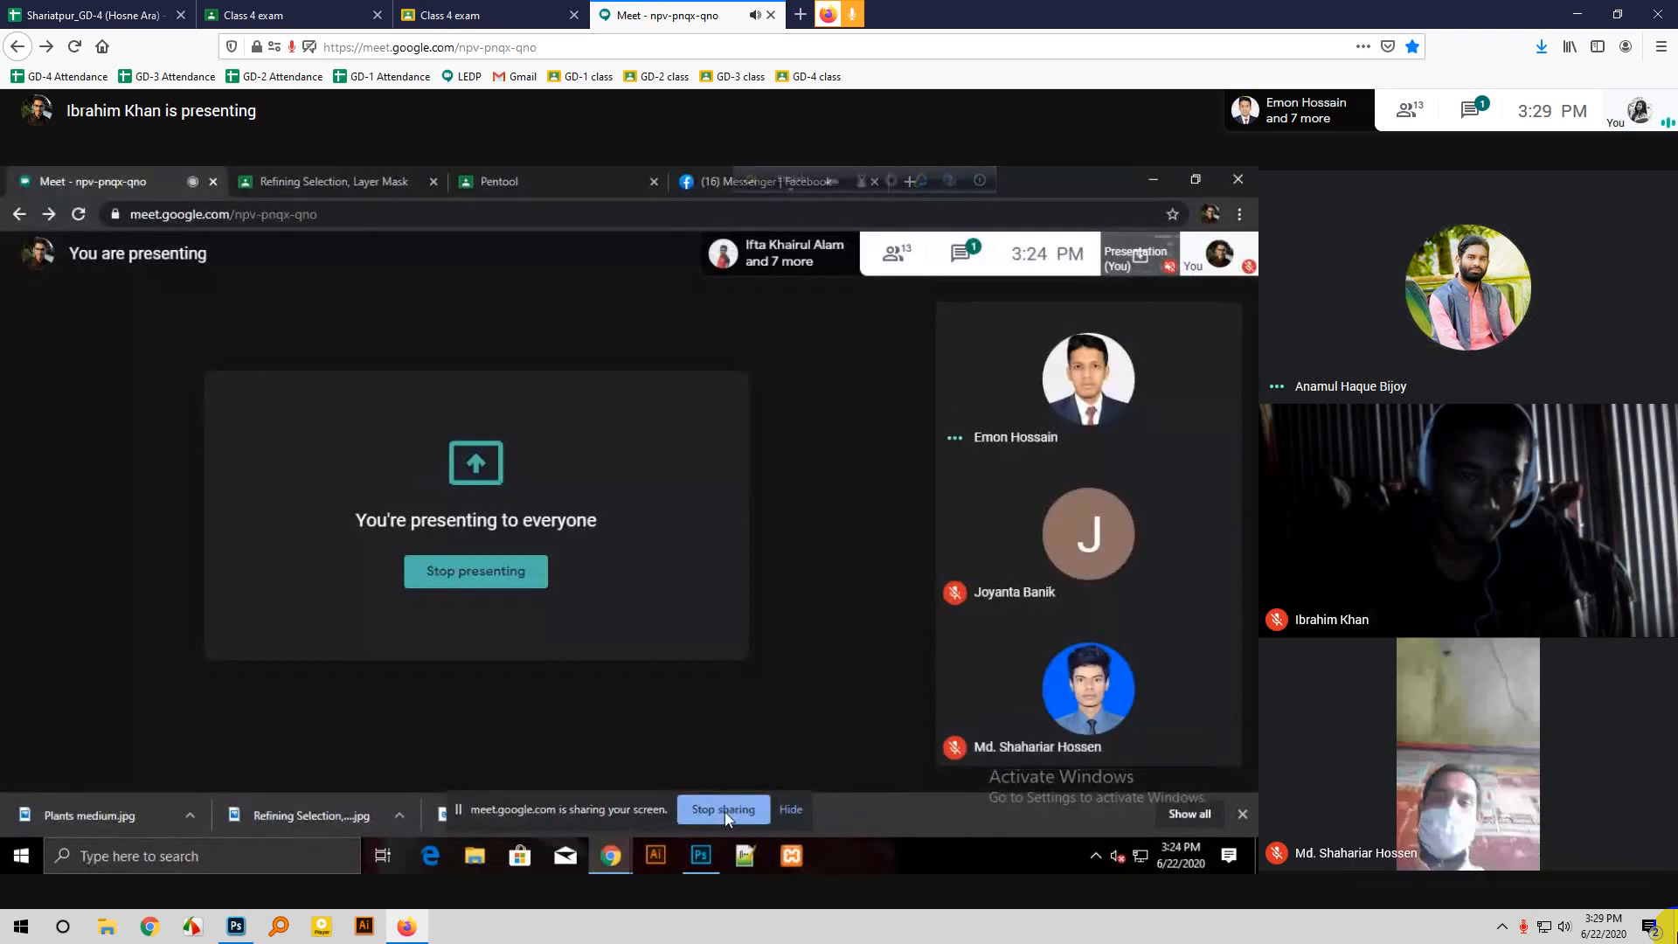
# Mute the unmuted participant in the first video tile for everyone in the call.
pyautogui.click(1465, 335)
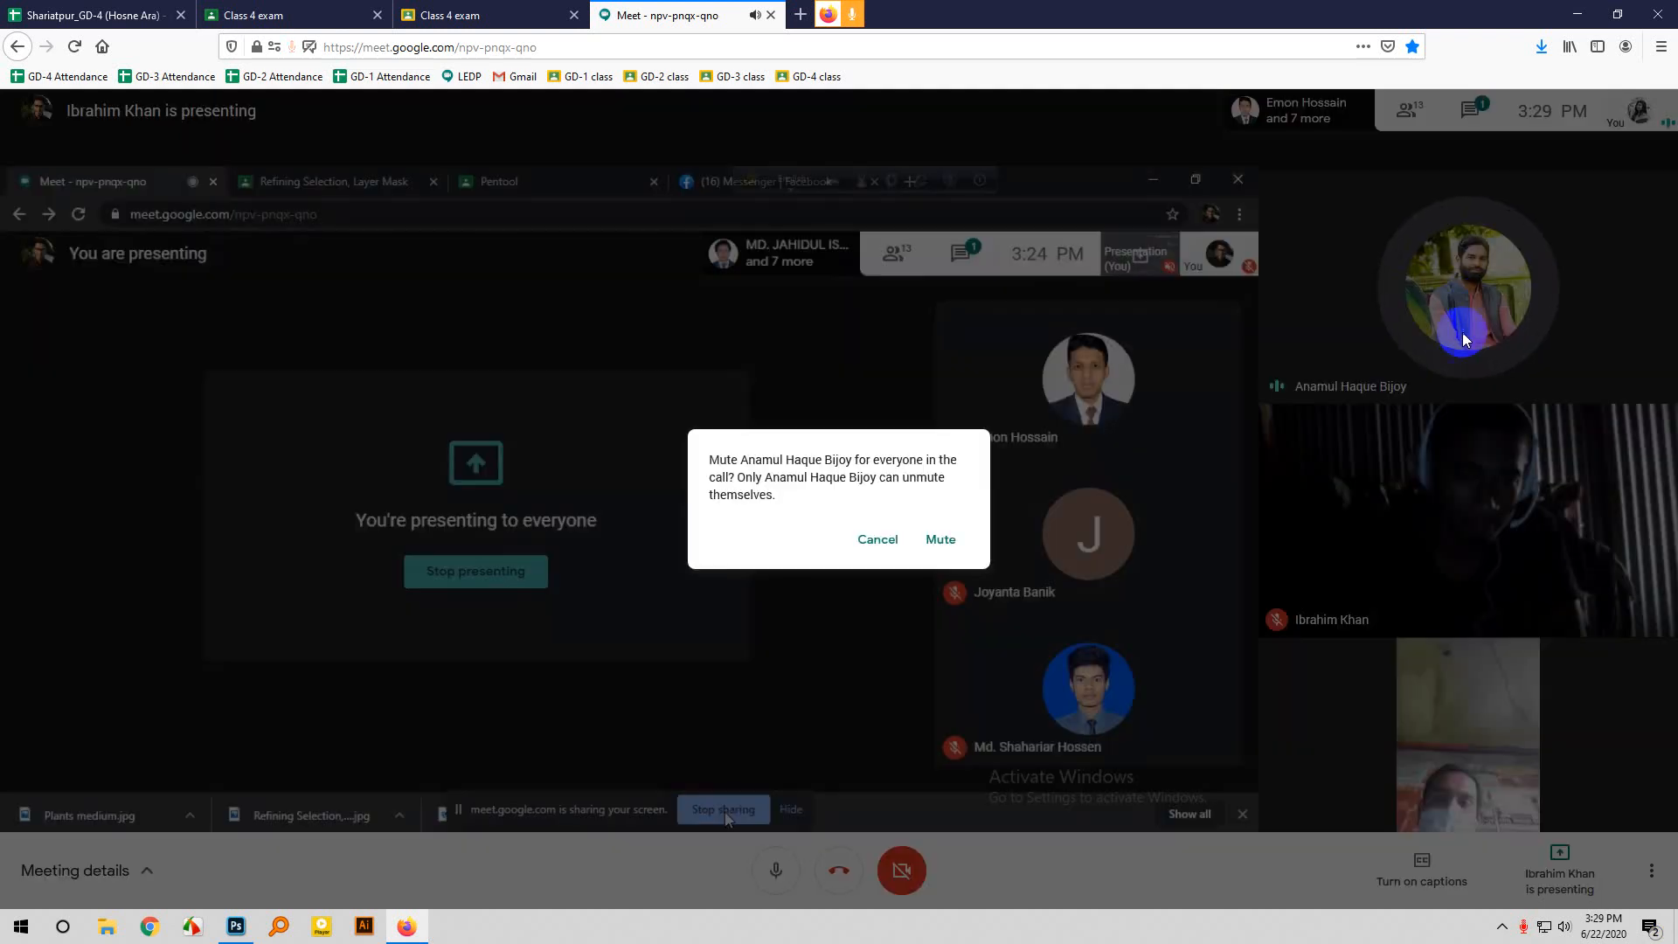
pyautogui.click(941, 539)
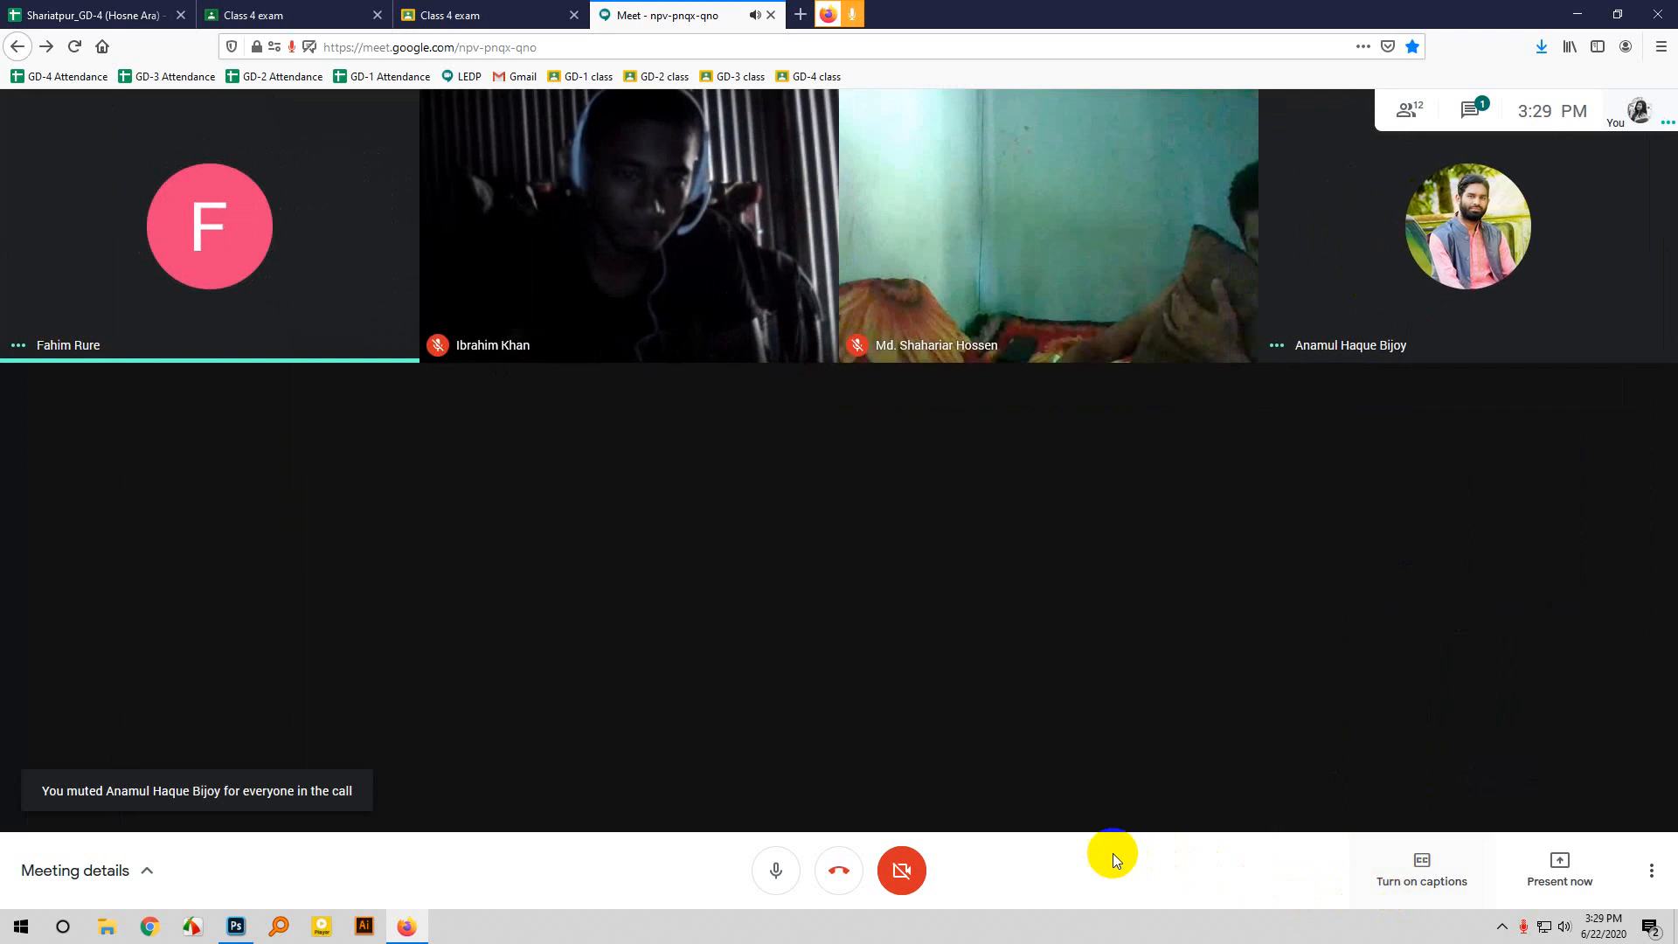
pyautogui.moveTo(449, 492)
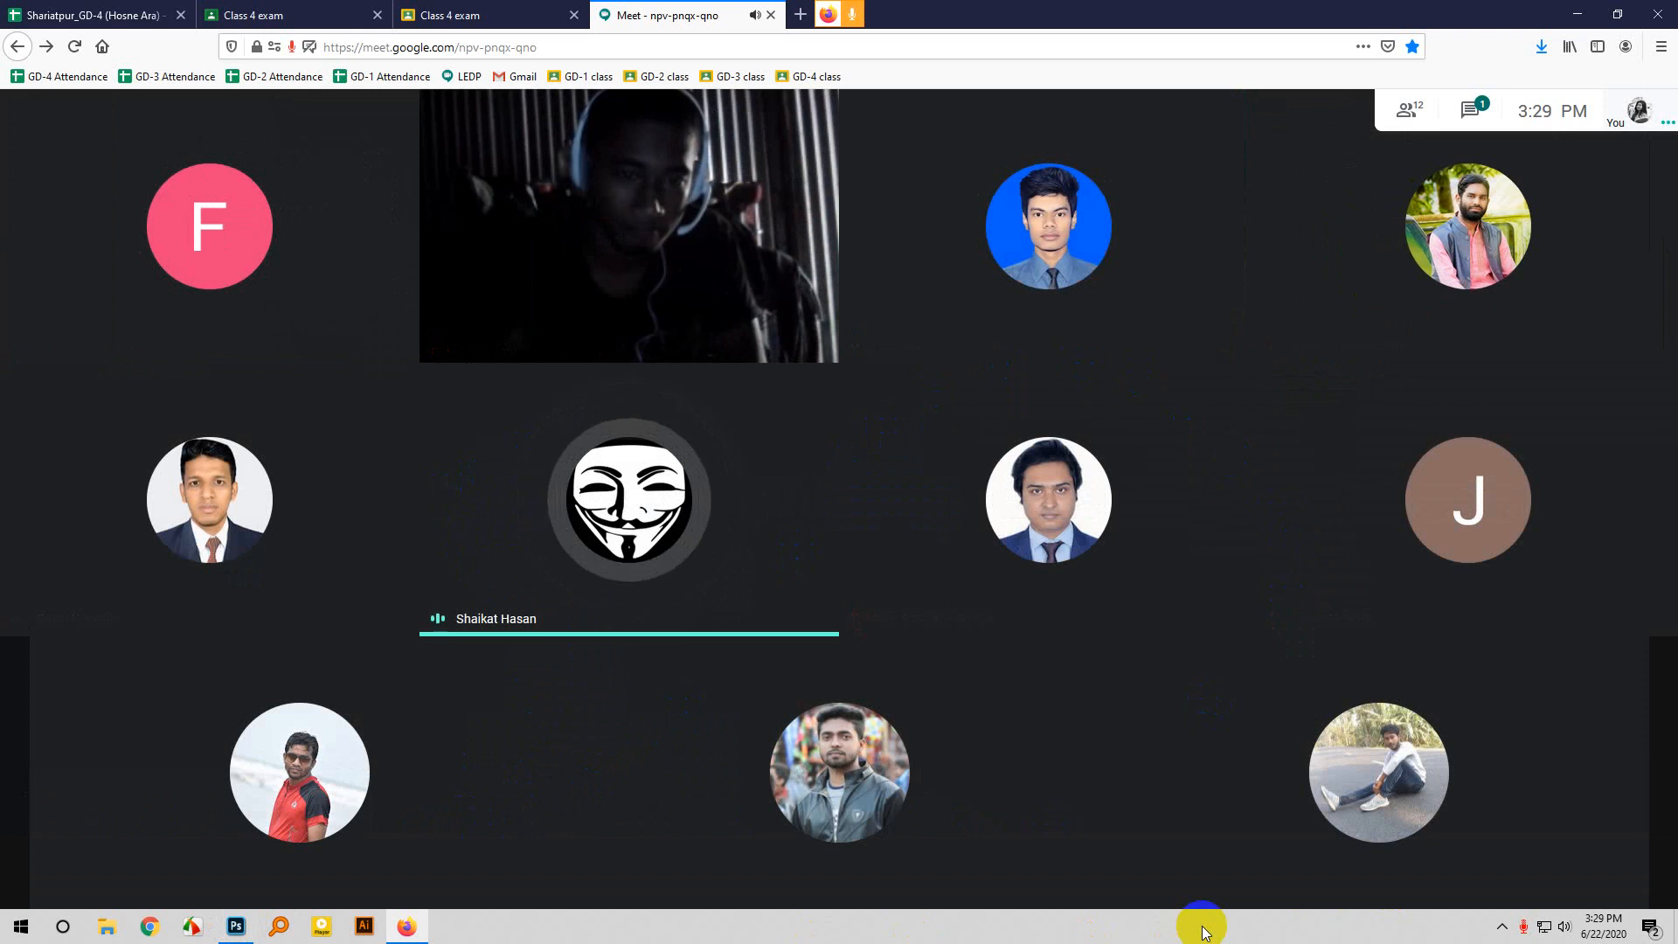
# Download the resubmitted Plants medium psd.psd from the Class 4 exam student work and open it with Adobe Photoshop 2020.
pyautogui.click(262, 15)
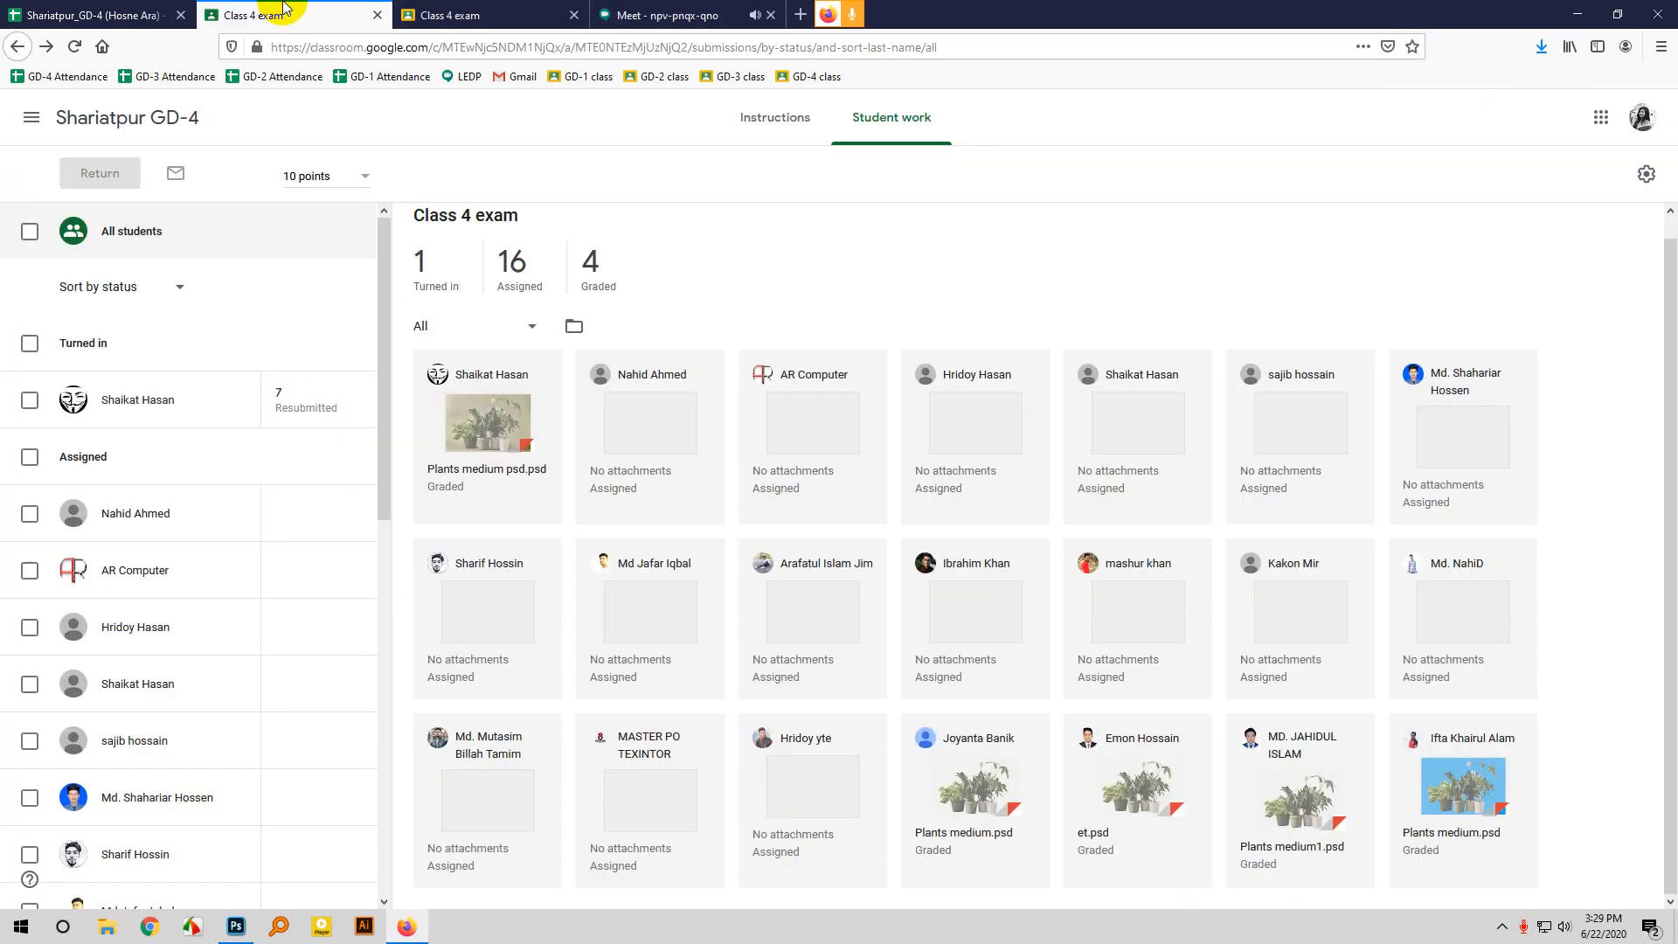
pyautogui.click(499, 504)
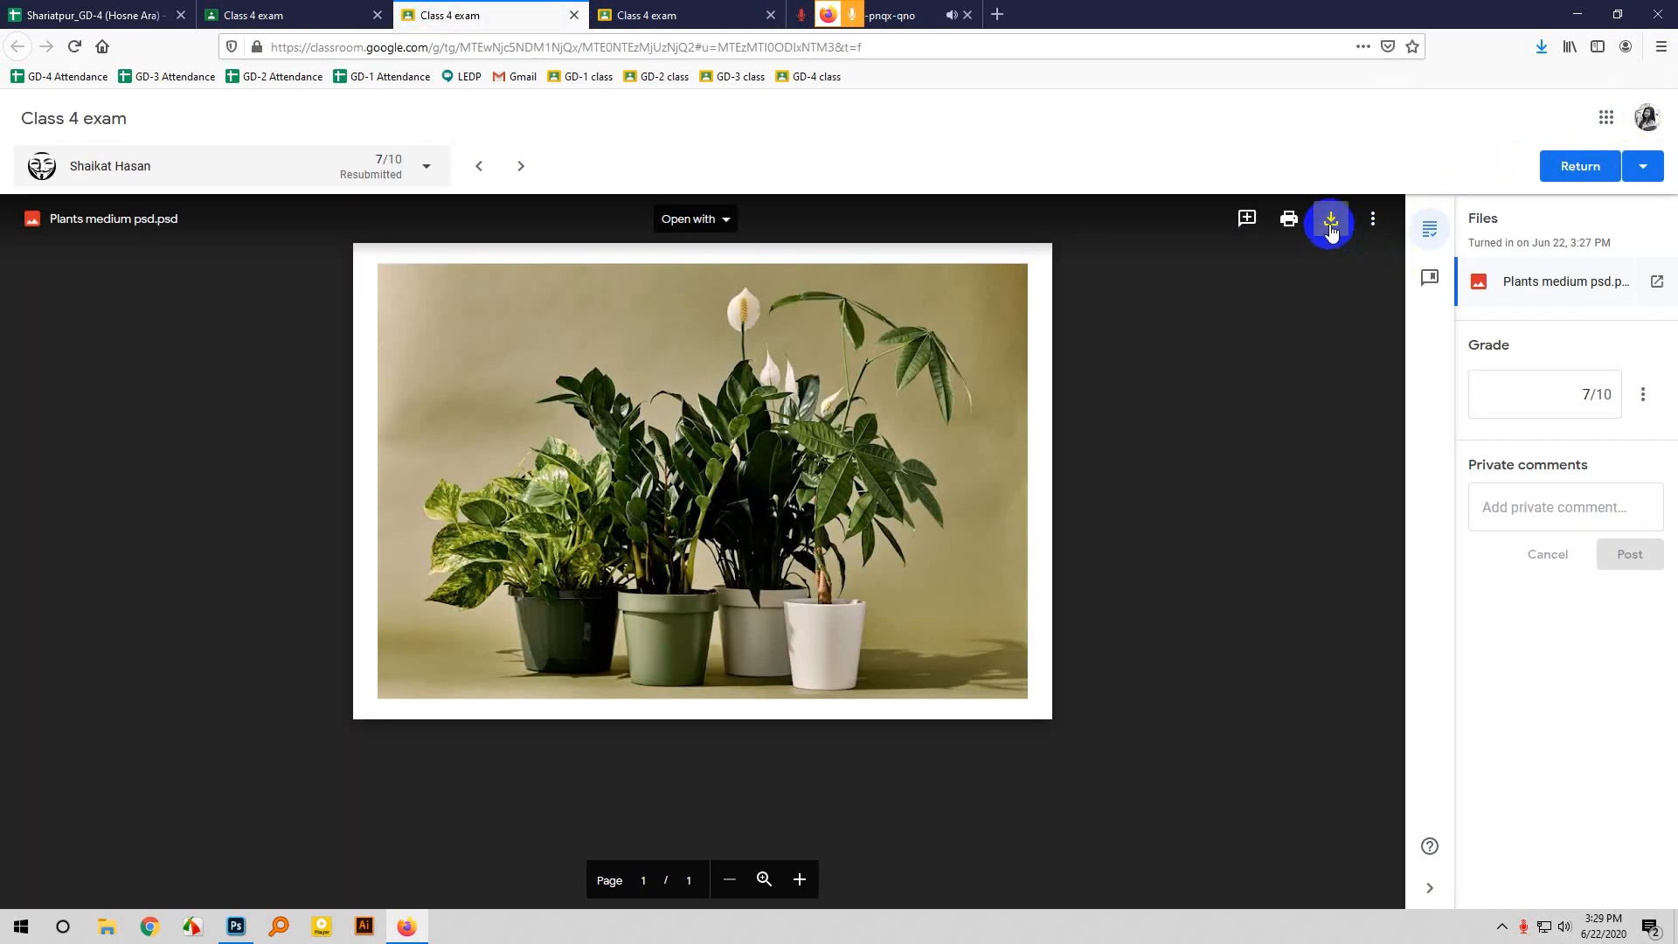
pyautogui.click(1330, 224)
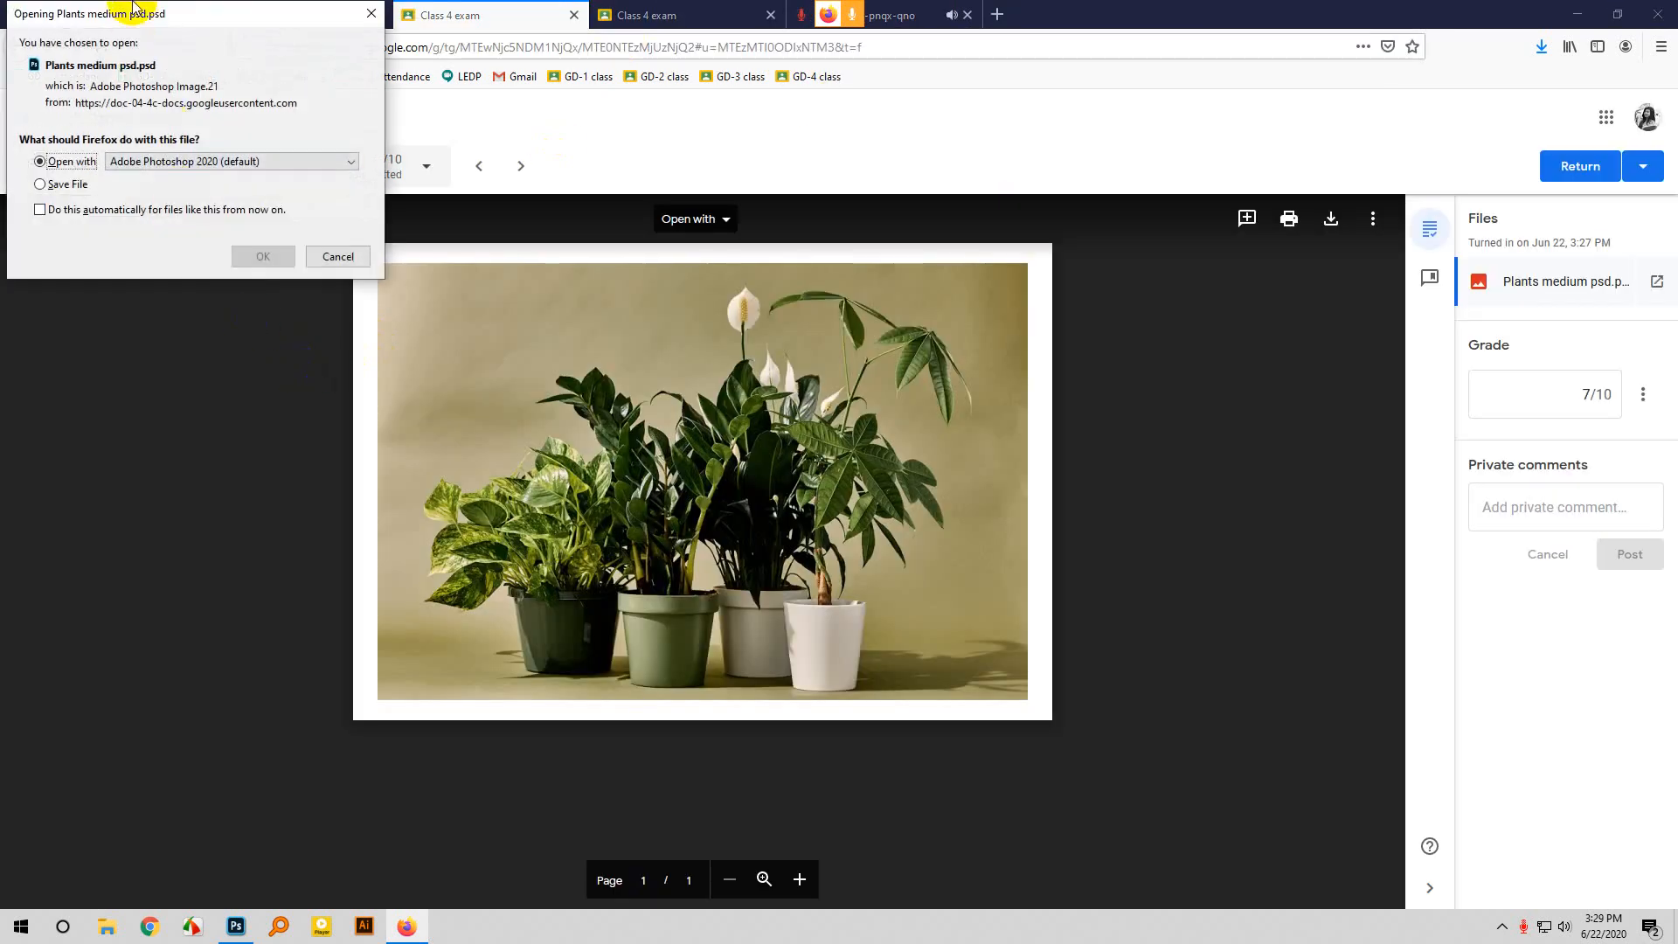
pyautogui.click(259, 256)
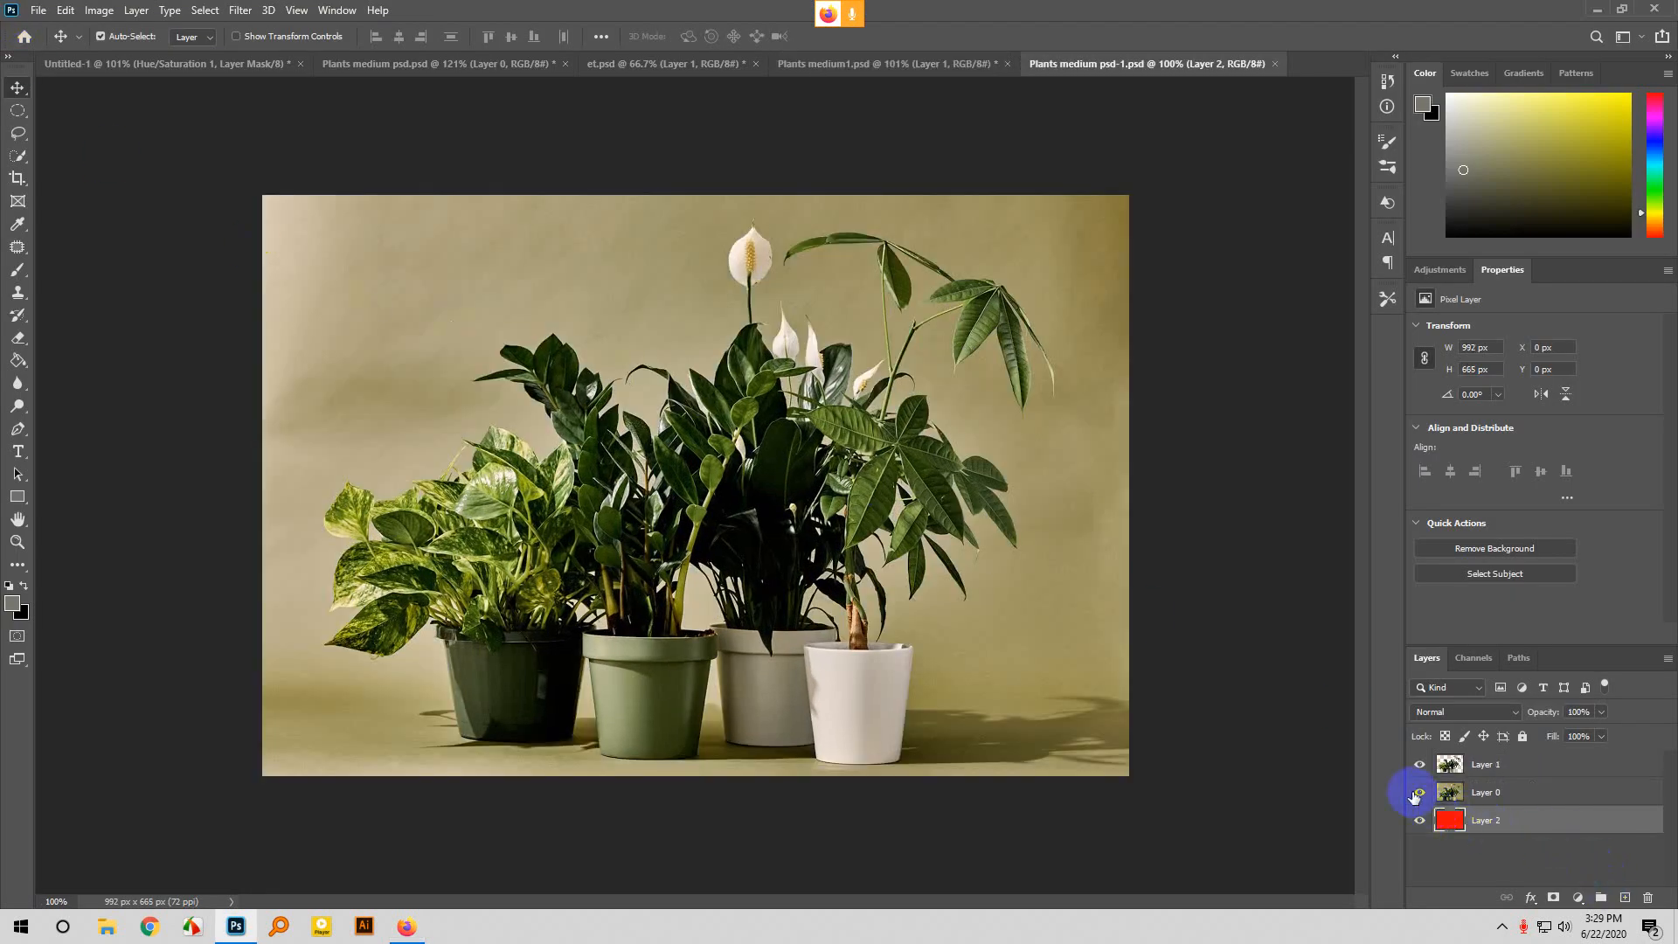
# Hide Layer 0 and examine the plant cutout's edges and leftover background areas against the red layer.
pyautogui.click(1427, 794)
pyautogui.scroll(1, 840, 594)
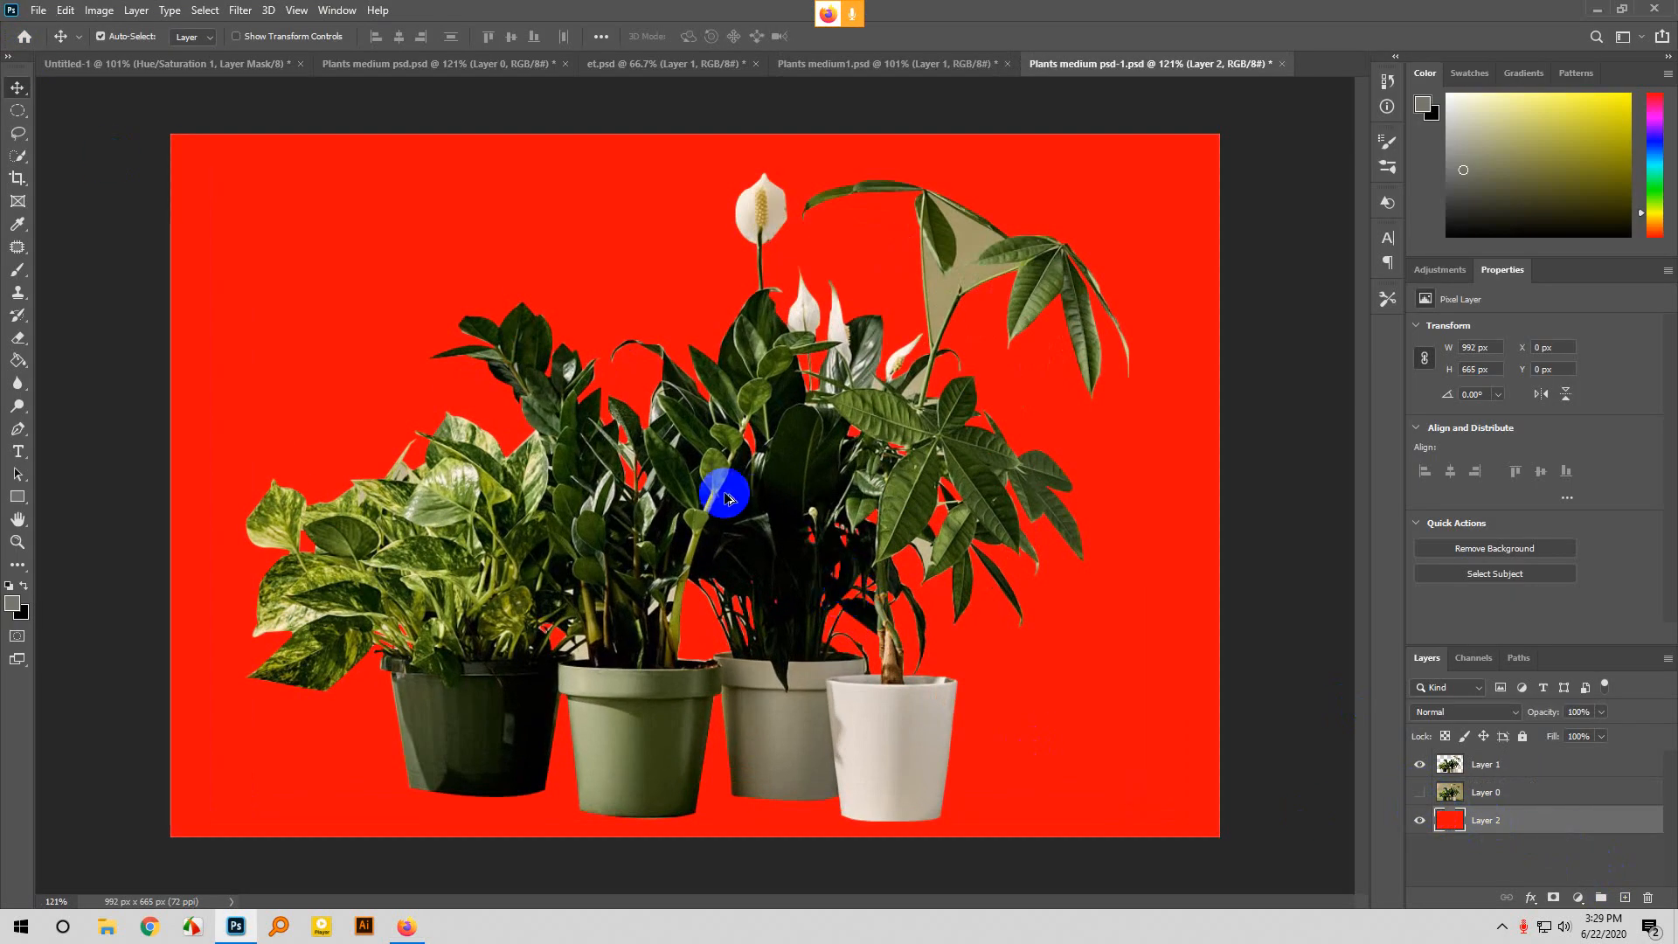
pyautogui.scroll(1, 726, 498)
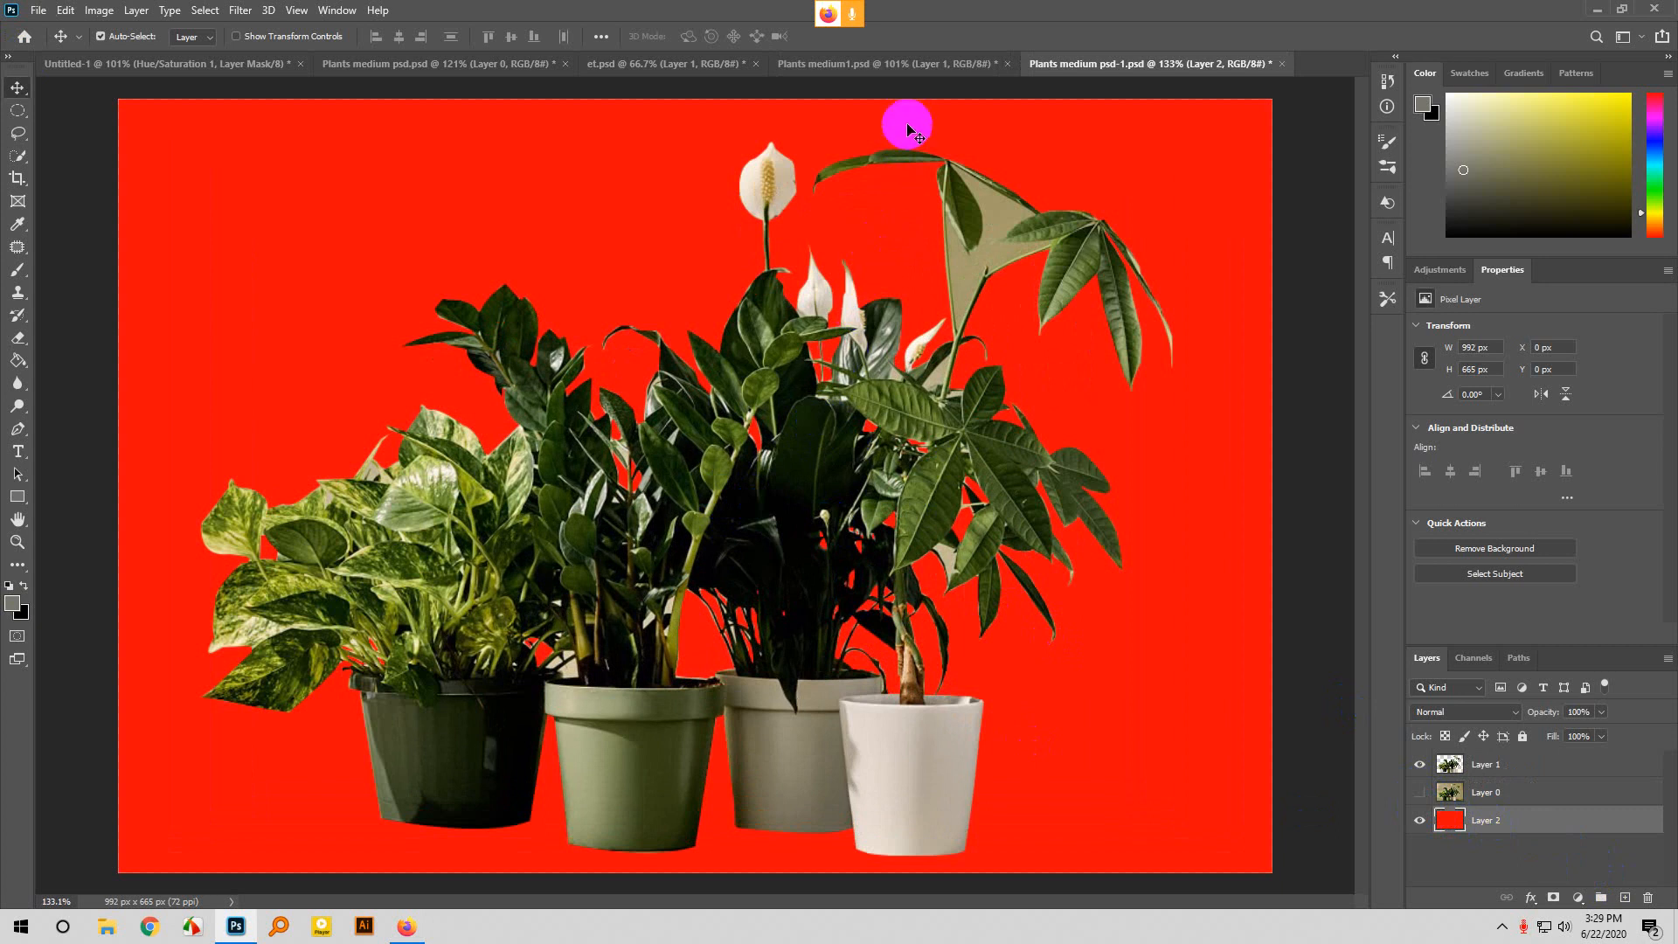
pyautogui.scroll(1, 1103, 128)
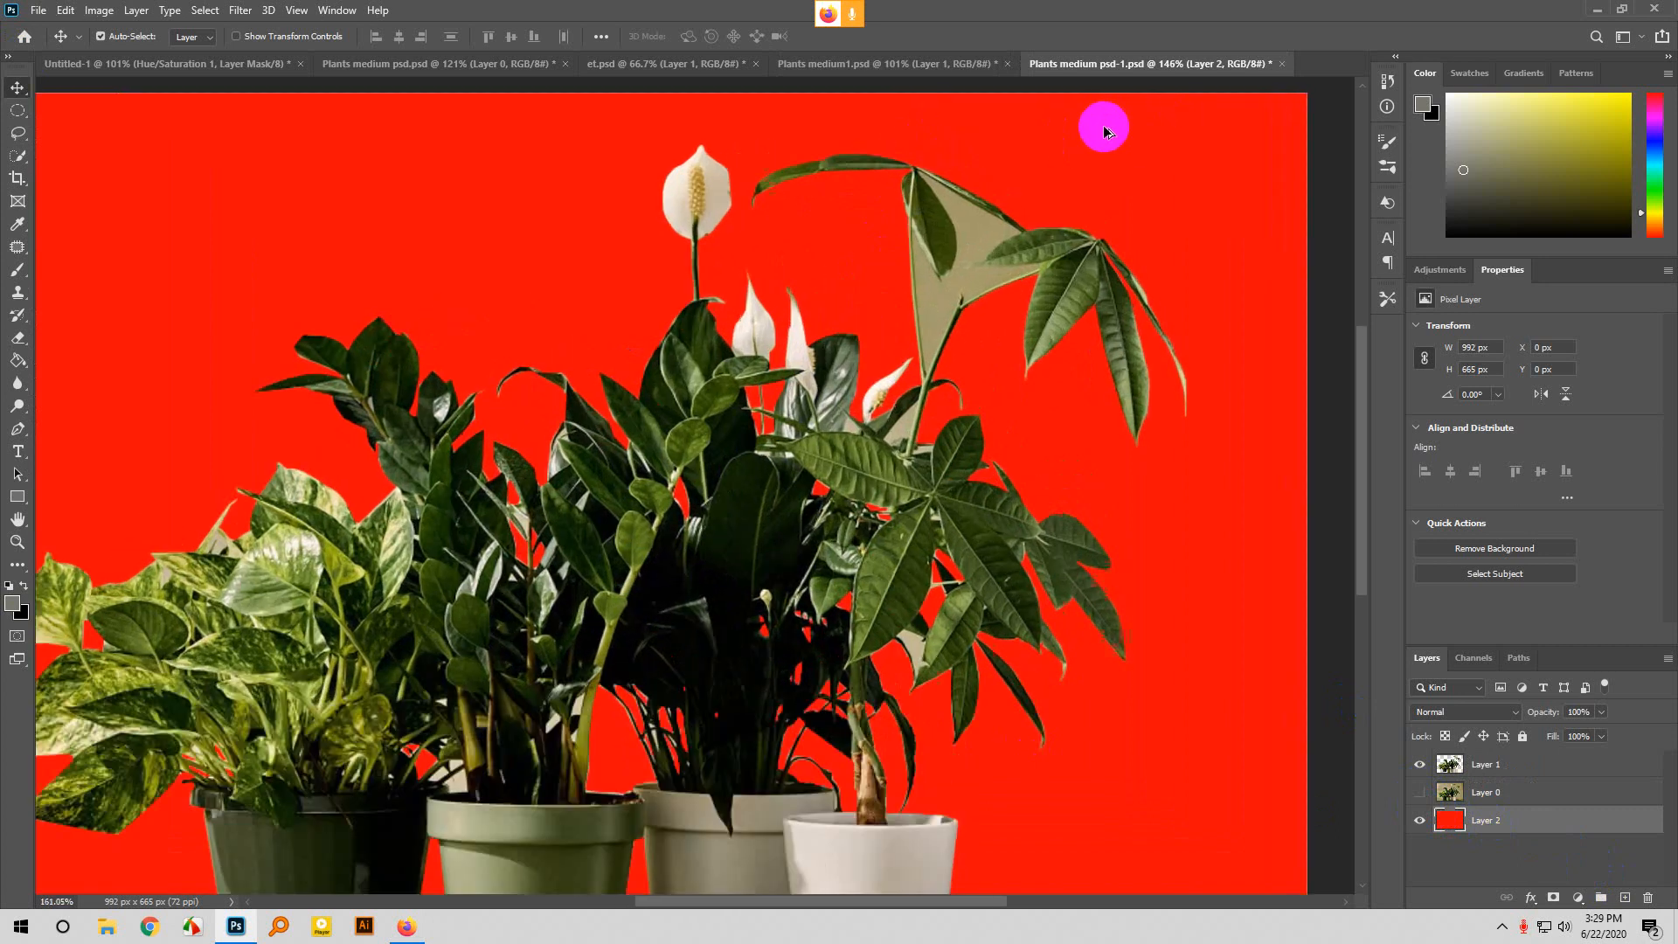
pyautogui.scroll(-2, 1029, 260)
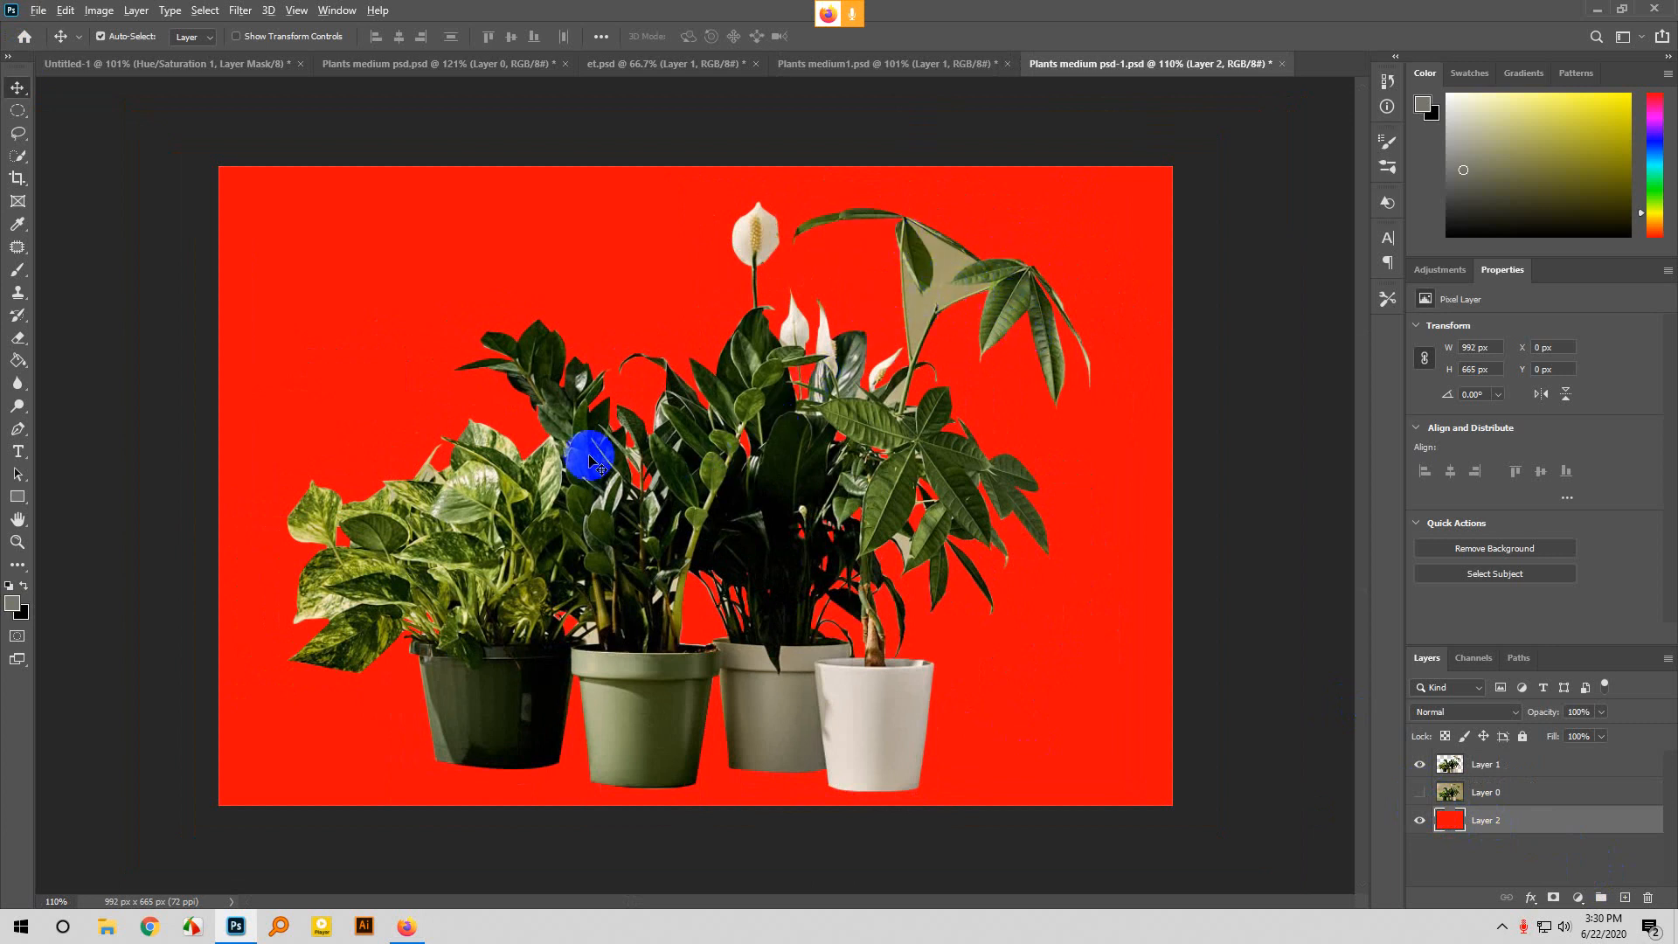
pyautogui.scroll(-3, 587, 458)
pyautogui.scroll(8, 603, 616)
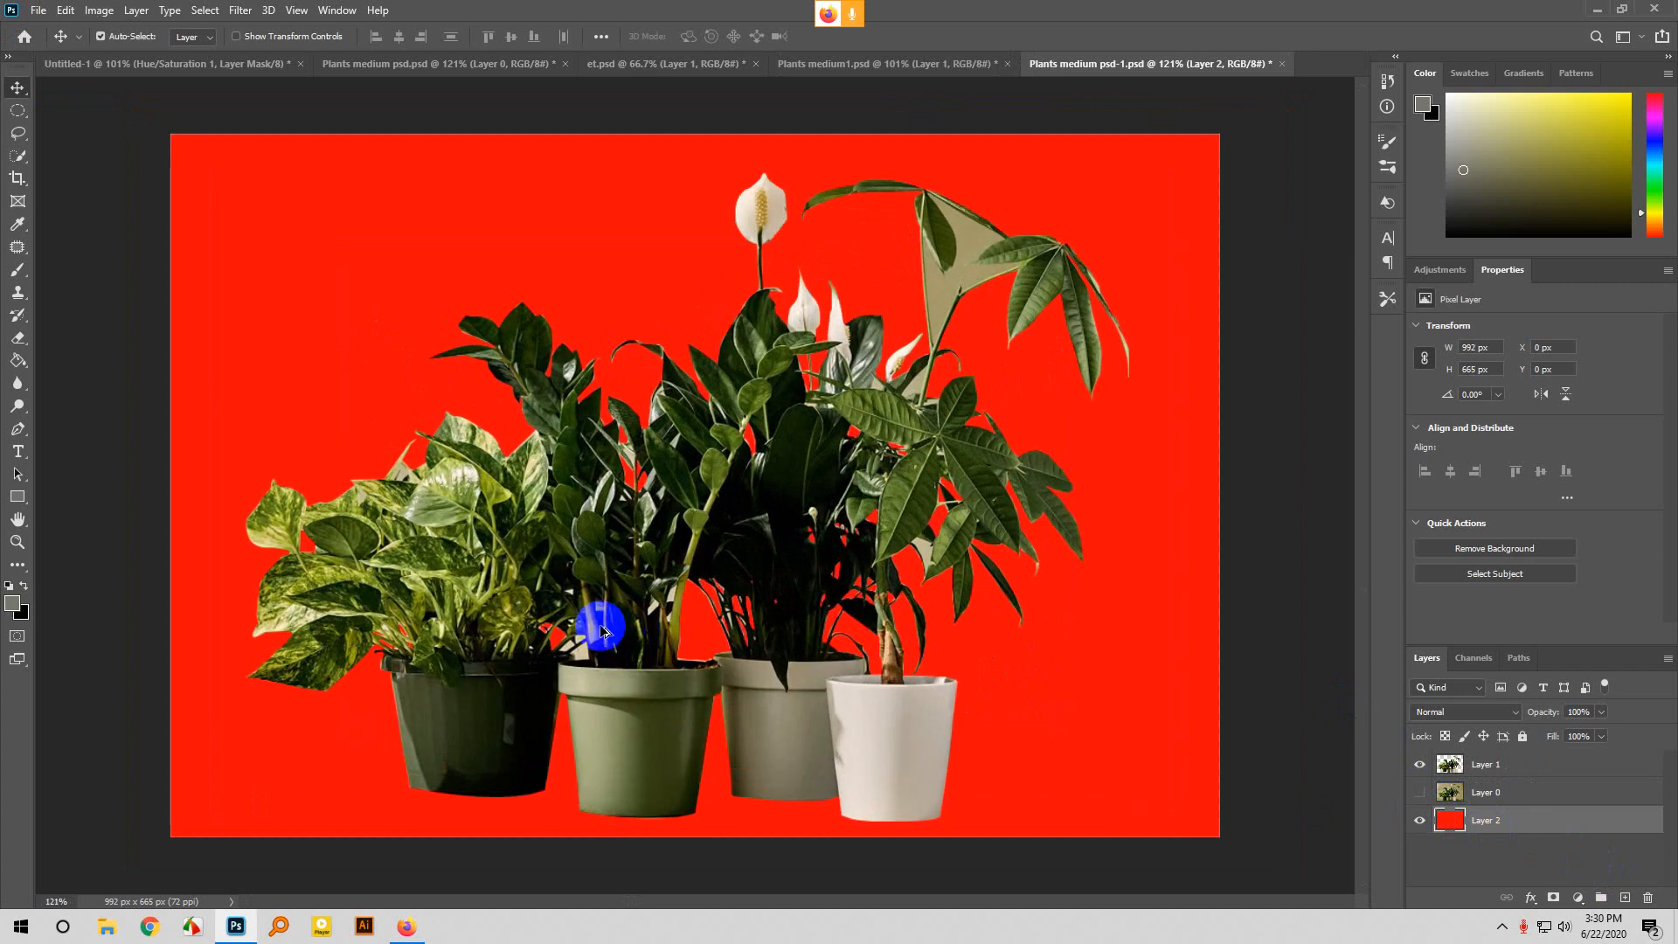
pyautogui.scroll(-2, 583, 672)
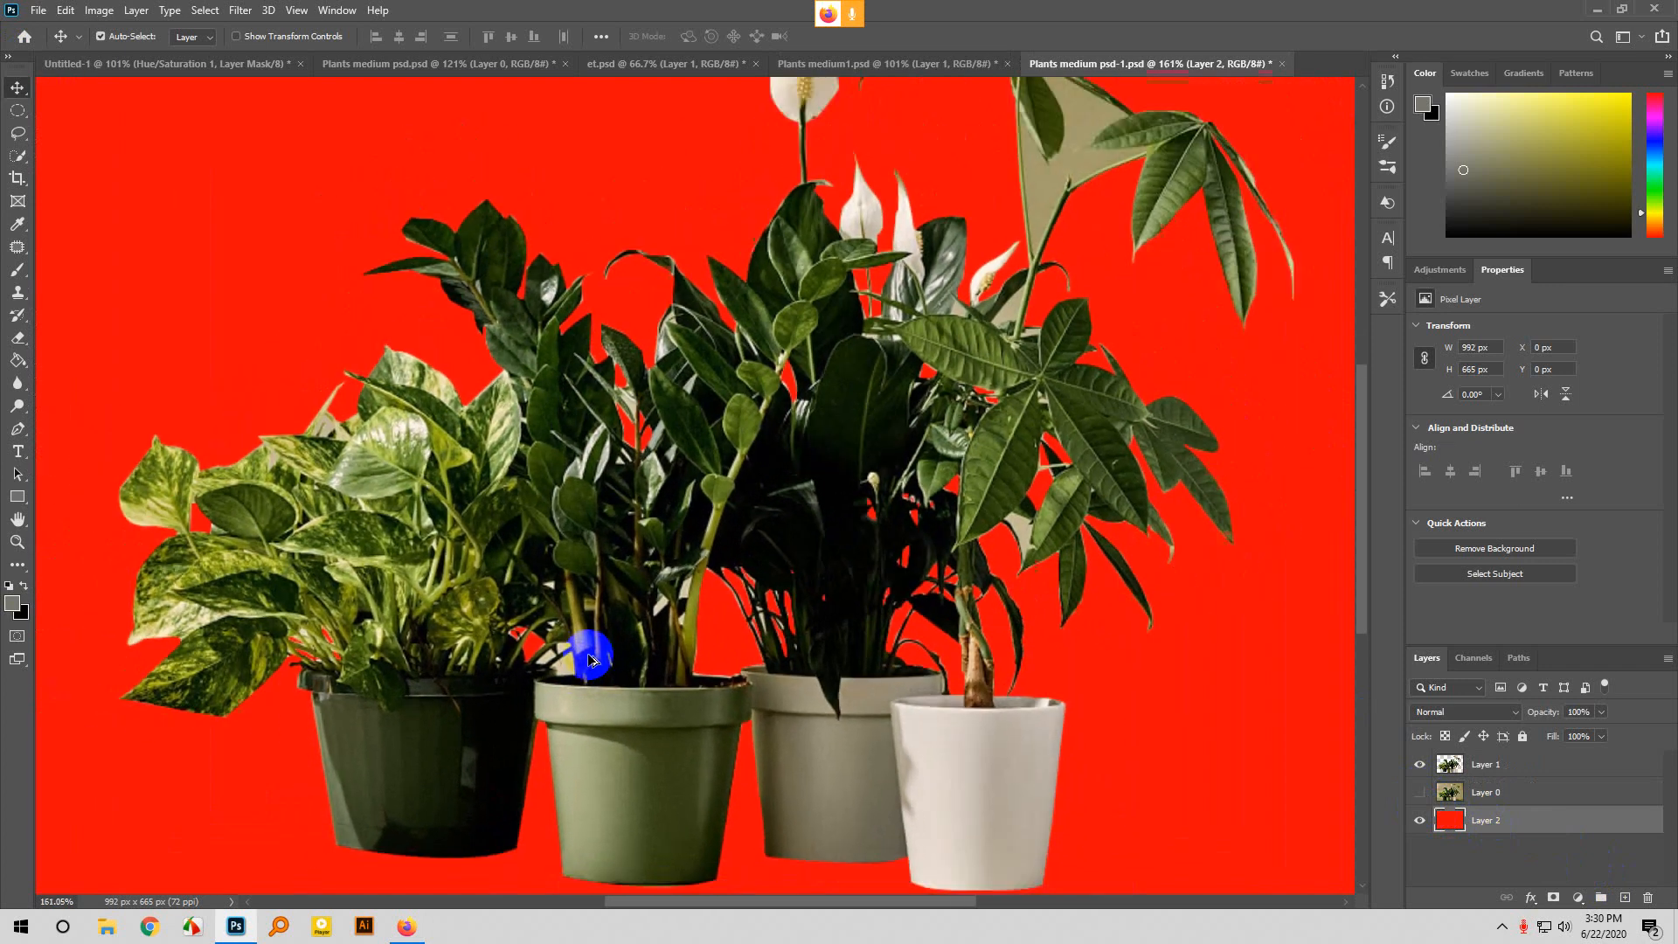
pyautogui.scroll(-1, 591, 656)
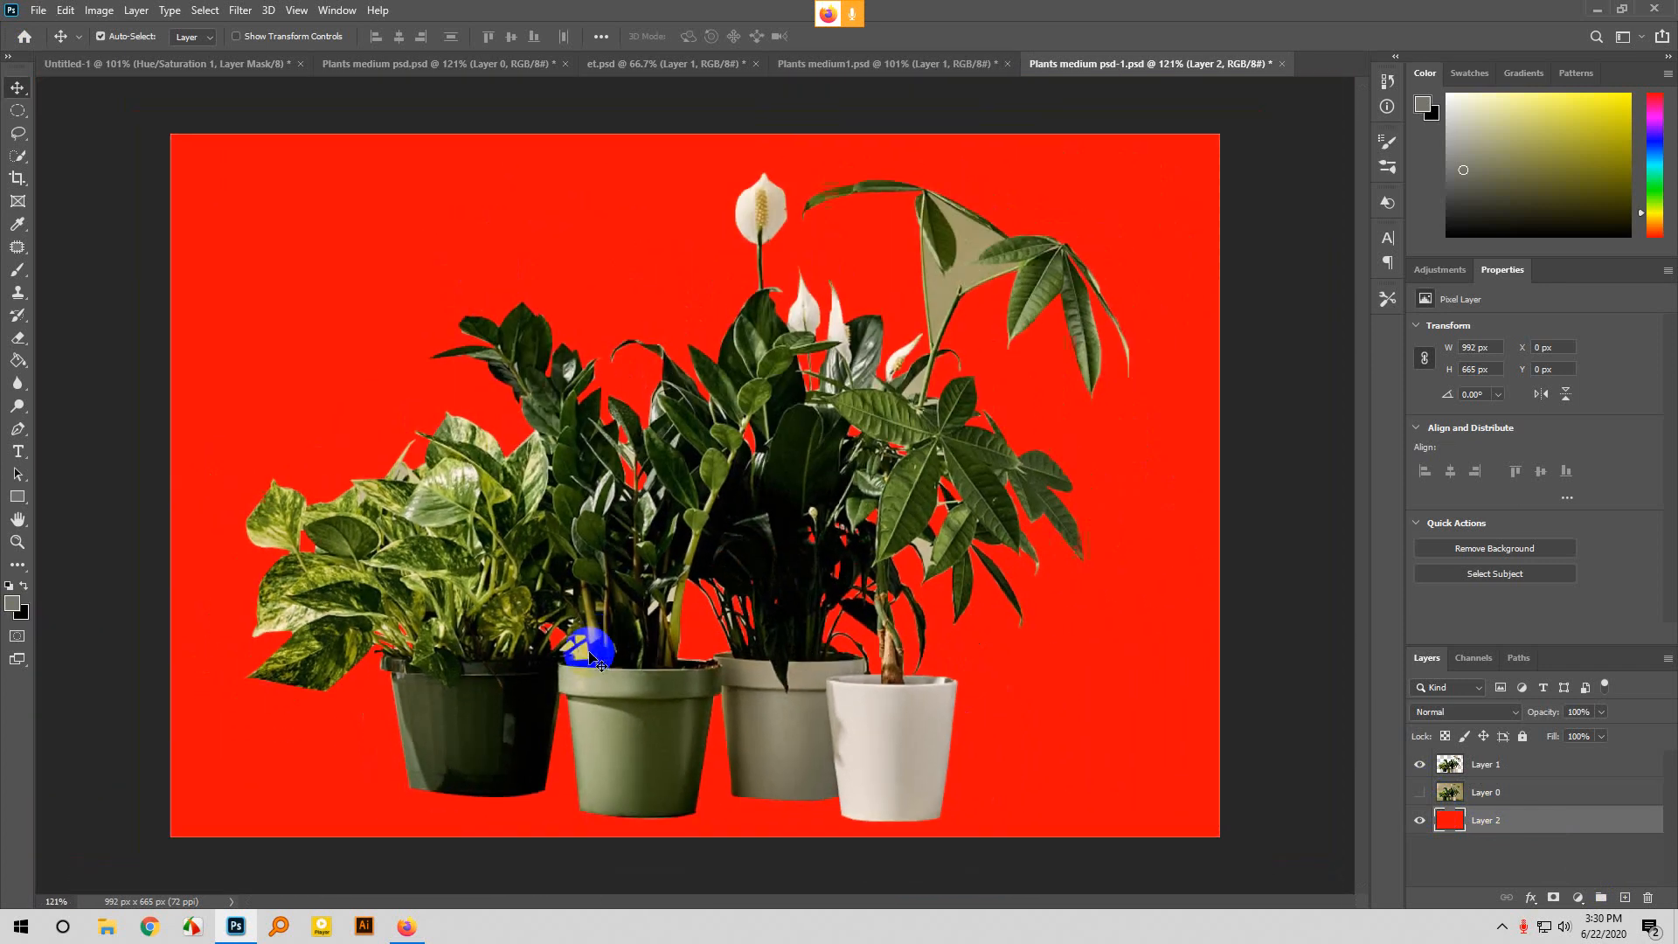
# Close all open documents, from Plants medium psd-1.psd back to Untitled-1, without saving their changes.
pyautogui.click(1281, 63)
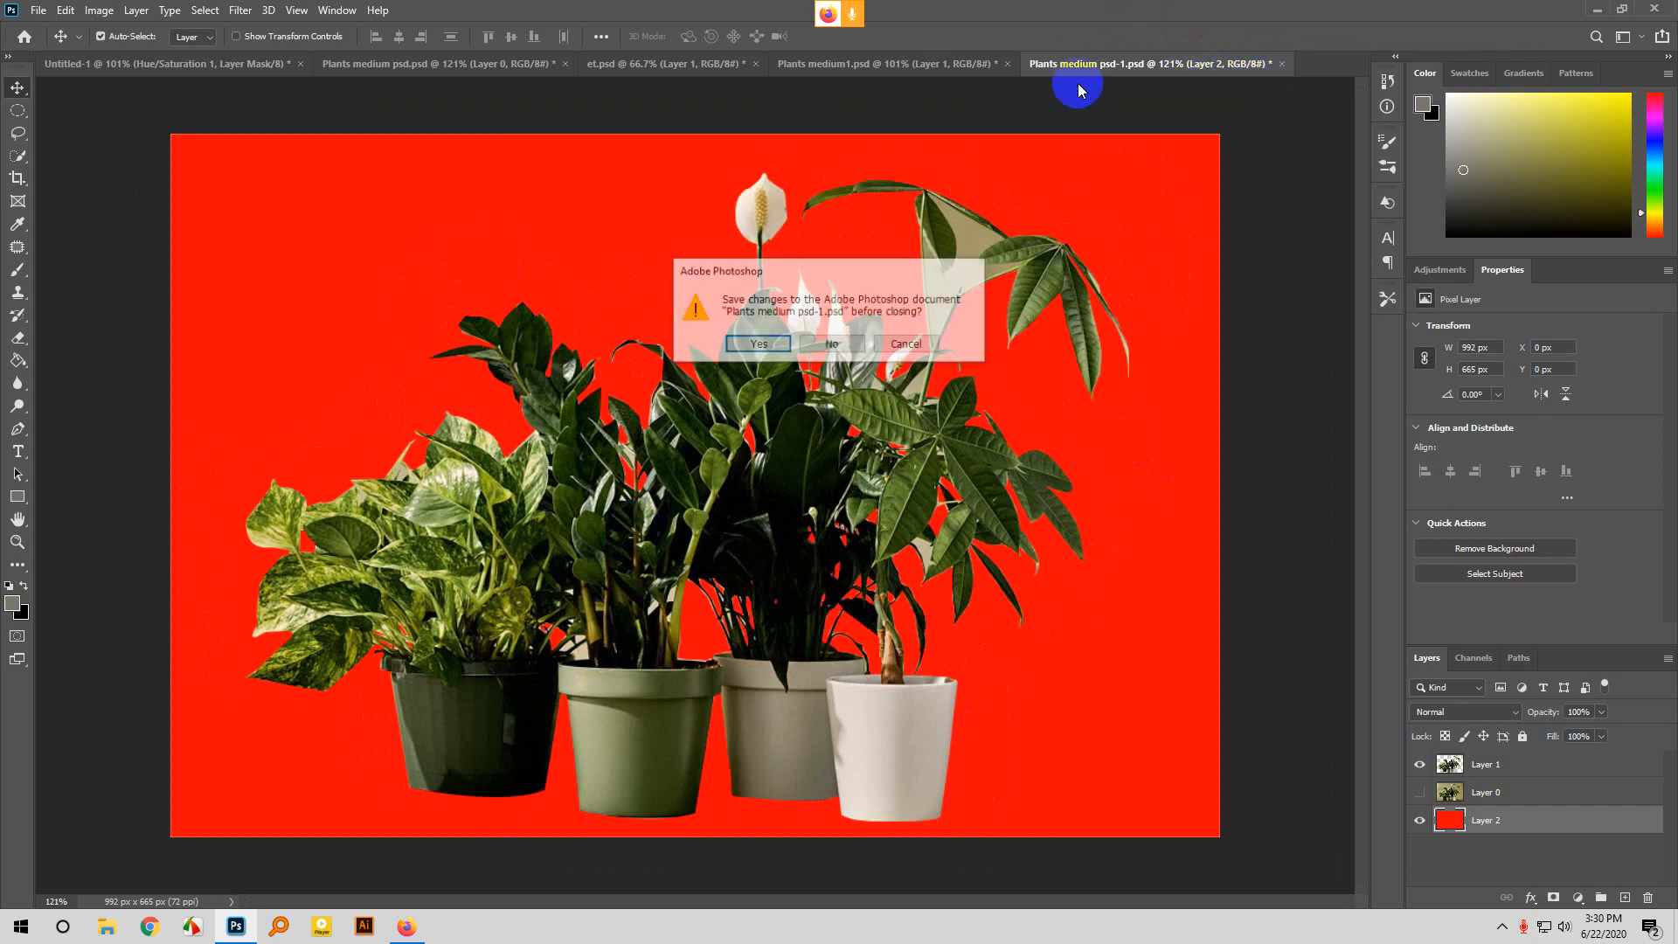
pyautogui.click(835, 345)
pyautogui.click(1008, 65)
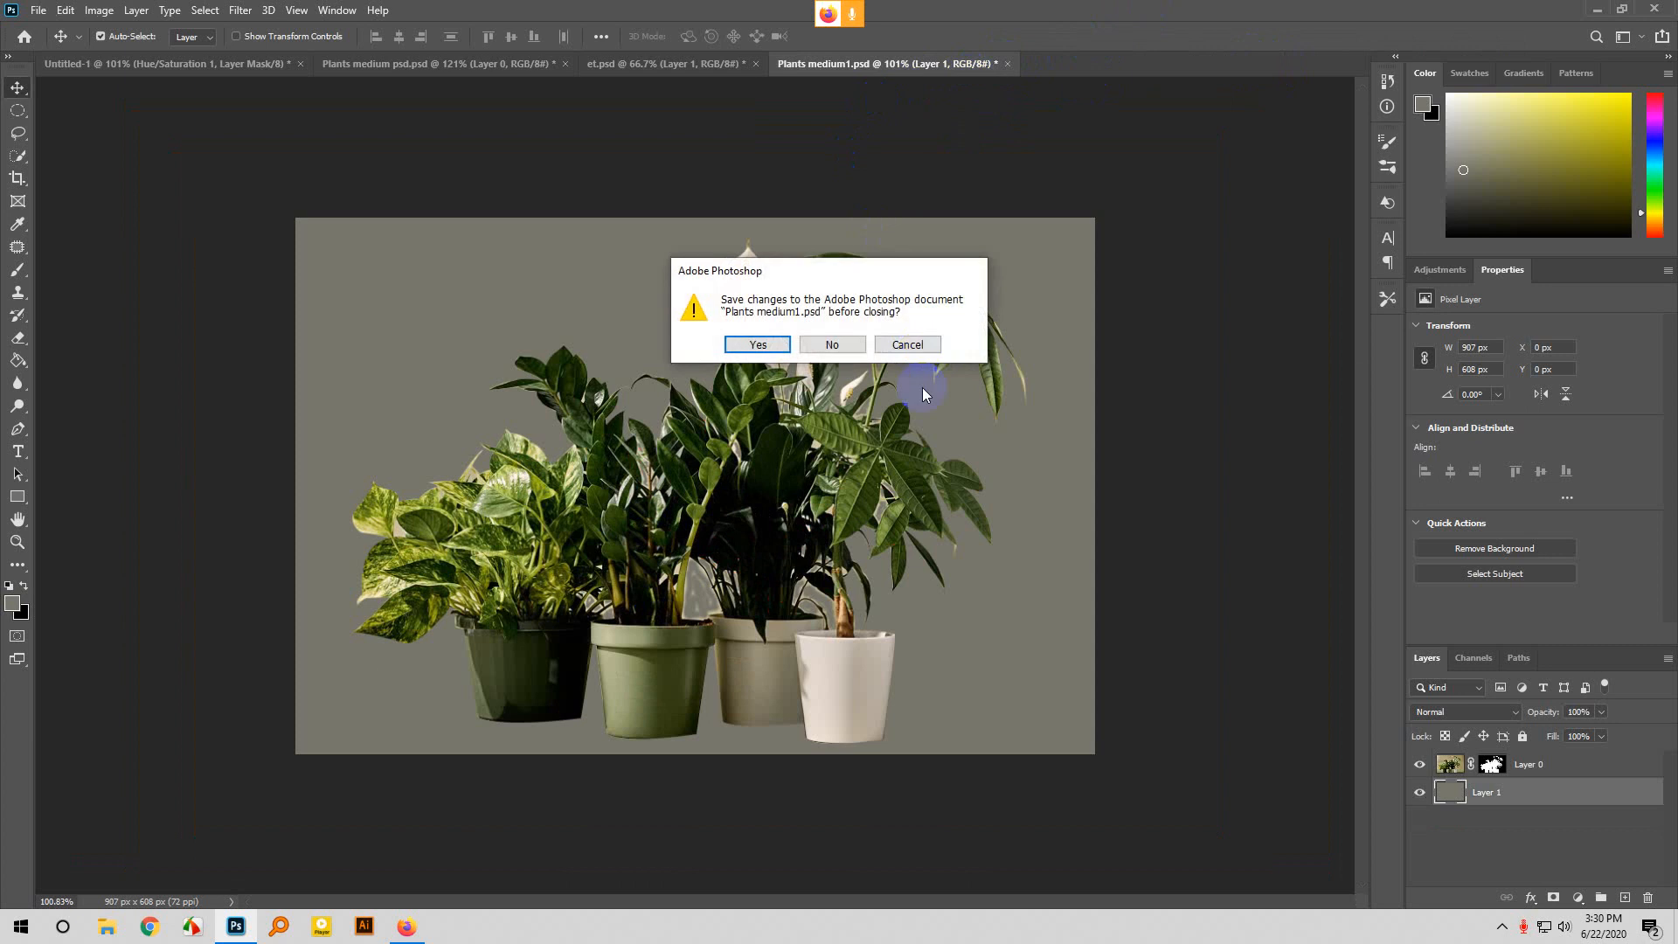
pyautogui.click(848, 354)
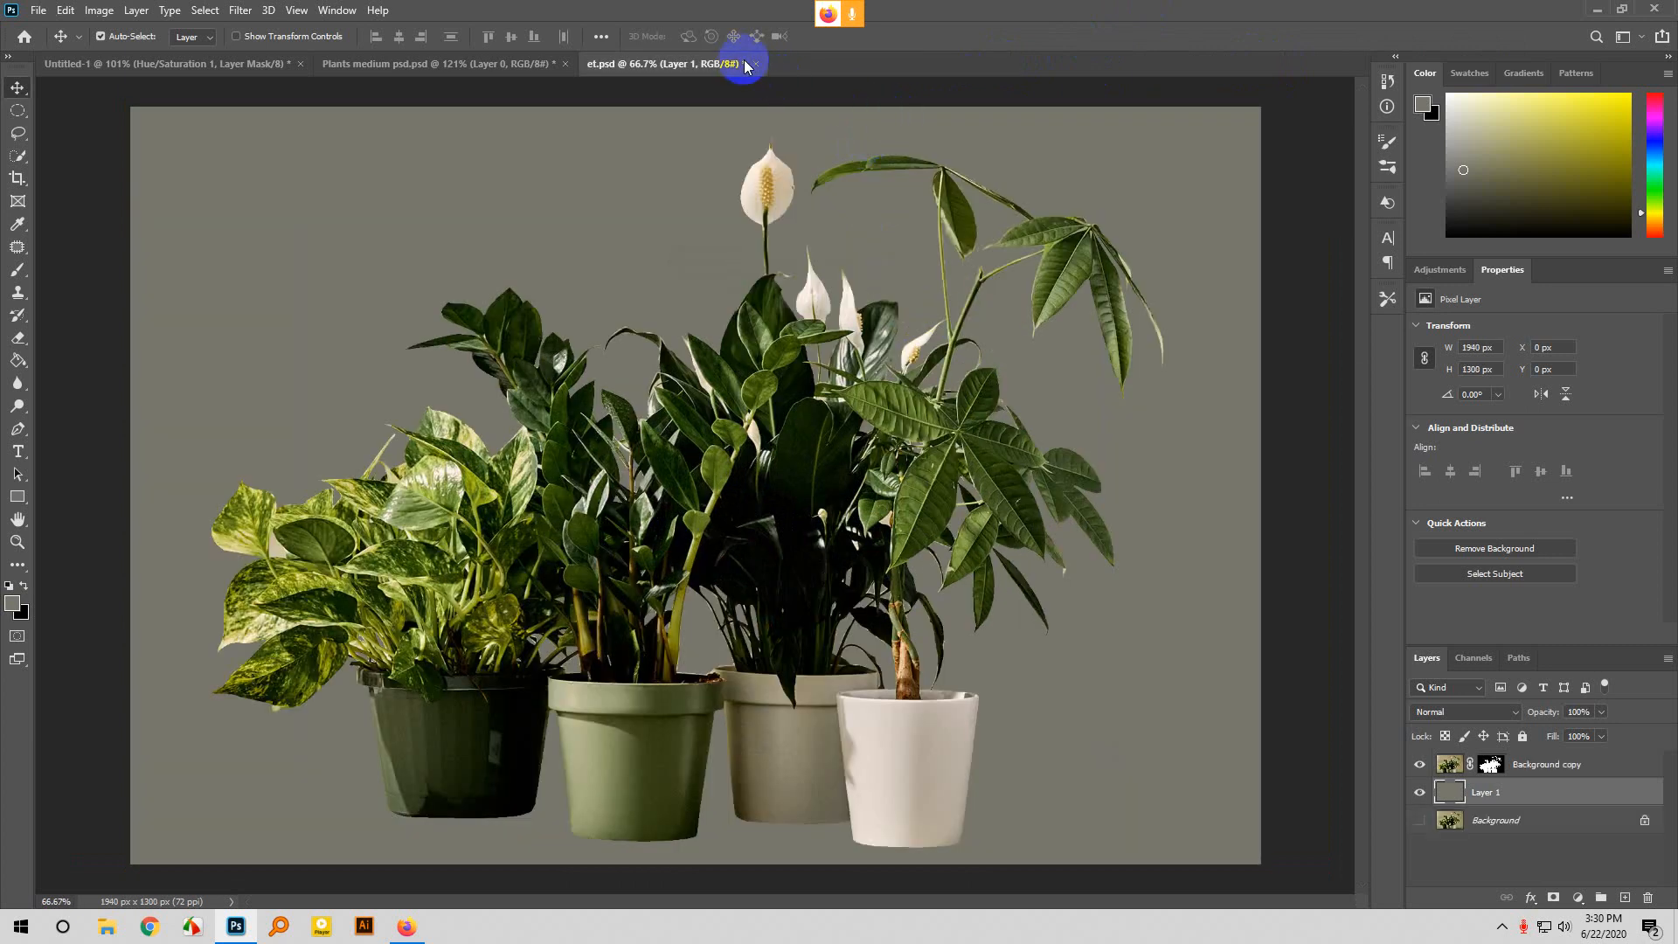
pyautogui.click(757, 65)
pyautogui.click(830, 346)
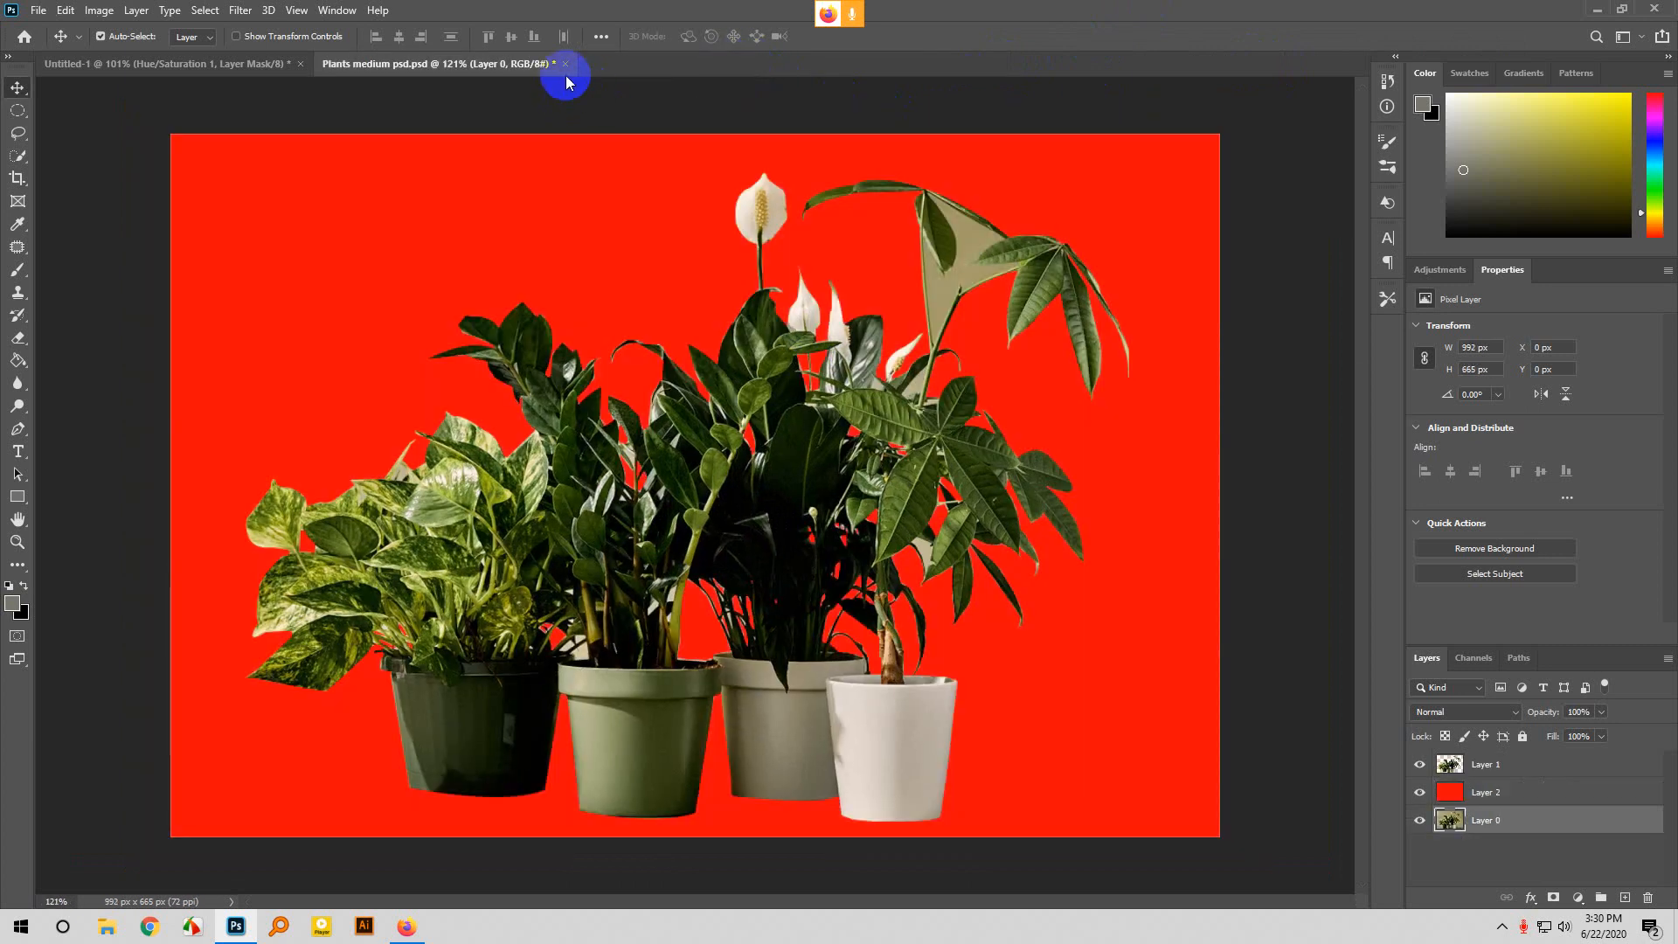
pyautogui.click(568, 64)
pyautogui.click(832, 343)
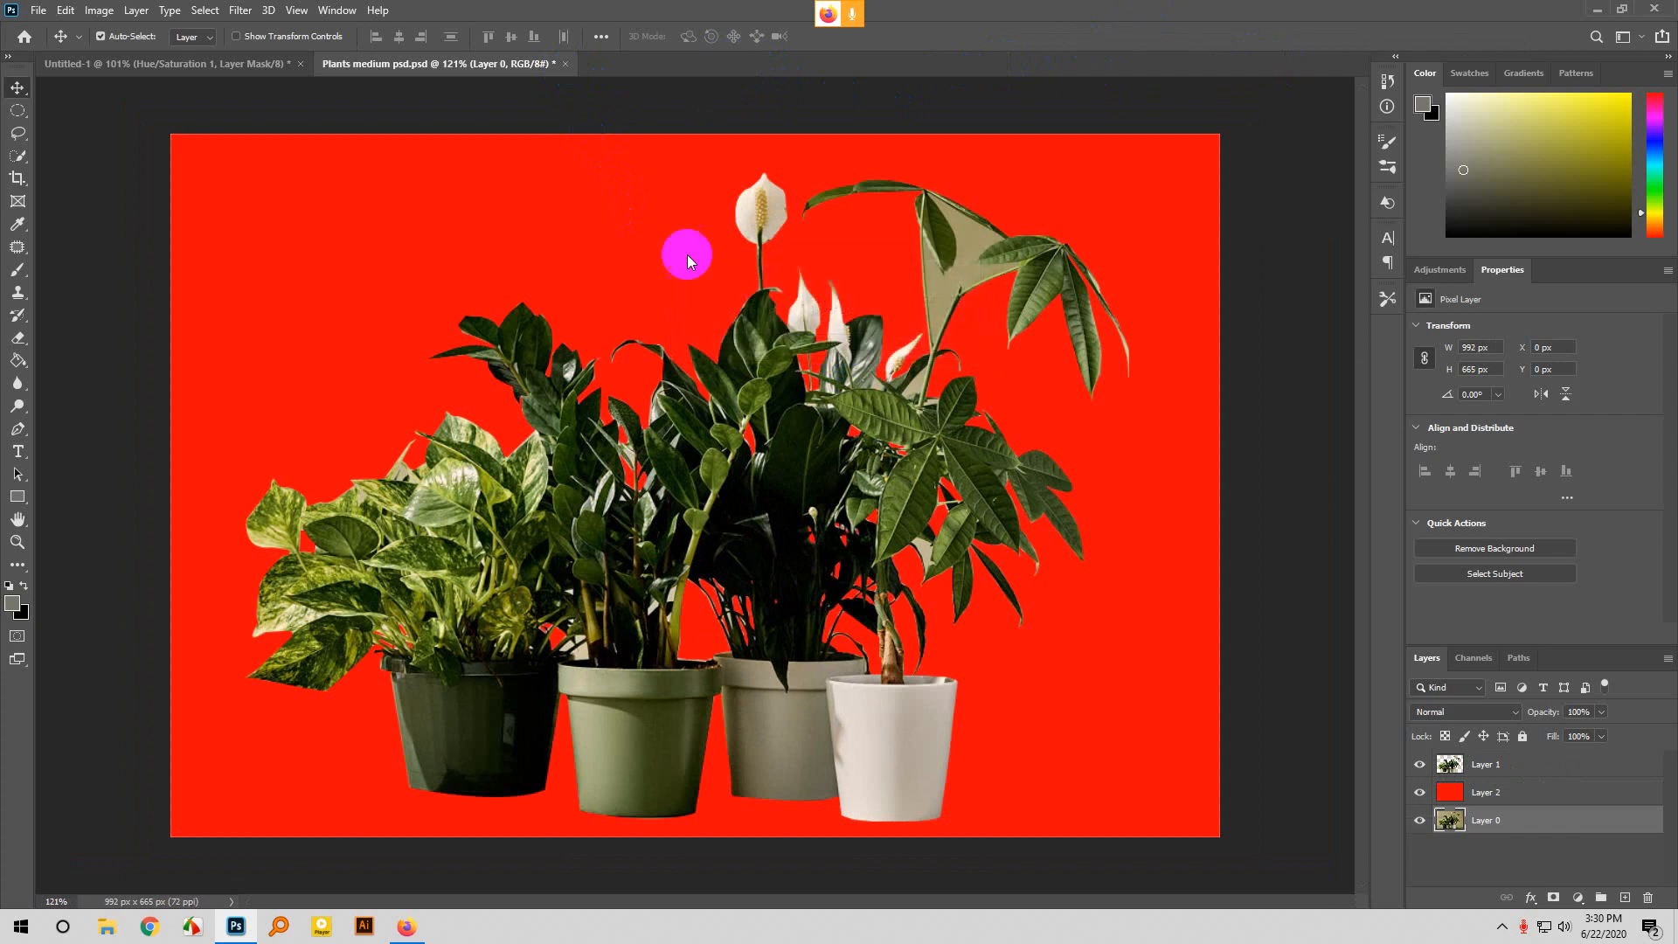
pyautogui.click(300, 64)
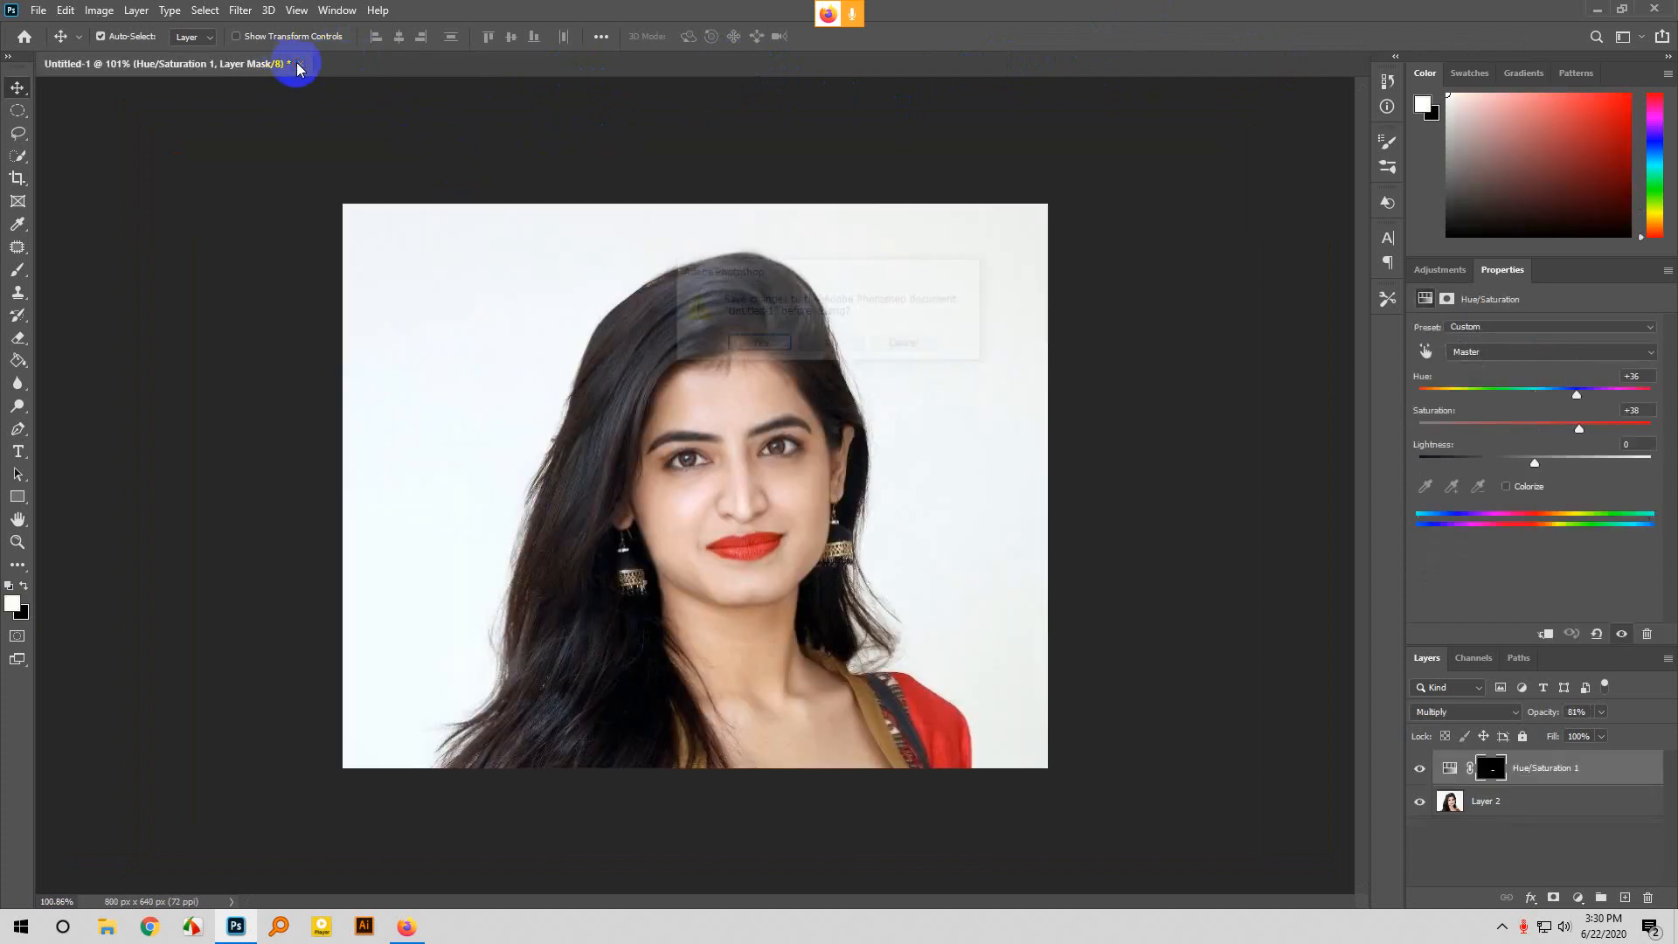
pyautogui.click(822, 346)
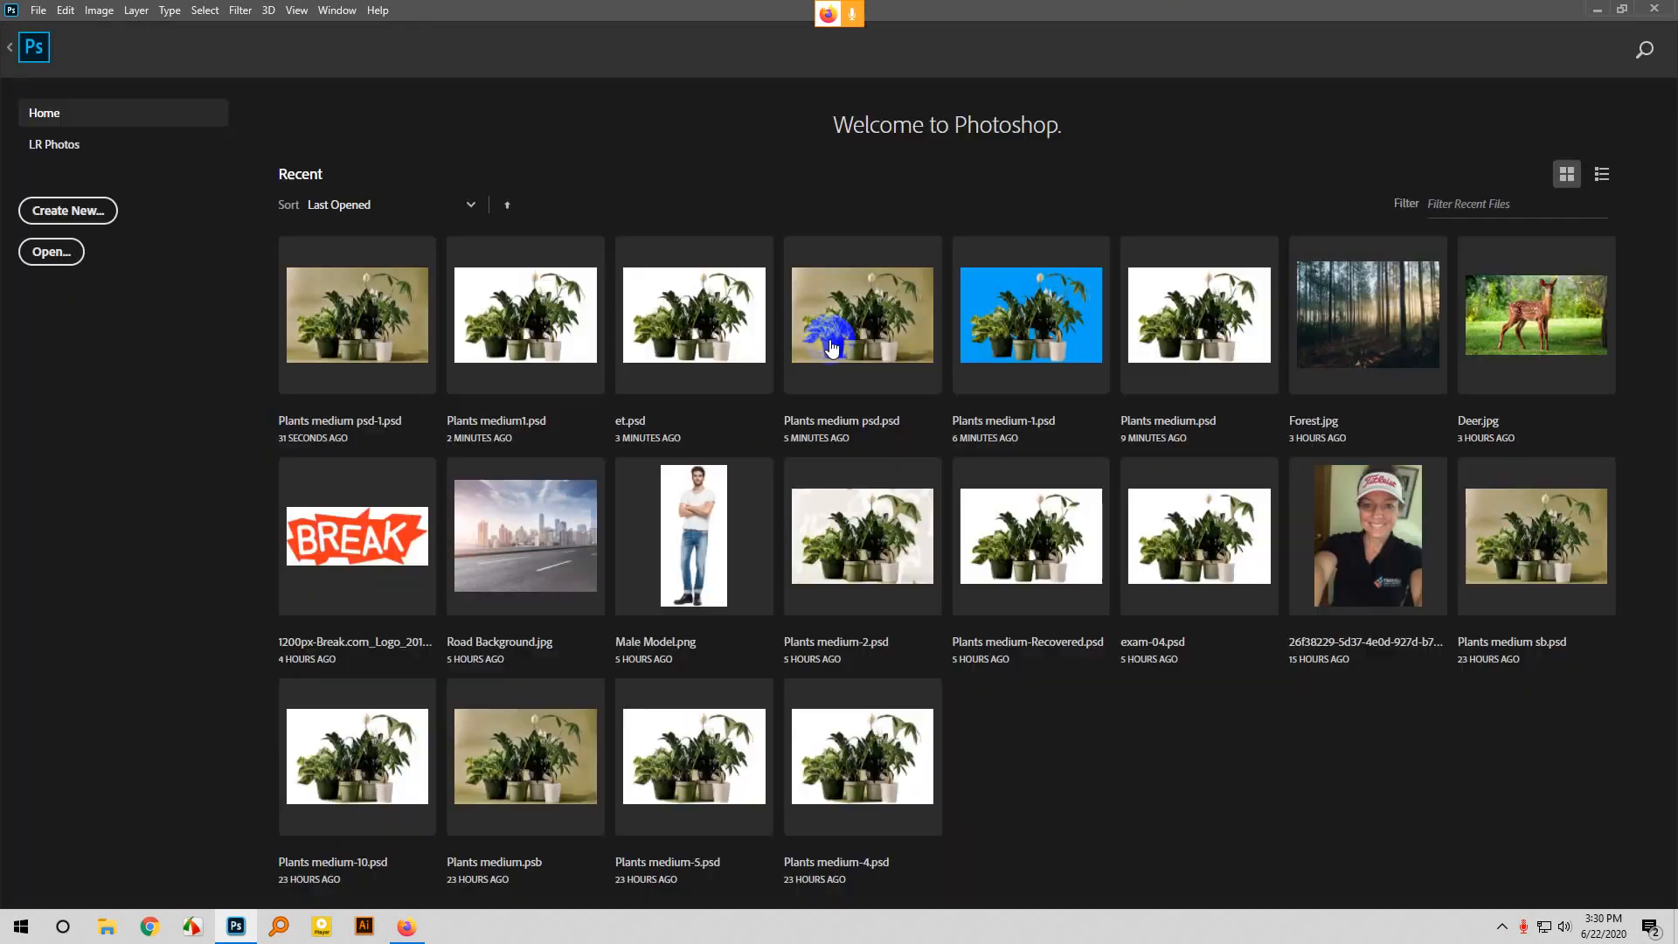
# Minimize Photoshop and close all the Class 4 exam pages in Firefox.
pyautogui.click(1594, 8)
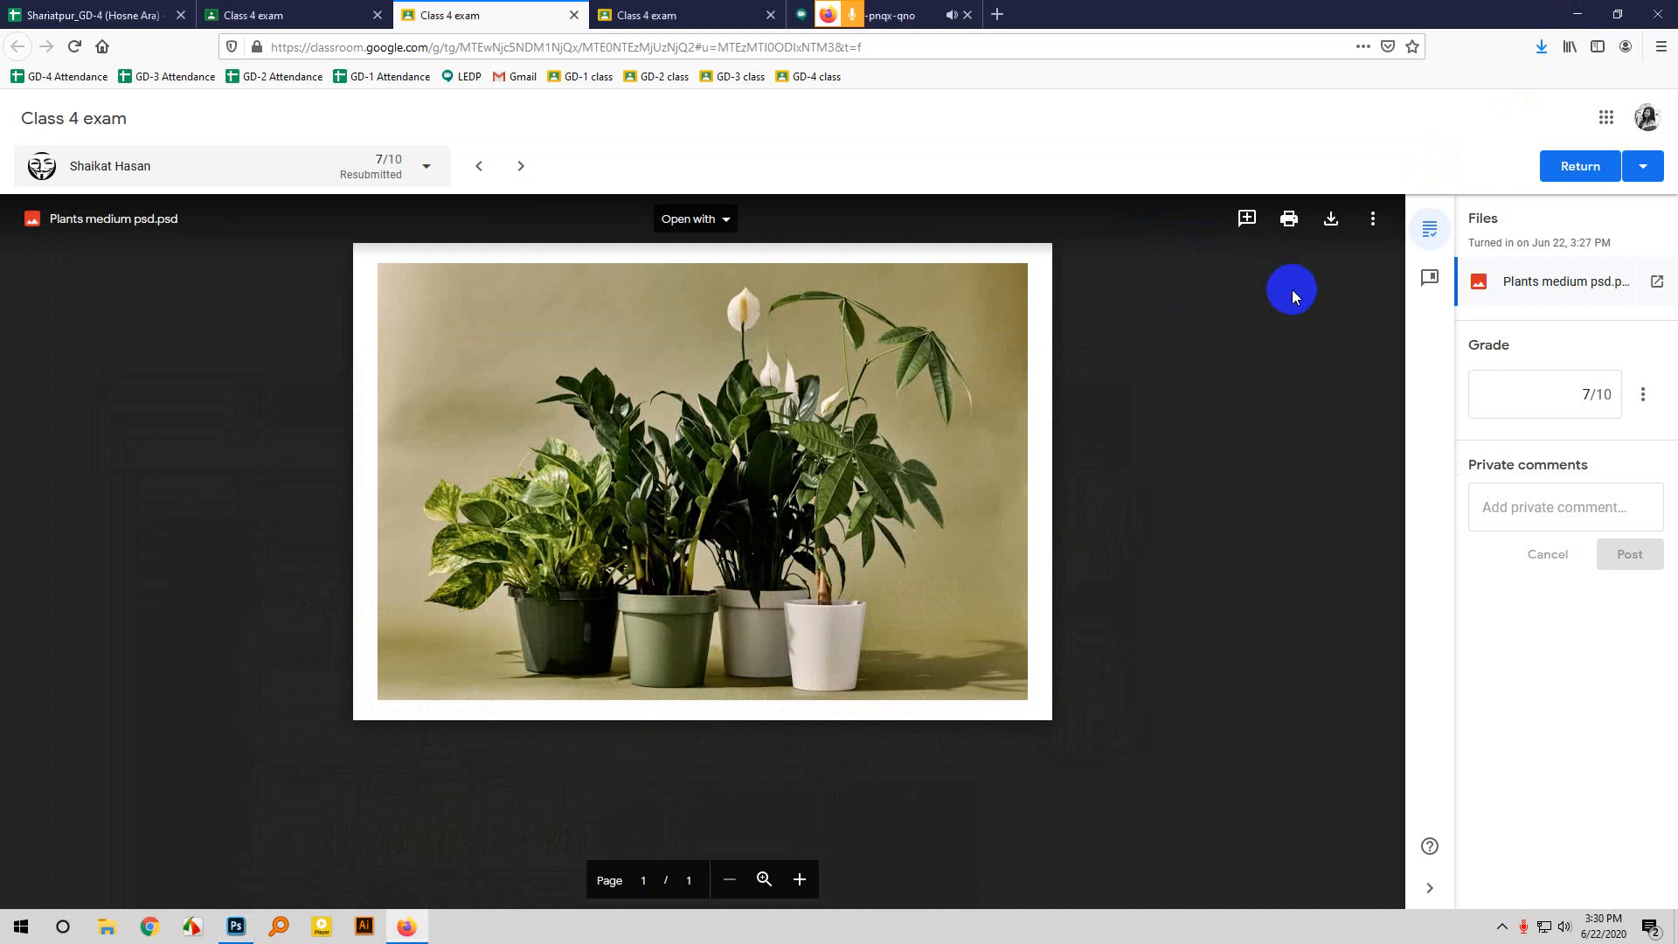
pyautogui.click(574, 16)
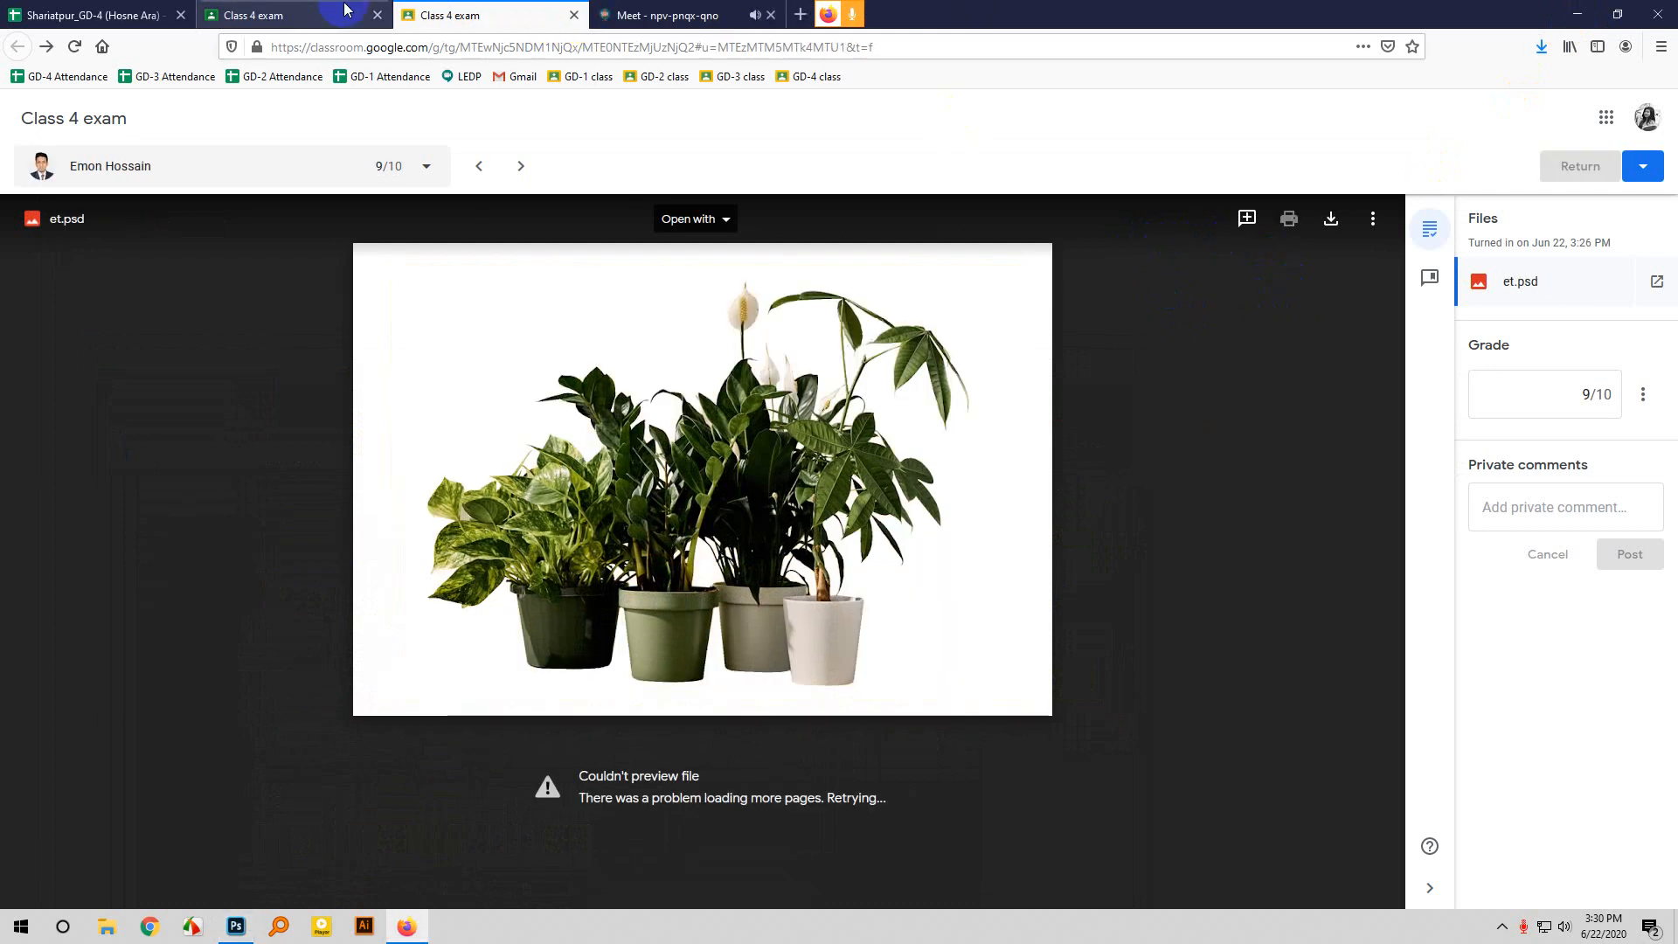
pyautogui.click(377, 15)
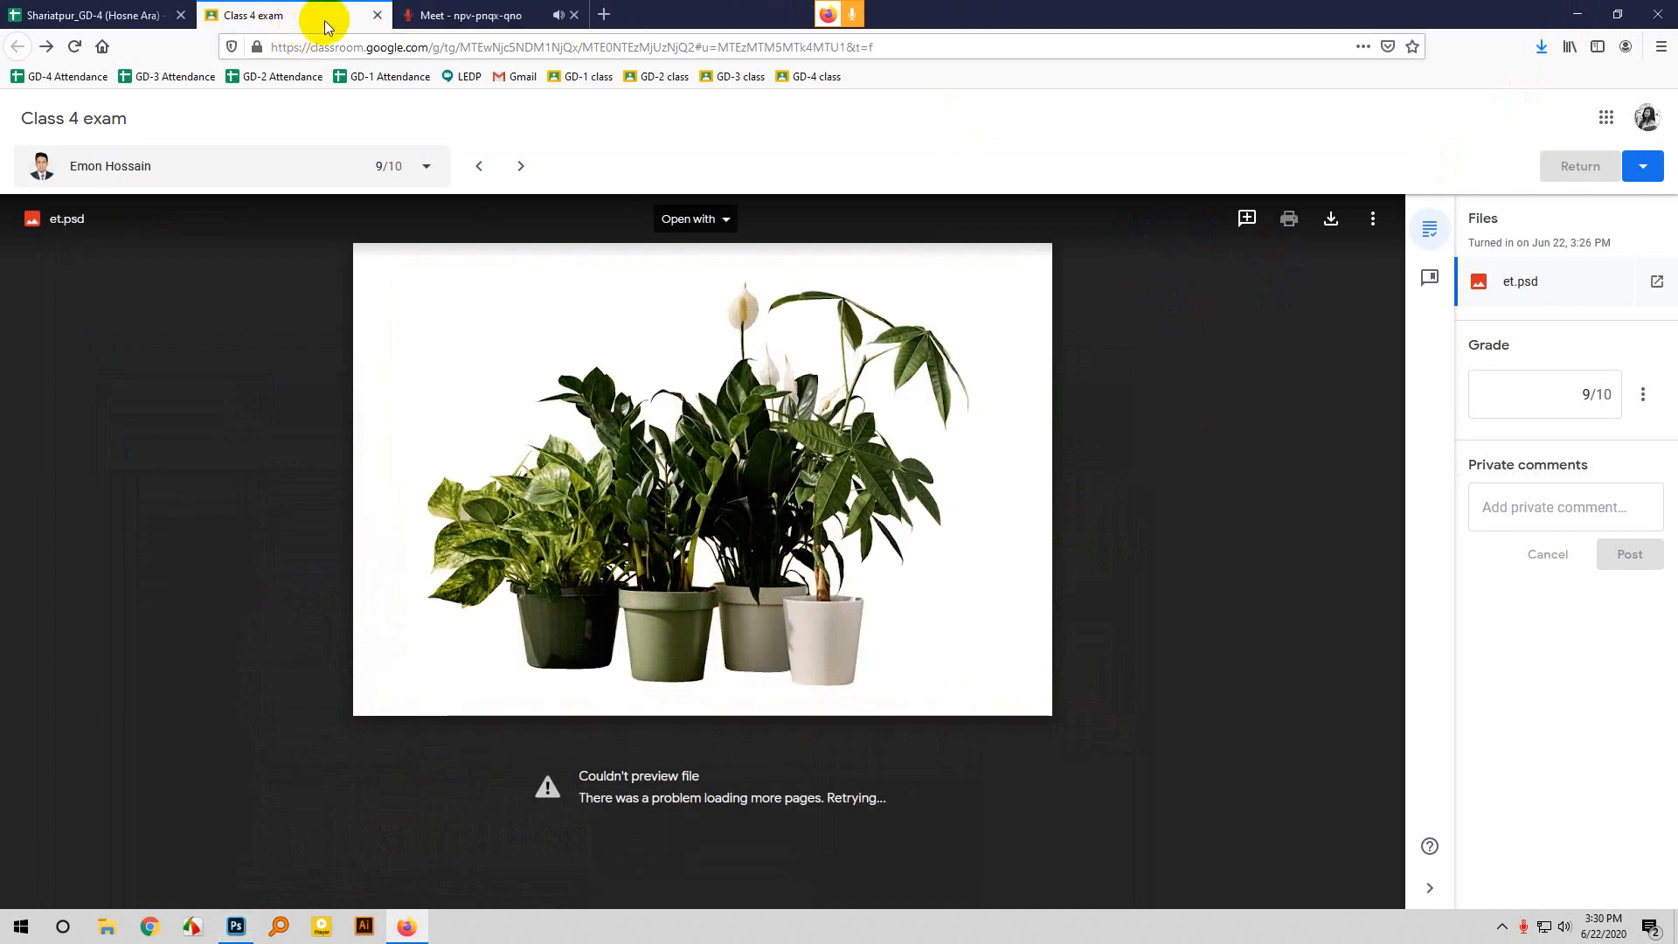
pyautogui.click(376, 17)
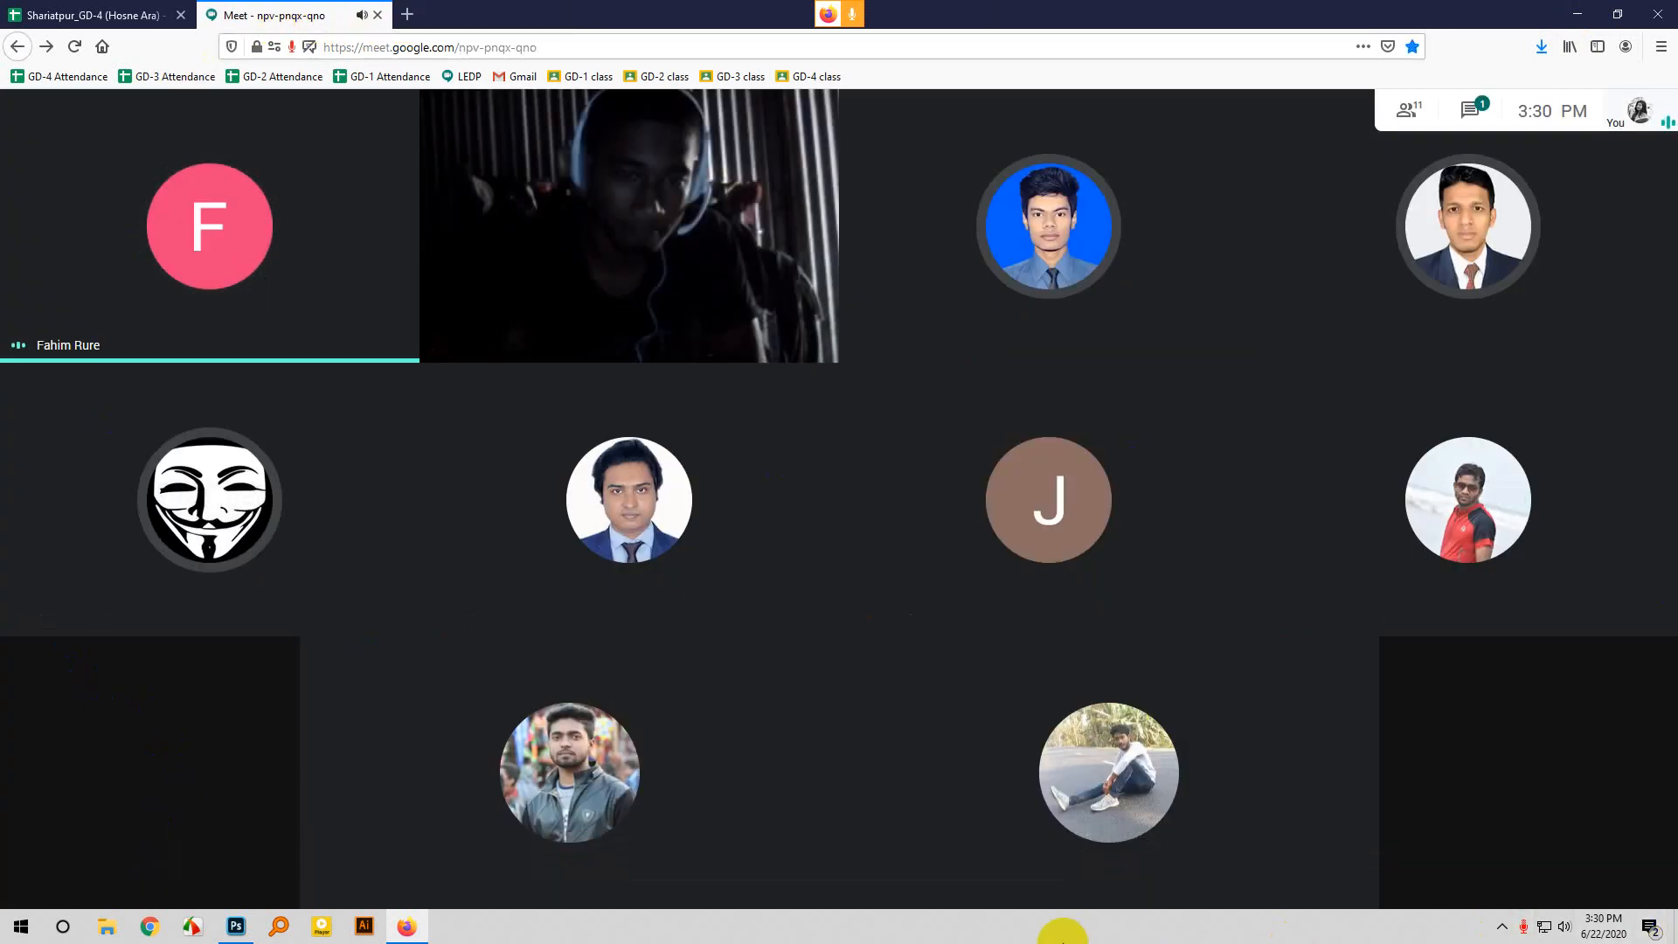
# Present the entire screen to everyone in the Google Meet call and allow the screen sharing.
pyautogui.rightClick(1147, 901)
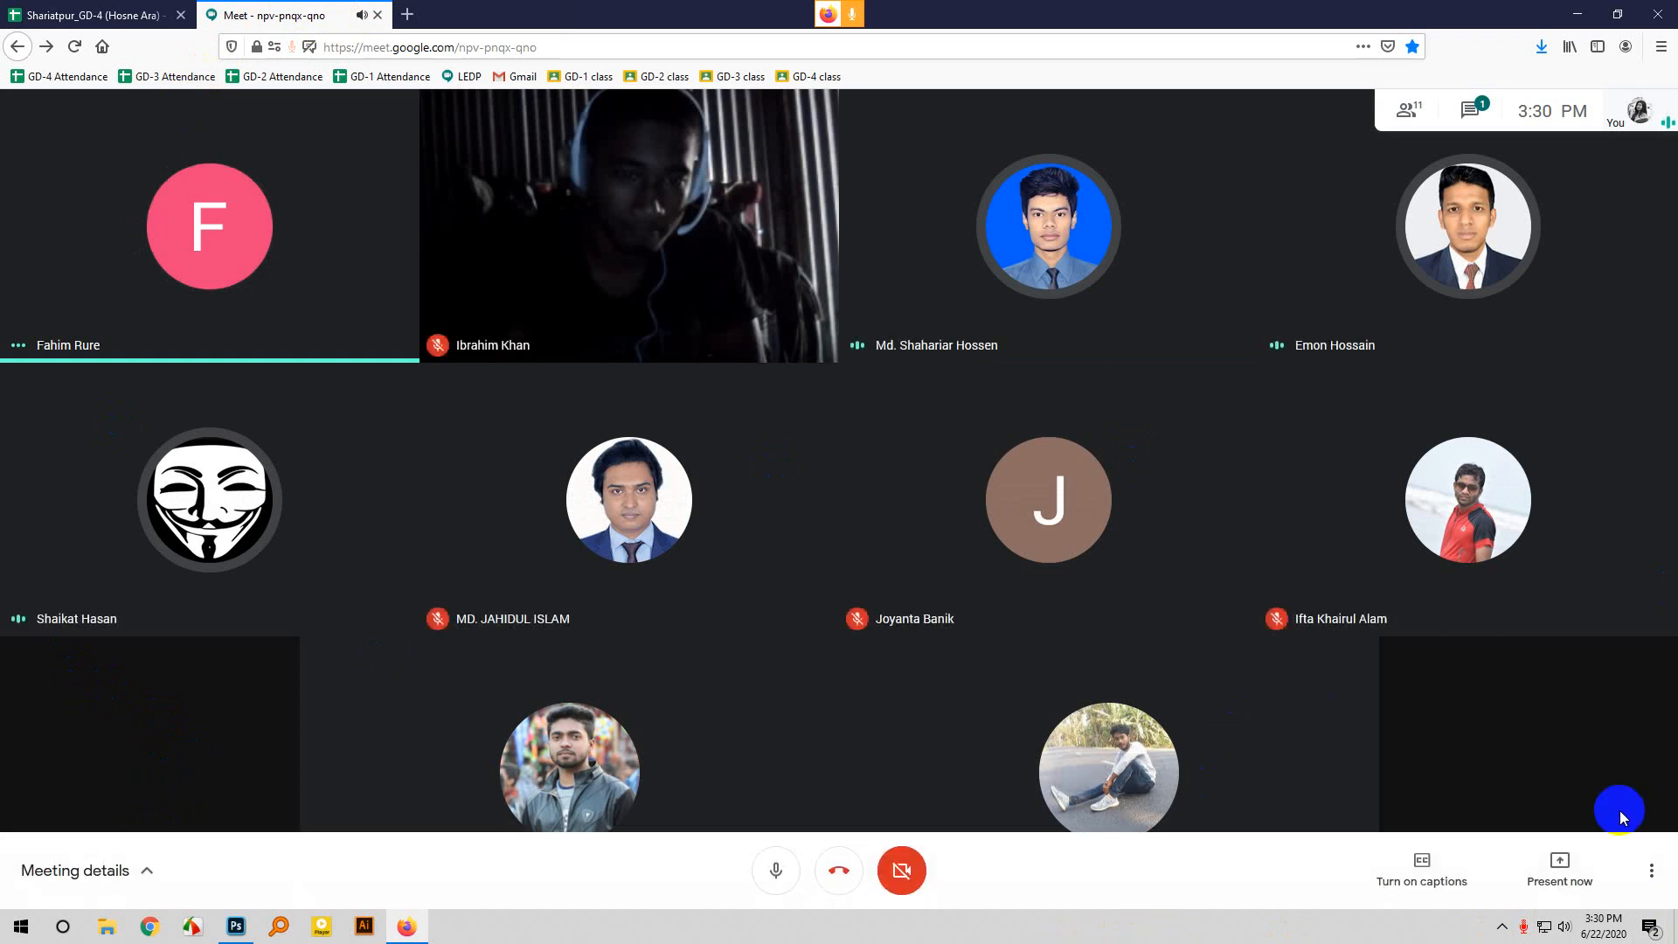
pyautogui.click(1569, 866)
pyautogui.click(1539, 765)
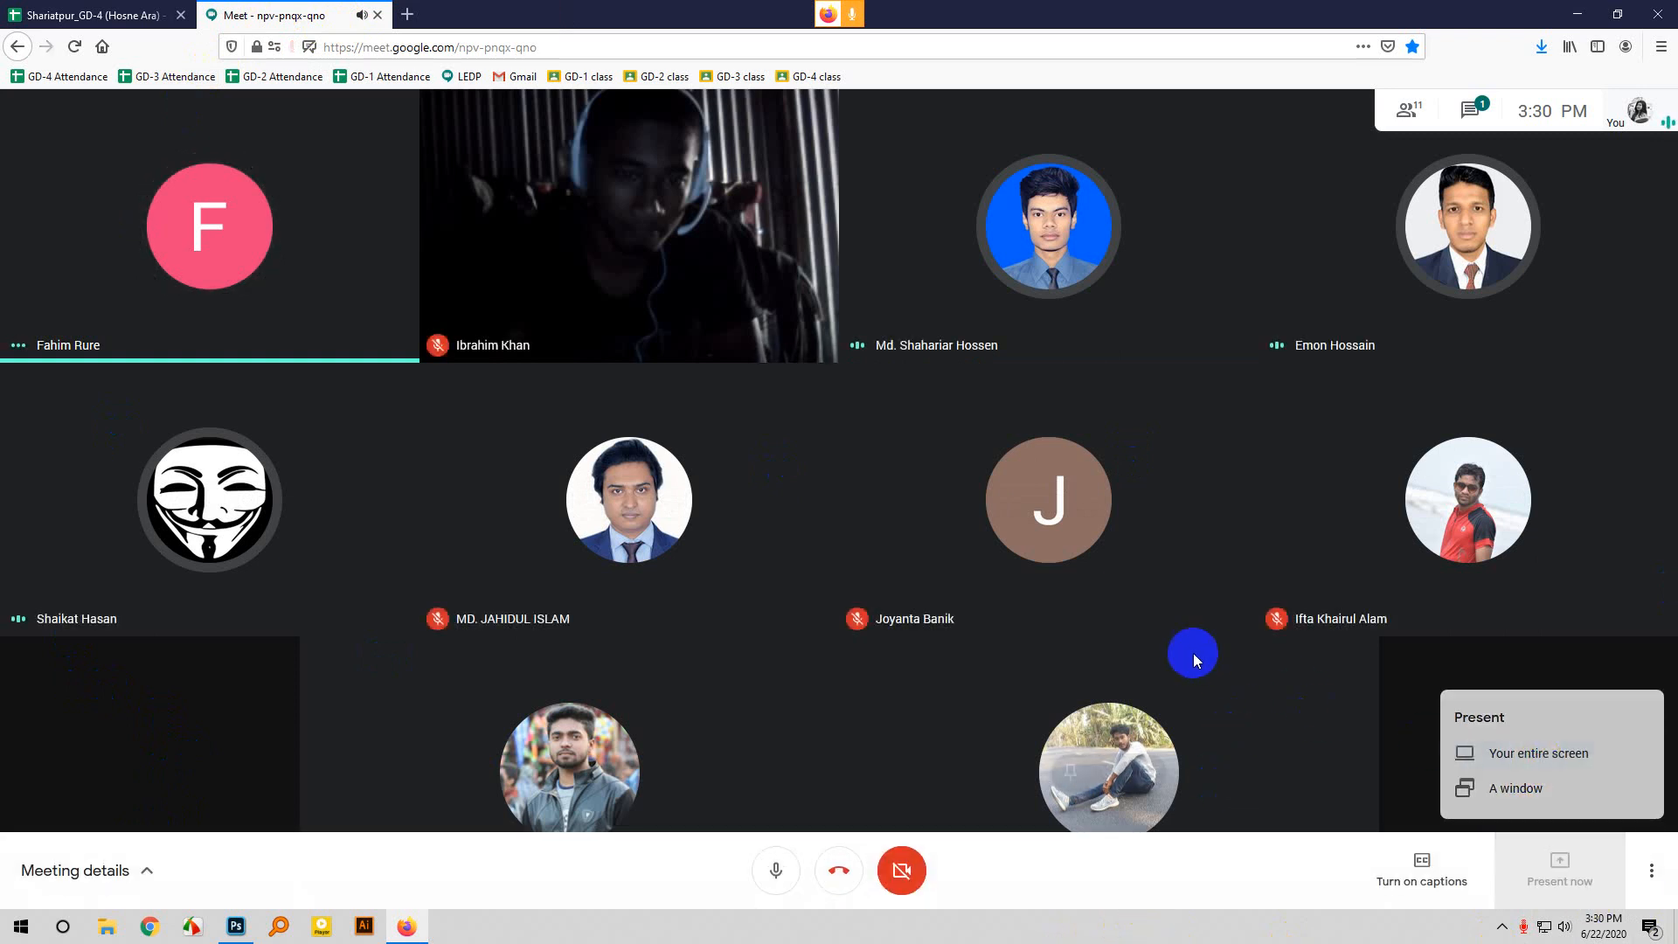
pyautogui.click(487, 123)
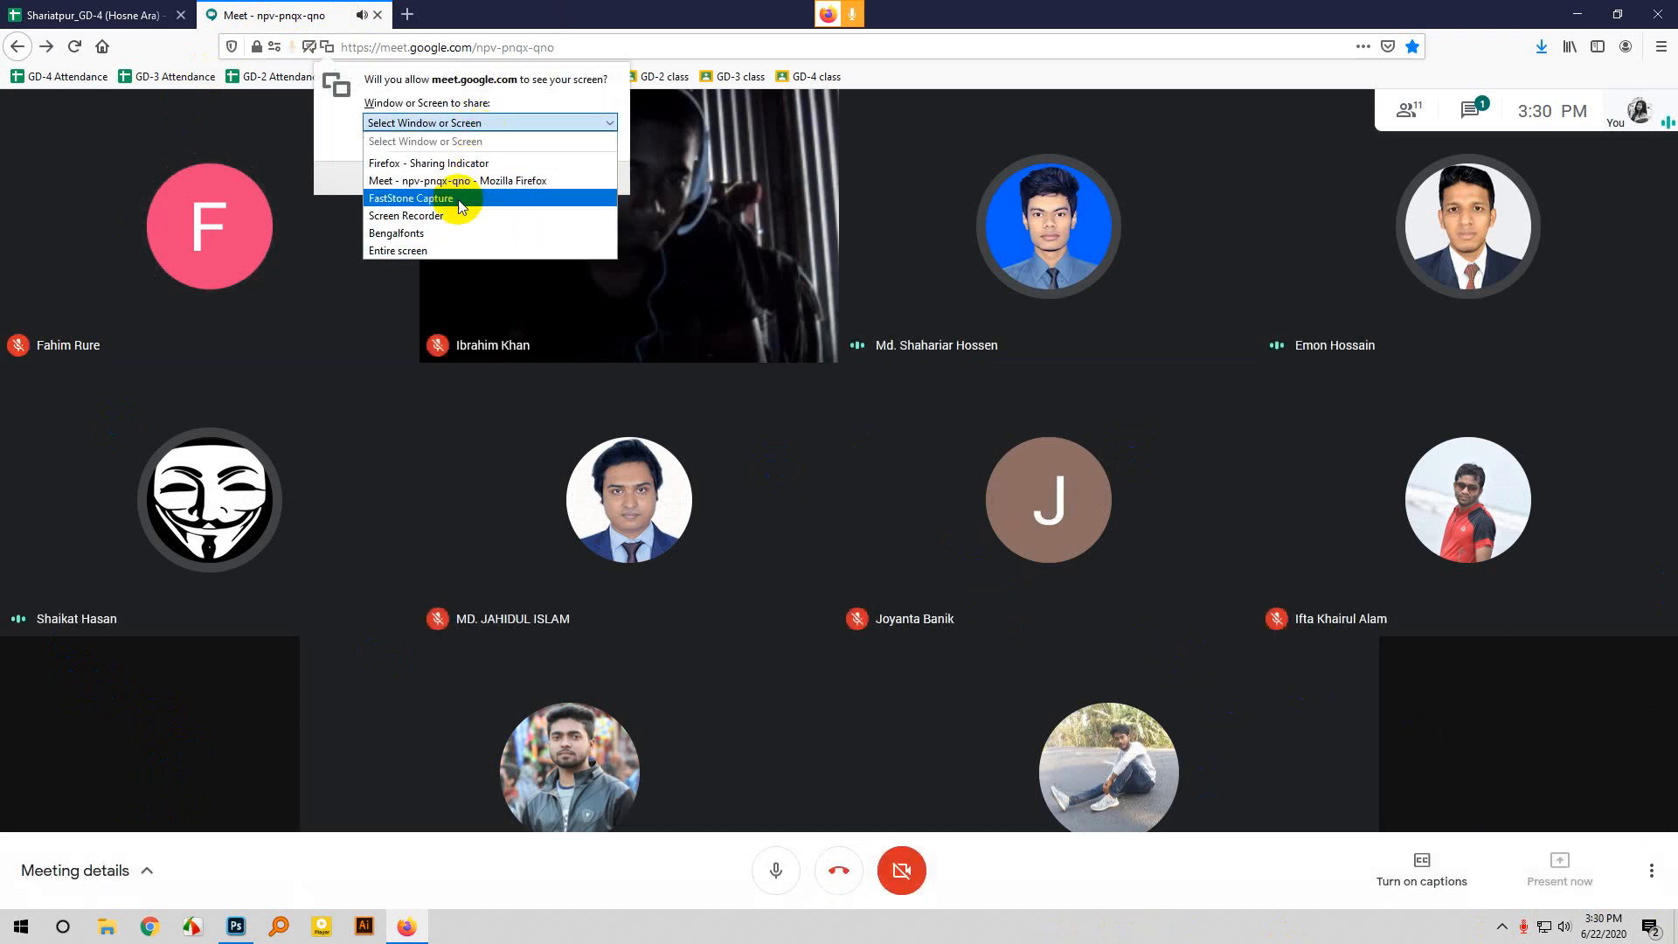
pyautogui.click(450, 251)
pyautogui.click(396, 351)
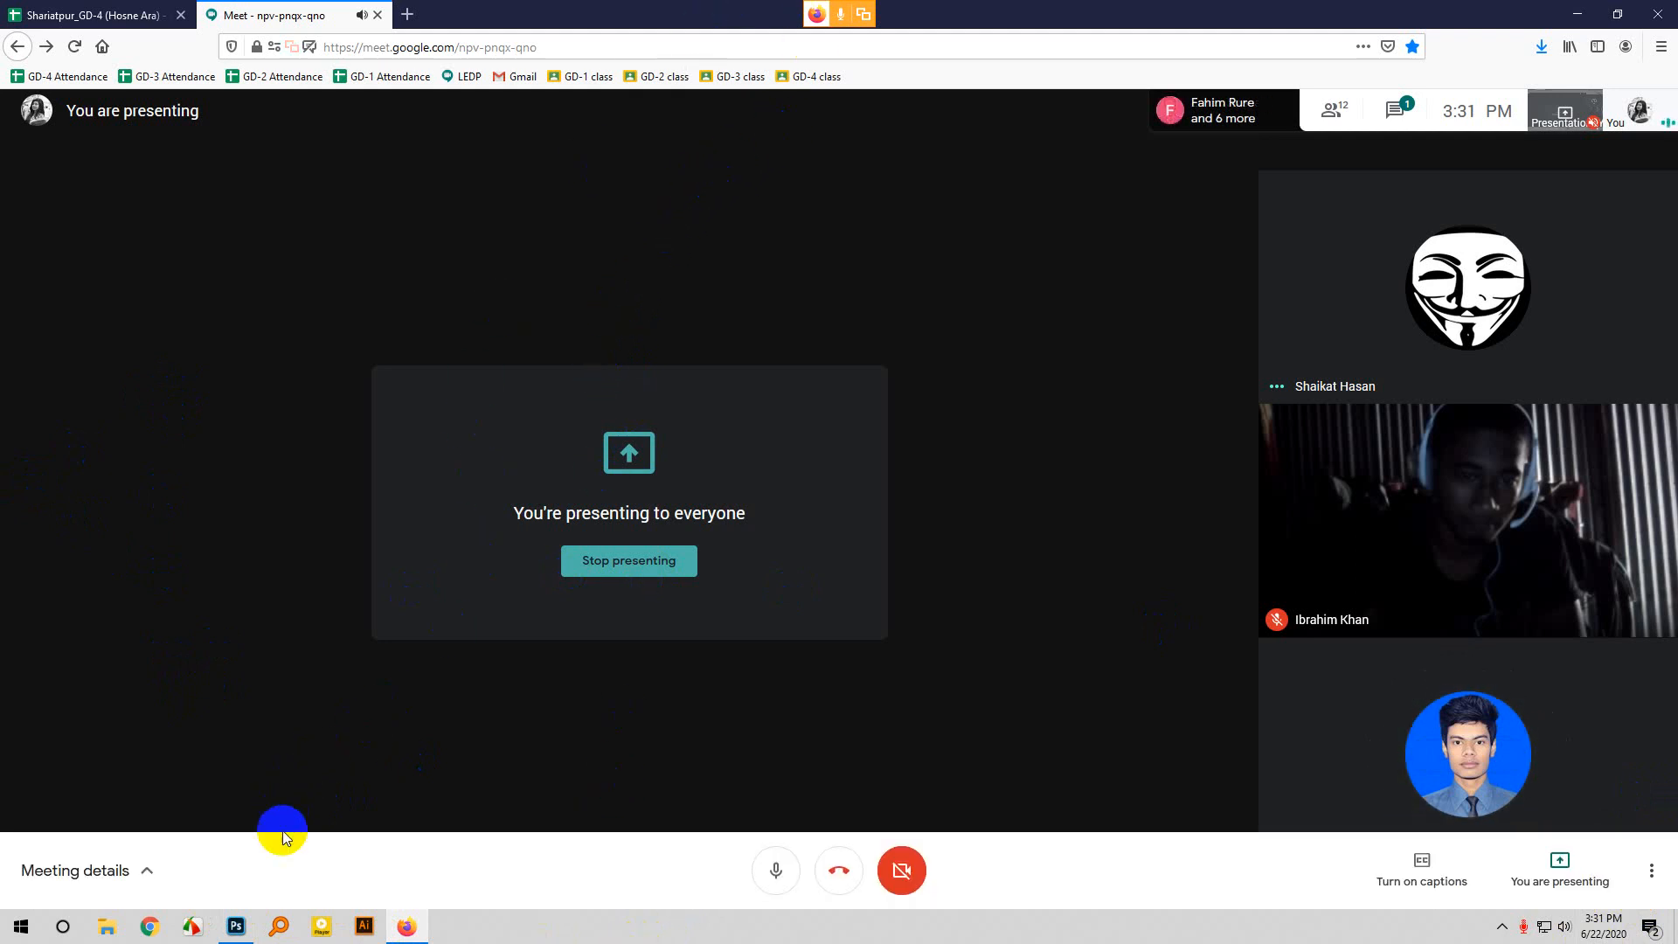
# Switch to Photoshop and open Male Model.png from the Class 5 assets folder.
pyautogui.moveTo(234, 927)
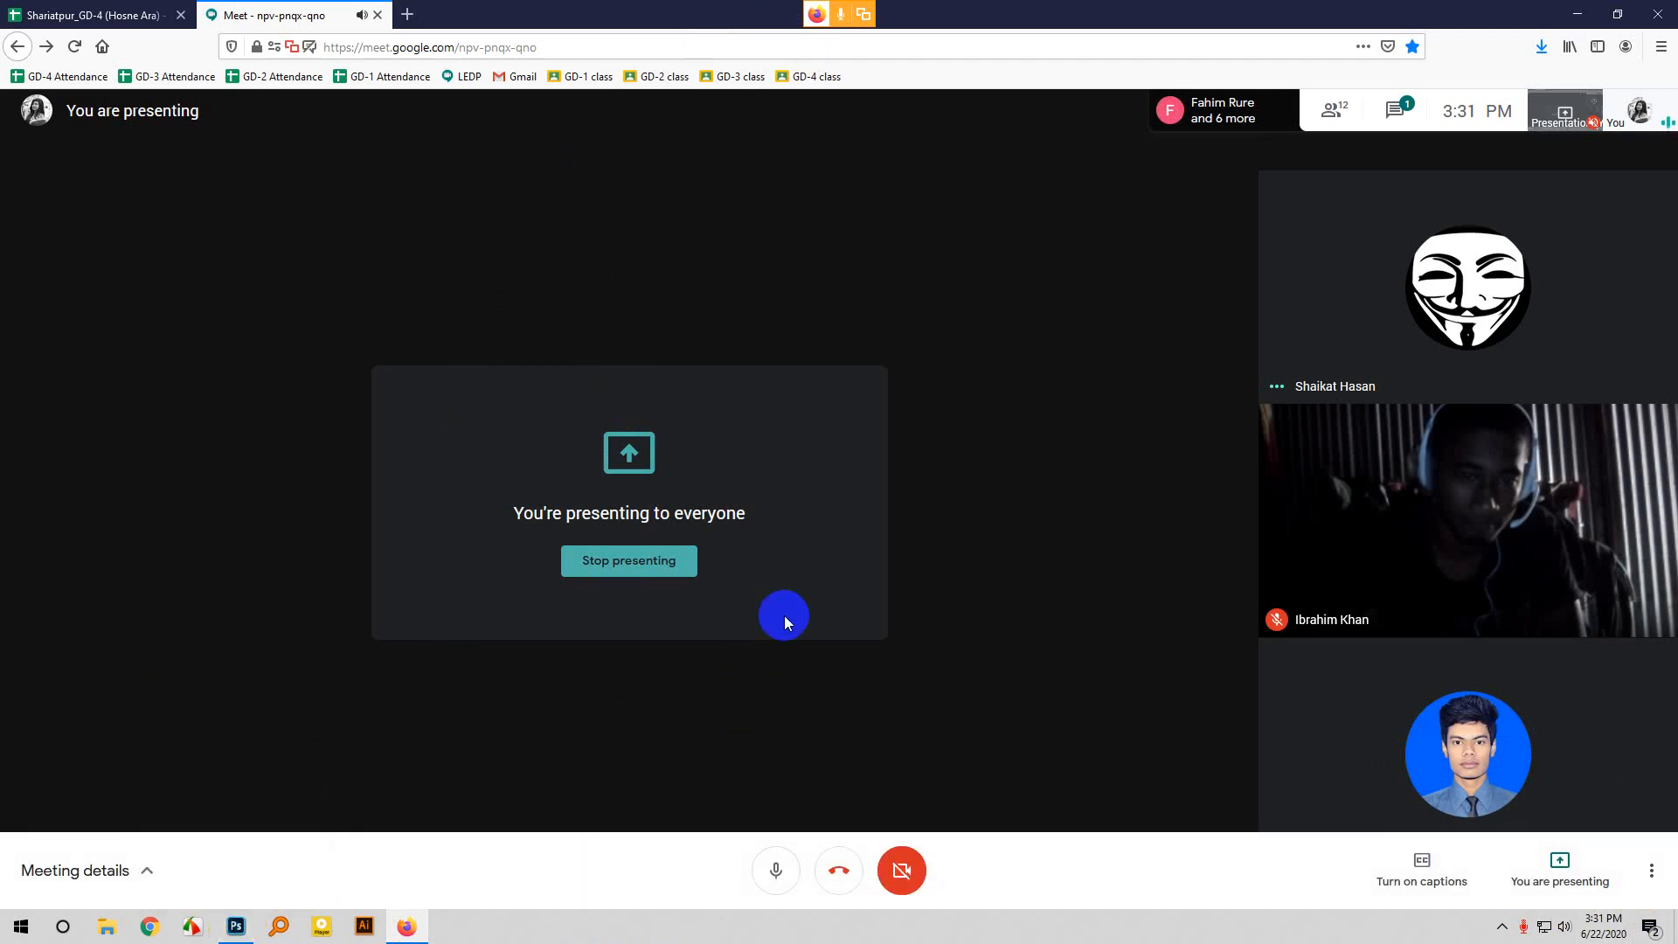
pyautogui.click(234, 928)
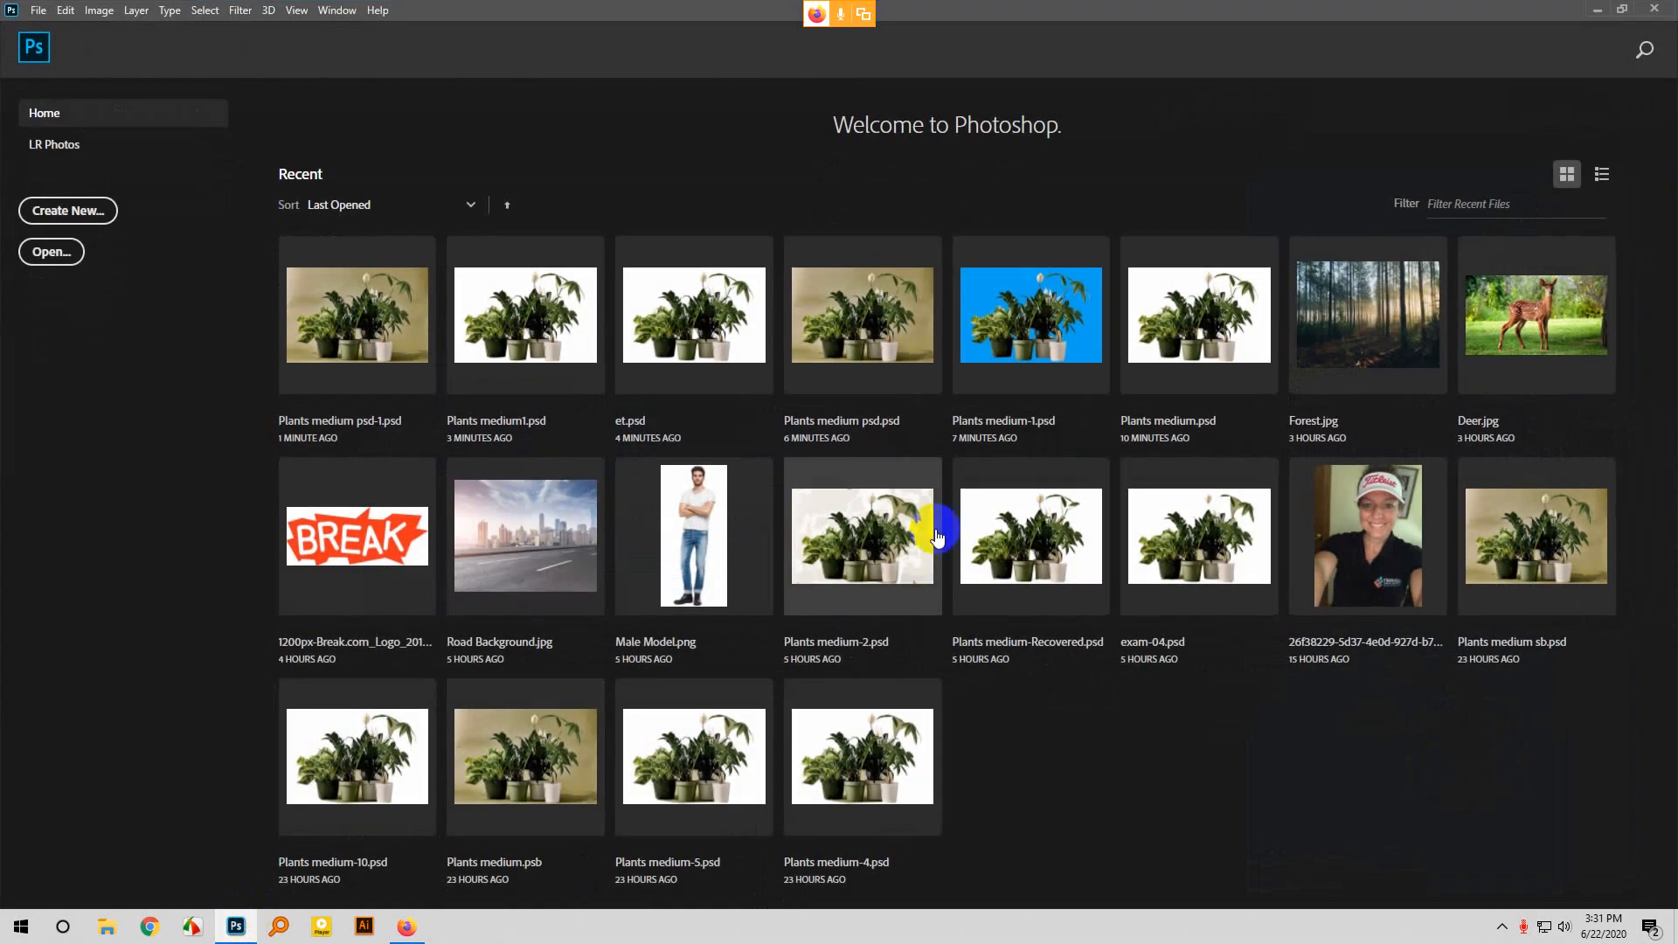
pyautogui.click(48, 10)
pyautogui.click(56, 49)
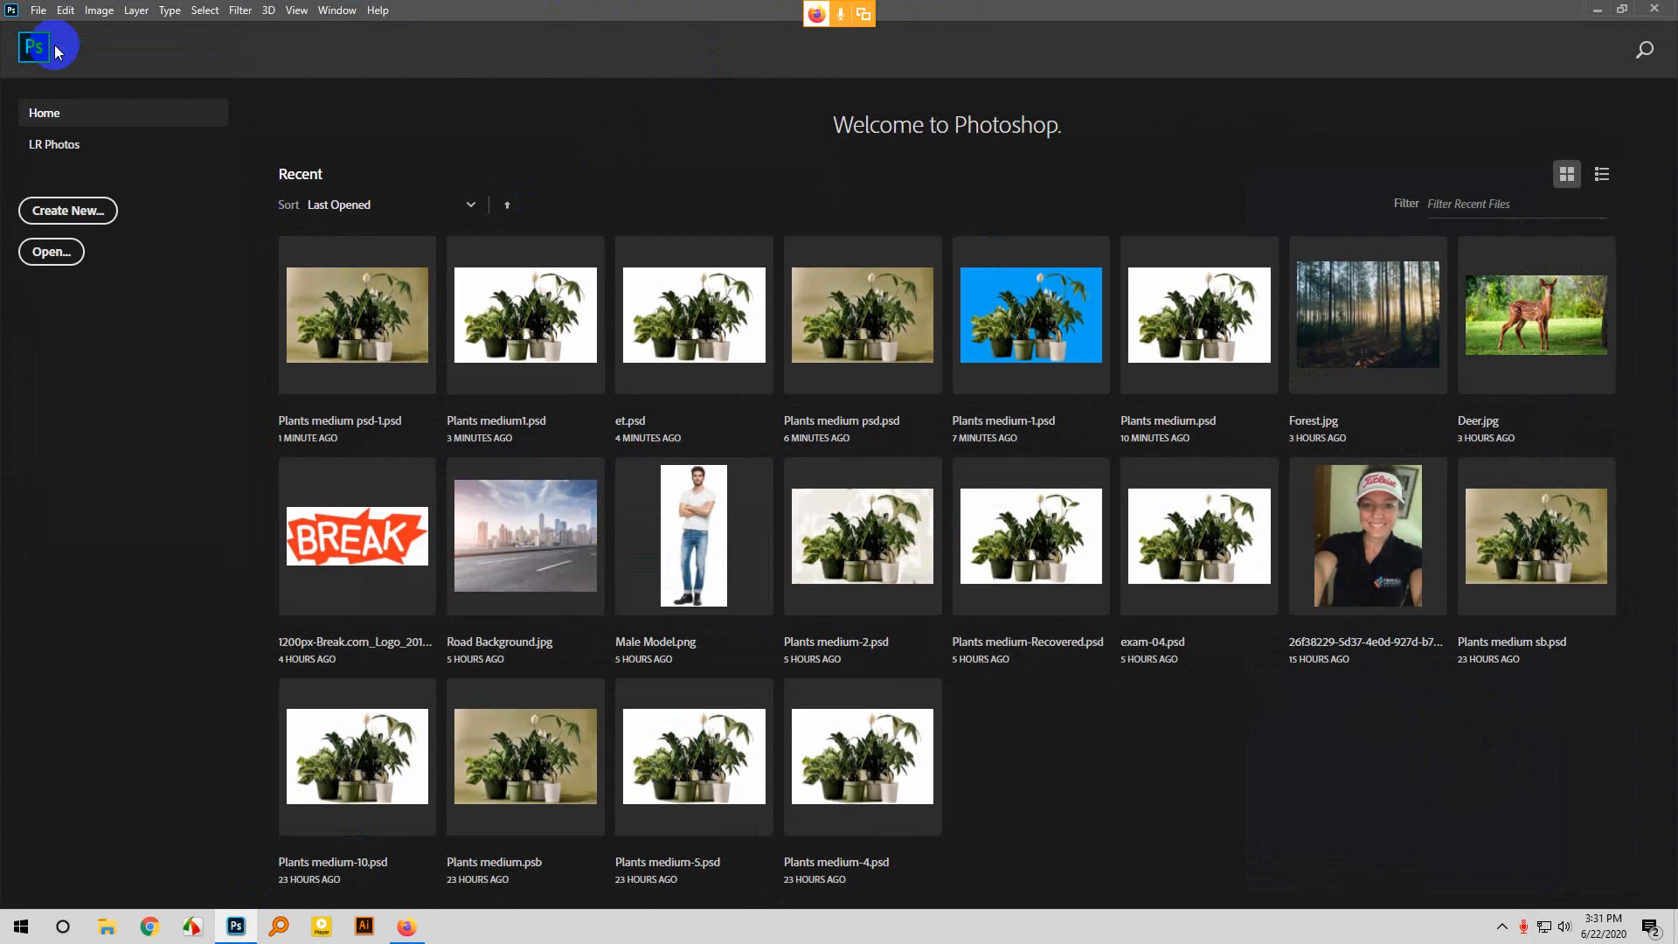
pyautogui.click(493, 149)
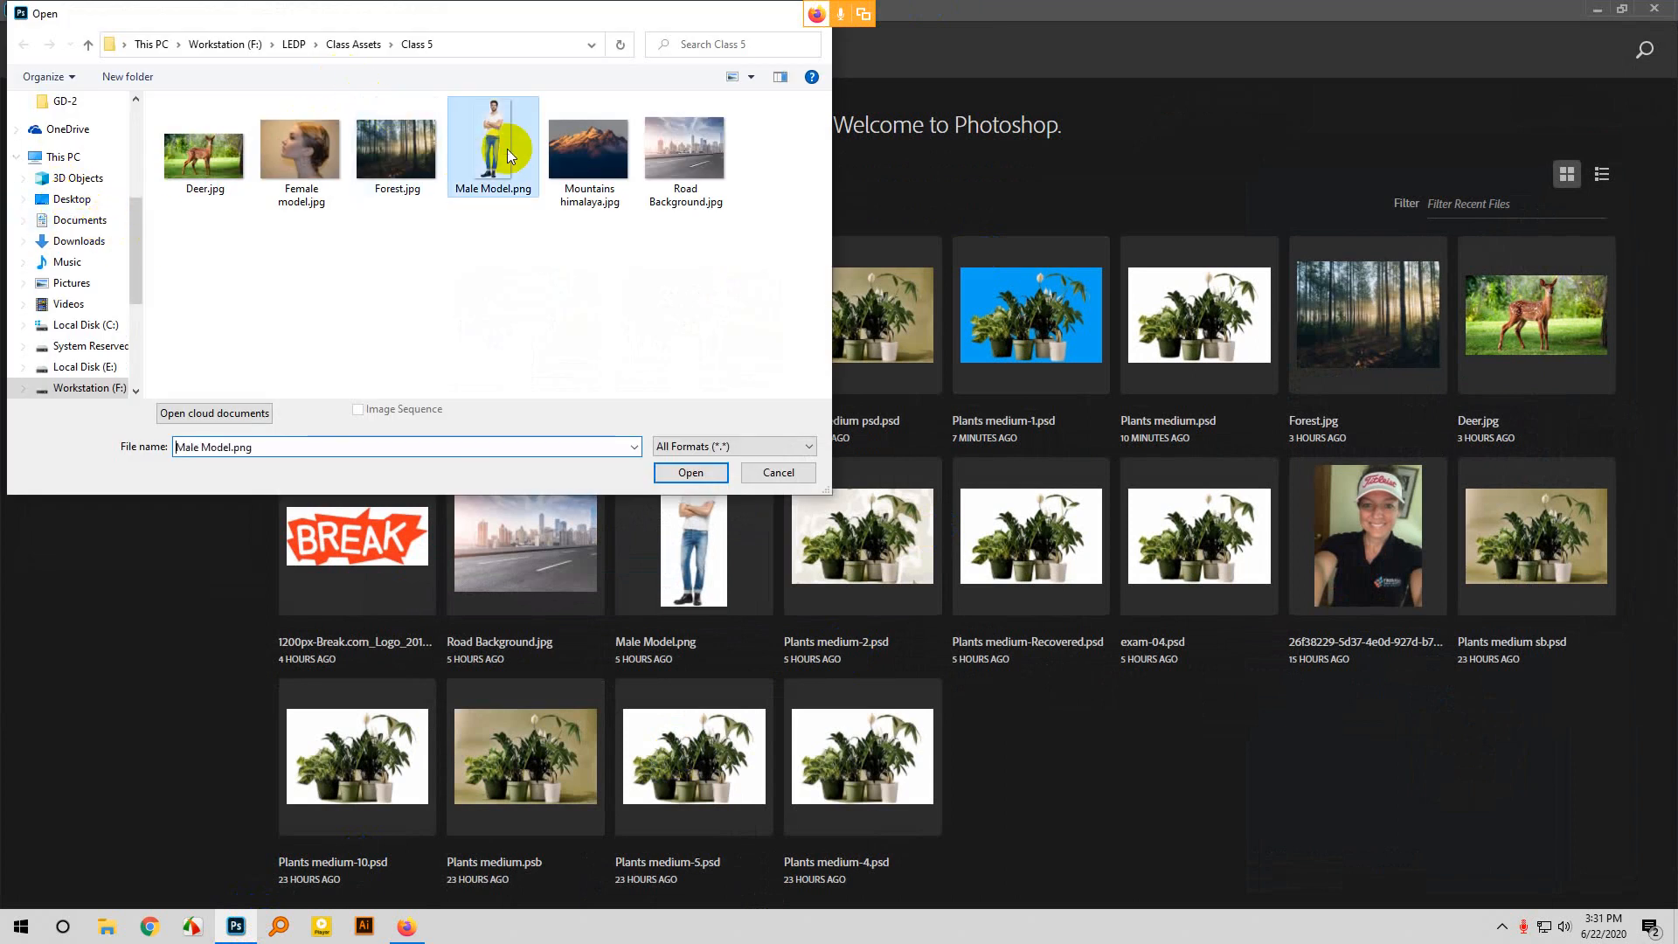
pyautogui.click(690, 472)
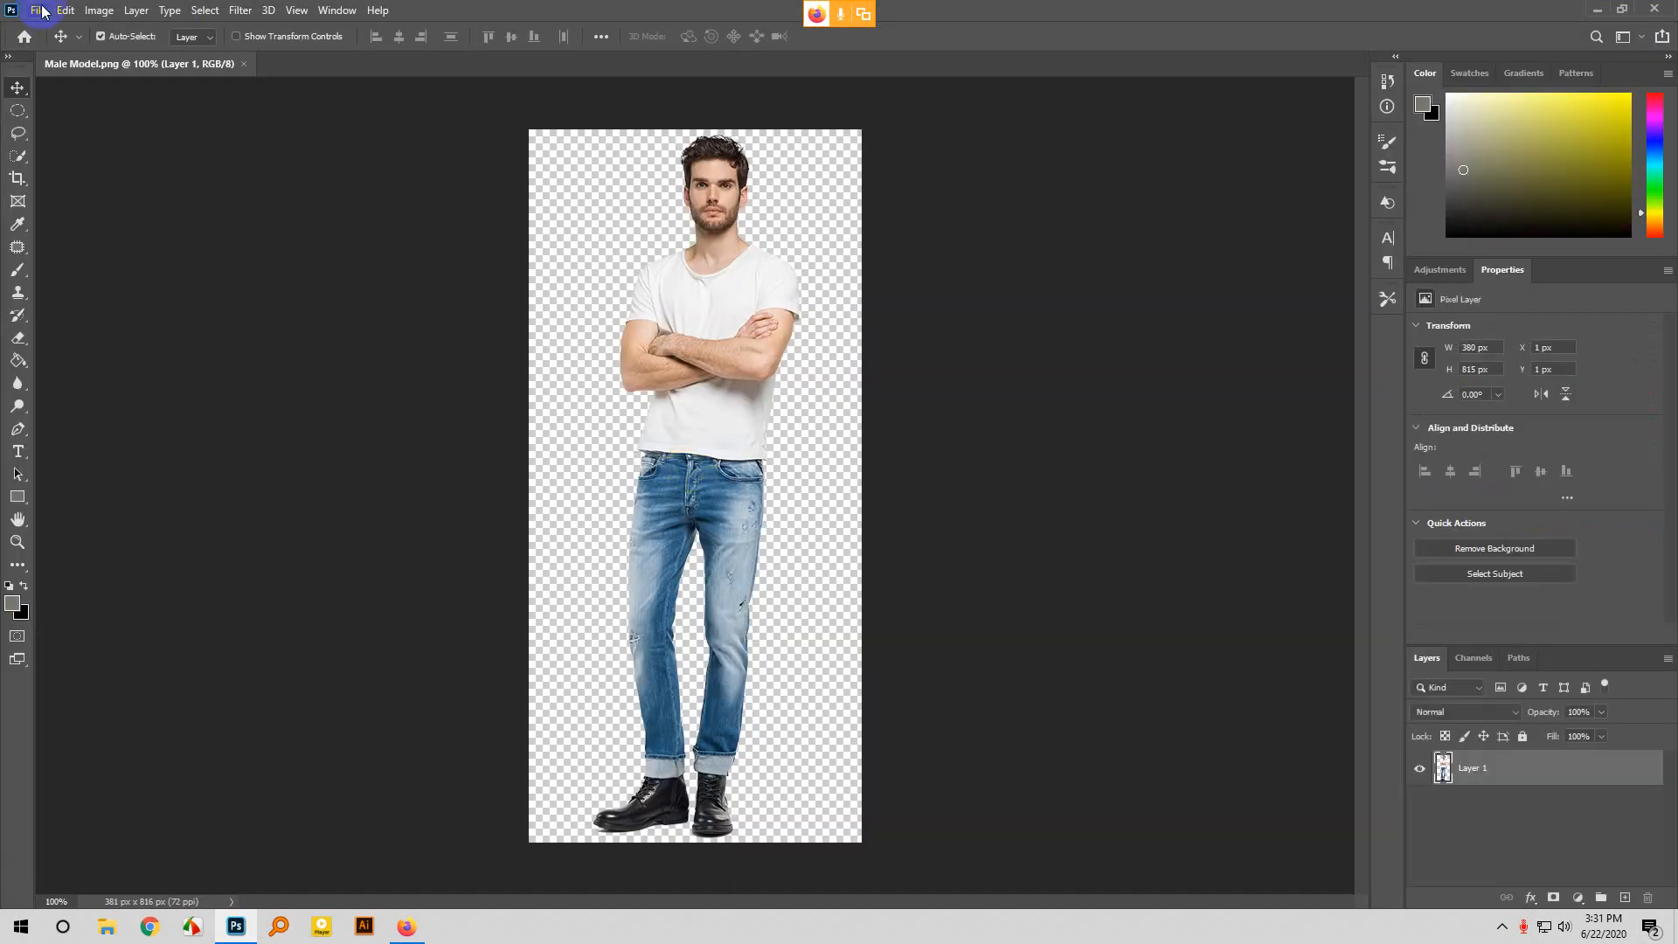
# Open Road Background.jpg from the Class 5 assets folder.
pyautogui.click(39, 10)
pyautogui.click(50, 44)
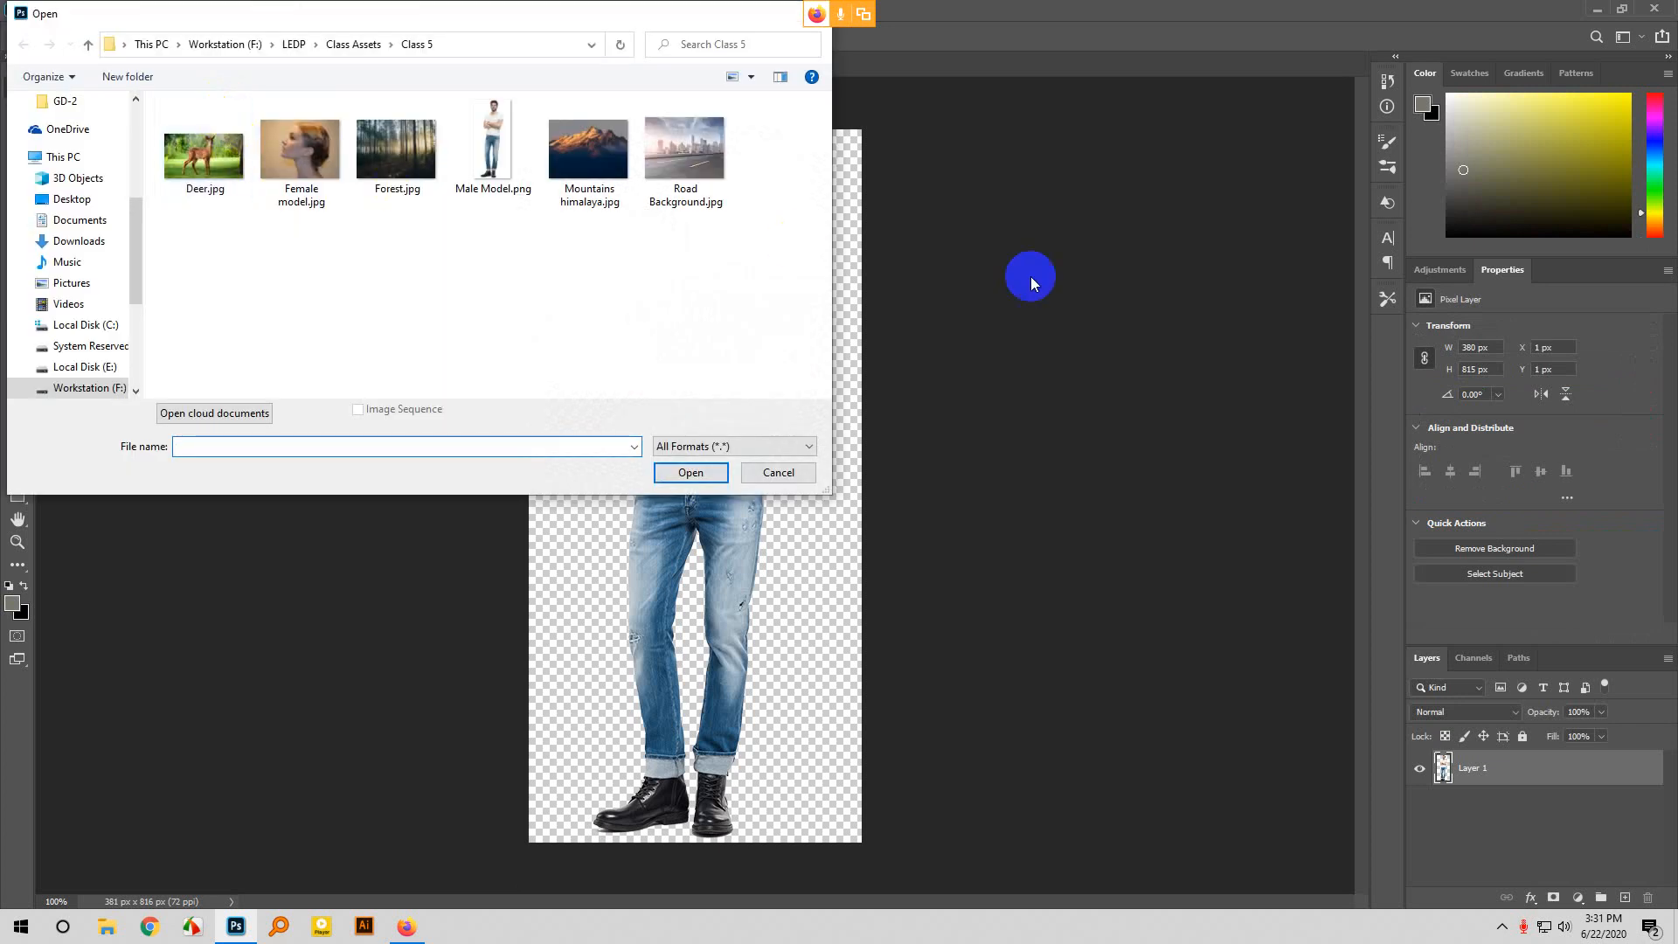
pyautogui.click(673, 158)
pyautogui.click(692, 471)
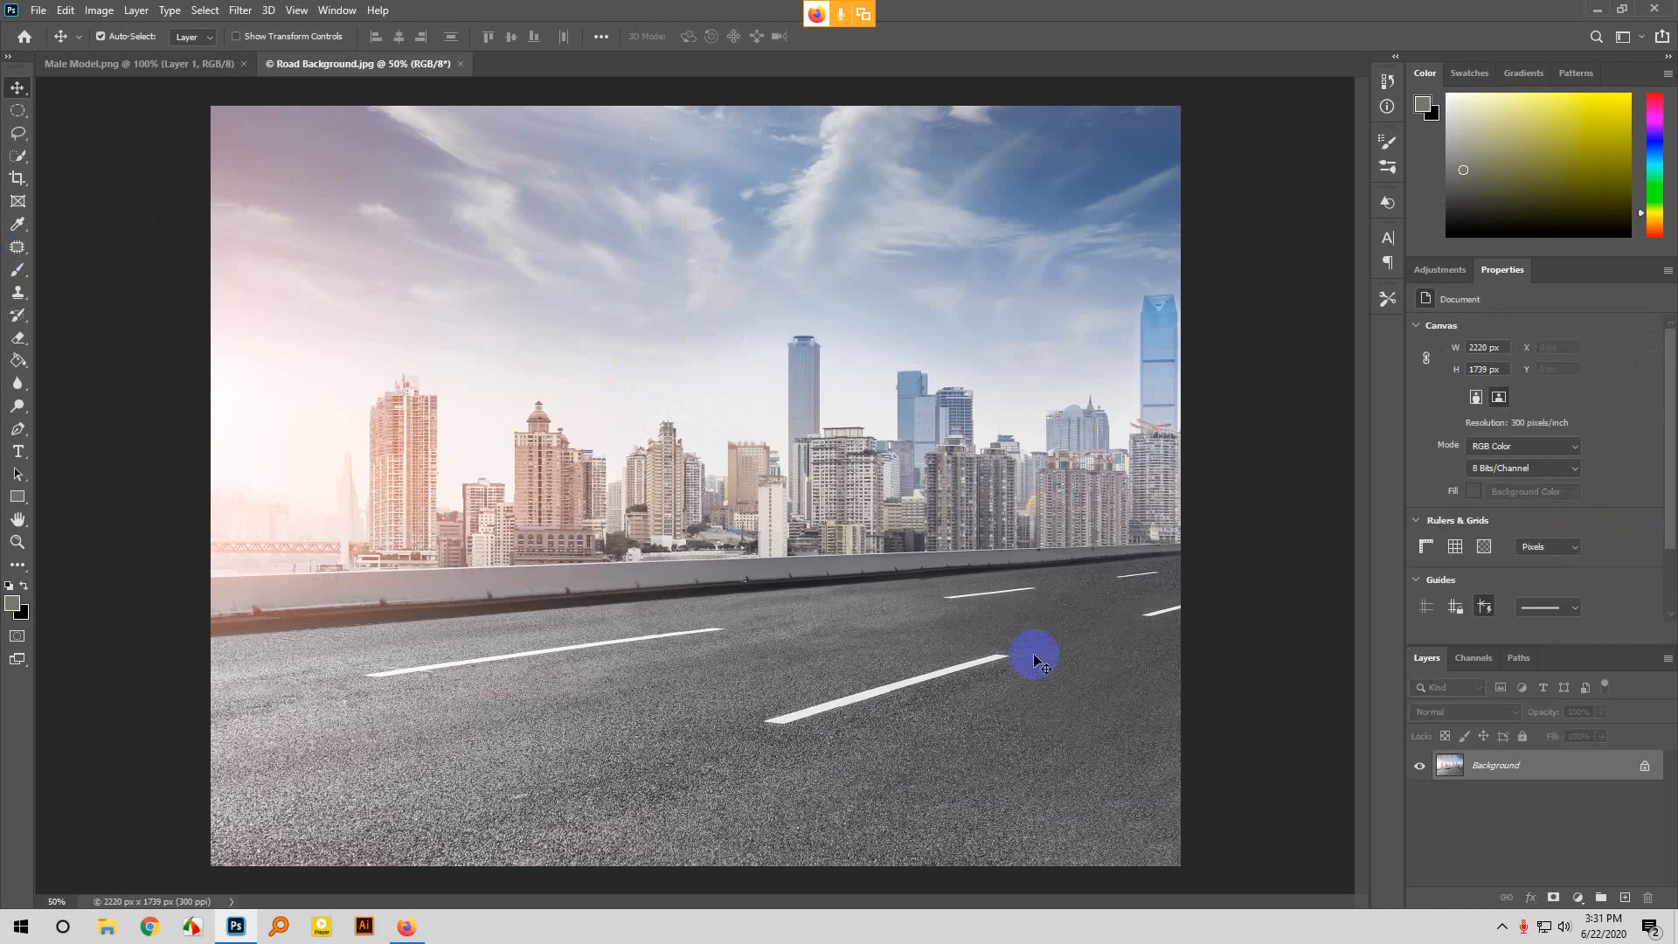
# Copy the male model from Male Model.png into the Road Background document and place him on the left side of the road.
pyautogui.click(136, 63)
pyautogui.moveTo(720, 337); pyautogui.dragTo(683, 401)
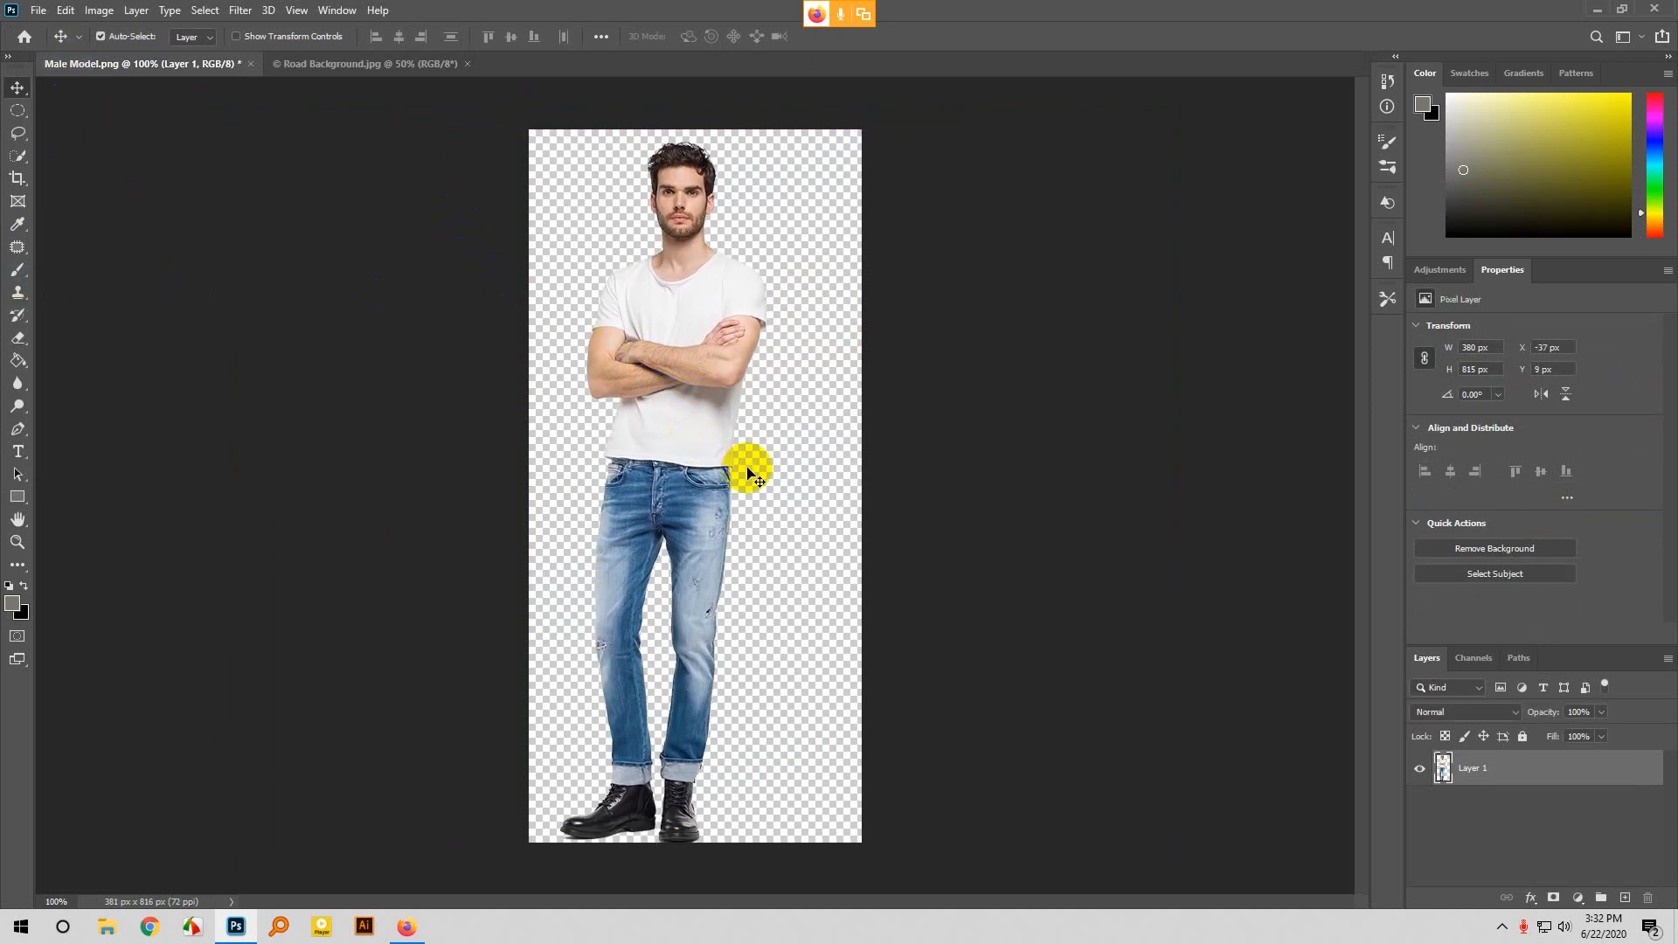
pyautogui.moveTo(712, 442); pyautogui.dragTo(710, 588)
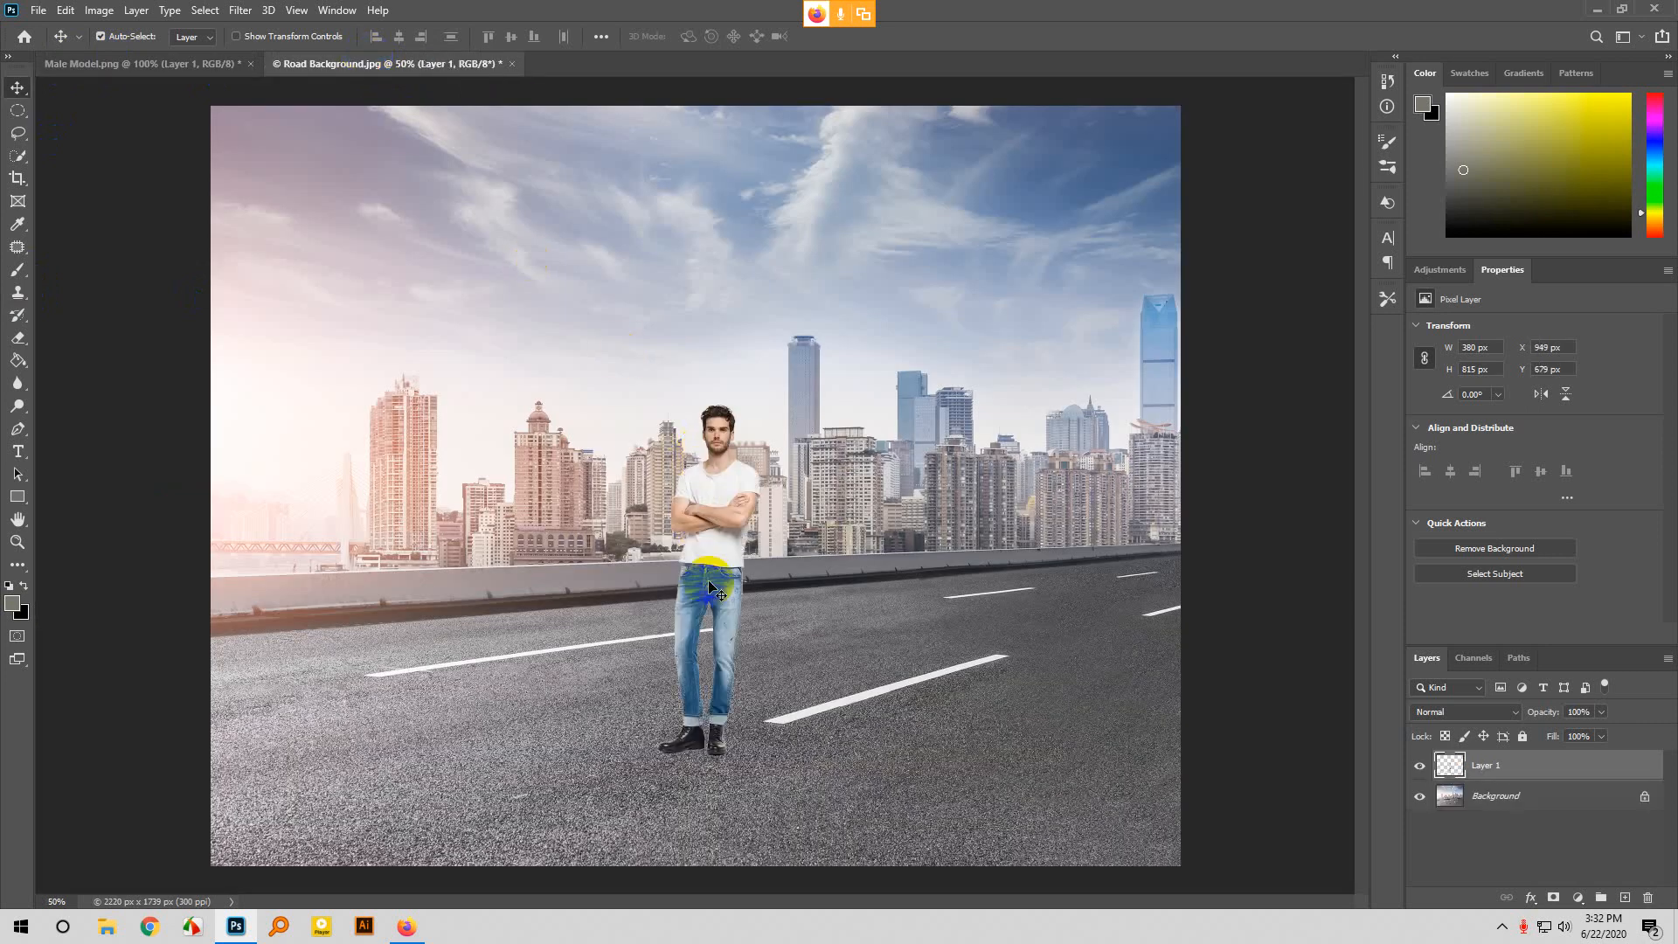
pyautogui.moveTo(675, 511); pyautogui.dragTo(325, 549)
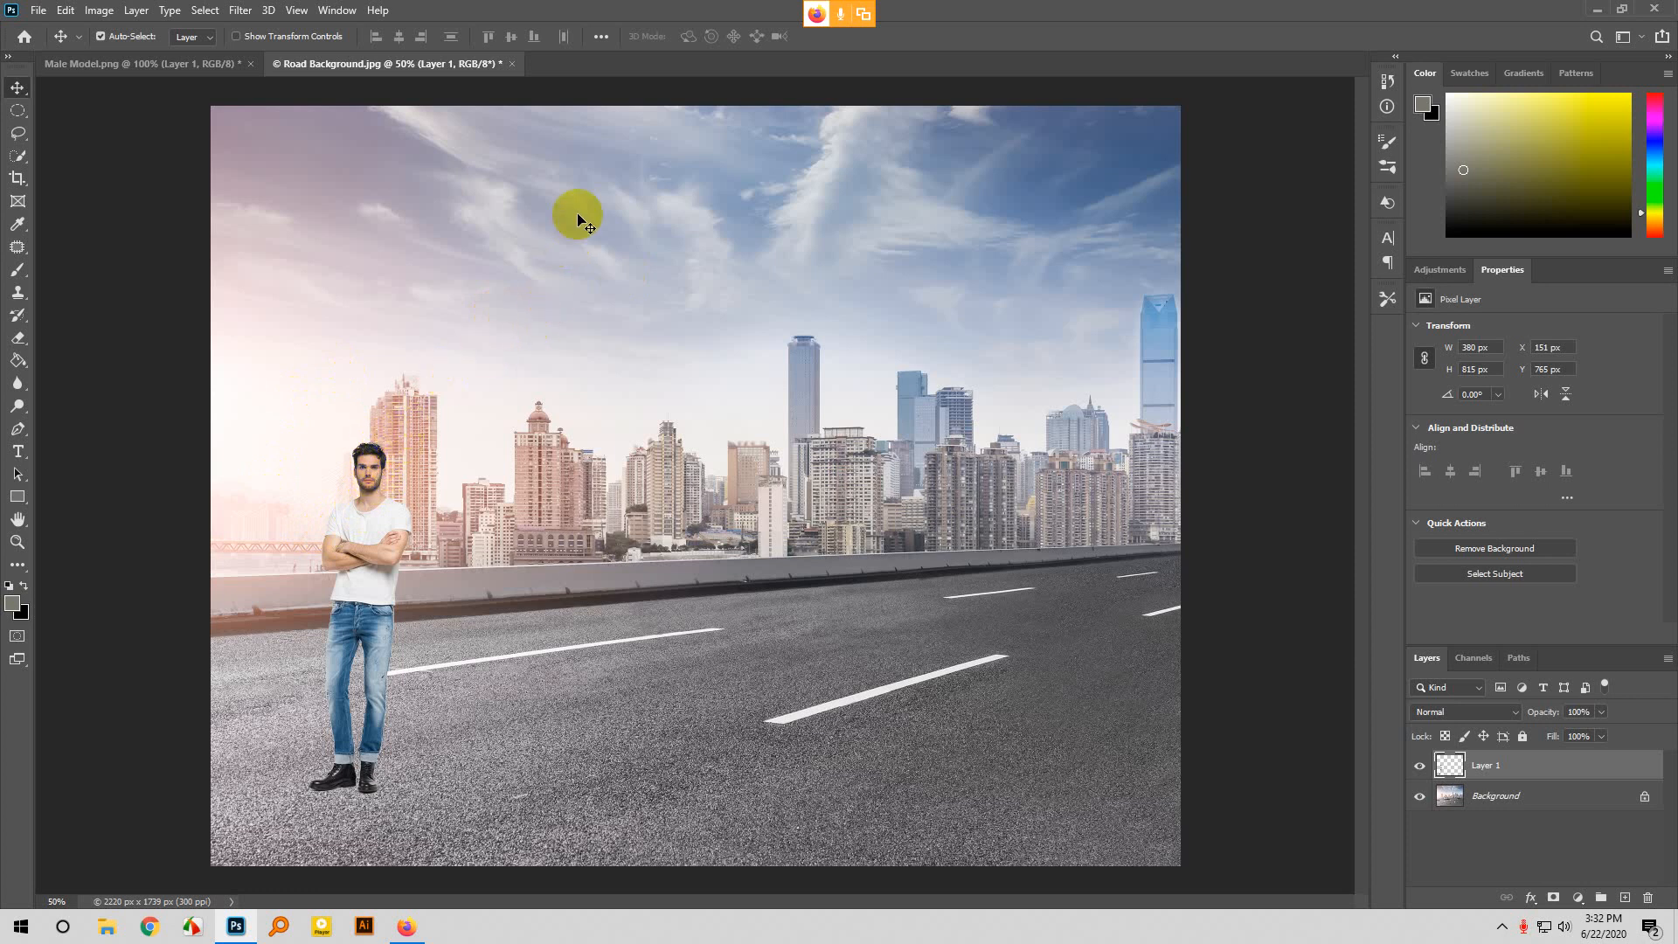
# Scale the male model to about 205% and position him at the road image's left edge with his boots cut off by the bottom.
pyautogui.hotkey('ctrl', 't')
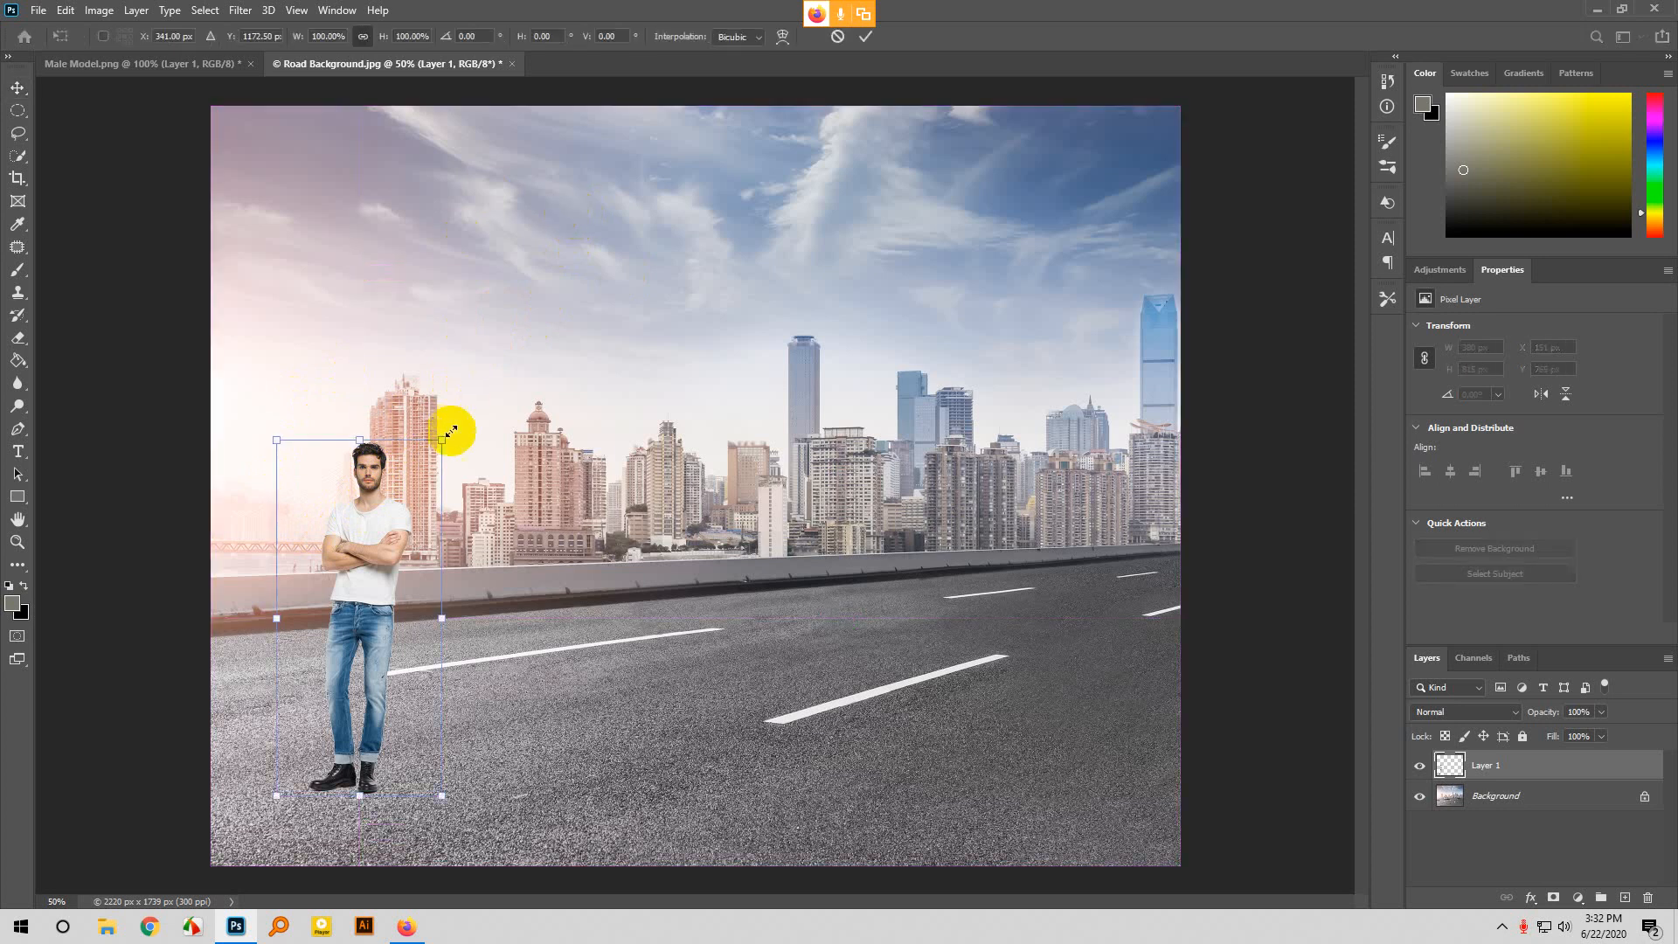
pyautogui.moveTo(443, 437); pyautogui.dragTo(583, 135)
pyautogui.moveTo(454, 376); pyautogui.dragTo(407, 467)
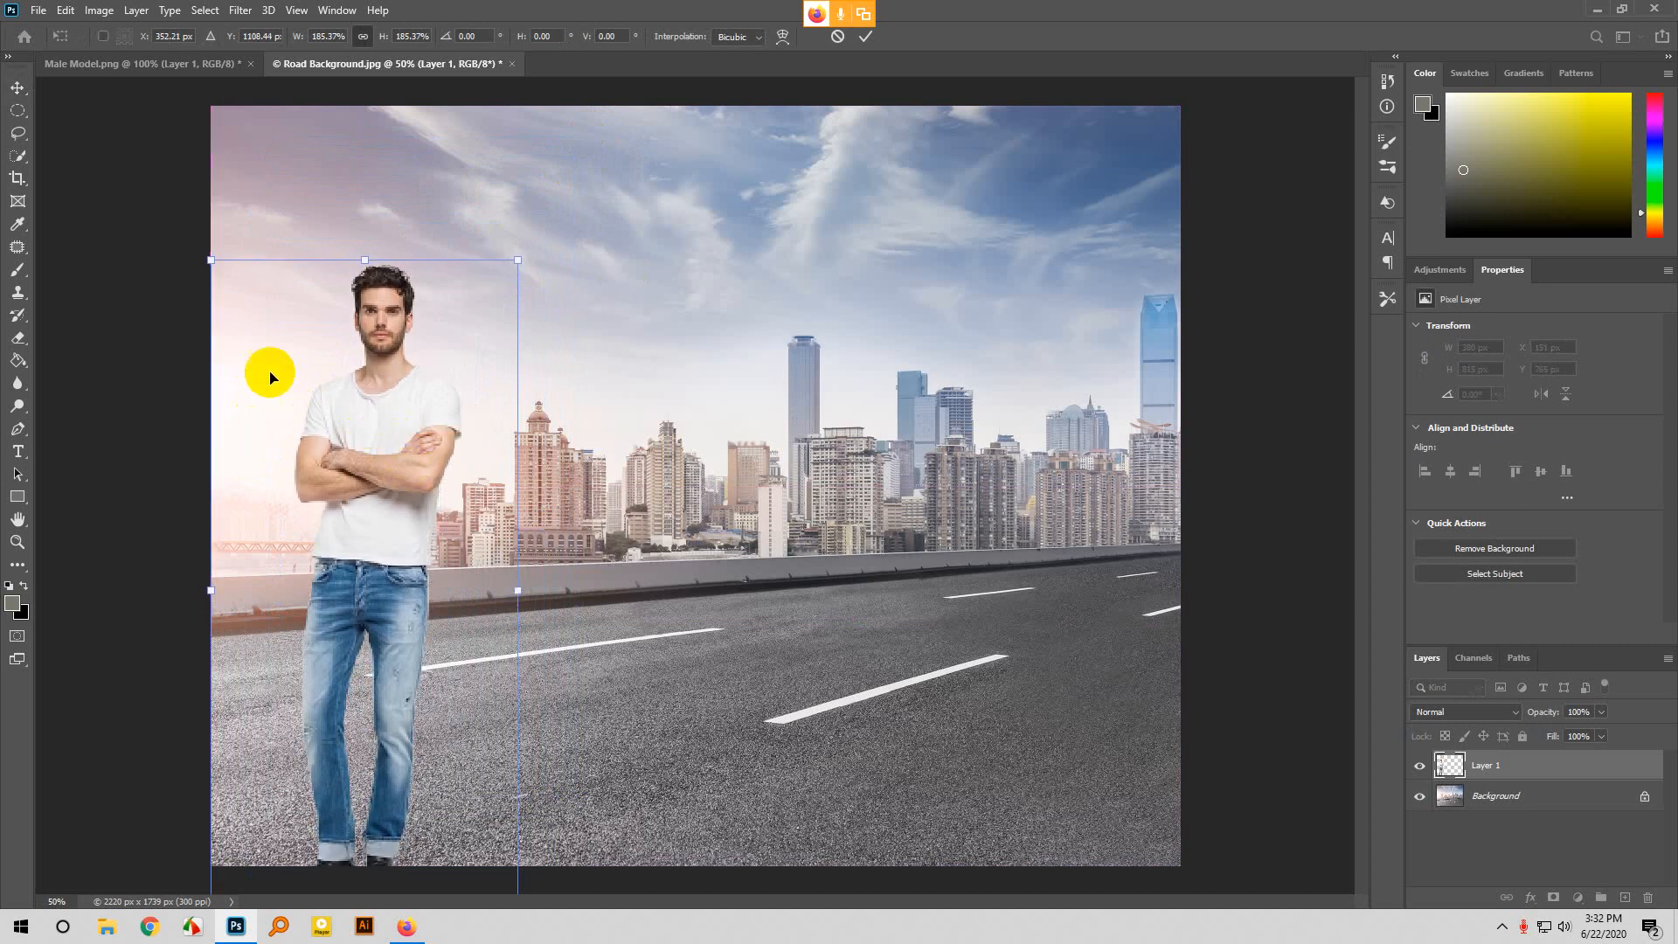
pyautogui.moveTo(518, 259); pyautogui.dragTo(550, 190)
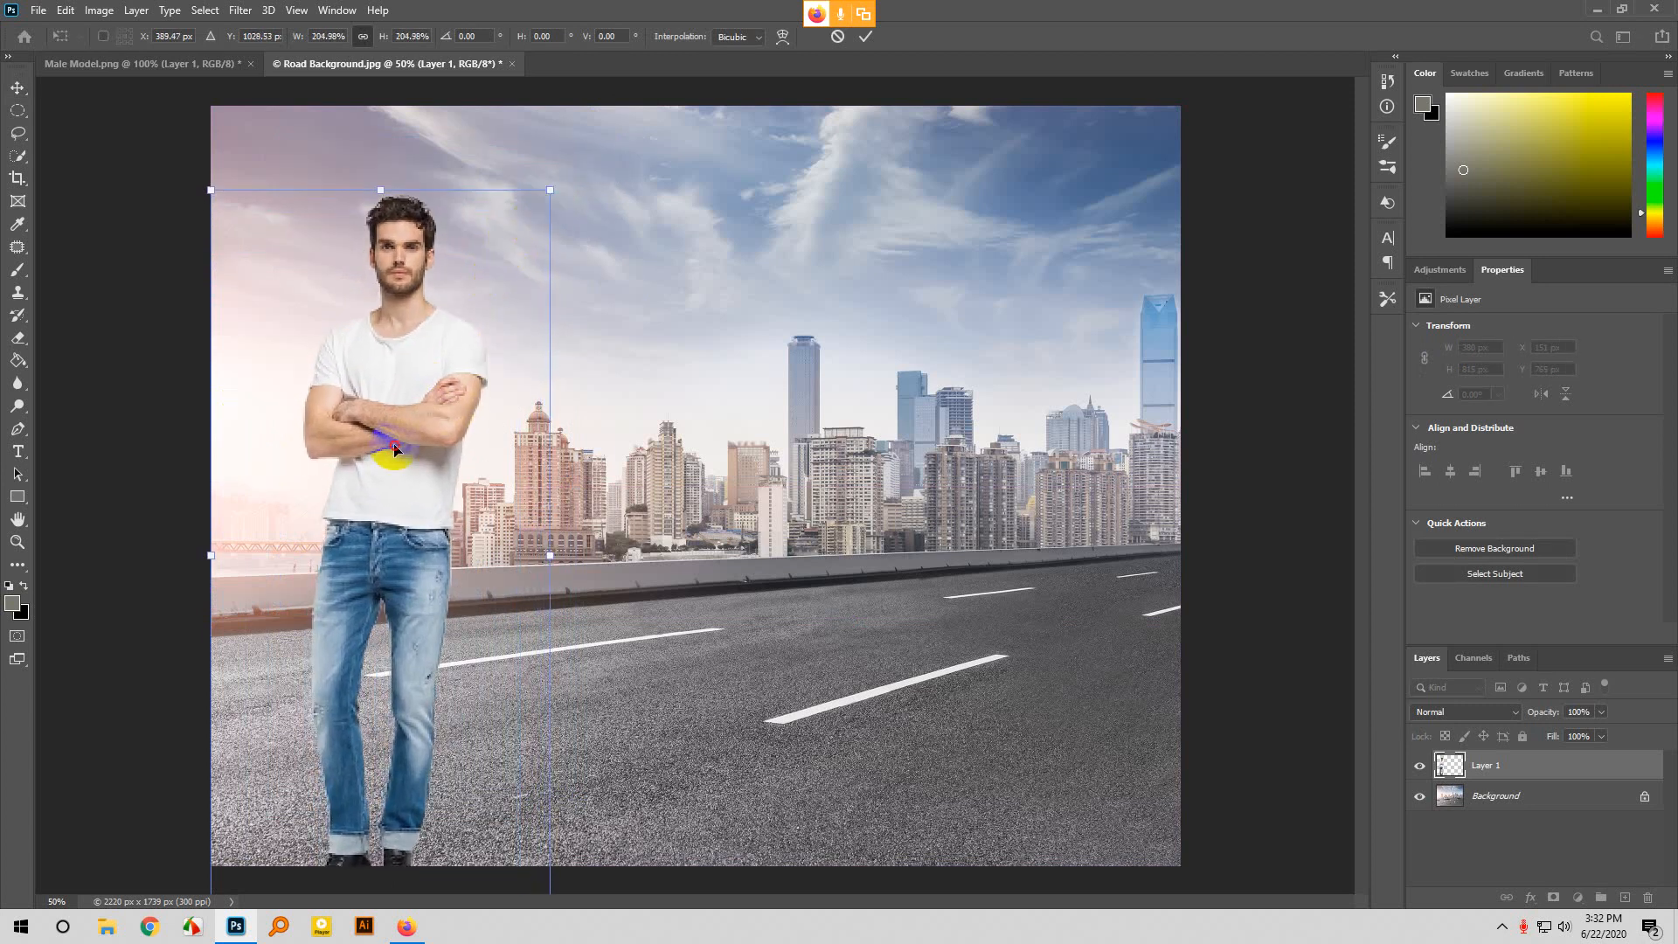
pyautogui.moveTo(391, 450); pyautogui.dragTo(377, 451)
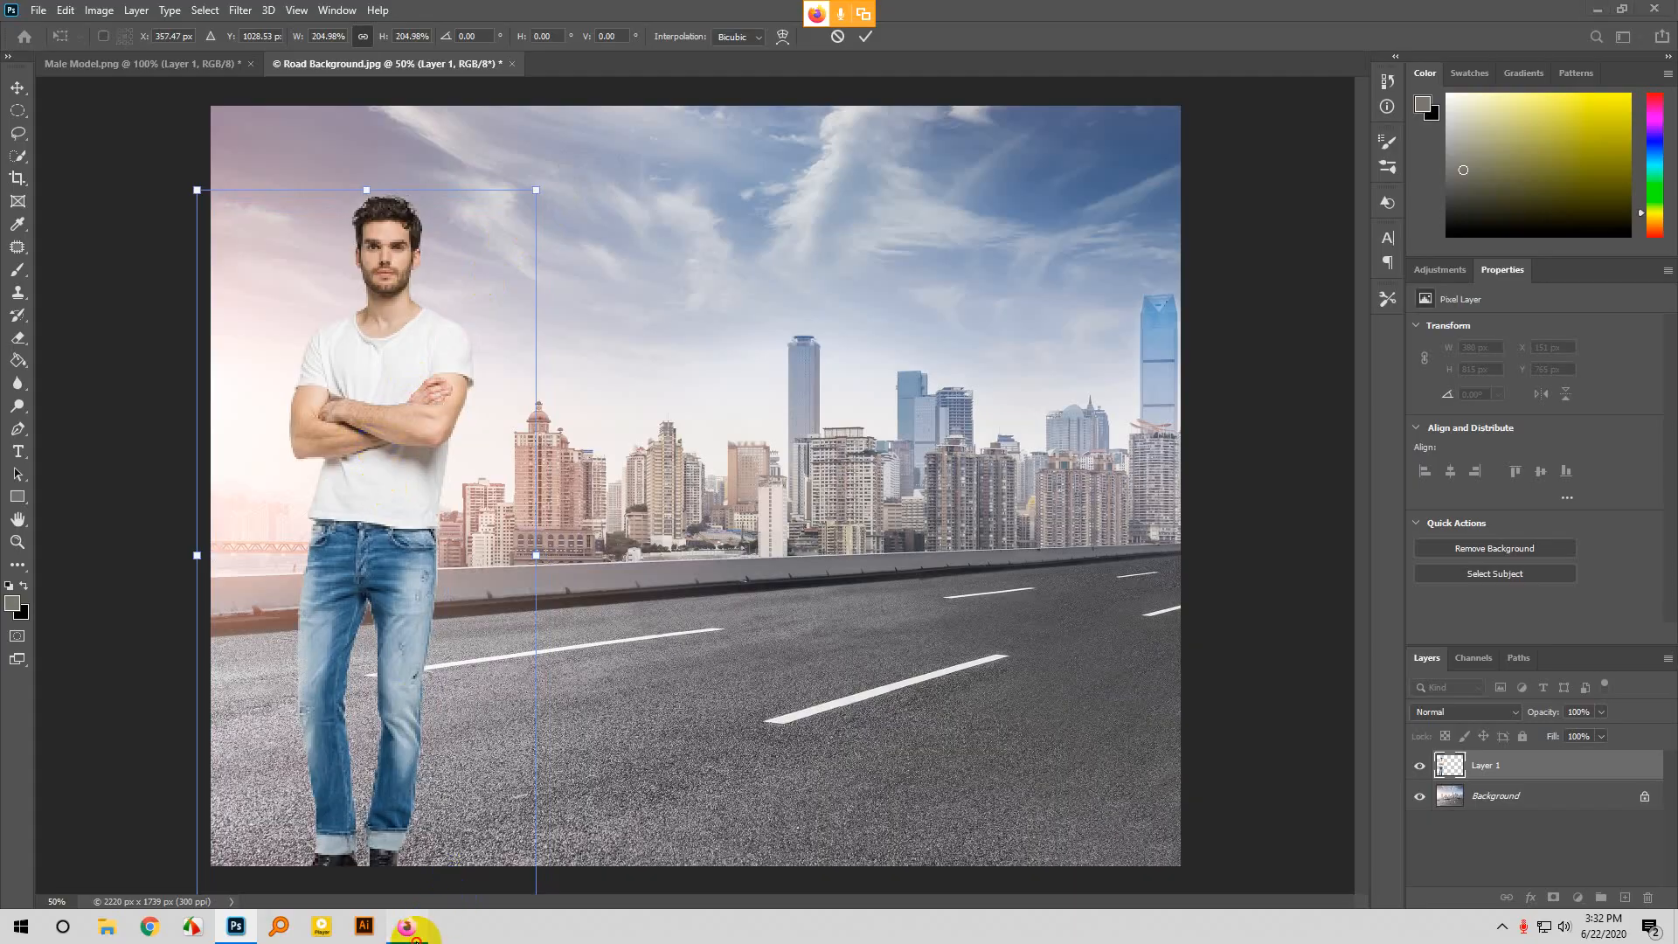
pyautogui.click(409, 929)
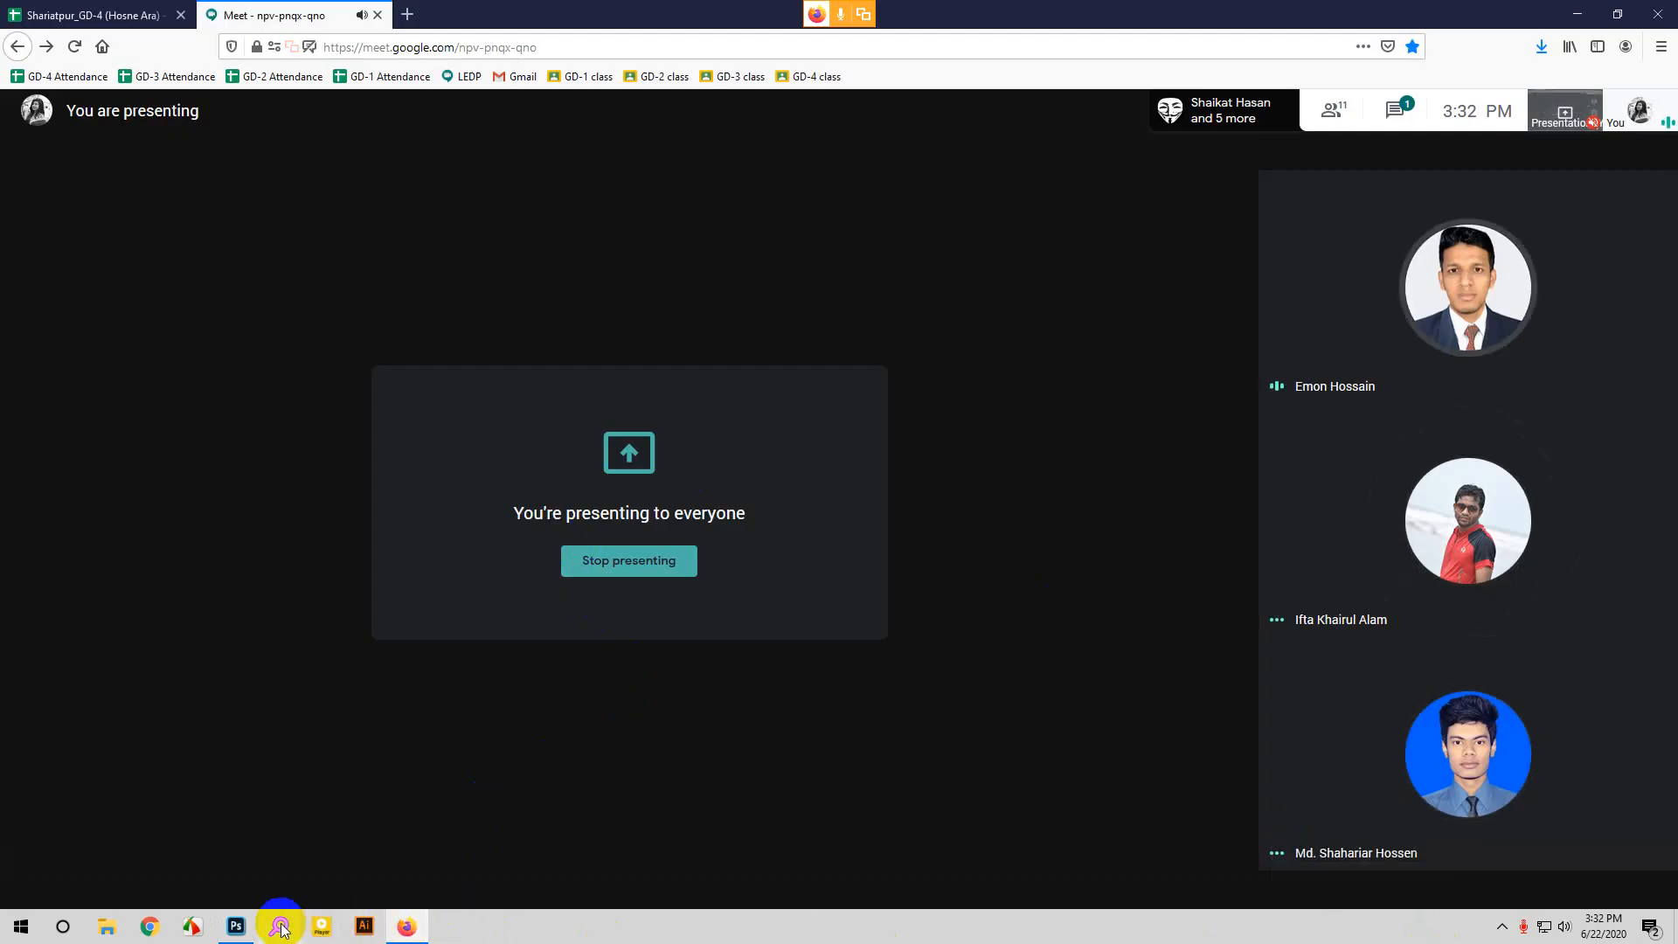
pyautogui.click(236, 927)
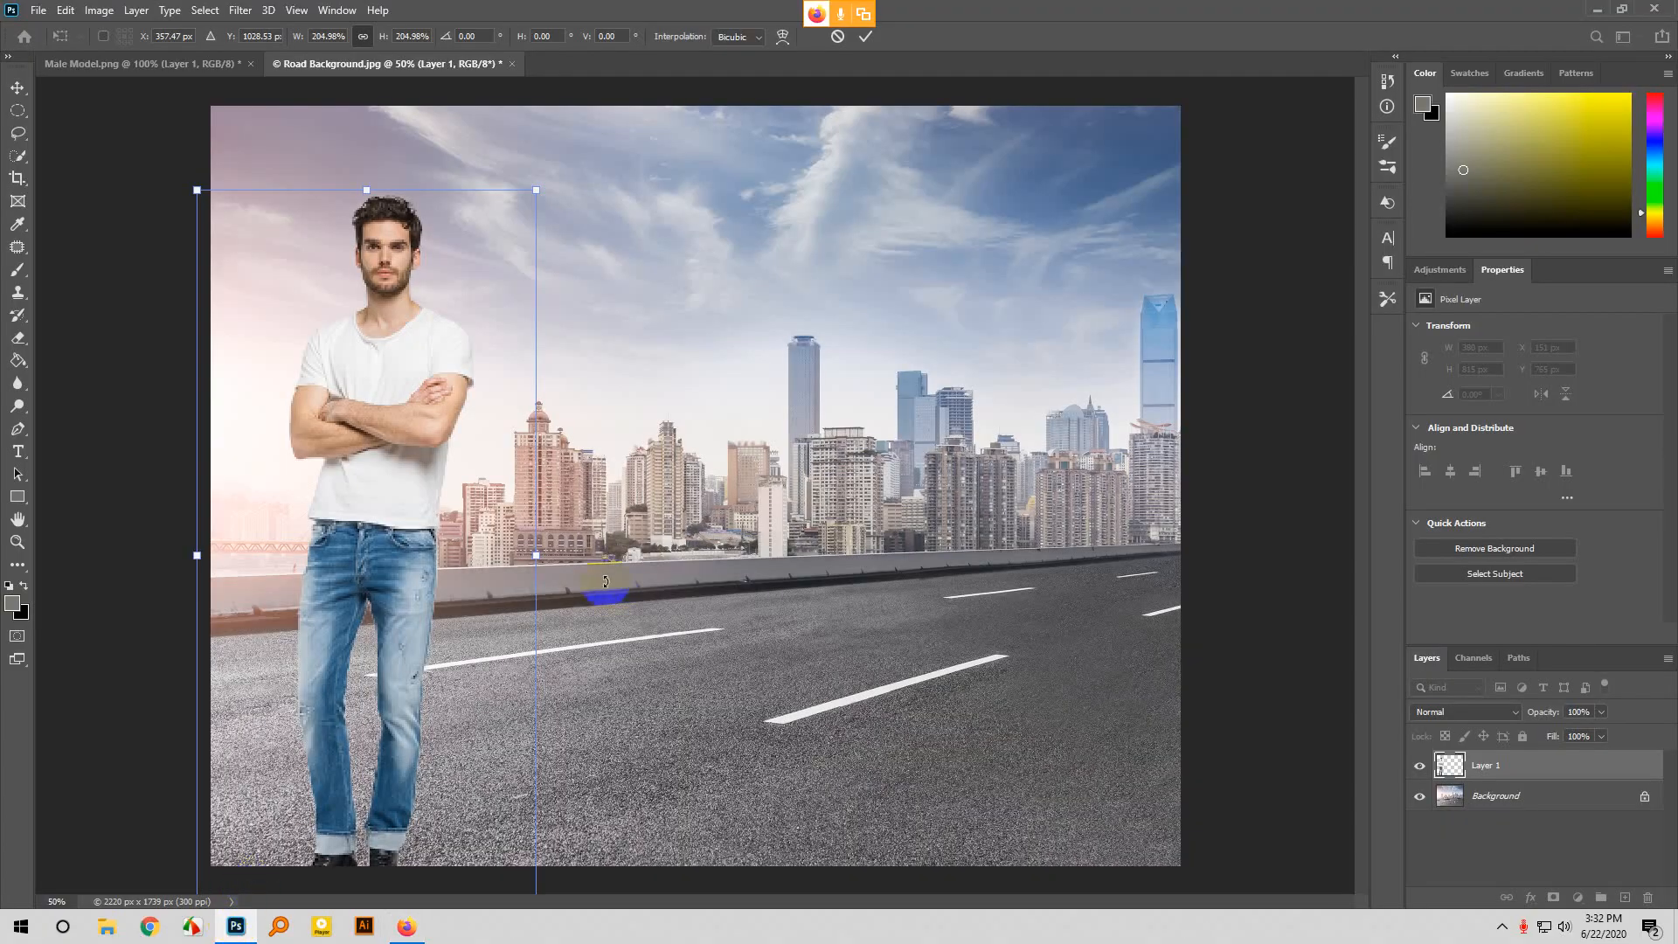
pyautogui.click(866, 37)
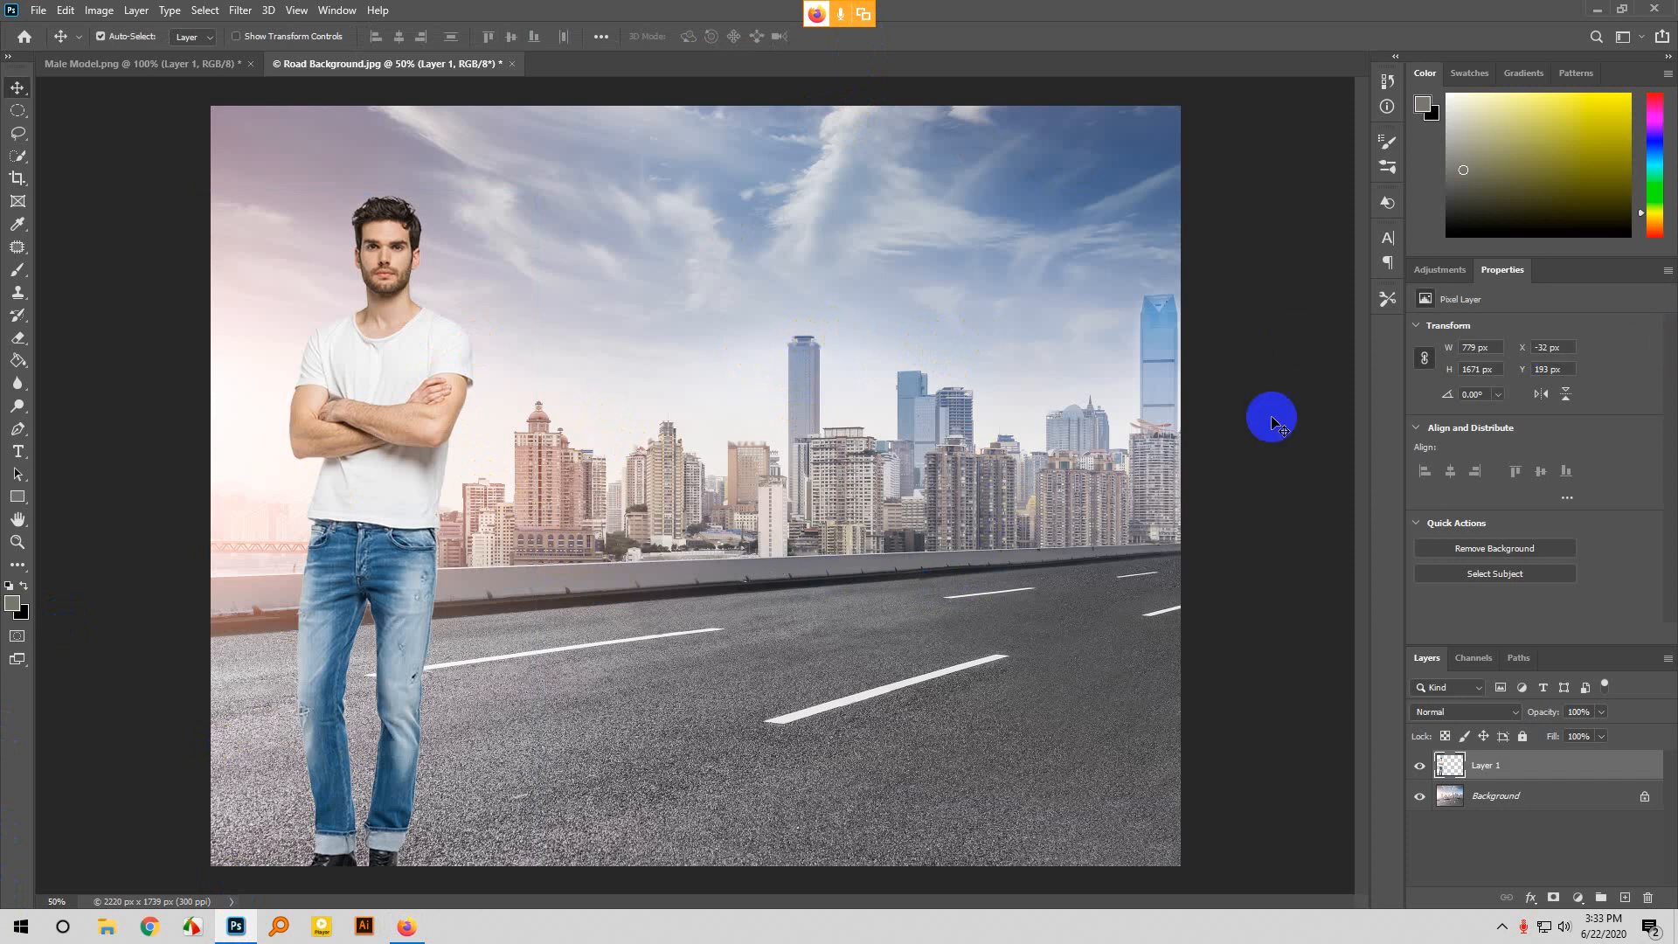
# Switch to Google Meet to check the participant list and who is in the call, and return to Photoshop.
pyautogui.click(412, 934)
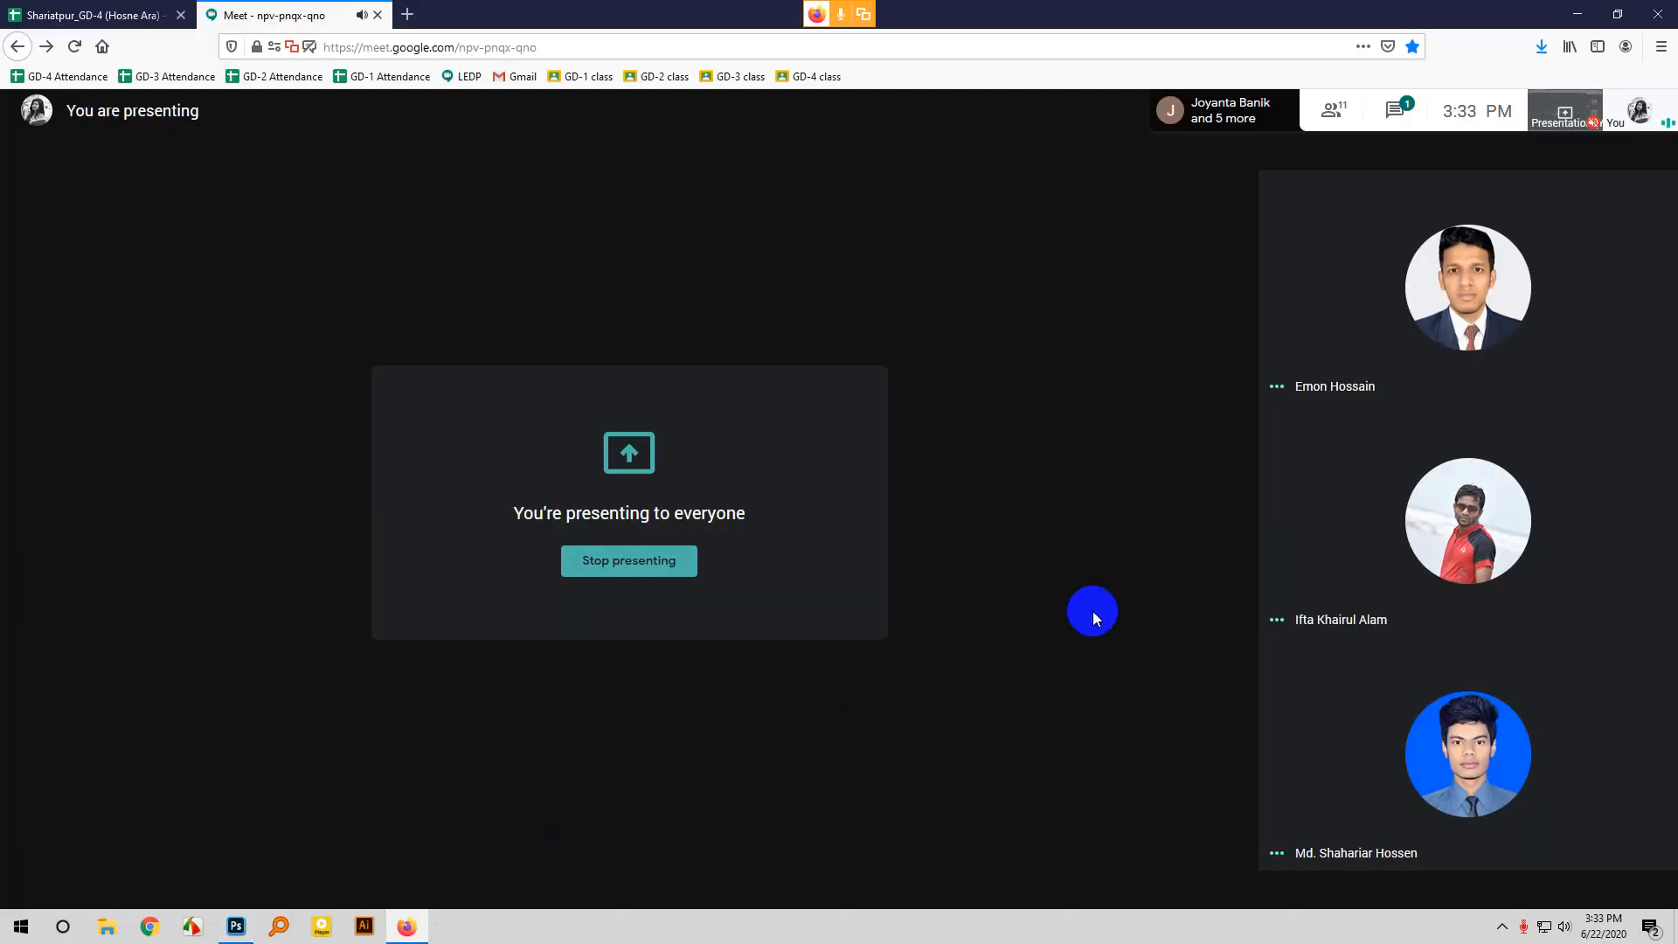
pyautogui.click(1334, 111)
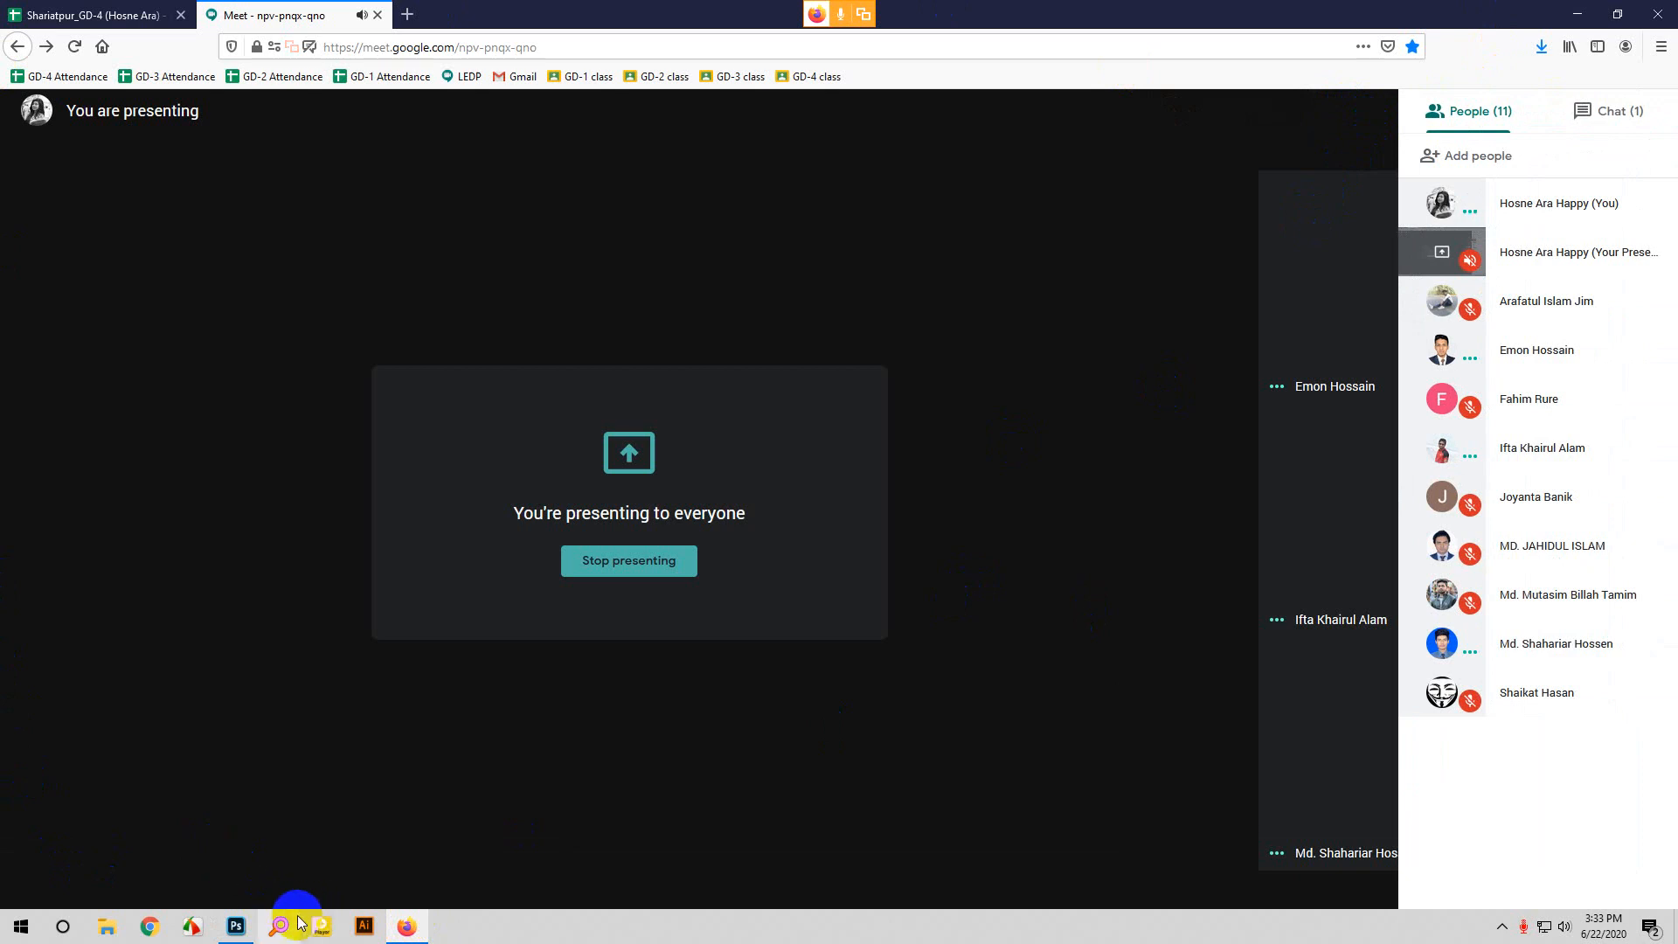
pyautogui.click(237, 928)
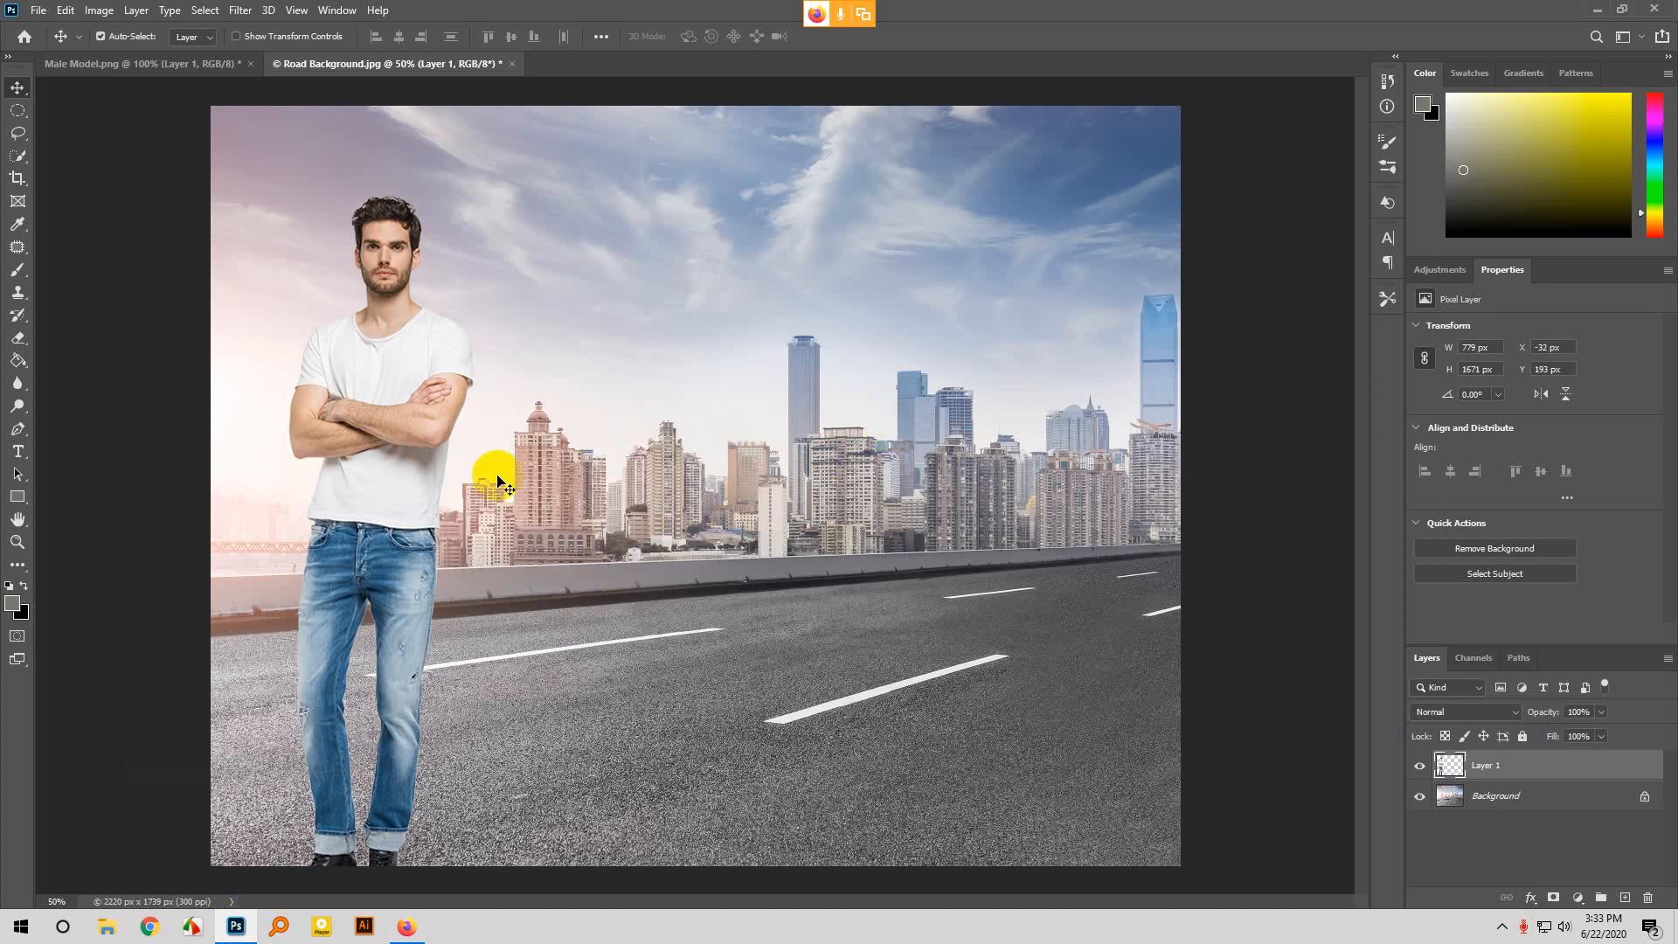
pyautogui.click(406, 926)
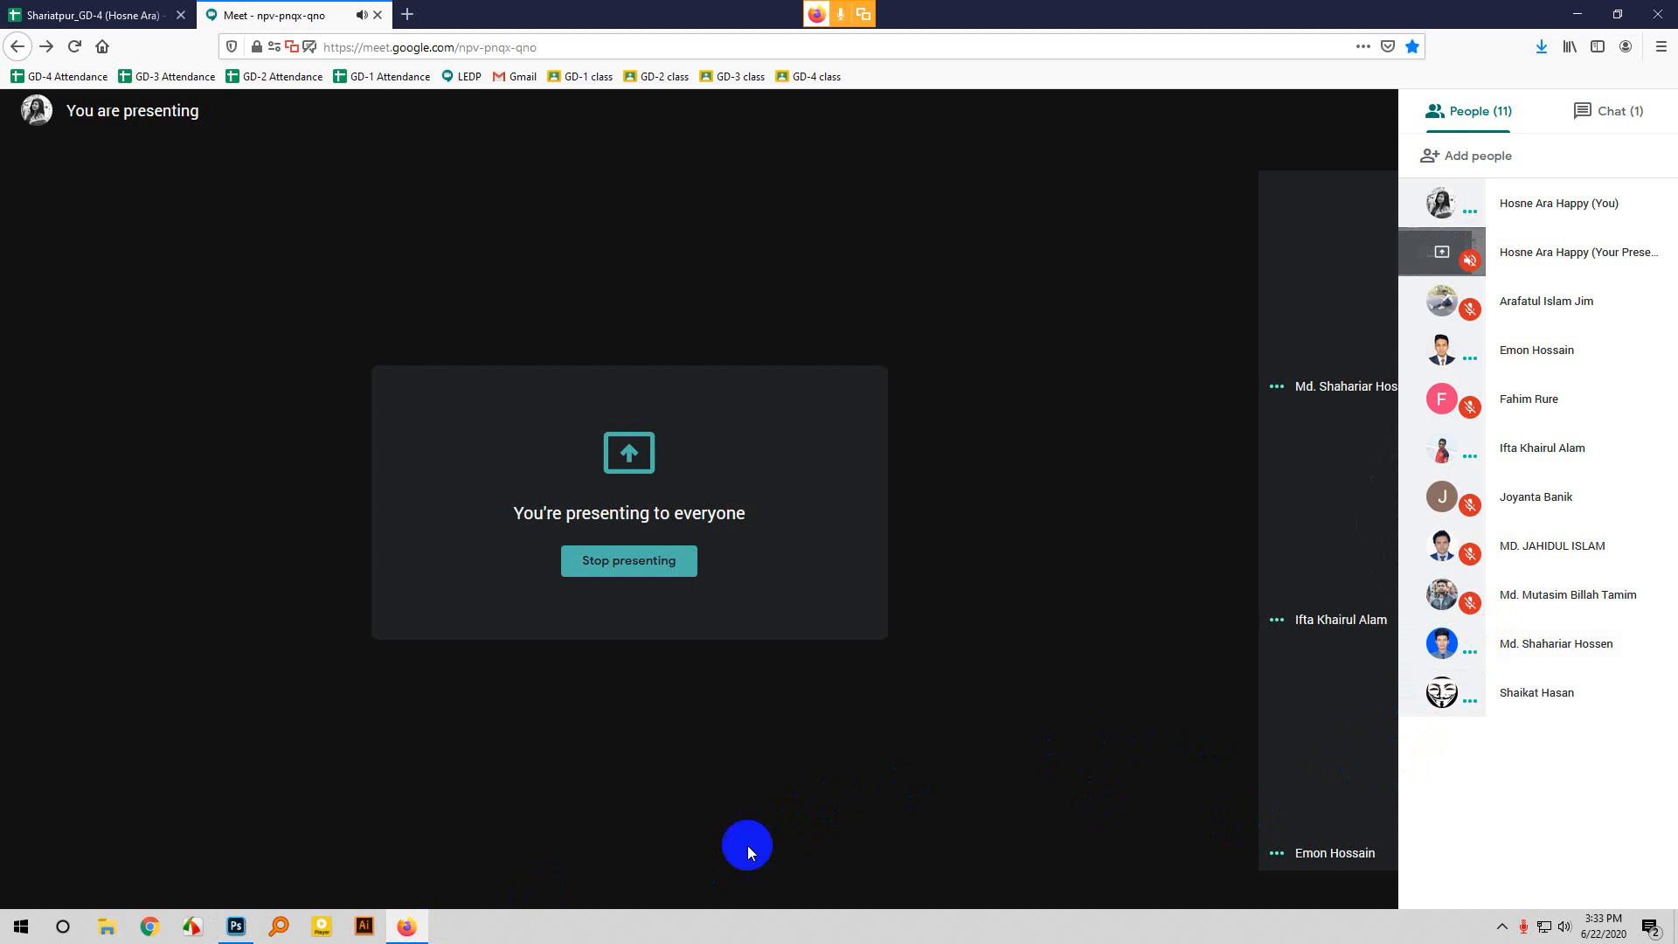
pyautogui.click(236, 927)
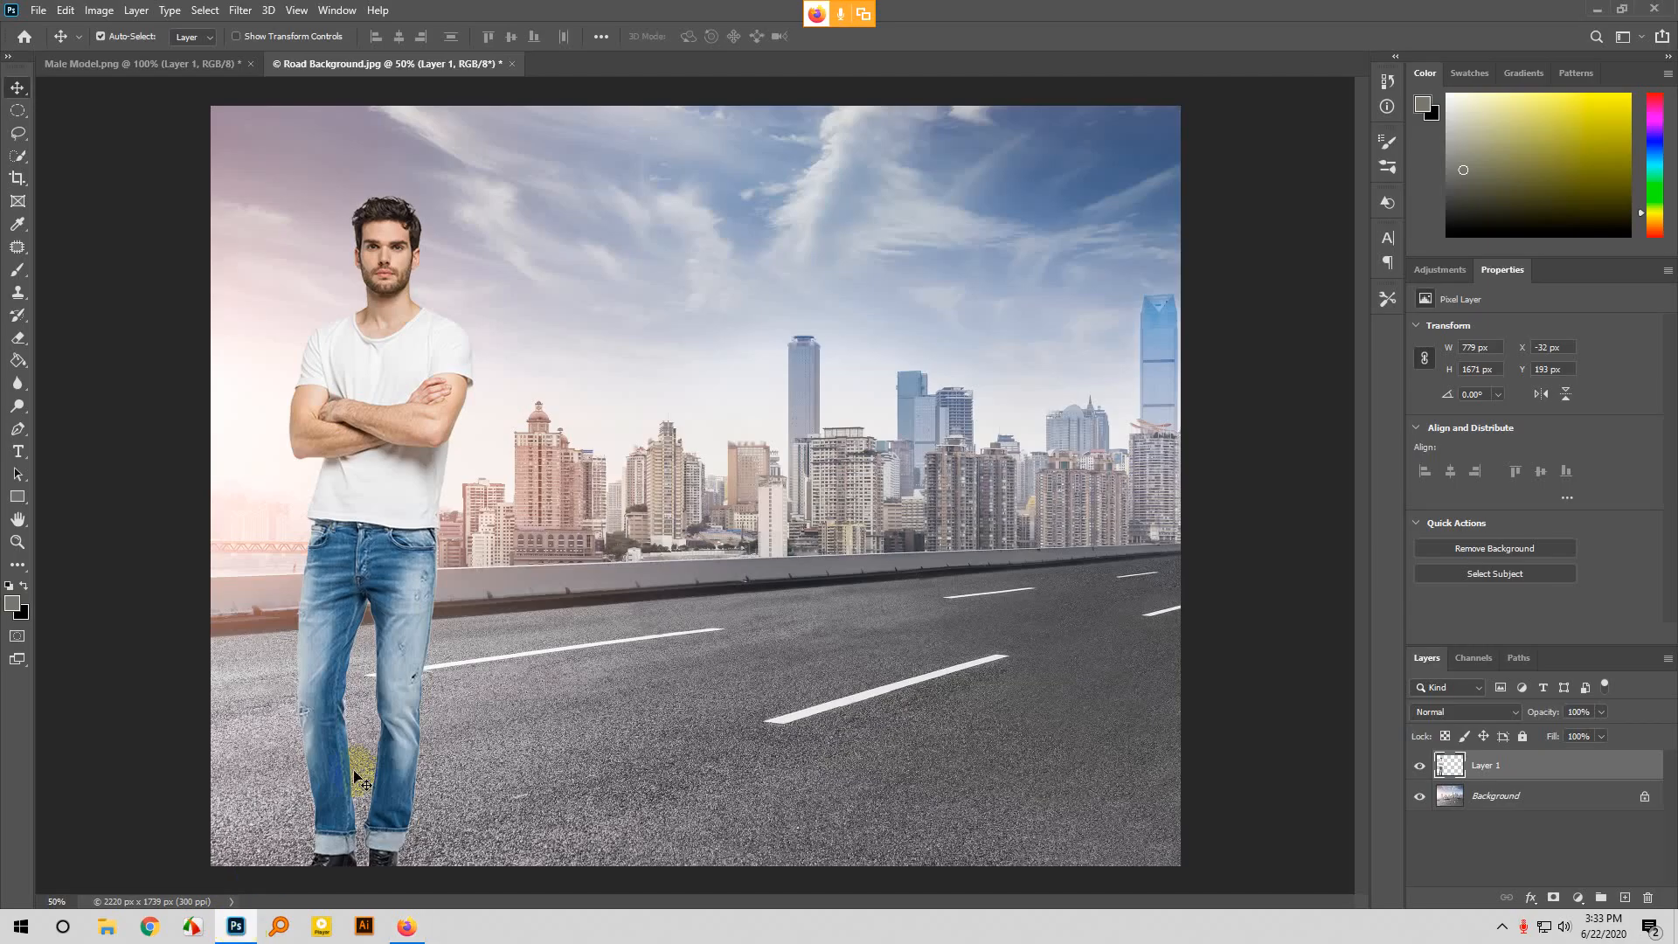
pyautogui.click(410, 915)
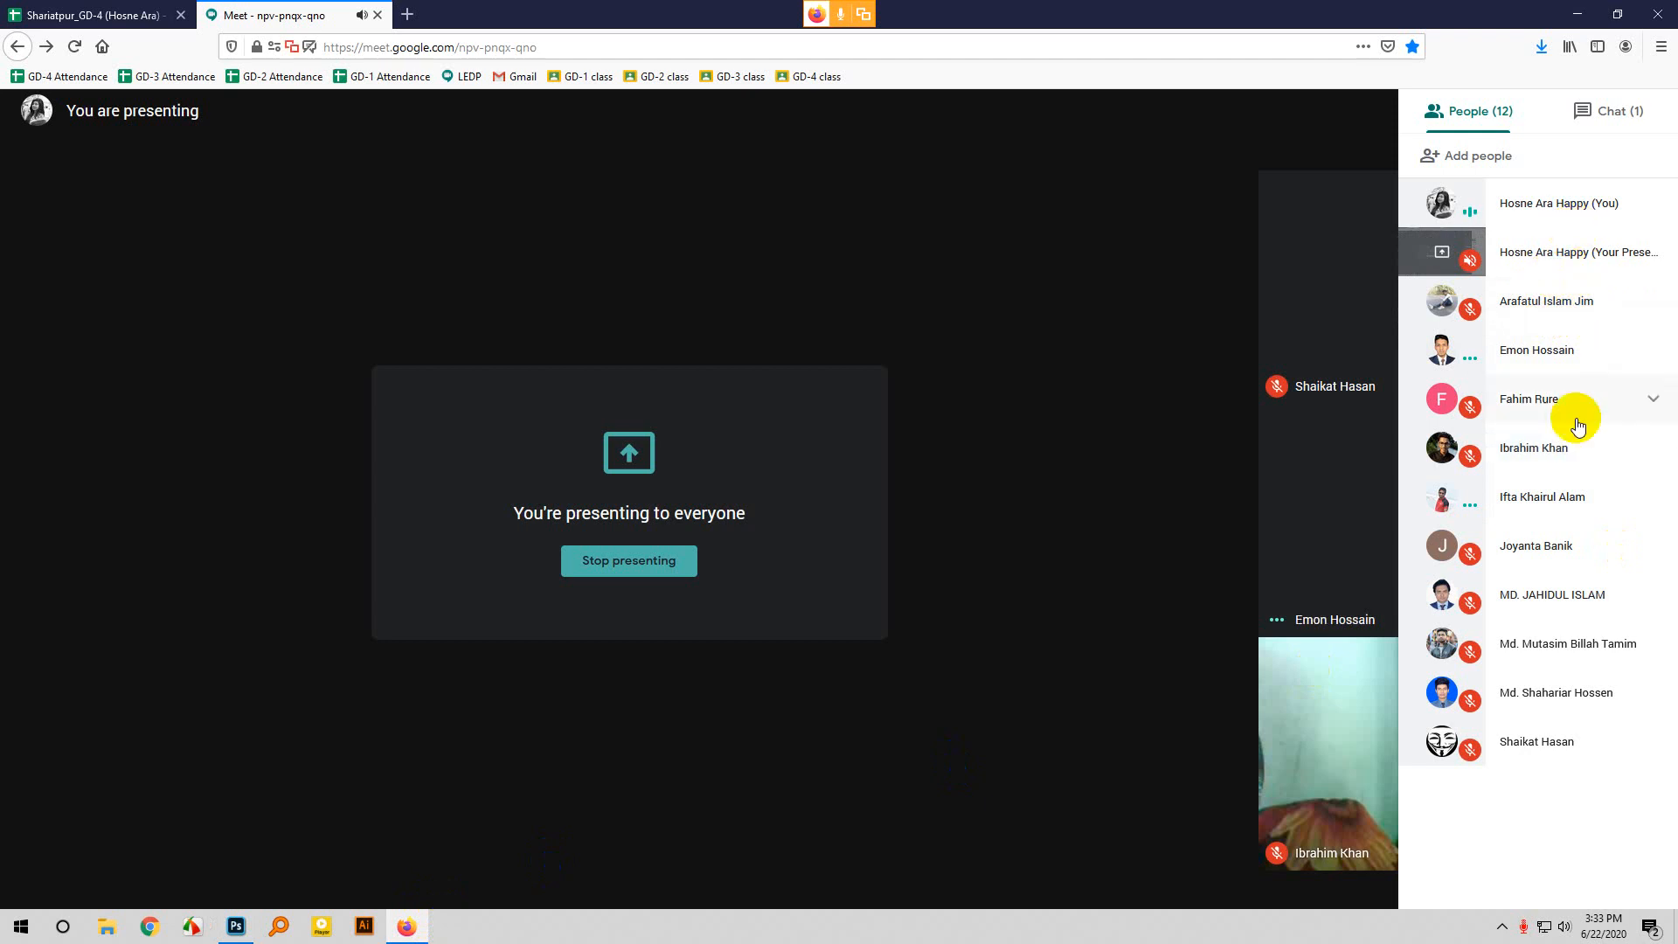
pyautogui.click(1570, 757)
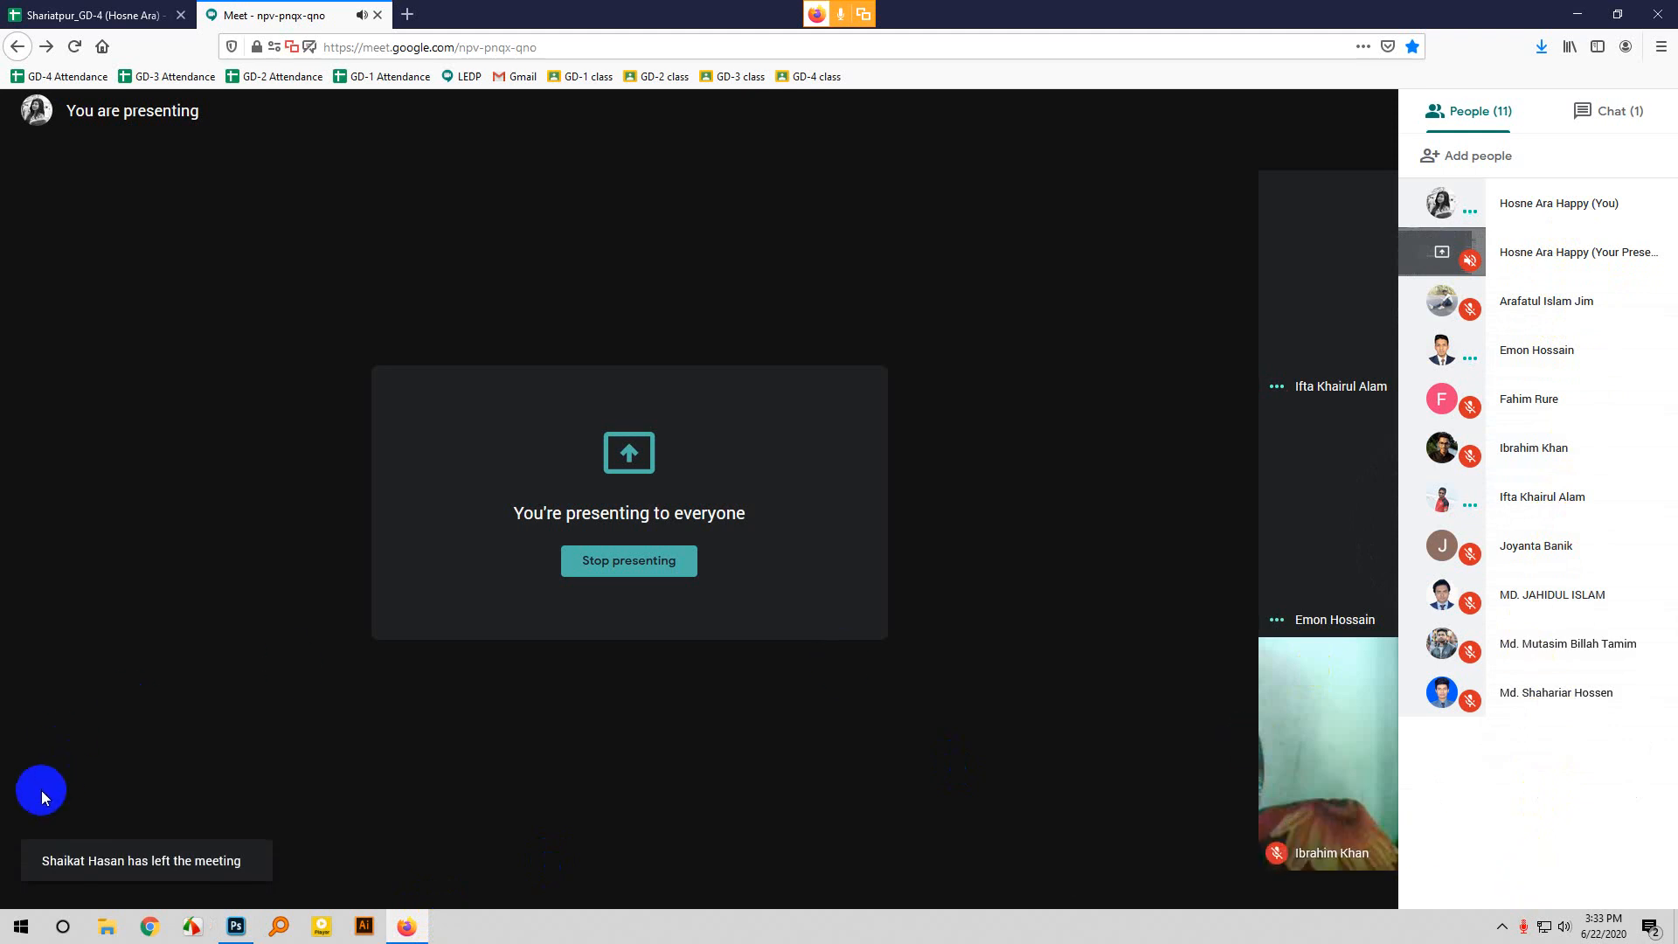
pyautogui.click(236, 926)
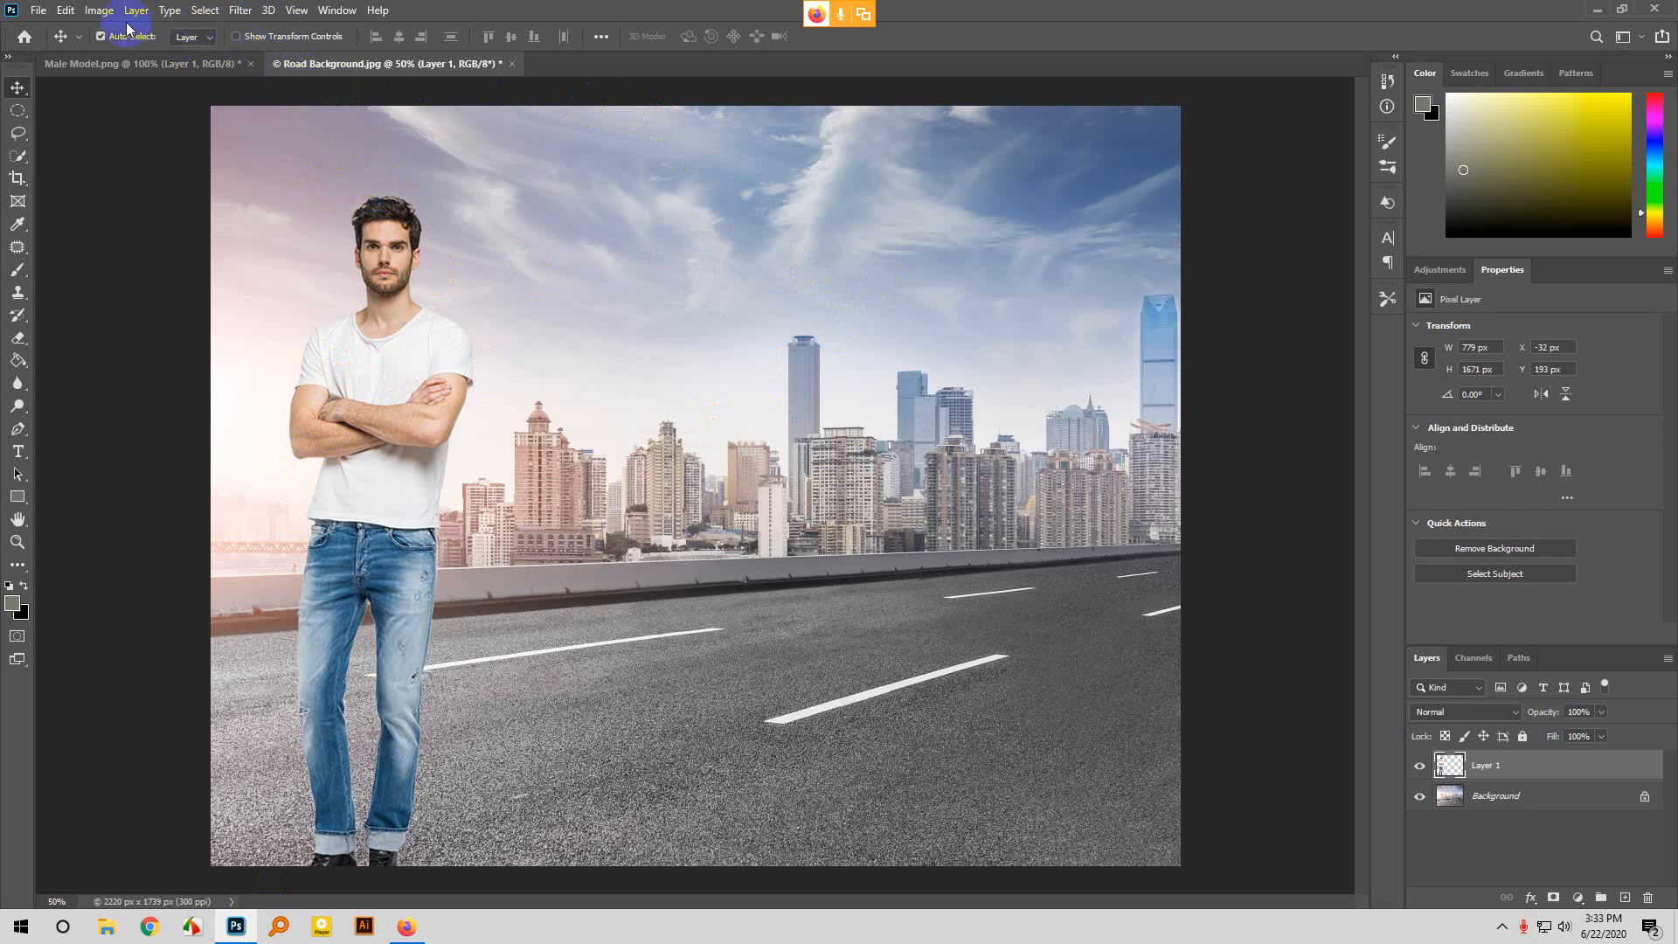
# Try brightness values of 31 and -21 on the male model layer with Brightness/Contrast.
pyautogui.click(93, 12)
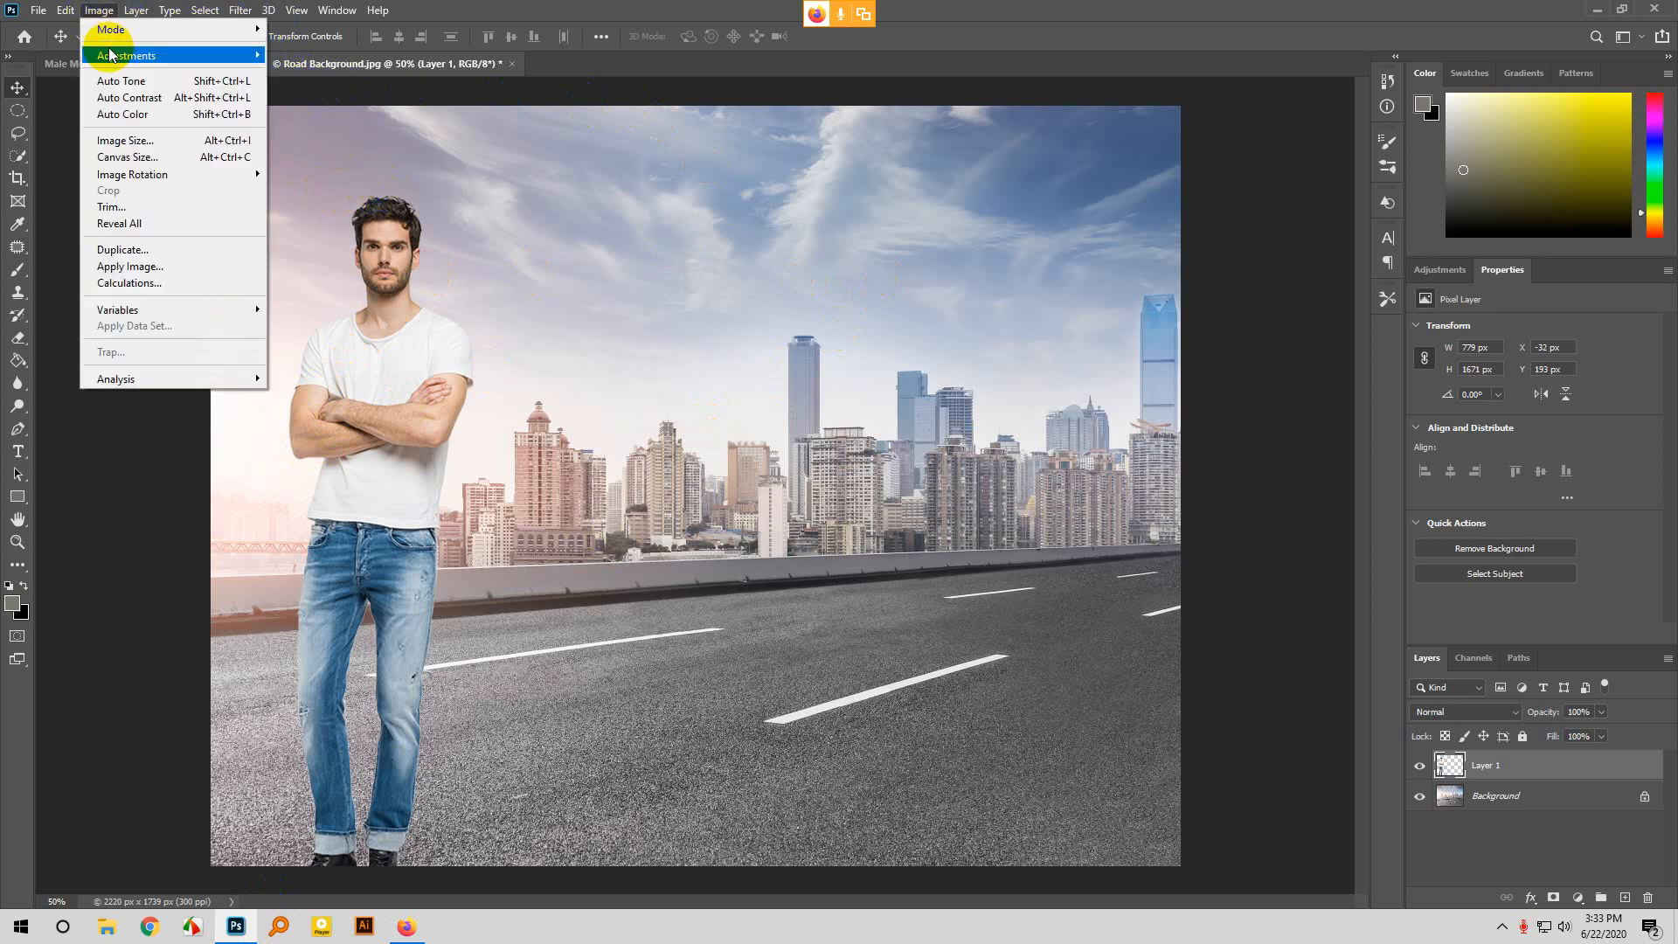
pyautogui.moveTo(116, 57)
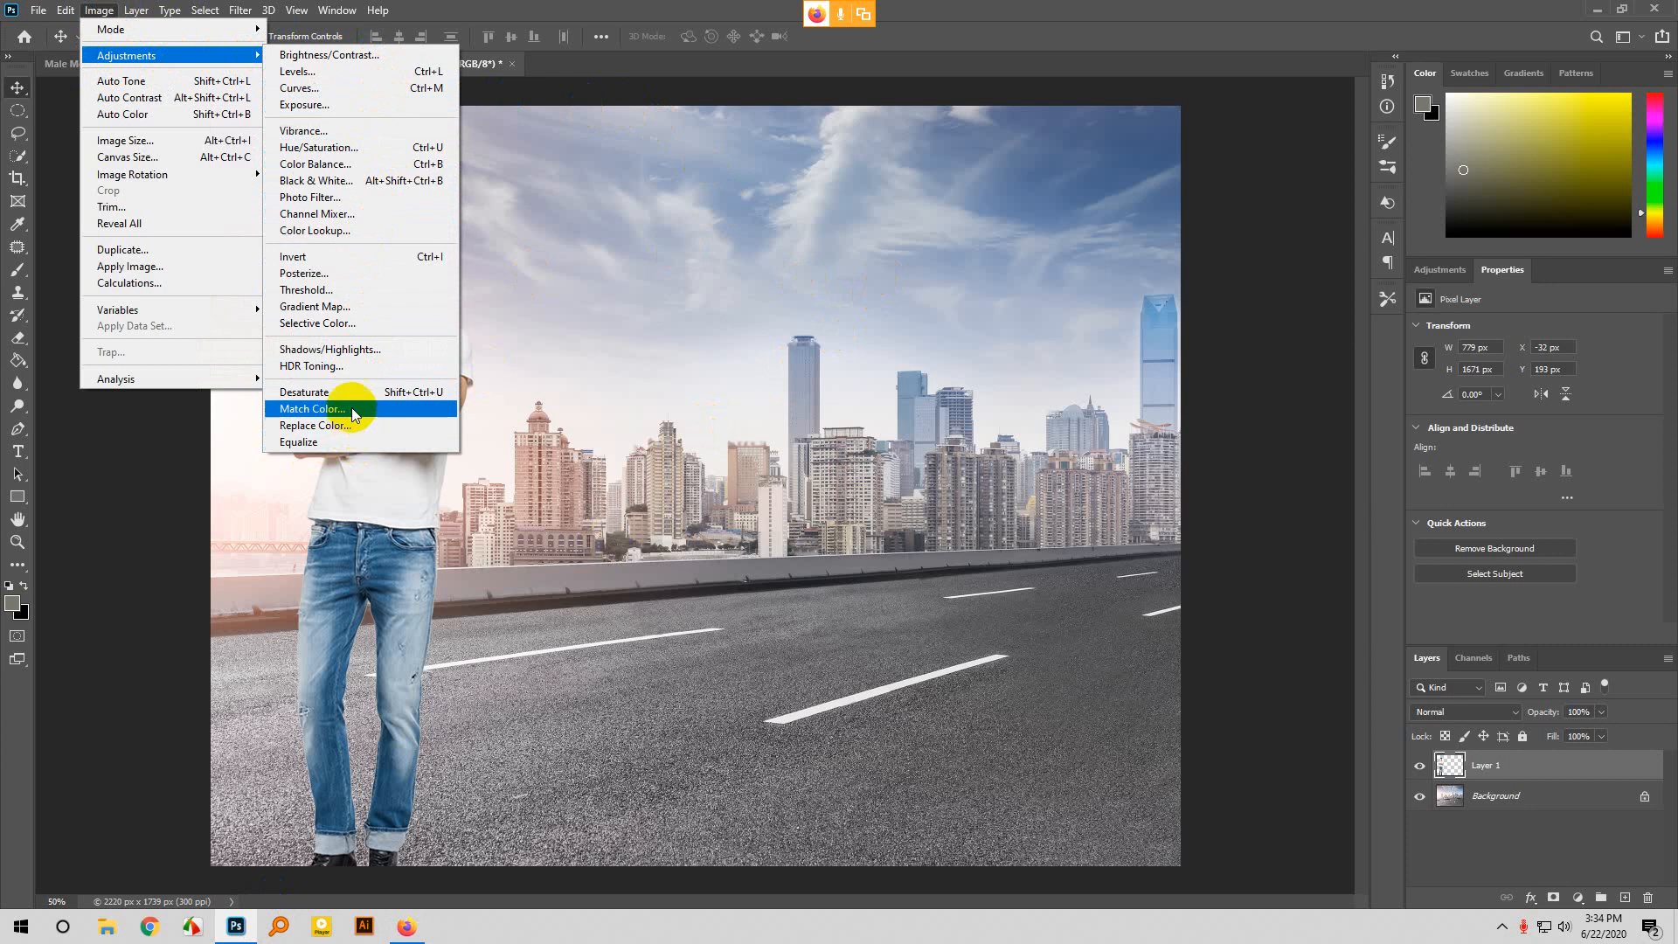
pyautogui.click(334, 55)
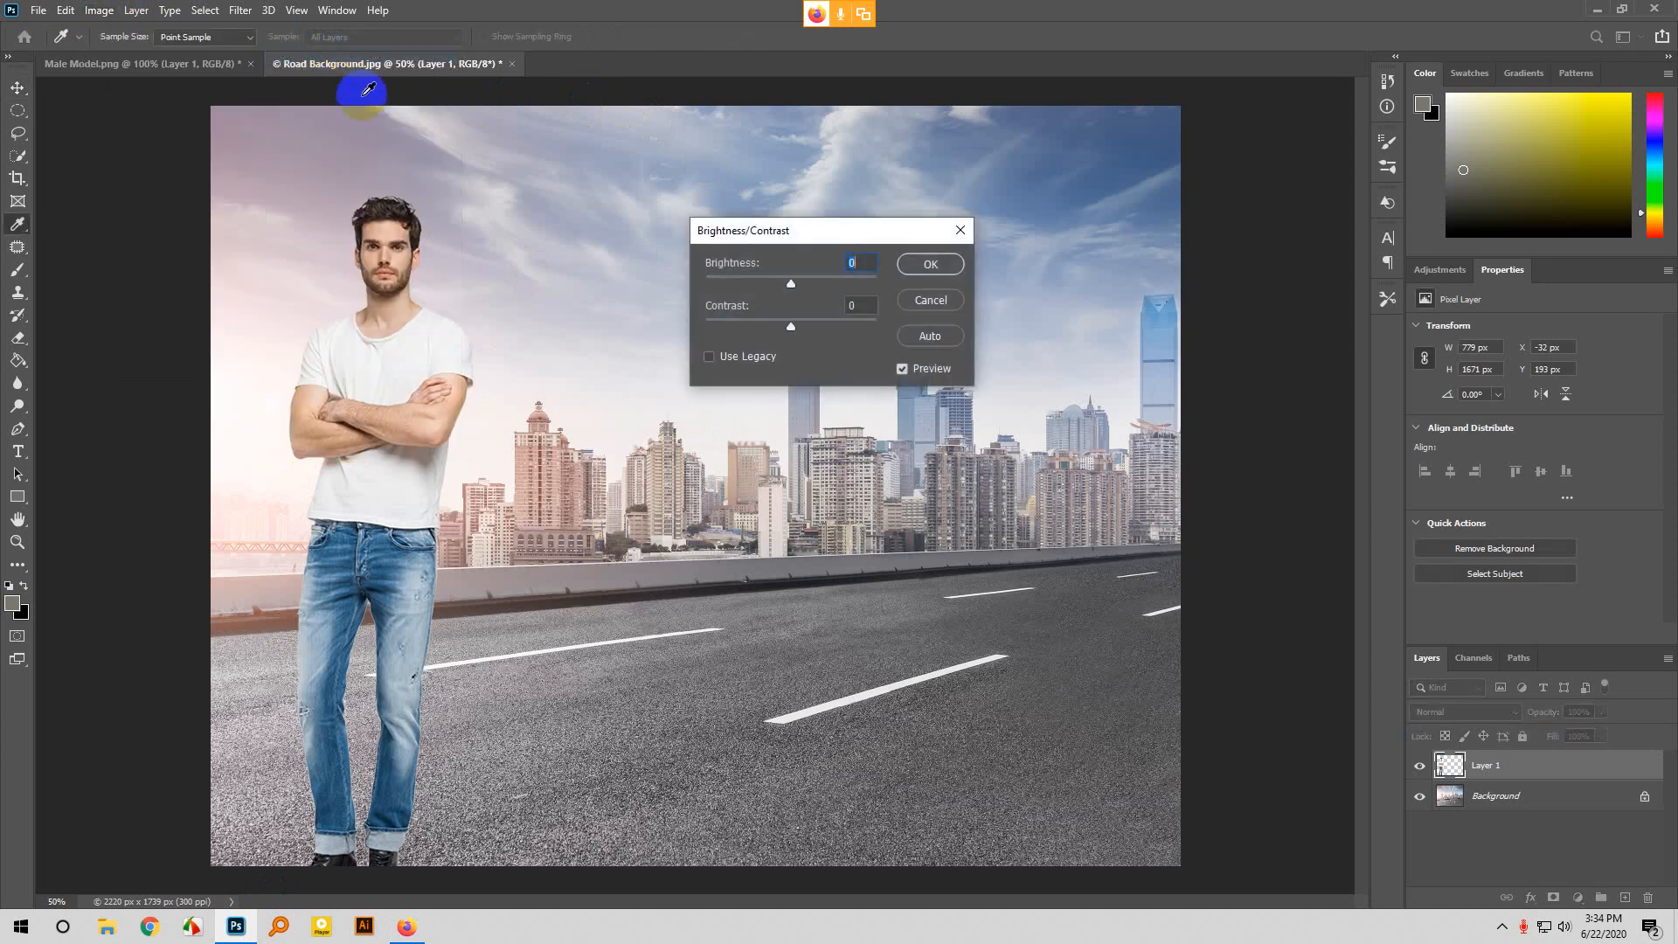
pyautogui.moveTo(789, 280)
pyautogui.mouseDown()
pyautogui.moveTo(840, 276)
pyautogui.moveTo(752, 278)
pyautogui.moveTo(809, 279)
pyautogui.mouseUp()
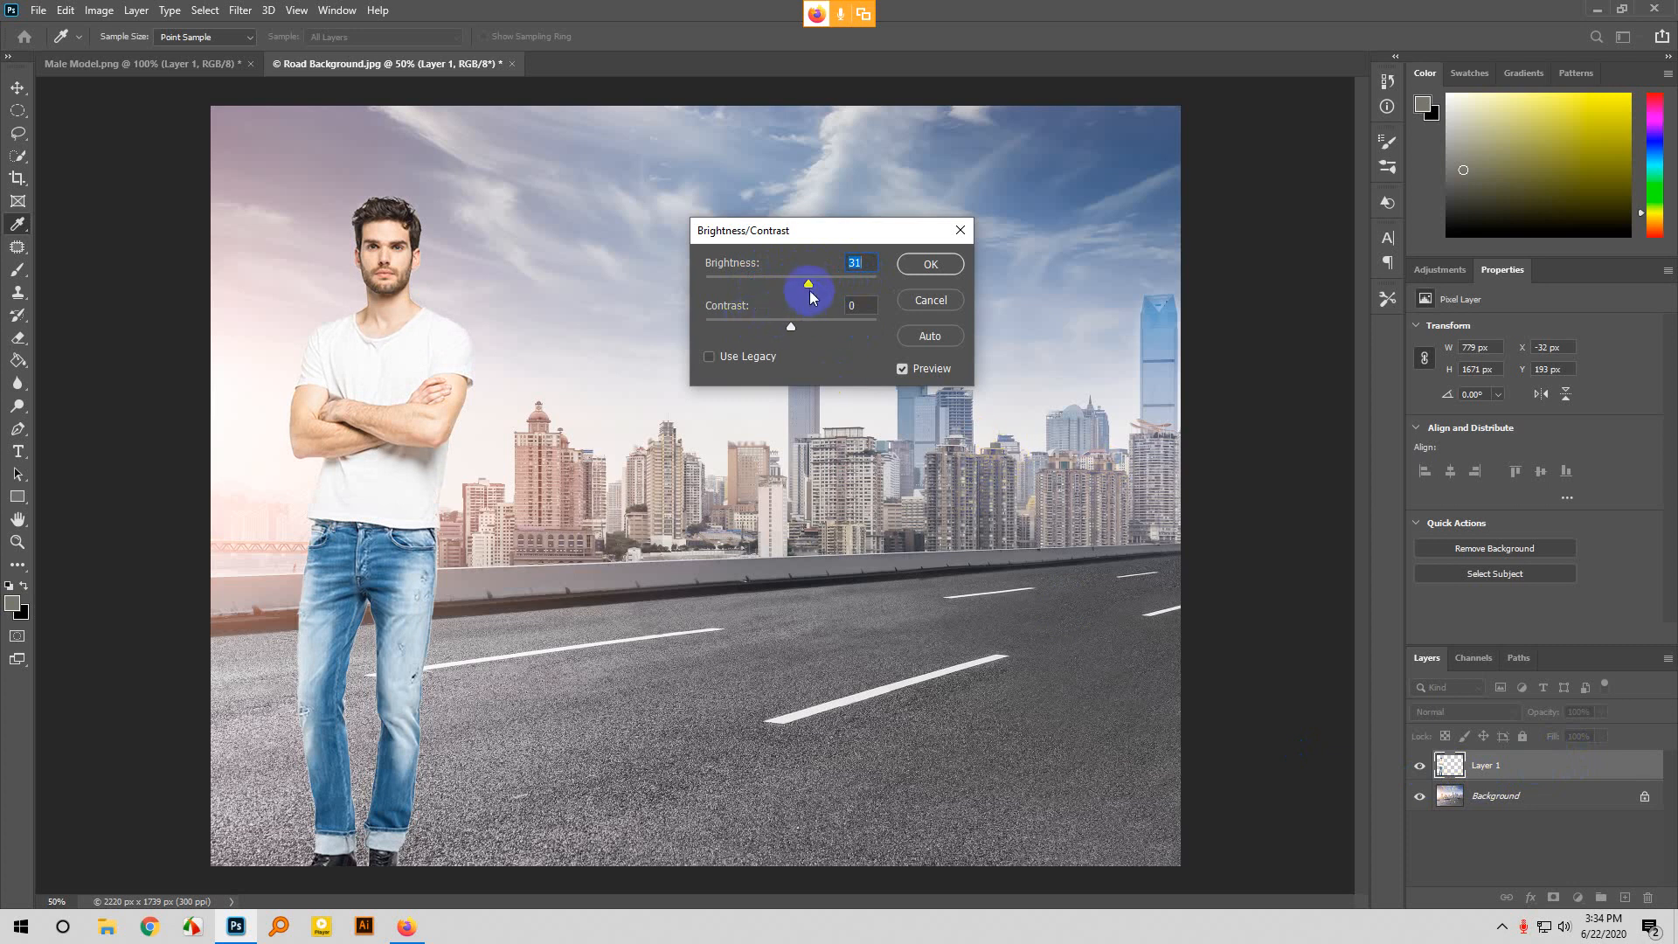
pyautogui.moveTo(807, 282)
pyautogui.mouseDown()
pyautogui.moveTo(740, 289)
pyautogui.moveTo(811, 299)
pyautogui.moveTo(779, 296)
pyautogui.mouseUp()
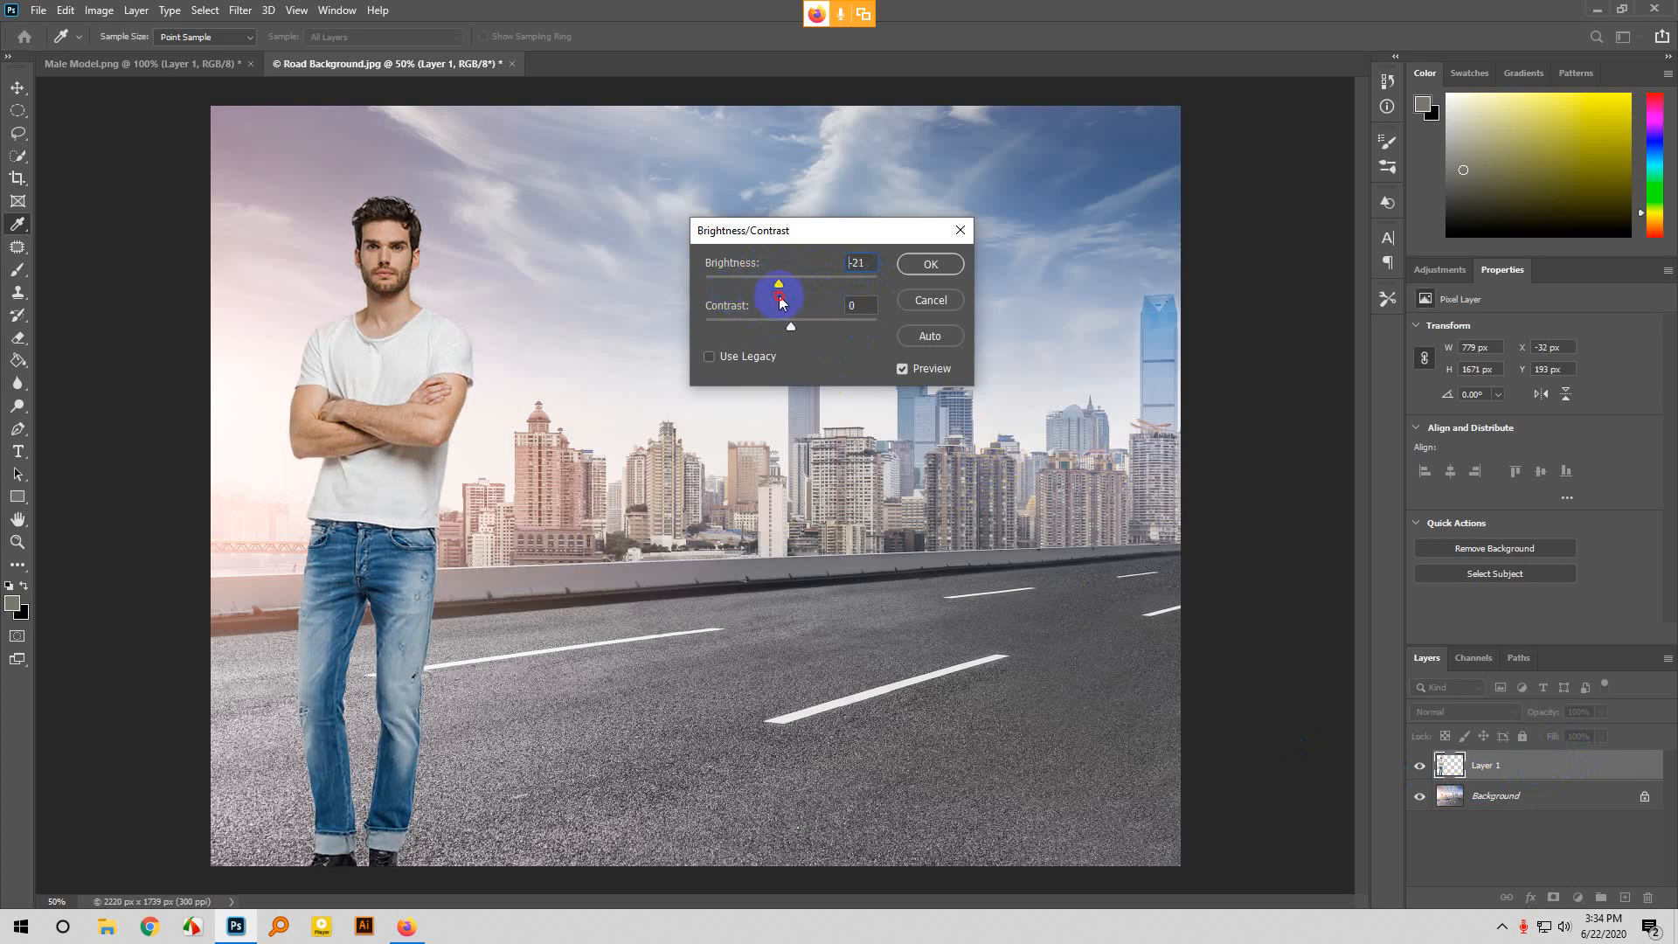
pyautogui.click(932, 300)
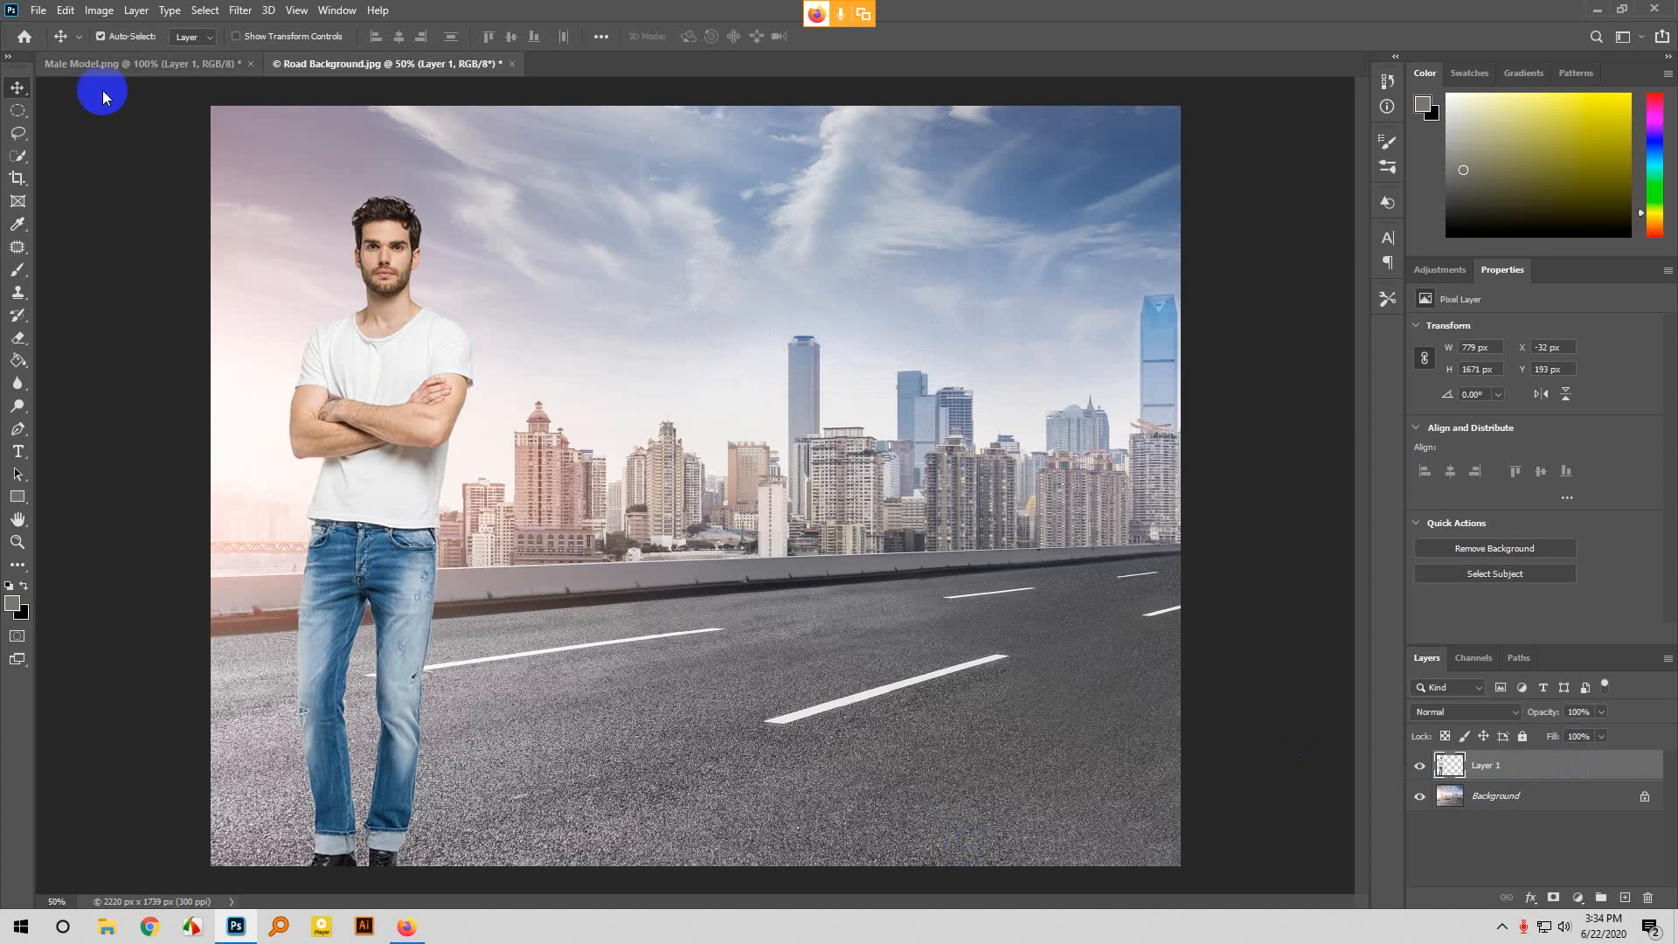
pyautogui.click(105, 11)
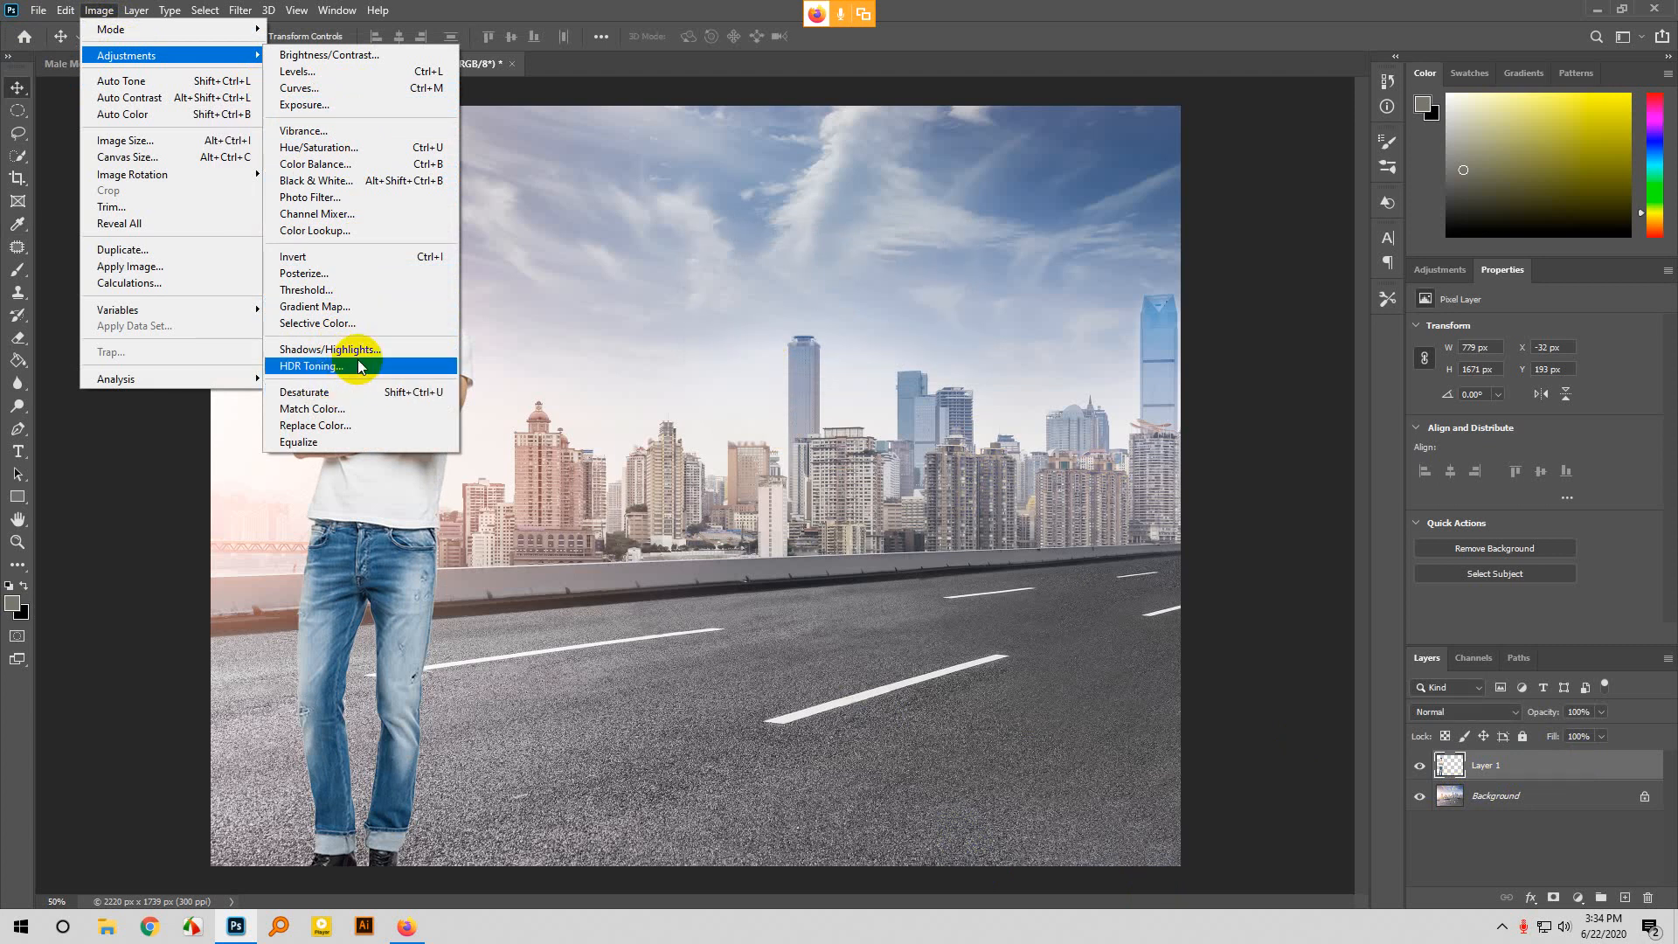
pyautogui.click(407, 927)
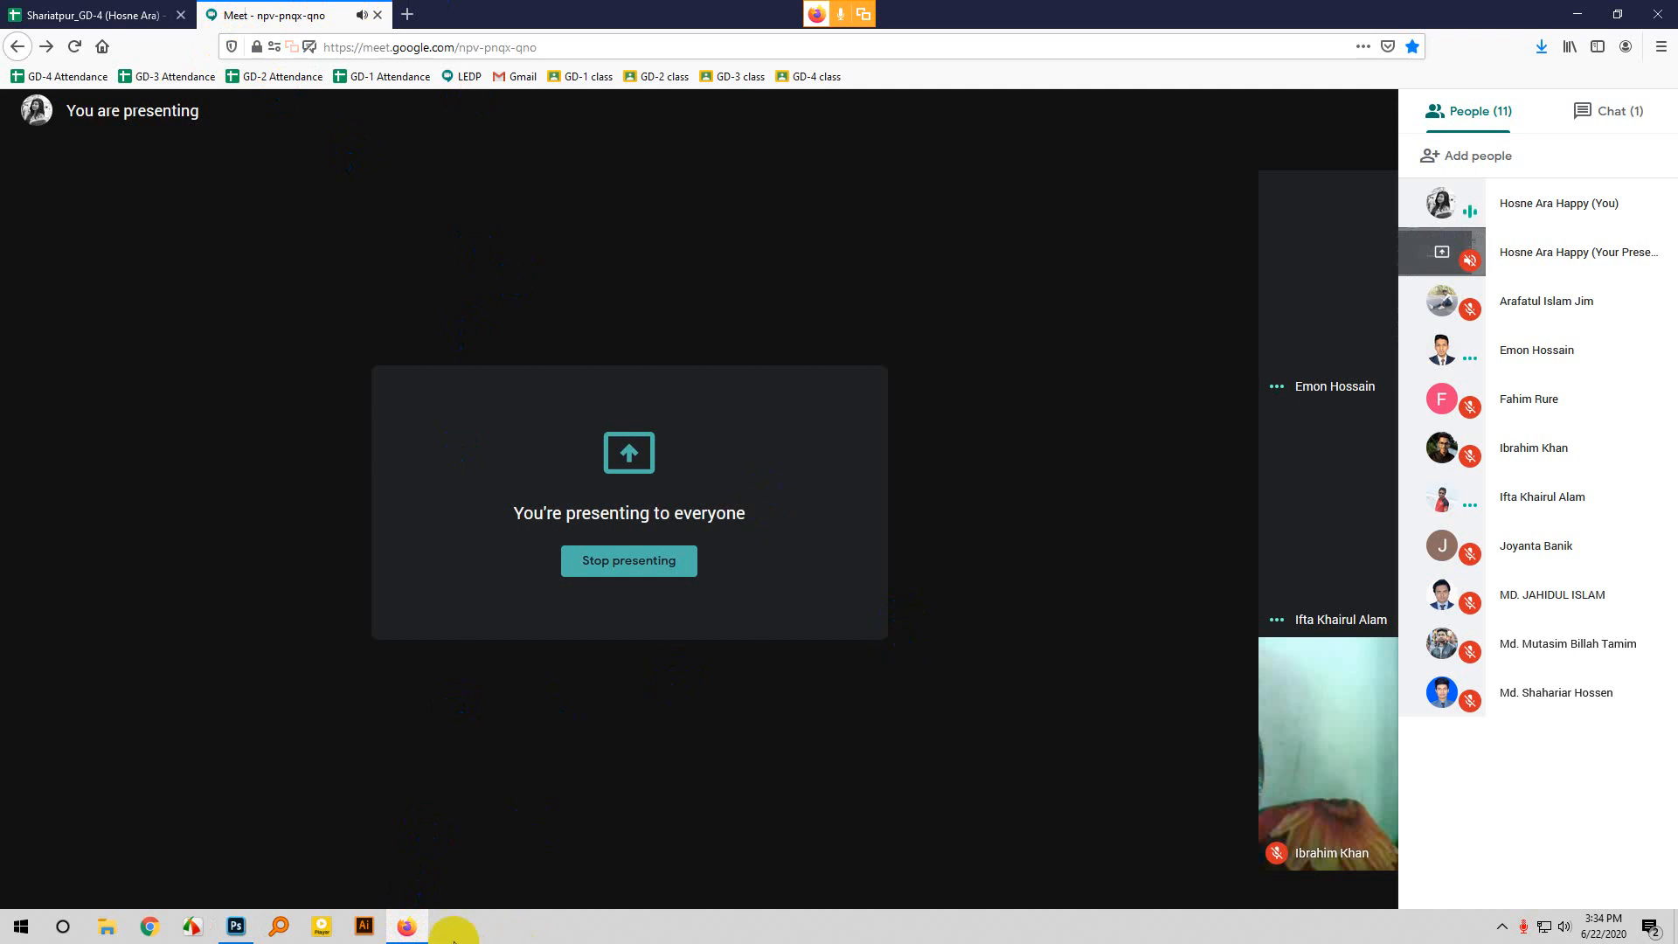
pyautogui.click(234, 924)
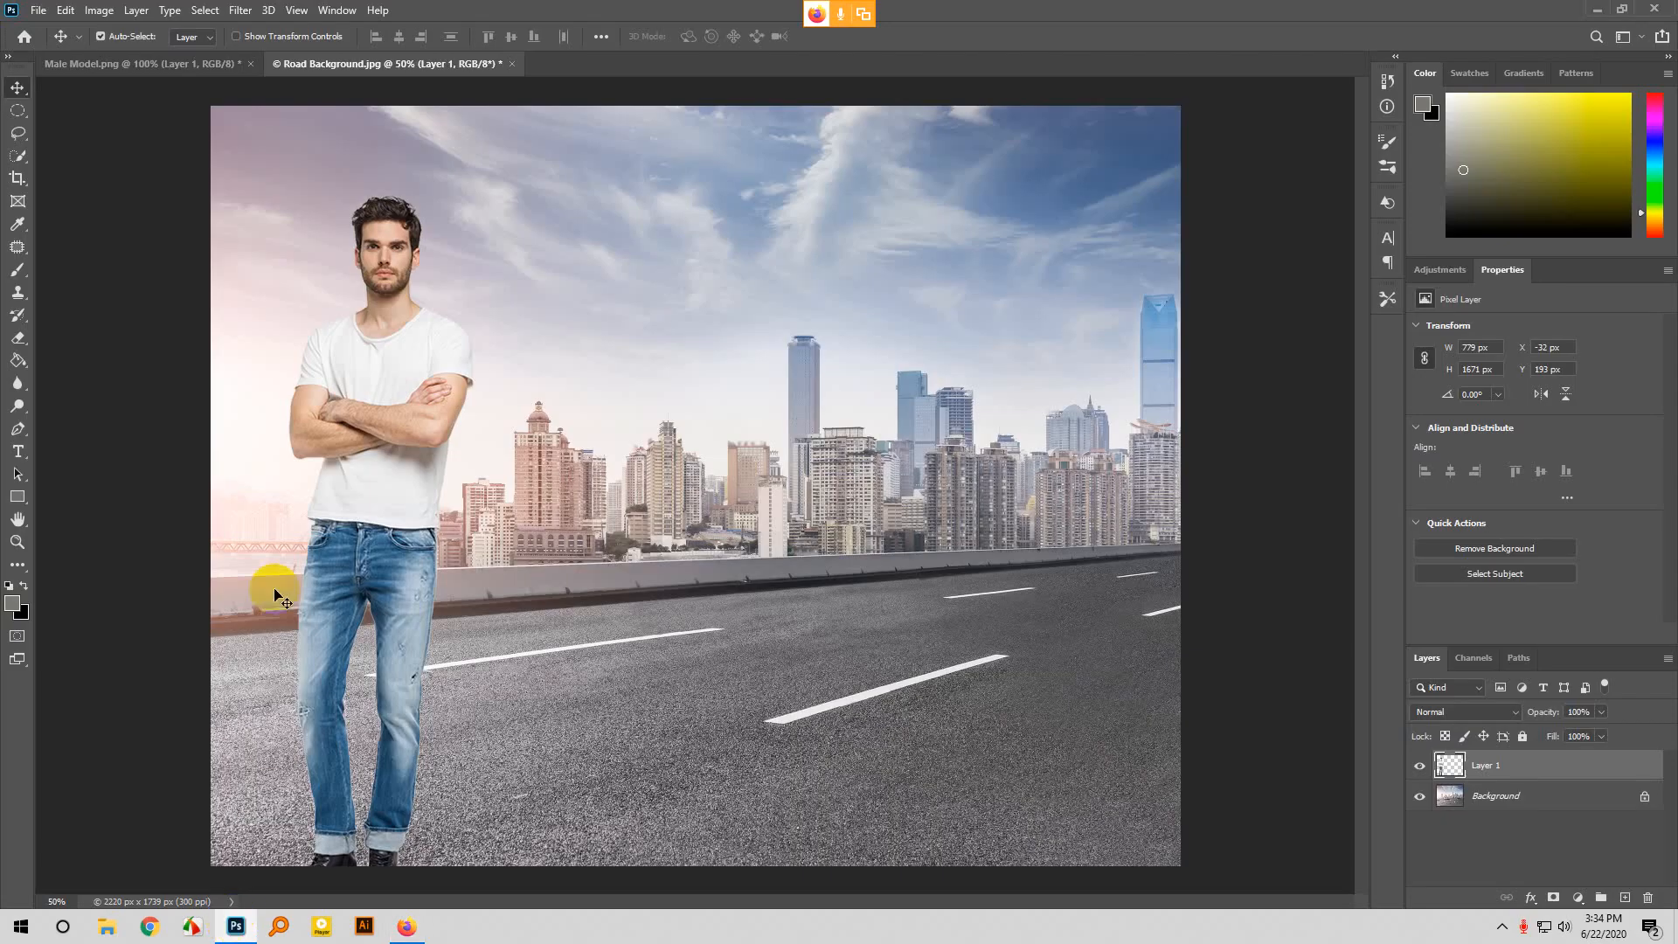
pyautogui.click(96, 11)
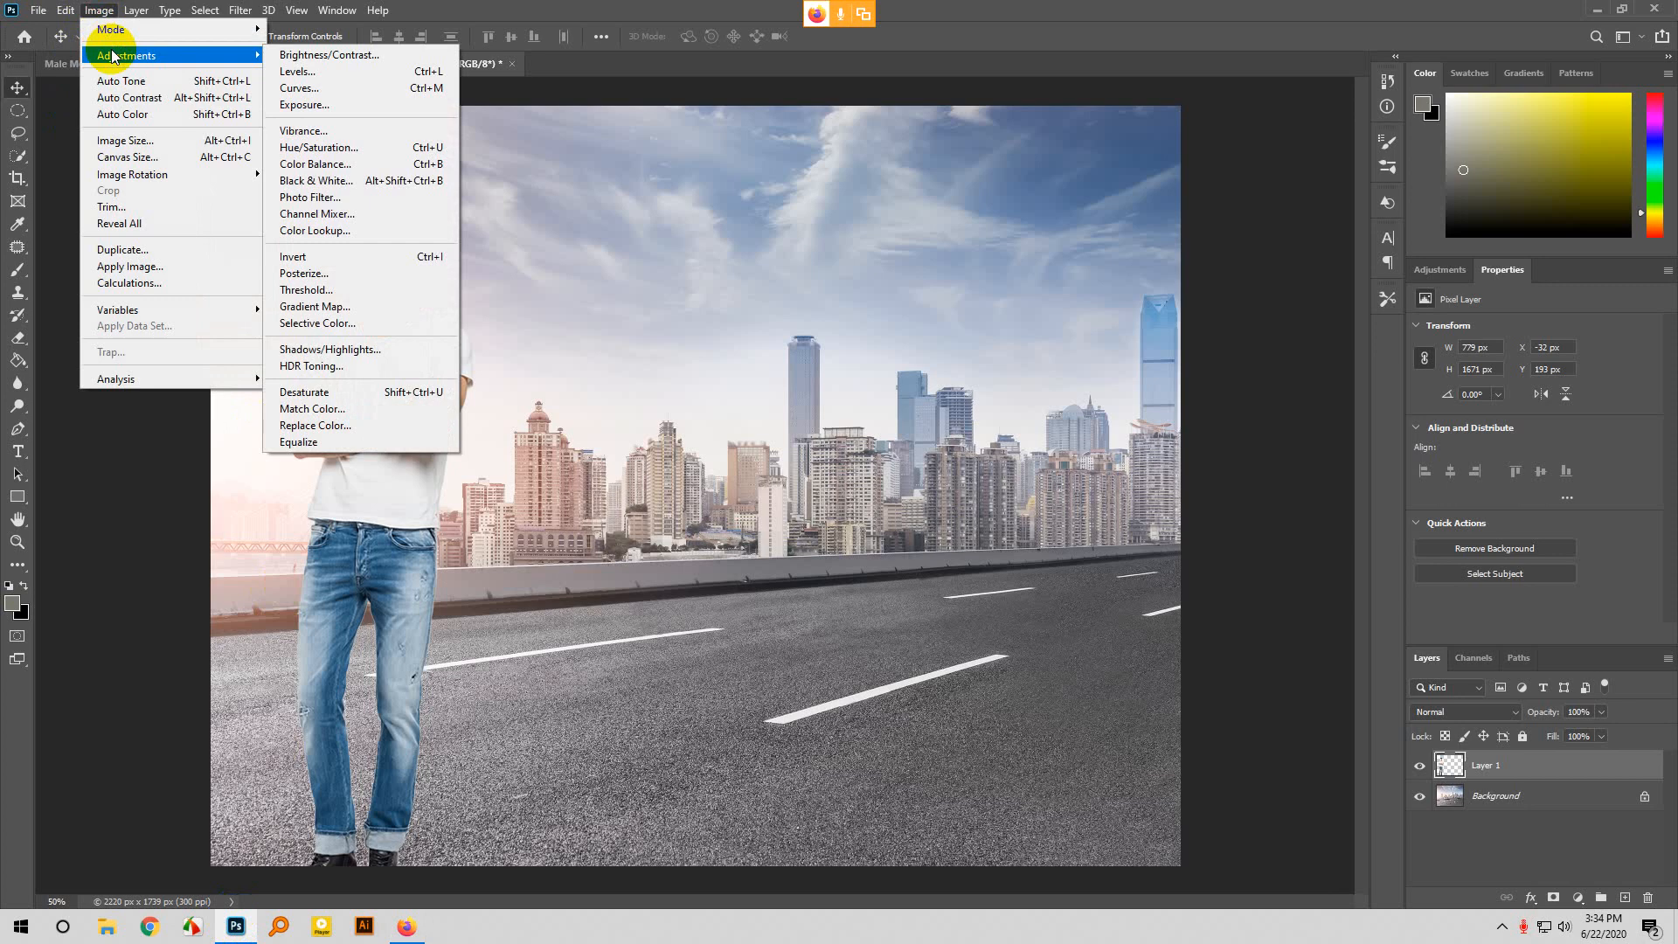
# Switch to Google Meet and mute one of the participants for everyone in the call.
pyautogui.click(407, 926)
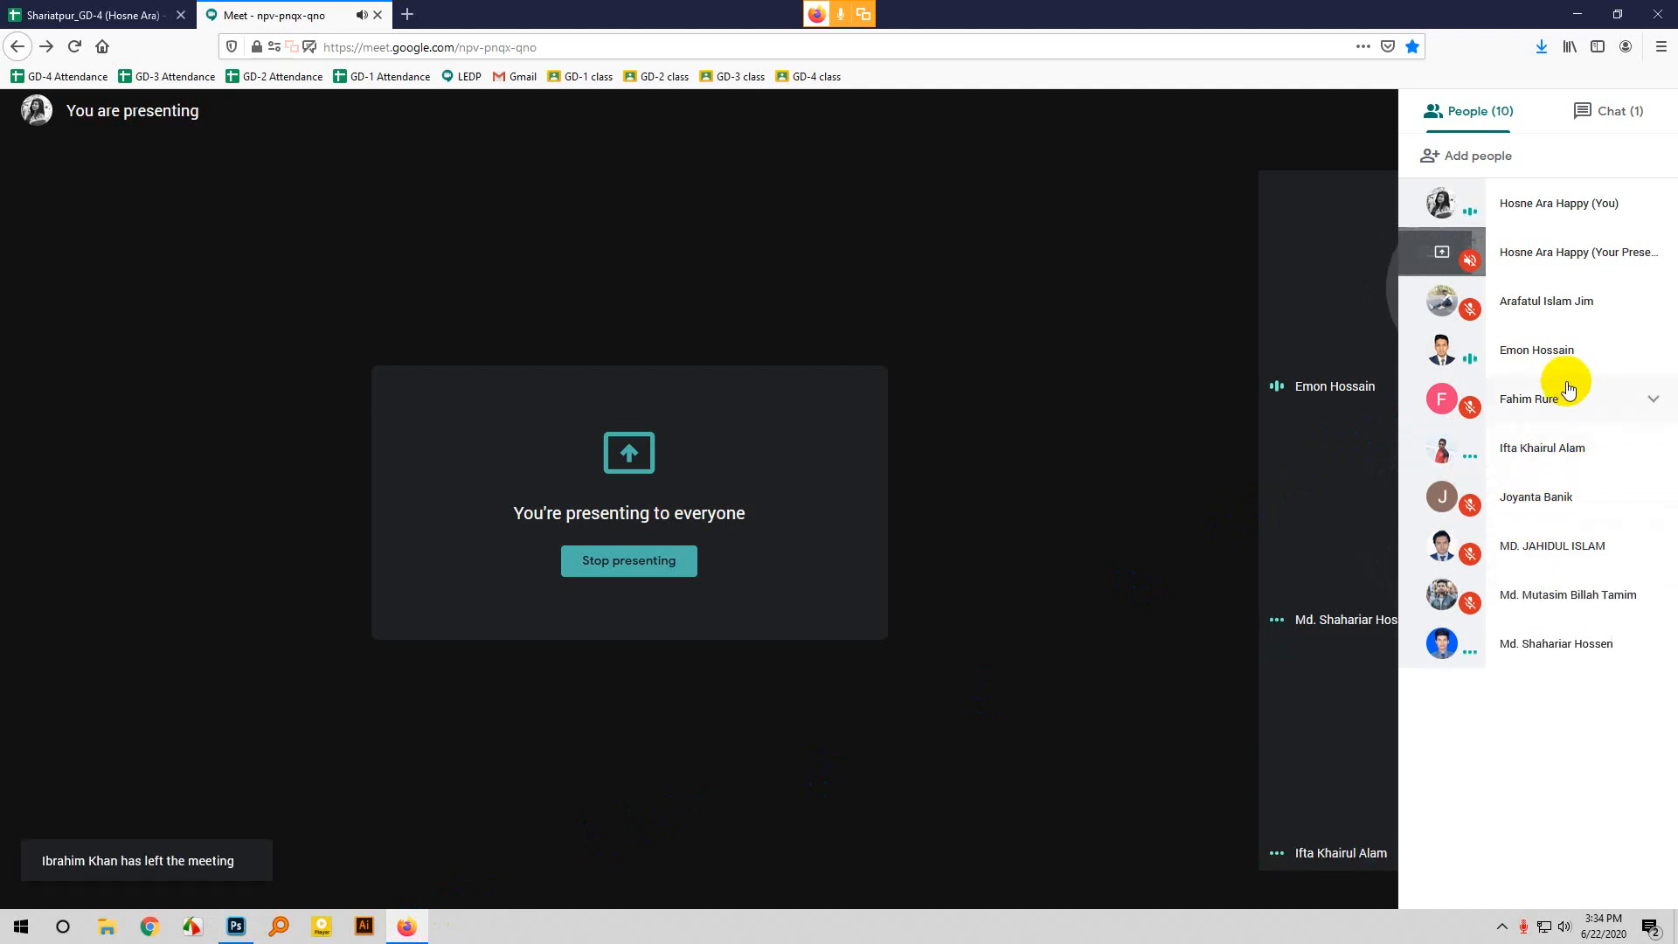
pyautogui.click(1574, 448)
pyautogui.click(1539, 495)
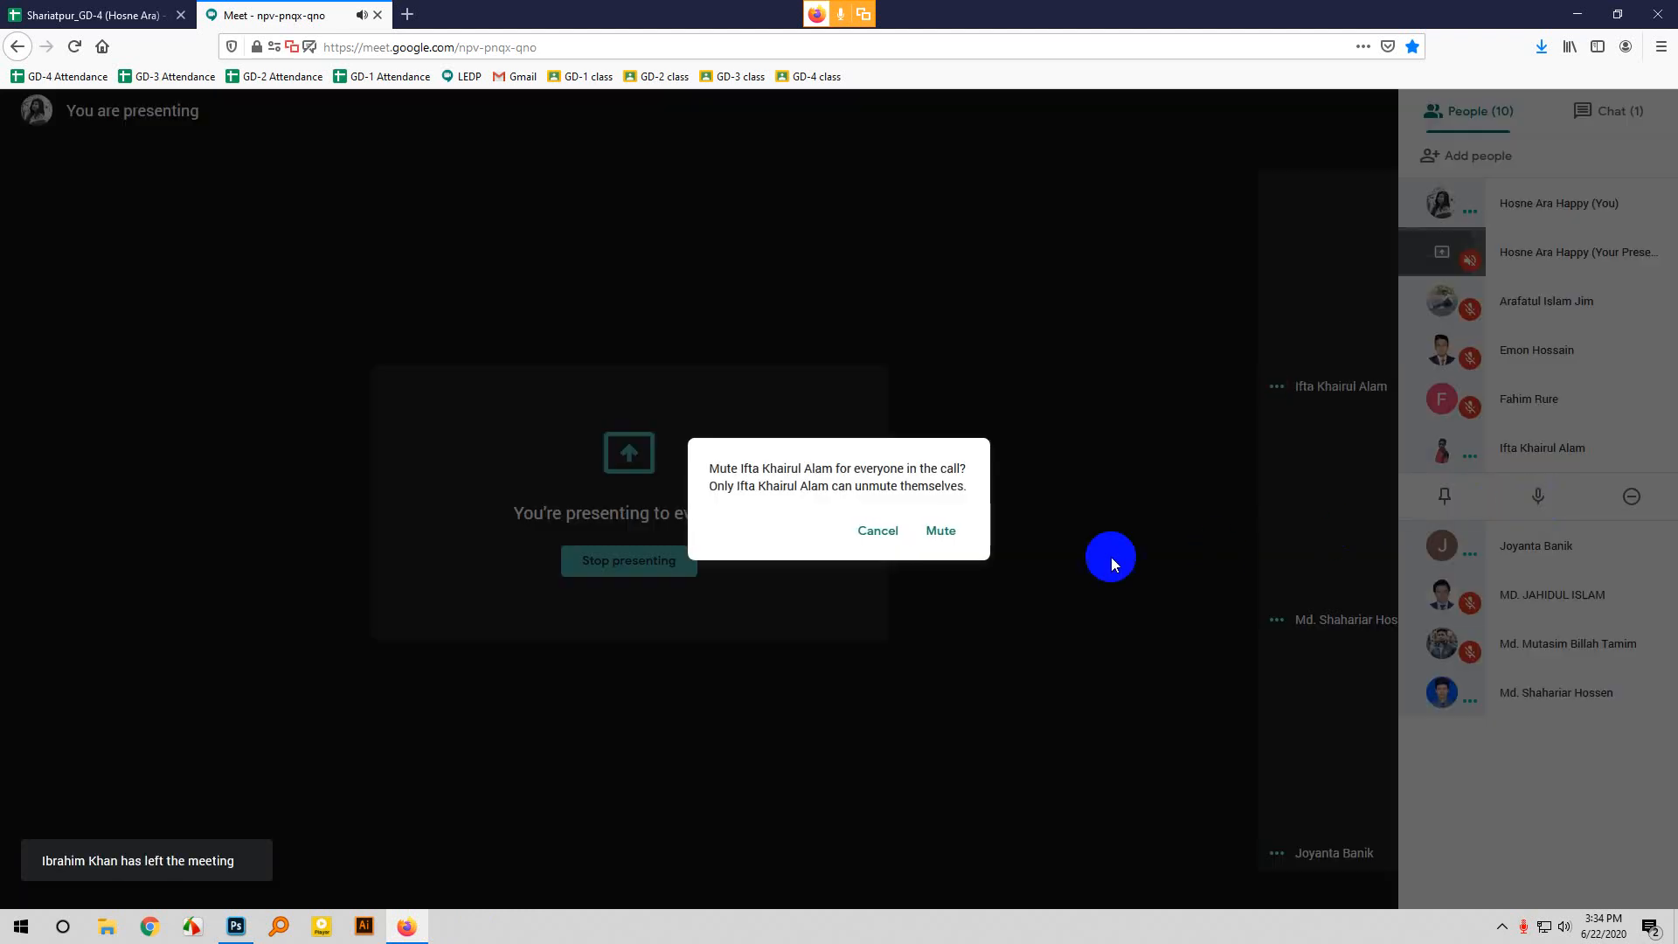
pyautogui.click(942, 530)
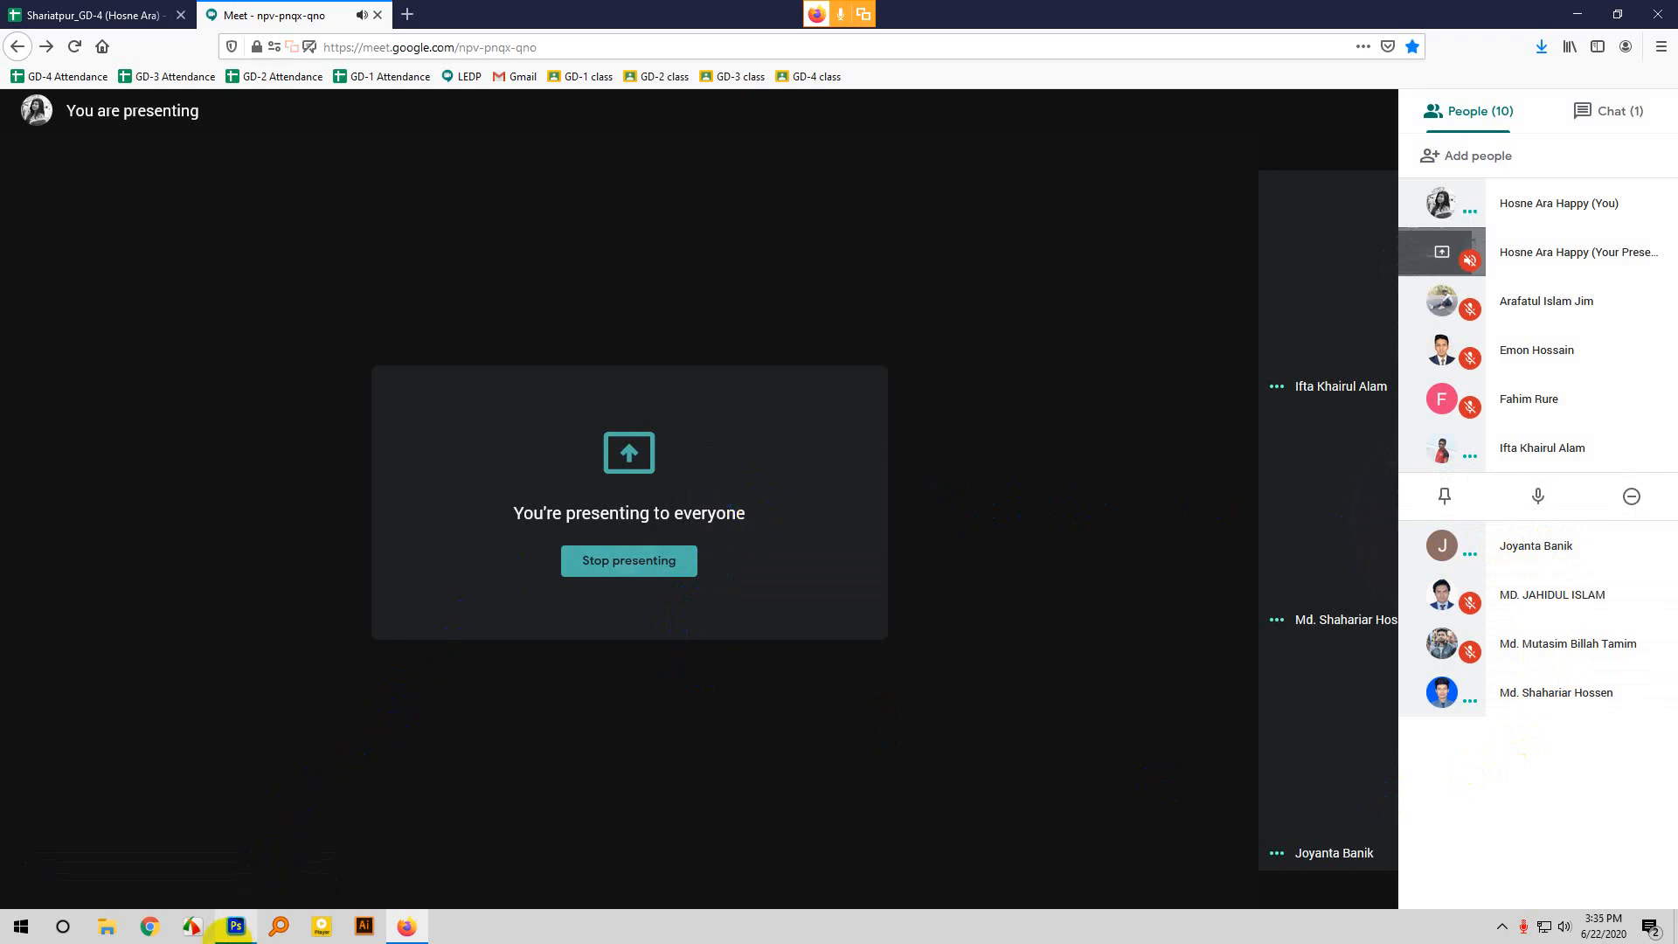
# Switch to Photoshop, review the image adjustments on offer, and reselect the male model layer.
pyautogui.click(236, 927)
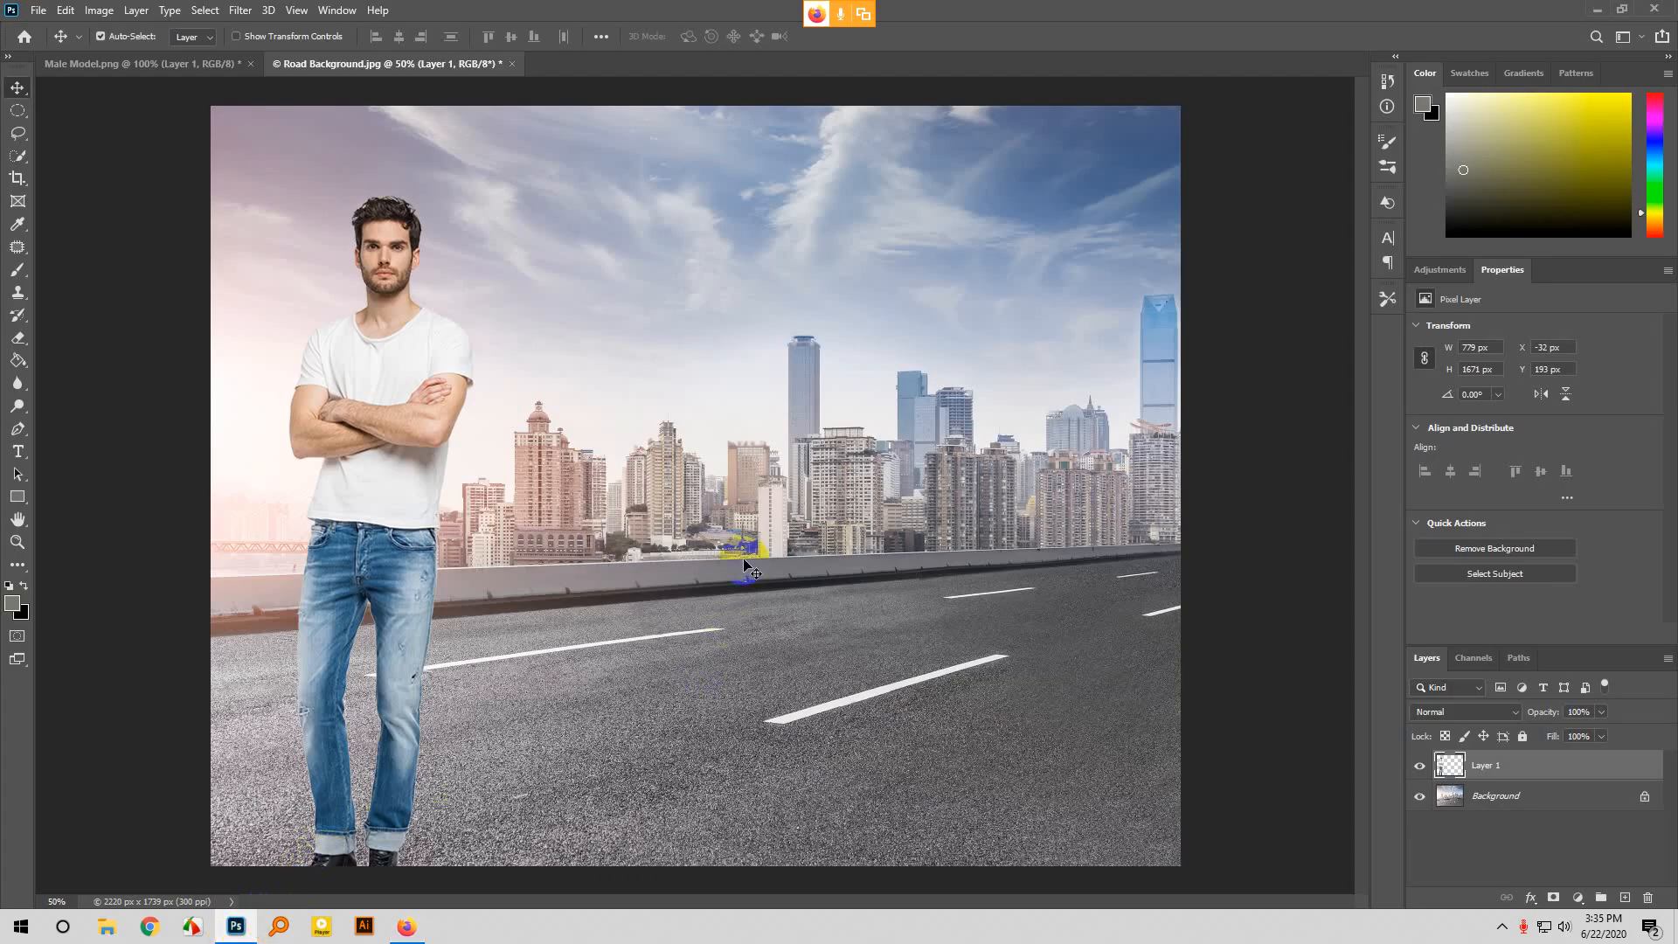
pyautogui.click(87, 10)
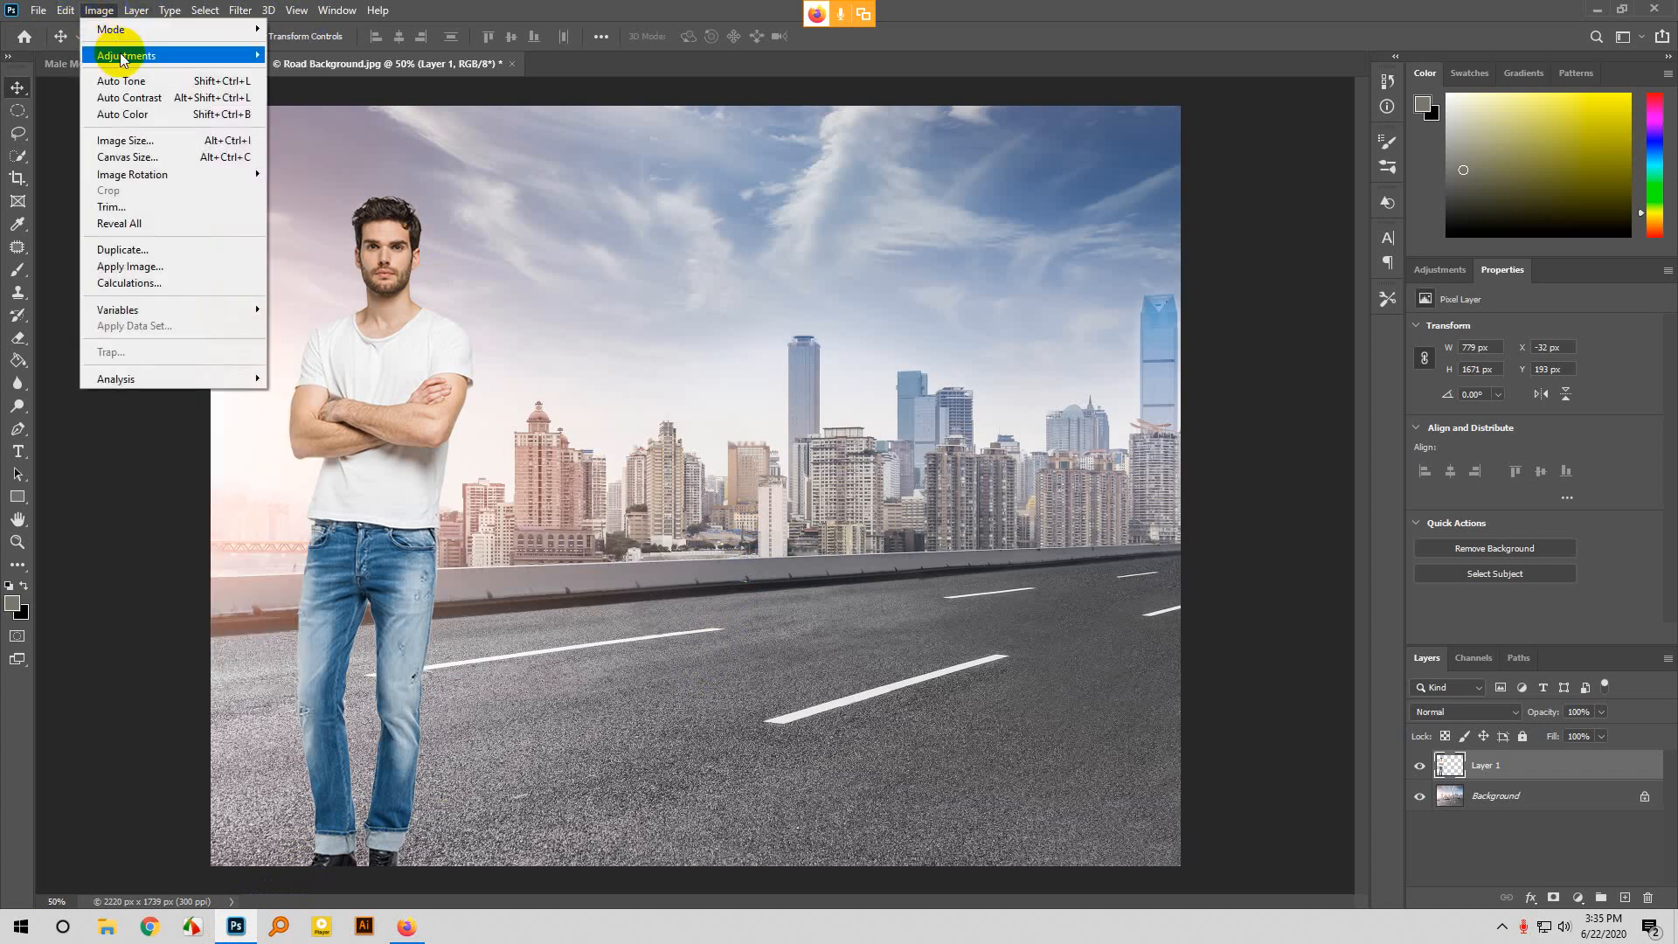
pyautogui.moveTo(124, 57)
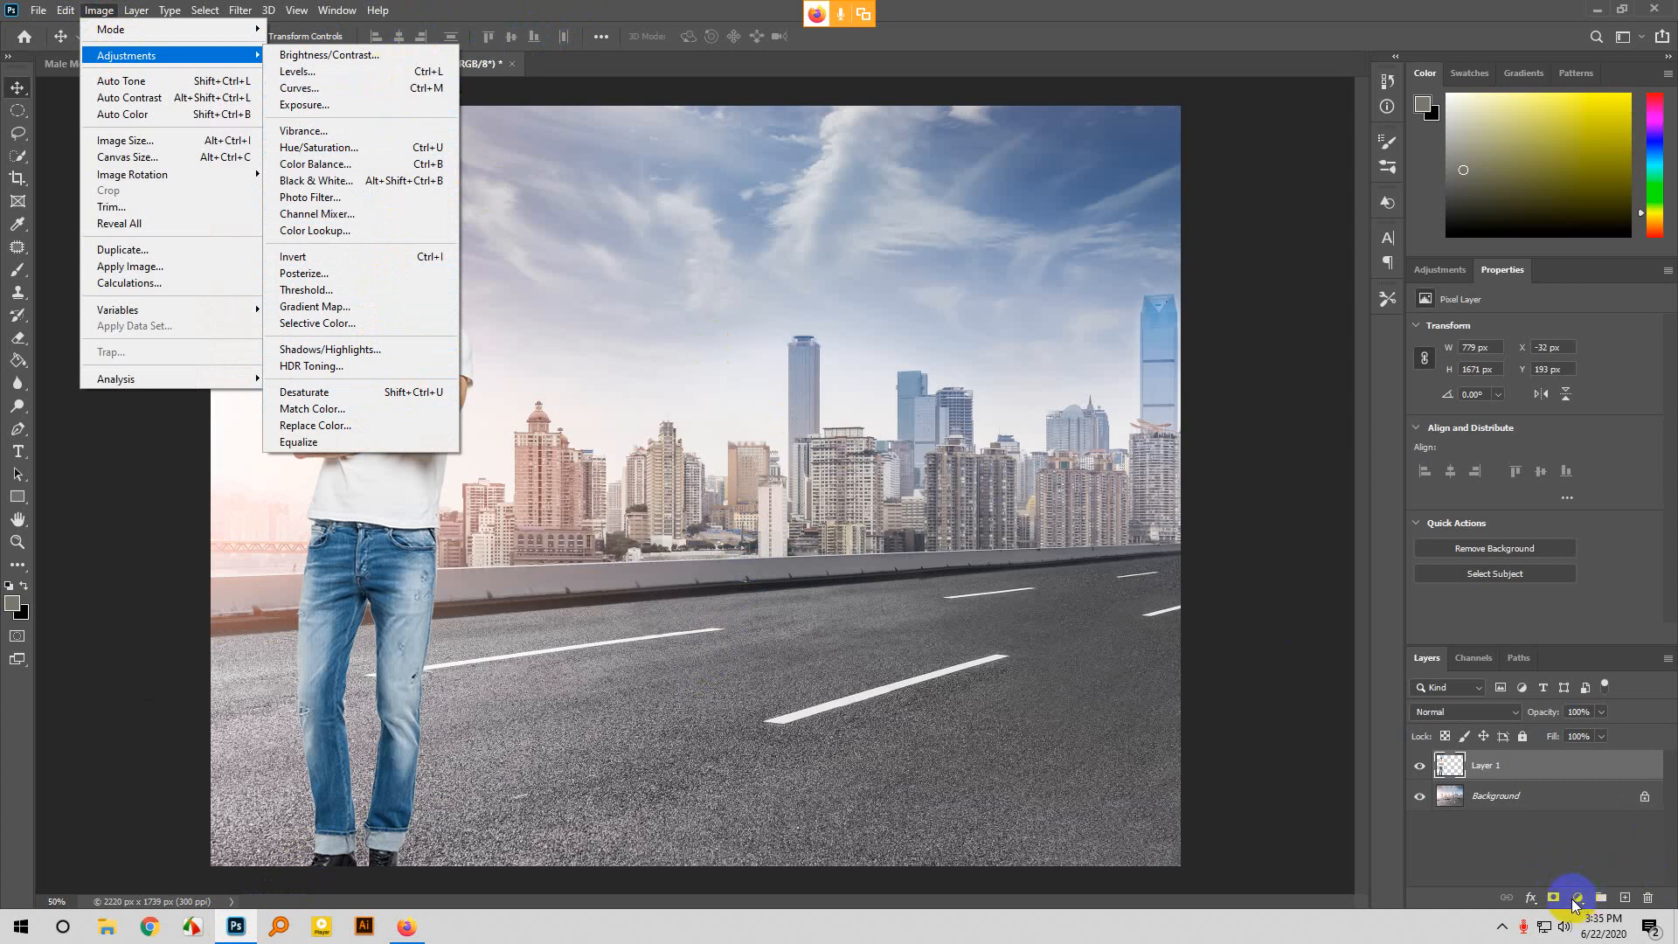
pyautogui.click(1205, 754)
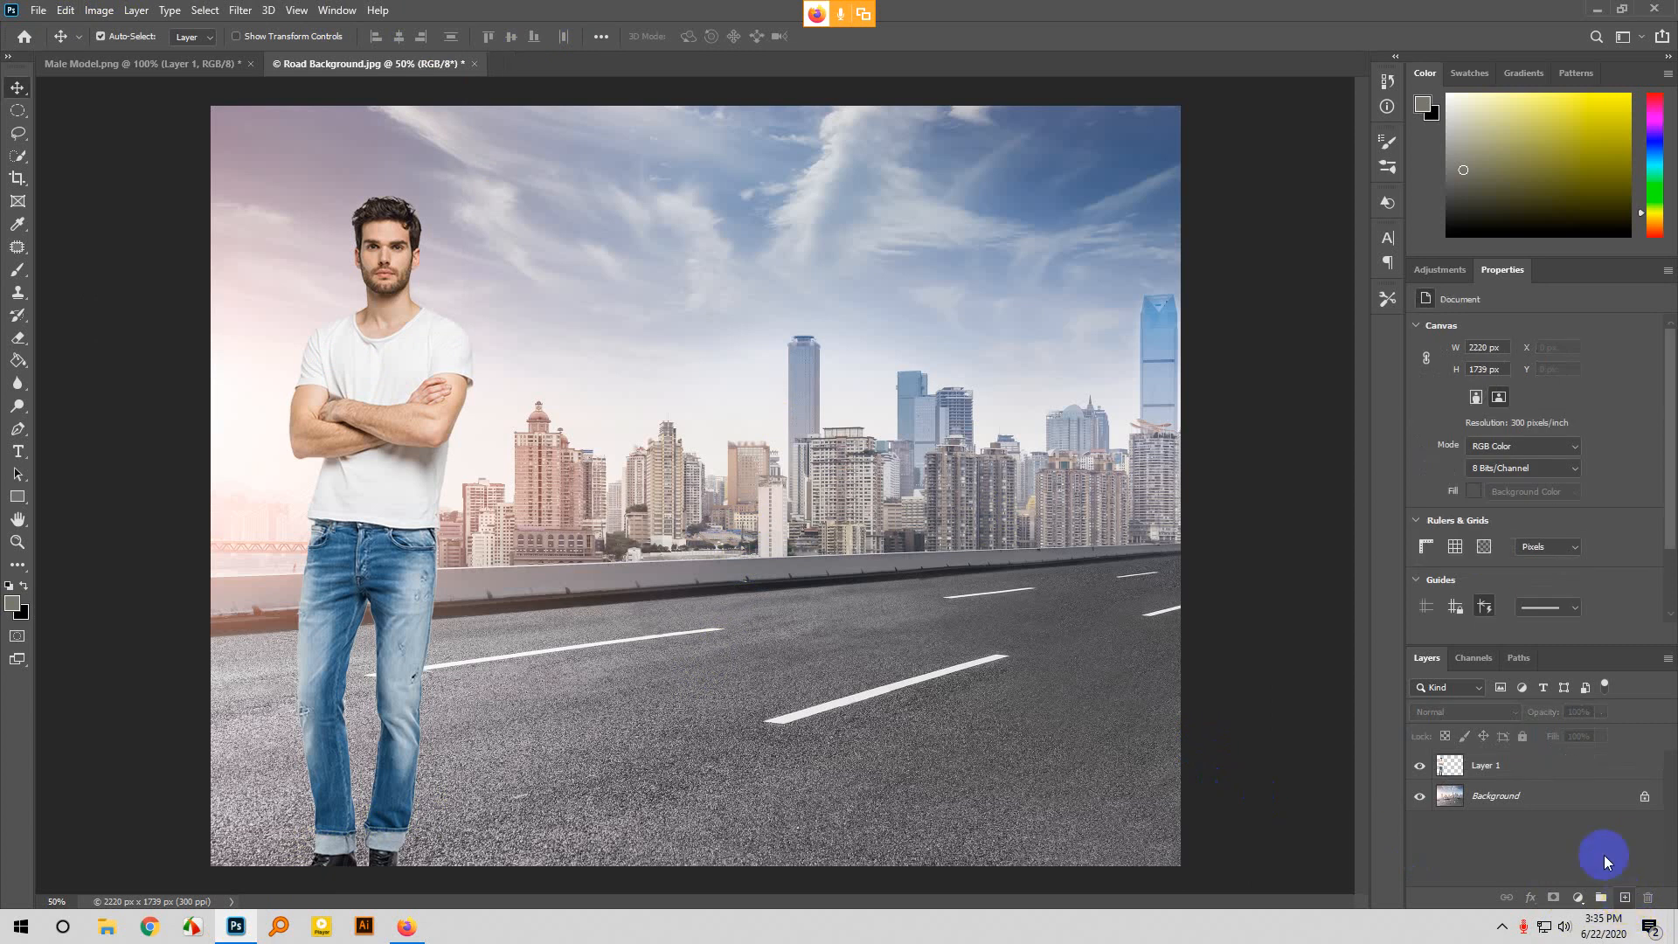
pyautogui.click(1559, 770)
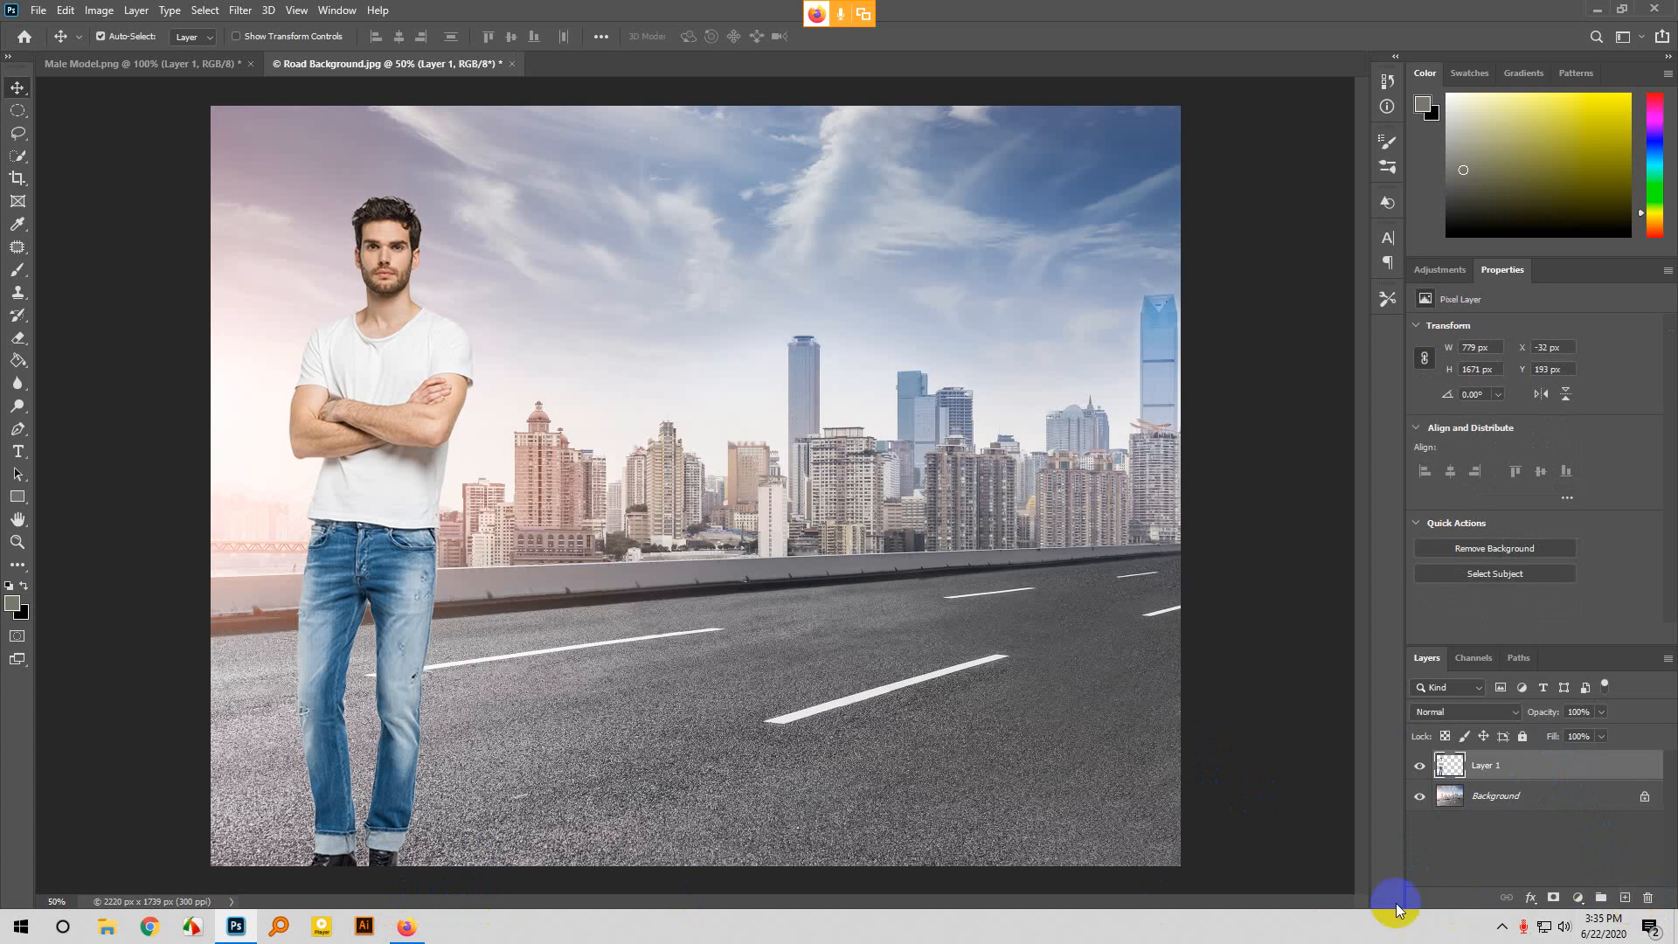
# Switch to Google Meet, close the participant list and stop presenting the screen.
pyautogui.click(407, 927)
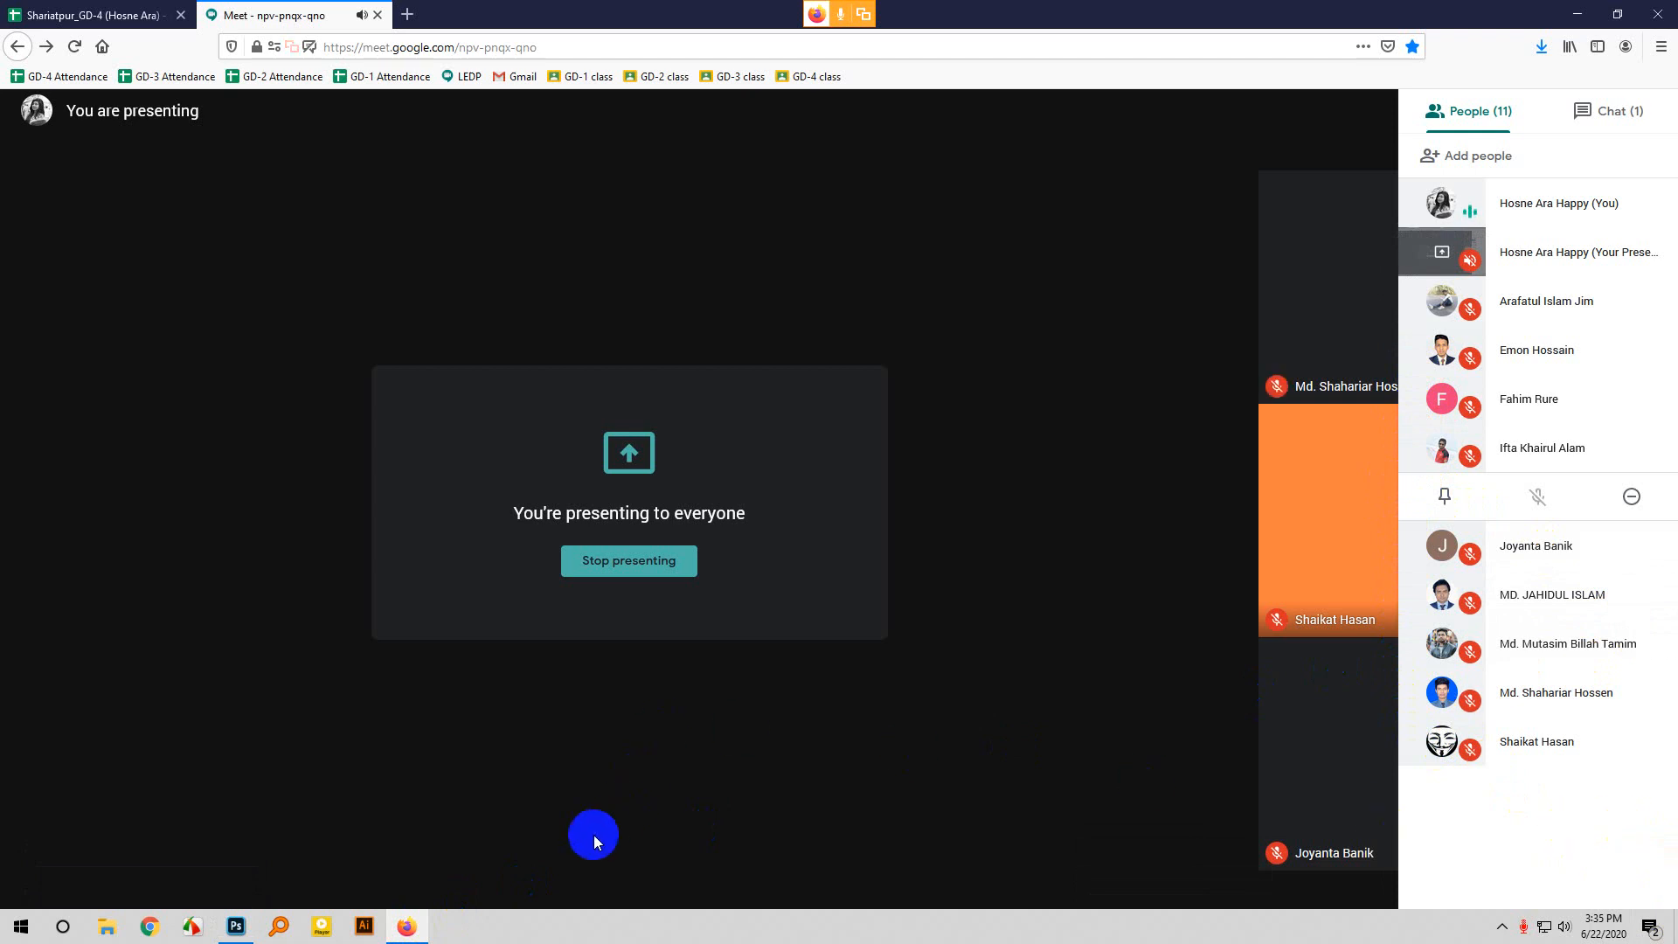
pyautogui.click(237, 927)
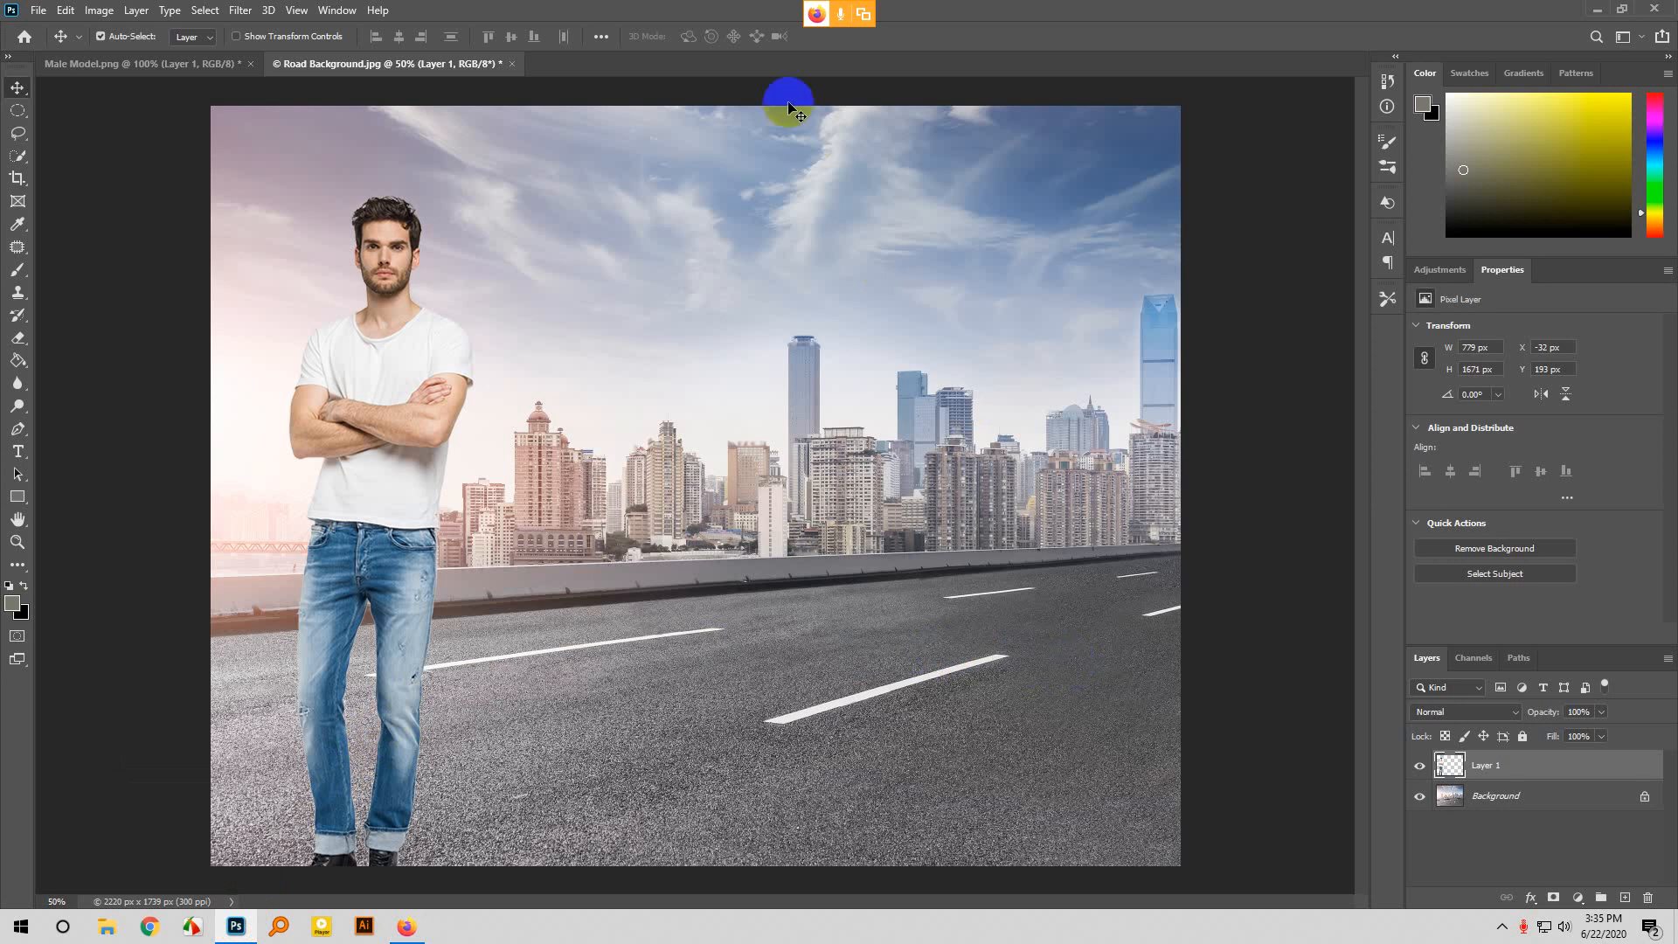
pyautogui.click(409, 927)
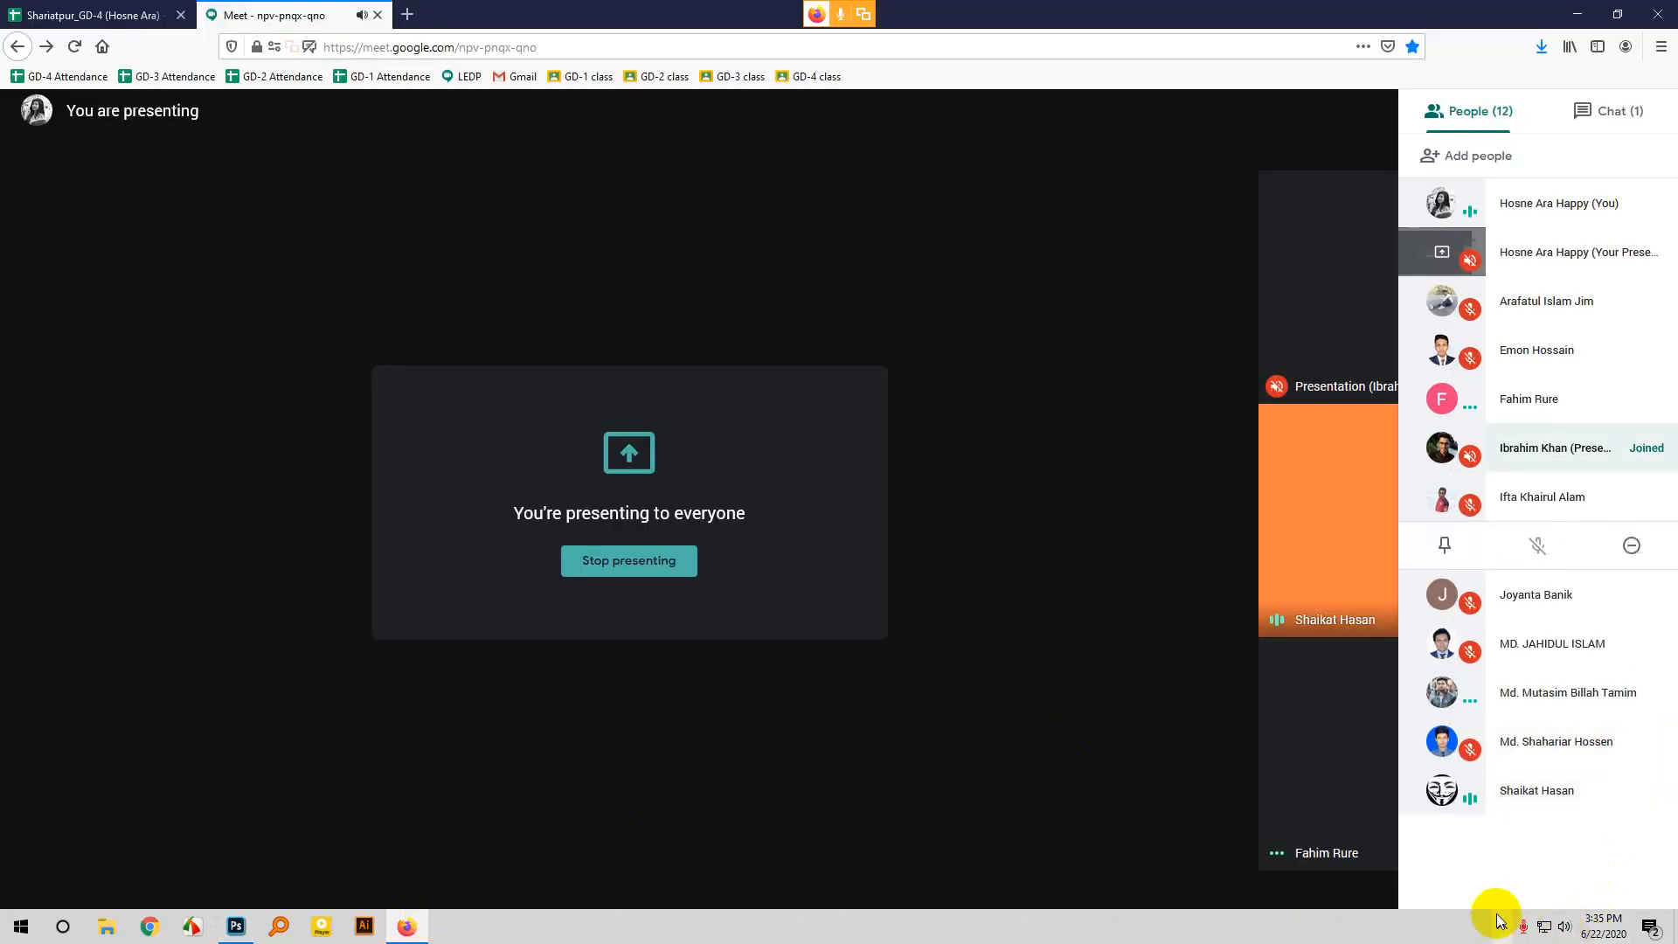
pyautogui.click(1204, 814)
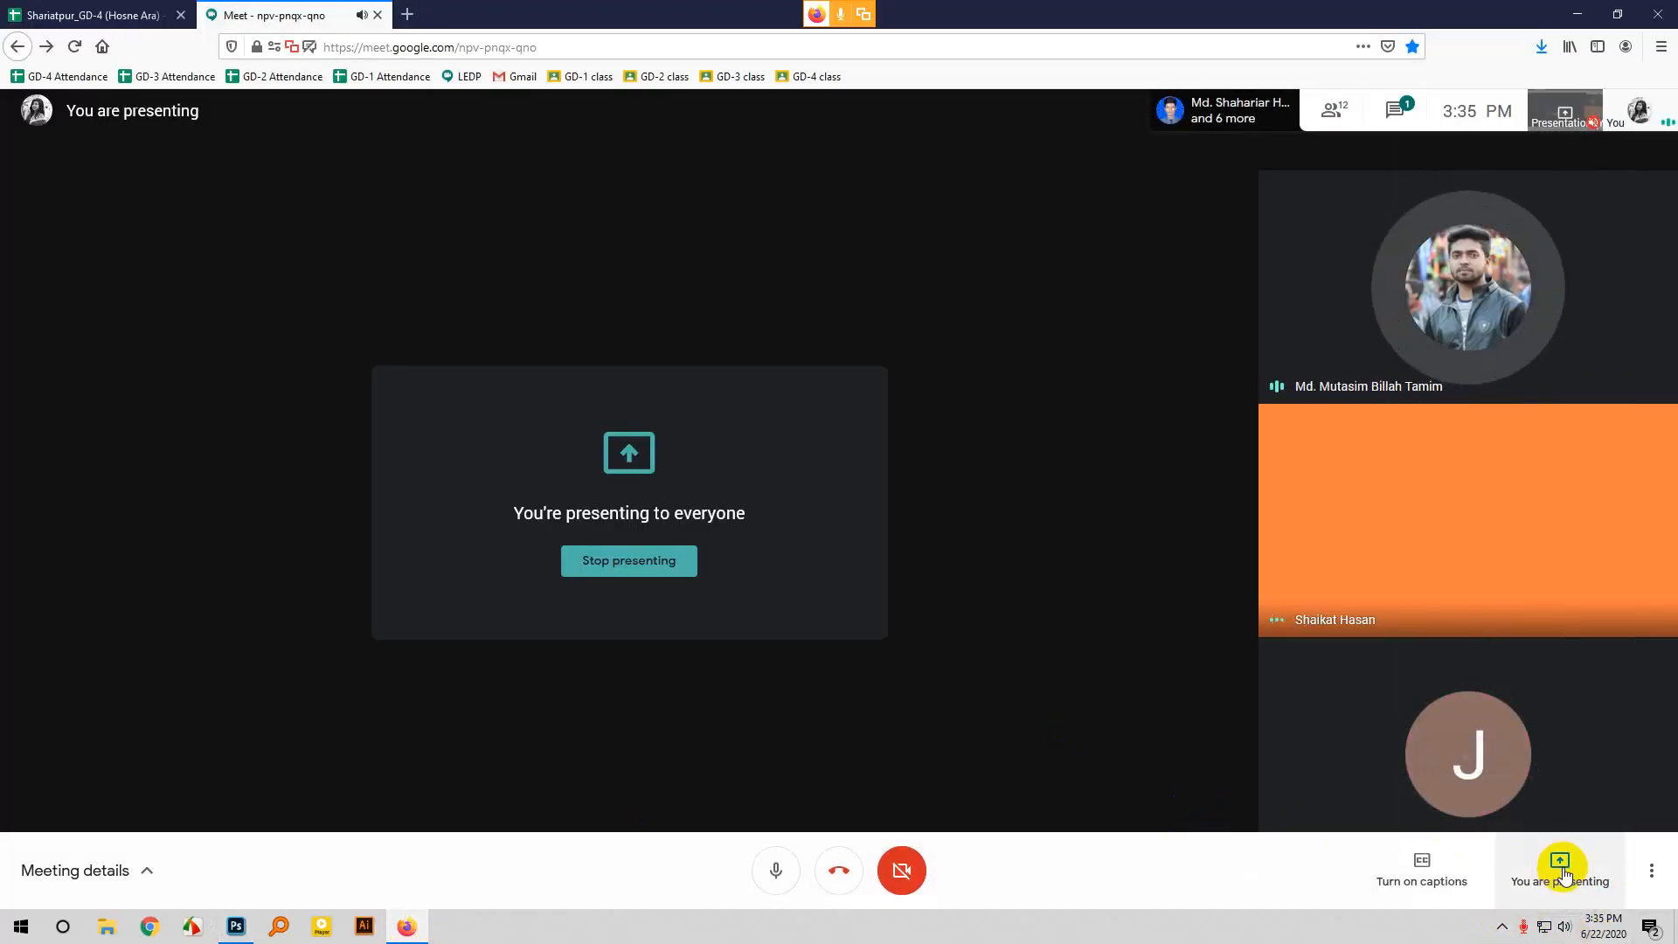
pyautogui.click(1561, 870)
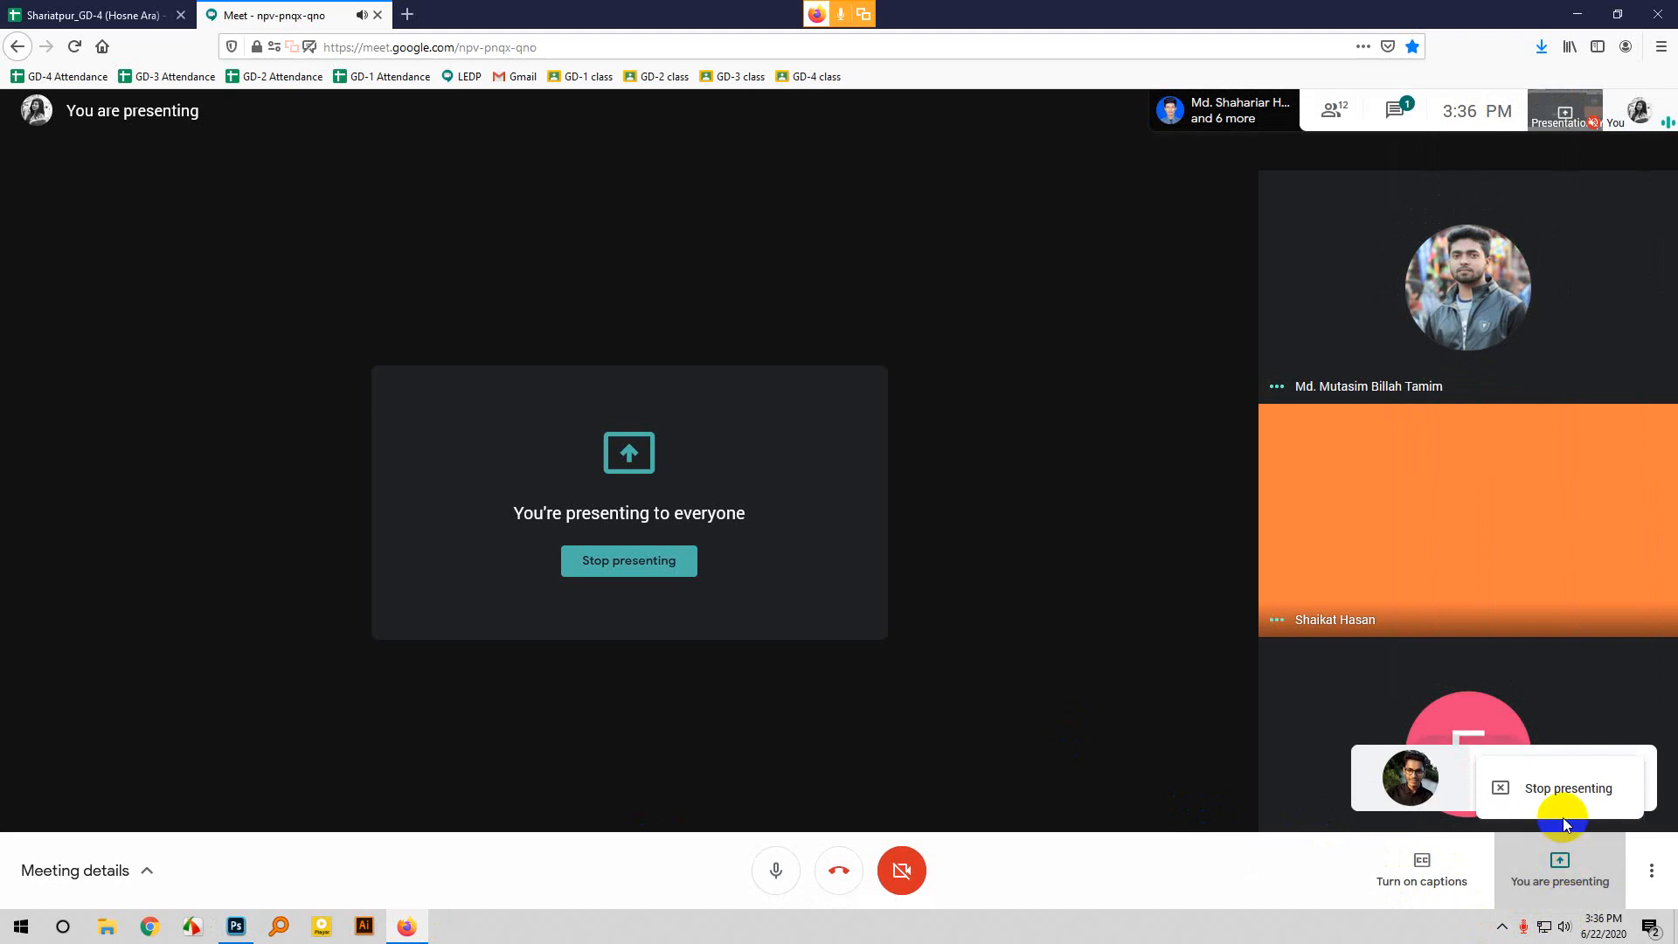
pyautogui.click(1544, 789)
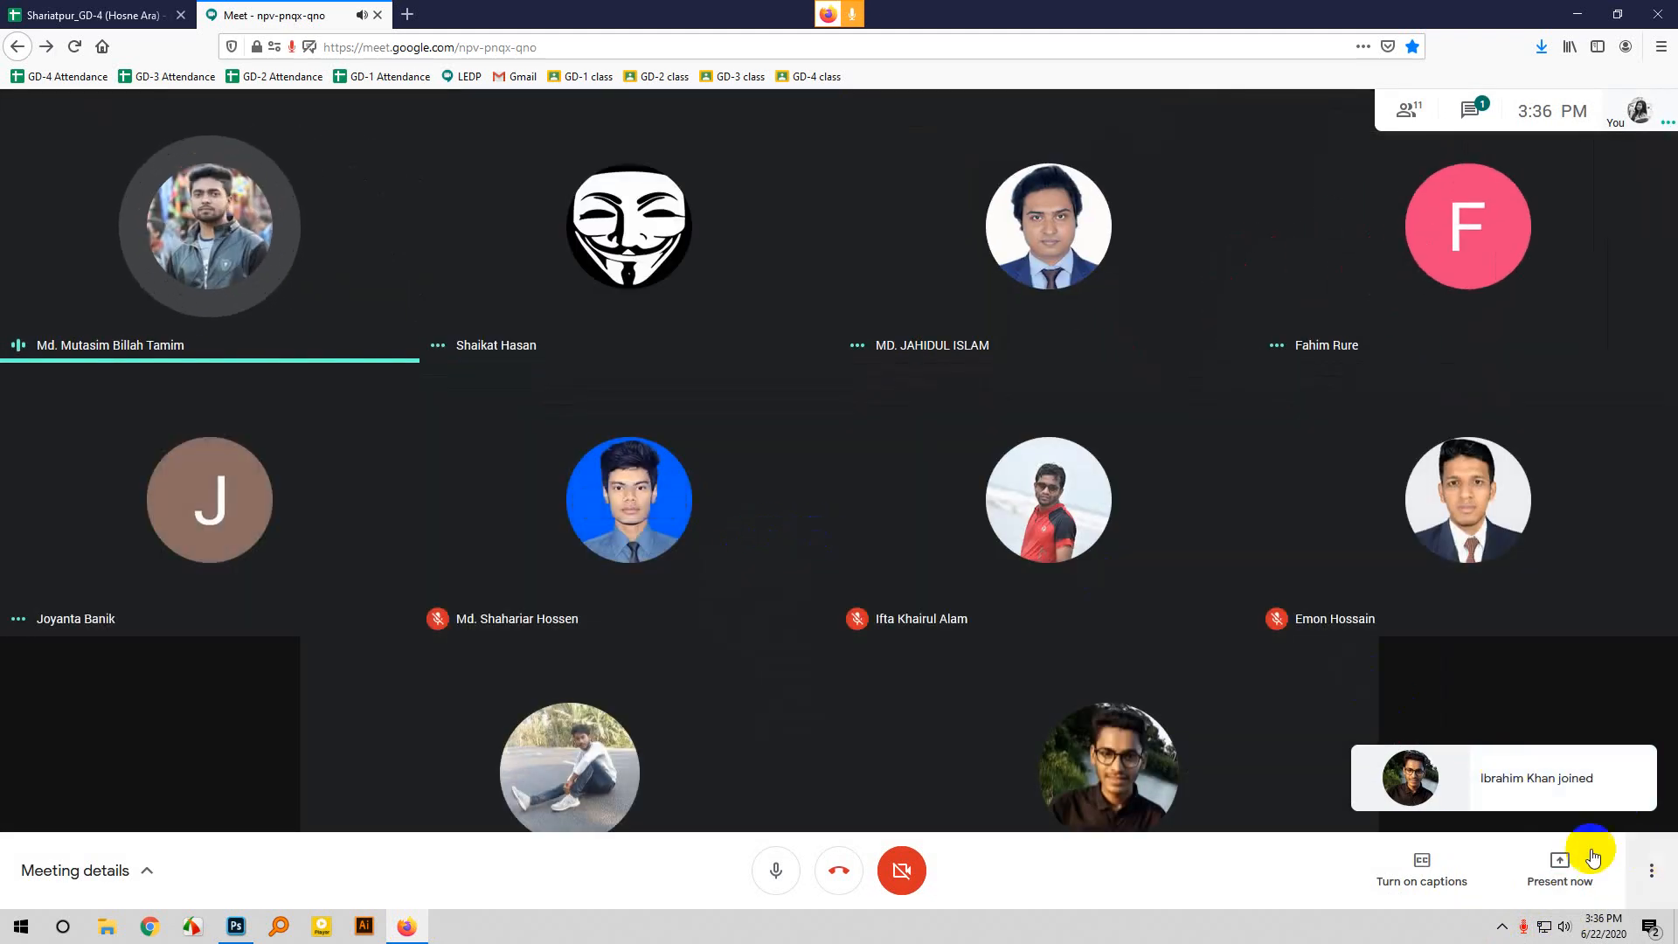
# Present the entire screen to the call again and allow the browser to share it.
pyautogui.click(1571, 892)
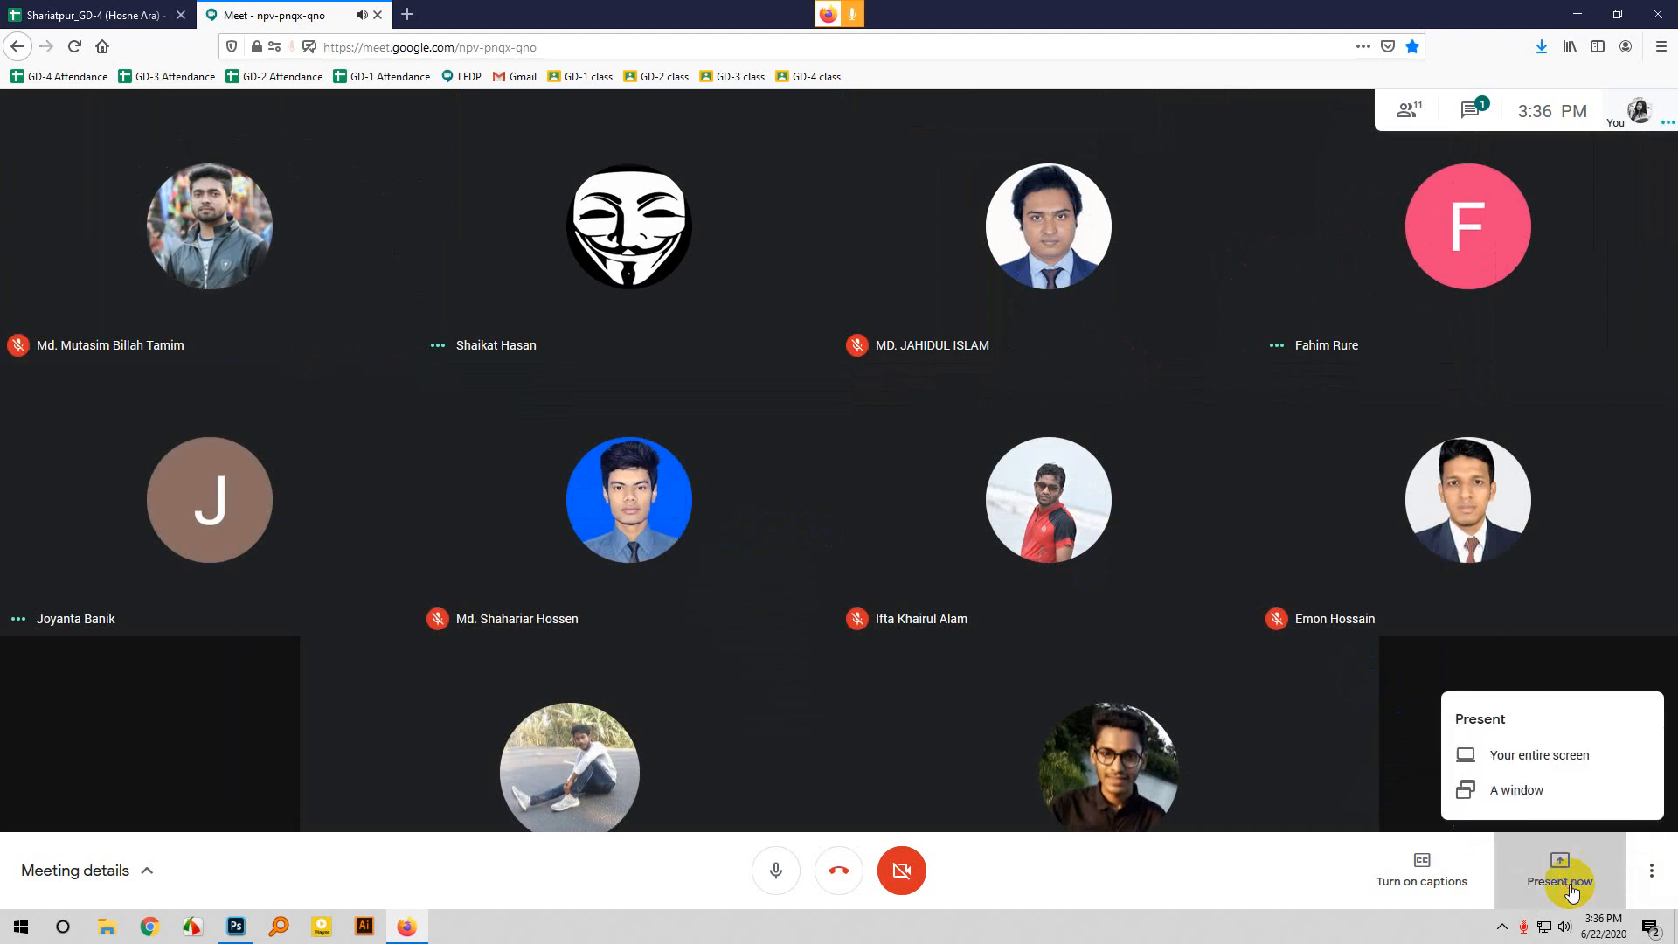
pyautogui.click(1544, 757)
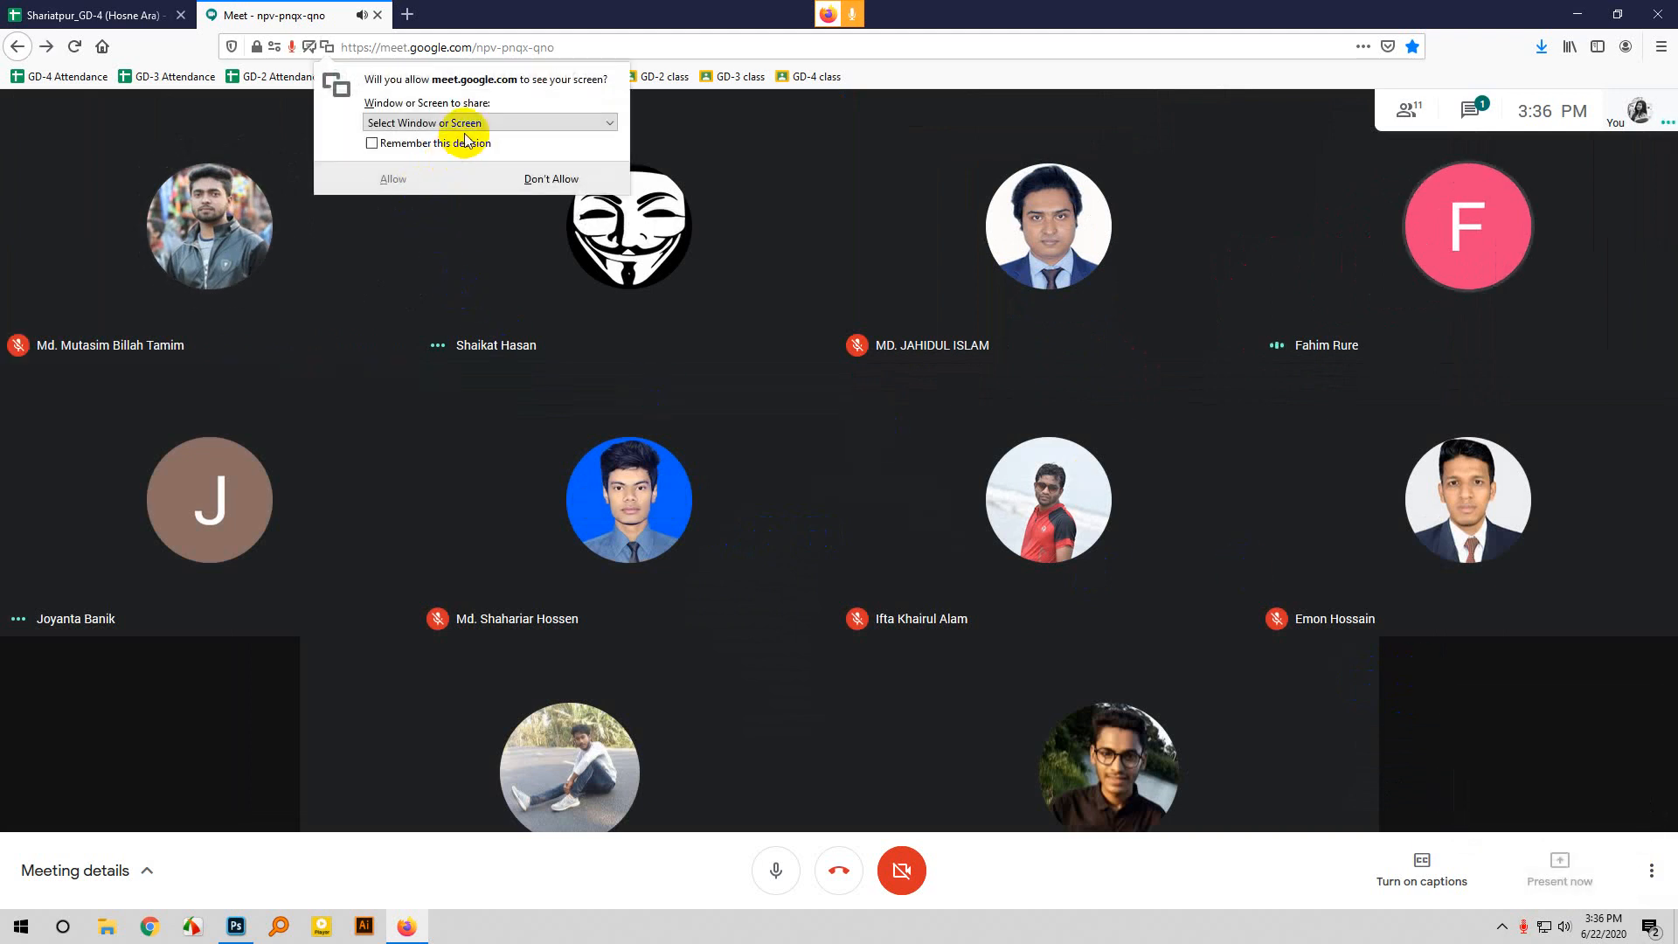
pyautogui.click(454, 123)
pyautogui.click(453, 285)
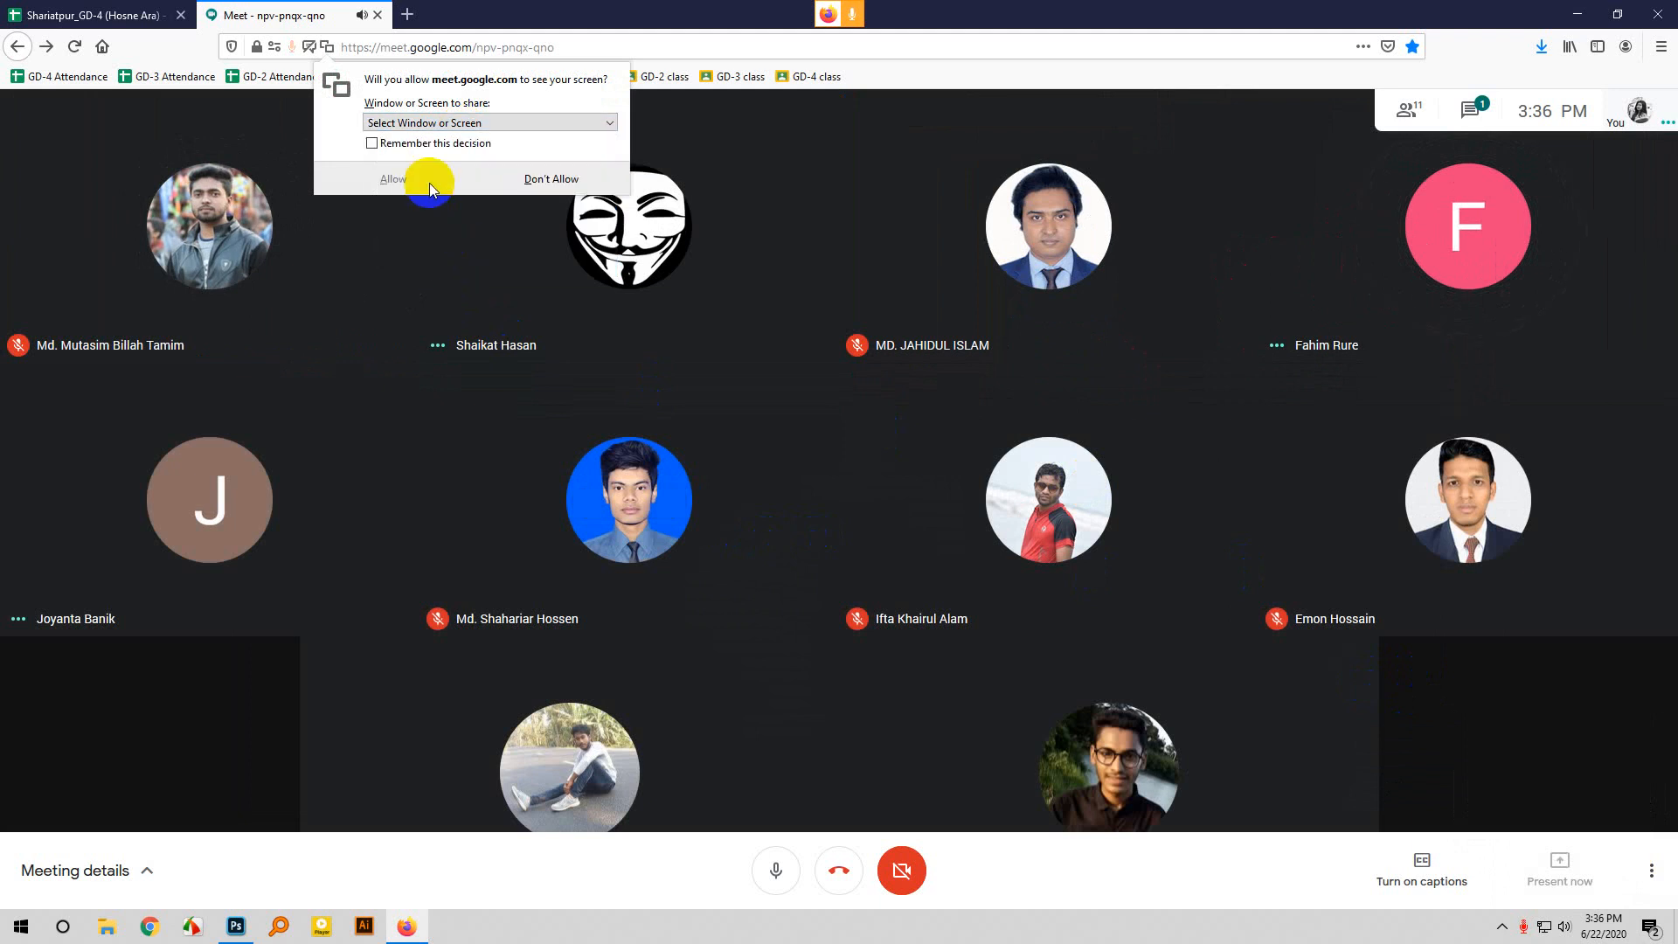
pyautogui.click(451, 123)
pyautogui.click(420, 271)
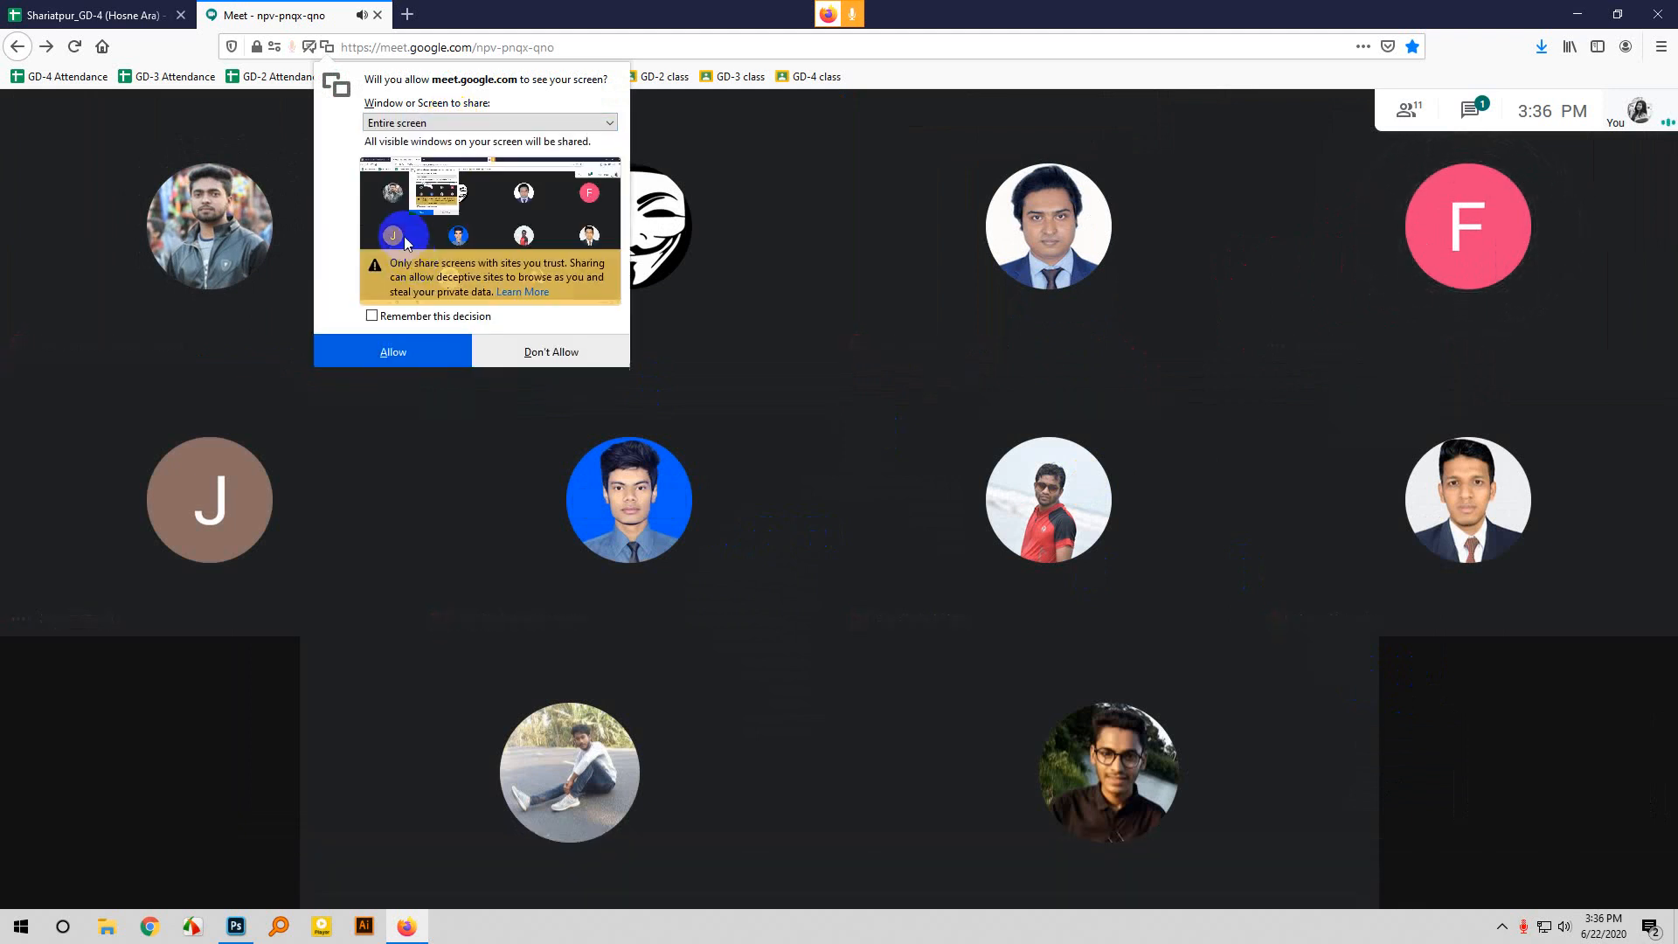
pyautogui.click(375, 356)
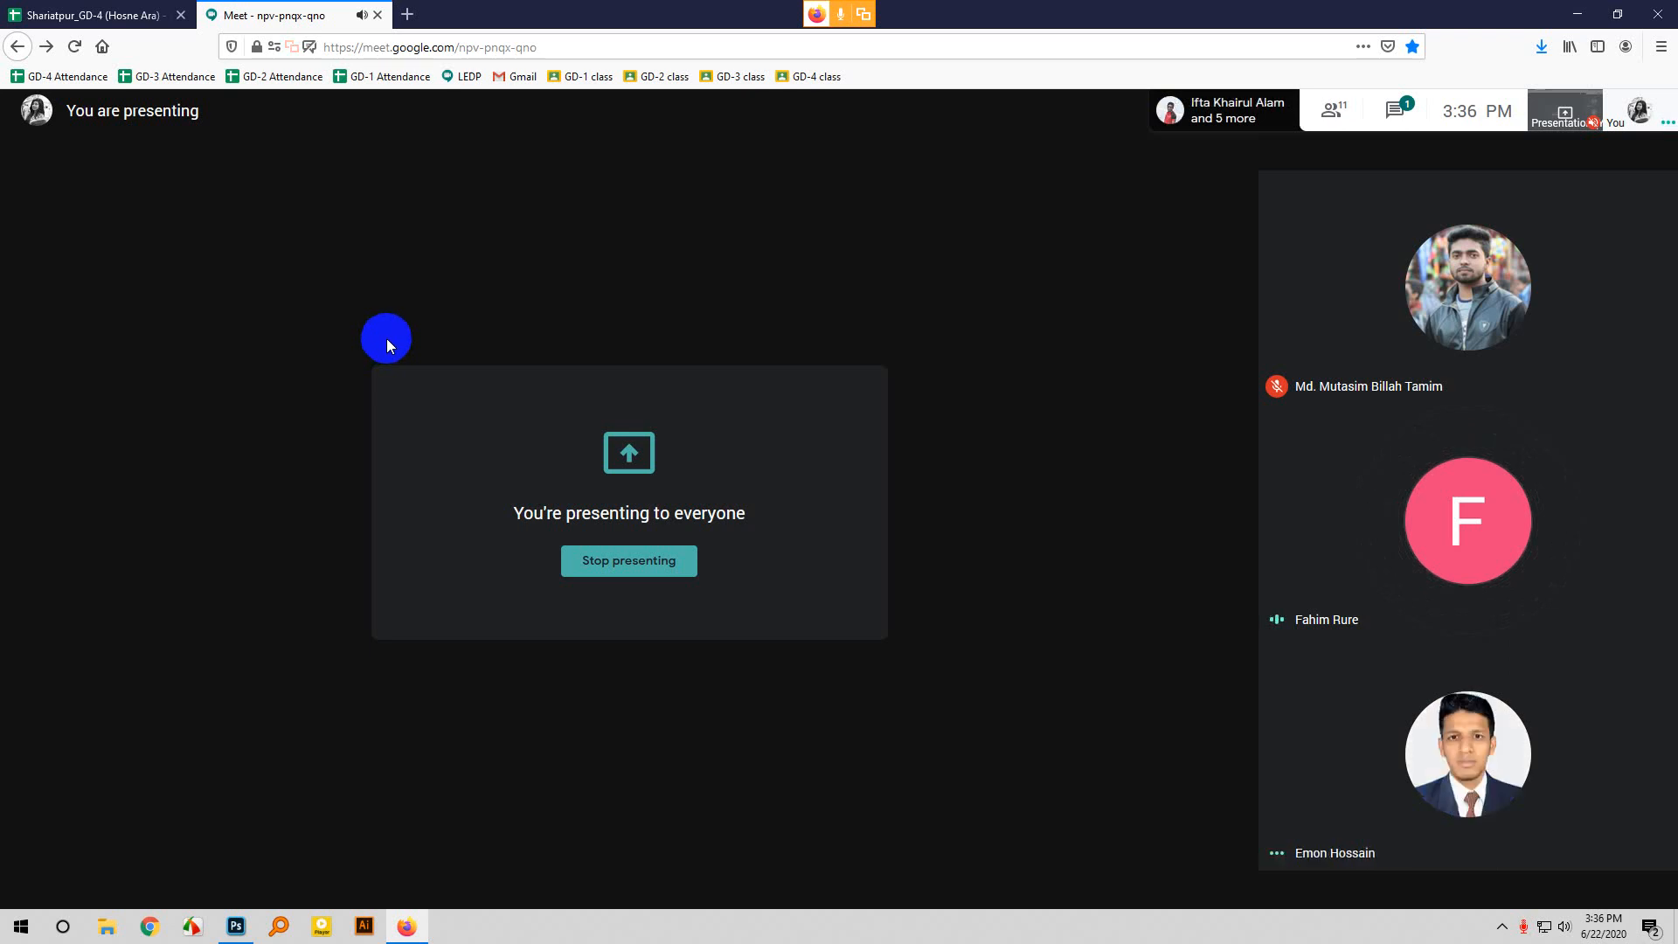
# Switch back to Photoshop and review the list of image adjustments available for the male model layer.
pyautogui.click(253, 926)
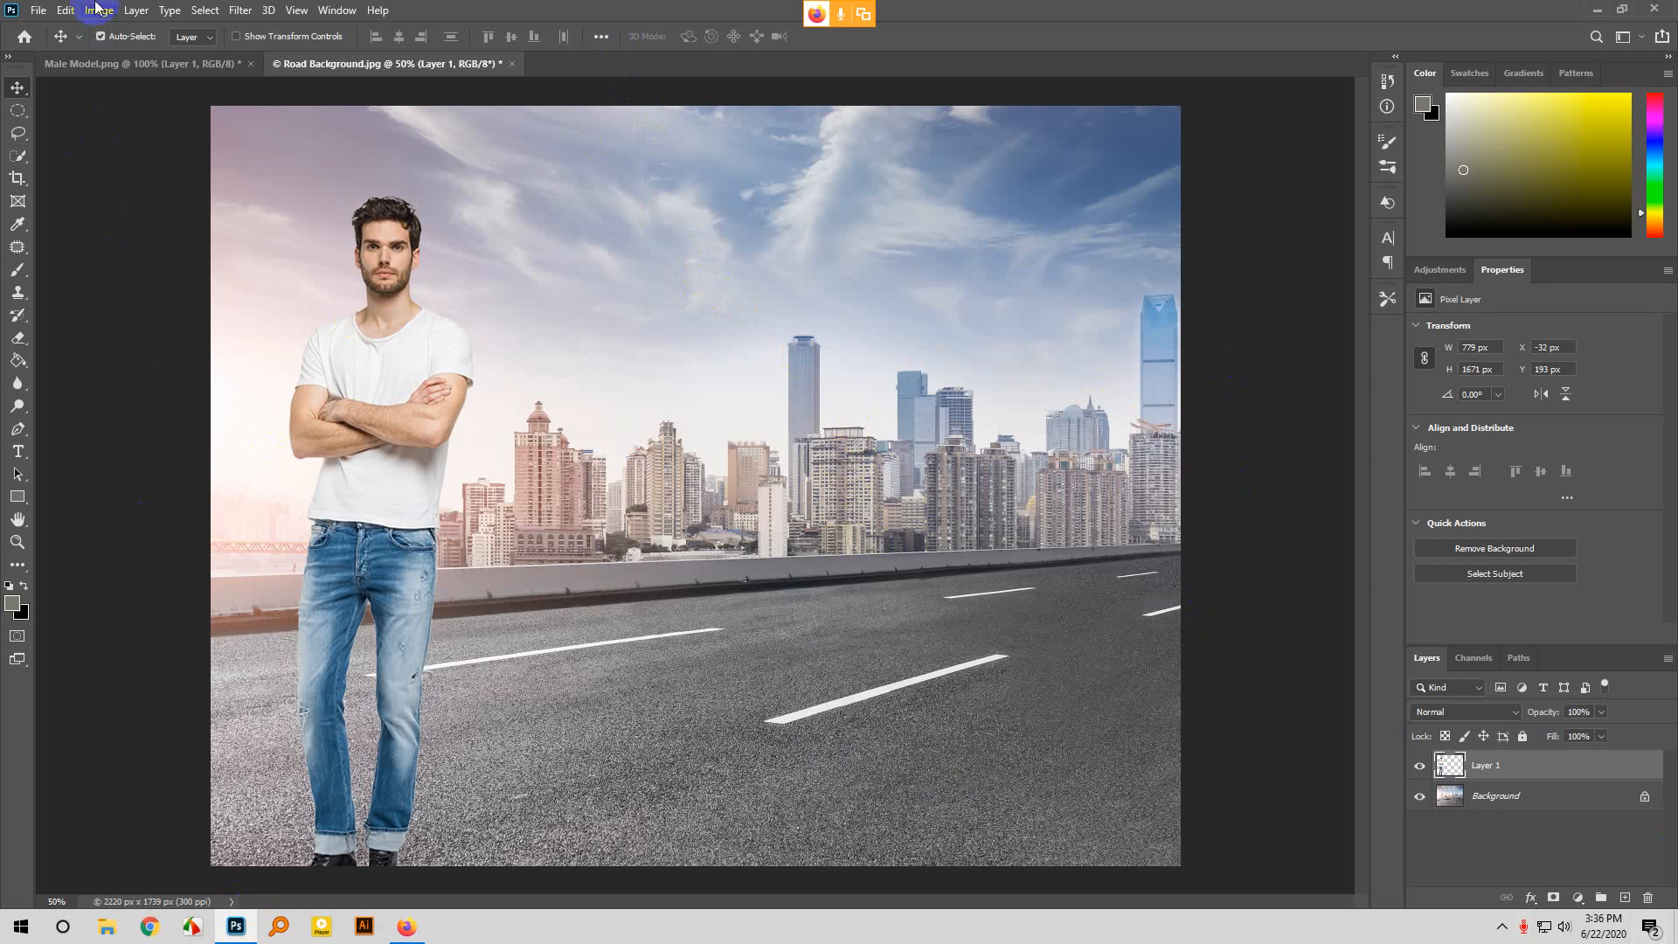
pyautogui.click(98, 11)
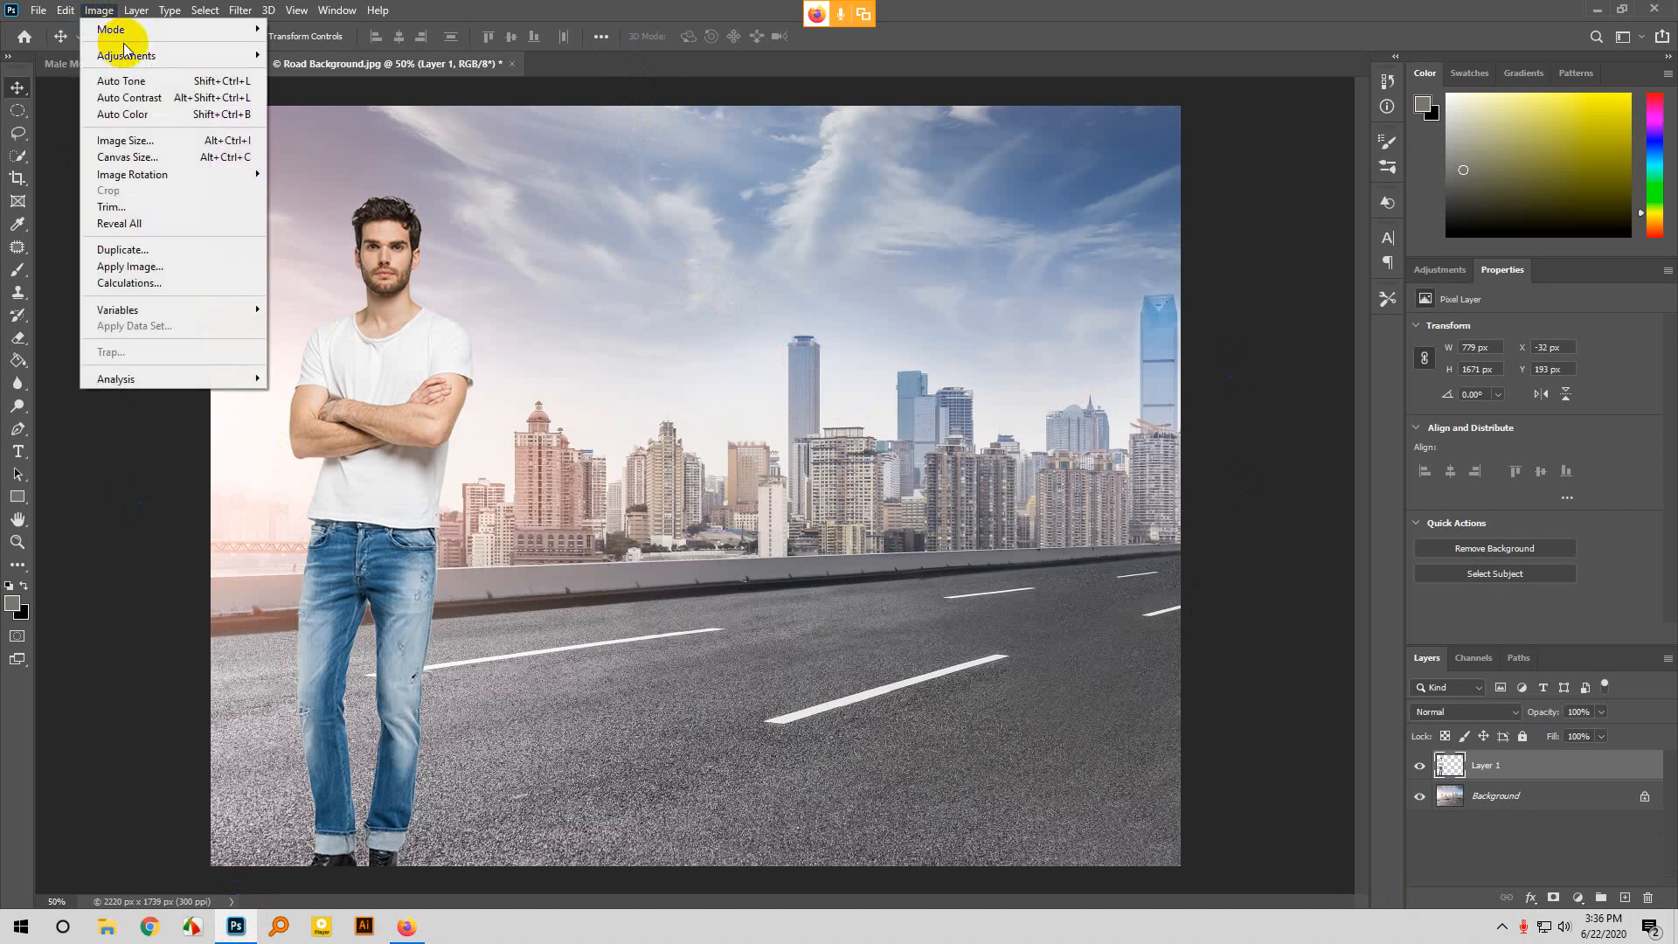
pyautogui.moveTo(130, 58)
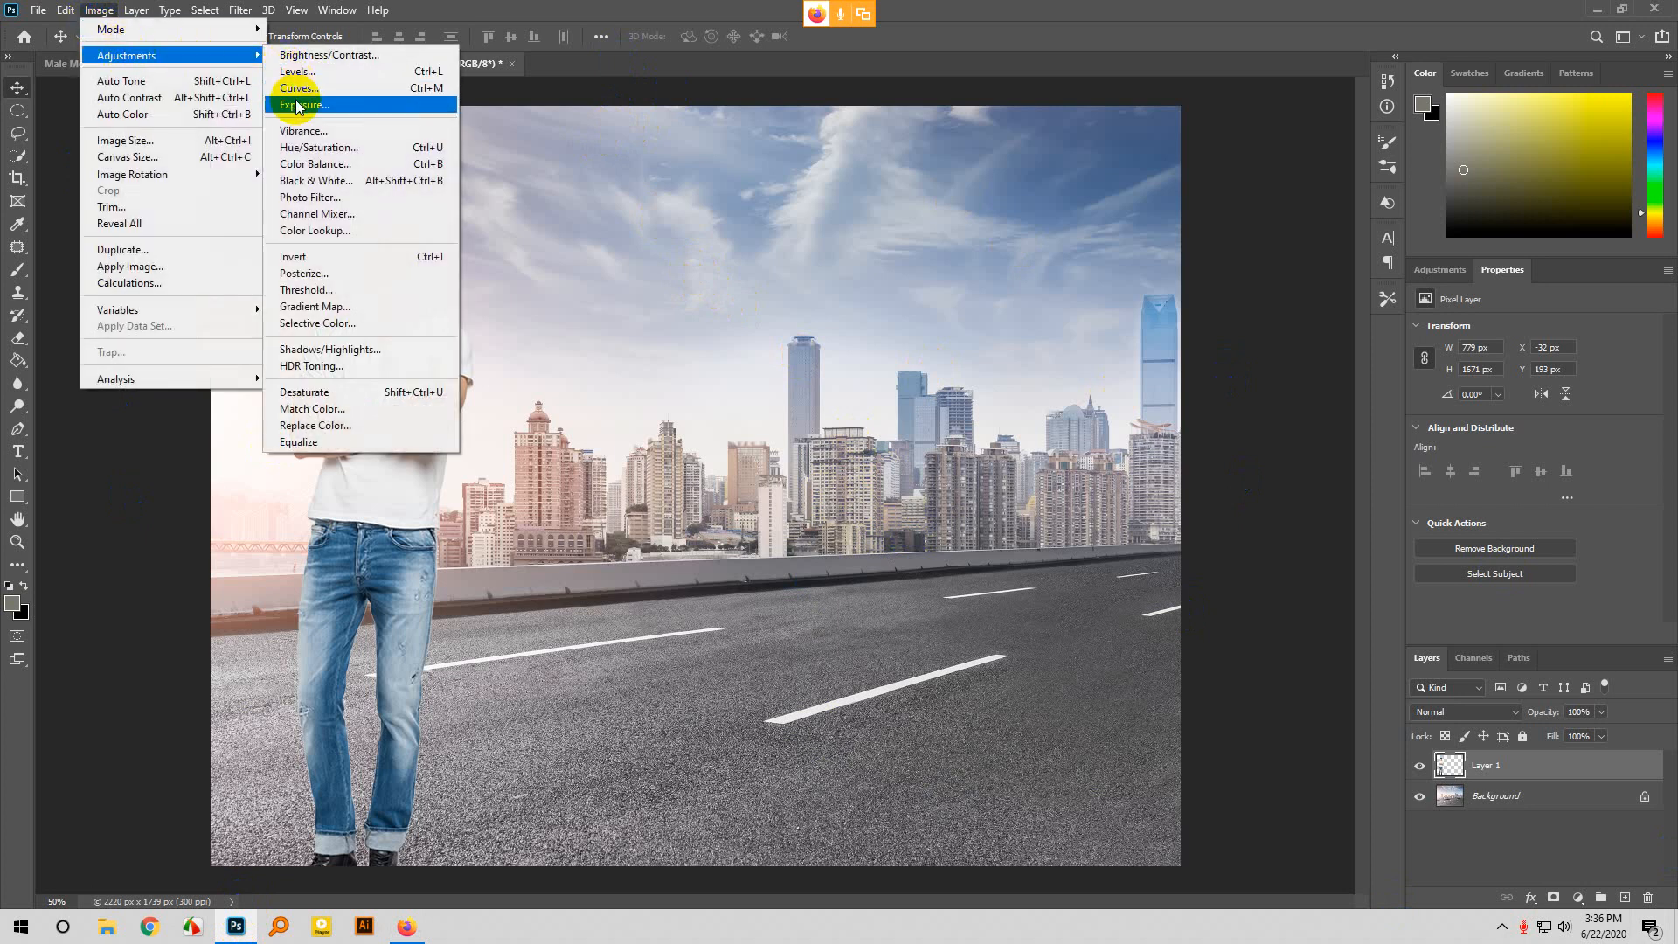
pyautogui.click(927, 573)
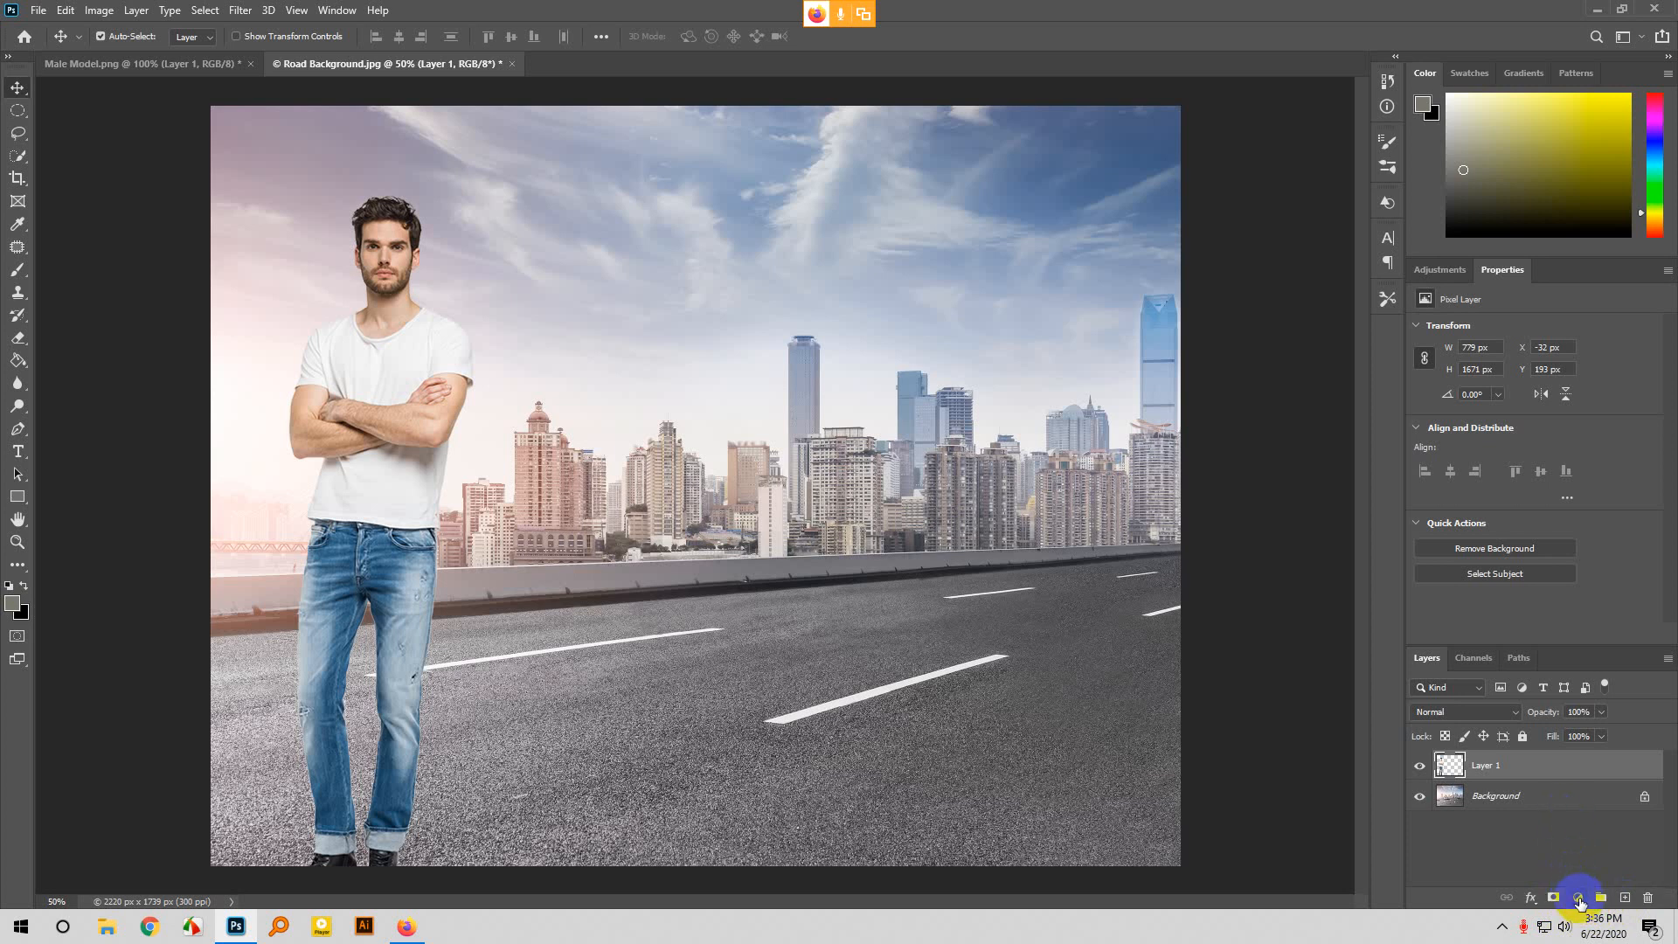
pyautogui.click(1579, 899)
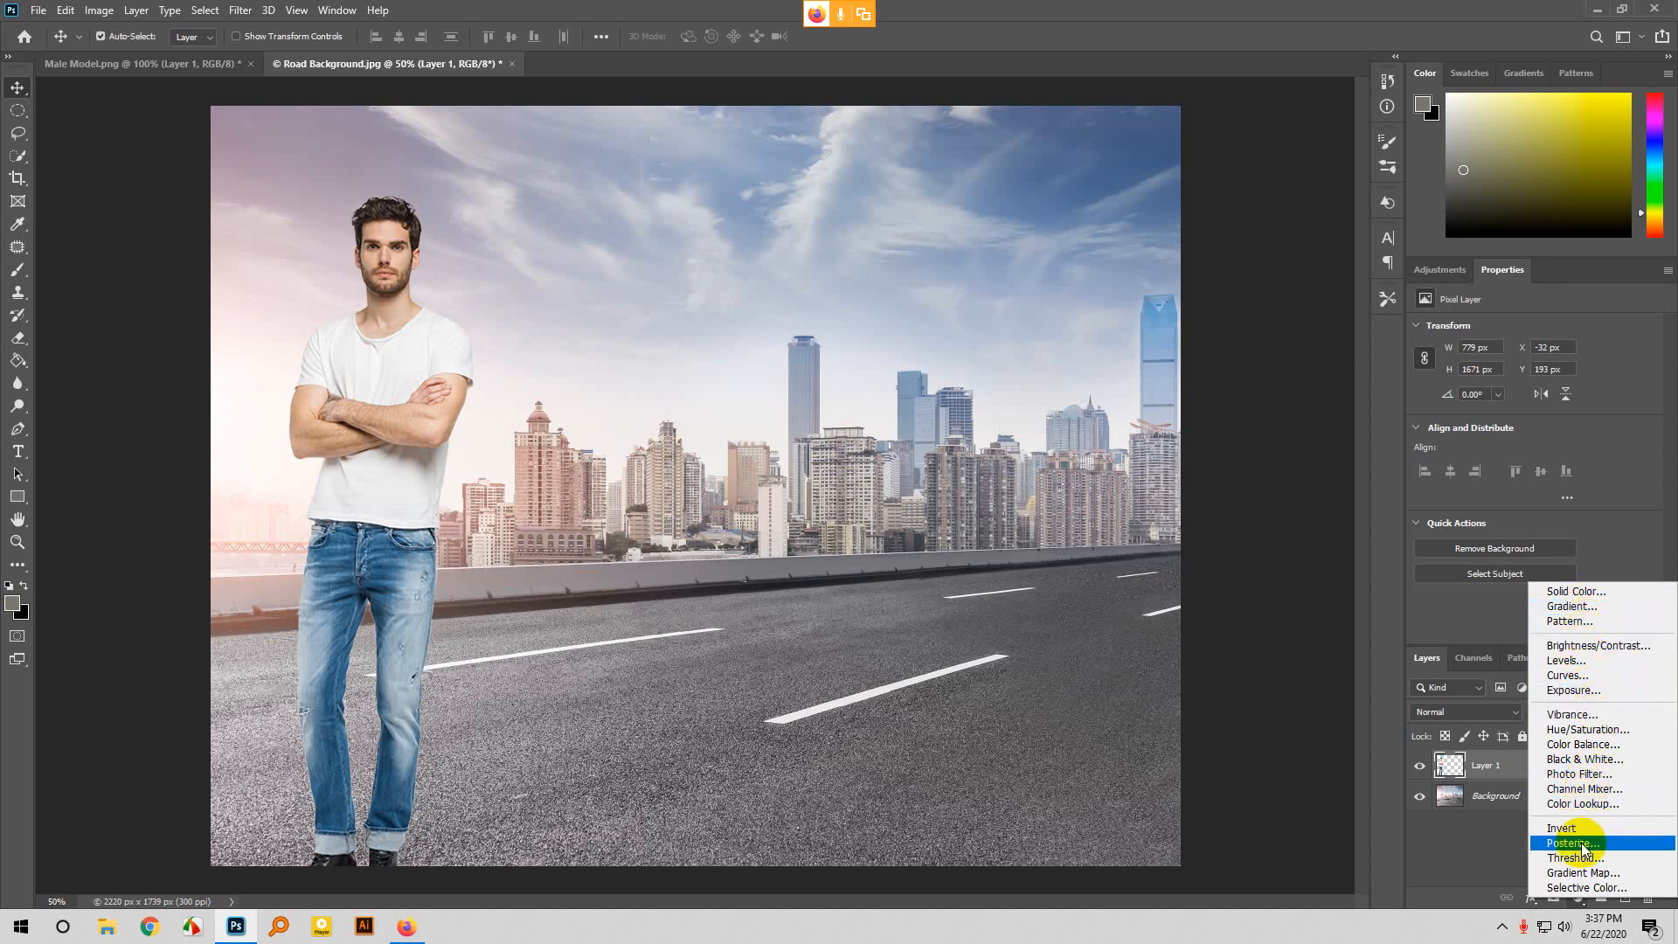
pyautogui.click(1586, 606)
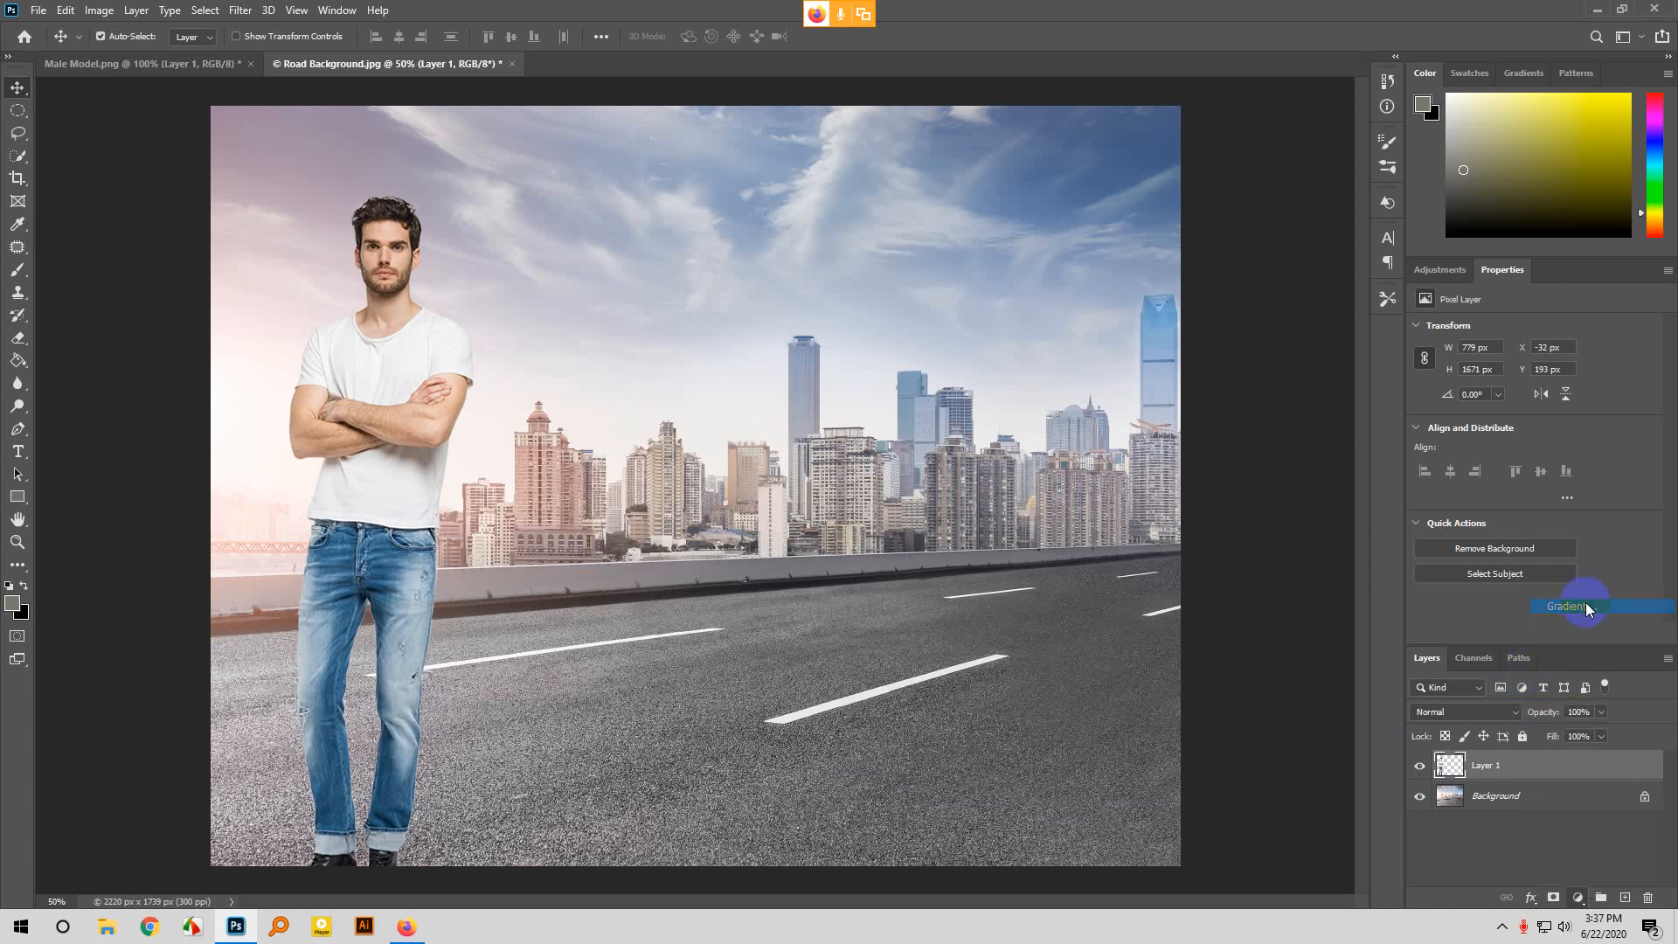
pyautogui.click(1279, 354)
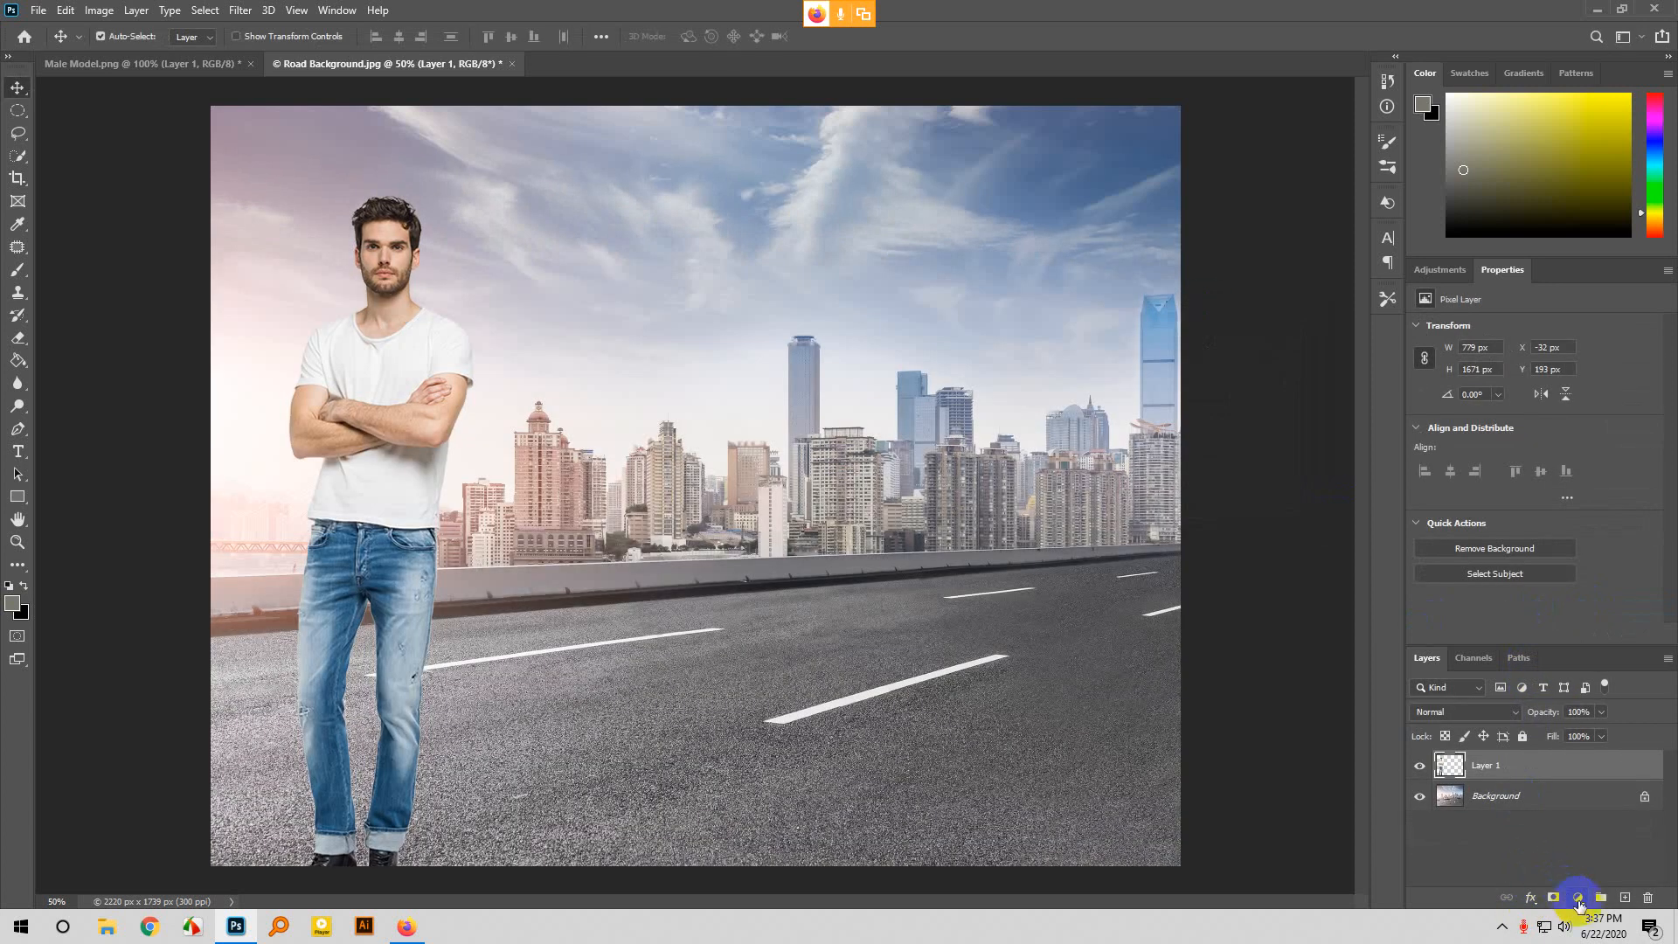
# Add a Solid Color fill layer above the male model layer in dark green #003c25.
pyautogui.click(1579, 897)
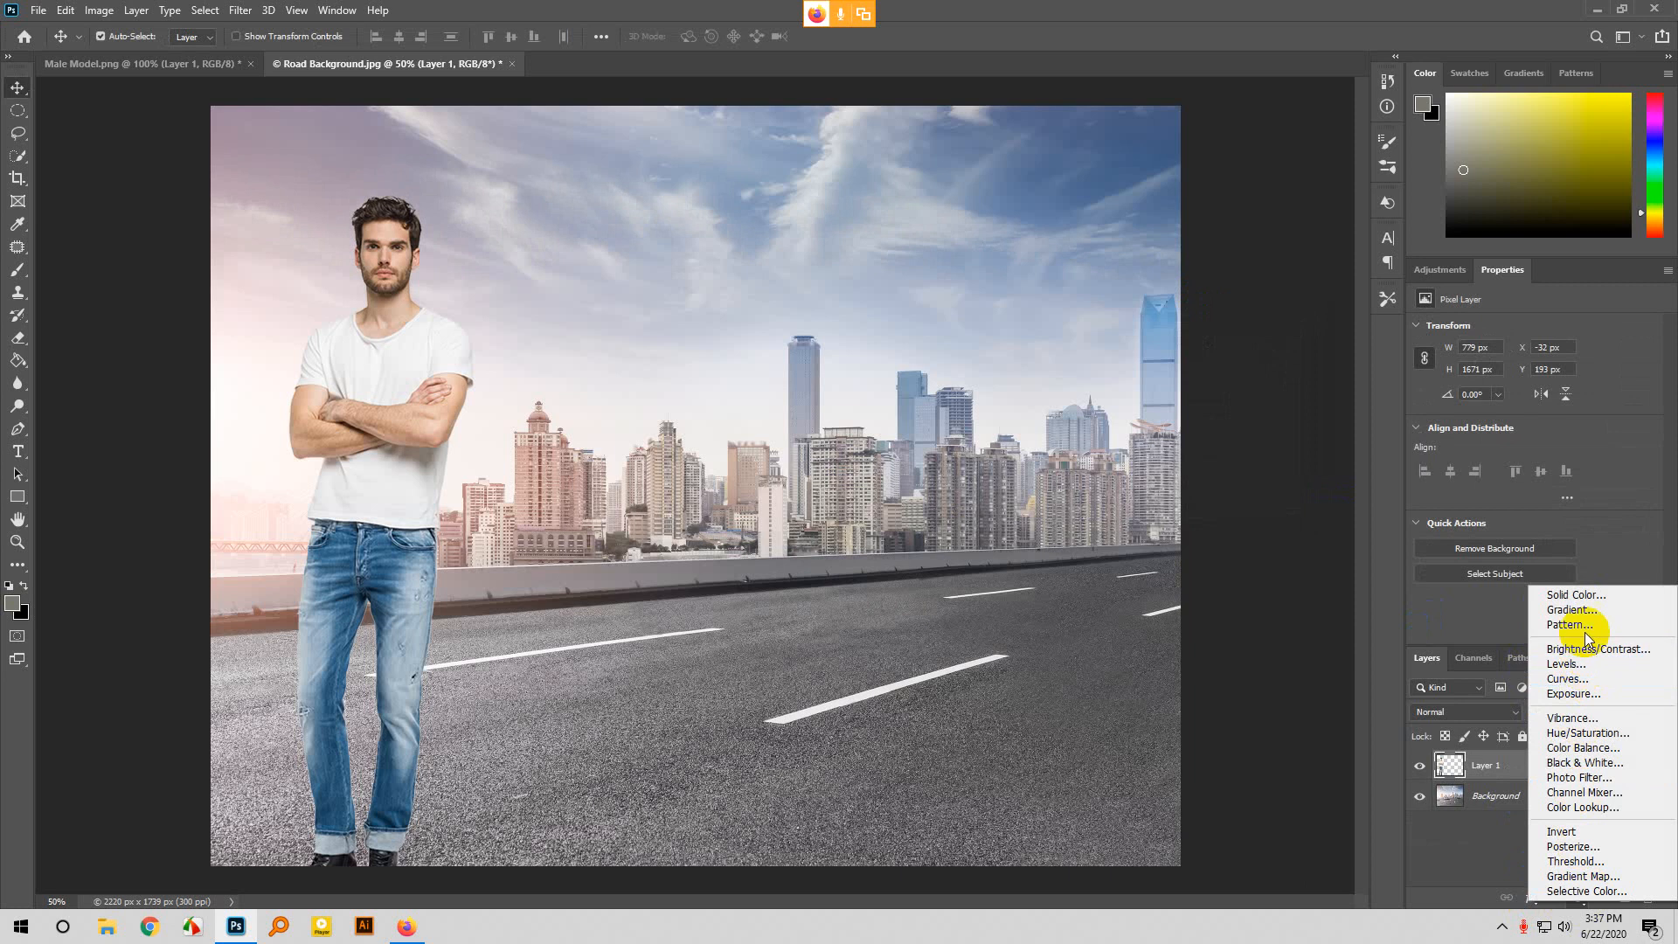
pyautogui.click(1584, 596)
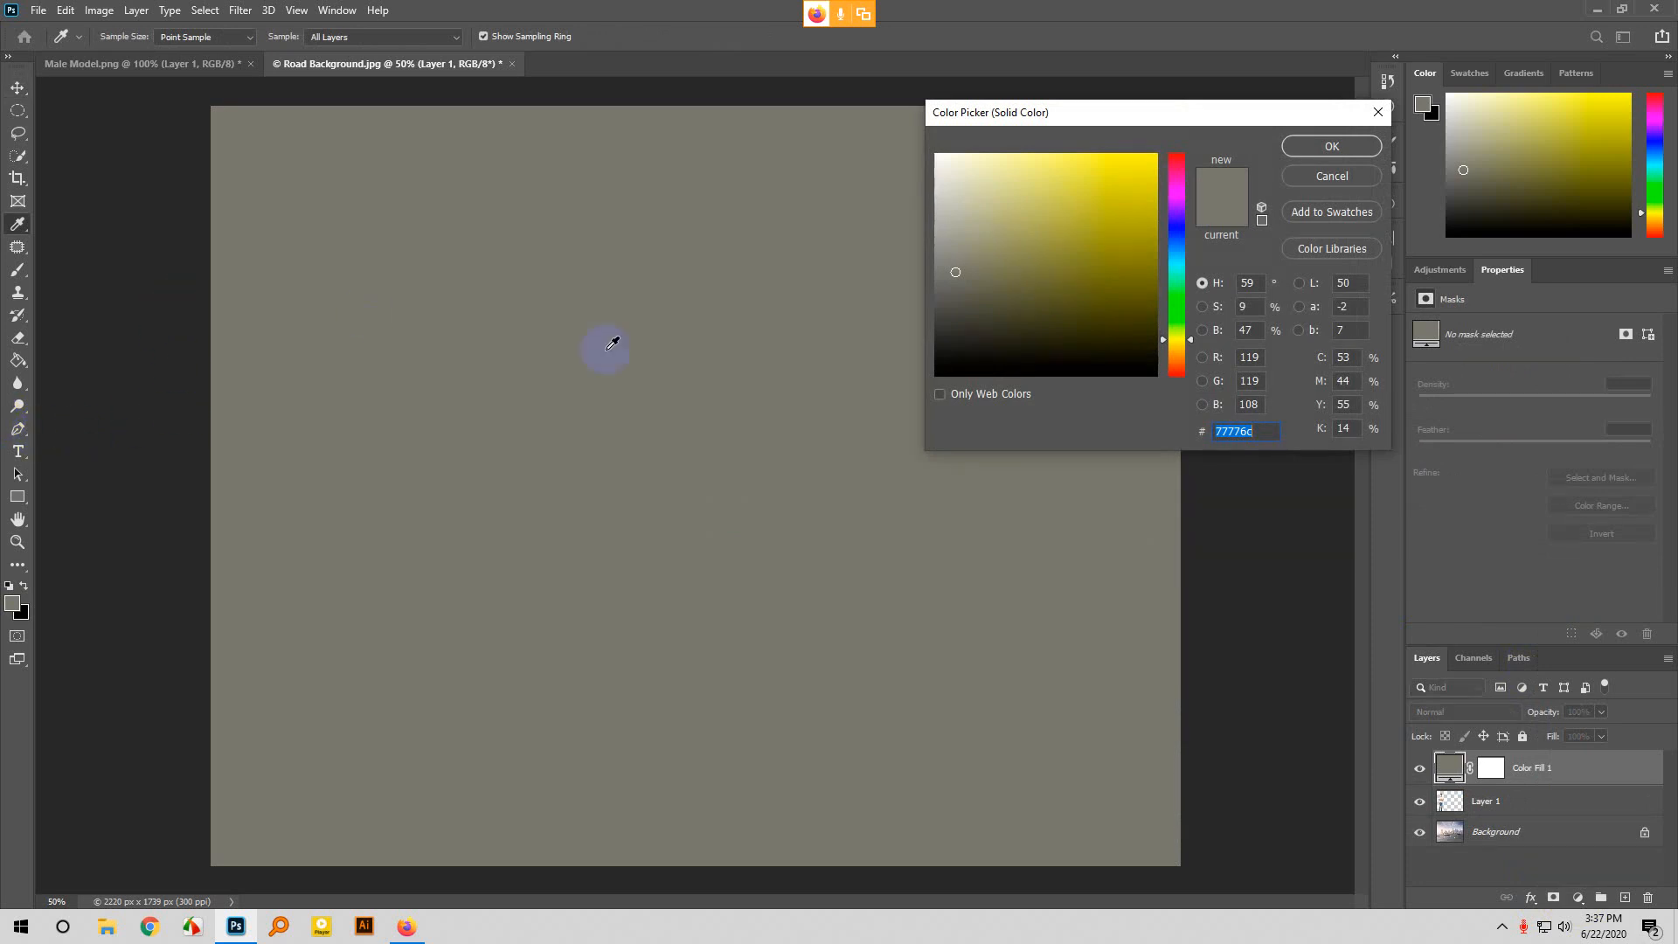
pyautogui.moveTo(1122, 242)
pyautogui.mouseDown()
pyautogui.moveTo(1098, 240)
pyautogui.moveTo(1094, 172)
pyautogui.moveTo(997, 195)
pyautogui.moveTo(1062, 281)
pyautogui.moveTo(1116, 251)
pyautogui.moveTo(1159, 350)
pyautogui.moveTo(1128, 382)
pyautogui.moveTo(1110, 329)
pyautogui.moveTo(1125, 368)
pyautogui.moveTo(1169, 329)
pyautogui.moveTo(1177, 302)
pyautogui.moveTo(1151, 311)
pyautogui.moveTo(1187, 229)
pyautogui.mouseUp()
pyautogui.click(1136, 307)
pyautogui.moveTo(1137, 293)
pyautogui.mouseDown()
pyautogui.moveTo(1113, 213)
pyautogui.moveTo(1084, 188)
pyautogui.moveTo(1103, 253)
pyautogui.moveTo(1076, 187)
pyautogui.moveTo(1049, 251)
pyautogui.mouseUp()
pyautogui.moveTo(1187, 229); pyautogui.dragTo(1190, 258)
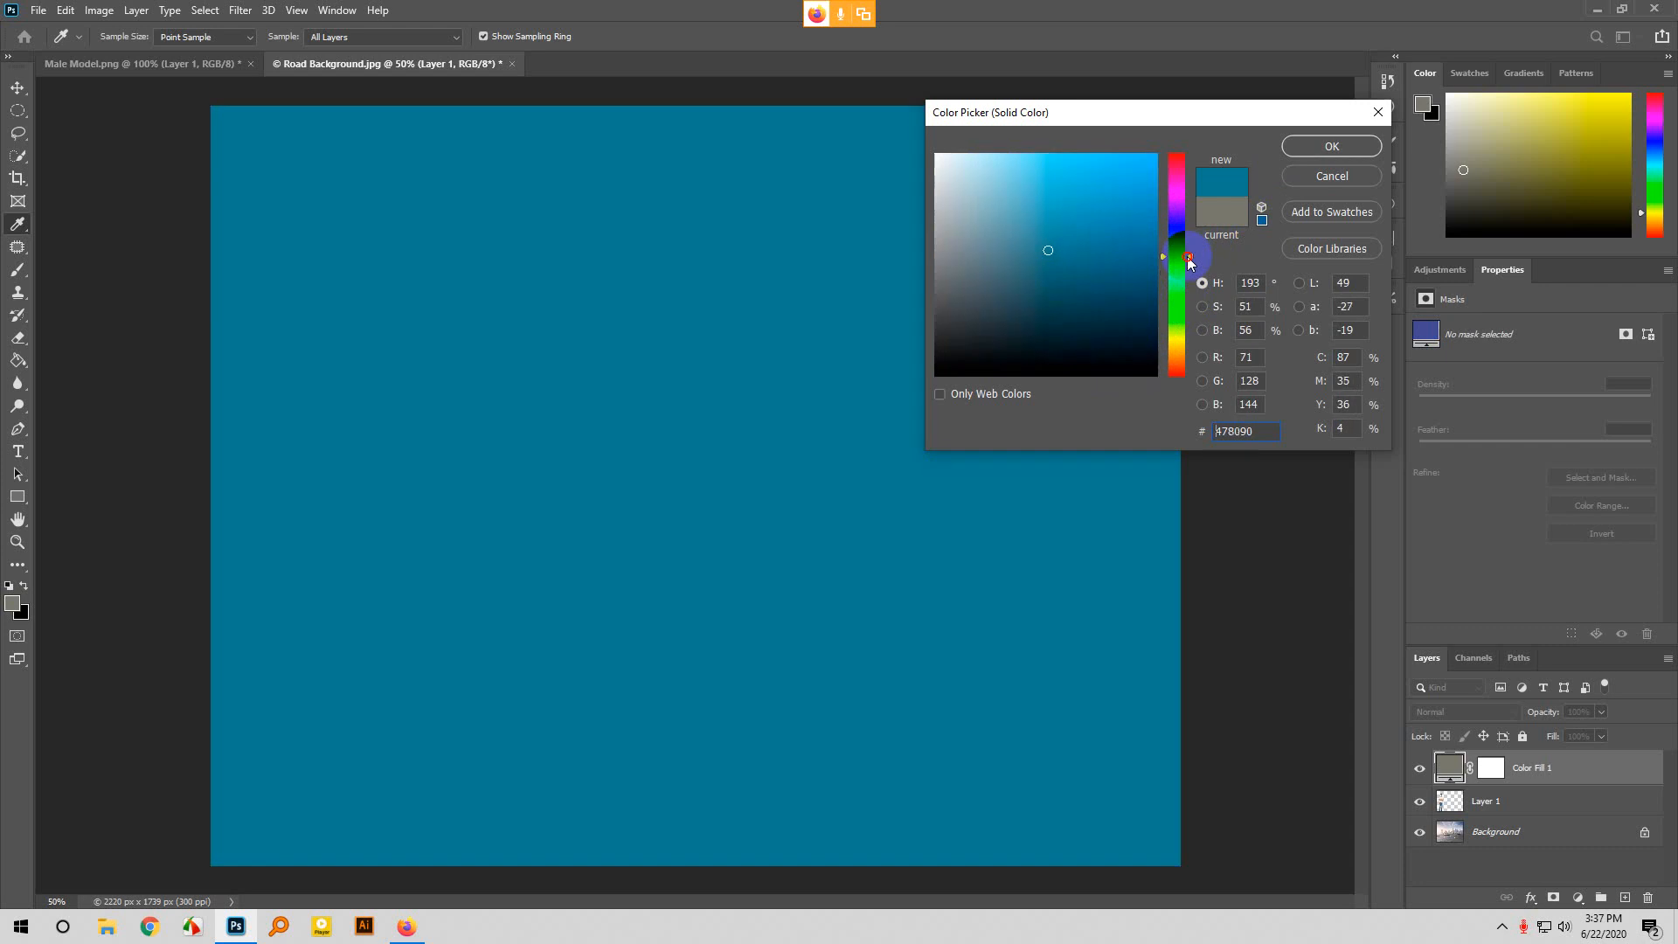
pyautogui.moveTo(1135, 325)
pyautogui.mouseDown()
pyautogui.moveTo(1128, 290)
pyautogui.moveTo(1180, 270)
pyautogui.moveTo(1194, 288)
pyautogui.moveTo(1171, 341)
pyautogui.moveTo(1177, 279)
pyautogui.moveTo(1148, 308)
pyautogui.moveTo(1159, 326)
pyautogui.mouseUp()
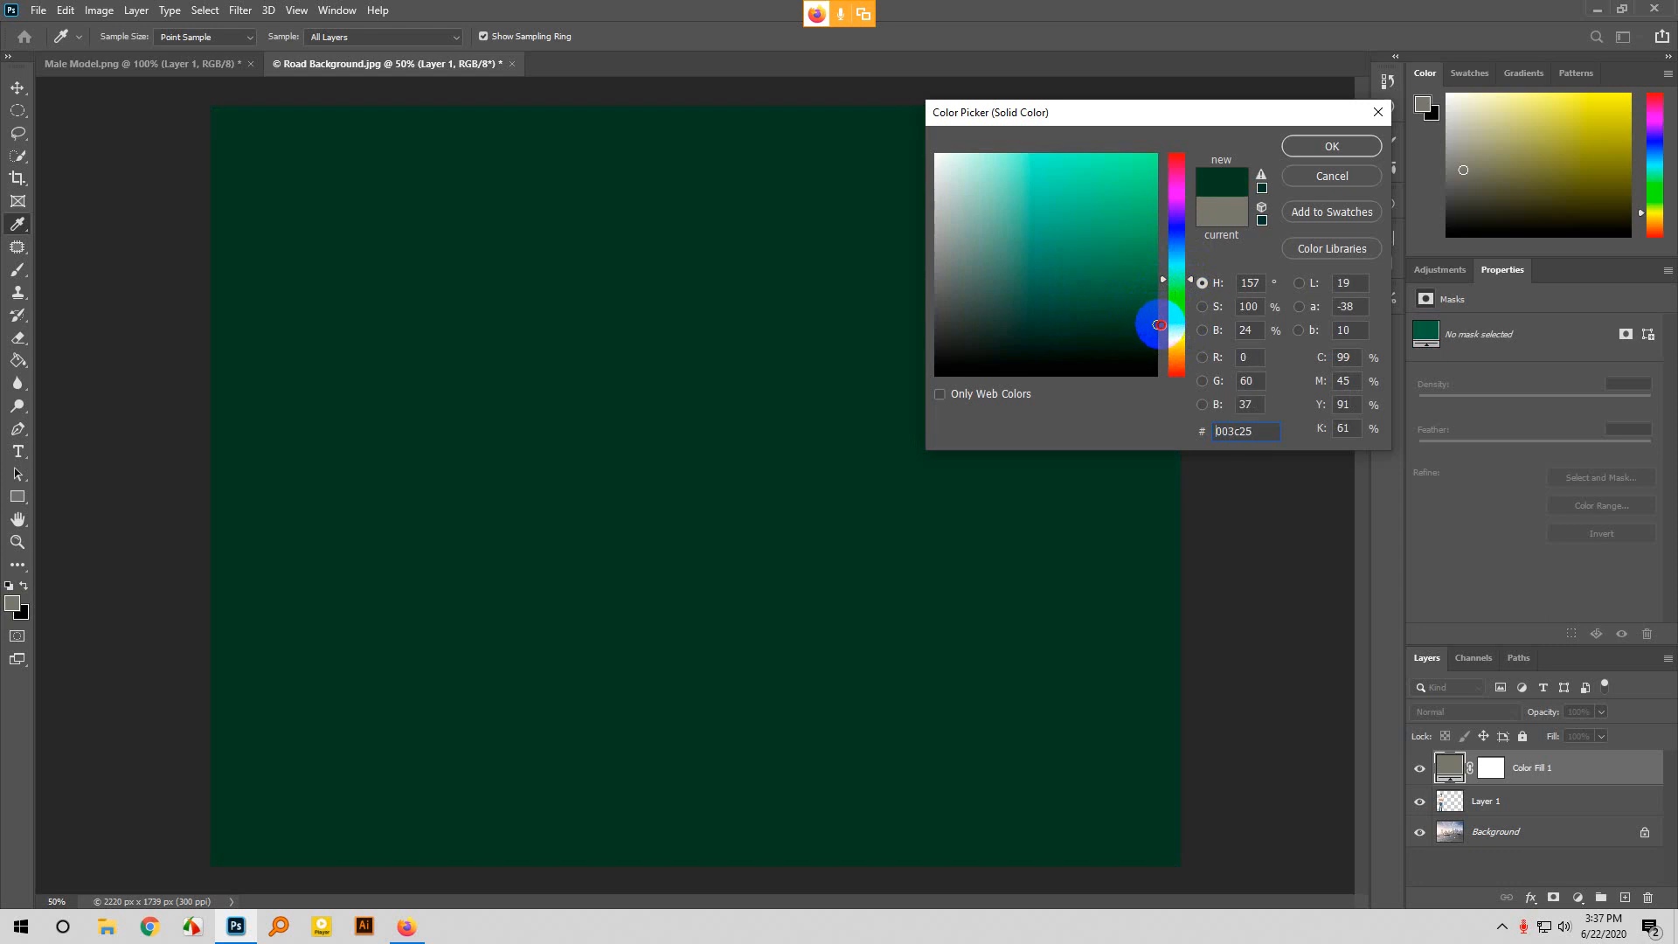
pyautogui.click(1352, 151)
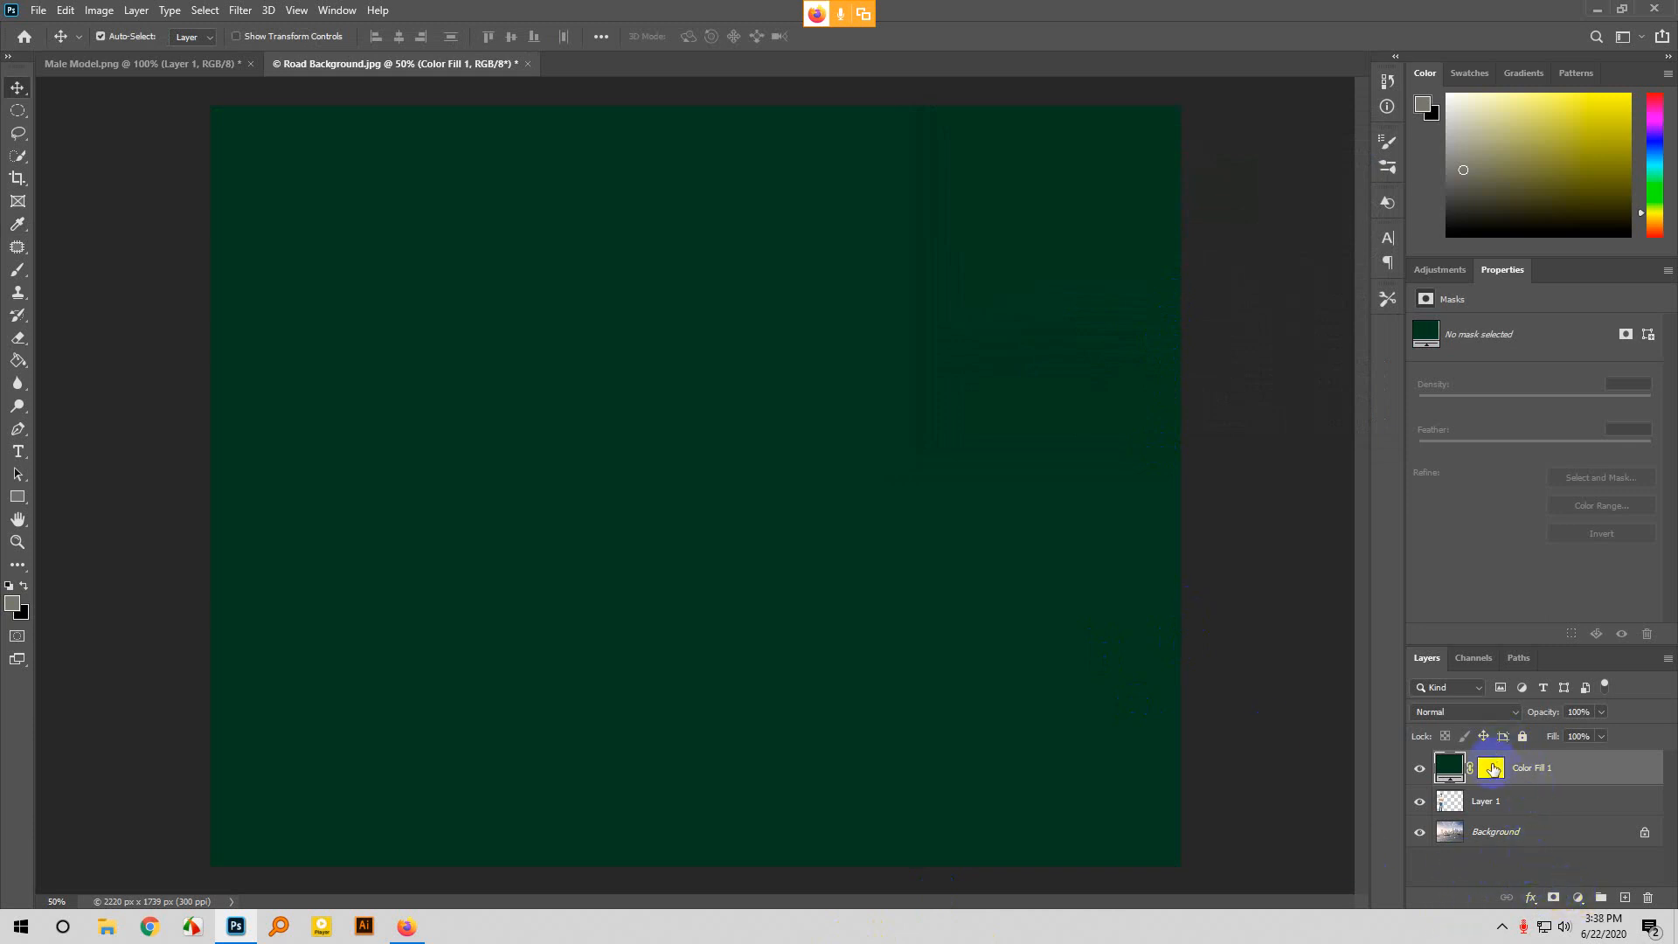
# Move the male model layer above the dark green fill layer in the layer stack.
pyautogui.click(107, 12)
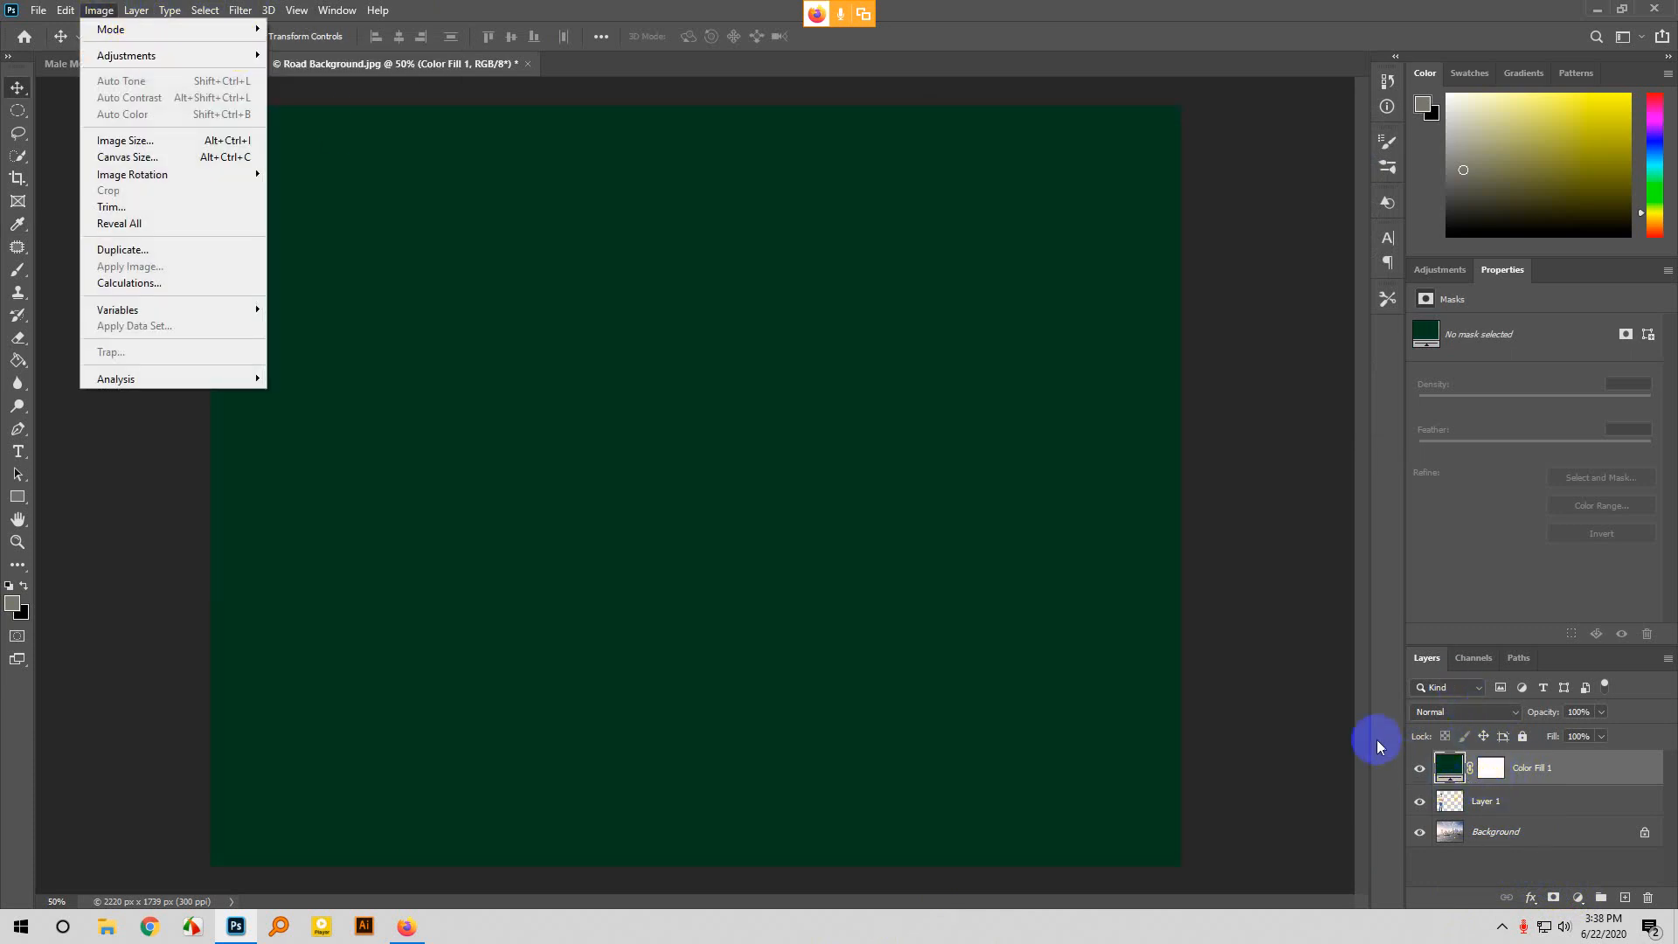
pyautogui.click(1314, 716)
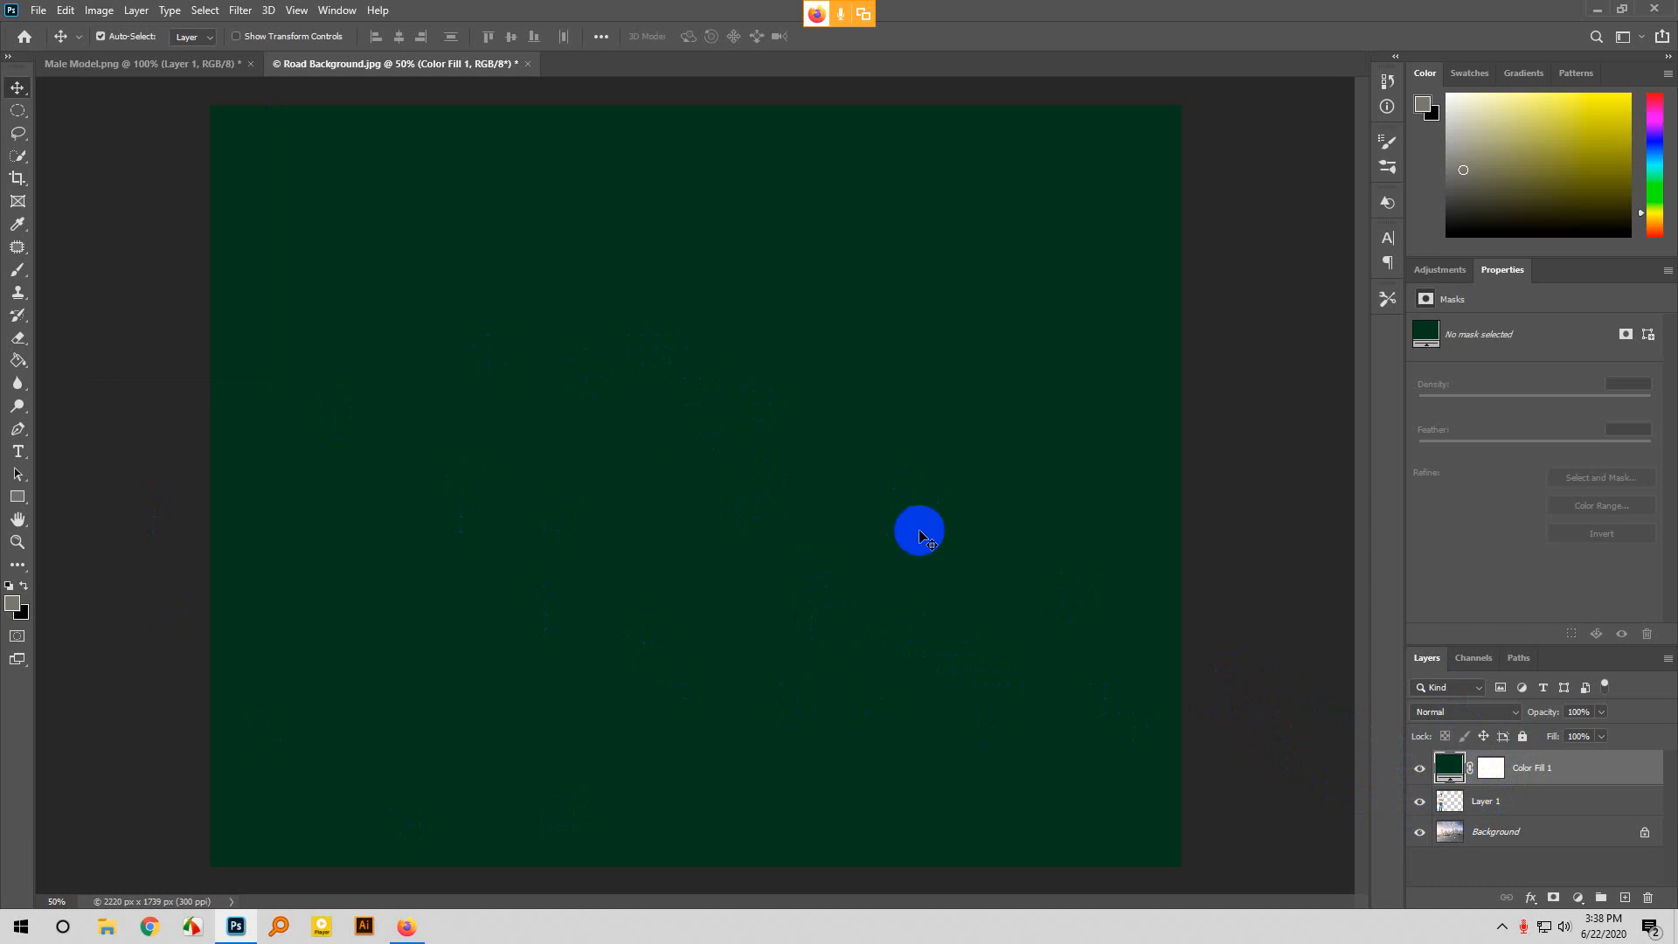
pyautogui.moveTo(1484, 802); pyautogui.dragTo(1461, 761)
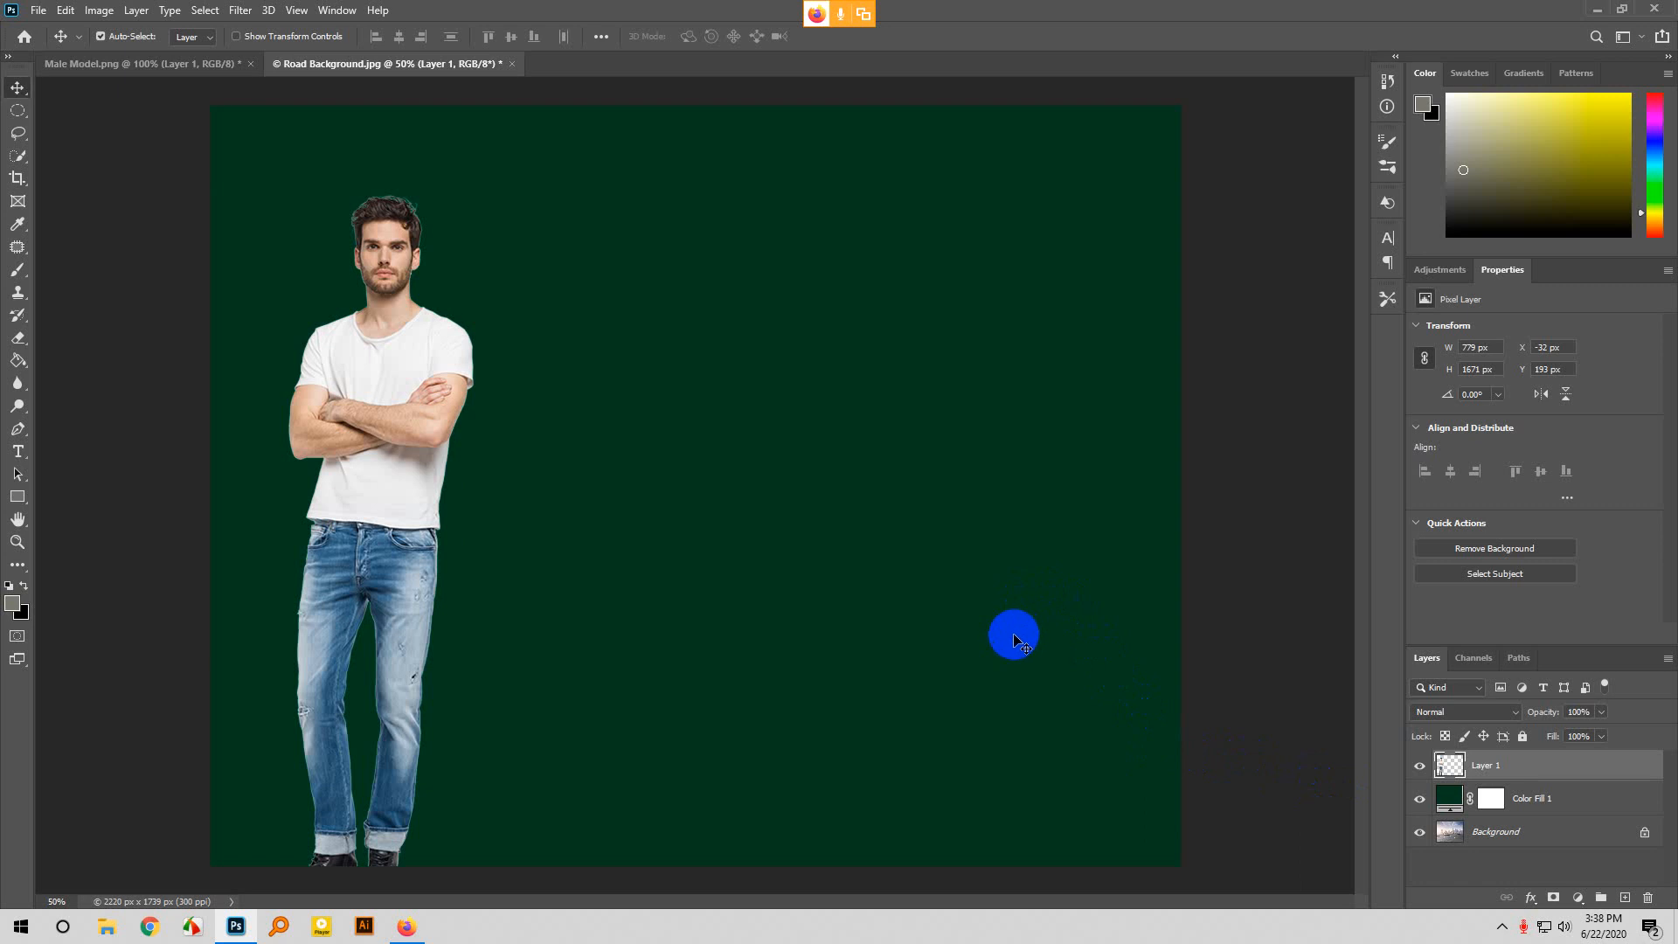
# Lower the opacity of the dark green fill layer to 41% so it tints the road background.
pyautogui.click(1445, 802)
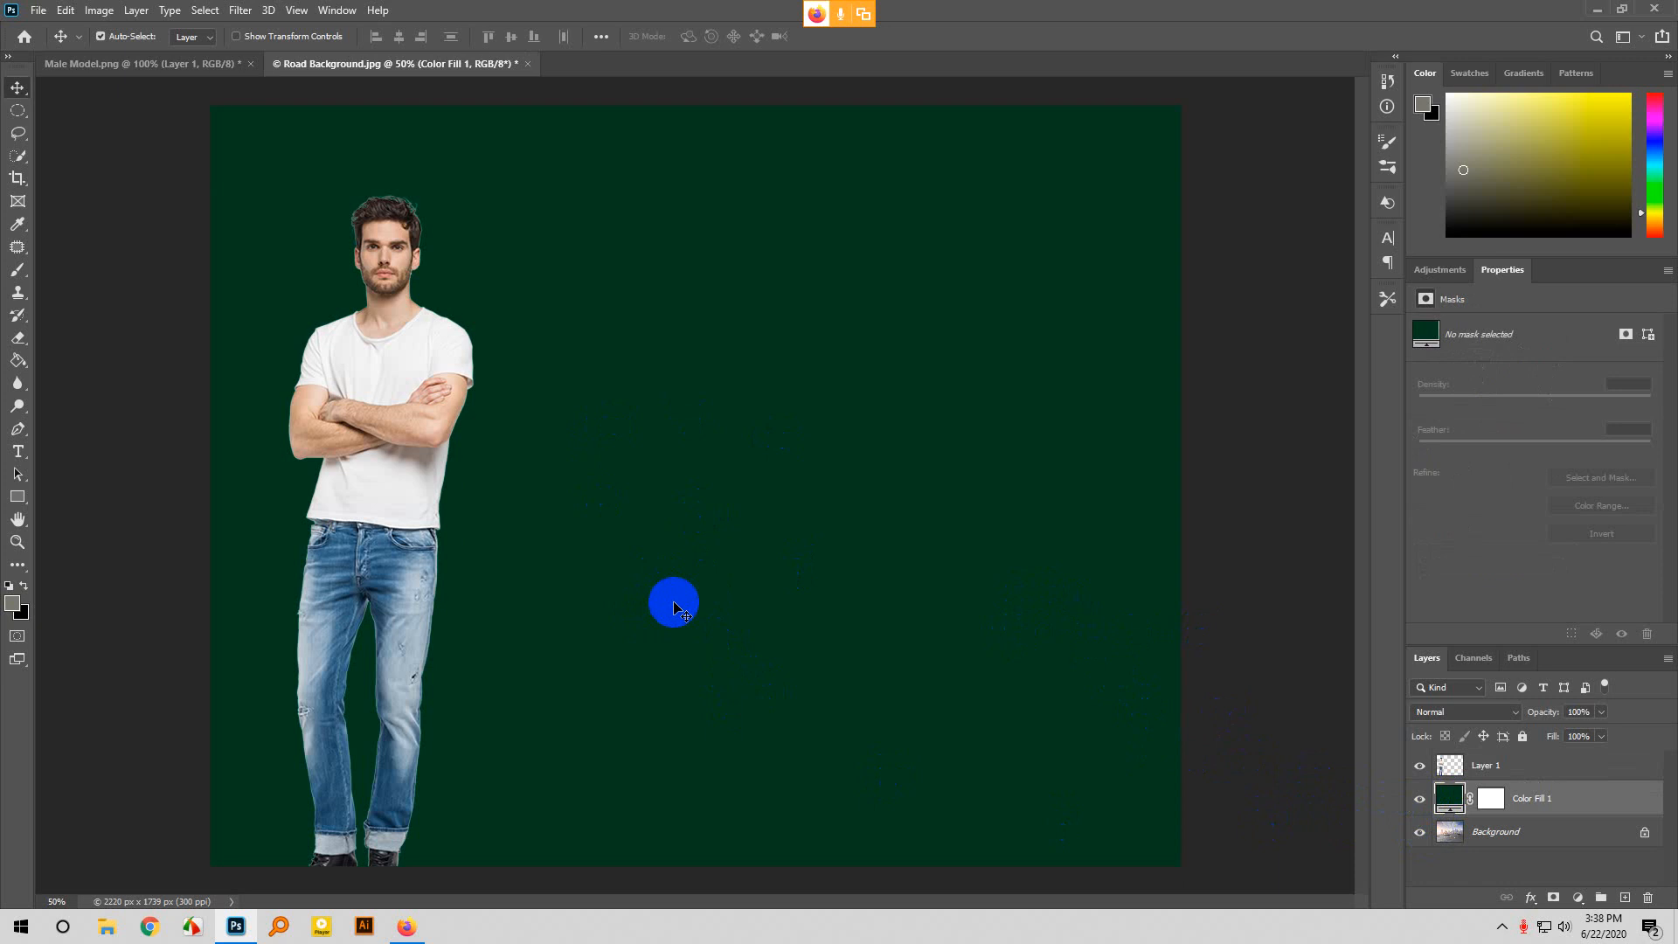
pyautogui.click(1604, 712)
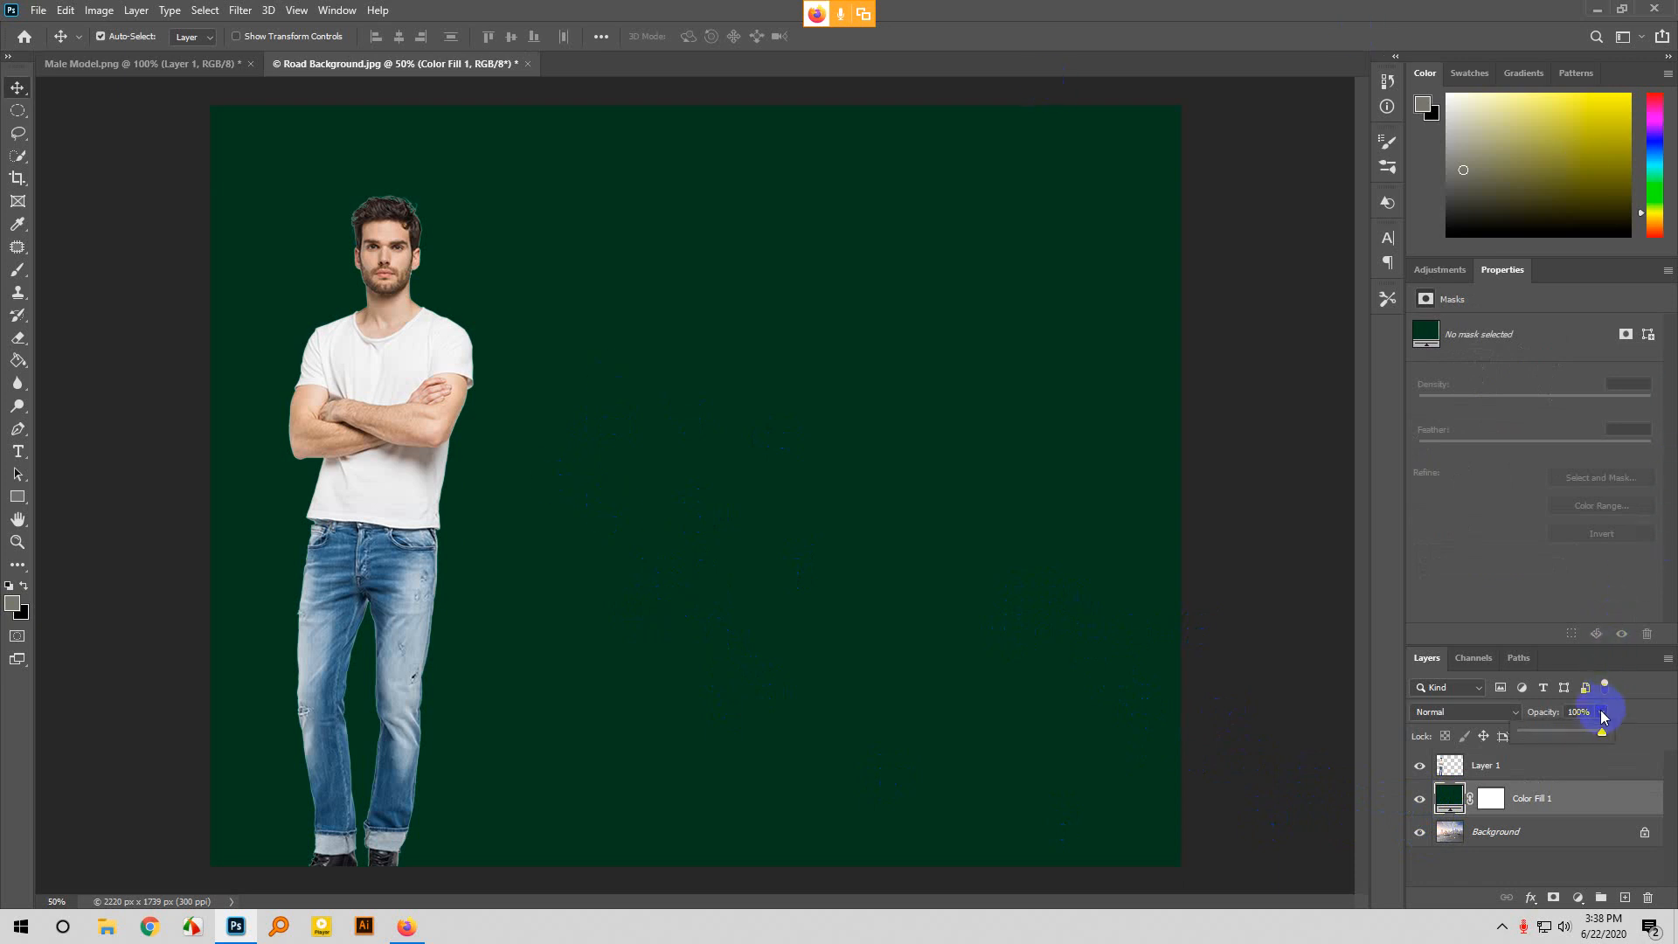
pyautogui.click(1546, 732)
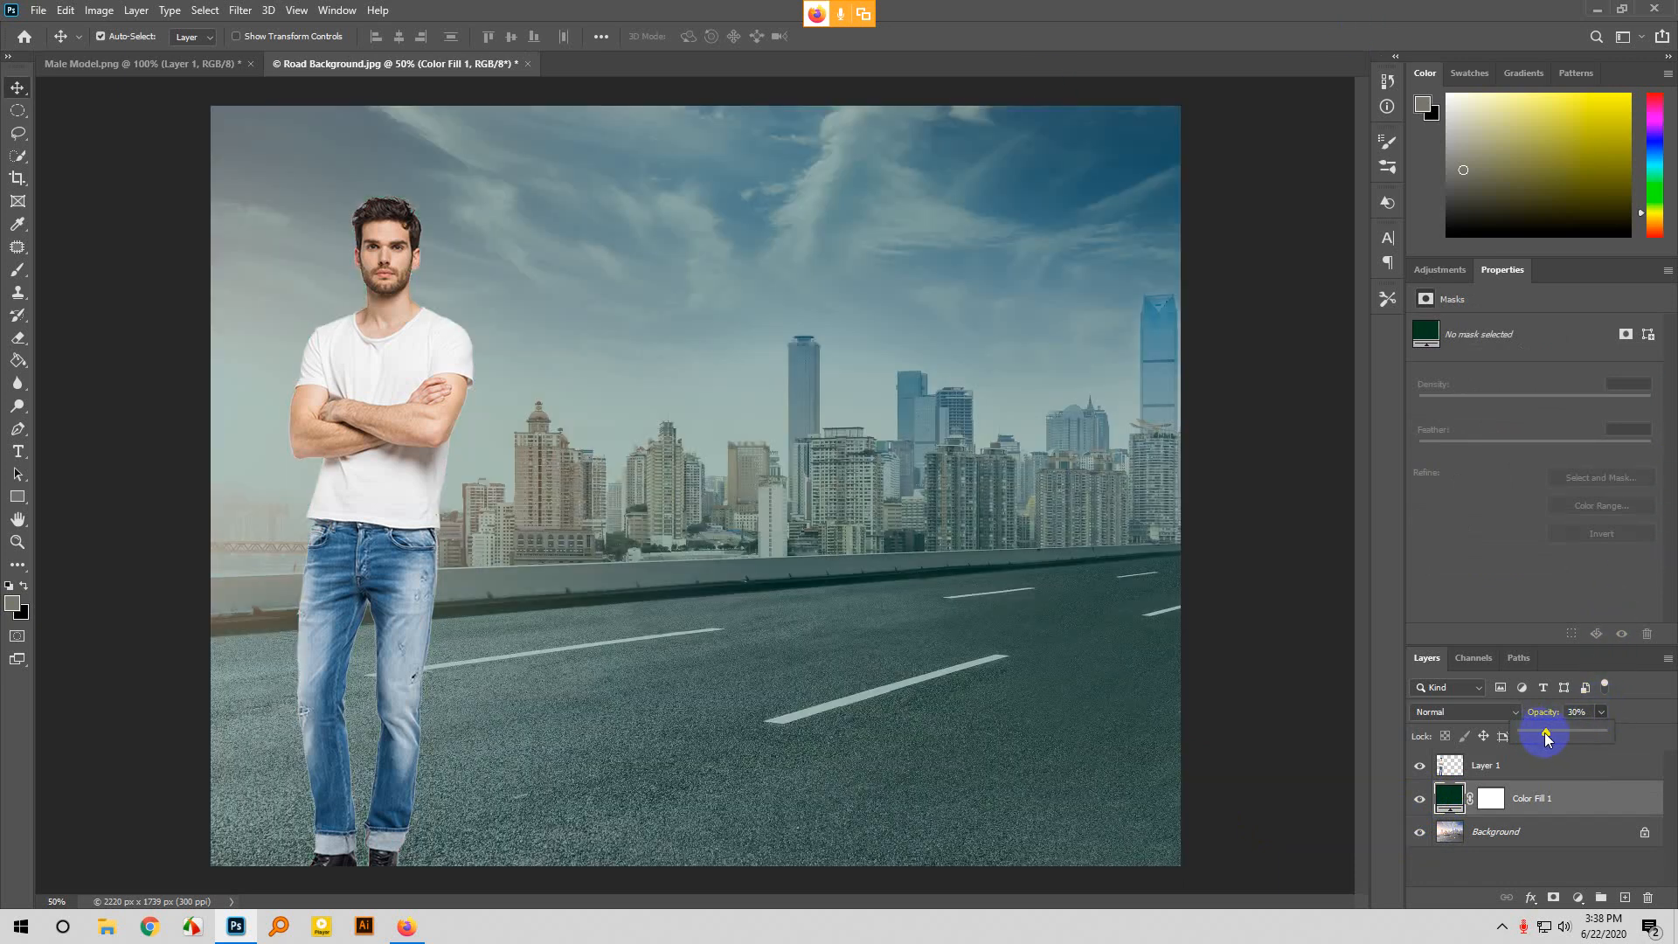
pyautogui.moveTo(1544, 739); pyautogui.dragTo(1557, 739)
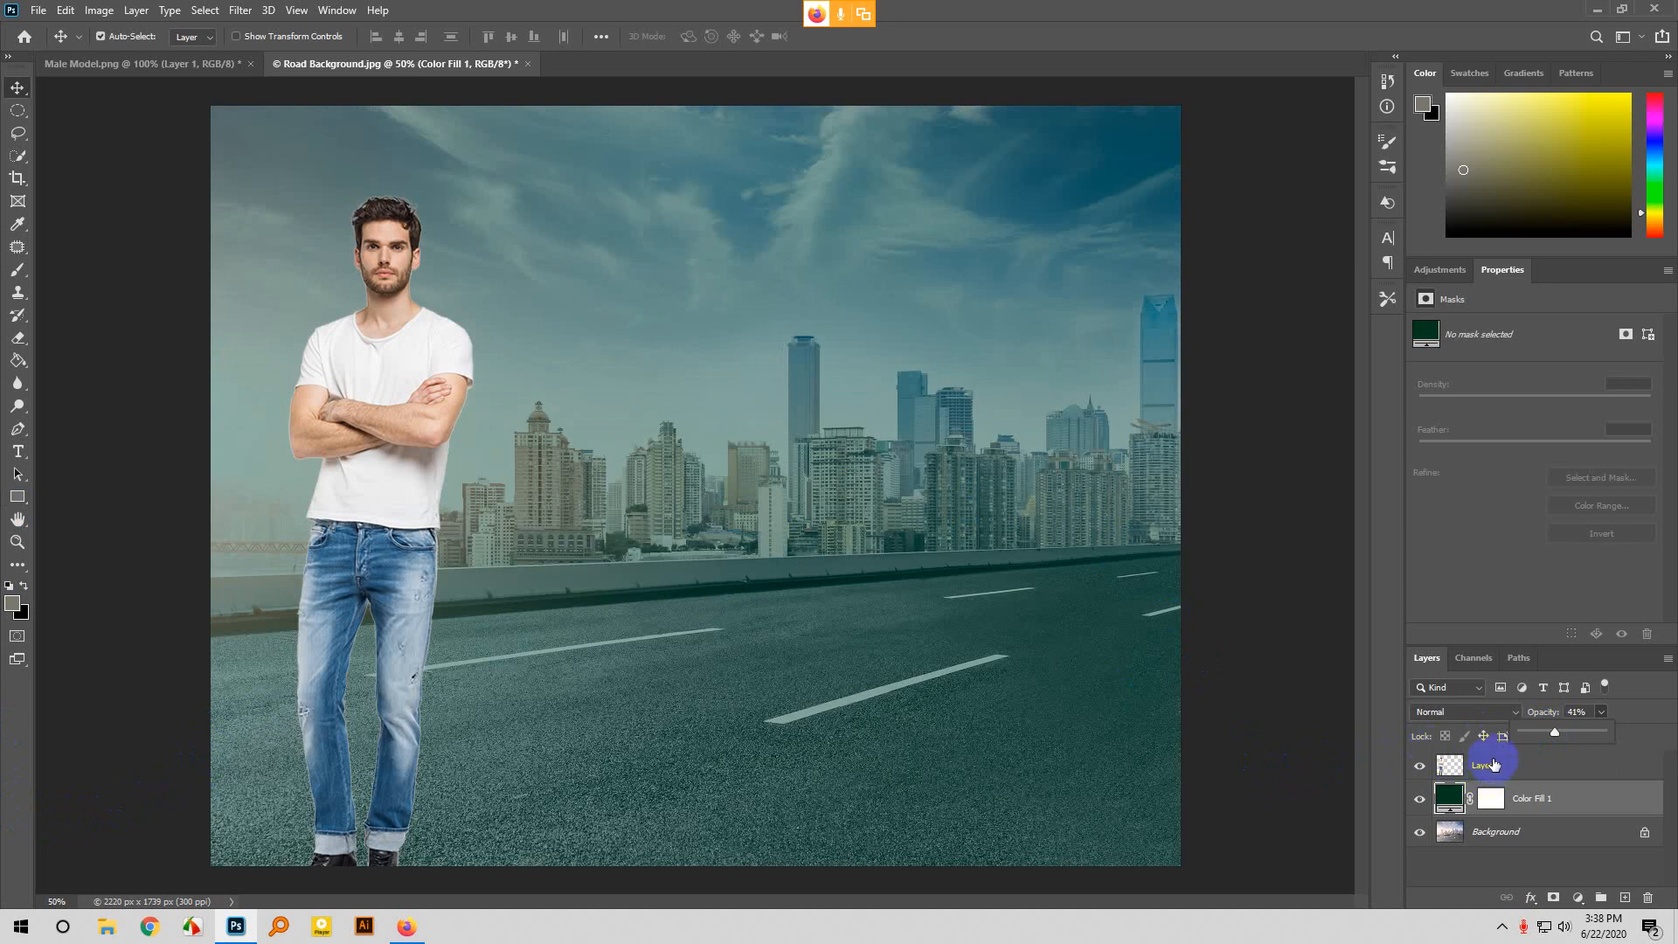
# Move the dark green fill layer above the male model layer and reduce its opacity to 32%.
pyautogui.moveTo(1492, 767)
pyautogui.mouseDown()
pyautogui.moveTo(1488, 801)
pyautogui.moveTo(1482, 764)
pyautogui.mouseUp()
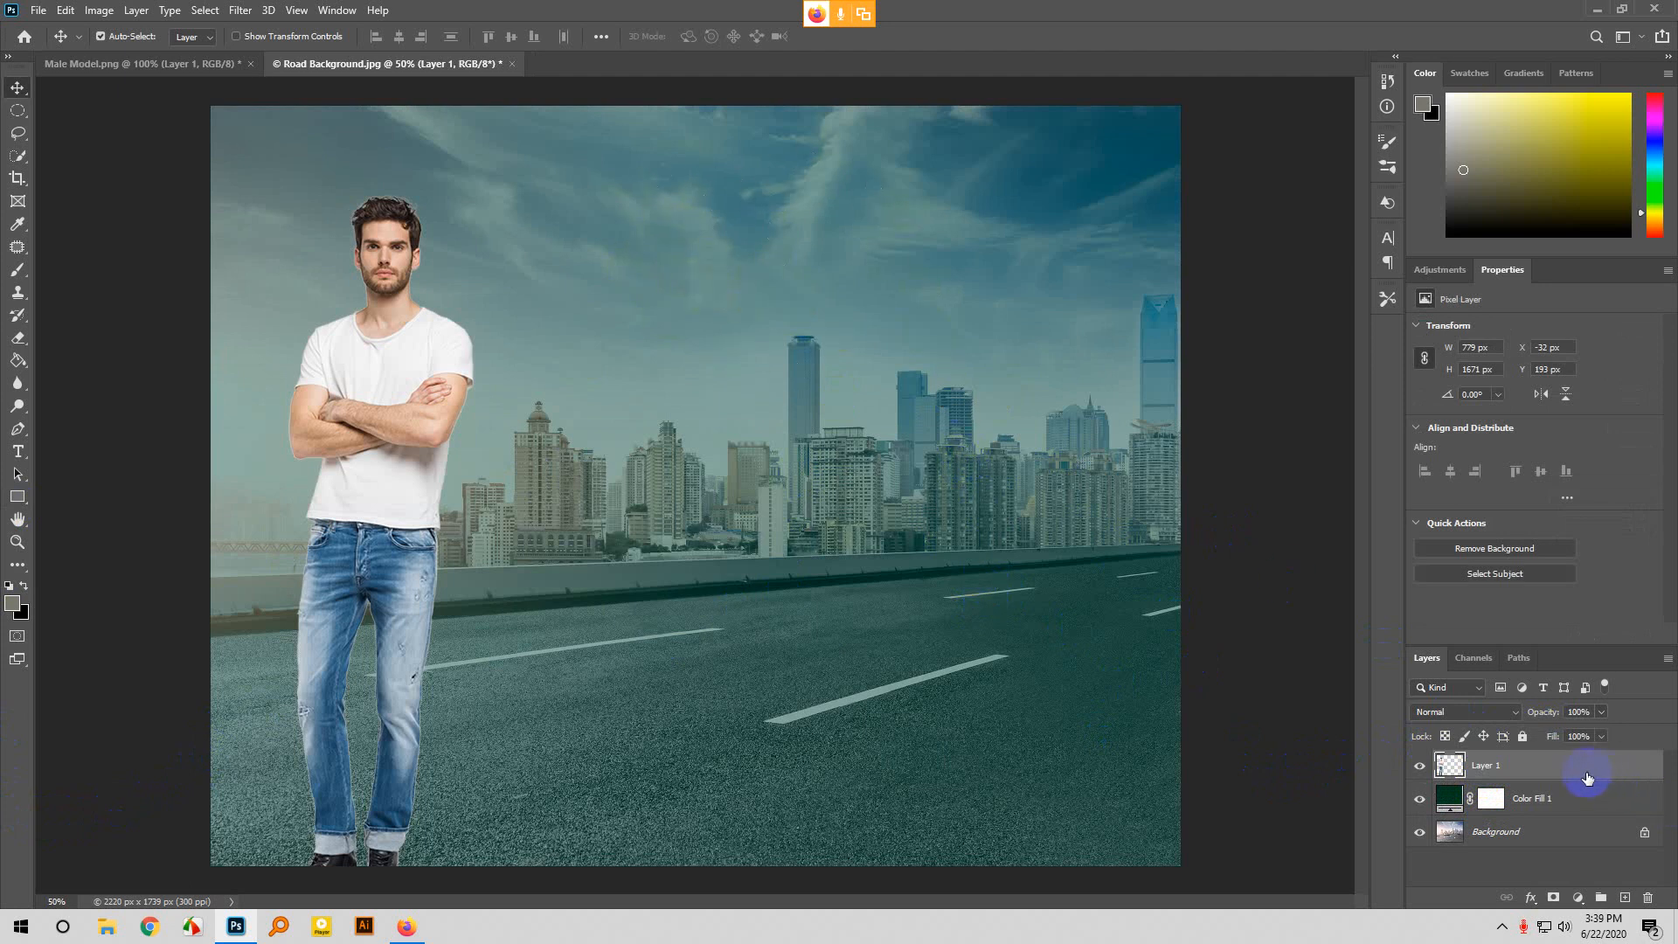
pyautogui.moveTo(1525, 768)
pyautogui.mouseDown()
pyautogui.moveTo(1530, 798)
pyautogui.moveTo(1508, 762)
pyautogui.mouseUp()
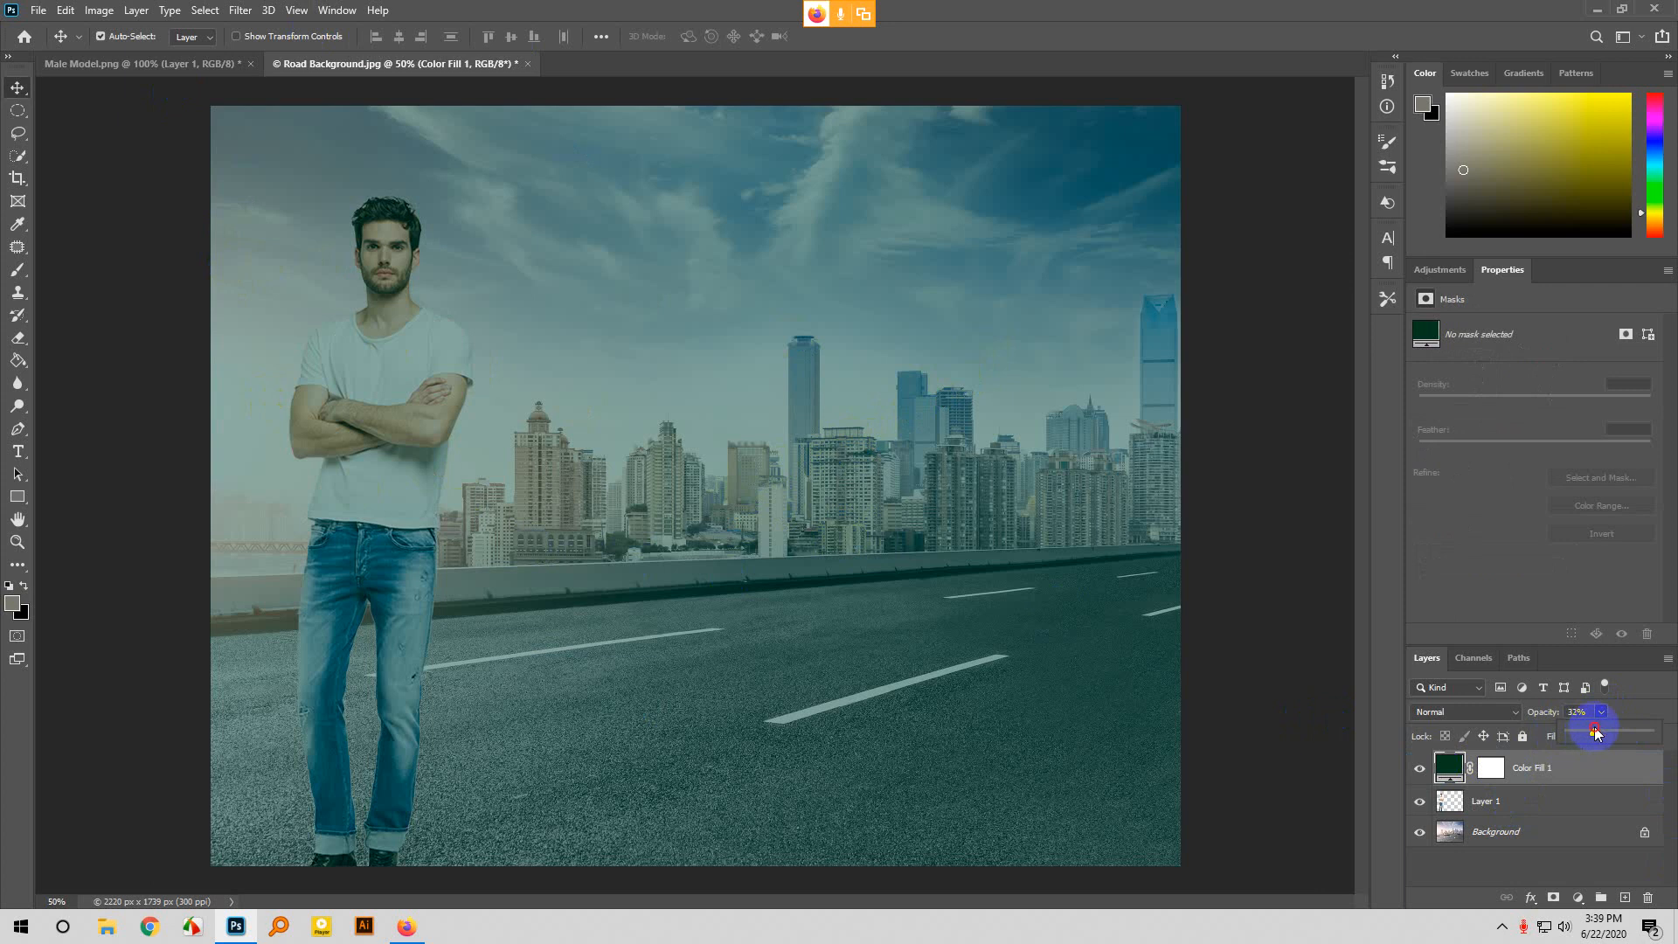
pyautogui.moveTo(1594, 733); pyautogui.dragTo(1591, 734)
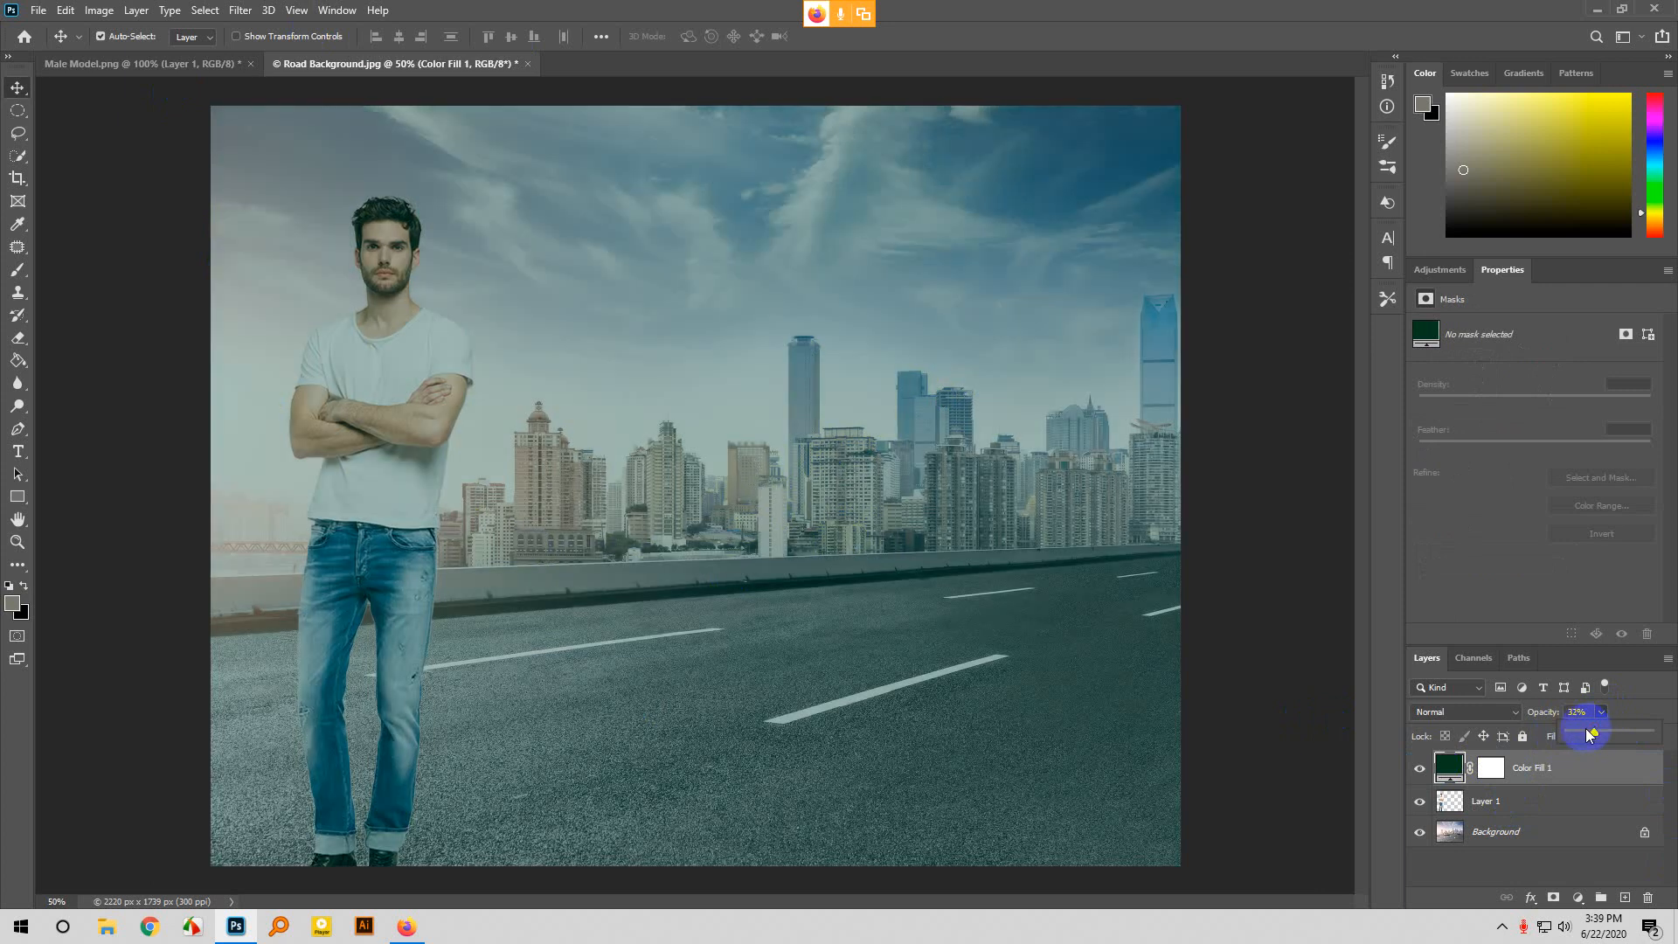
pyautogui.click(1222, 634)
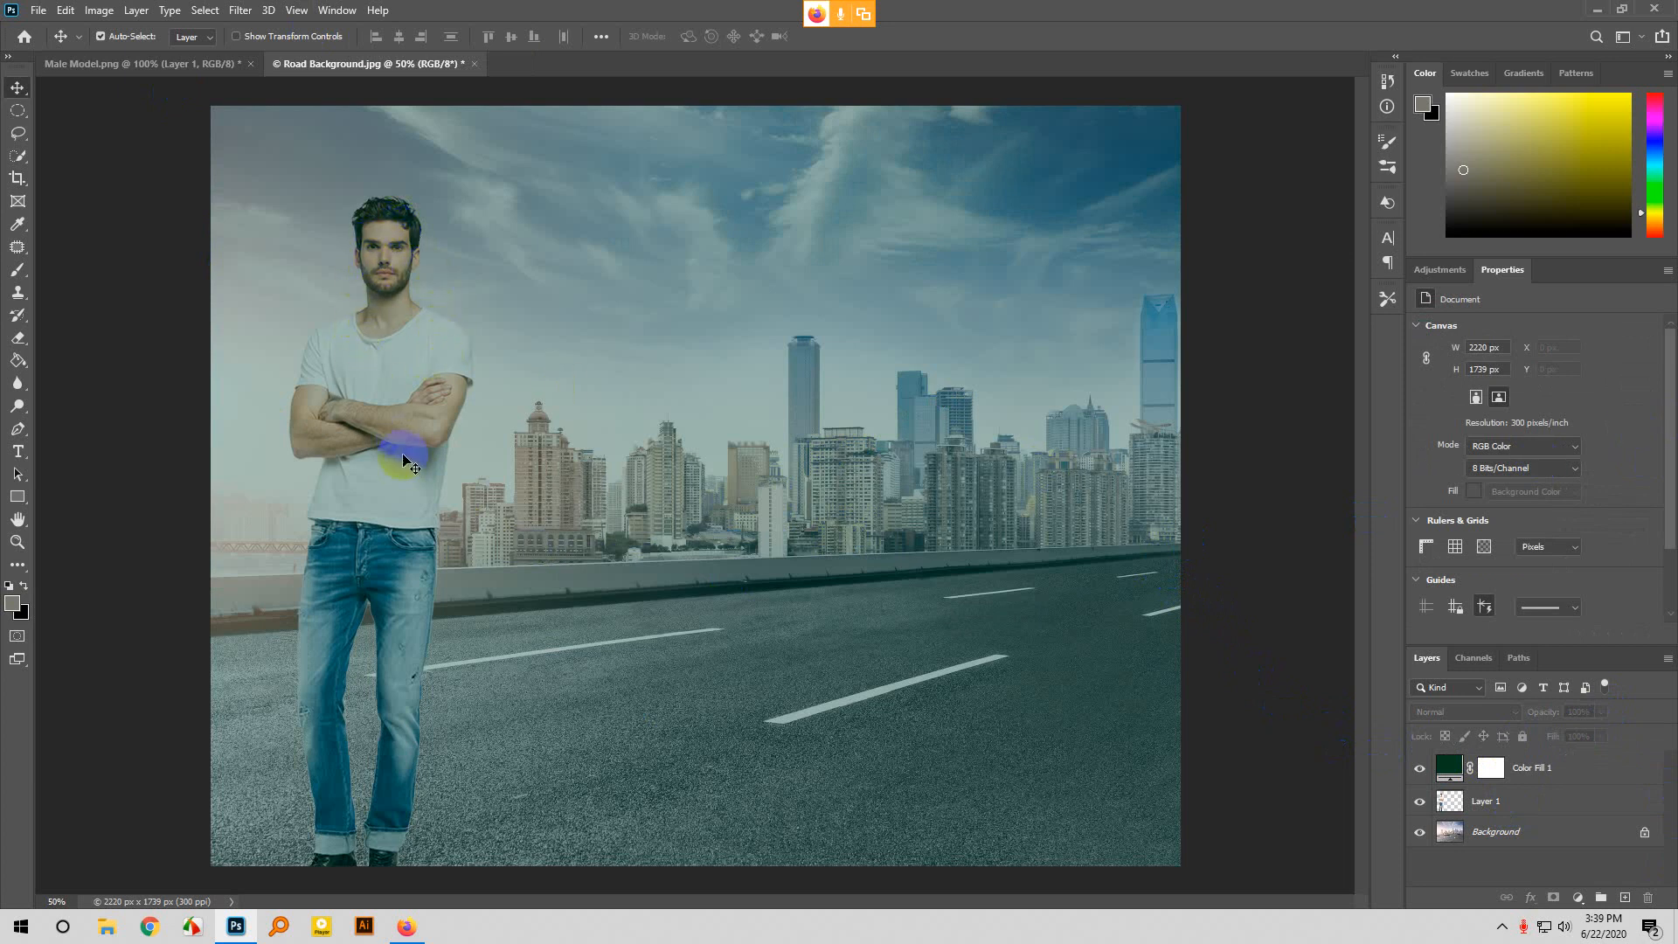
# Select the layer mask of the dark green fill layer and activate the Brush tool.
pyautogui.click(1489, 772)
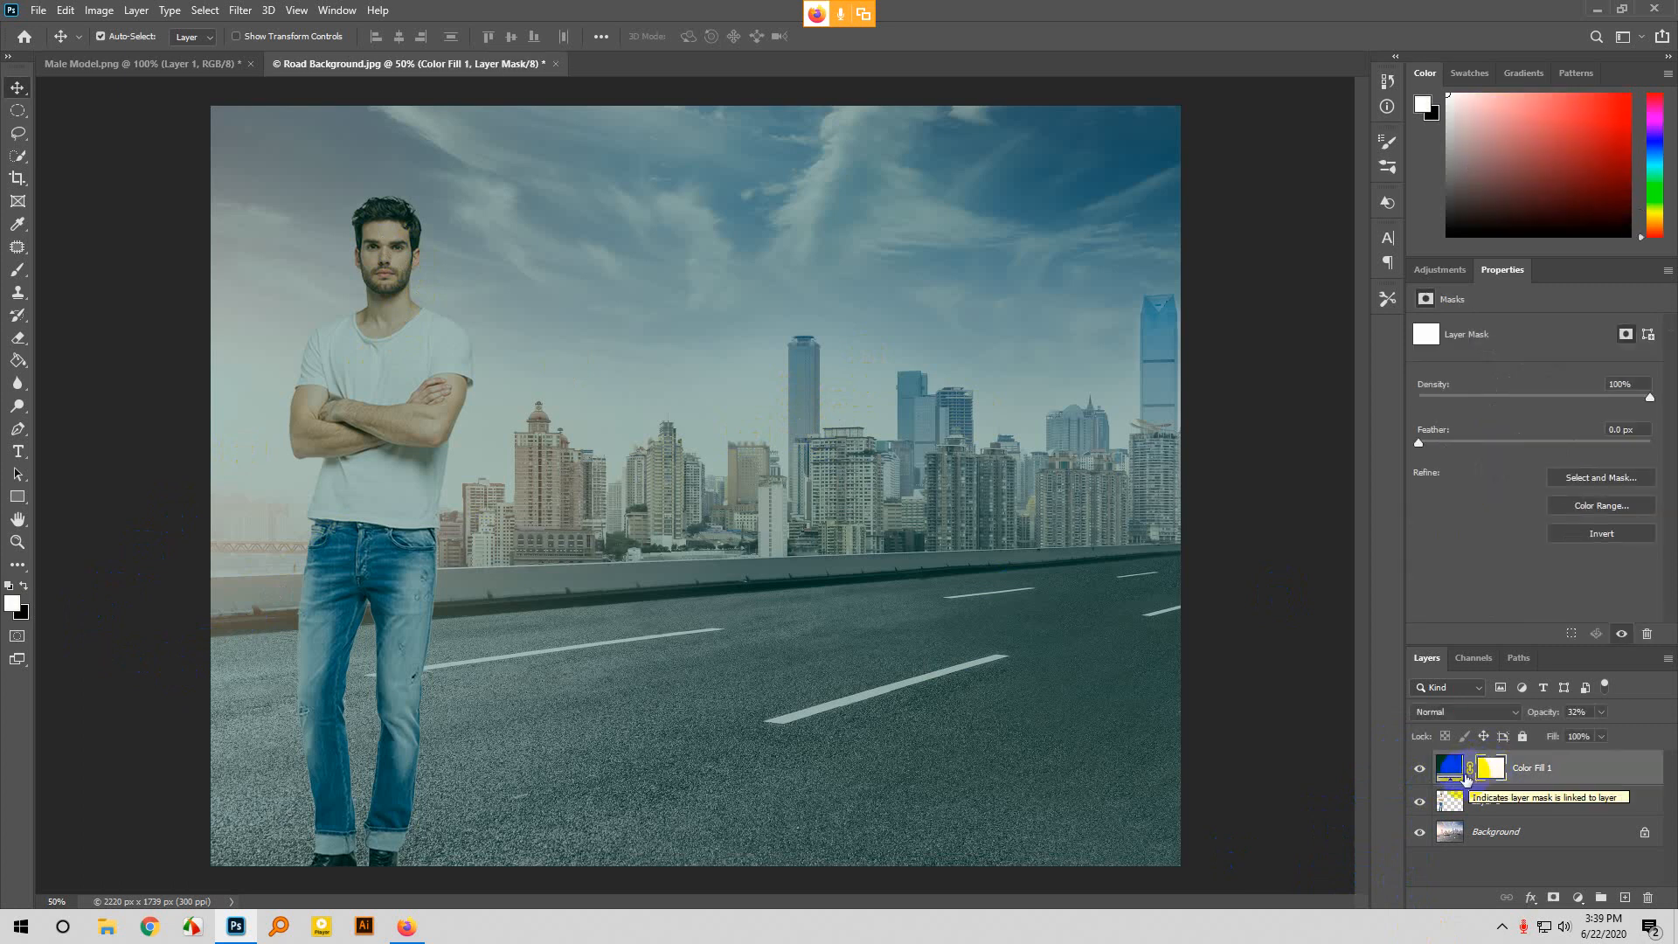
pyautogui.click(18, 269)
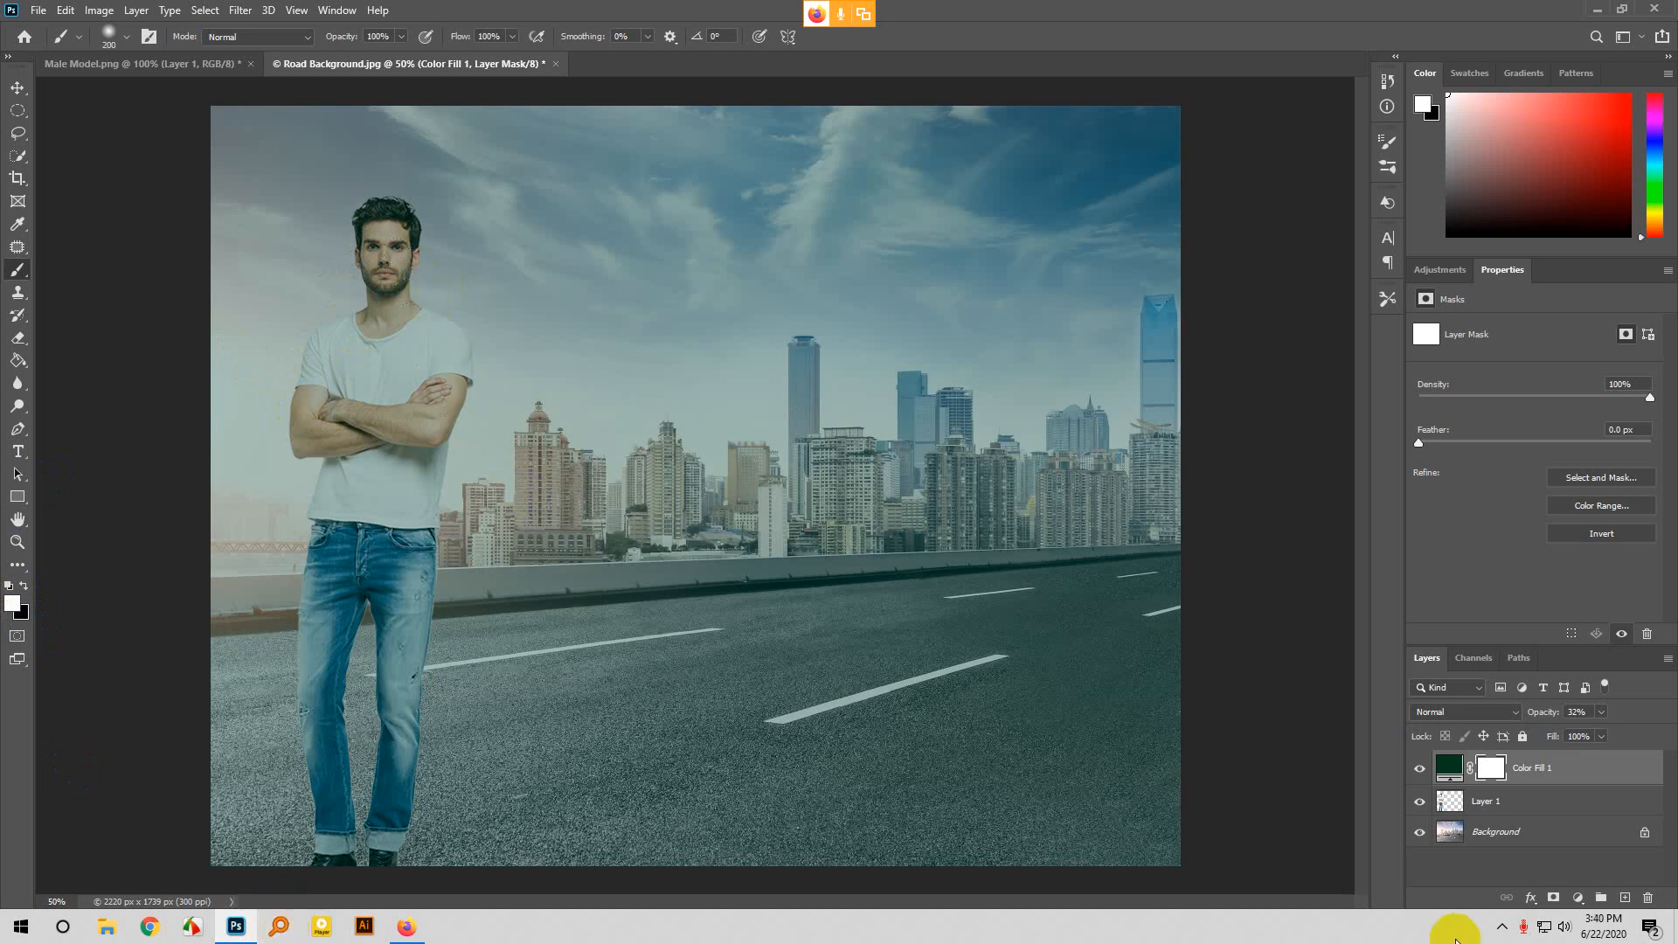
pyautogui.click(1452, 781)
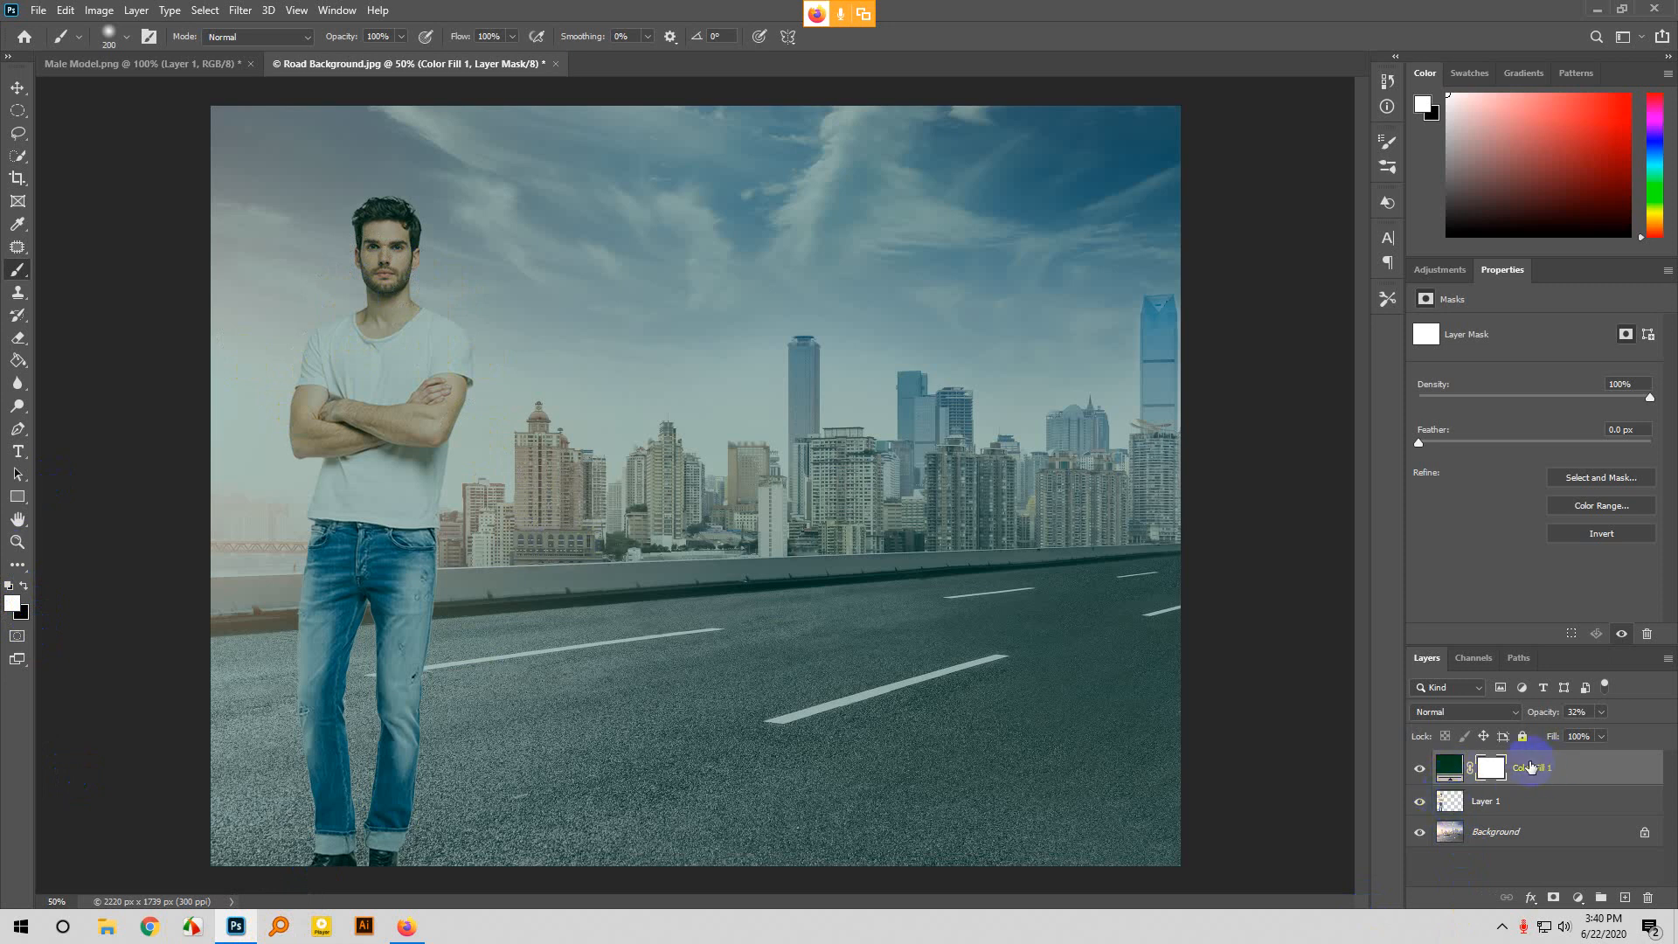
pyautogui.click(387, 225)
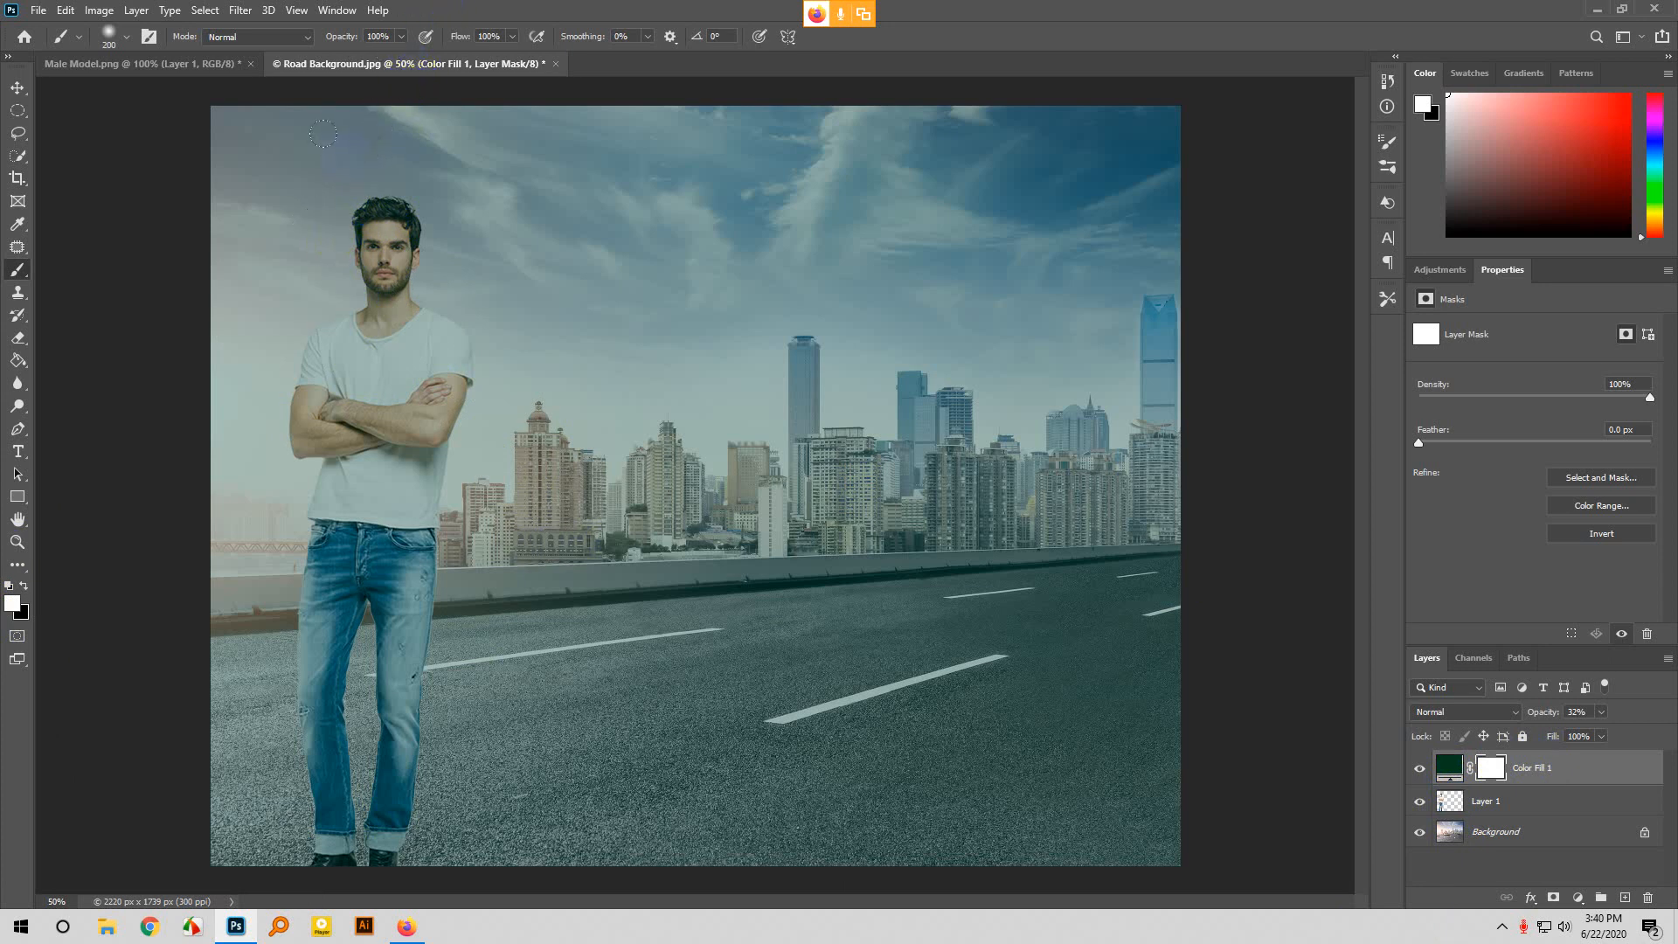
pyautogui.click(386, 249)
pyautogui.click(1481, 768)
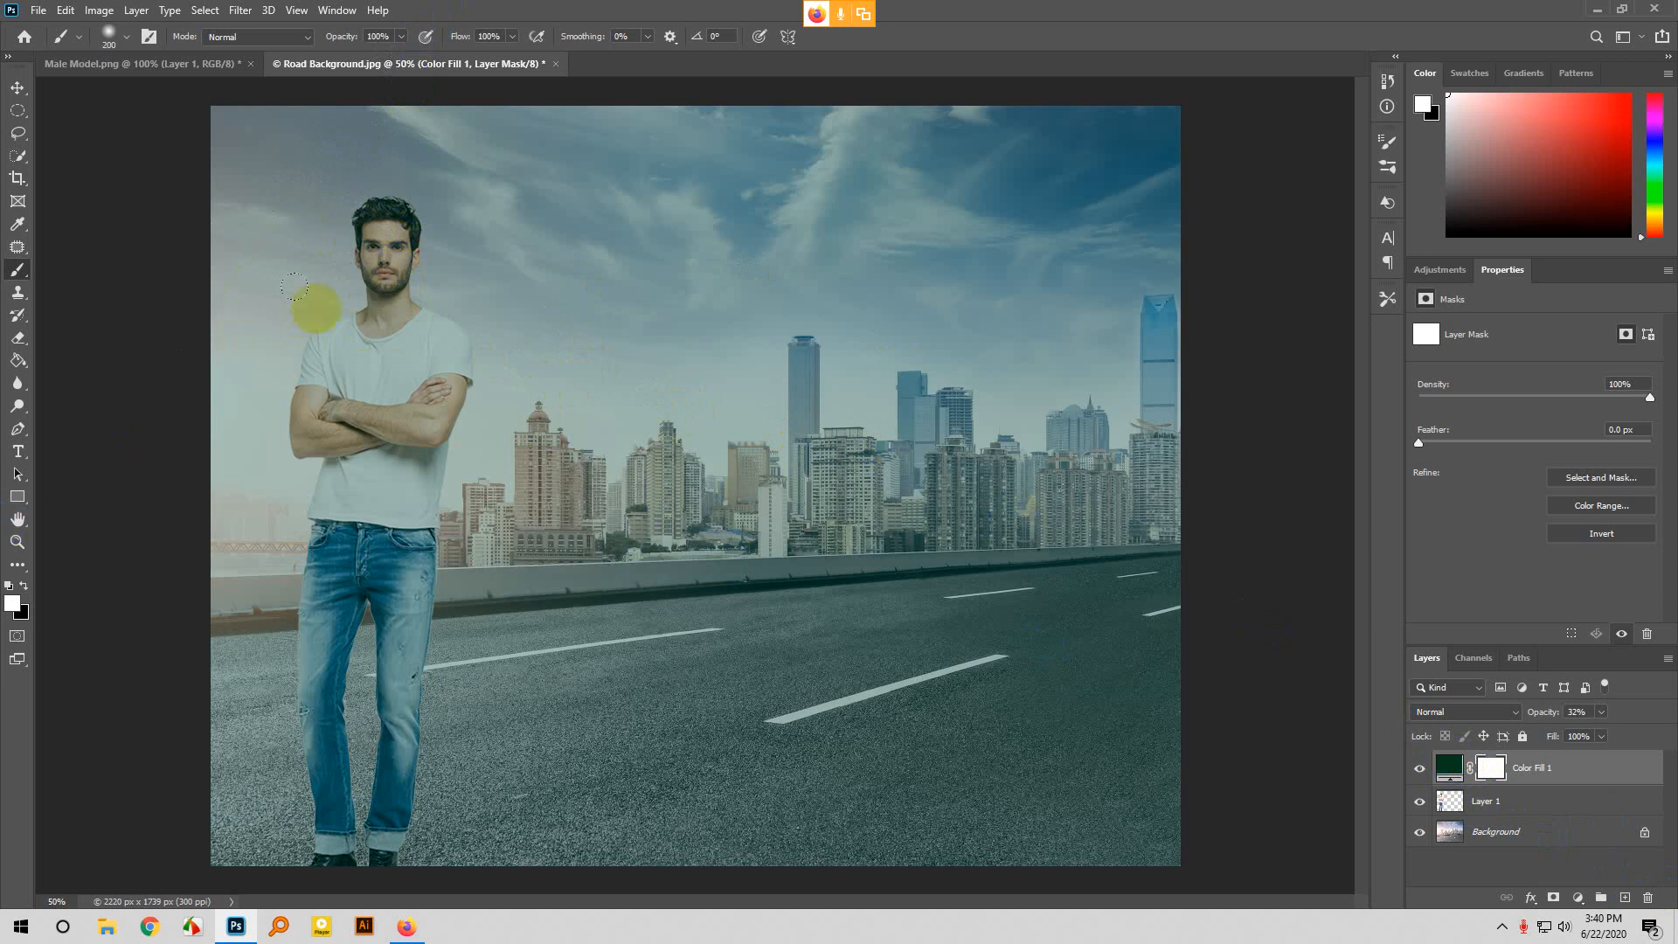
pyautogui.click(1457, 769)
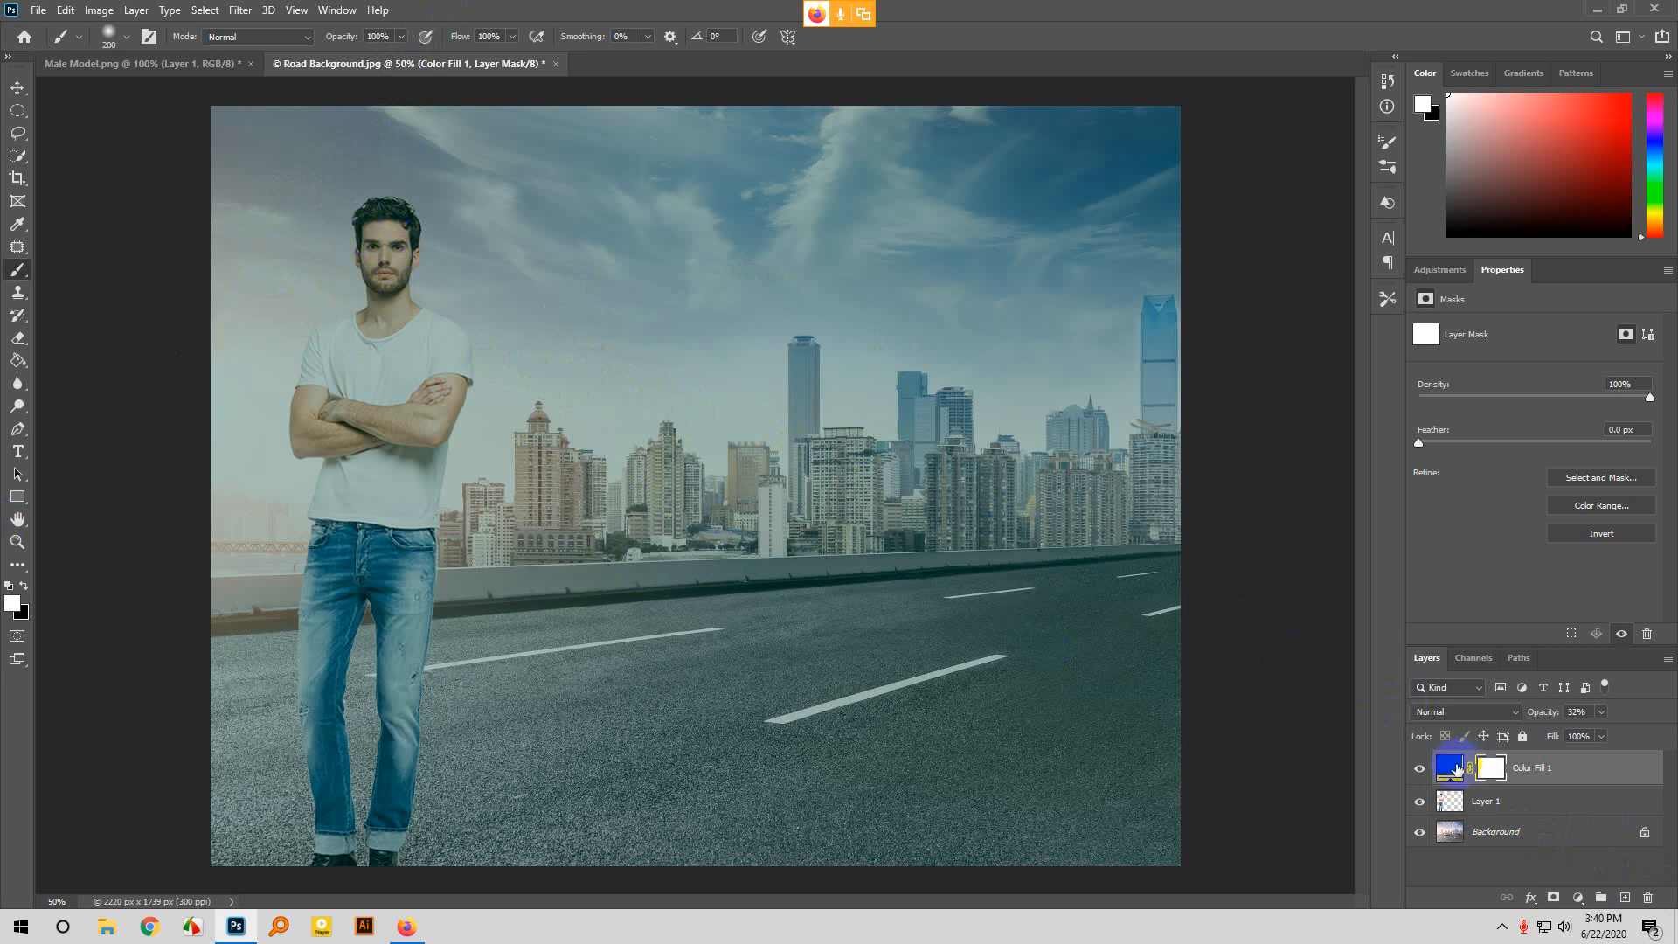
pyautogui.click(1491, 770)
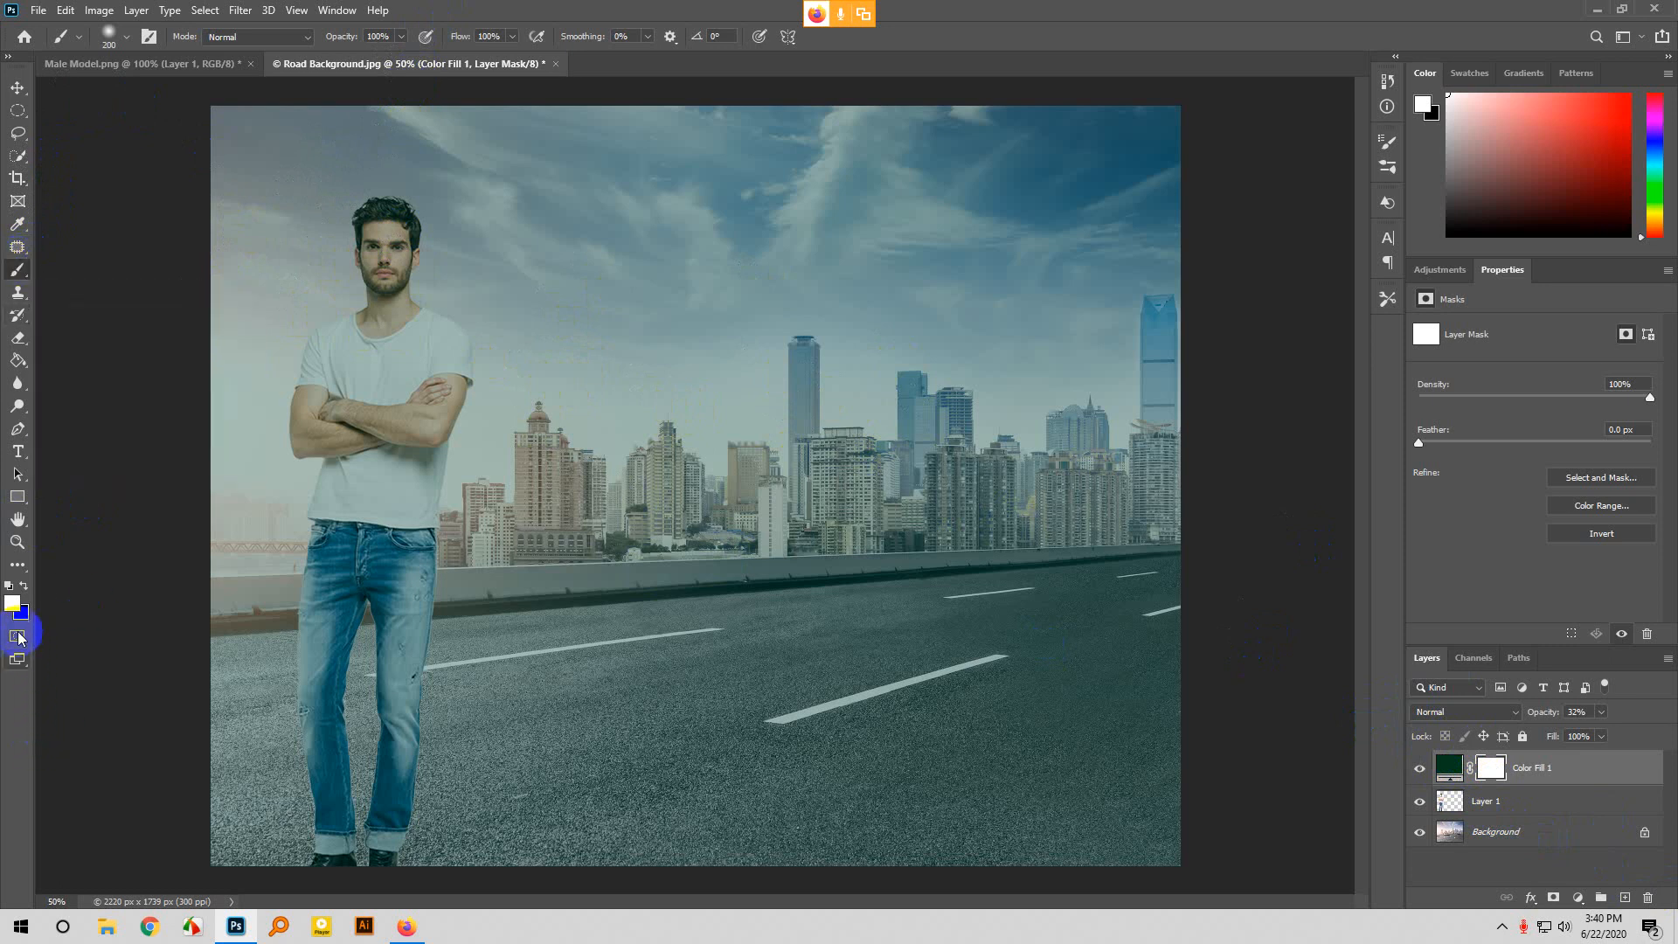
# Paint the fill layer's mask in black at 41% brush opacity, from the upper-left sky down beside the male model.
pyautogui.click(12, 603)
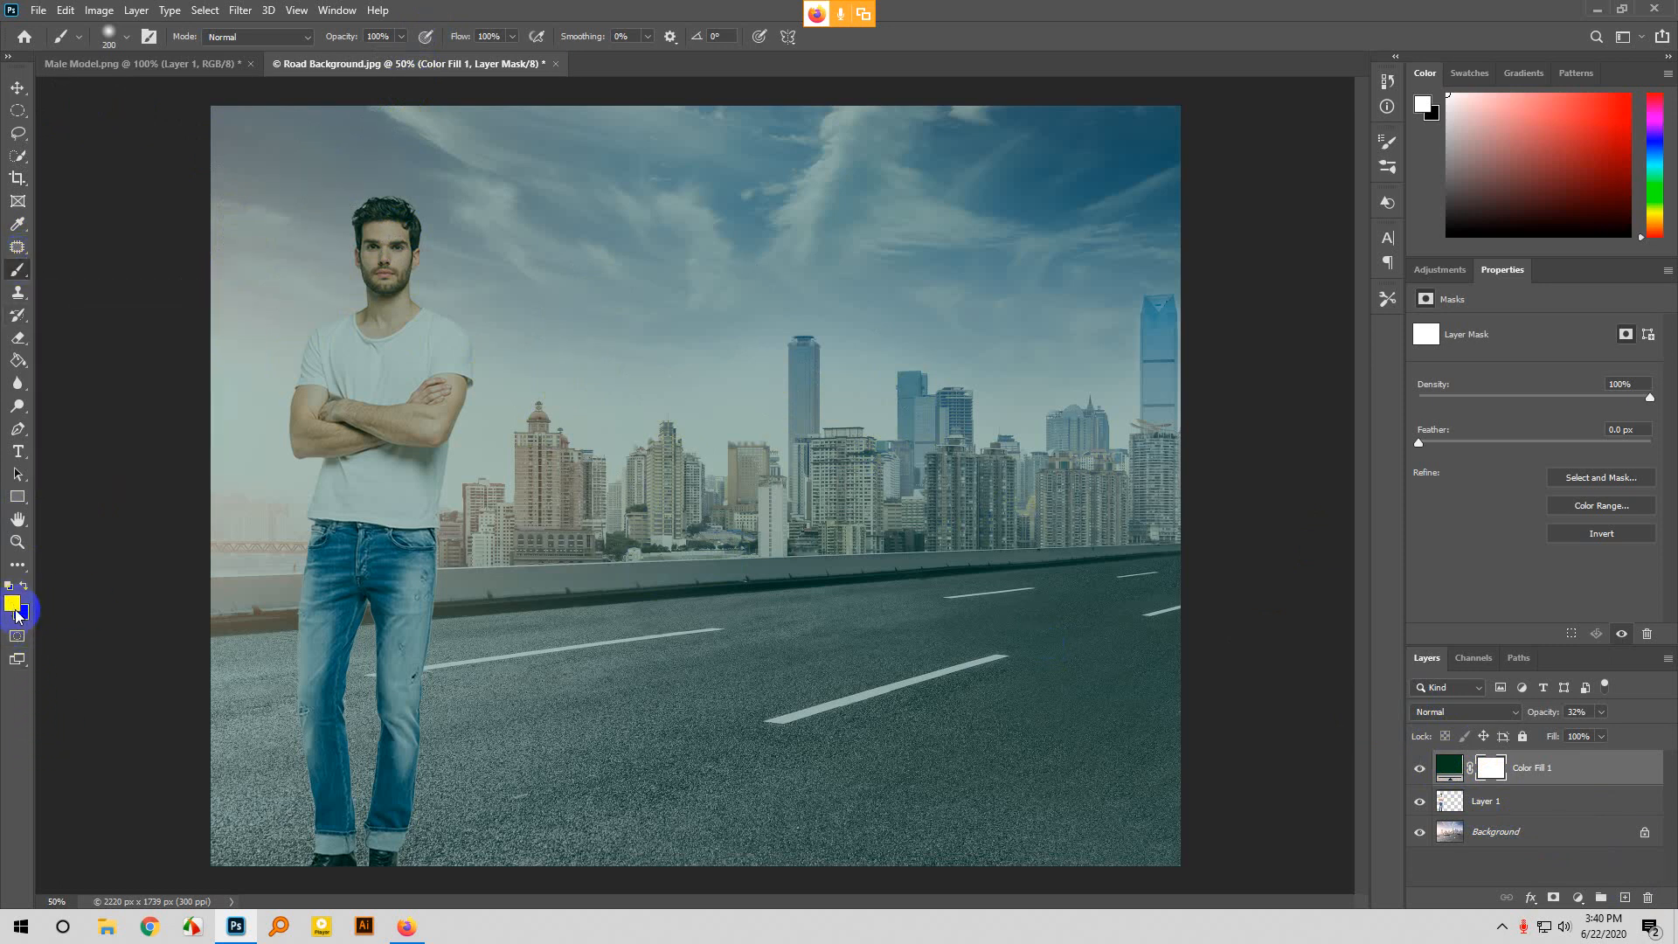
pyautogui.press('x')
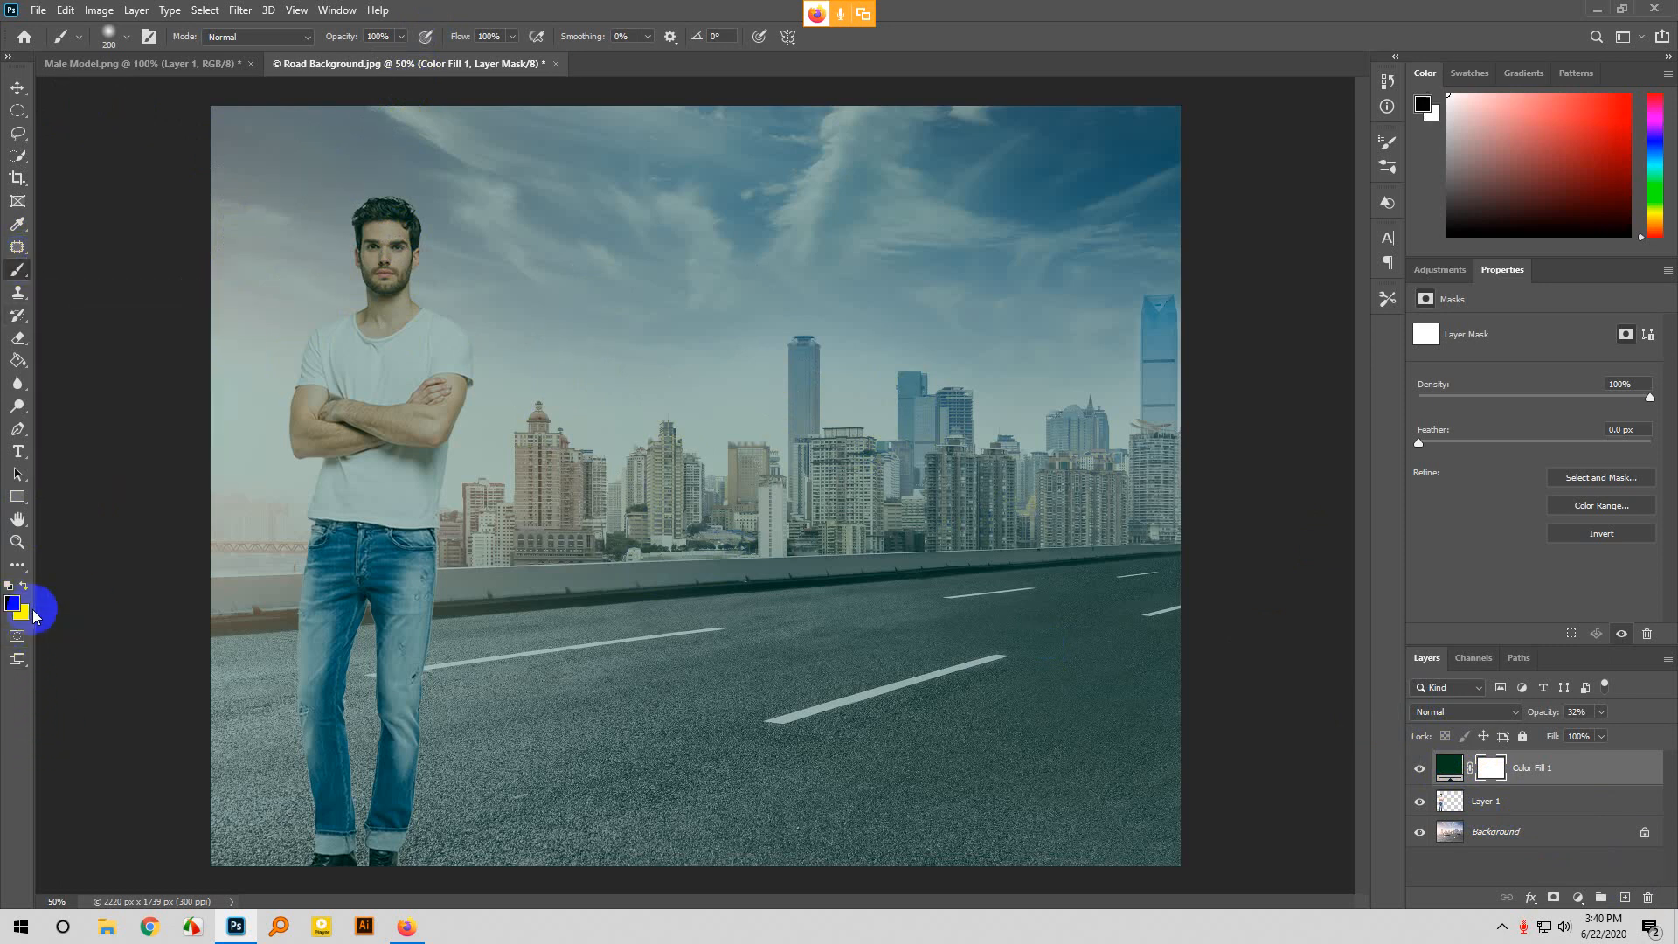
pyautogui.click(402, 37)
pyautogui.moveTo(403, 58); pyautogui.dragTo(352, 57)
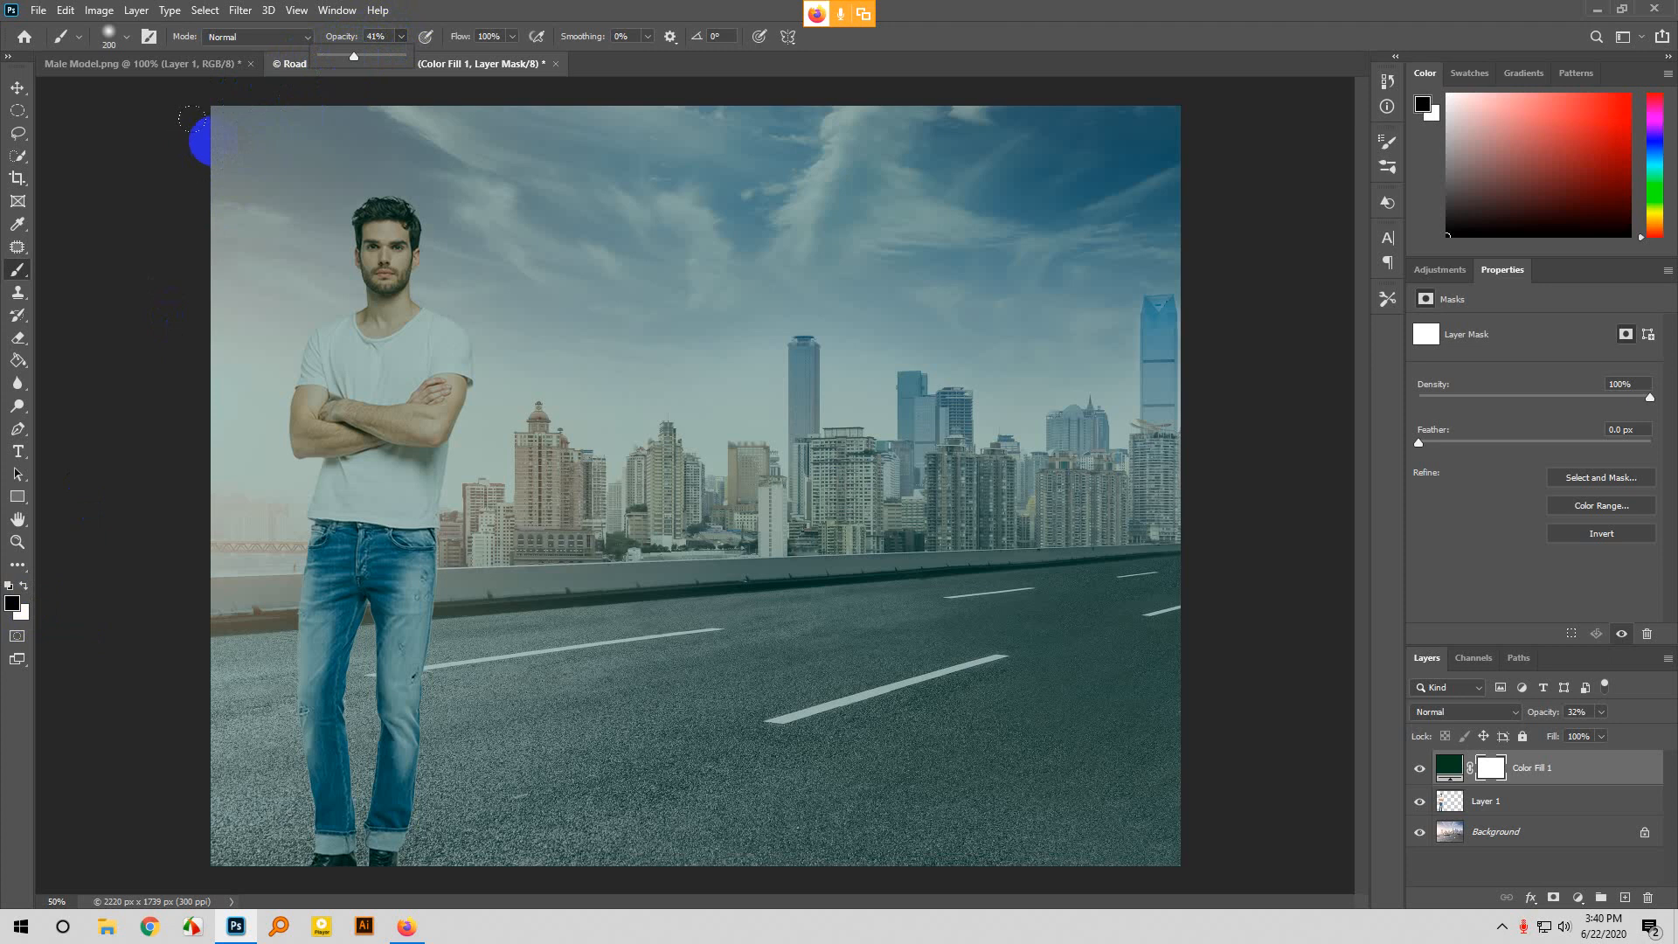
pyautogui.moveTo(202, 142)
pyautogui.mouseDown()
pyautogui.moveTo(294, 157)
pyautogui.moveTo(246, 214)
pyautogui.moveTo(406, 224)
pyautogui.moveTo(386, 325)
pyautogui.moveTo(490, 425)
pyautogui.moveTo(465, 673)
pyautogui.mouseUp()
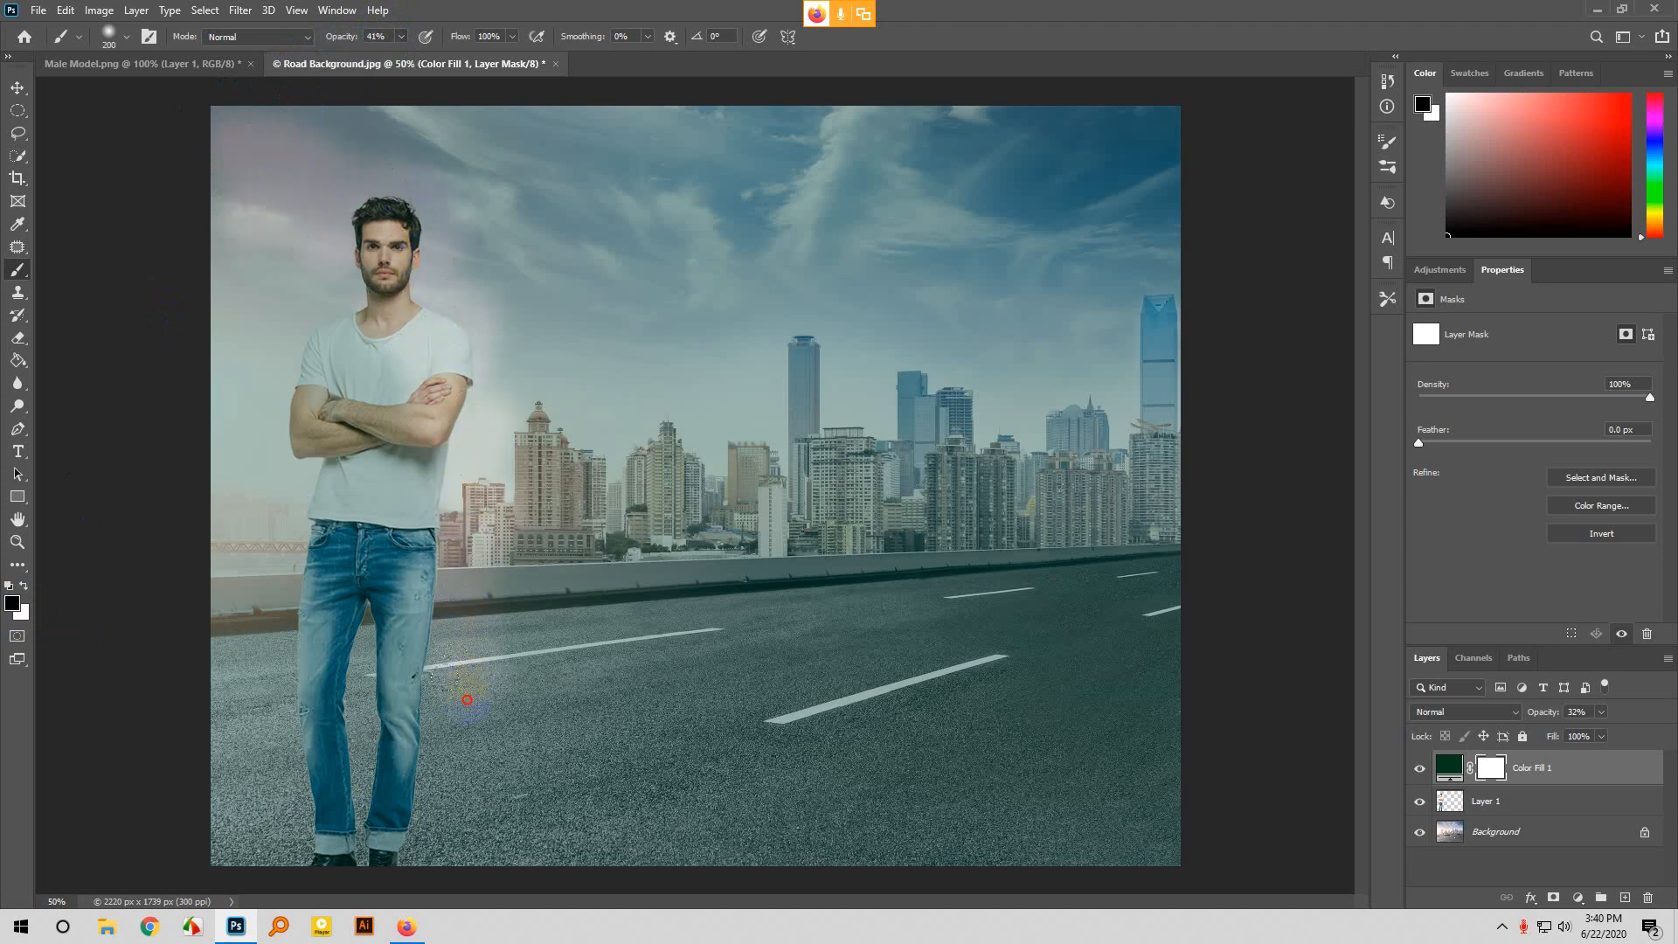
# Lower the brush opacity to 28% and paint more black on the mask over and around the male model.
pyautogui.click(402, 37)
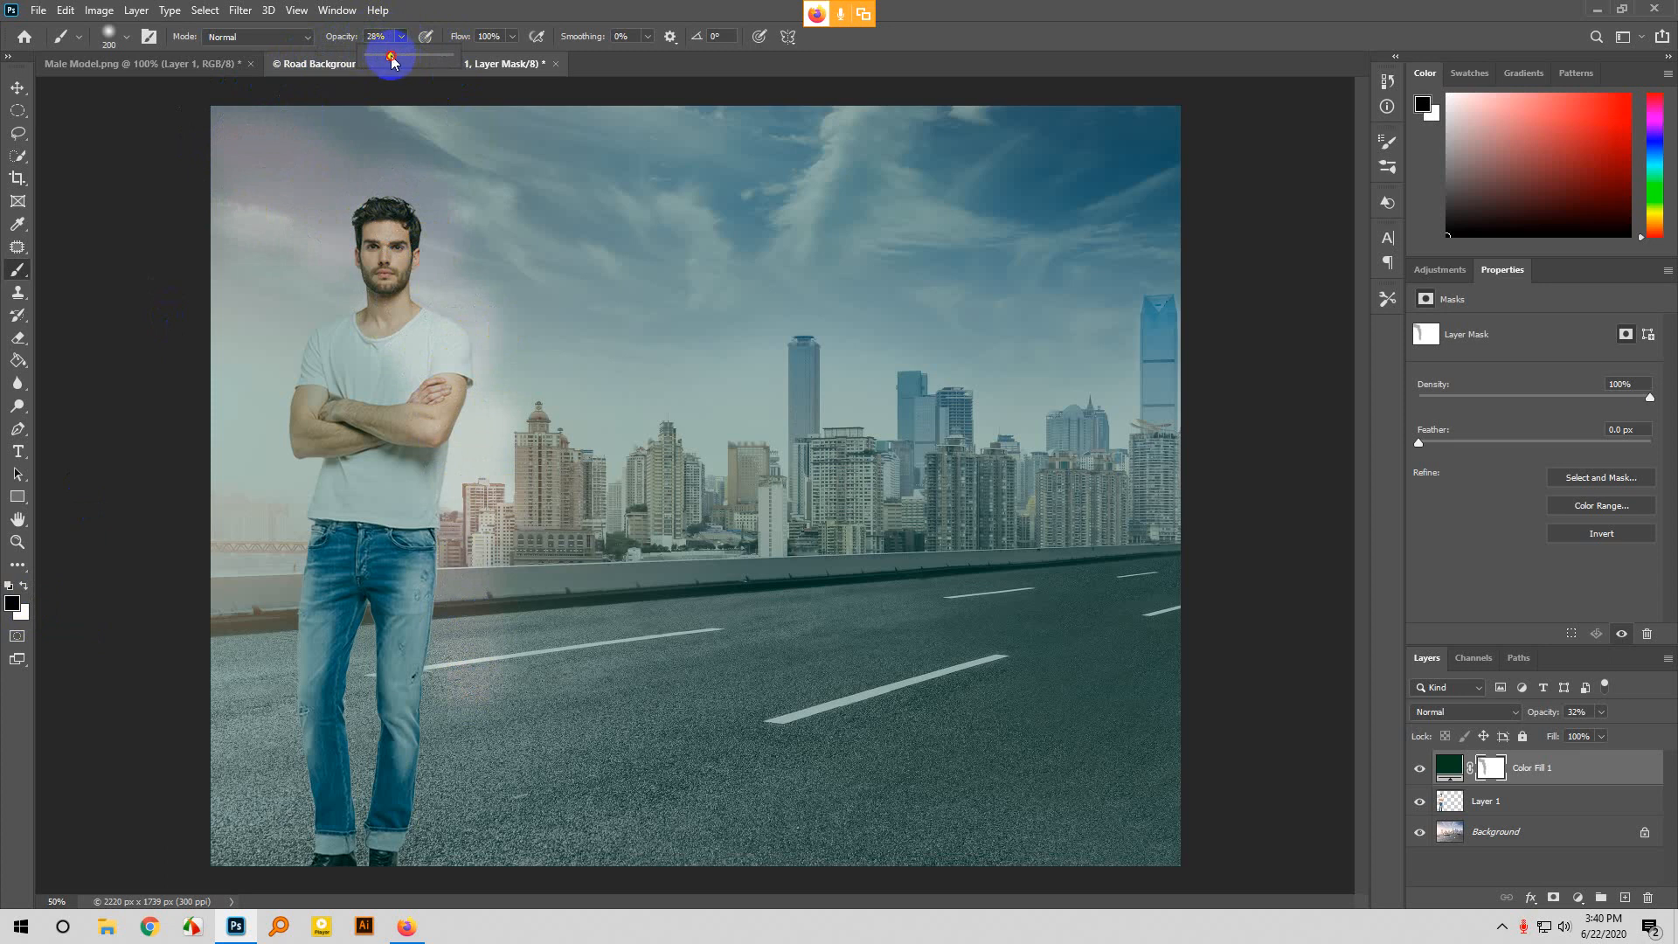
pyautogui.moveTo(391, 59); pyautogui.dragTo(390, 59)
pyautogui.moveTo(232, 374)
pyautogui.mouseDown()
pyautogui.moveTo(343, 288)
pyautogui.moveTo(471, 316)
pyautogui.moveTo(319, 490)
pyautogui.moveTo(425, 561)
pyautogui.moveTo(347, 663)
pyautogui.moveTo(411, 693)
pyautogui.moveTo(428, 748)
pyautogui.moveTo(395, 808)
pyautogui.moveTo(313, 862)
pyautogui.moveTo(395, 903)
pyautogui.moveTo(408, 842)
pyautogui.moveTo(386, 786)
pyautogui.moveTo(330, 804)
pyautogui.moveTo(333, 784)
pyautogui.moveTo(213, 791)
pyautogui.moveTo(285, 647)
pyautogui.moveTo(383, 546)
pyautogui.moveTo(310, 457)
pyautogui.moveTo(145, 482)
pyautogui.moveTo(291, 262)
pyautogui.moveTo(265, 114)
pyautogui.moveTo(179, 157)
pyautogui.moveTo(238, 350)
pyautogui.moveTo(158, 544)
pyautogui.moveTo(352, 623)
pyautogui.moveTo(502, 644)
pyautogui.moveTo(357, 800)
pyautogui.moveTo(403, 860)
pyautogui.moveTo(532, 777)
pyautogui.moveTo(524, 588)
pyautogui.moveTo(395, 311)
pyautogui.moveTo(424, 261)
pyautogui.moveTo(435, 152)
pyautogui.moveTo(156, 181)
pyautogui.moveTo(133, 157)
pyautogui.moveTo(136, 245)
pyautogui.mouseUp()
pyautogui.scroll(-6, 941, 571)
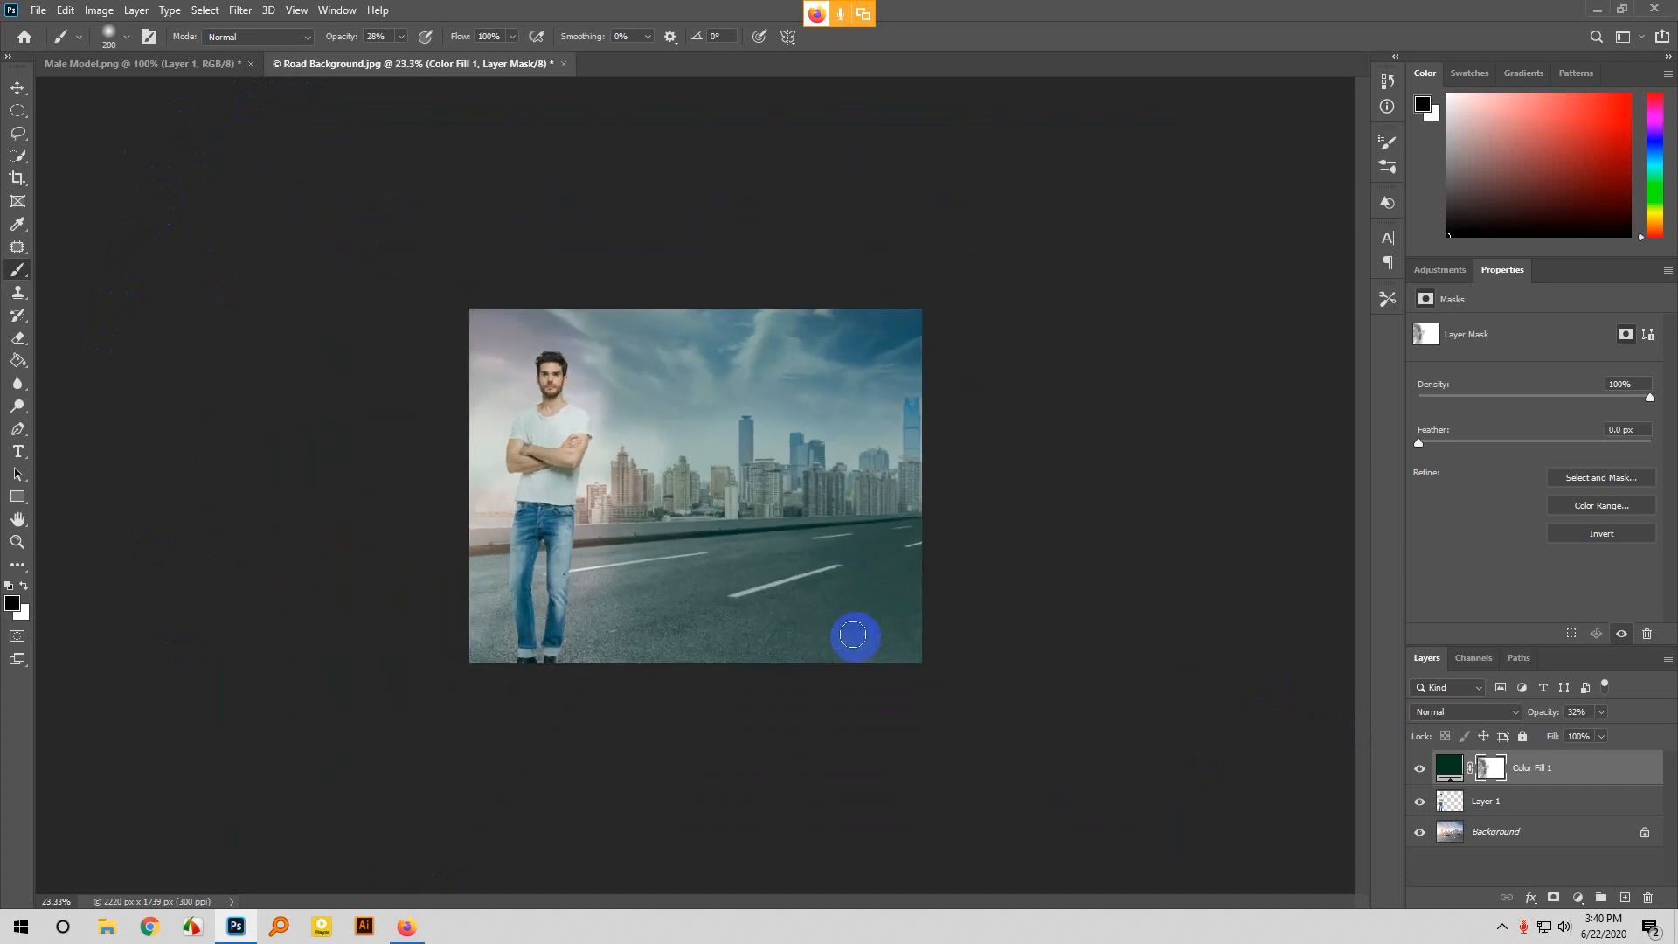
pyautogui.moveTo(853, 635)
pyautogui.mouseDown()
pyautogui.moveTo(626, 602)
pyautogui.moveTo(590, 652)
pyautogui.mouseUp()
pyautogui.moveTo(605, 550); pyautogui.dragTo(608, 547)
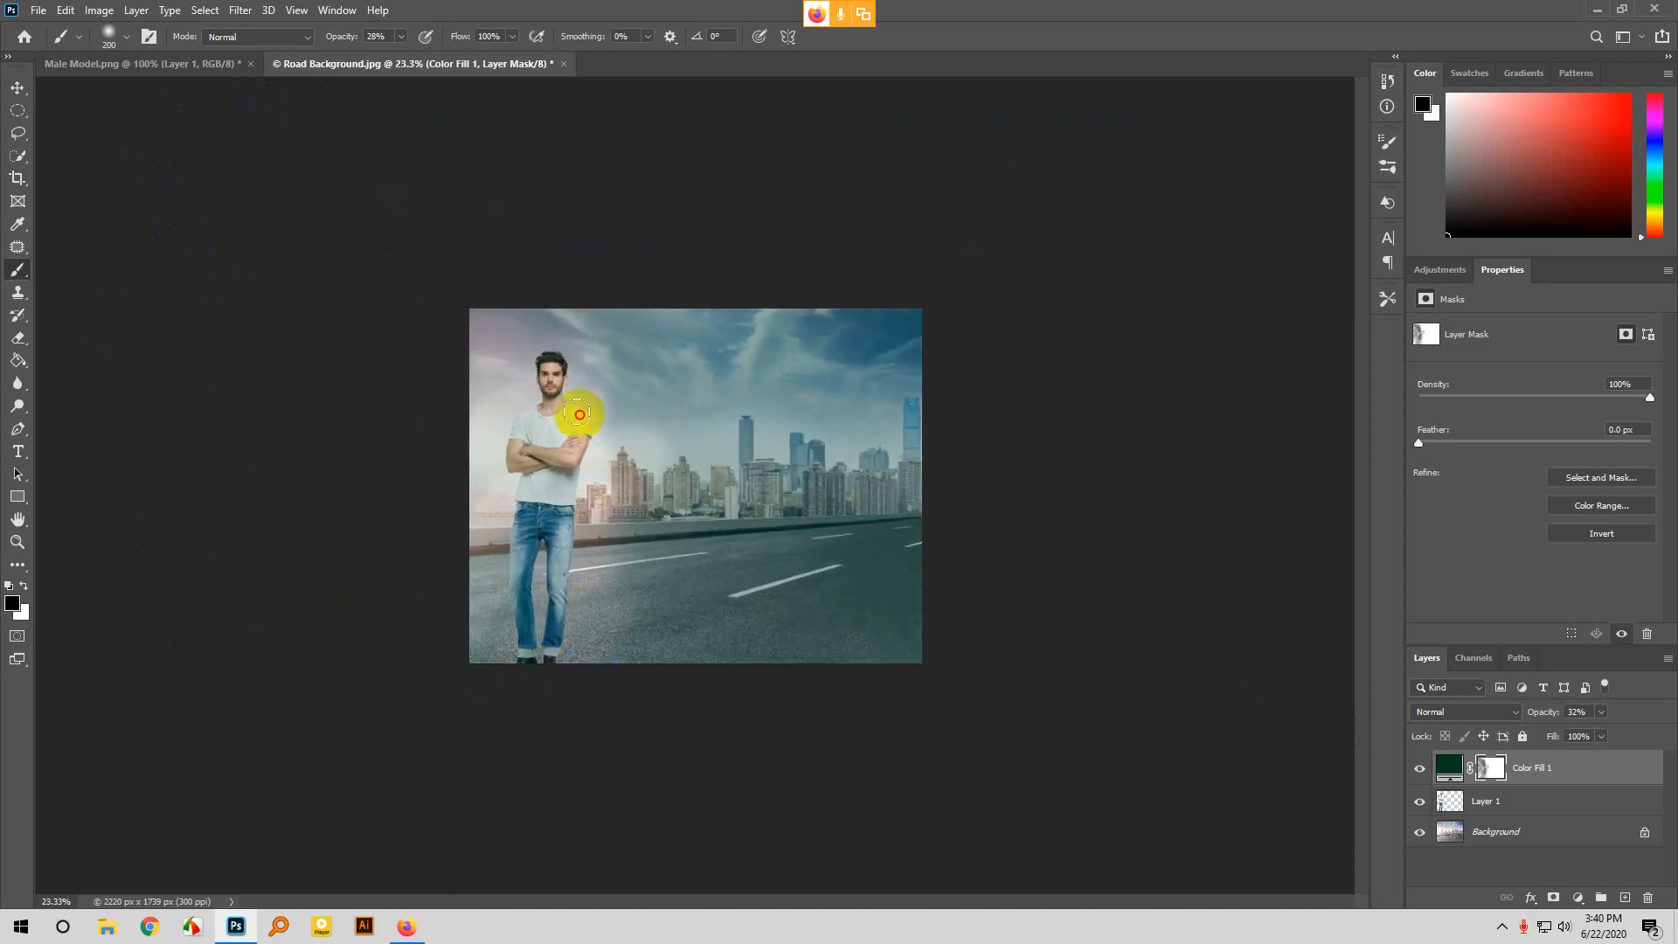
pyautogui.moveTo(500, 376)
pyautogui.mouseDown()
pyautogui.moveTo(434, 374)
pyautogui.moveTo(423, 351)
pyautogui.moveTo(400, 589)
pyautogui.moveTo(486, 469)
pyautogui.mouseUp()
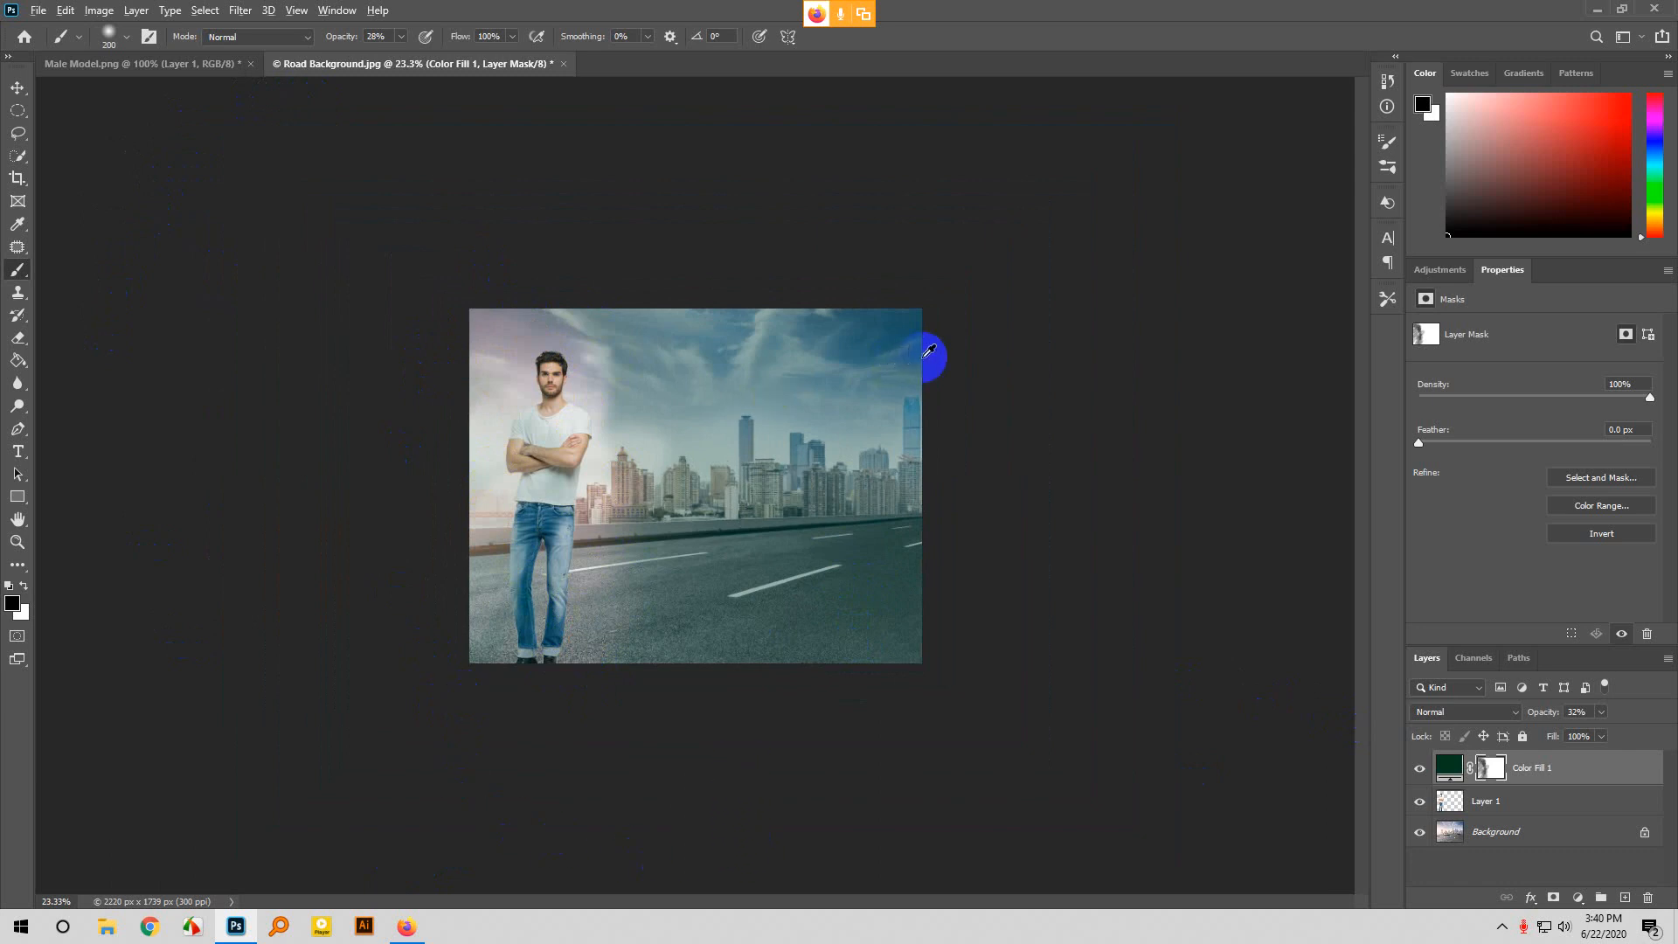
# Reduce the brush size to 80 and paint the mask over the tall tower in the middle of the skyline.
pyautogui.scroll(3, 870, 376)
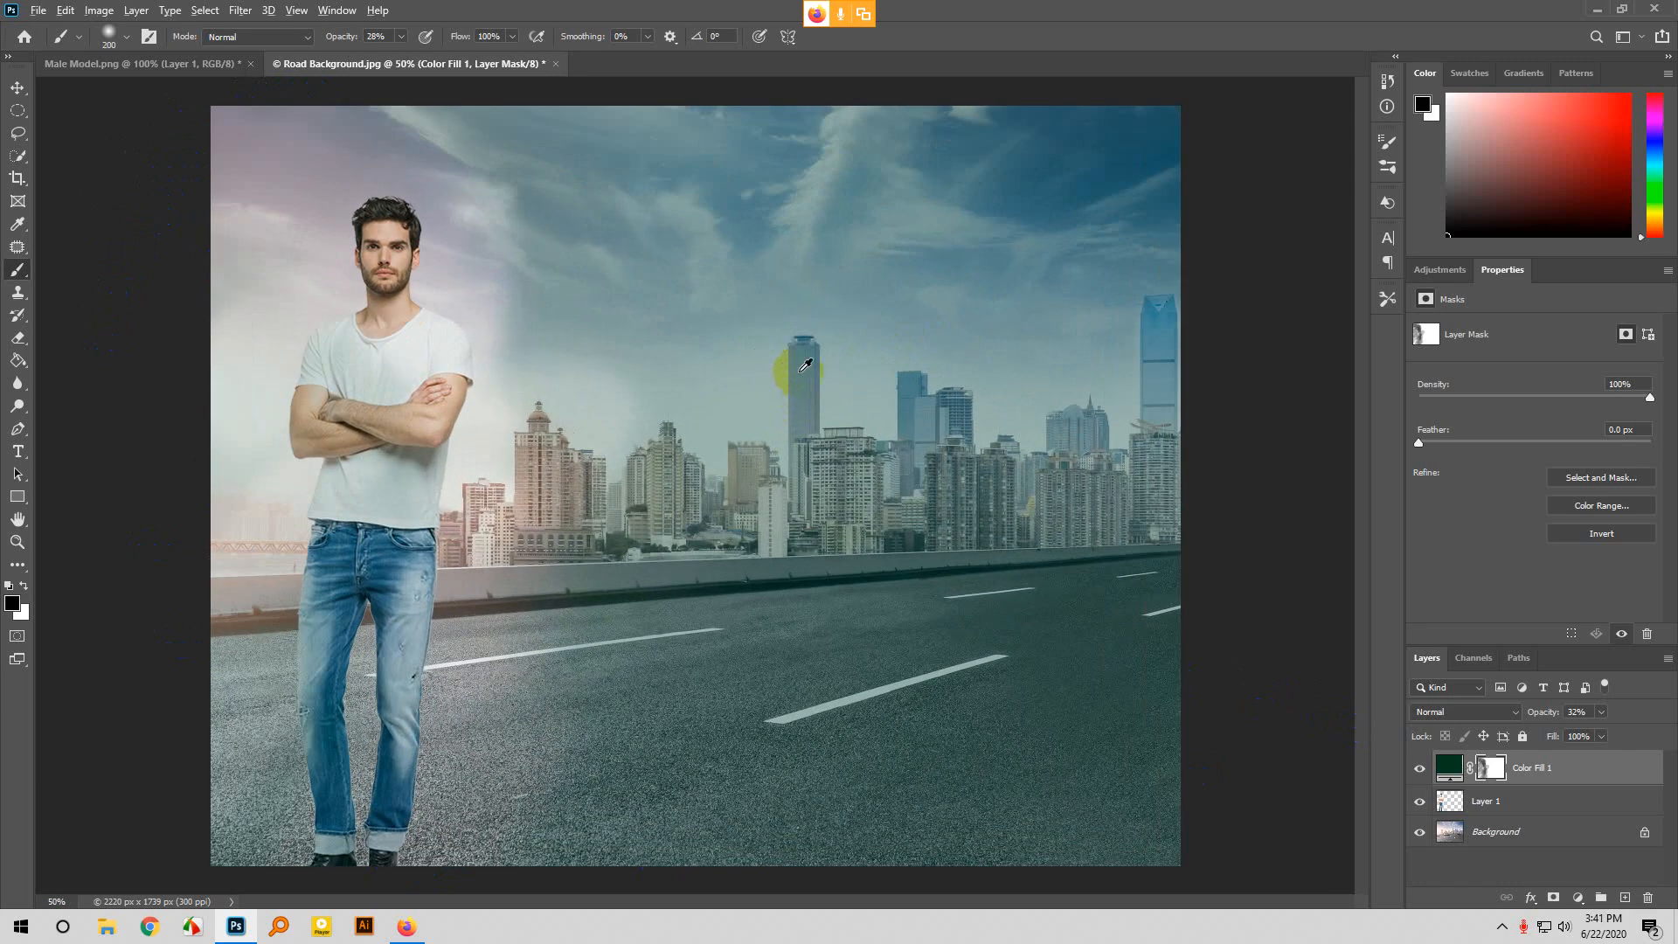
pyautogui.scroll(1, 805, 365)
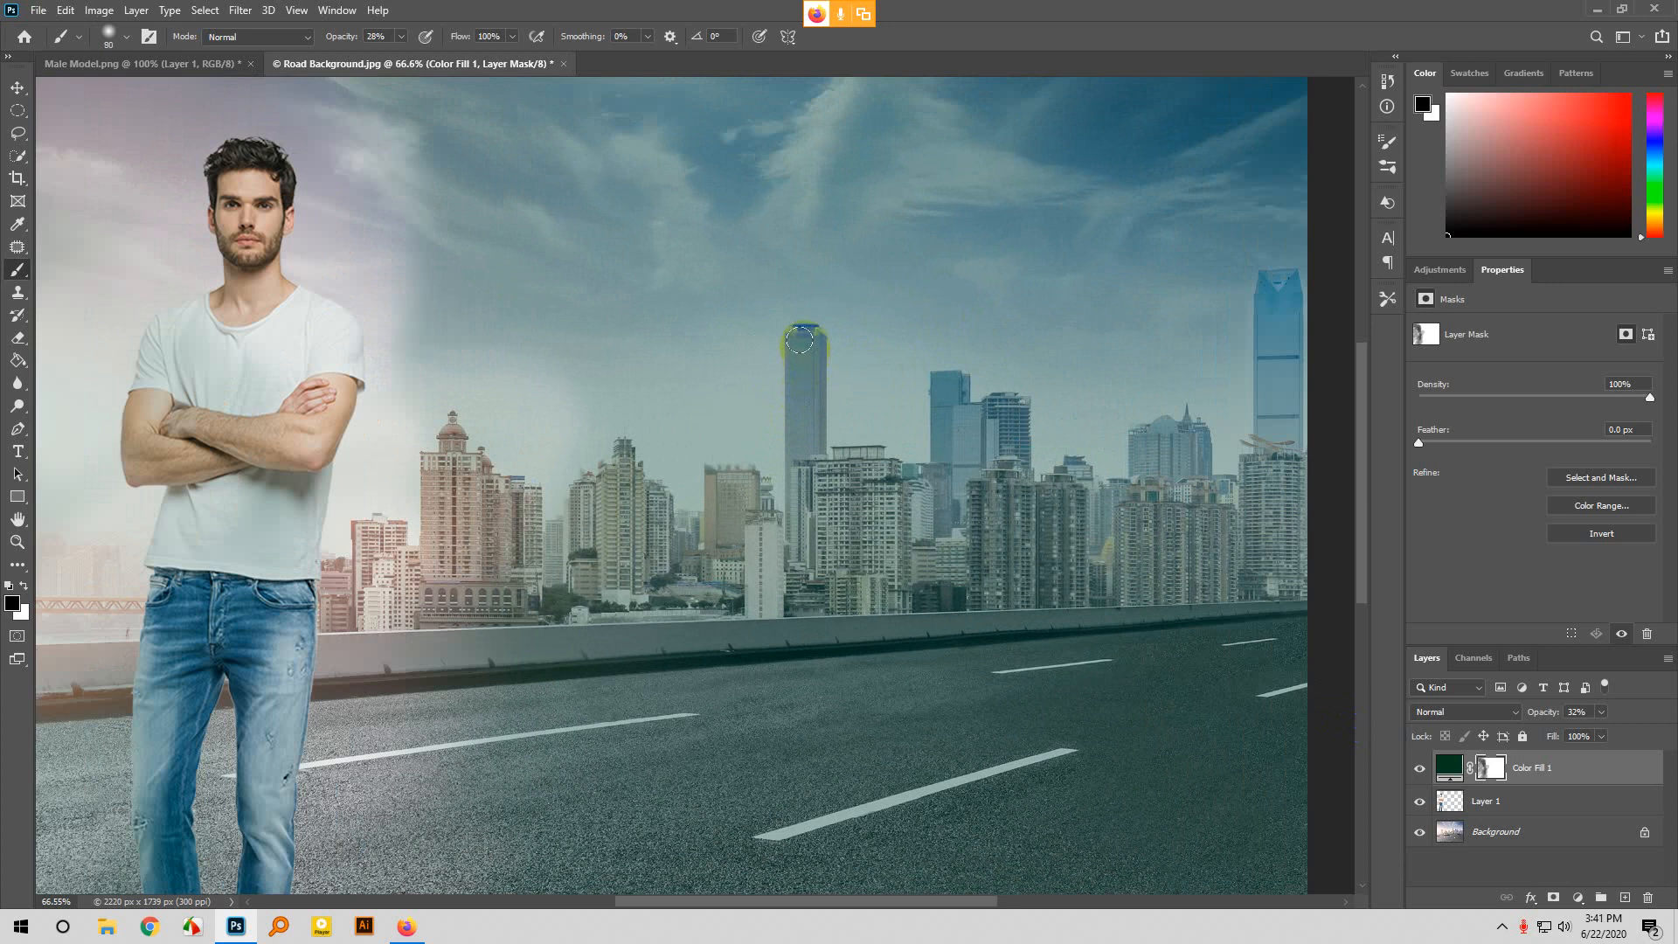
pyautogui.moveTo(797, 395); pyautogui.dragTo(806, 465)
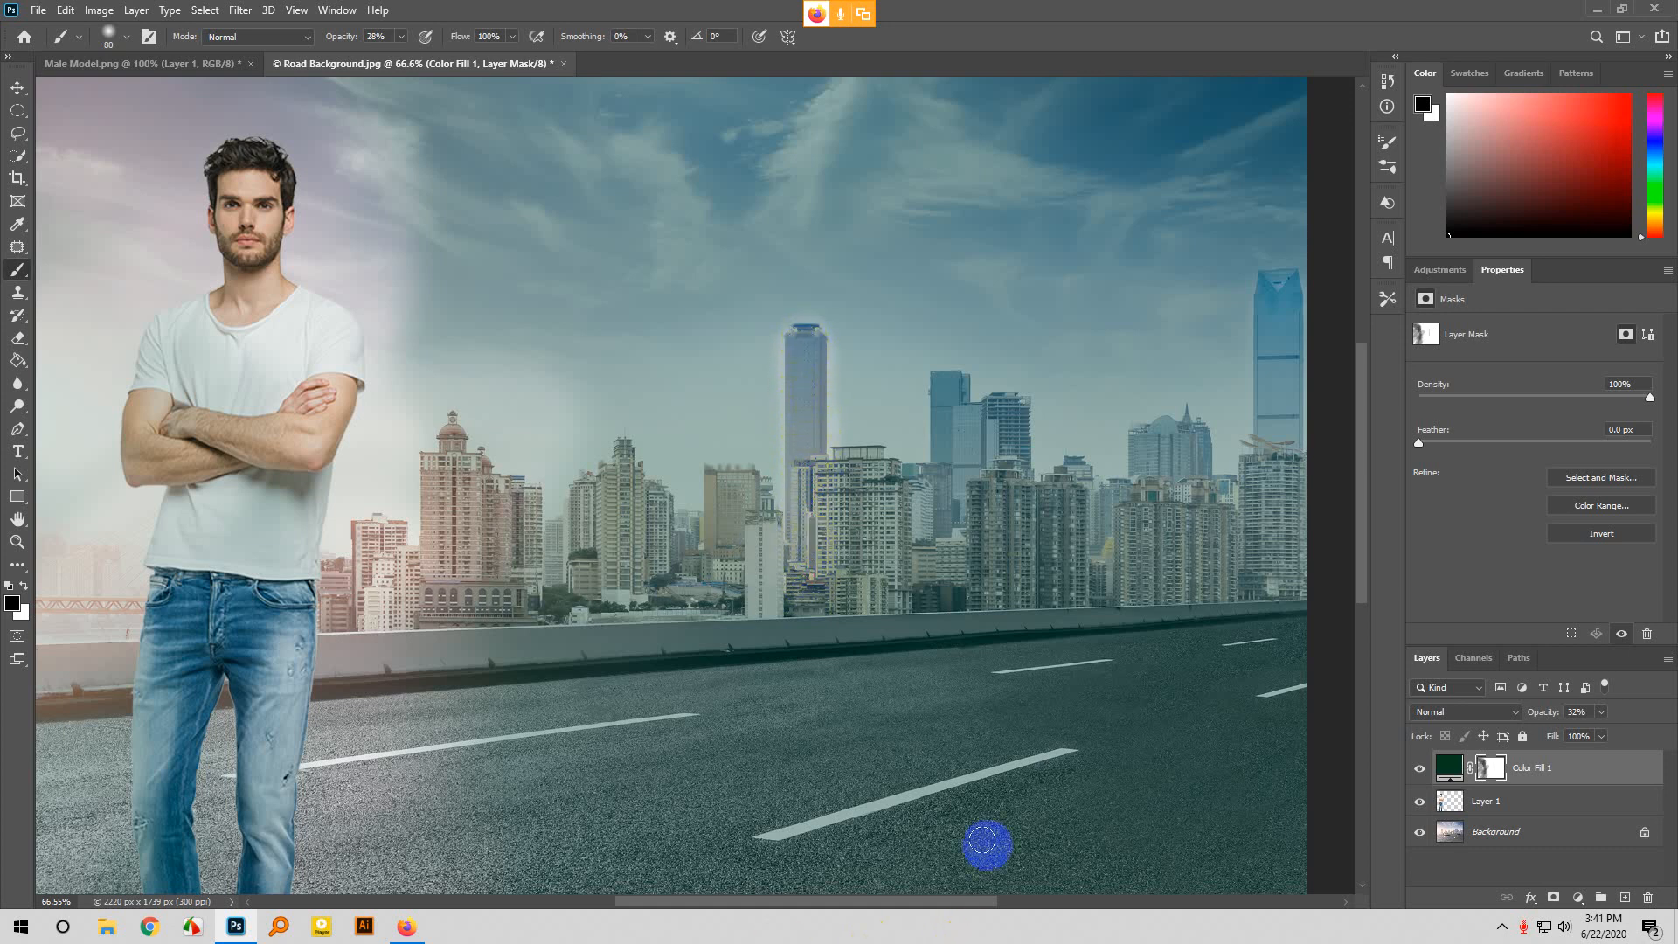
pyautogui.scroll(-5, 542, 490)
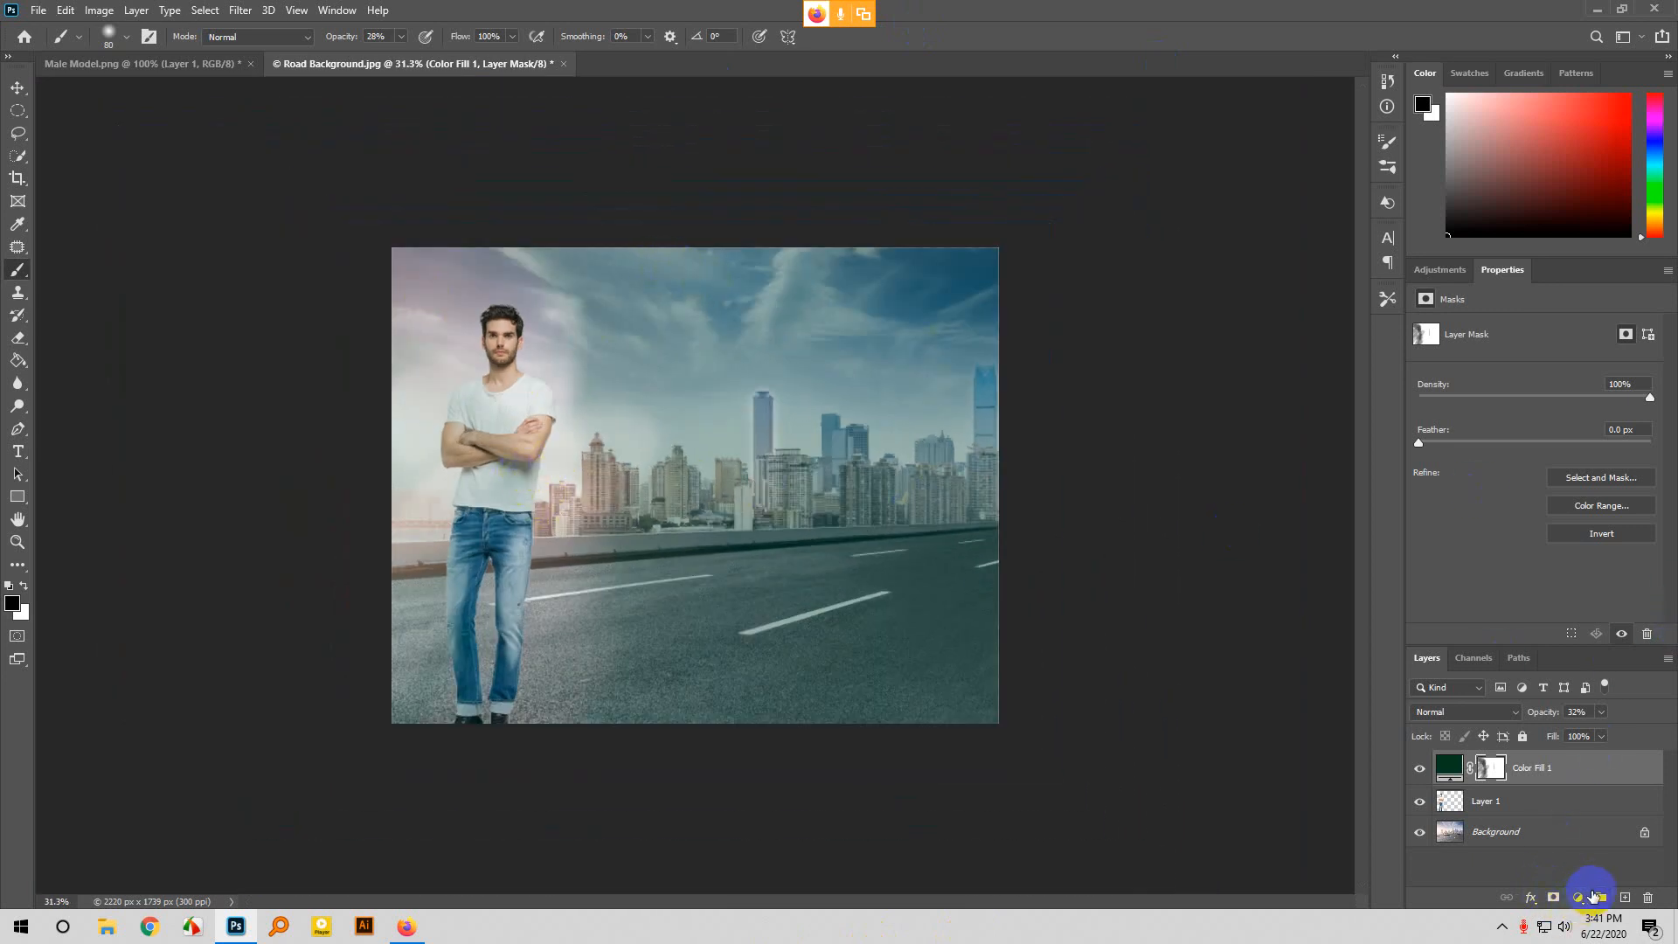
# Open the Bangladeshi Ads folder inside LEDP in File Explorer and view the Aarong Dairy advertisement.
pyautogui.click(107, 931)
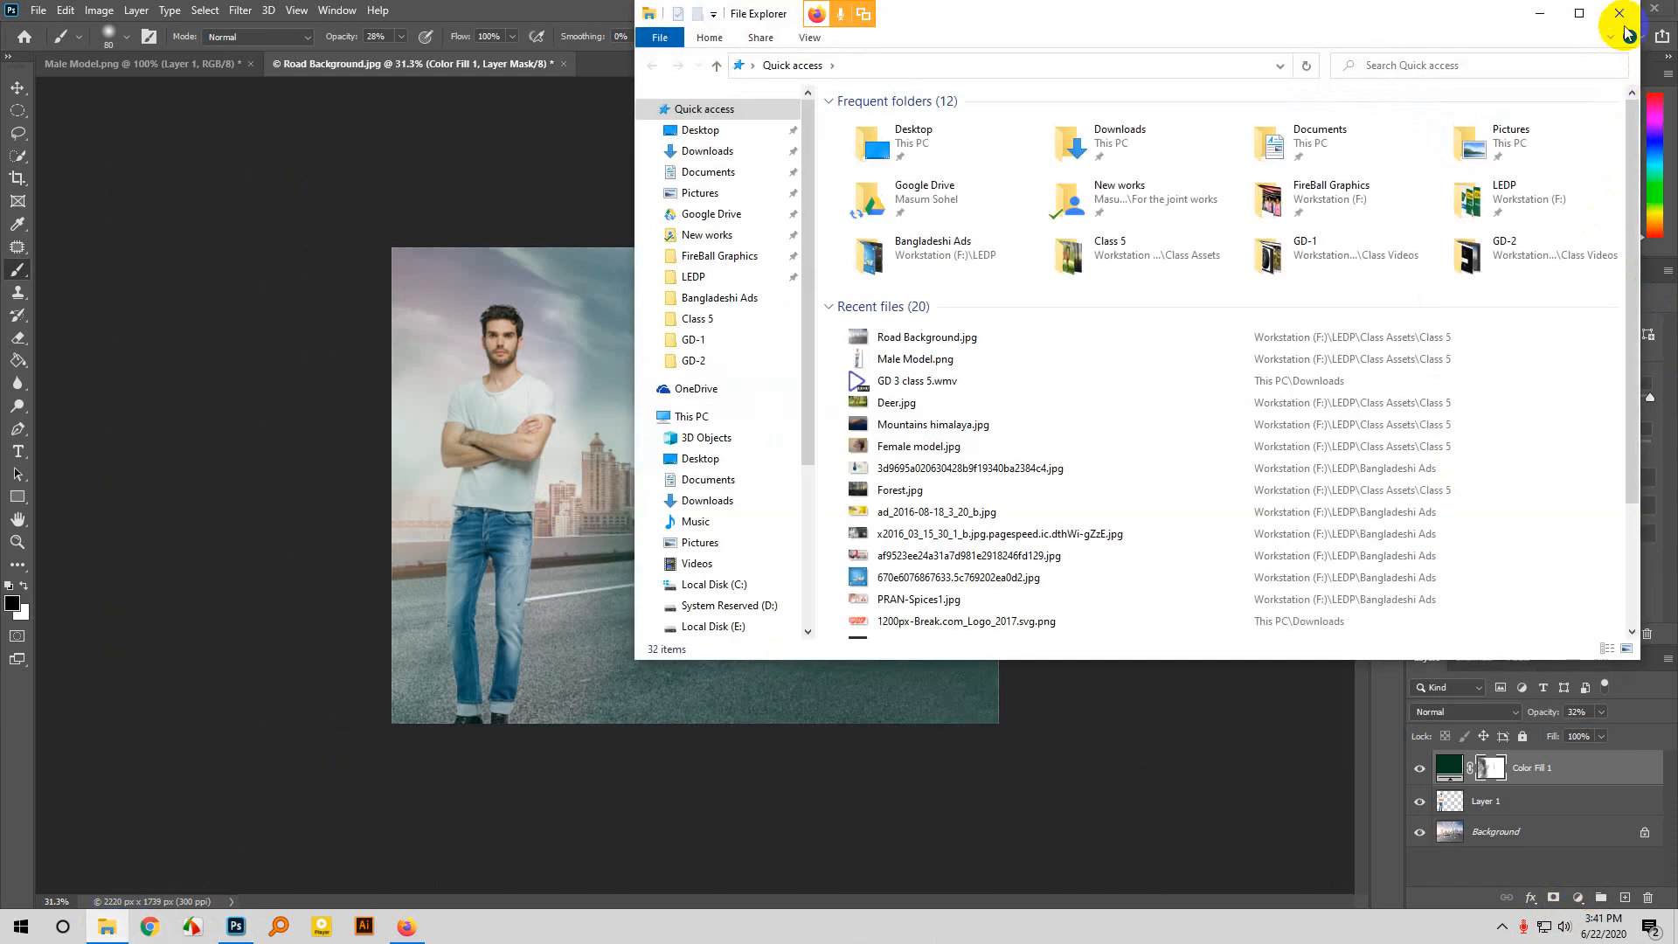
pyautogui.doubleClick(1569, 12)
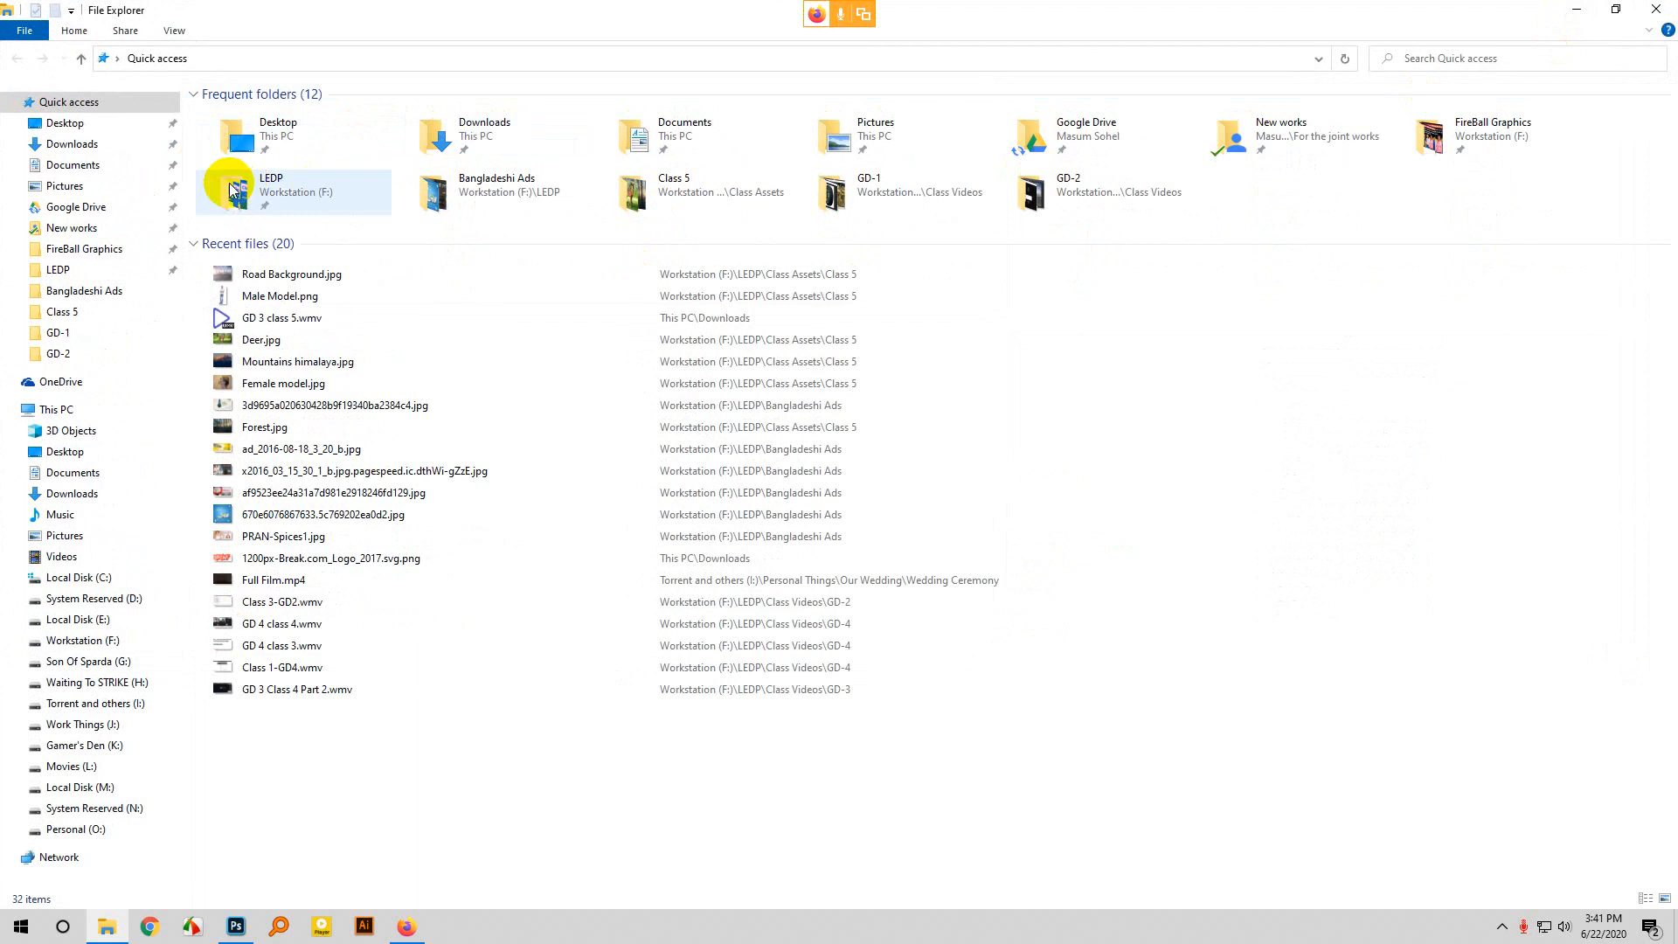
pyautogui.doubleClick(295, 186)
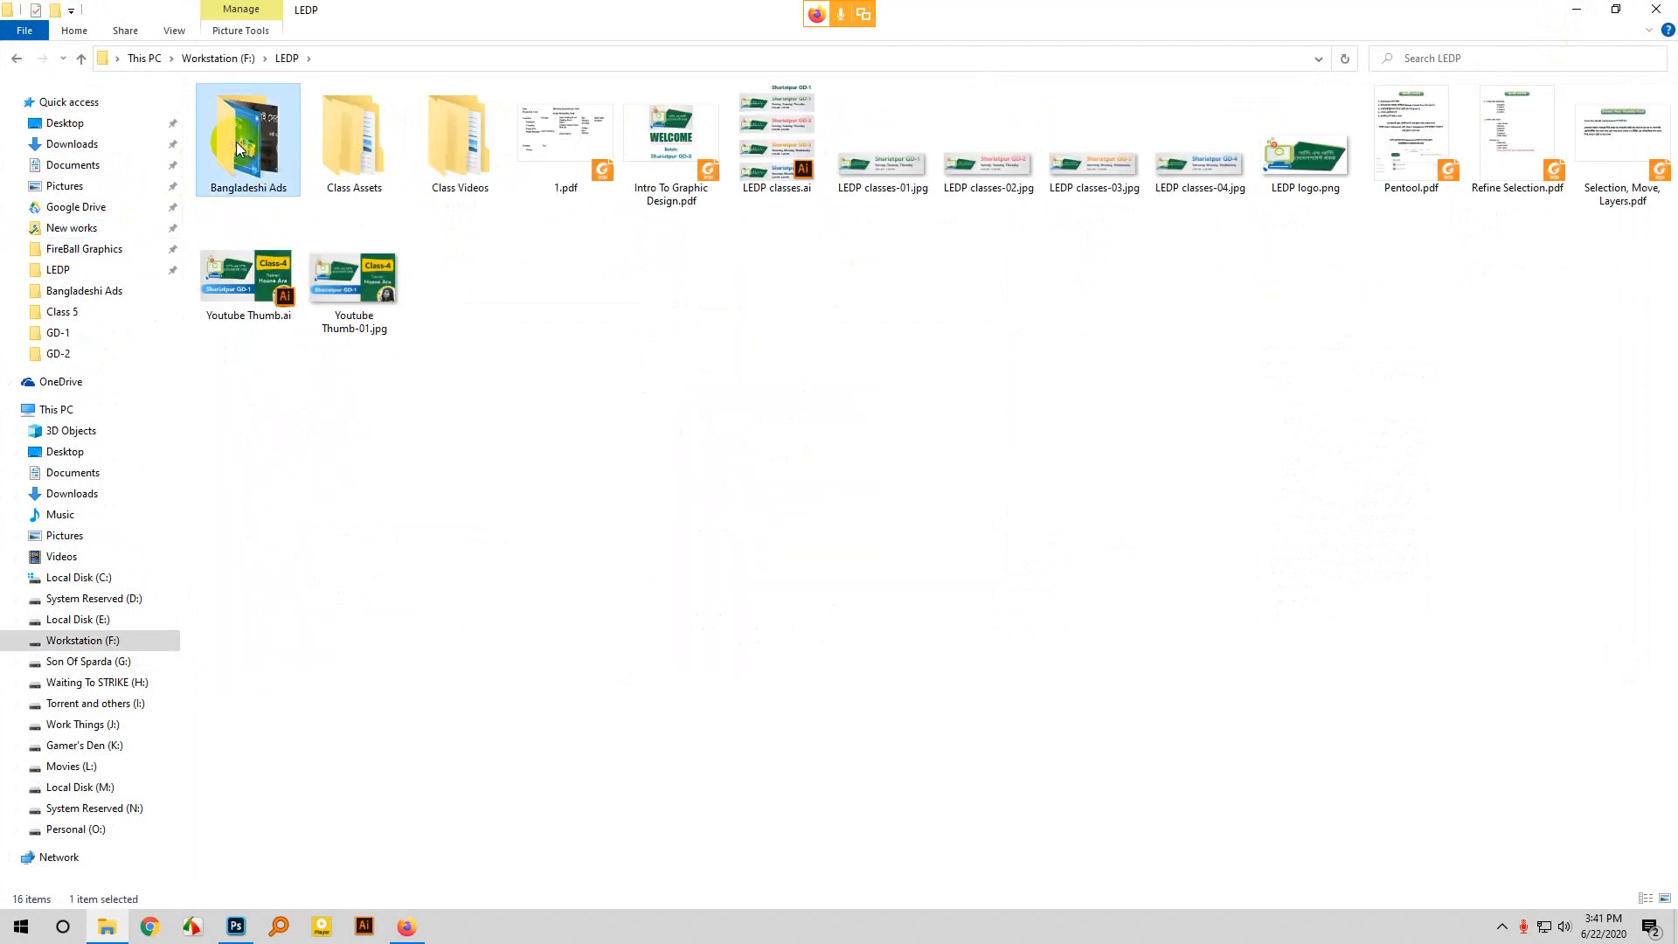
pyautogui.doubleClick(292, 185)
pyautogui.doubleClick(705, 140)
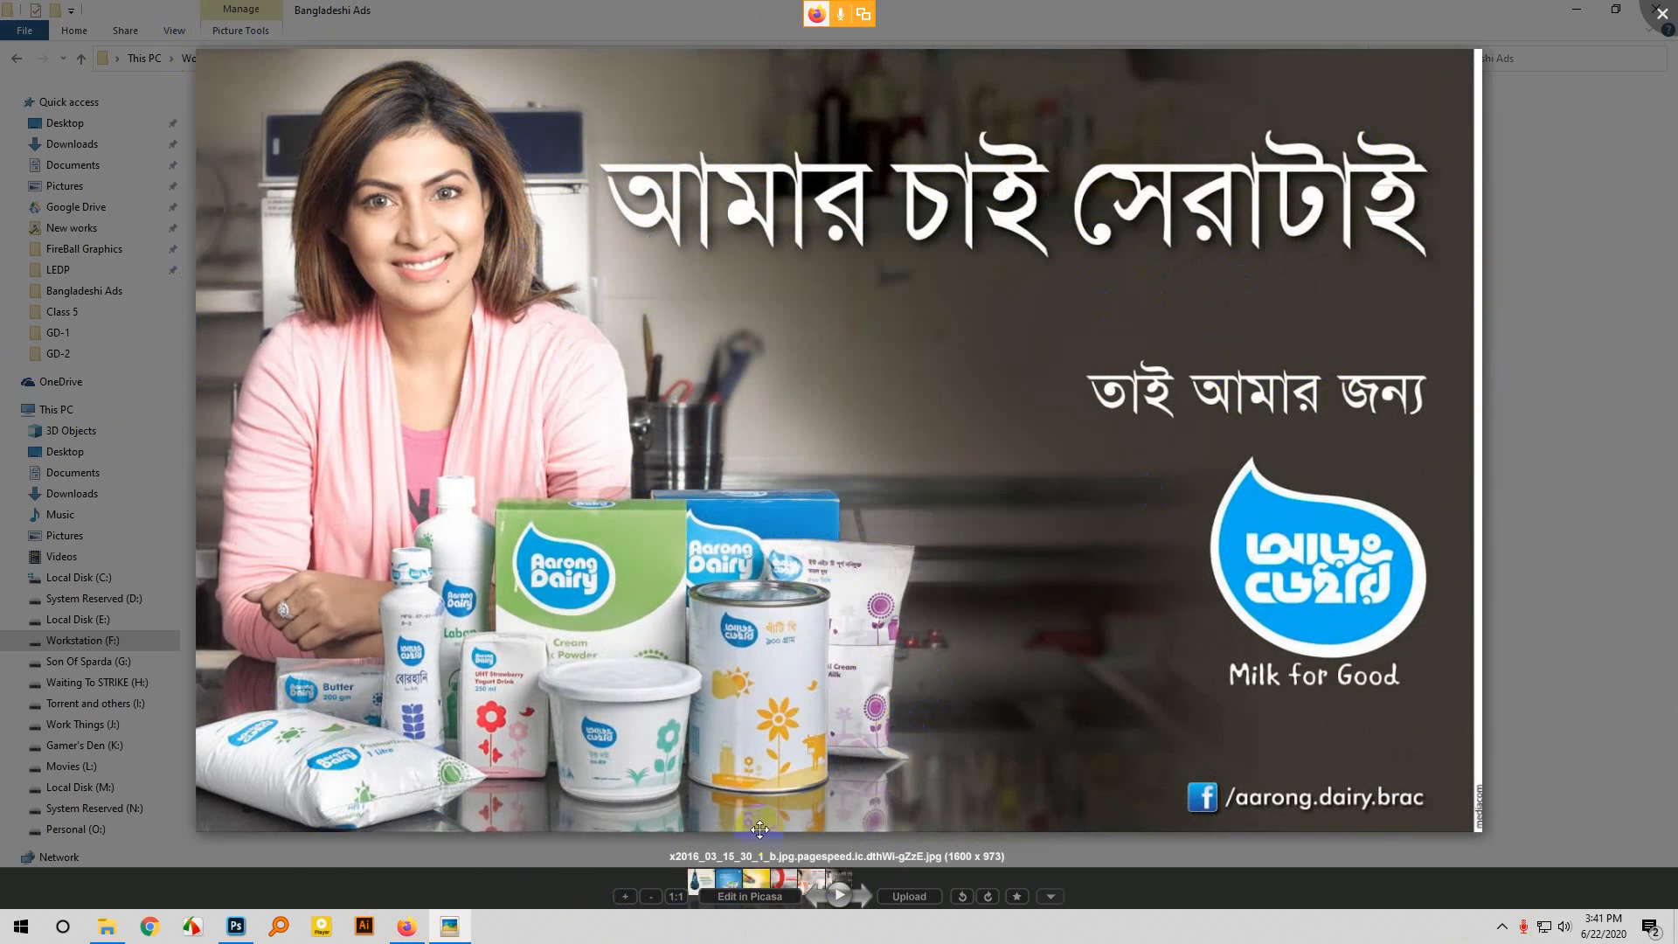
pyautogui.scroll(-3, 560, 602)
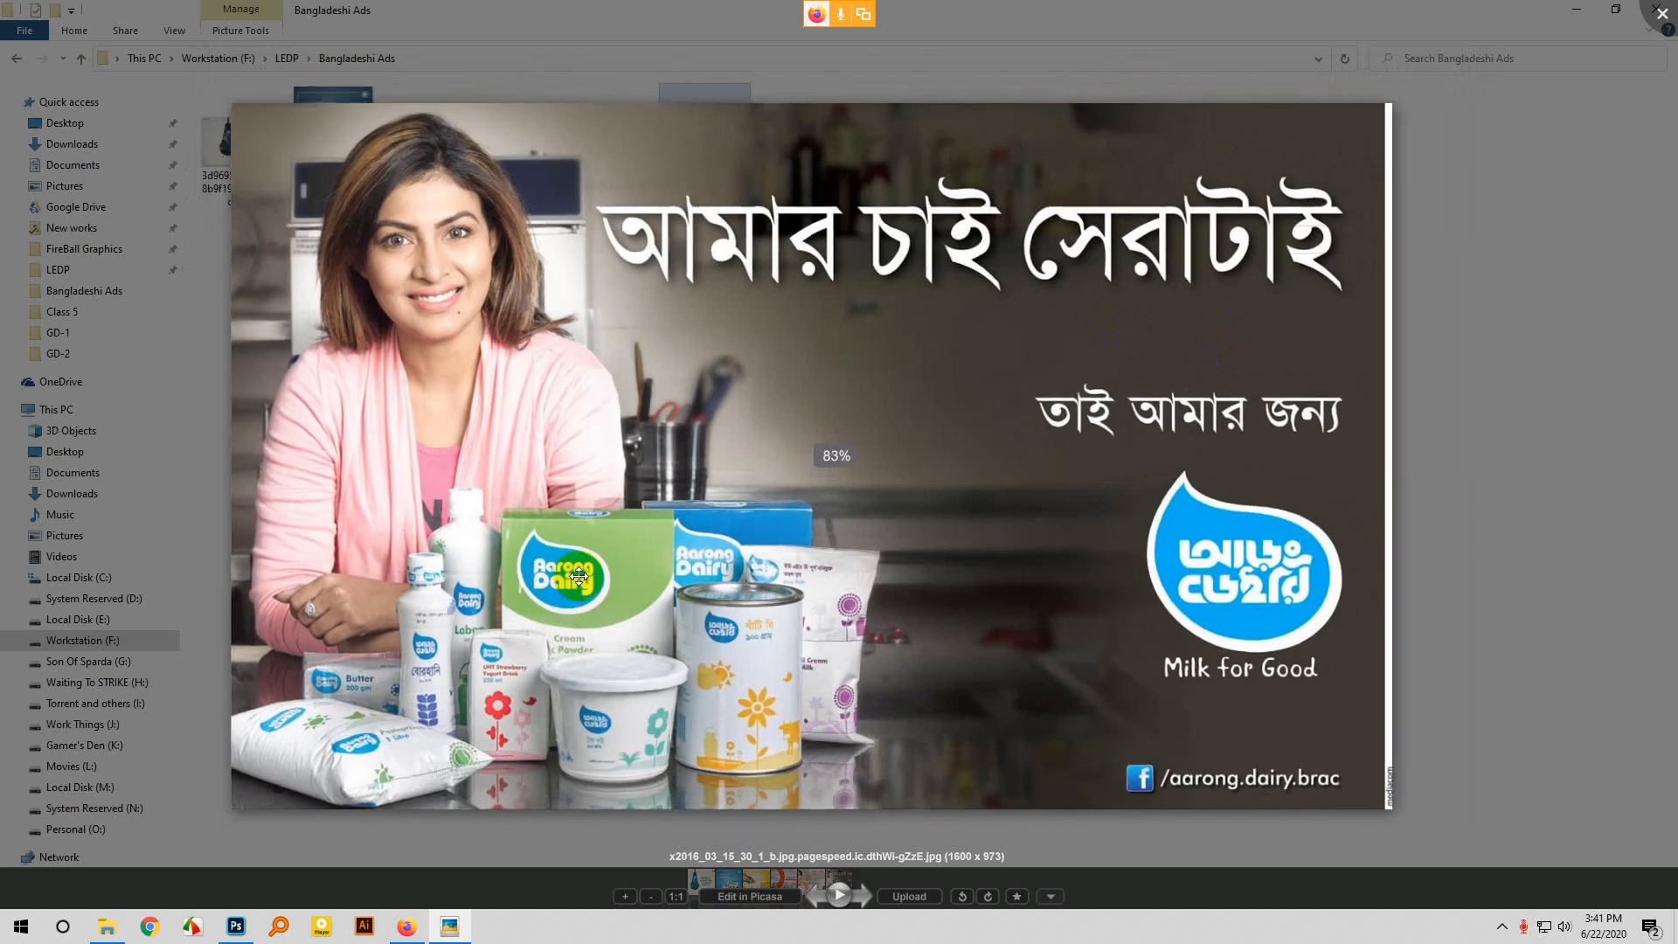
# Switch to the Google Meet call in Firefox and raise the system volume.
pyautogui.click(398, 928)
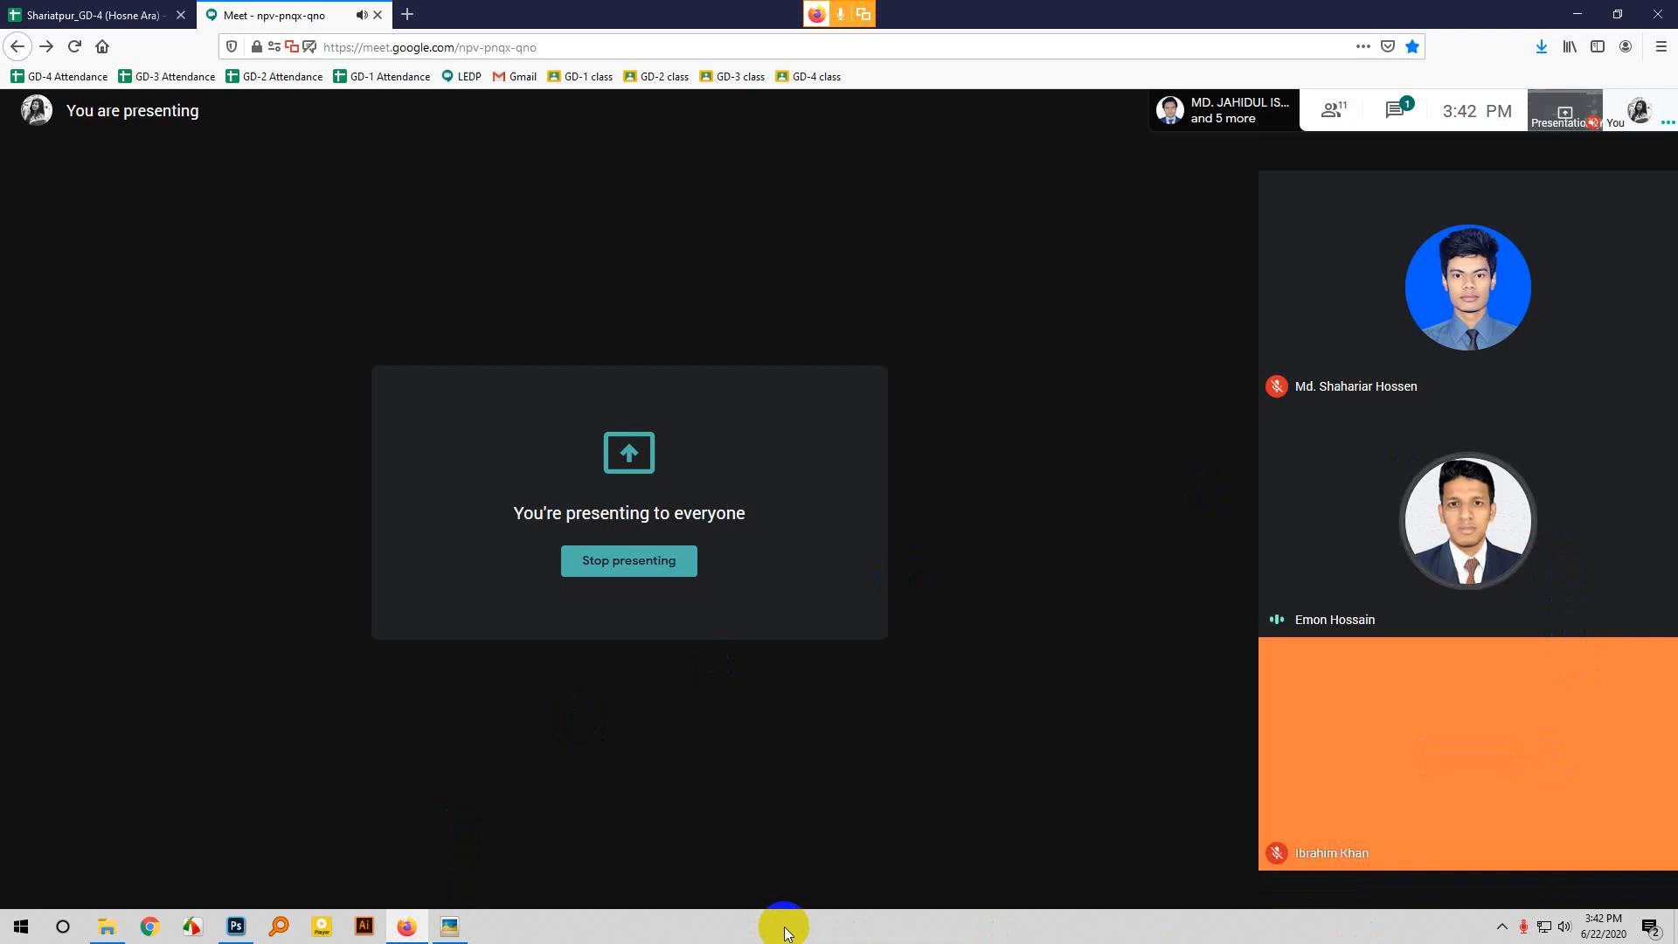
pyautogui.press('XF86AudioRaiseVolume')
pyautogui.press('XF86AudioRaiseVolume')
pyautogui.press('XF86AudioRaiseVolume')
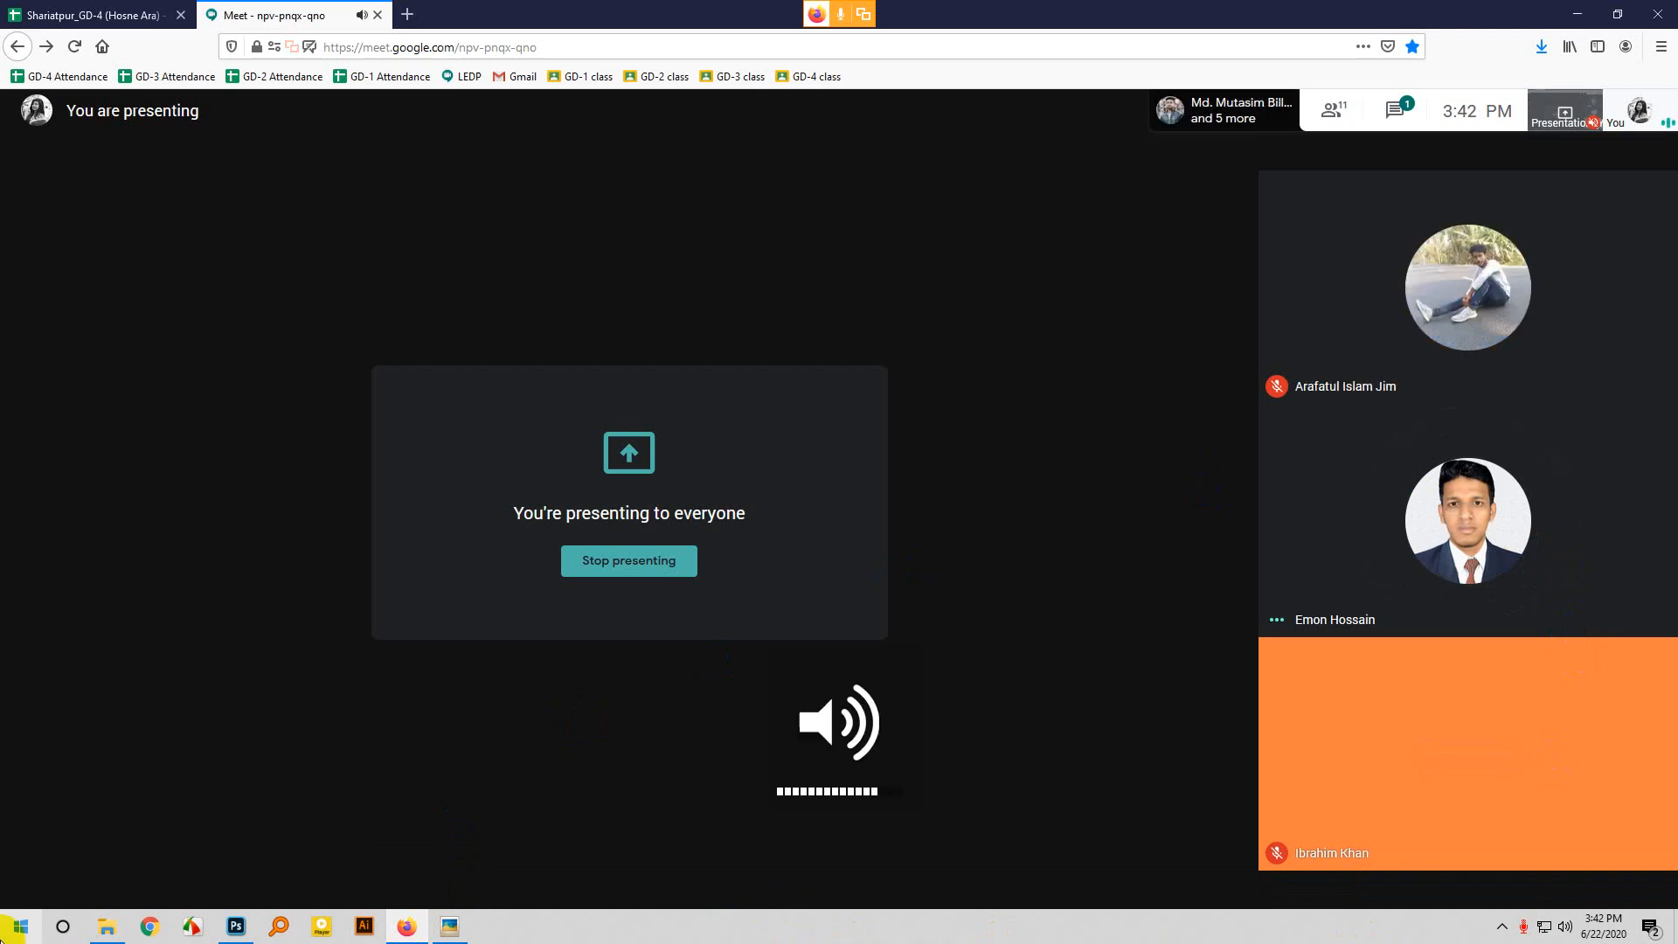
# Reopen the Aarong Dairy advertisement from the Bangladeshi Ads folder to examine it, close it, and switch back to Photoshop.
pyautogui.click(136, 925)
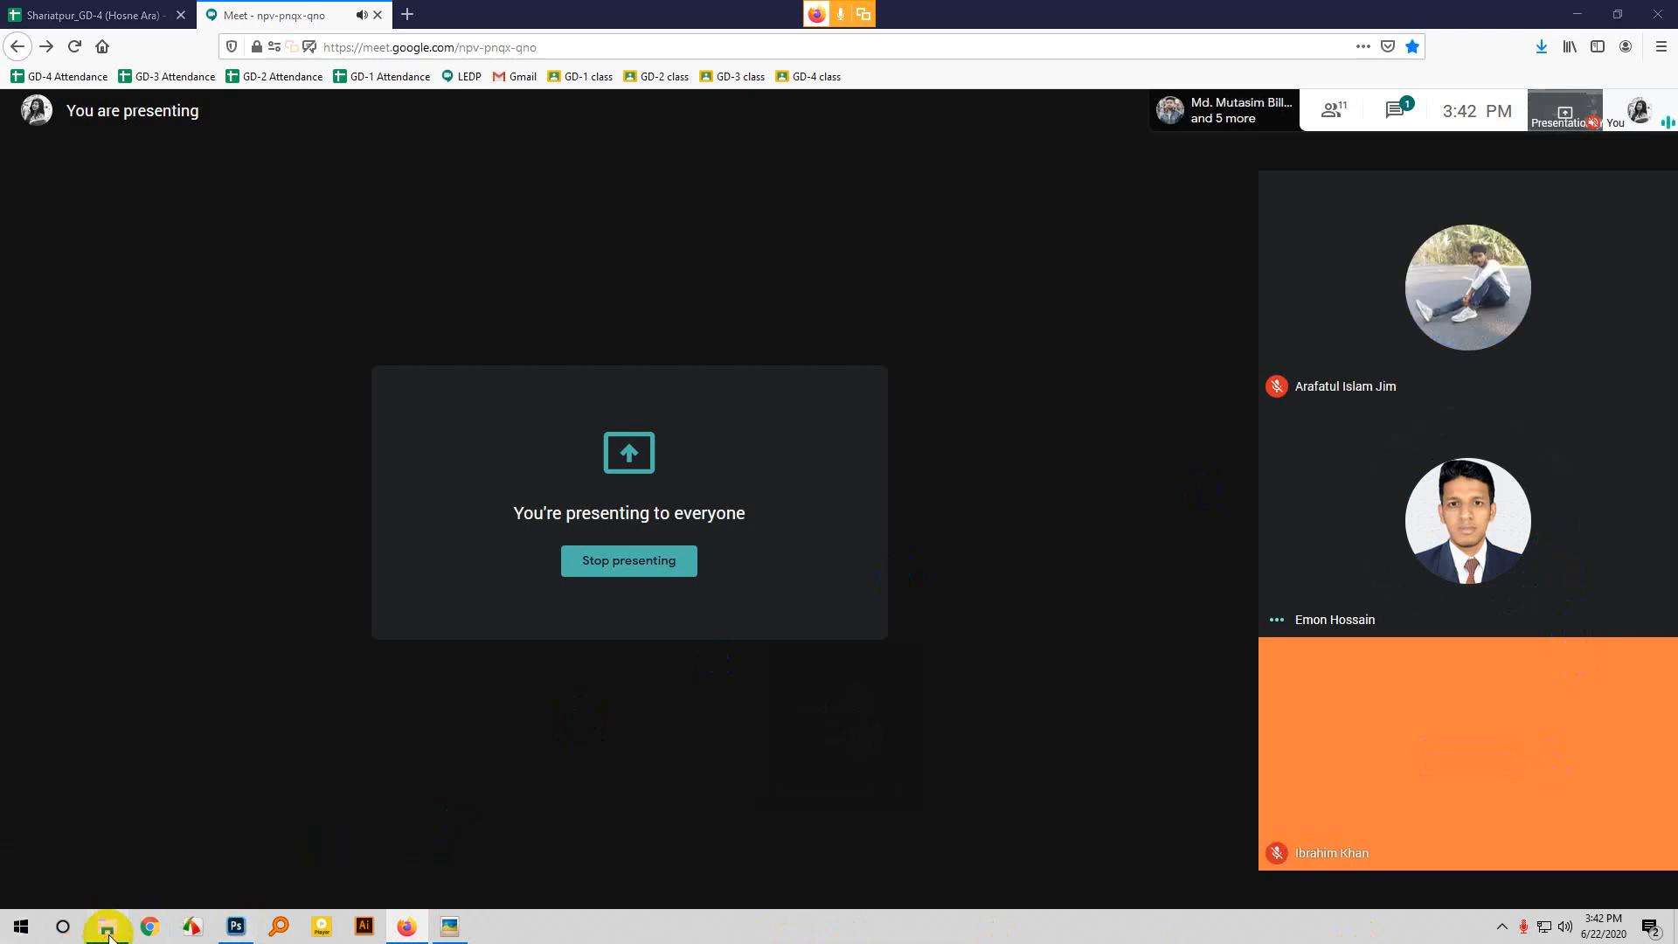
pyautogui.doubleClick(715, 150)
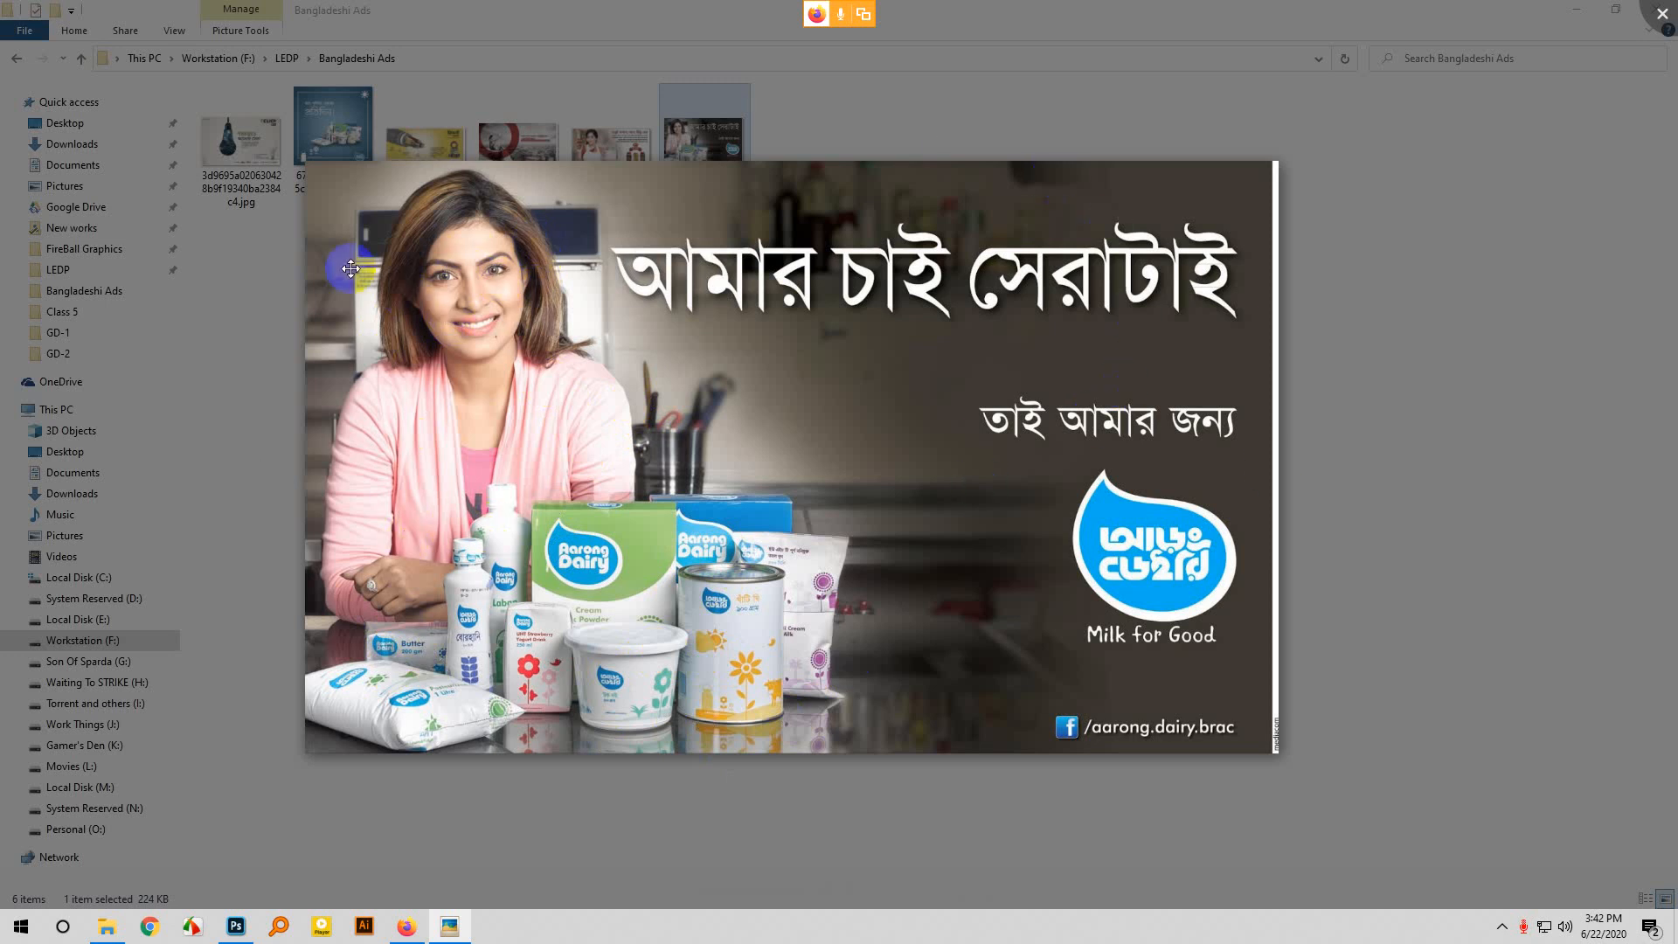
pyautogui.click(1663, 14)
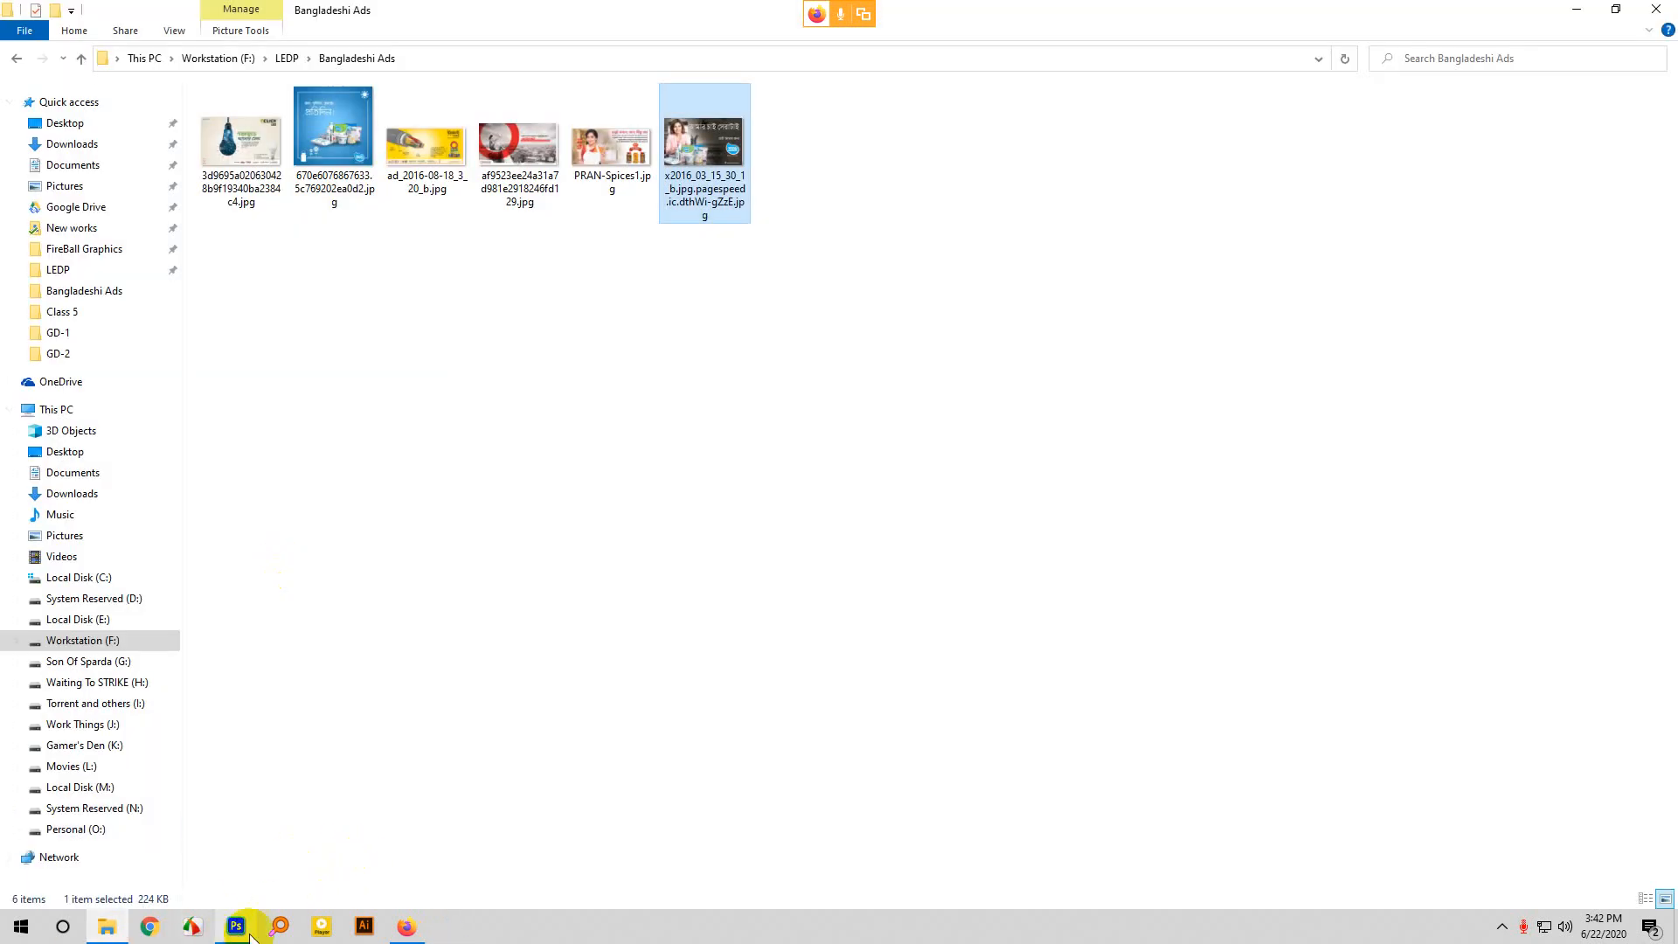
pyautogui.click(238, 927)
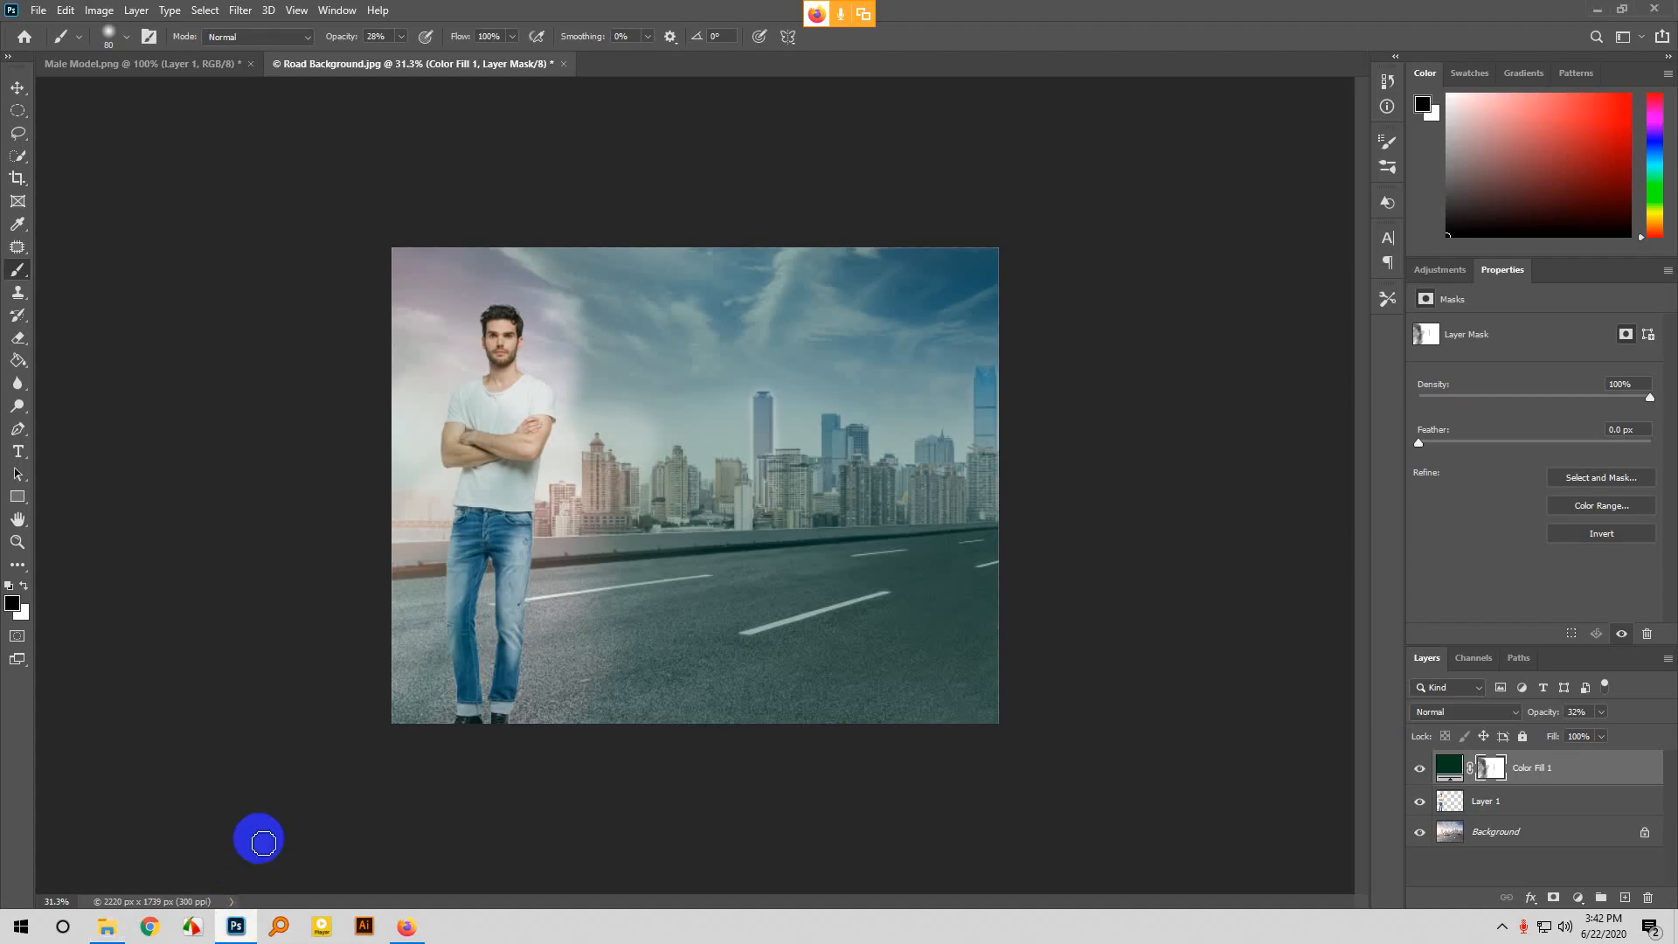
pyautogui.scroll(-3, 543, 480)
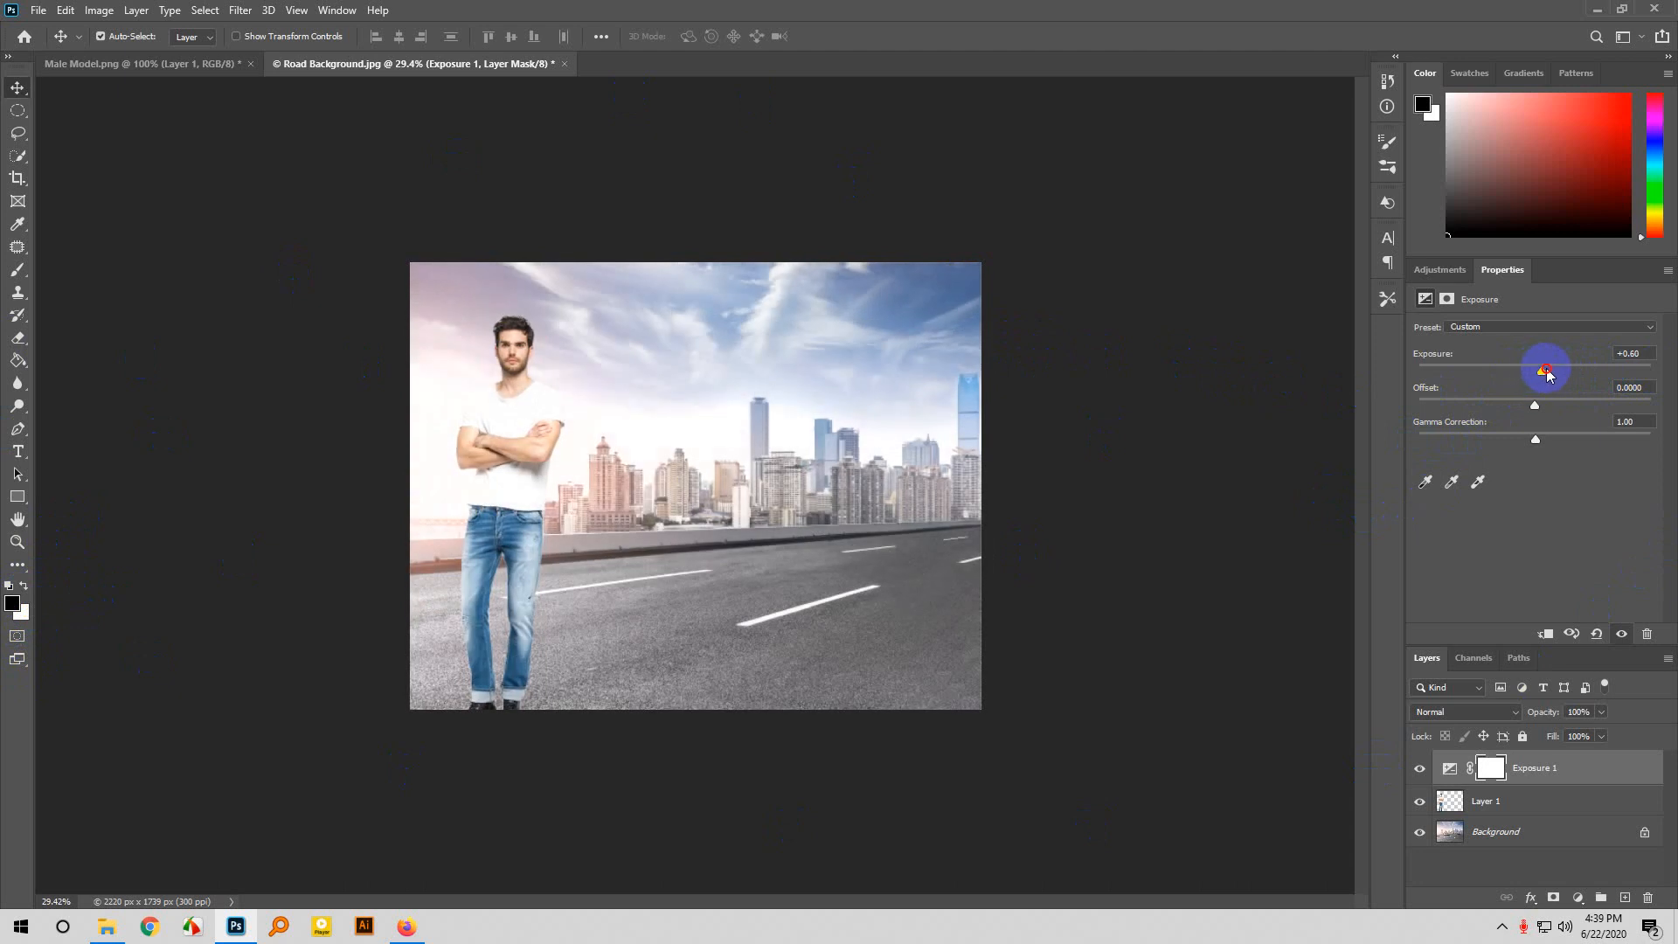
# Set the exposure to +0.20 and delete the Exposure adjustment layer together with its mask.
pyautogui.moveTo(1544, 370)
pyautogui.mouseDown()
pyautogui.moveTo(1518, 372)
pyautogui.moveTo(1537, 376)
pyautogui.mouseUp()
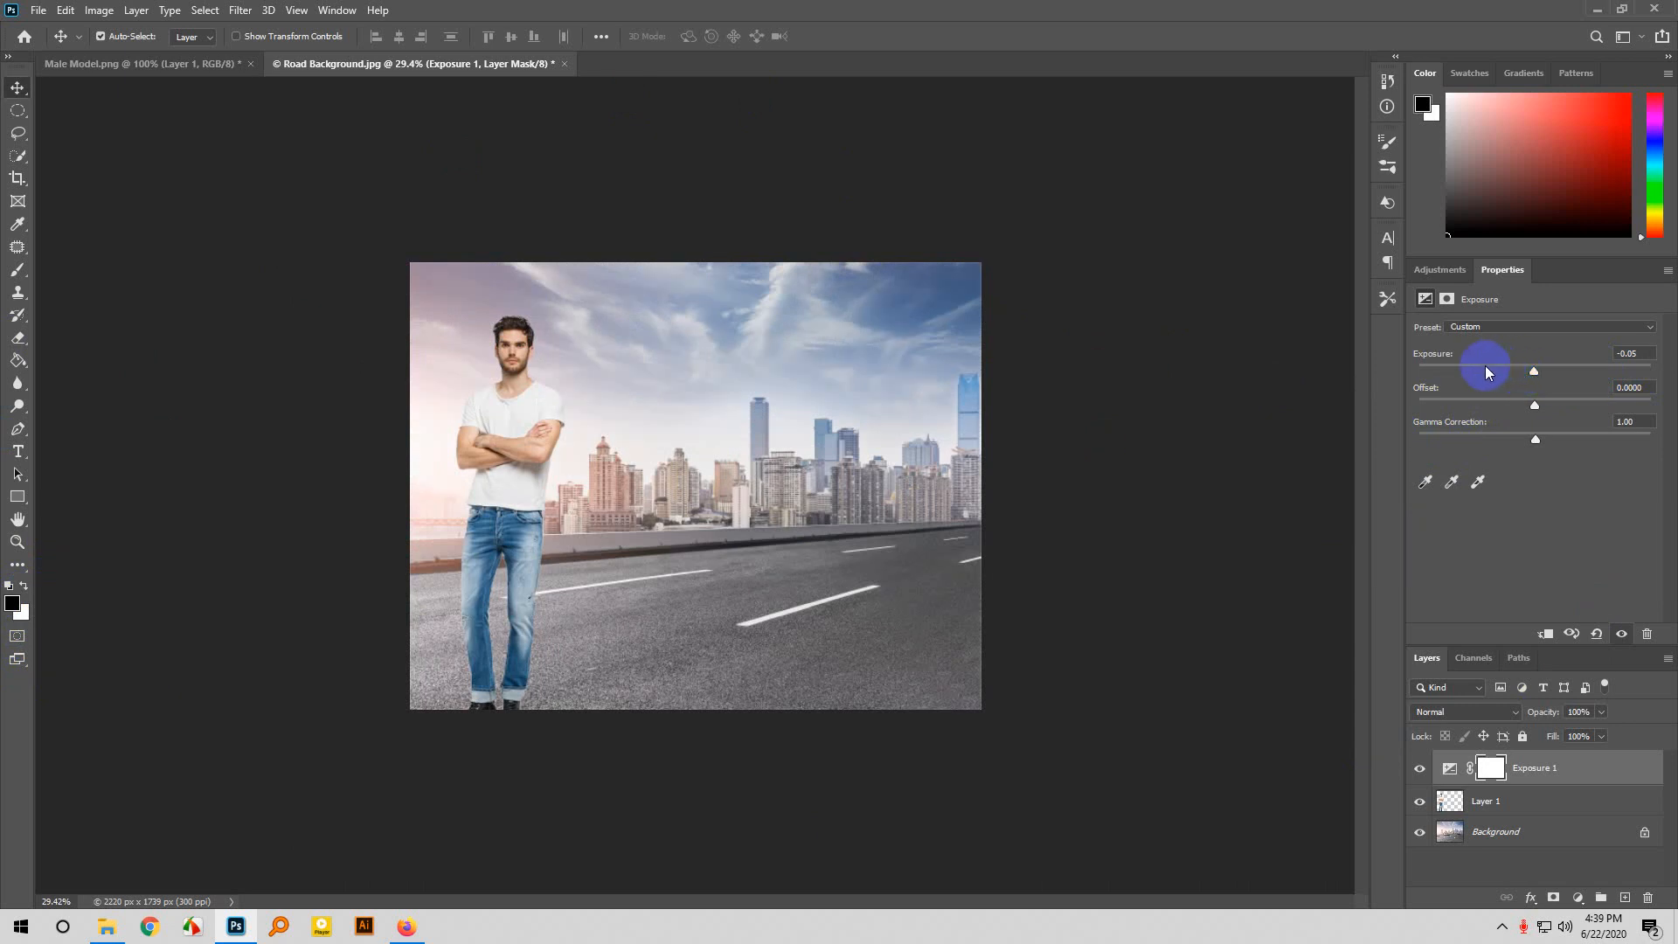
pyautogui.moveTo(1540, 375)
pyautogui.mouseDown()
pyautogui.moveTo(1417, 374)
pyautogui.moveTo(1653, 369)
pyautogui.moveTo(1539, 370)
pyautogui.mouseUp()
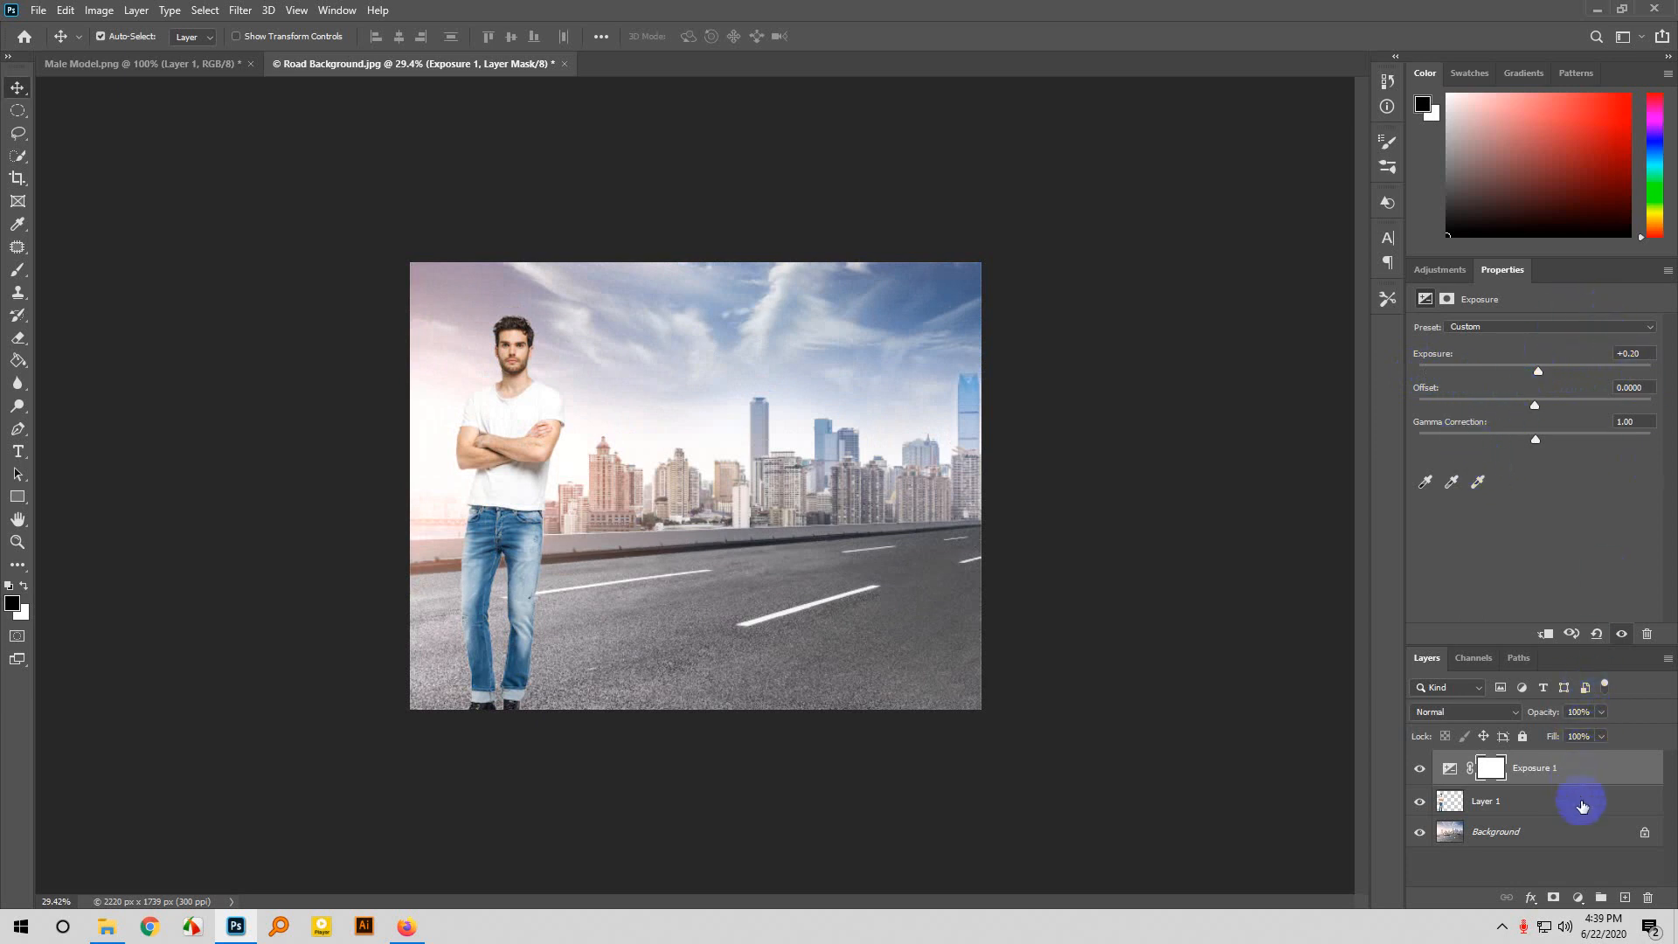
pyautogui.click(1648, 898)
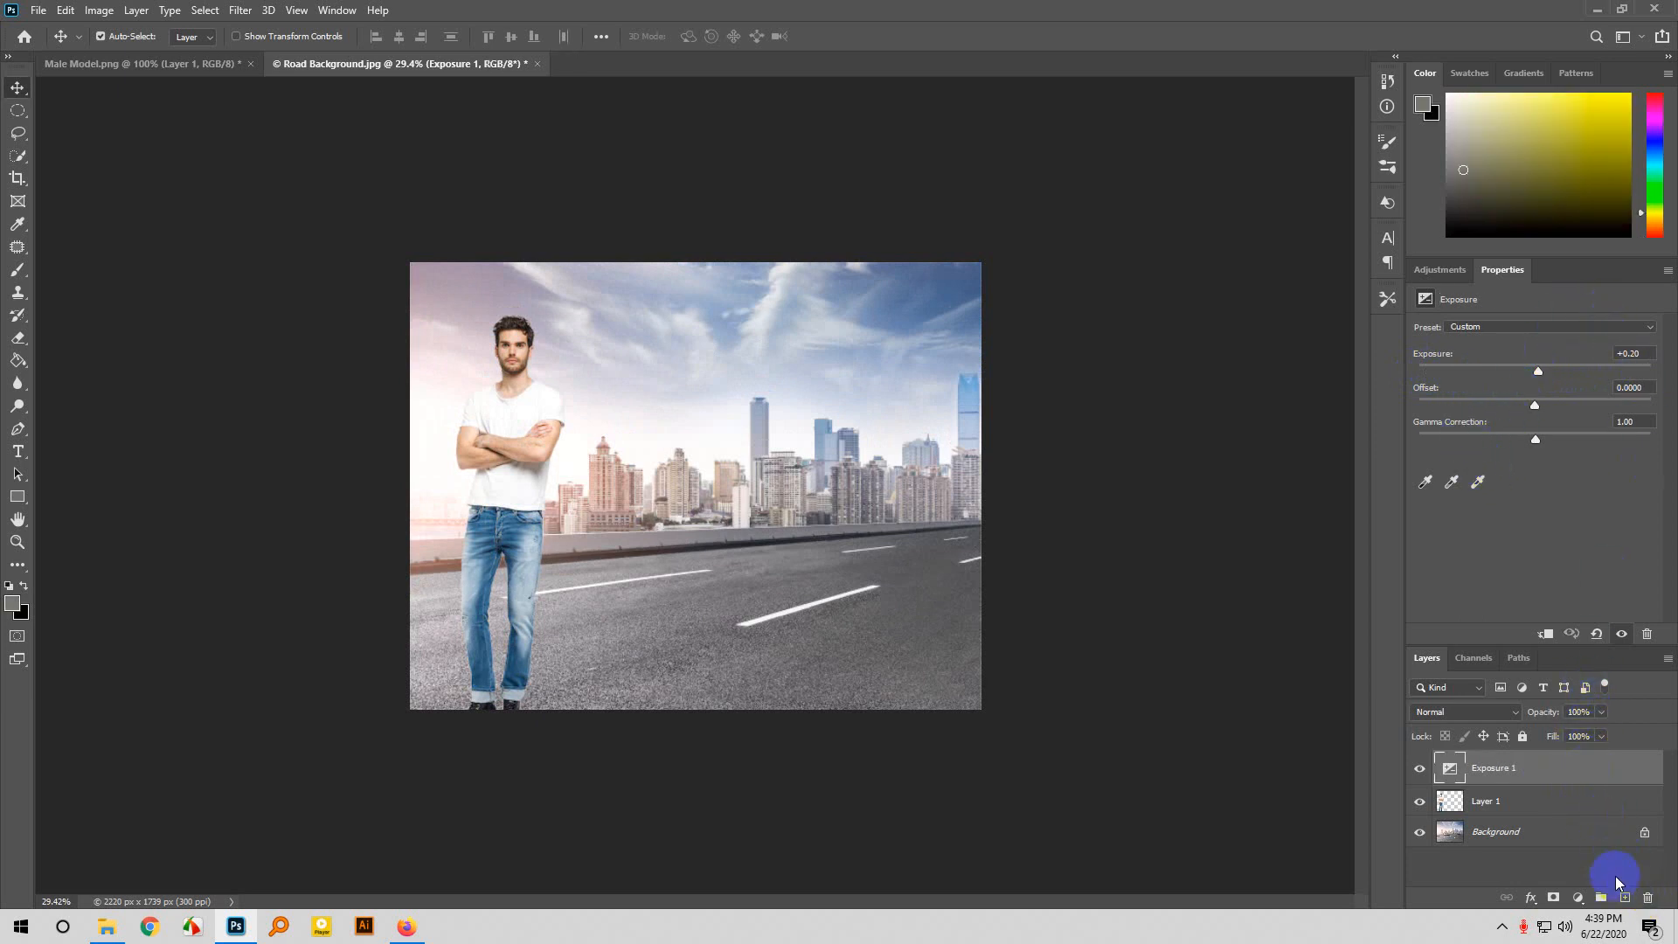
pyautogui.click(1650, 900)
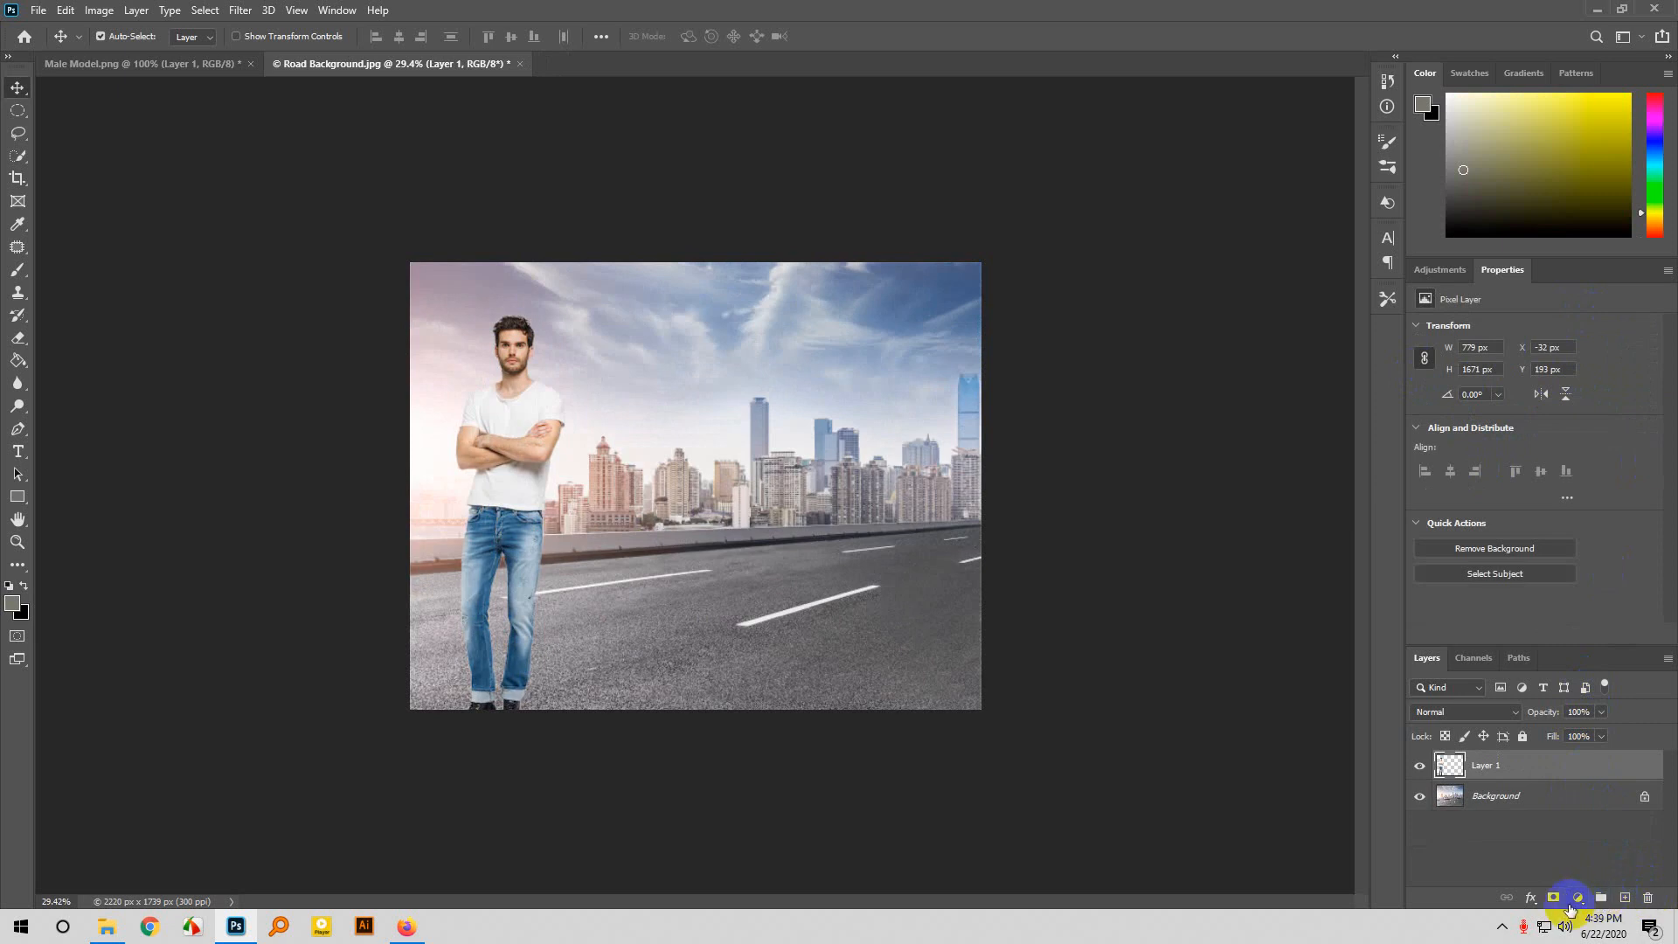
# Add a Color Balance adjustment layer above Layer 1 and shift the midtones to red +75 and magenta -63.
pyautogui.click(1579, 899)
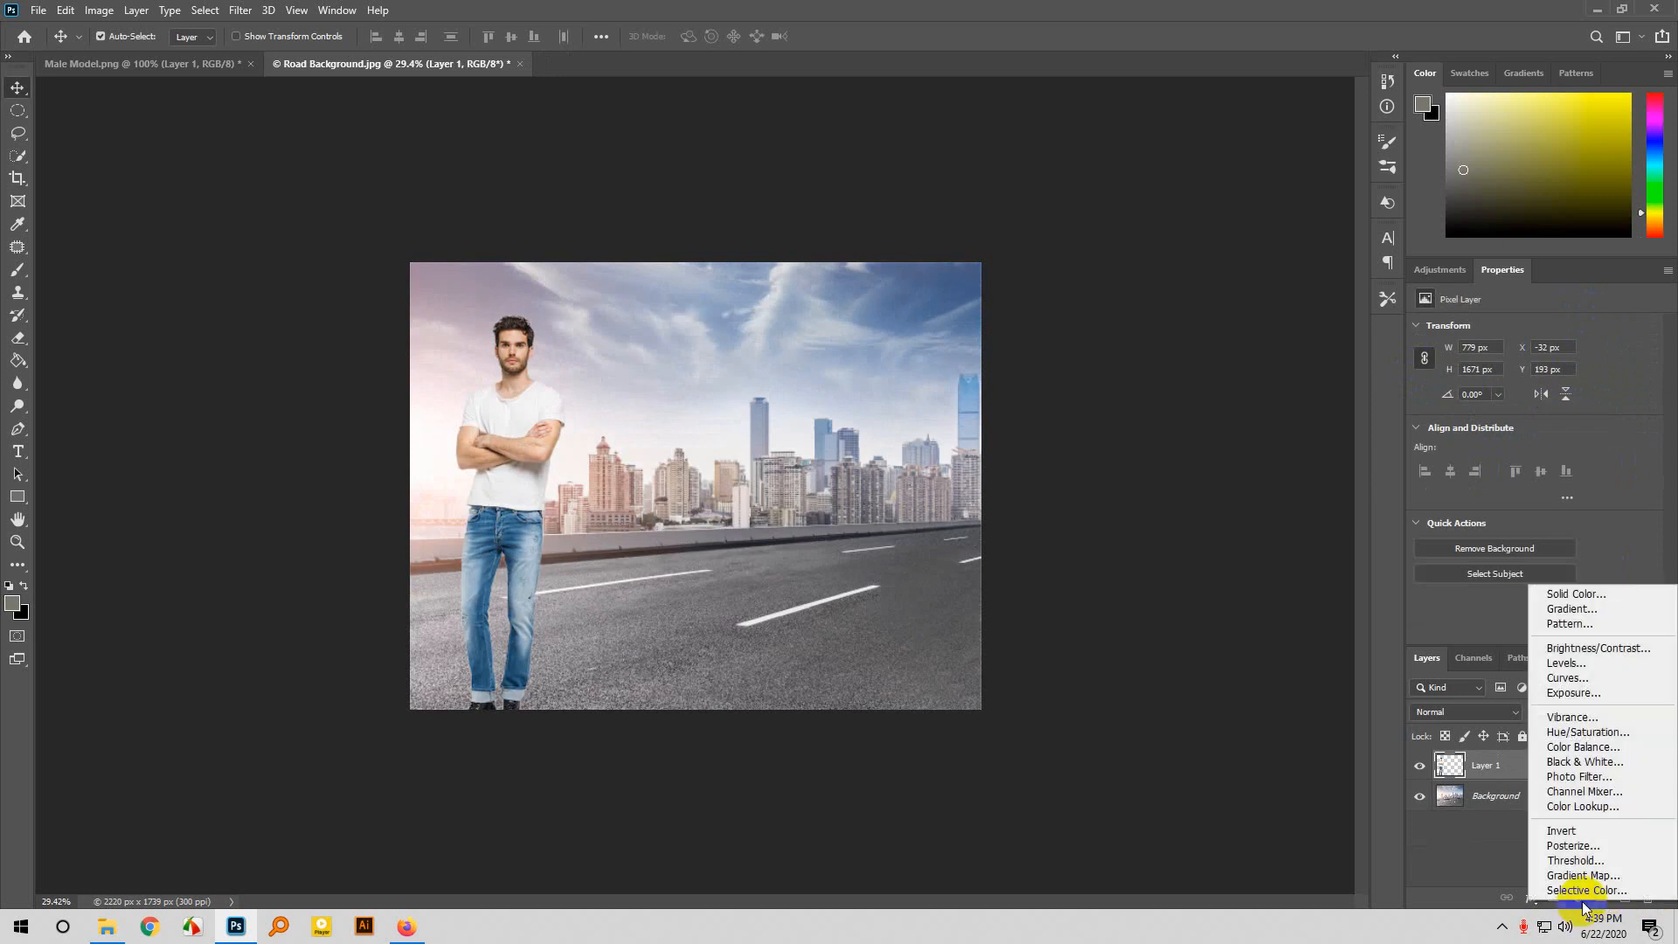
pyautogui.click(1581, 748)
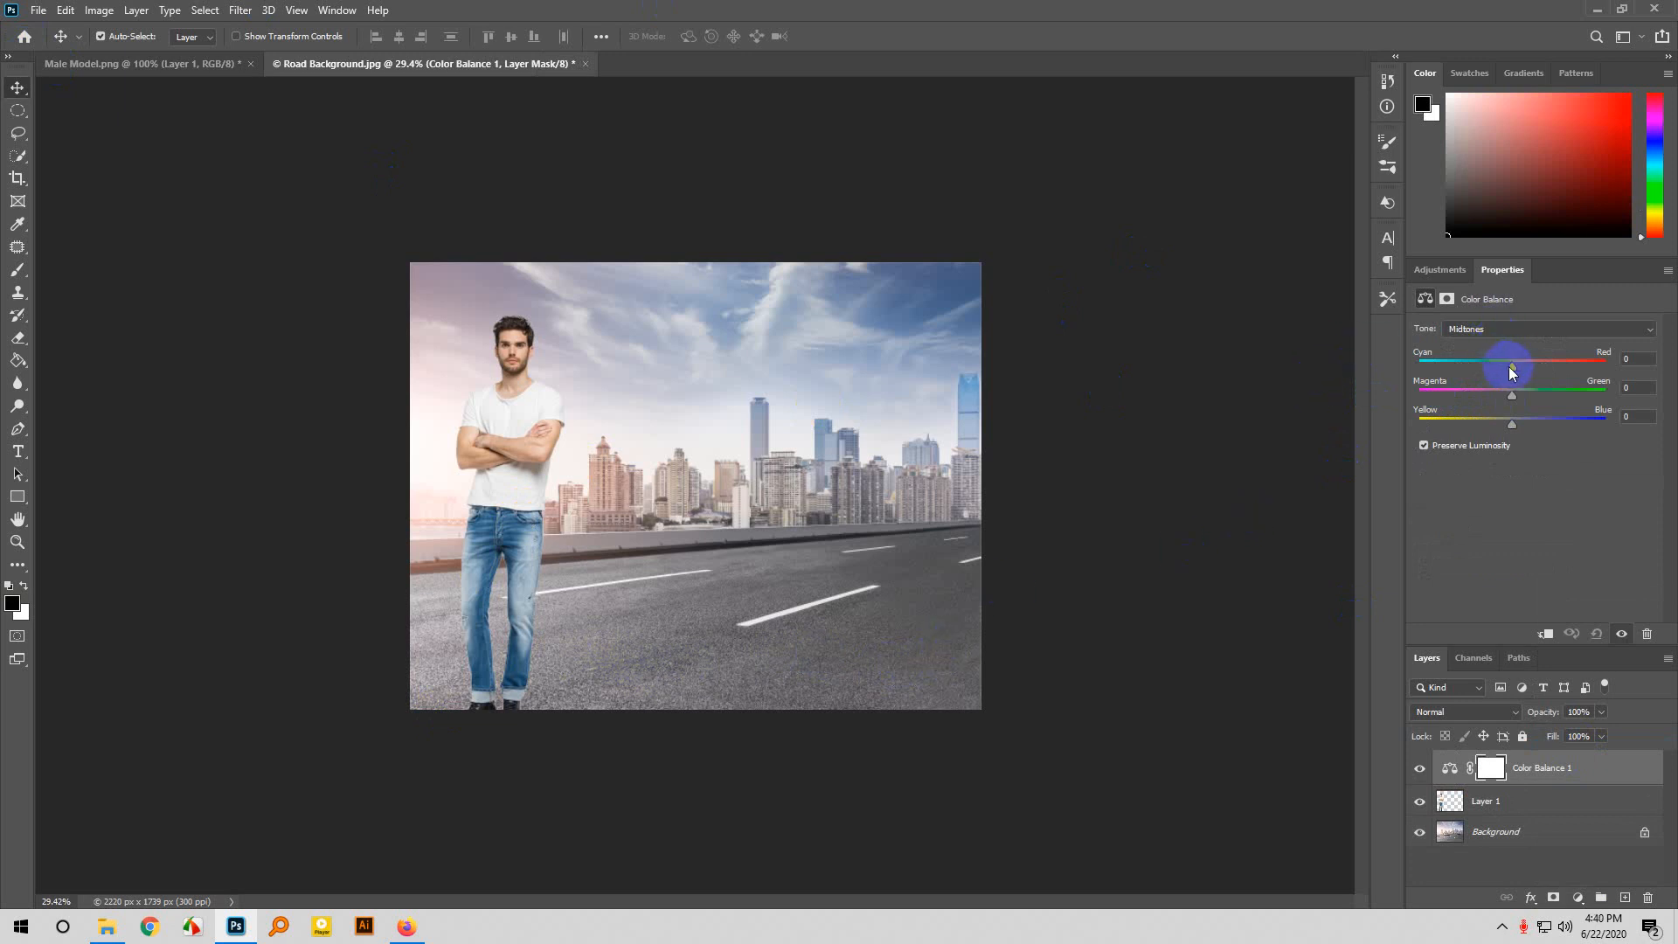
pyautogui.moveTo(1513, 368); pyautogui.dragTo(1533, 369)
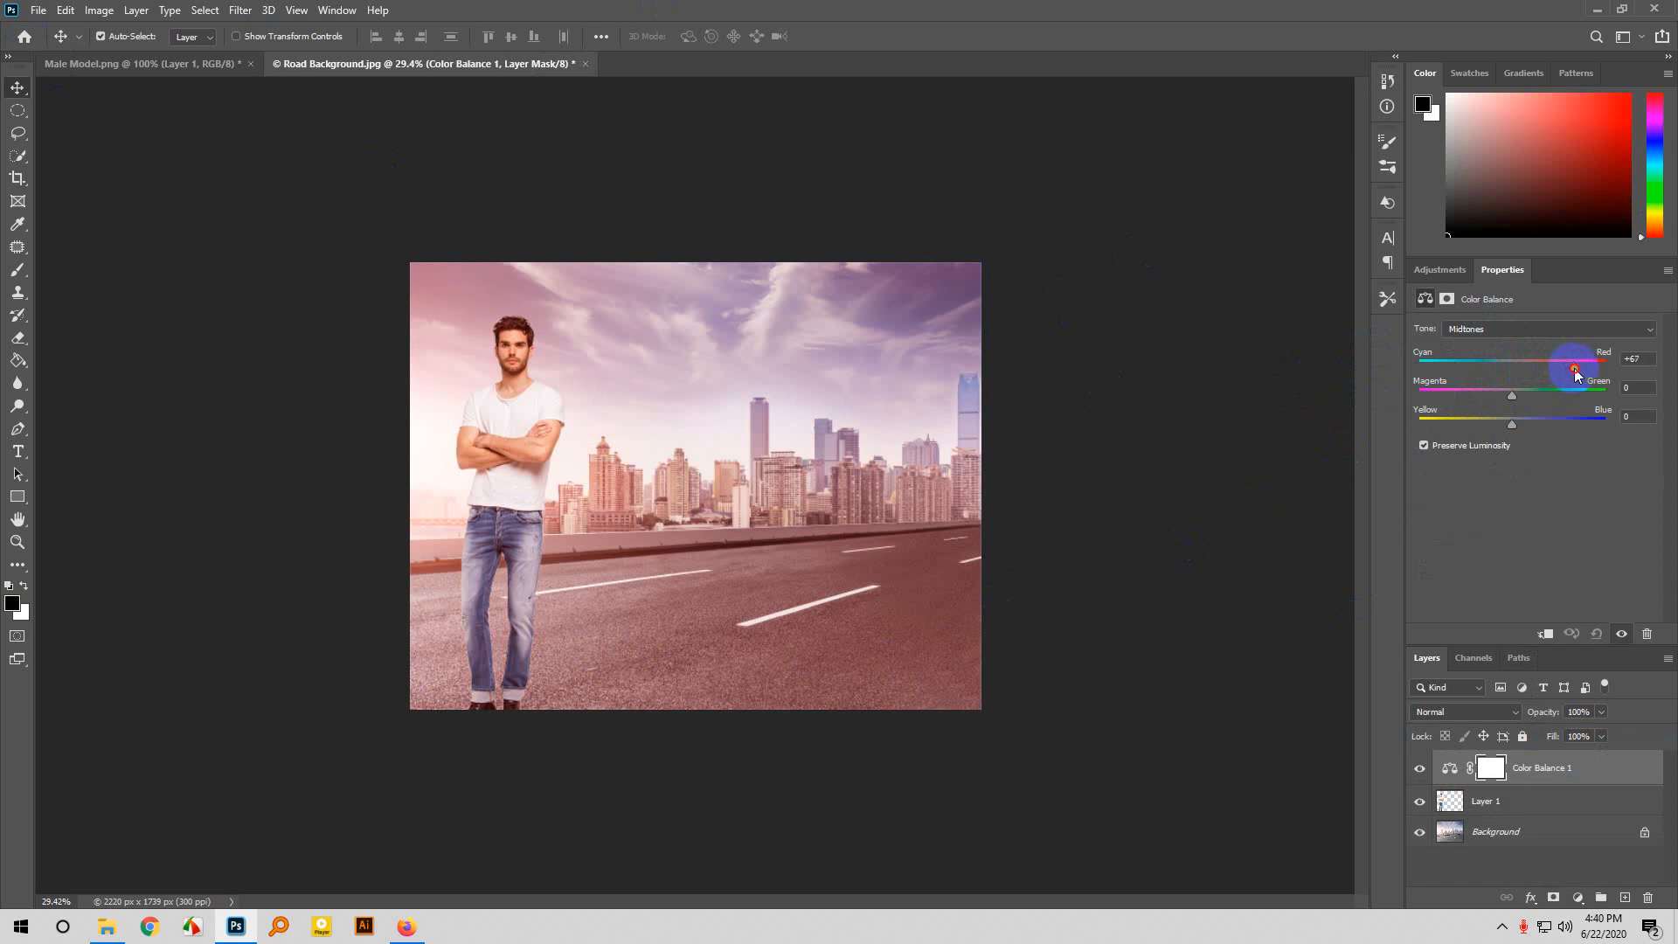
pyautogui.moveTo(1576, 369); pyautogui.dragTo(1457, 392)
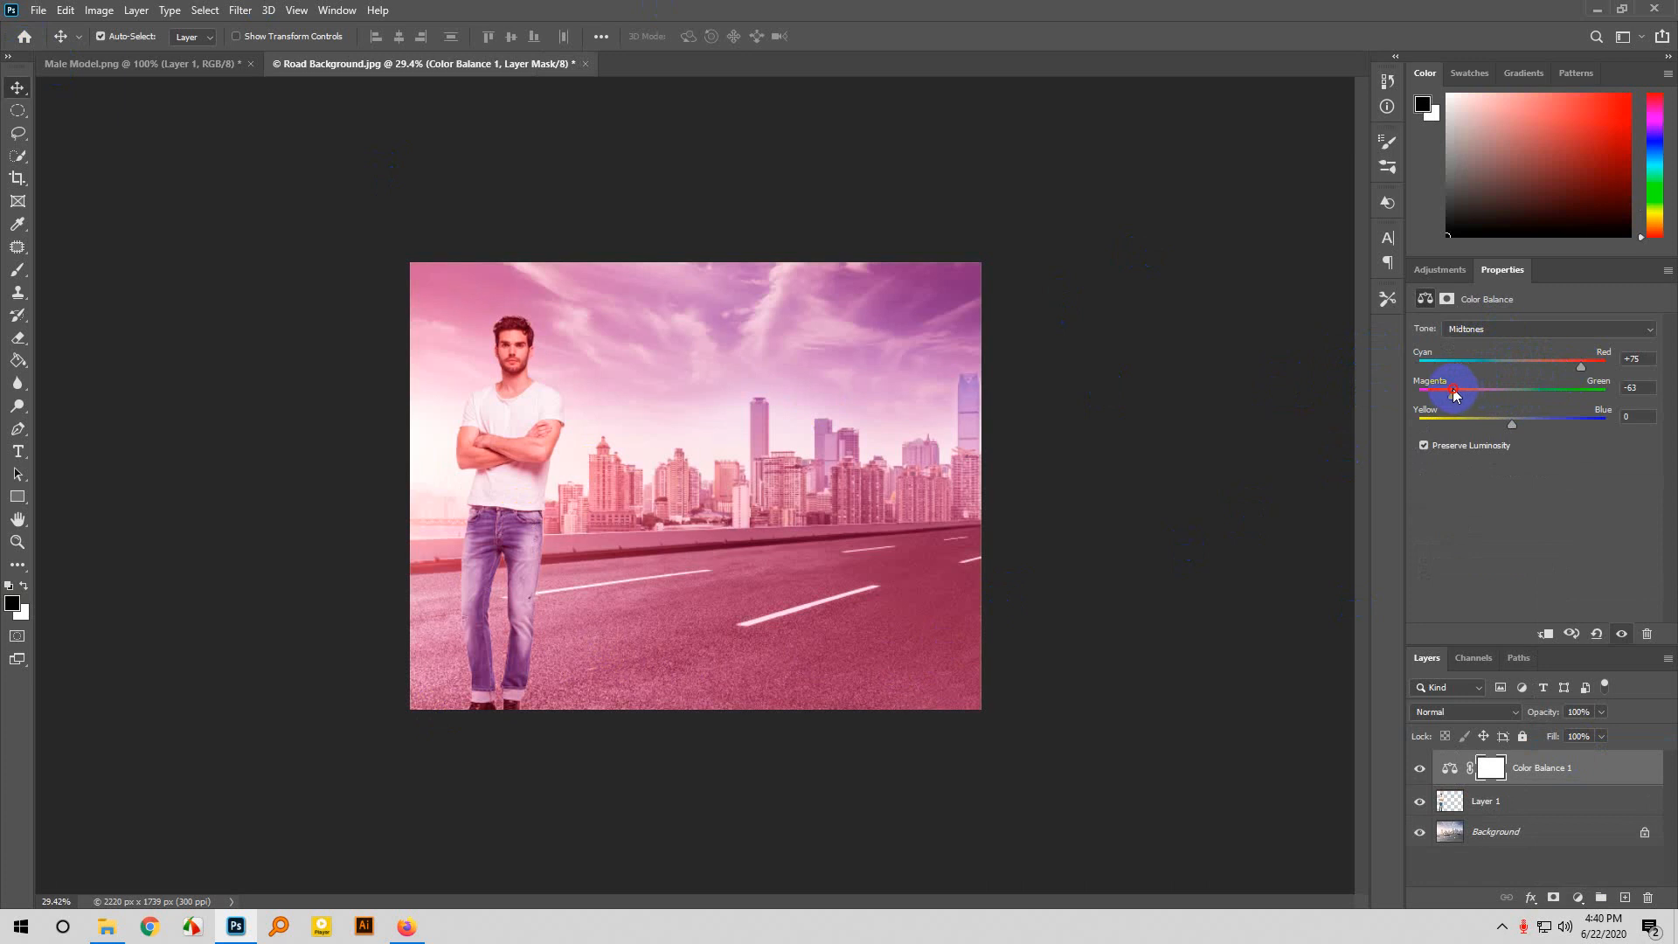
# Set the midtones to red +6, green +7 and blue +5, and delete the Color Balance adjustment layer with its mask.
pyautogui.click(1460, 331)
pyautogui.click(1460, 333)
pyautogui.moveTo(1582, 365); pyautogui.dragTo(1518, 367)
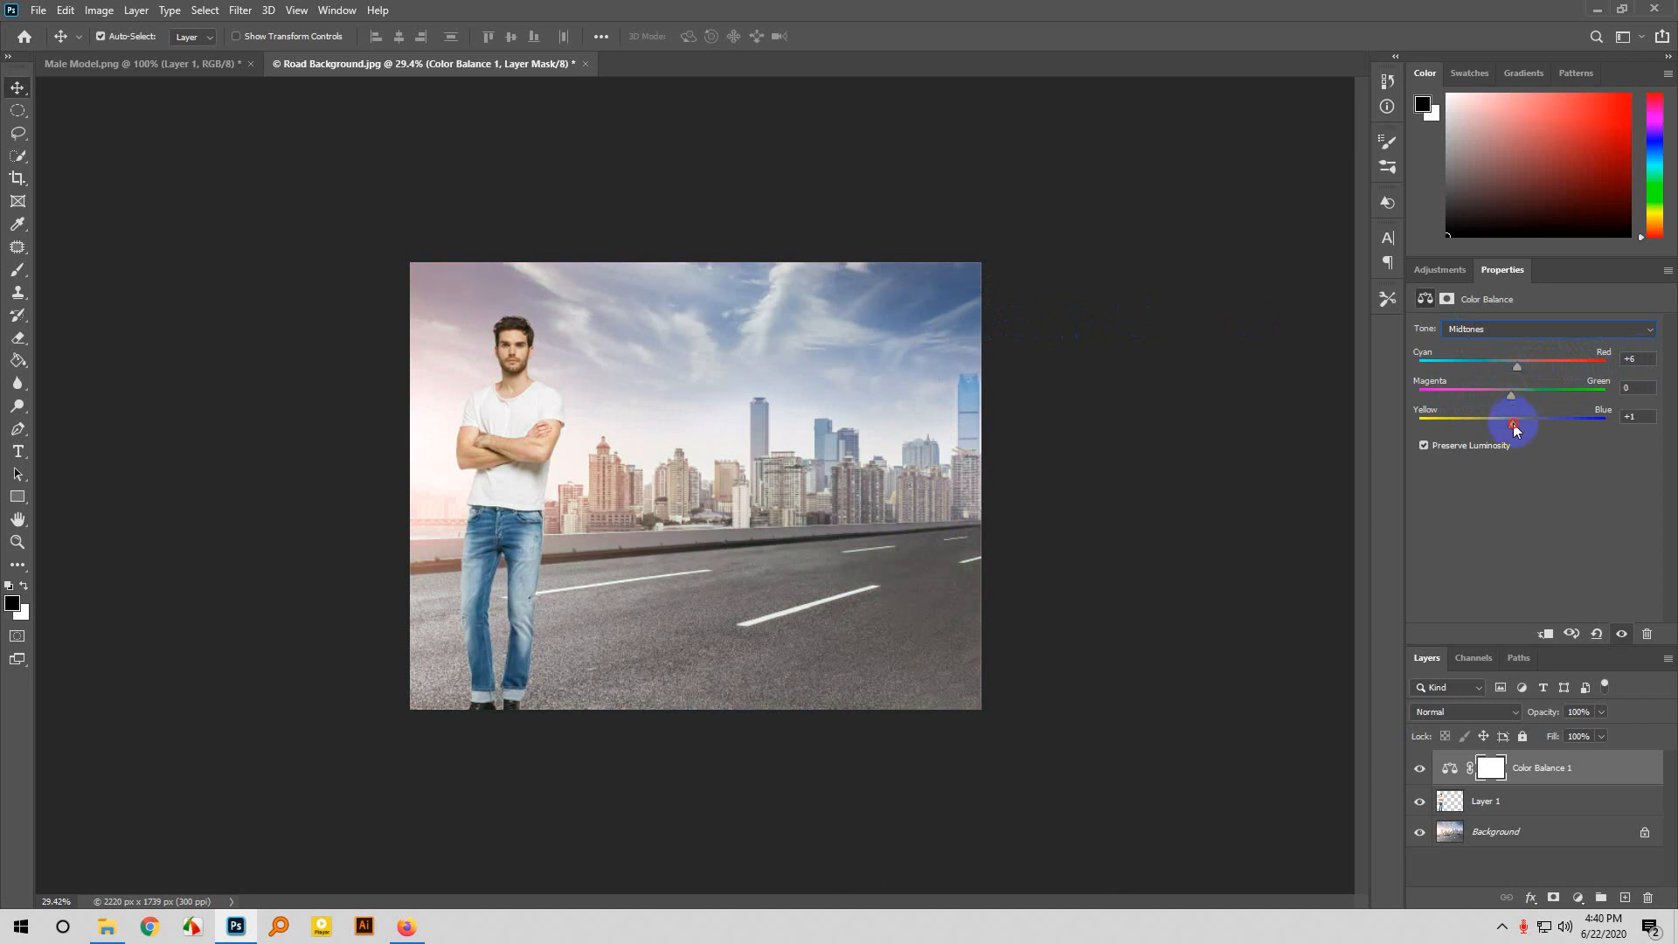
pyautogui.moveTo(1516, 428); pyautogui.dragTo(1457, 428)
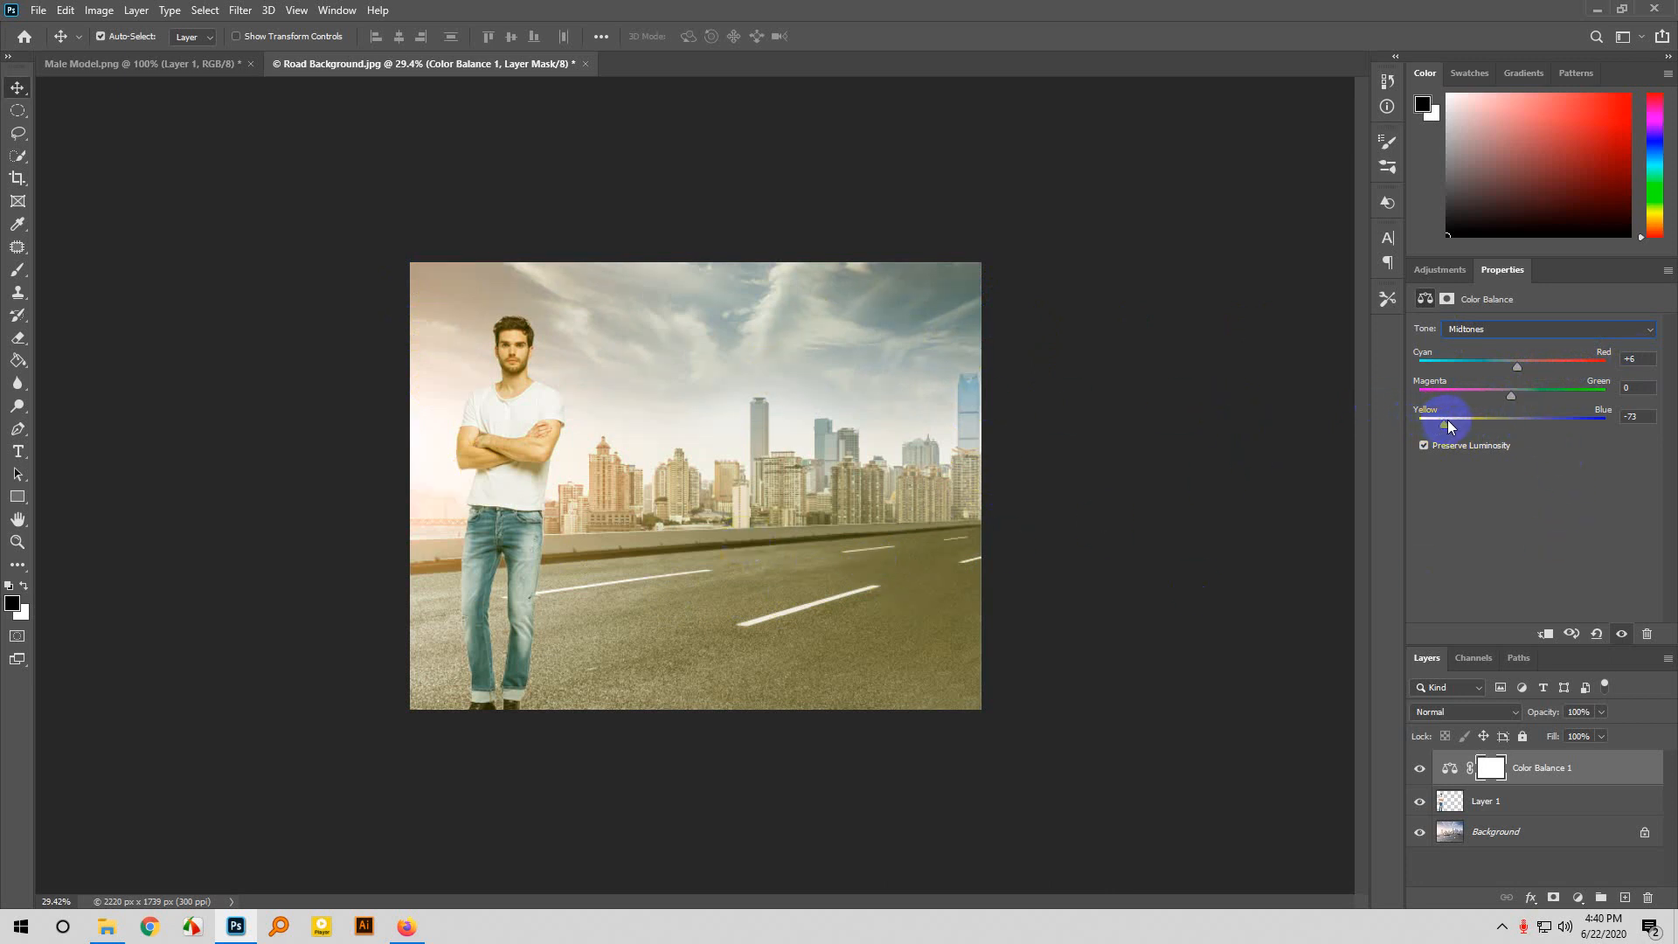
pyautogui.moveTo(1448, 425); pyautogui.dragTo(1518, 423)
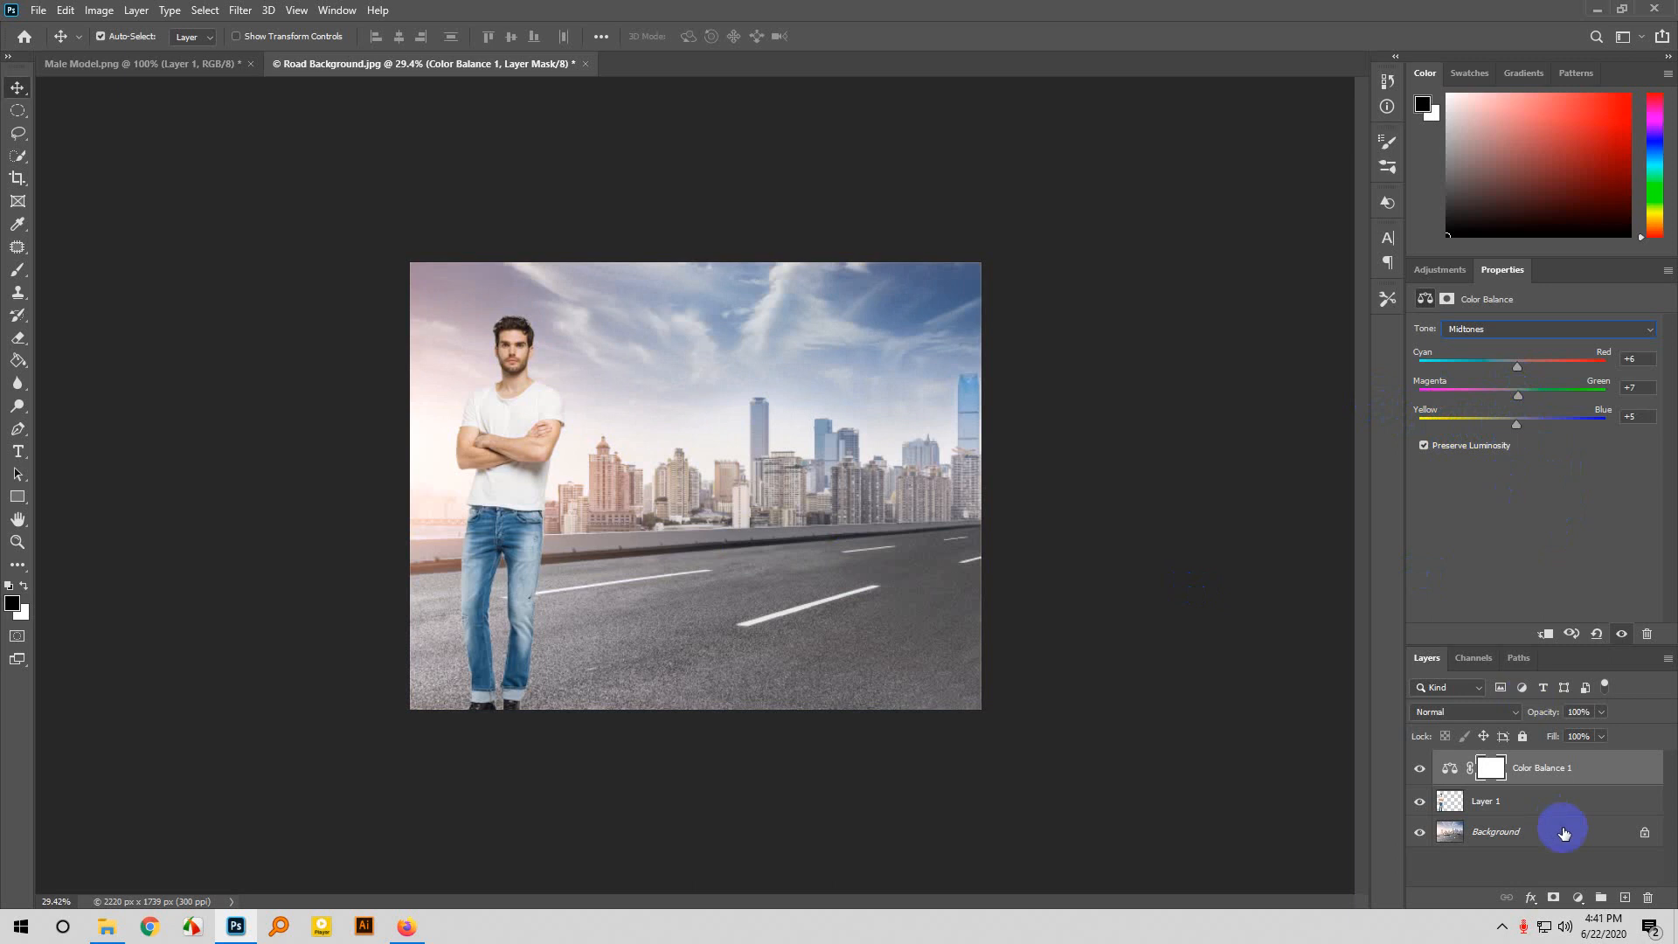
pyautogui.click(1648, 898)
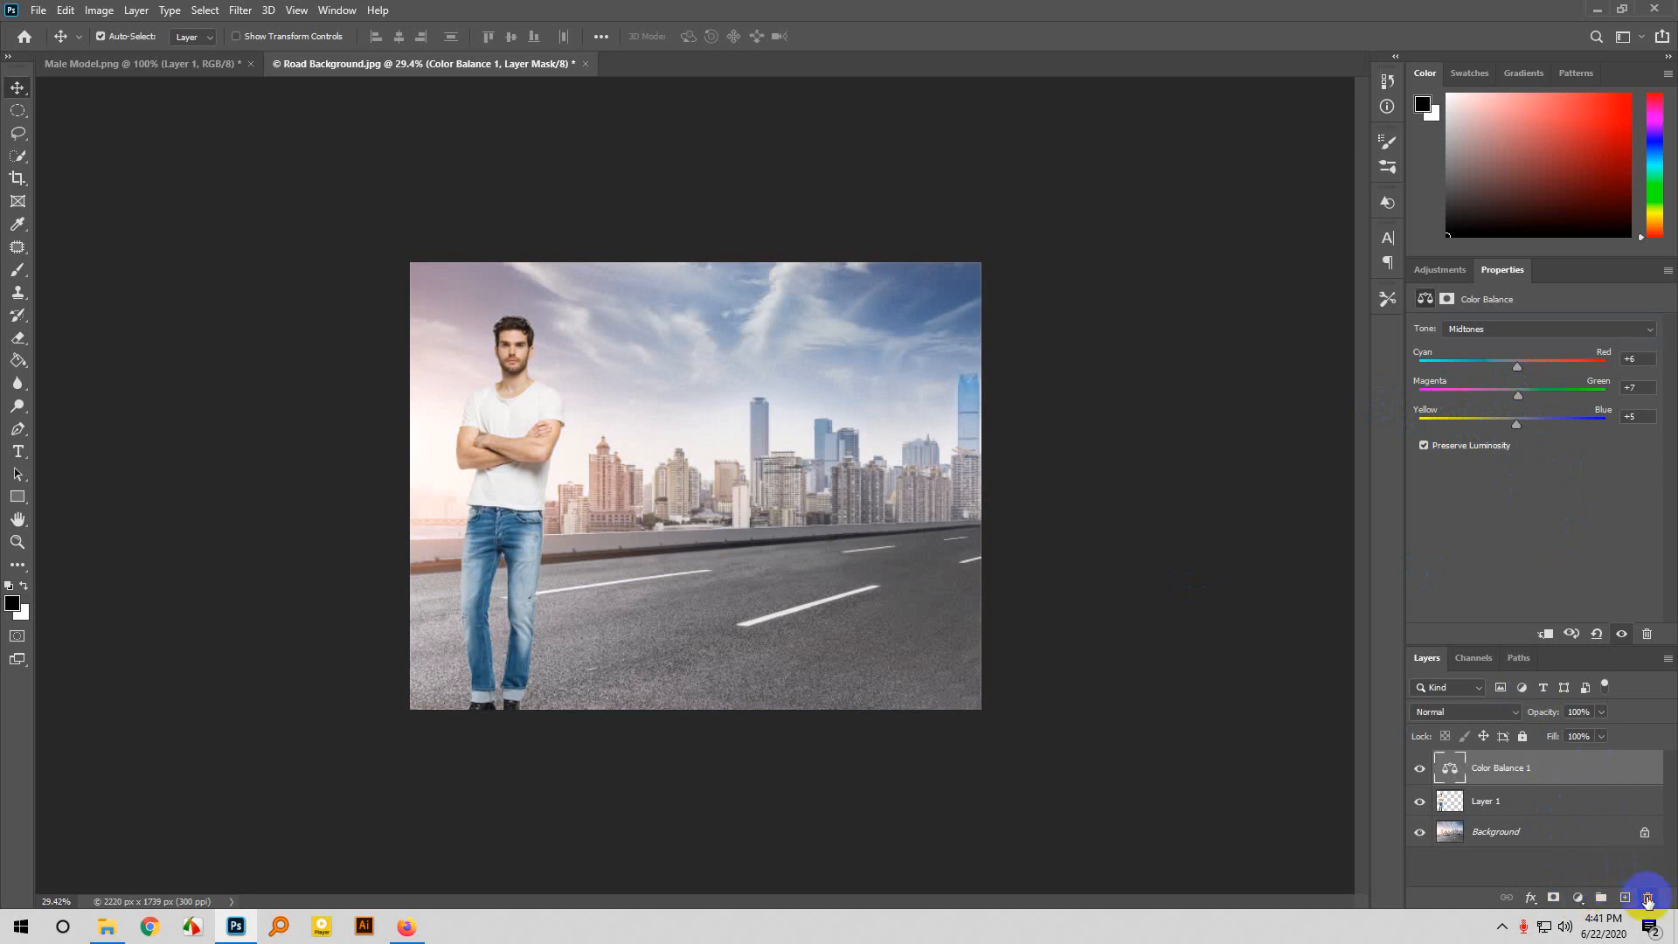
pyautogui.moveTo(1593, 771); pyautogui.dragTo(1648, 898)
# Add a Vibrance adjustment layer above Layer 1.
pyautogui.click(1579, 897)
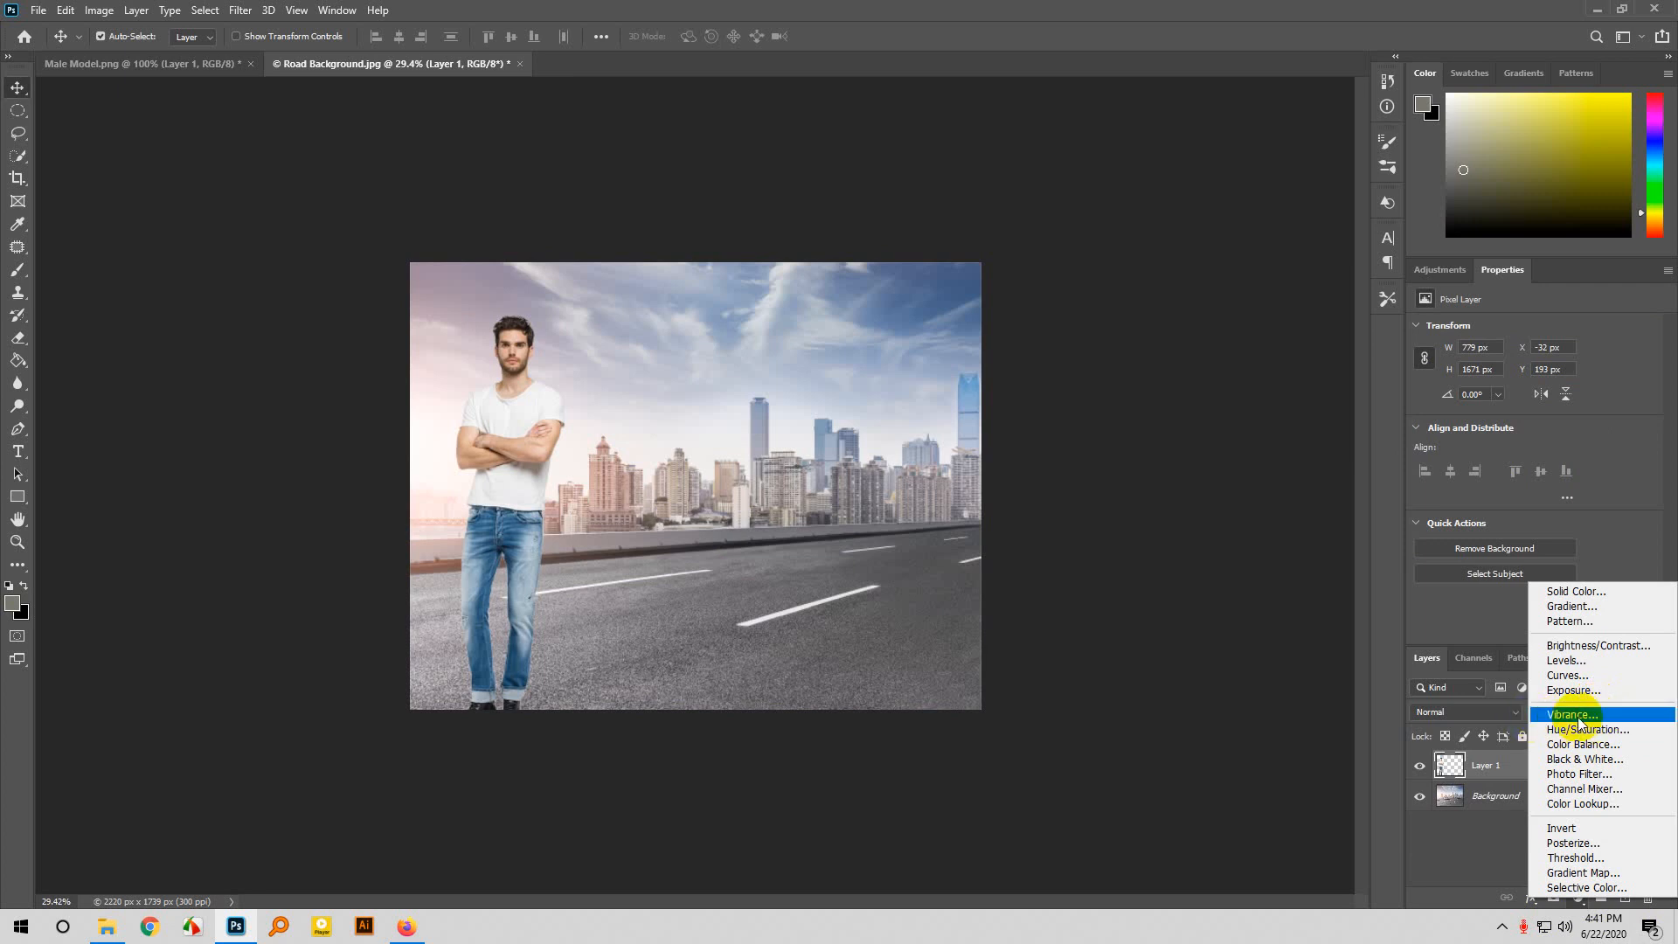
pyautogui.click(1539, 722)
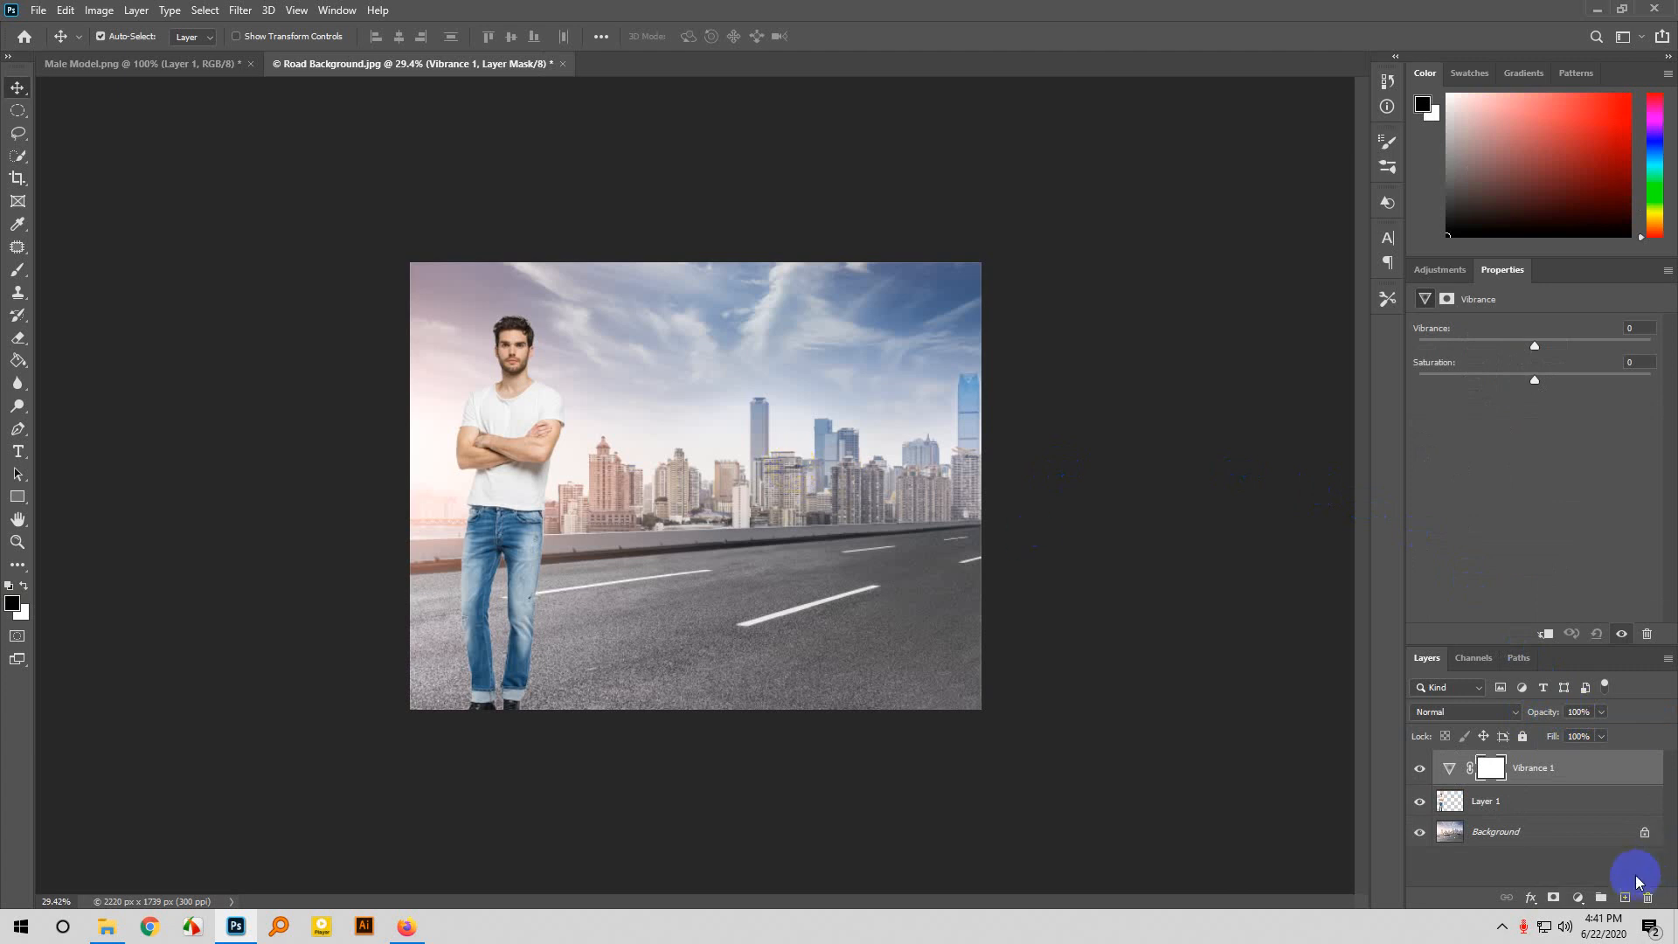
pyautogui.click(1581, 900)
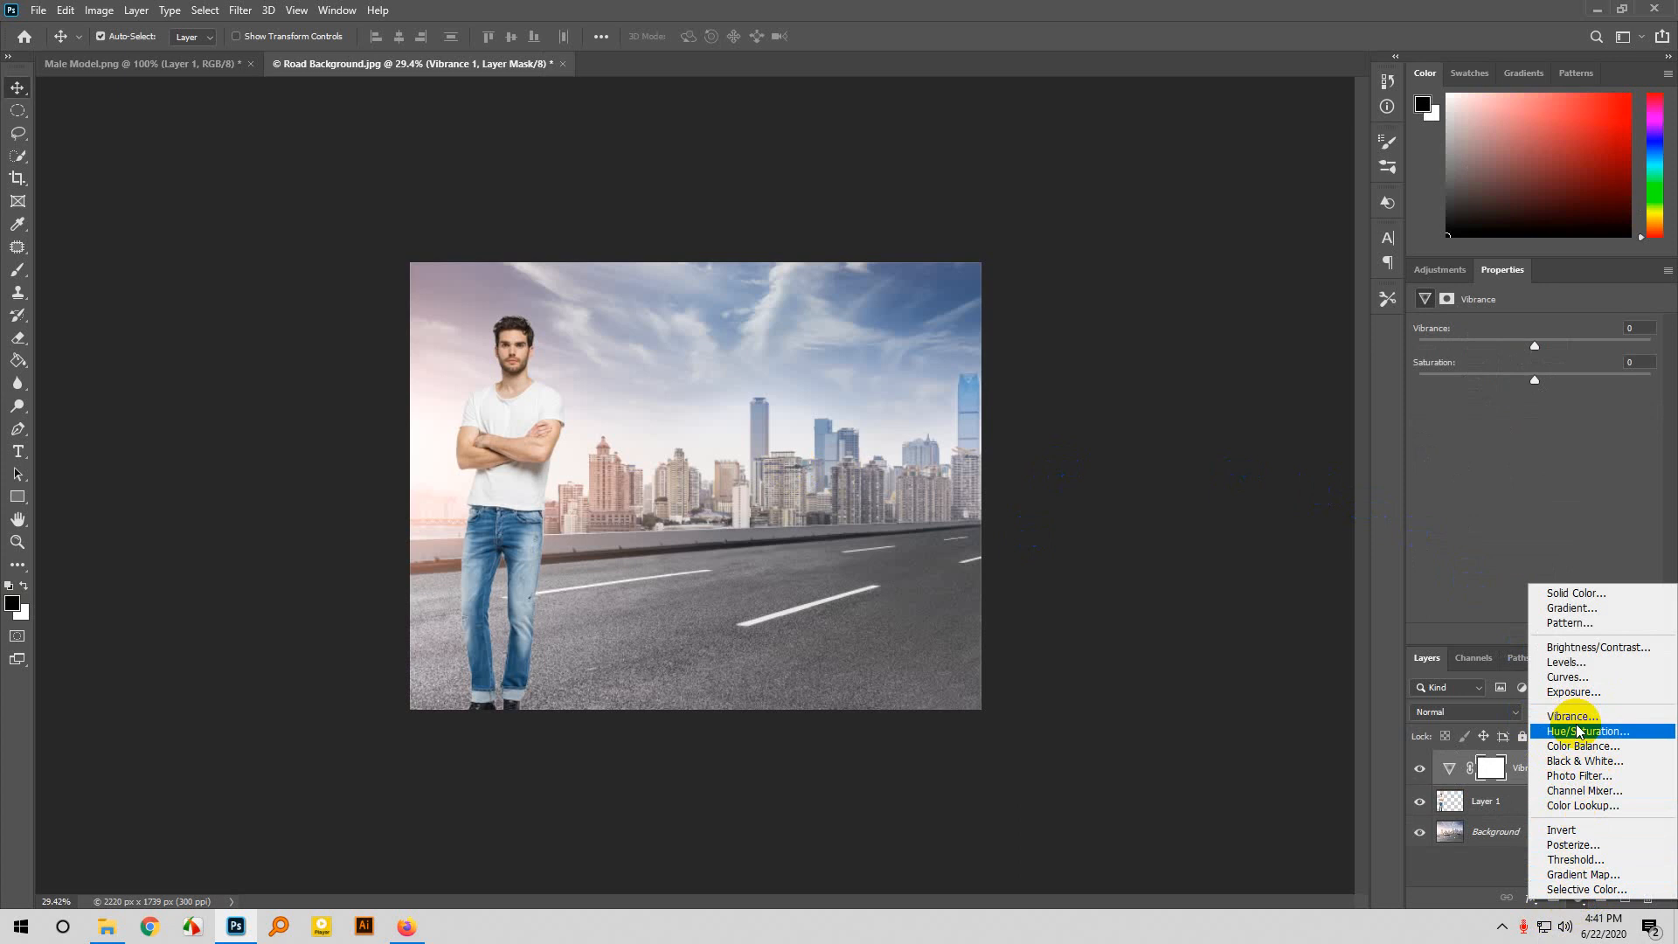
pyautogui.click(1206, 668)
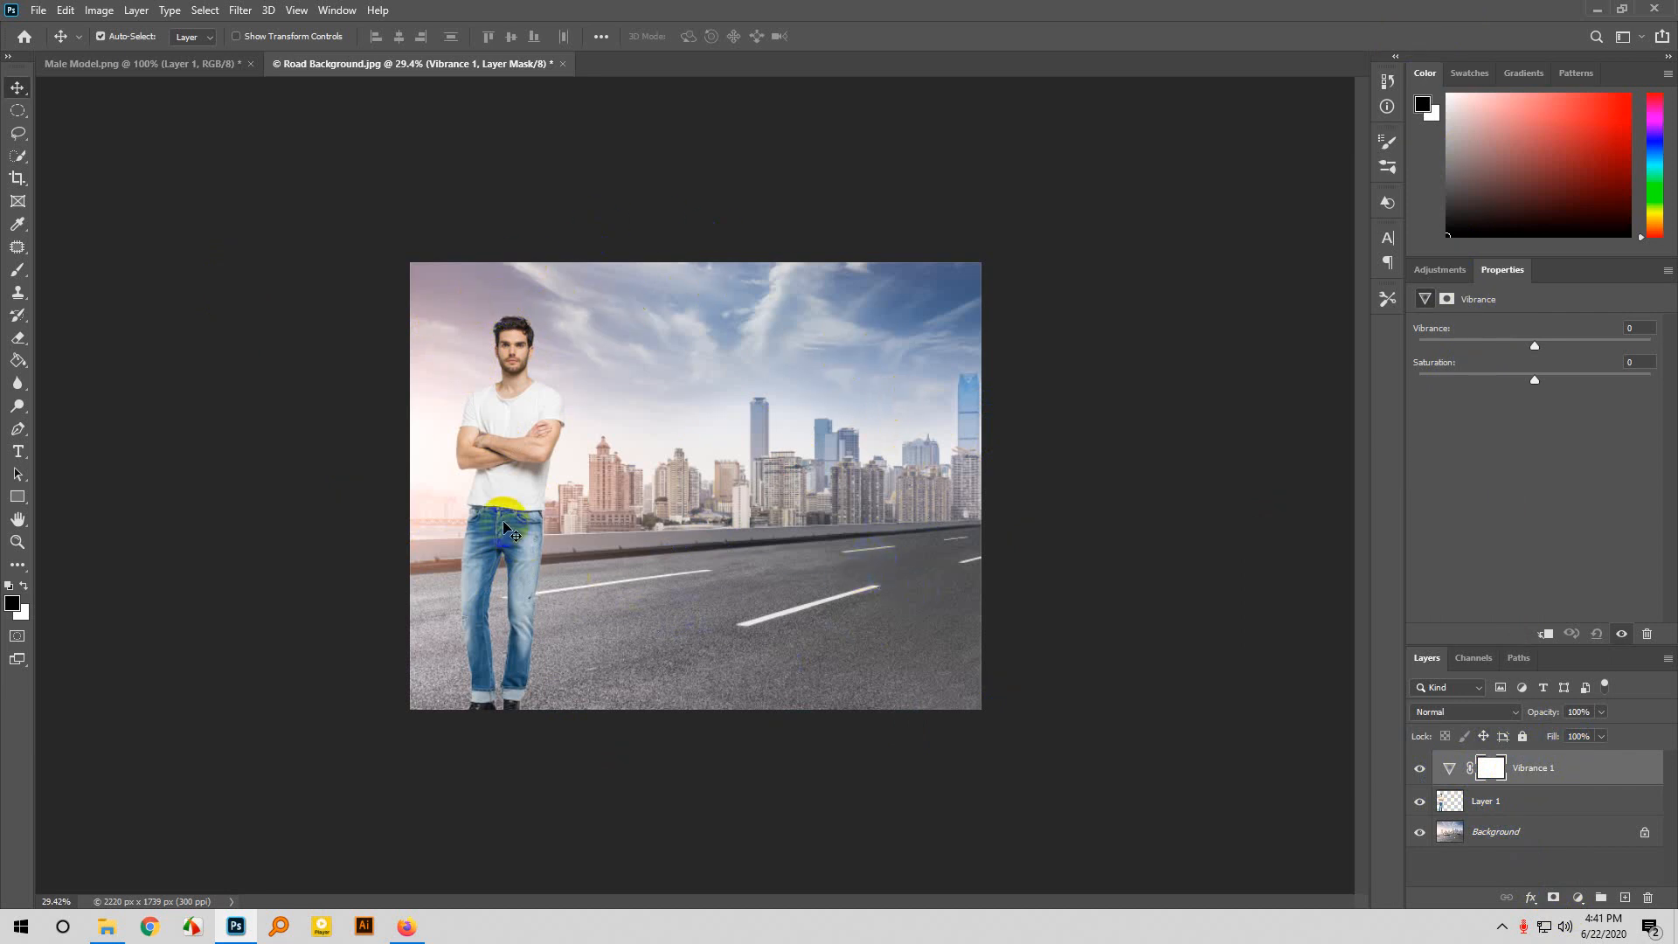
# Switch to the Google Meet call in Firefox, mute the unmuted participant for everyone, and return to Photoshop.
pyautogui.click(406, 927)
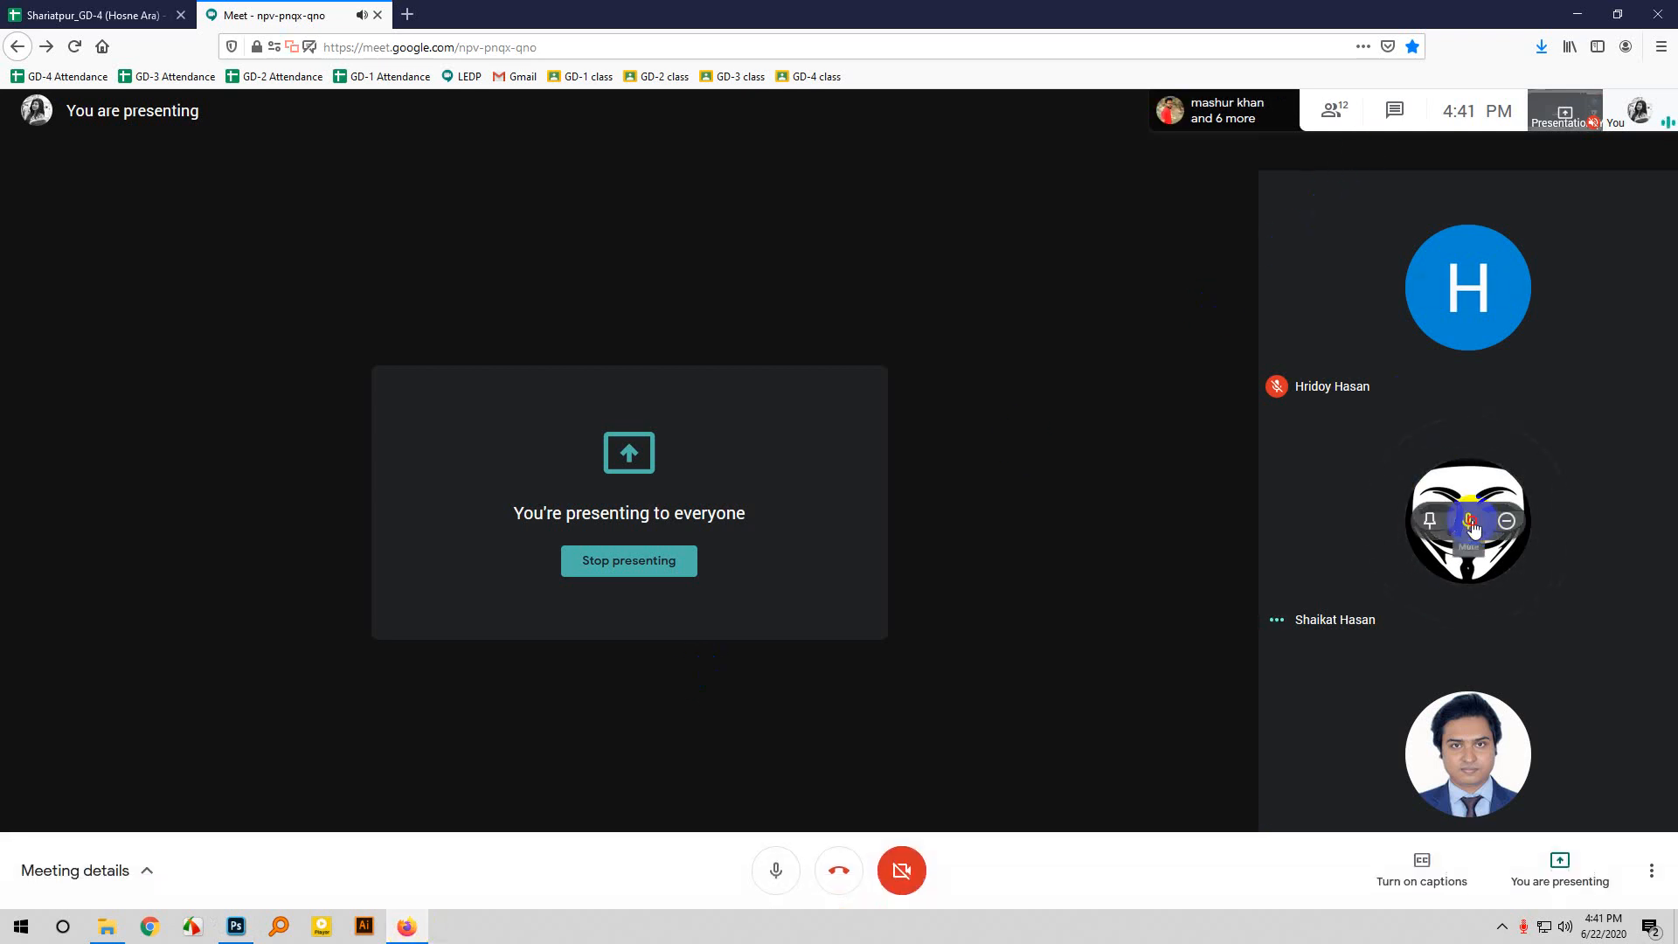
pyautogui.click(1472, 523)
pyautogui.click(950, 528)
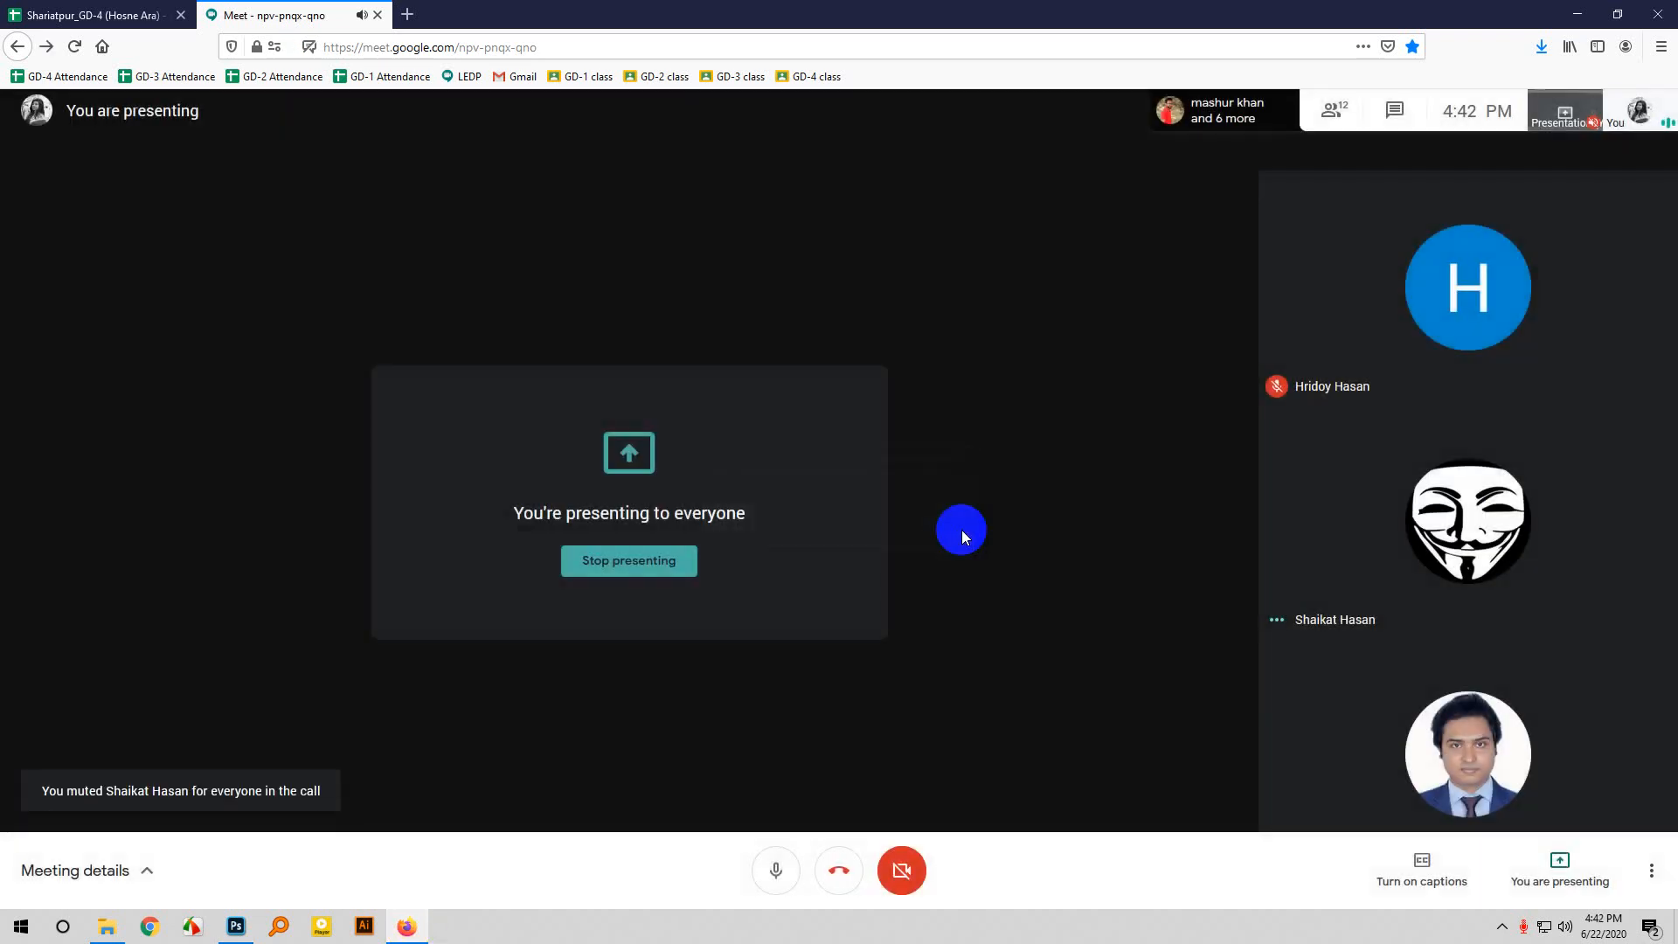
pyautogui.click(234, 929)
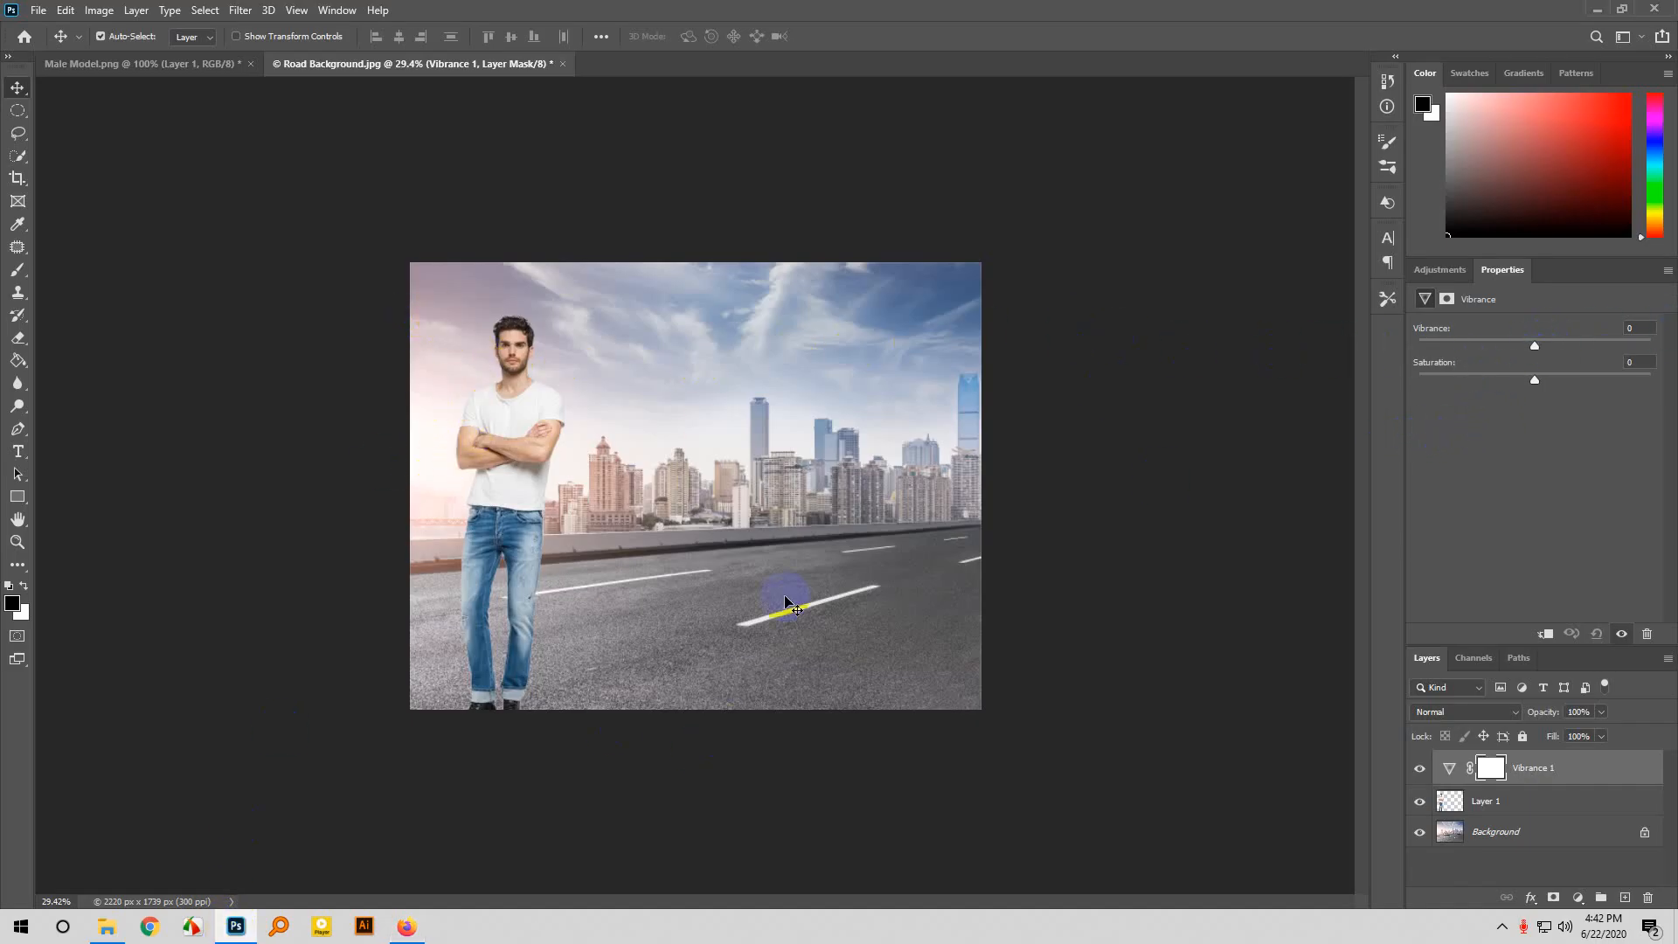
# Set the Vibrance layer's vibrance to -58 and saturation to -10.
pyautogui.moveTo(1536, 346); pyautogui.dragTo(1446, 363)
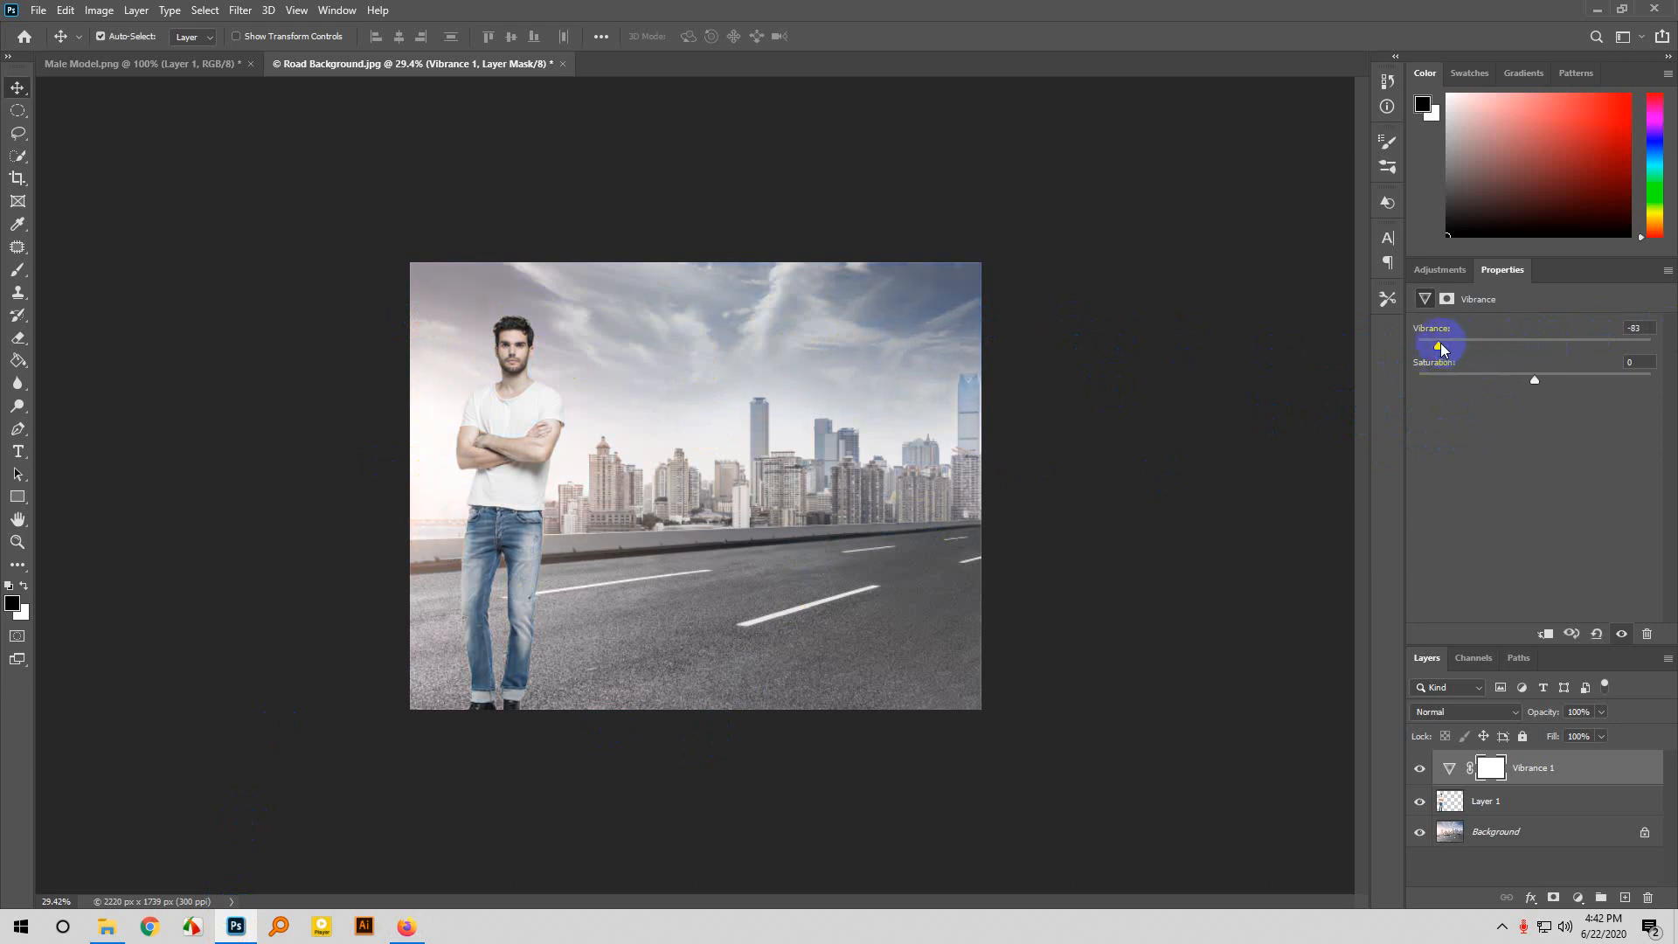
pyautogui.moveTo(1443, 349); pyautogui.dragTo(1651, 346)
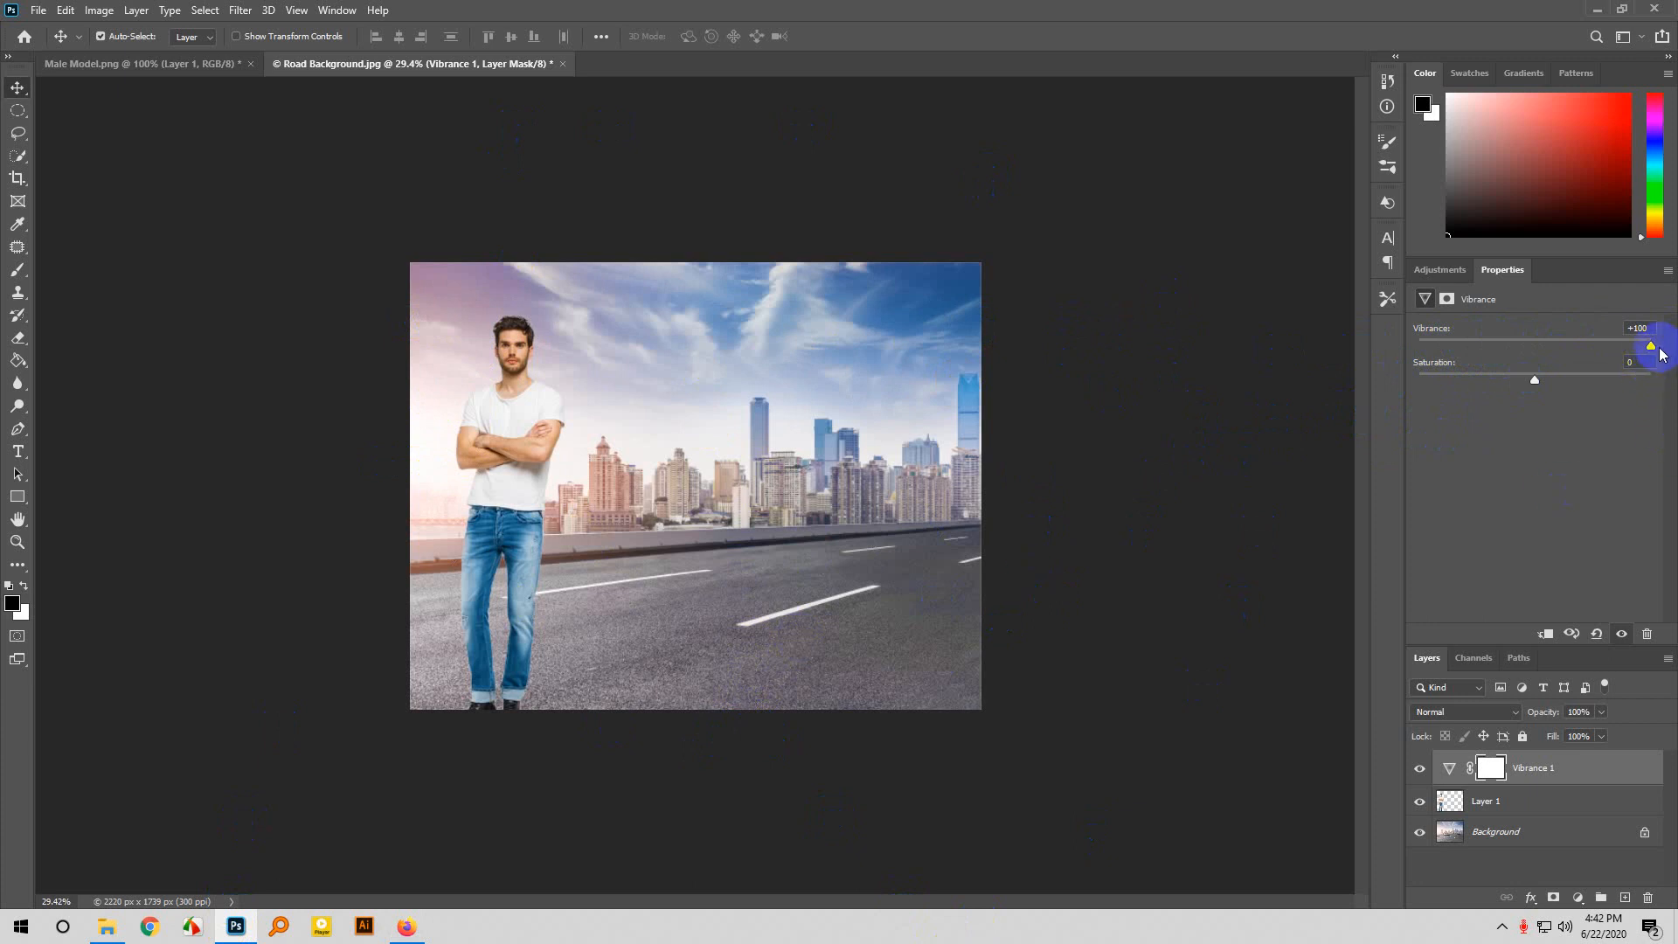
pyautogui.moveTo(1655, 348); pyautogui.dragTo(1528, 335)
pyautogui.moveTo(1436, 341); pyautogui.dragTo(1506, 354)
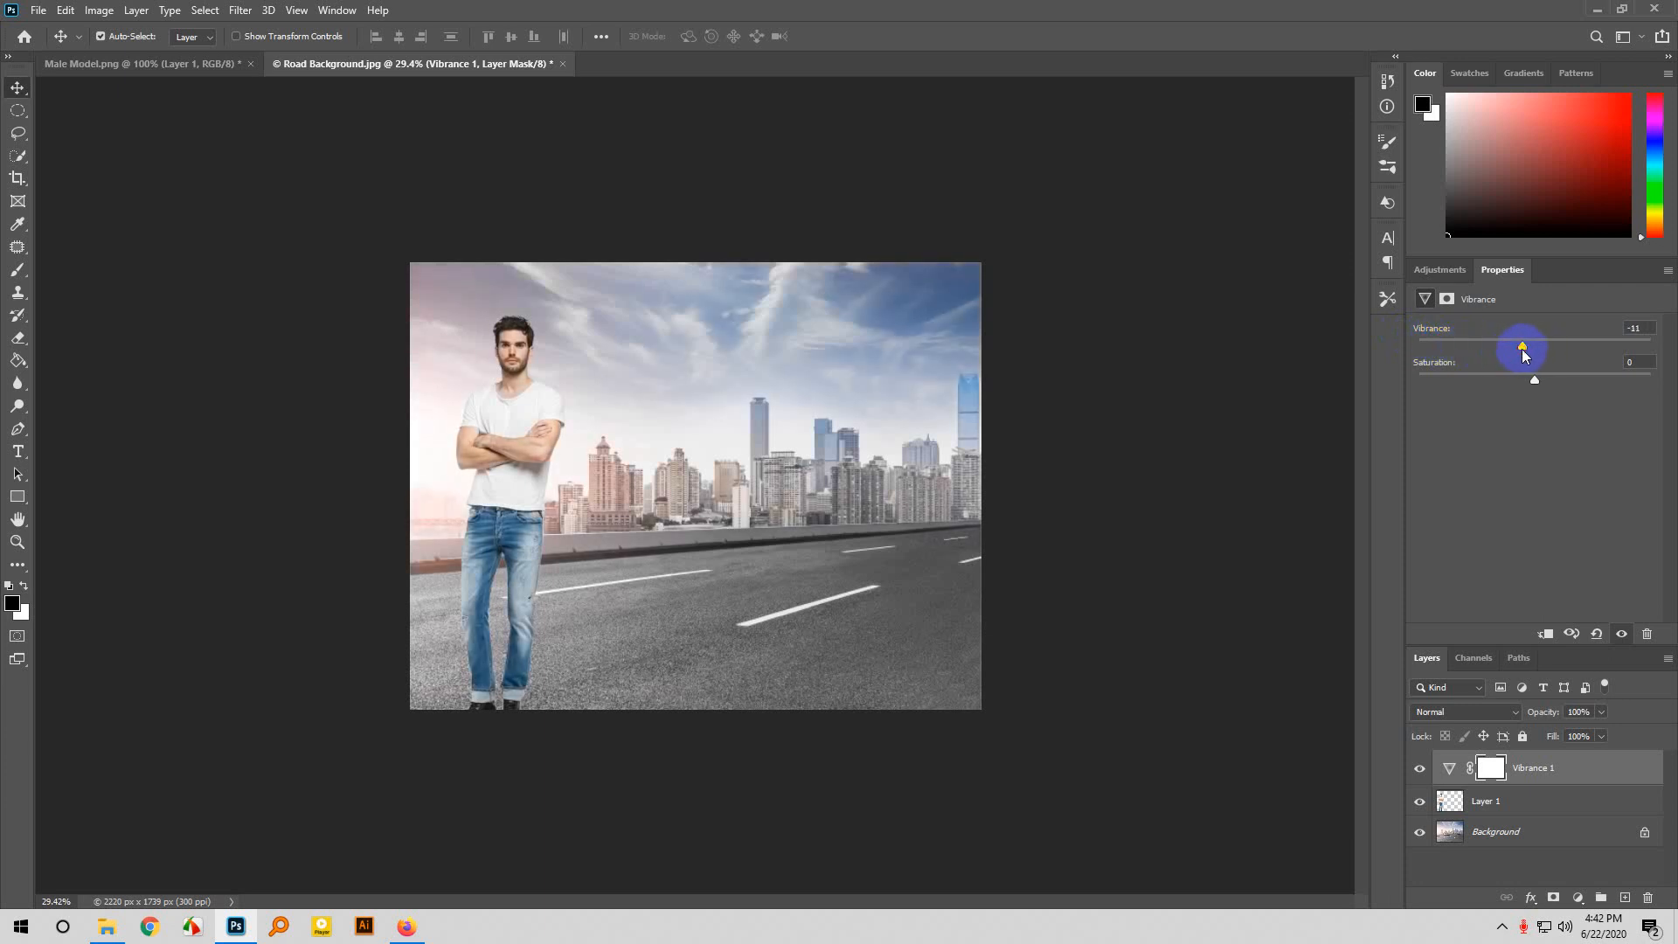
pyautogui.moveTo(1537, 382)
pyautogui.mouseDown()
pyautogui.moveTo(1404, 377)
pyautogui.moveTo(1672, 374)
pyautogui.moveTo(1532, 385)
pyautogui.mouseUp()
pyautogui.moveTo(1528, 346); pyautogui.dragTo(1532, 348)
pyautogui.moveTo(1536, 348); pyautogui.dragTo(1474, 349)
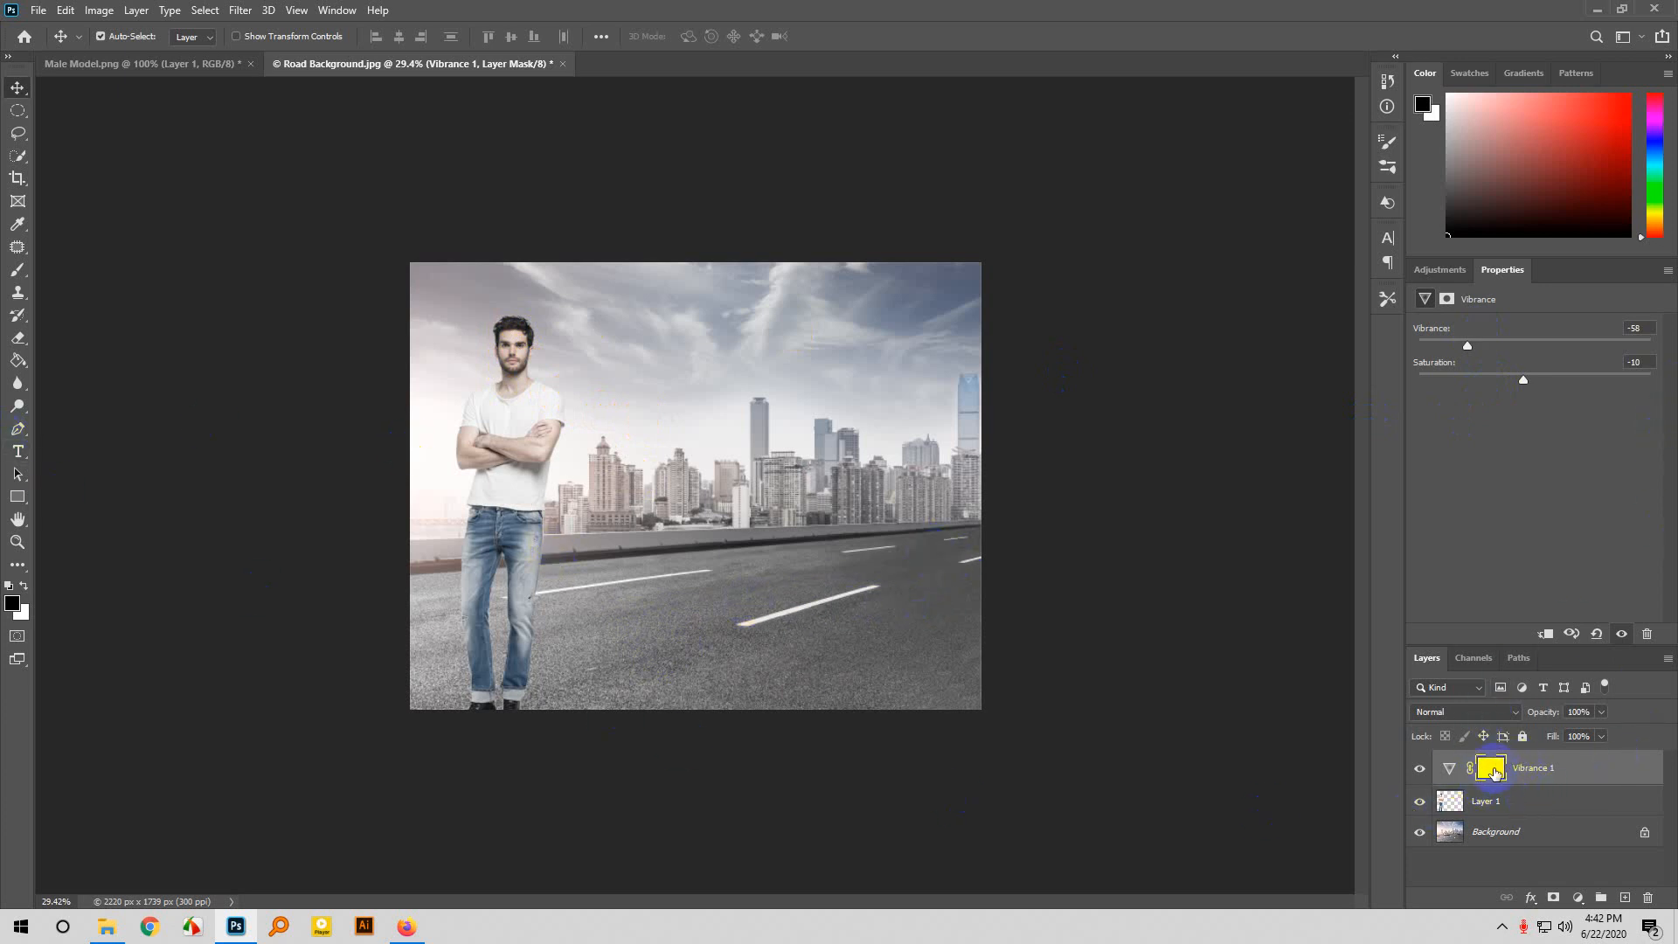
# Target the Vibrance layer mask and paint black over the road with the Brush tool at 35% opacity.
pyautogui.click(1491, 767)
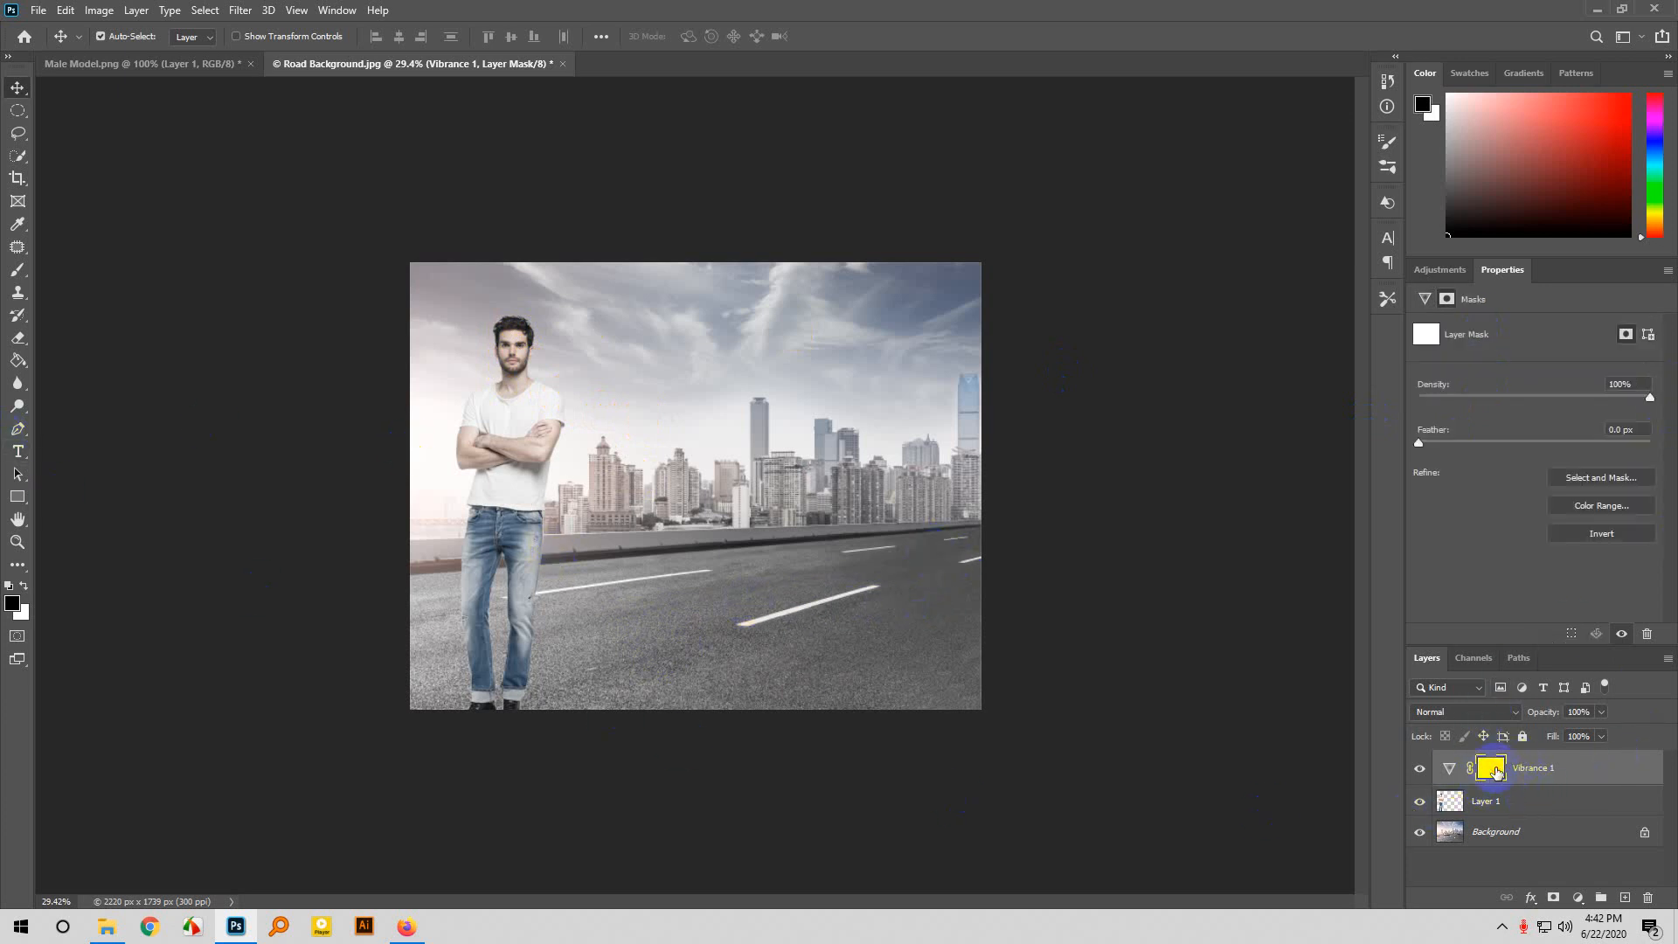
pyautogui.click(18, 271)
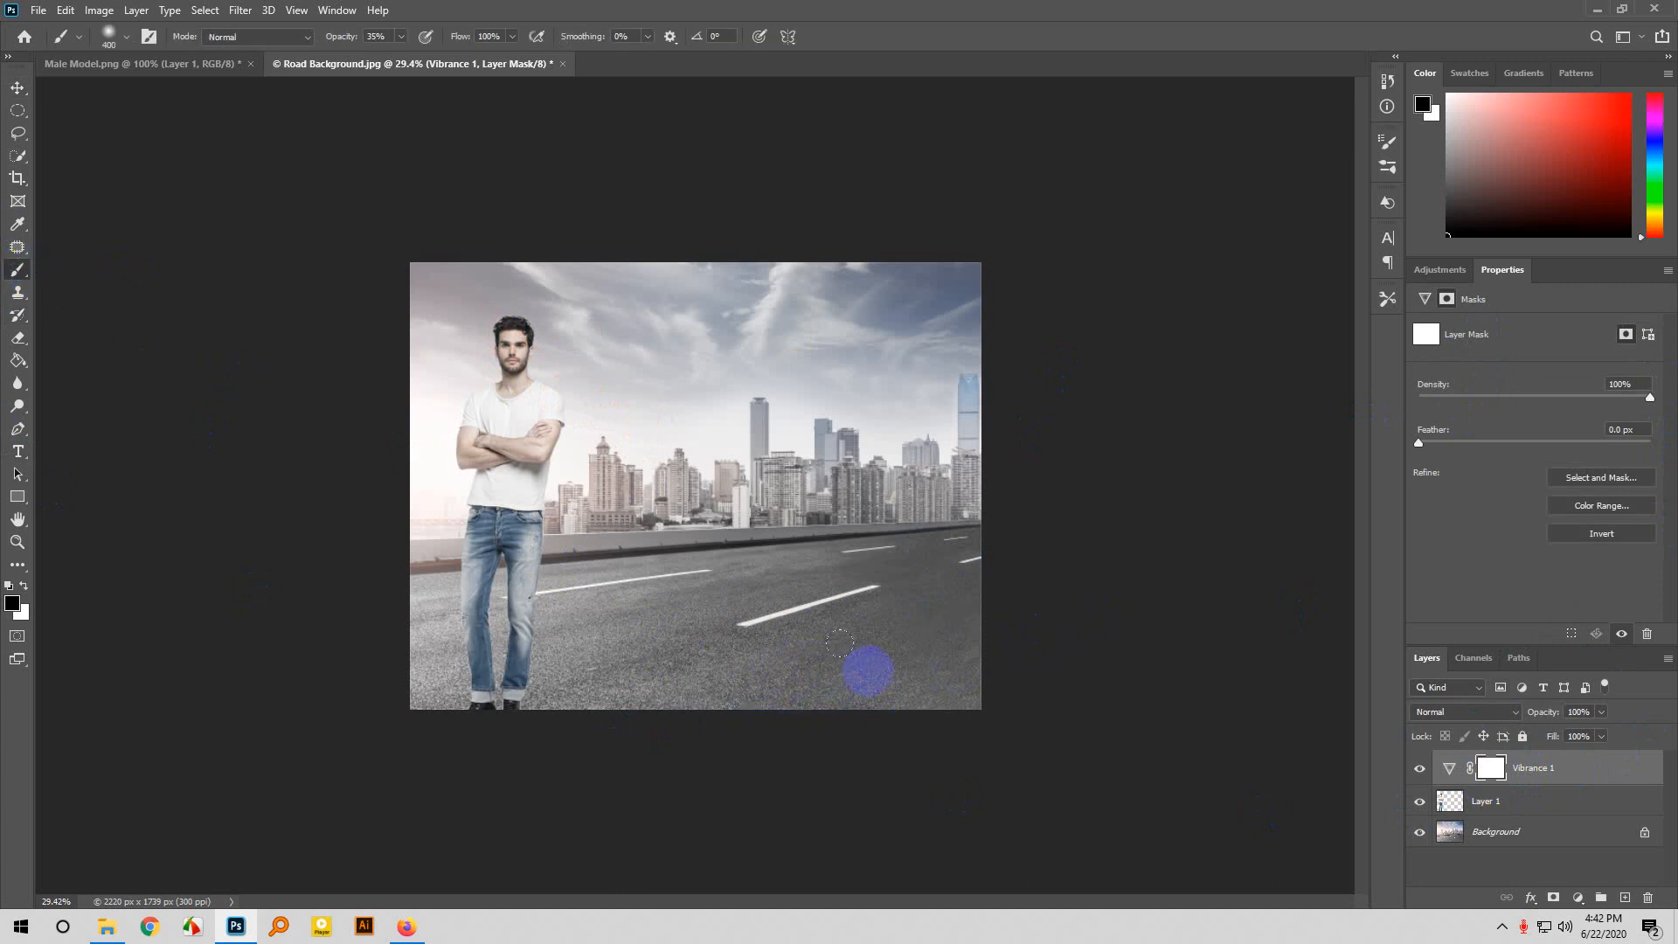
pyautogui.click(785, 645)
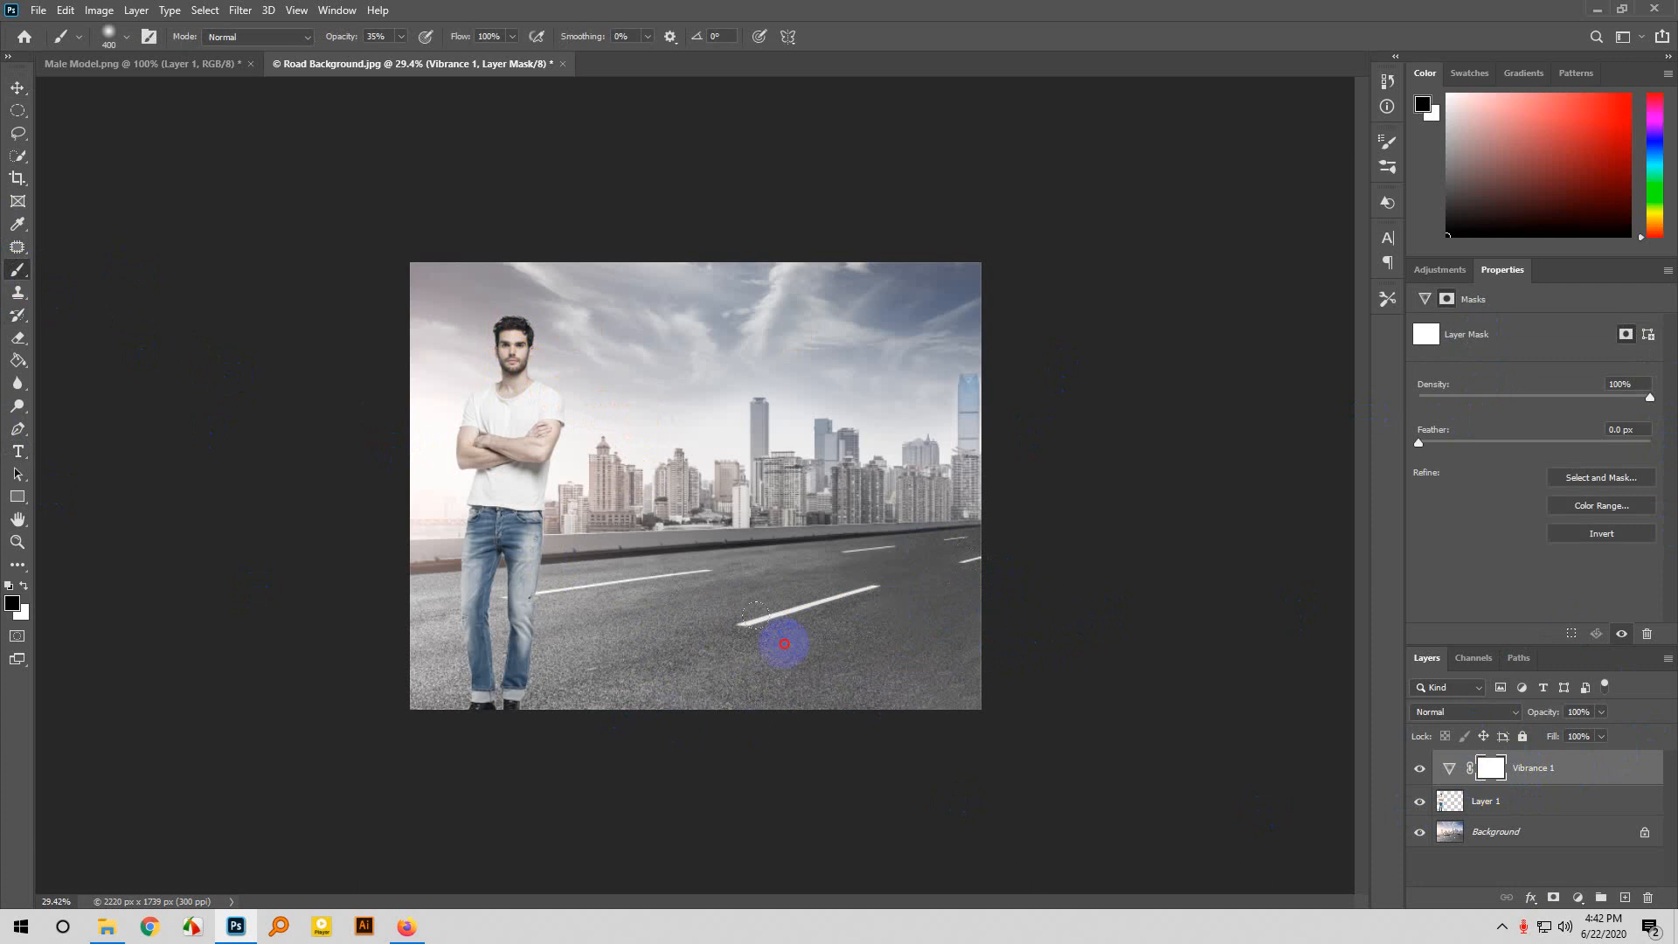
# Set the brush opacity to 92% and paint the Vibrance mask over the road, the model's jeans and the skyline buildings.
pyautogui.click(403, 37)
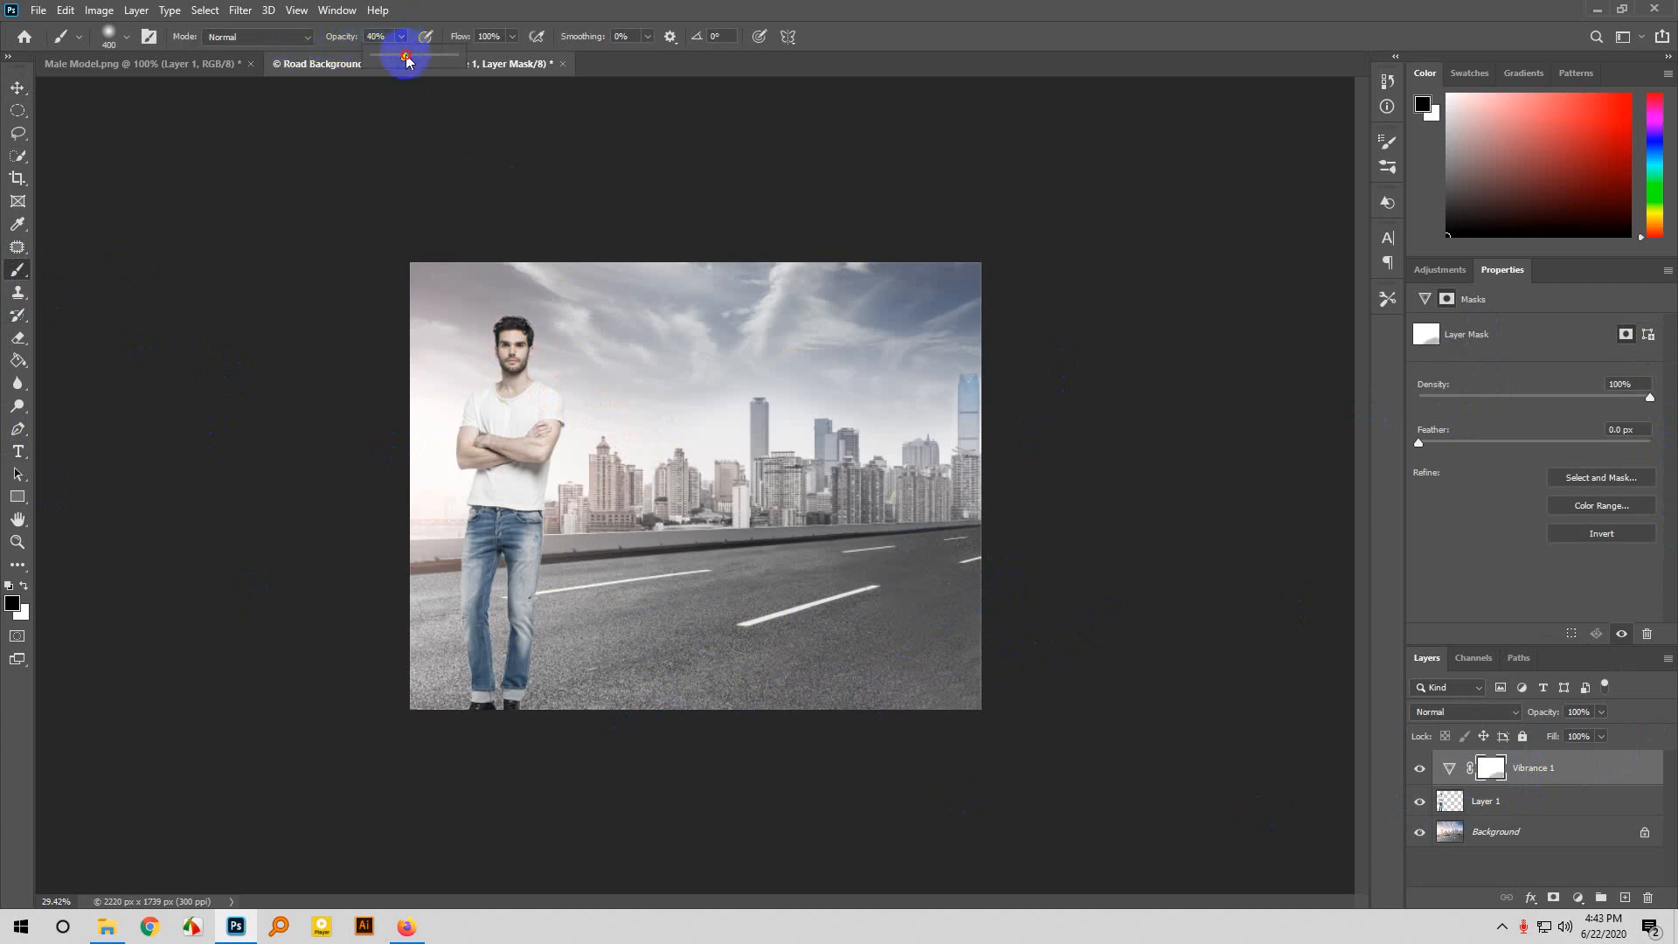
pyautogui.moveTo(409, 59); pyautogui.dragTo(445, 66)
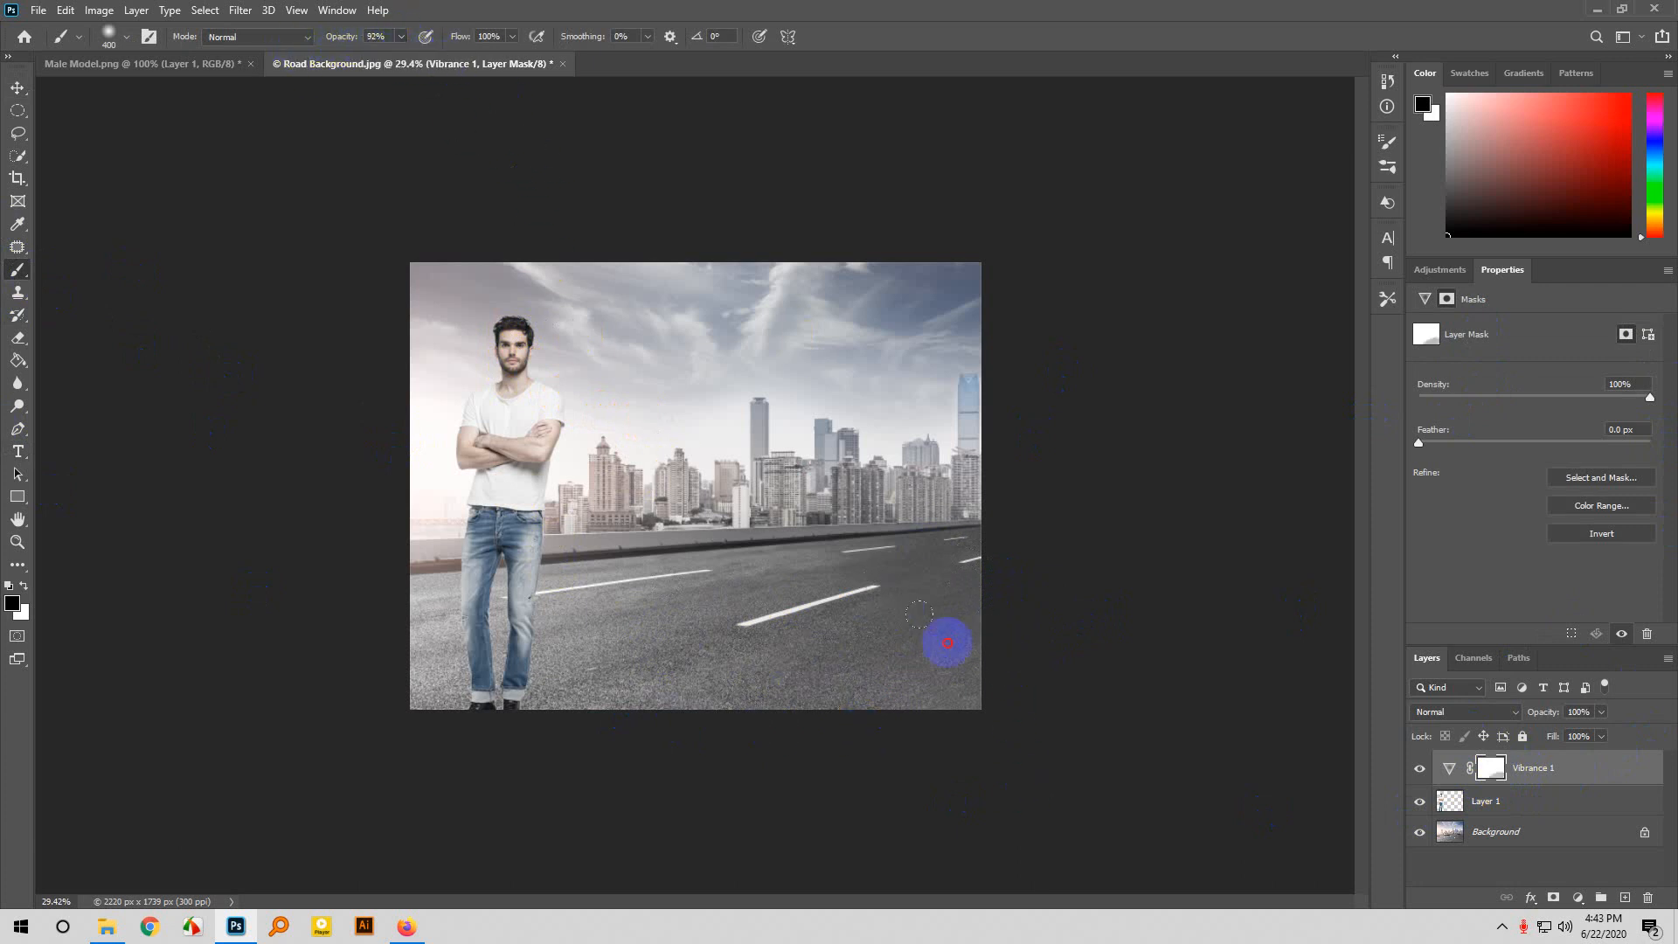
pyautogui.click(906, 639)
pyautogui.moveTo(884, 642); pyautogui.dragTo(908, 623)
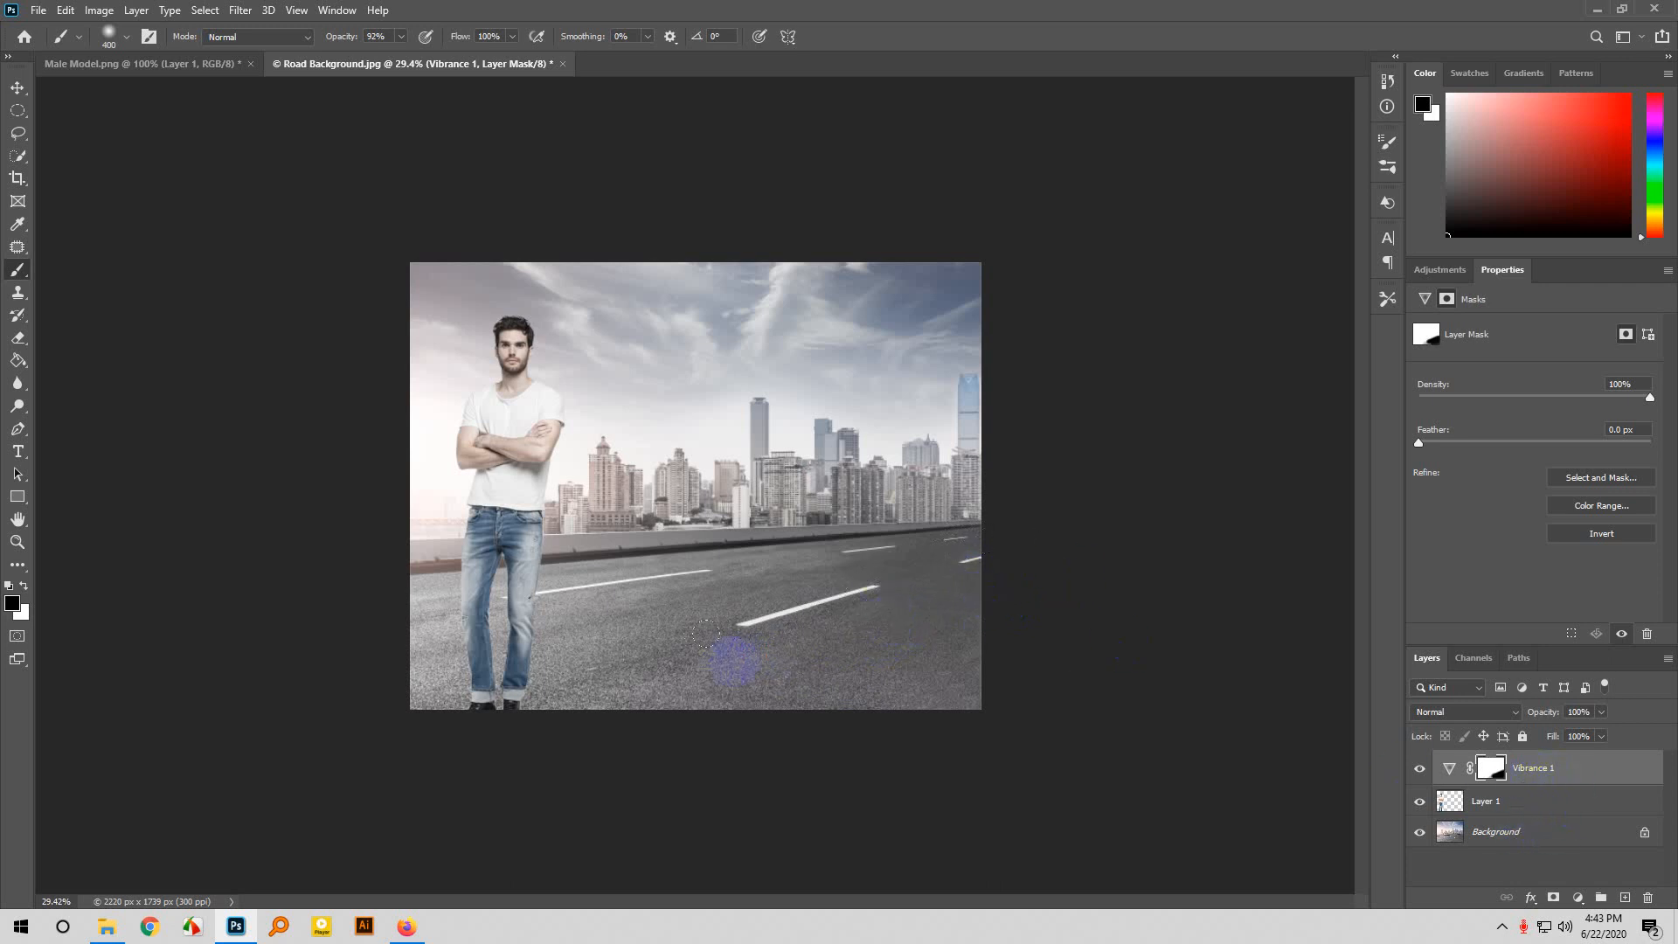
pyautogui.click(851, 612)
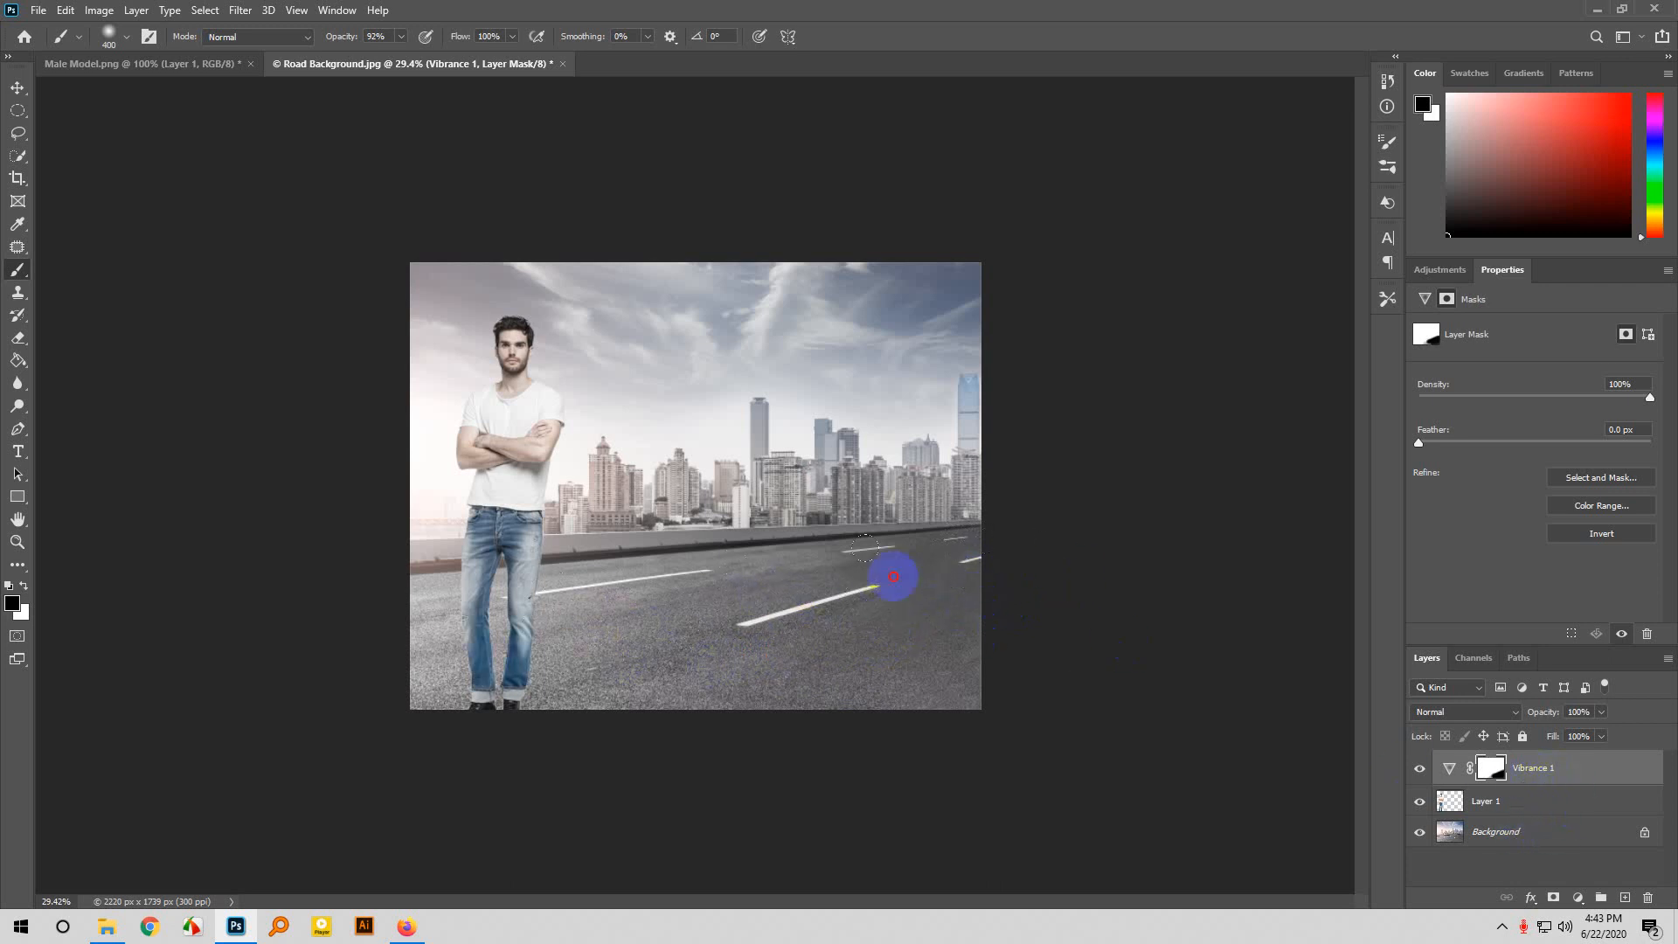
pyautogui.moveTo(861, 623)
pyautogui.mouseDown()
pyautogui.moveTo(818, 694)
pyautogui.moveTo(728, 717)
pyautogui.moveTo(773, 741)
pyautogui.moveTo(652, 713)
pyautogui.mouseUp()
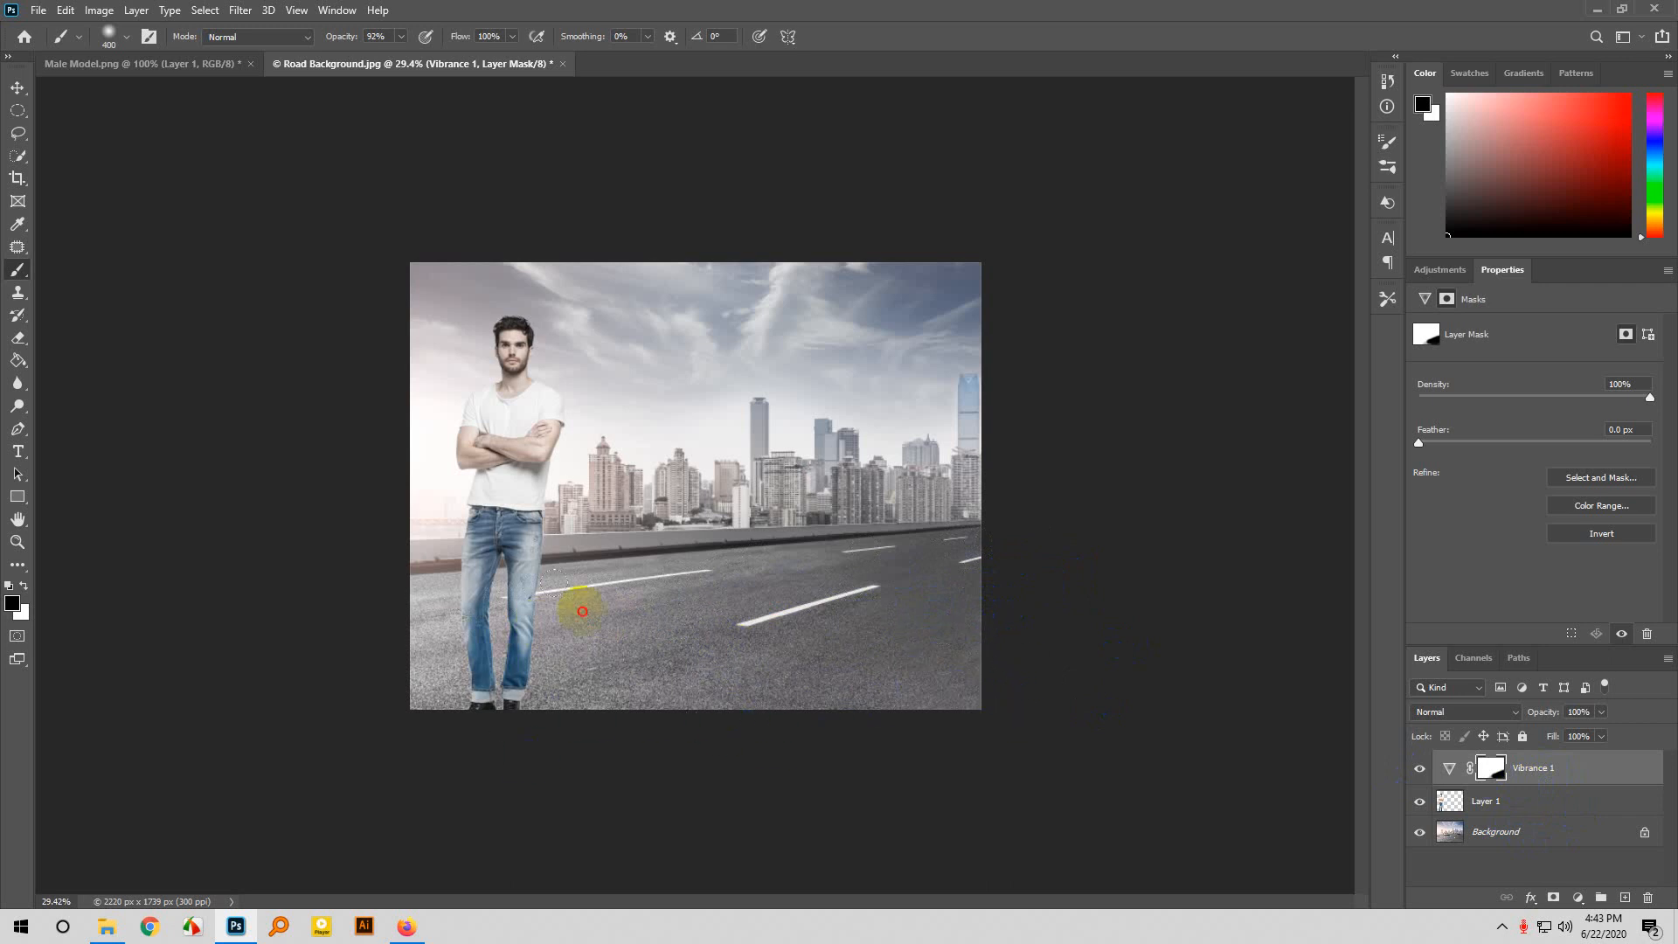
pyautogui.moveTo(808, 623); pyautogui.dragTo(1123, 528)
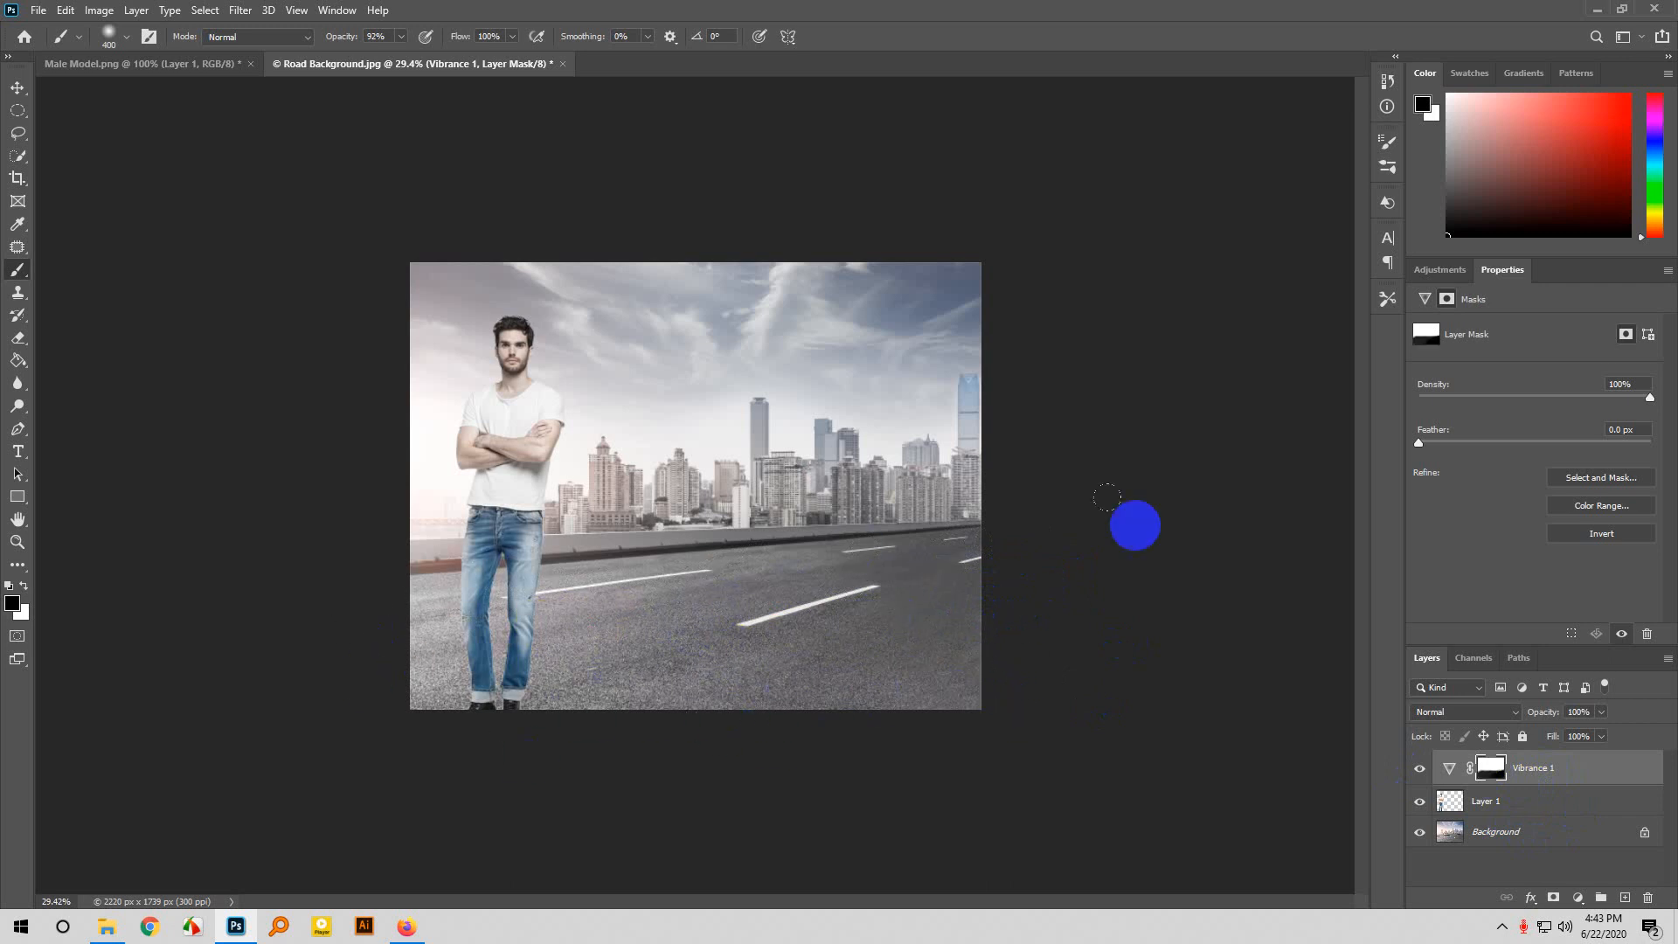
pyautogui.moveTo(981, 386)
pyautogui.mouseDown()
pyautogui.moveTo(982, 445)
pyautogui.moveTo(995, 369)
pyautogui.moveTo(992, 389)
pyautogui.mouseUp()
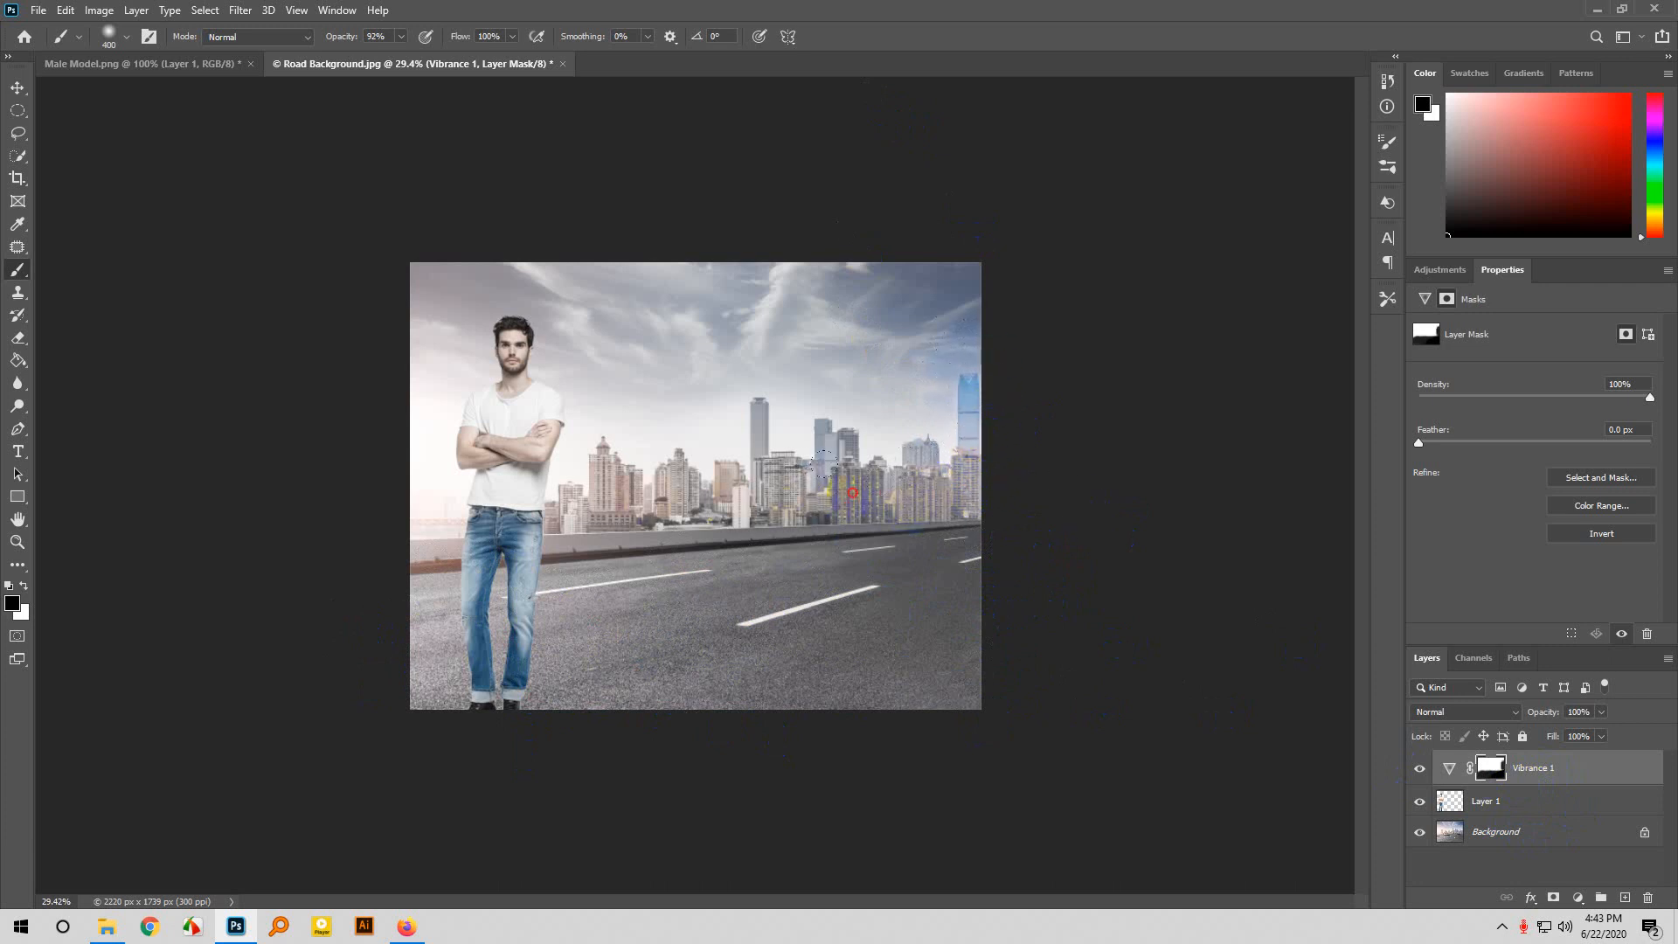
pyautogui.moveTo(852, 493)
pyautogui.mouseDown()
pyautogui.moveTo(812, 464)
pyautogui.moveTo(780, 485)
pyautogui.moveTo(783, 468)
pyautogui.moveTo(806, 493)
pyautogui.moveTo(857, 453)
pyautogui.moveTo(850, 413)
pyautogui.moveTo(839, 493)
pyautogui.moveTo(732, 535)
pyautogui.moveTo(669, 485)
pyautogui.moveTo(657, 512)
pyautogui.moveTo(677, 456)
pyautogui.mouseUp()
# Reduce the brush size to 80 and paint the Vibrance mask black over the tall skyline tower.
pyautogui.scroll(5, 842, 479)
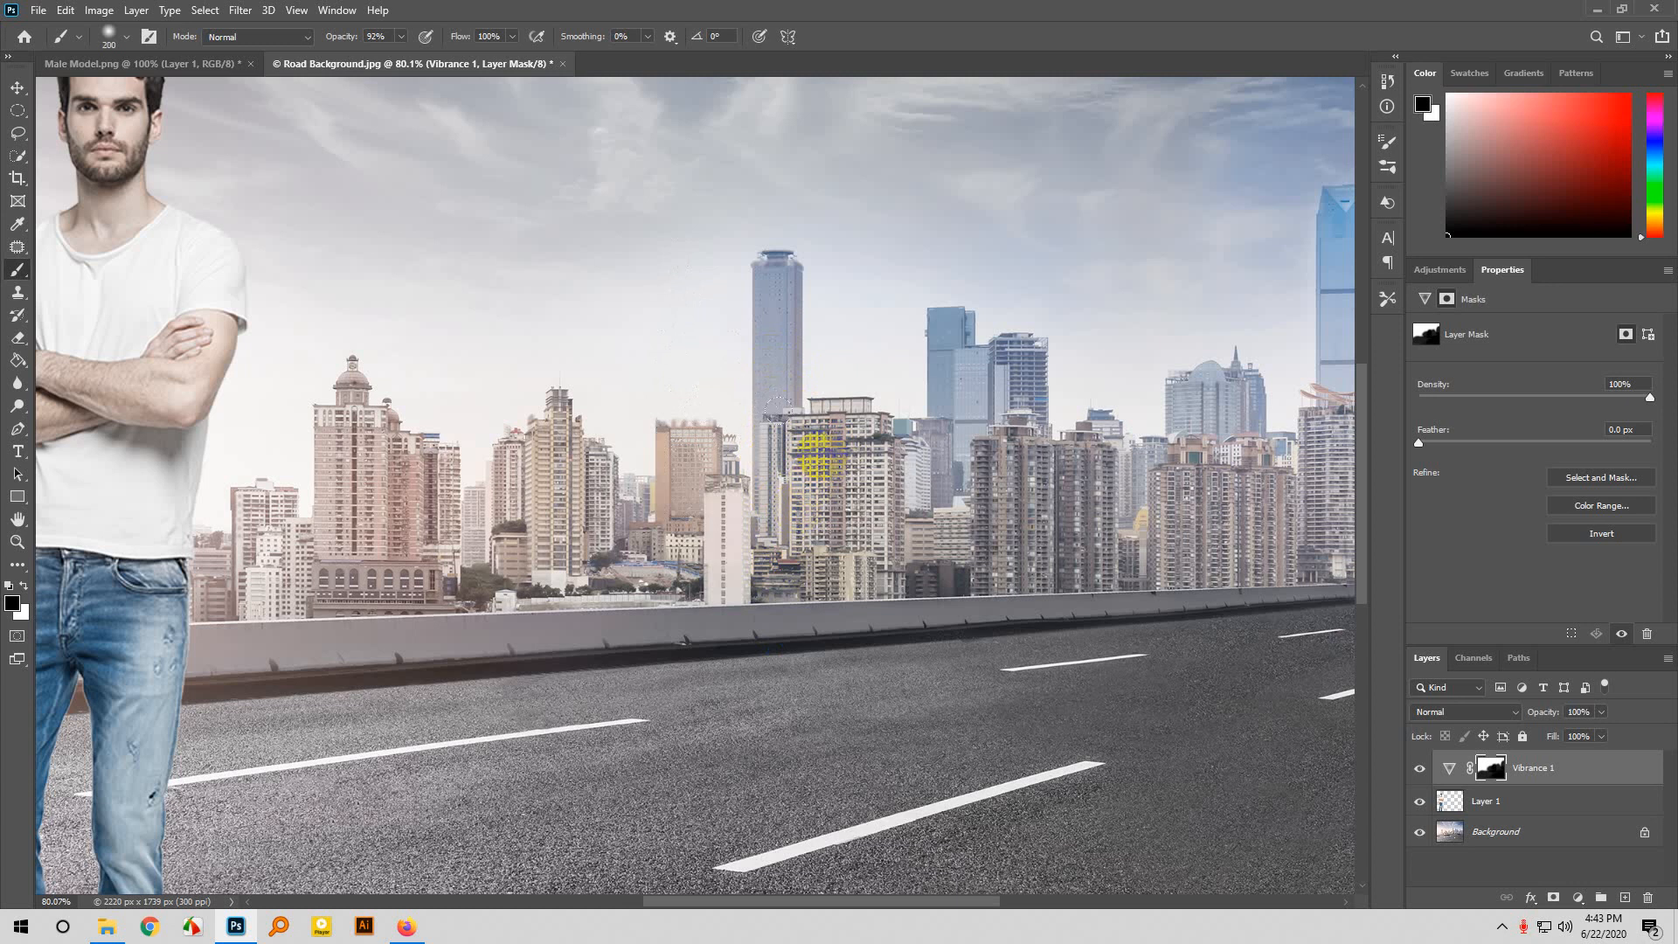
pyautogui.press('[')
pyautogui.press('[')
pyautogui.press('[')
pyautogui.press('[')
pyautogui.press('[')
pyautogui.press('[')
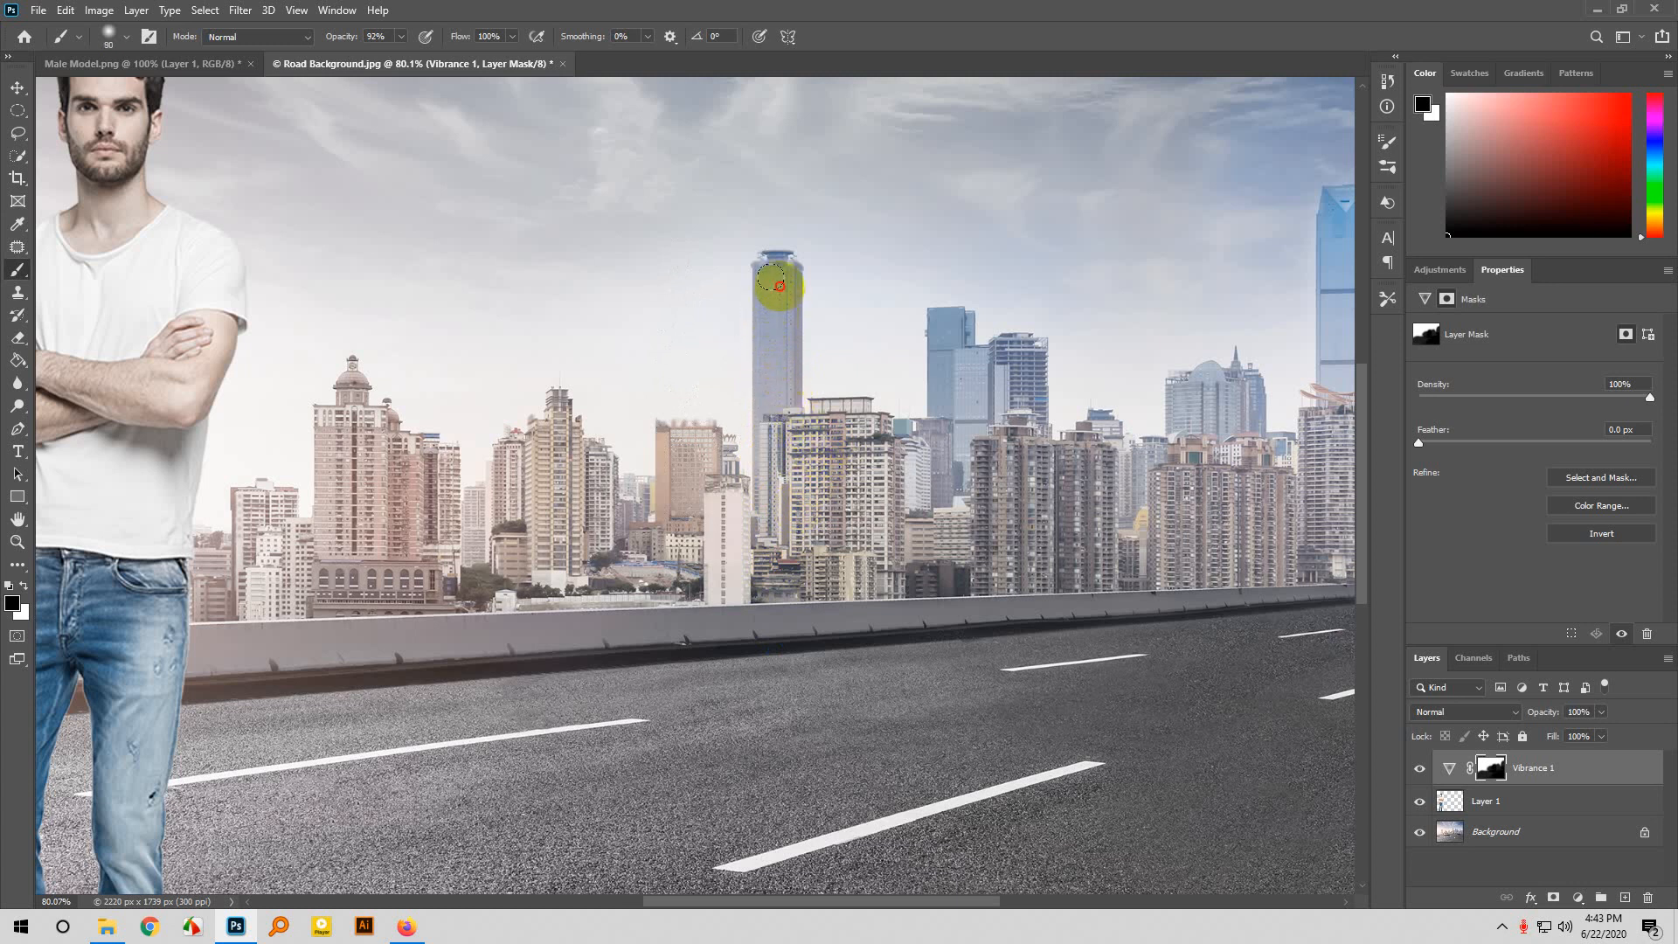
pyautogui.moveTo(771, 277); pyautogui.dragTo(764, 451)
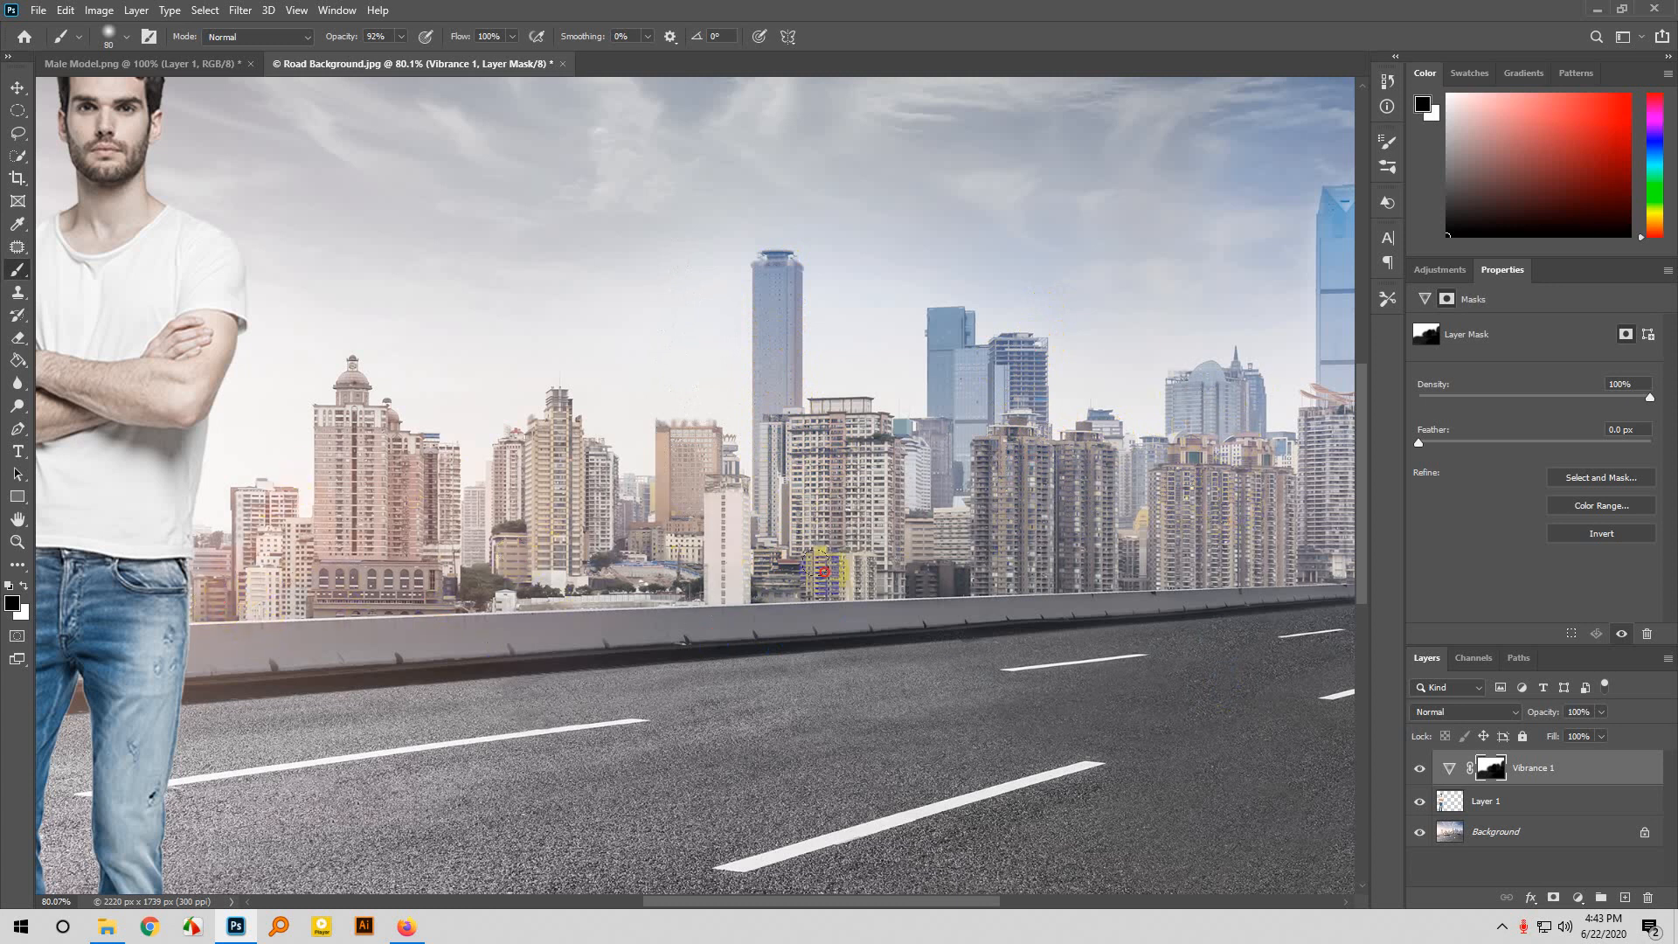
# Try the Screen blend mode on the Vibrance layer and restore it to Normal.
pyautogui.scroll(-5, 750, 577)
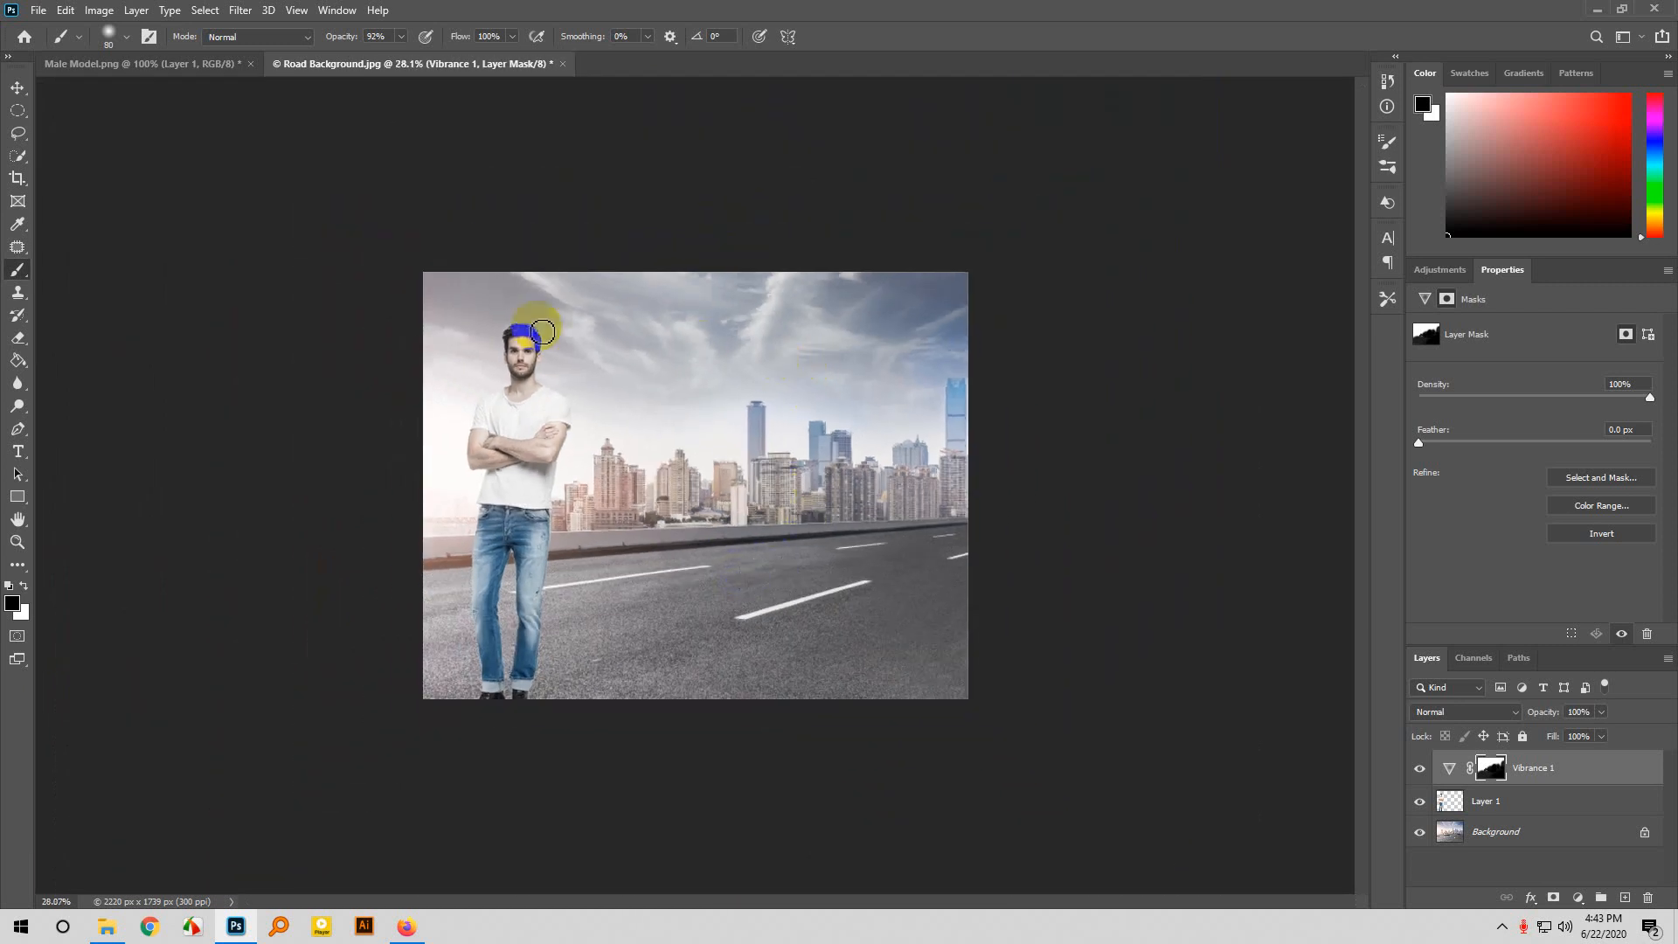
pyautogui.scroll(2, 586, 441)
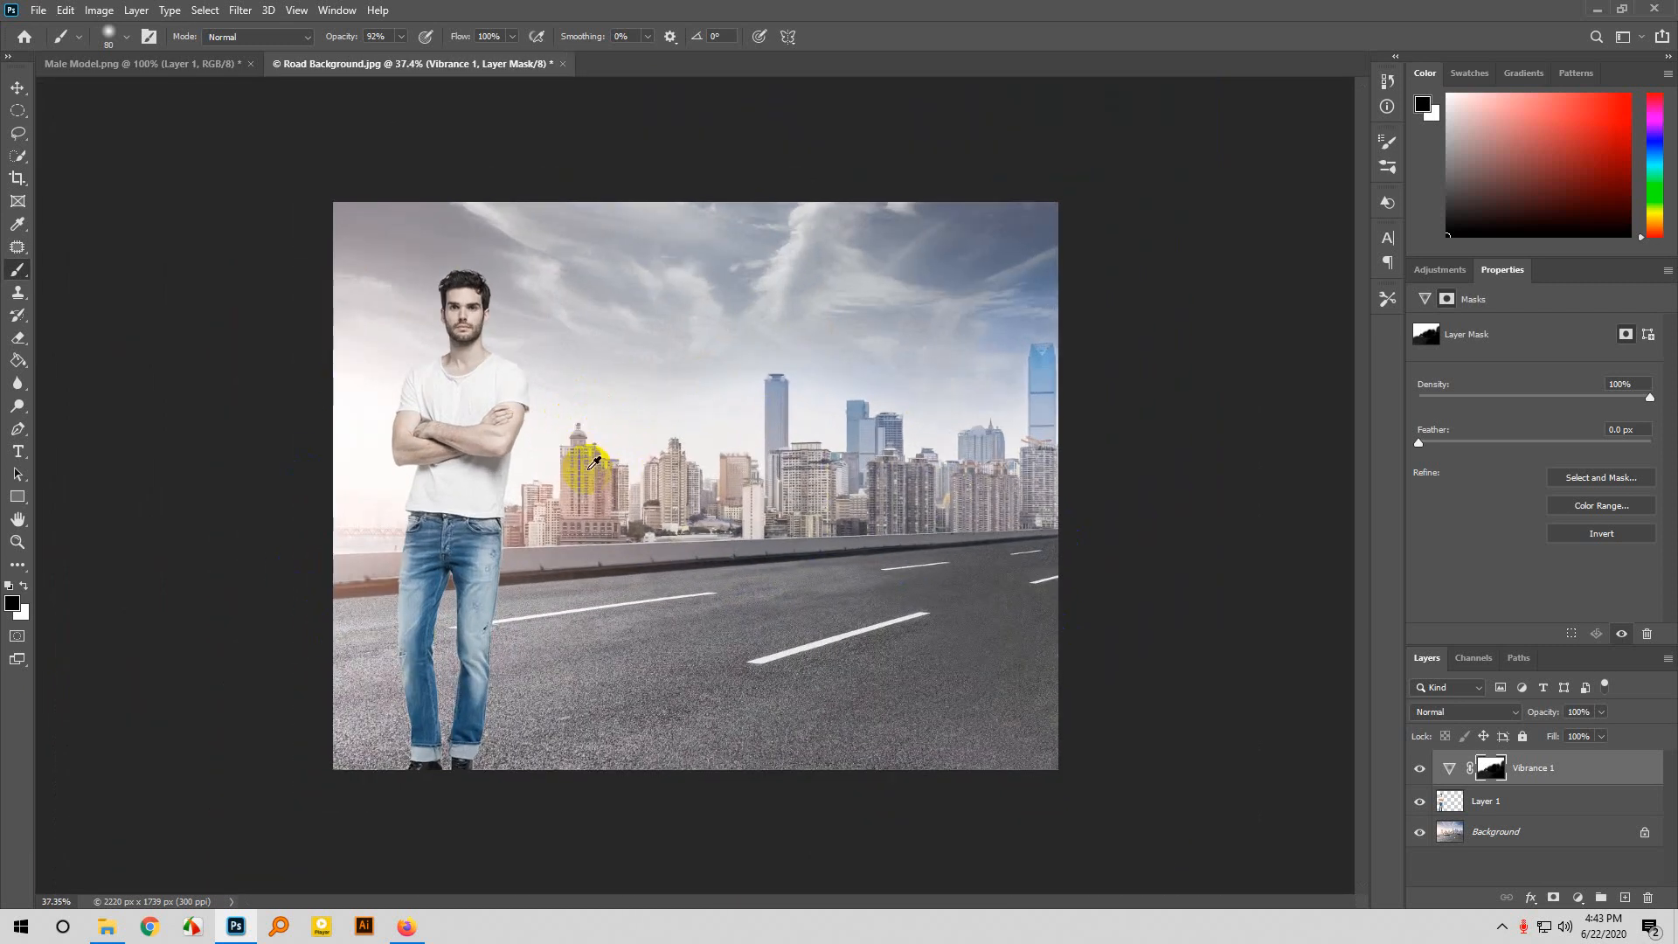
pyautogui.scroll(1, 699, 494)
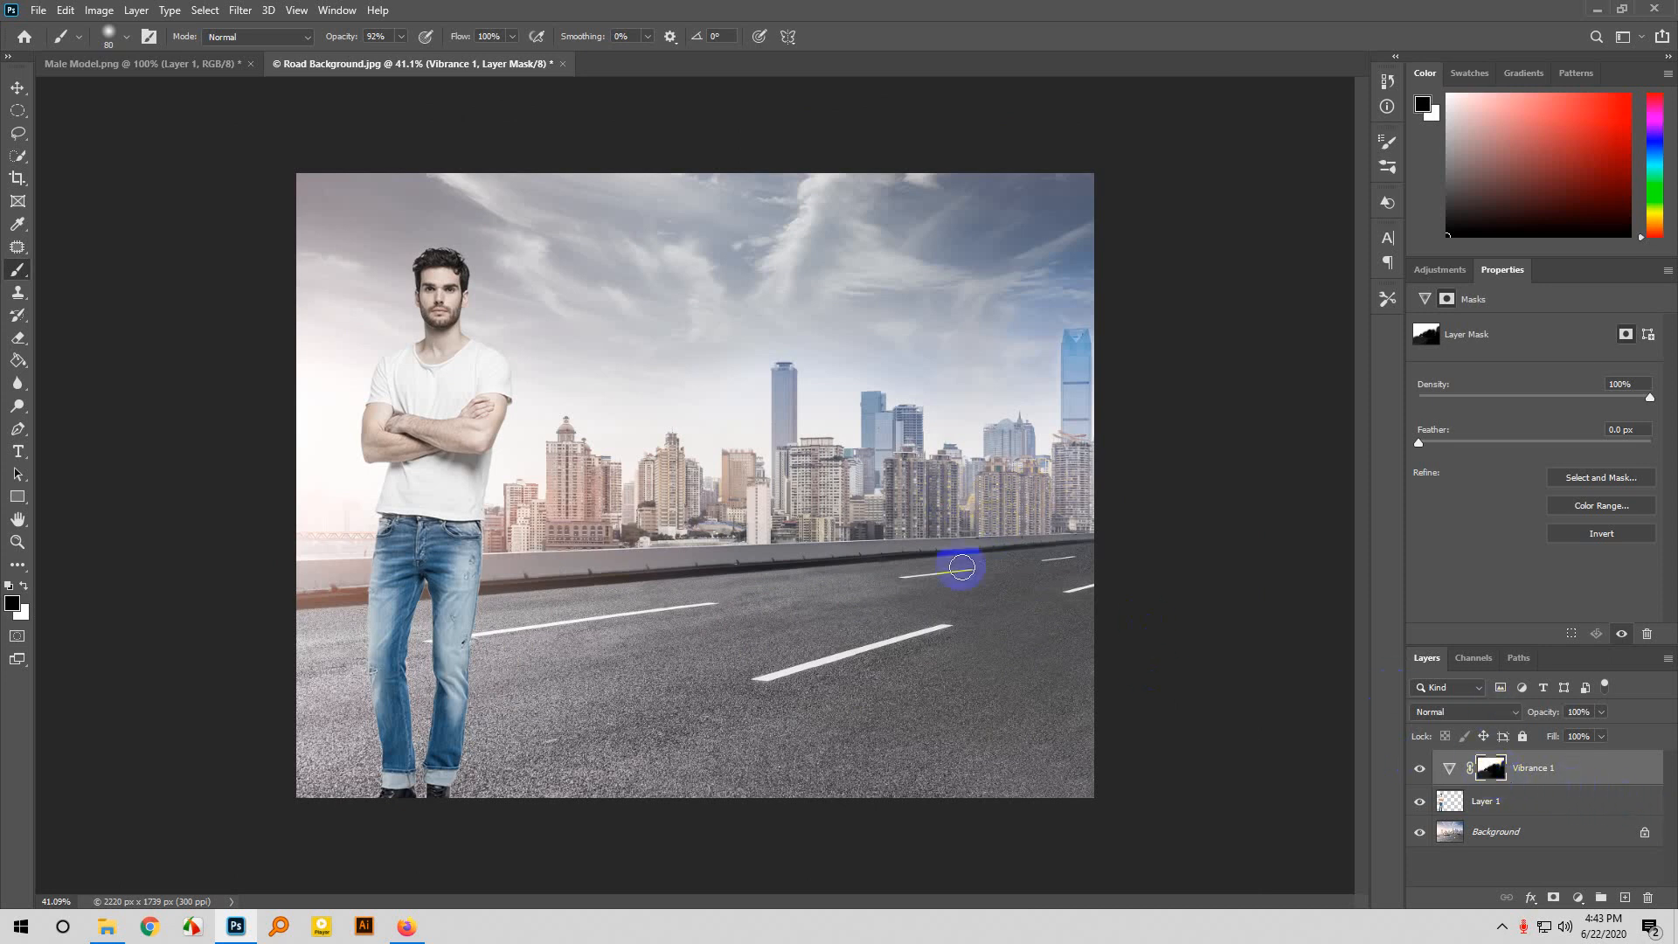
pyautogui.scroll(-1, 927, 555)
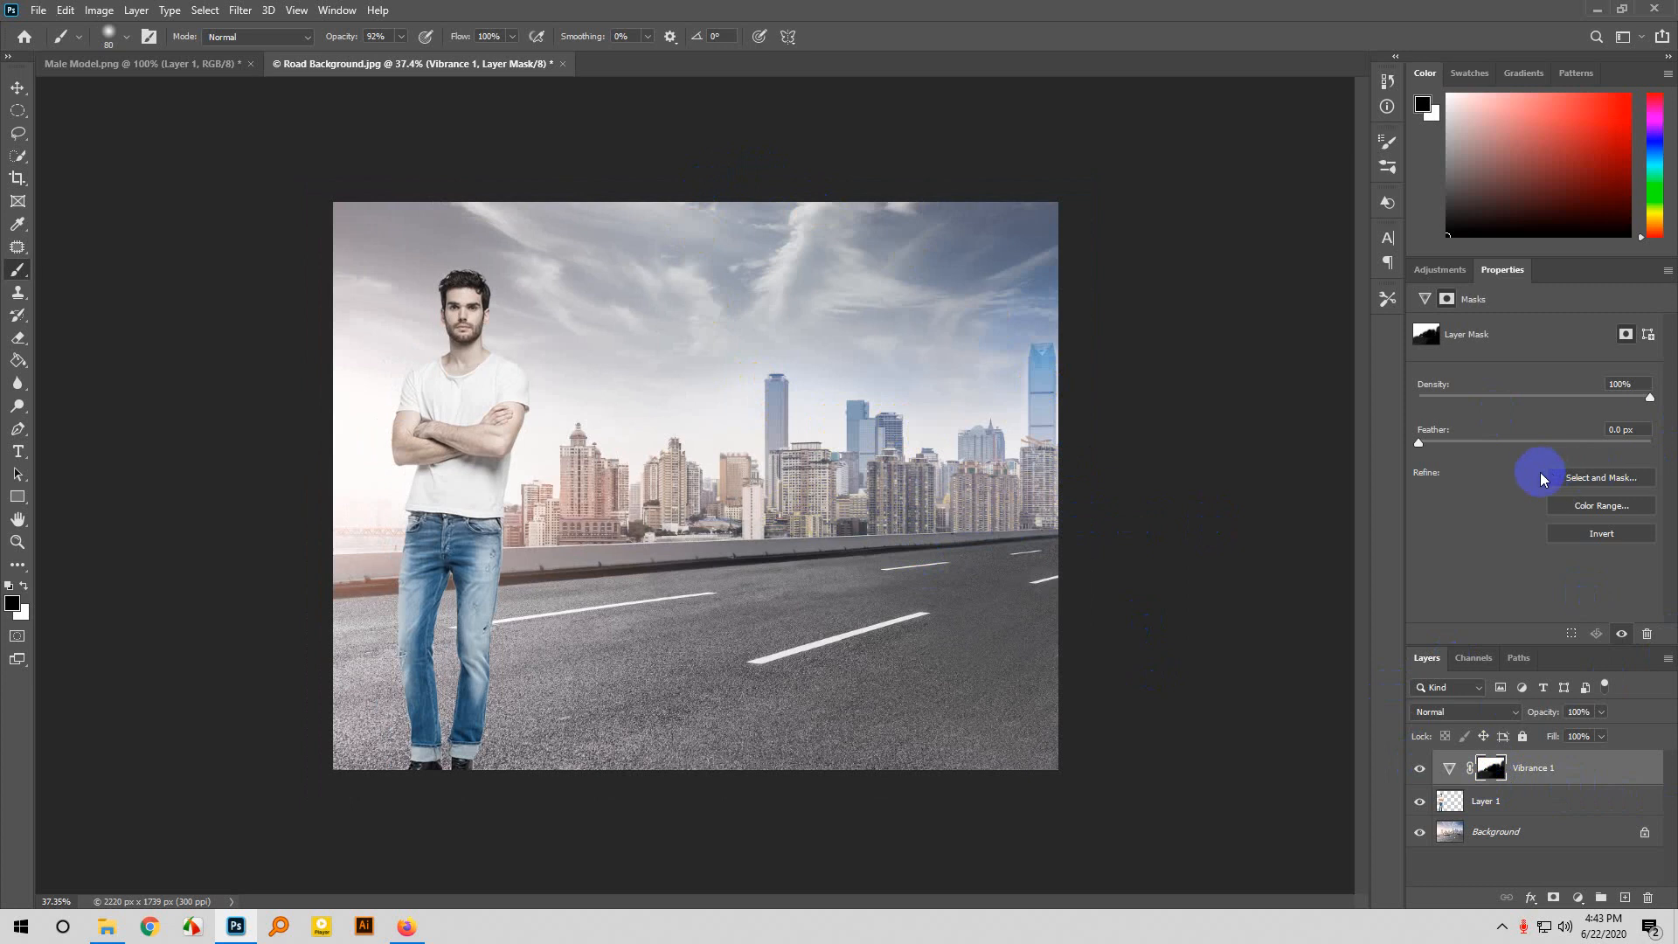
pyautogui.click(1458, 713)
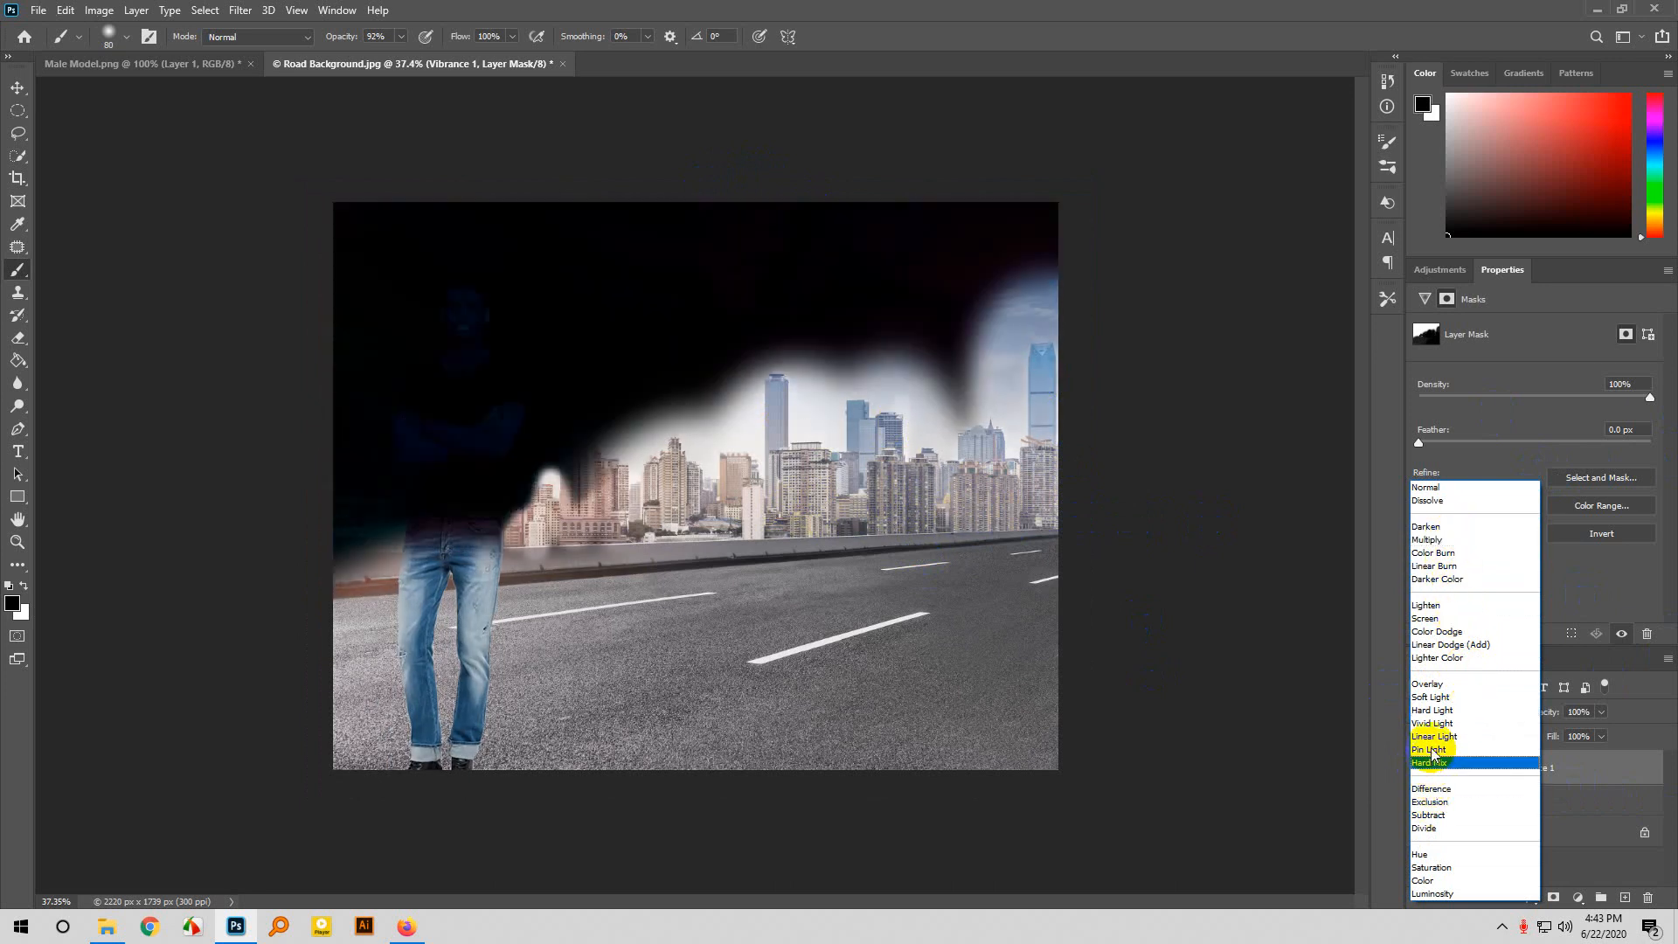
pyautogui.click(1427, 618)
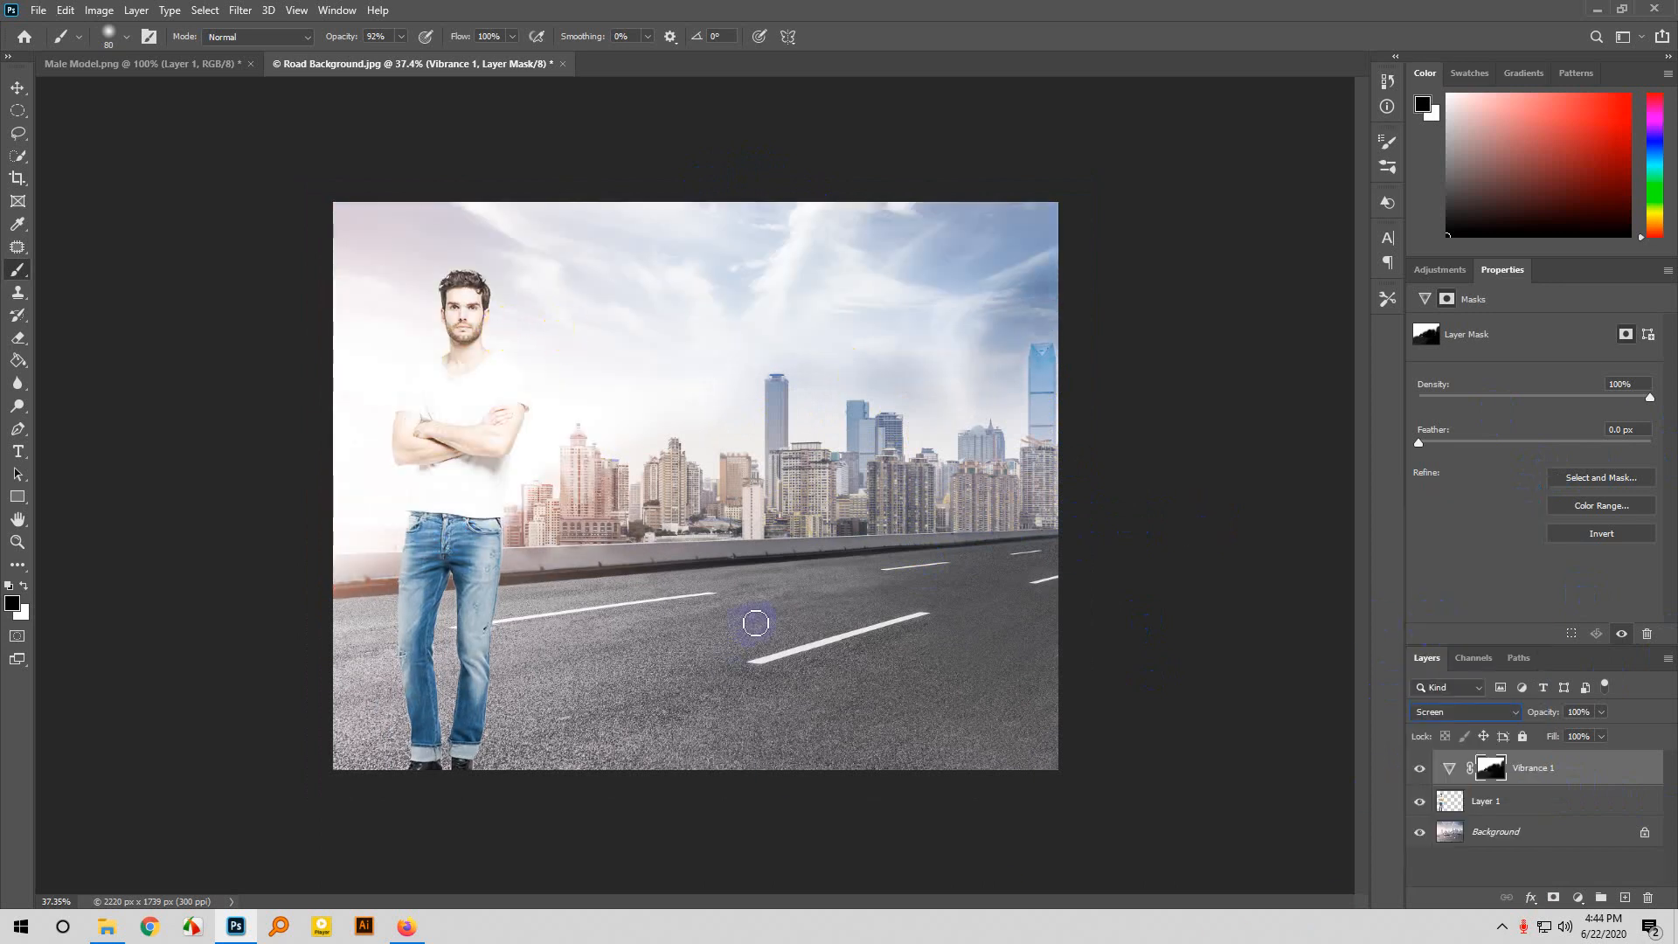
pyautogui.click(1499, 712)
pyautogui.click(1466, 488)
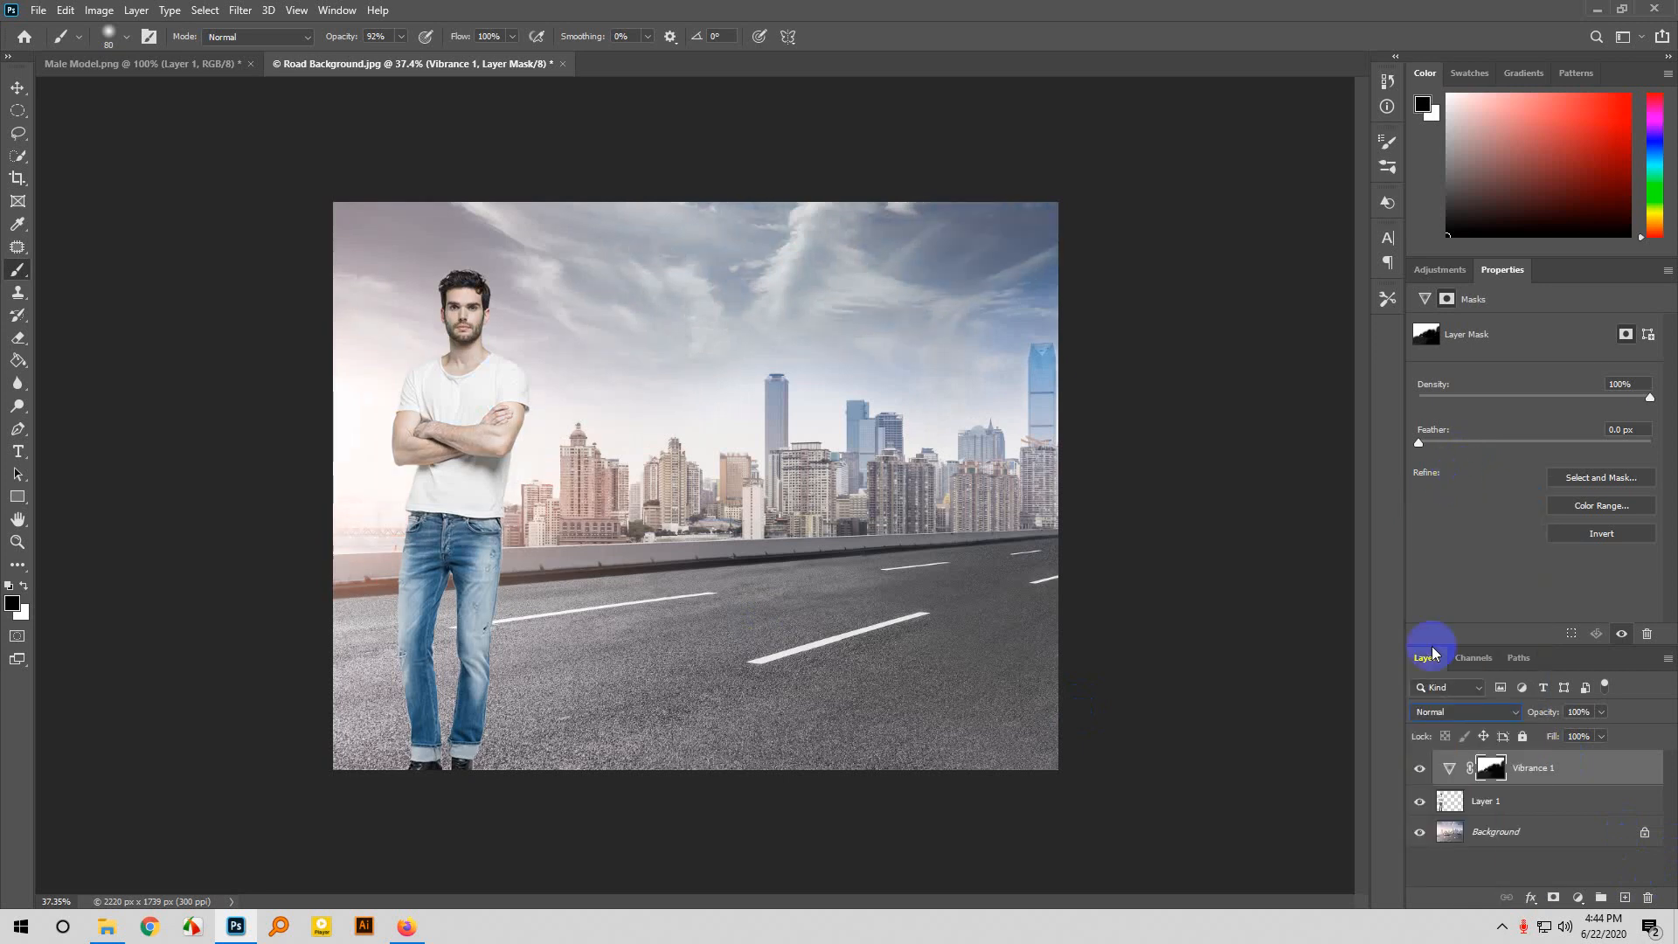
# Replace the Vibrance layer with a Hue/Saturation adjustment layer set to hue -49, saturation -25 and lightness -11.
pyautogui.click(1650, 901)
pyautogui.click(1649, 899)
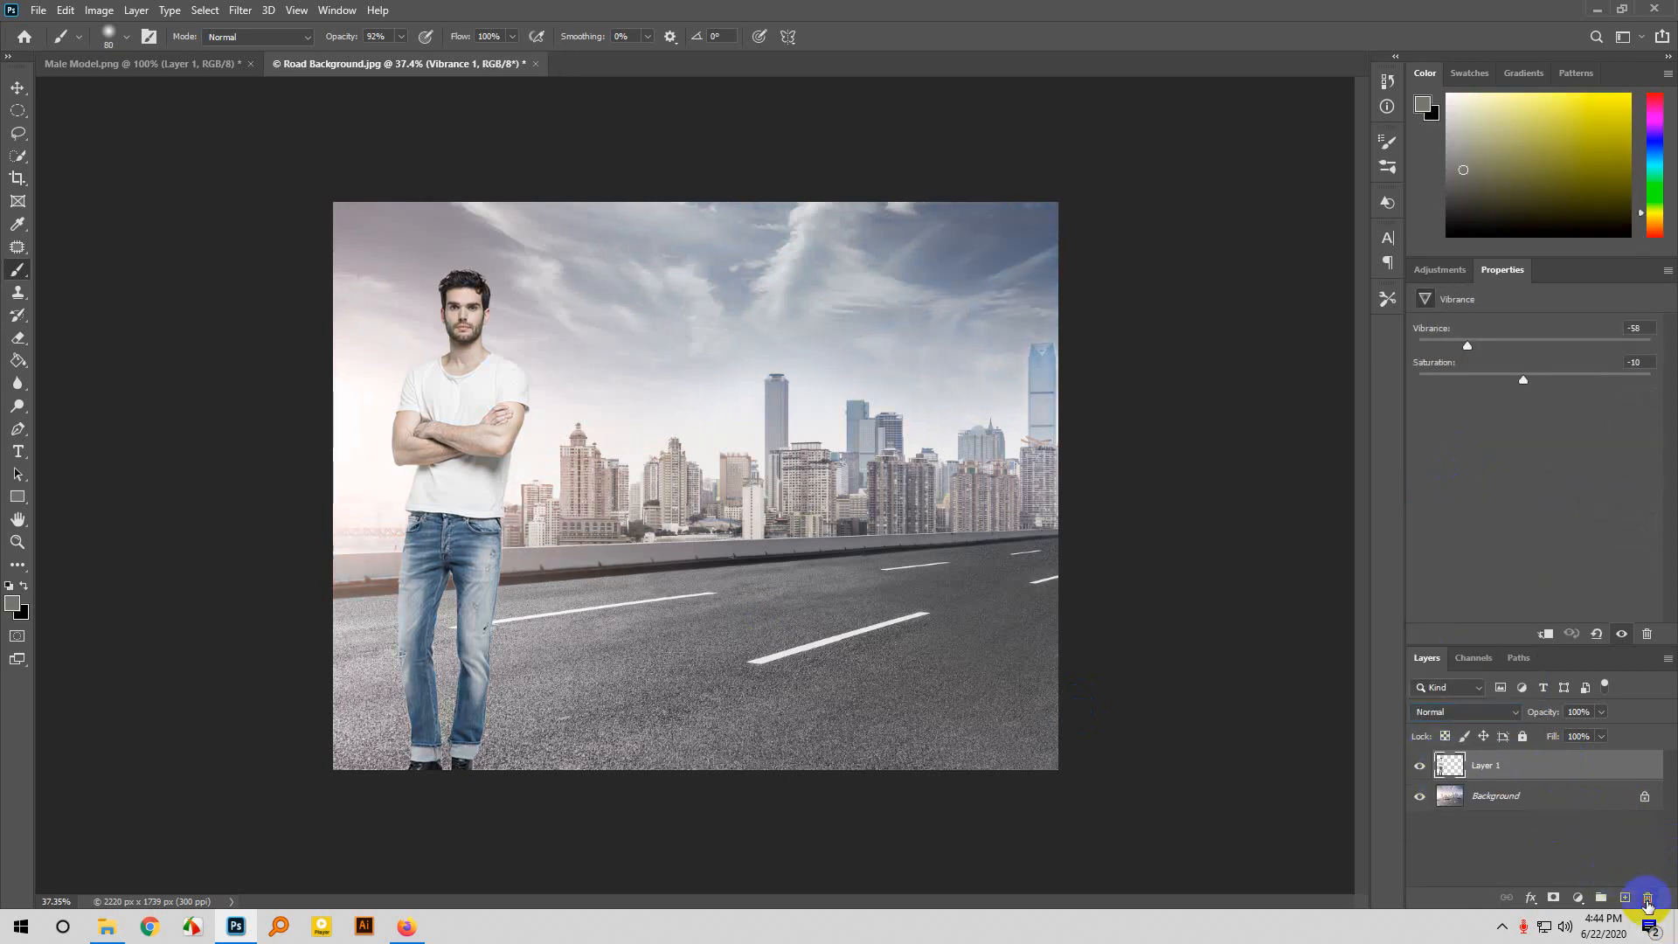
pyautogui.click(1556, 897)
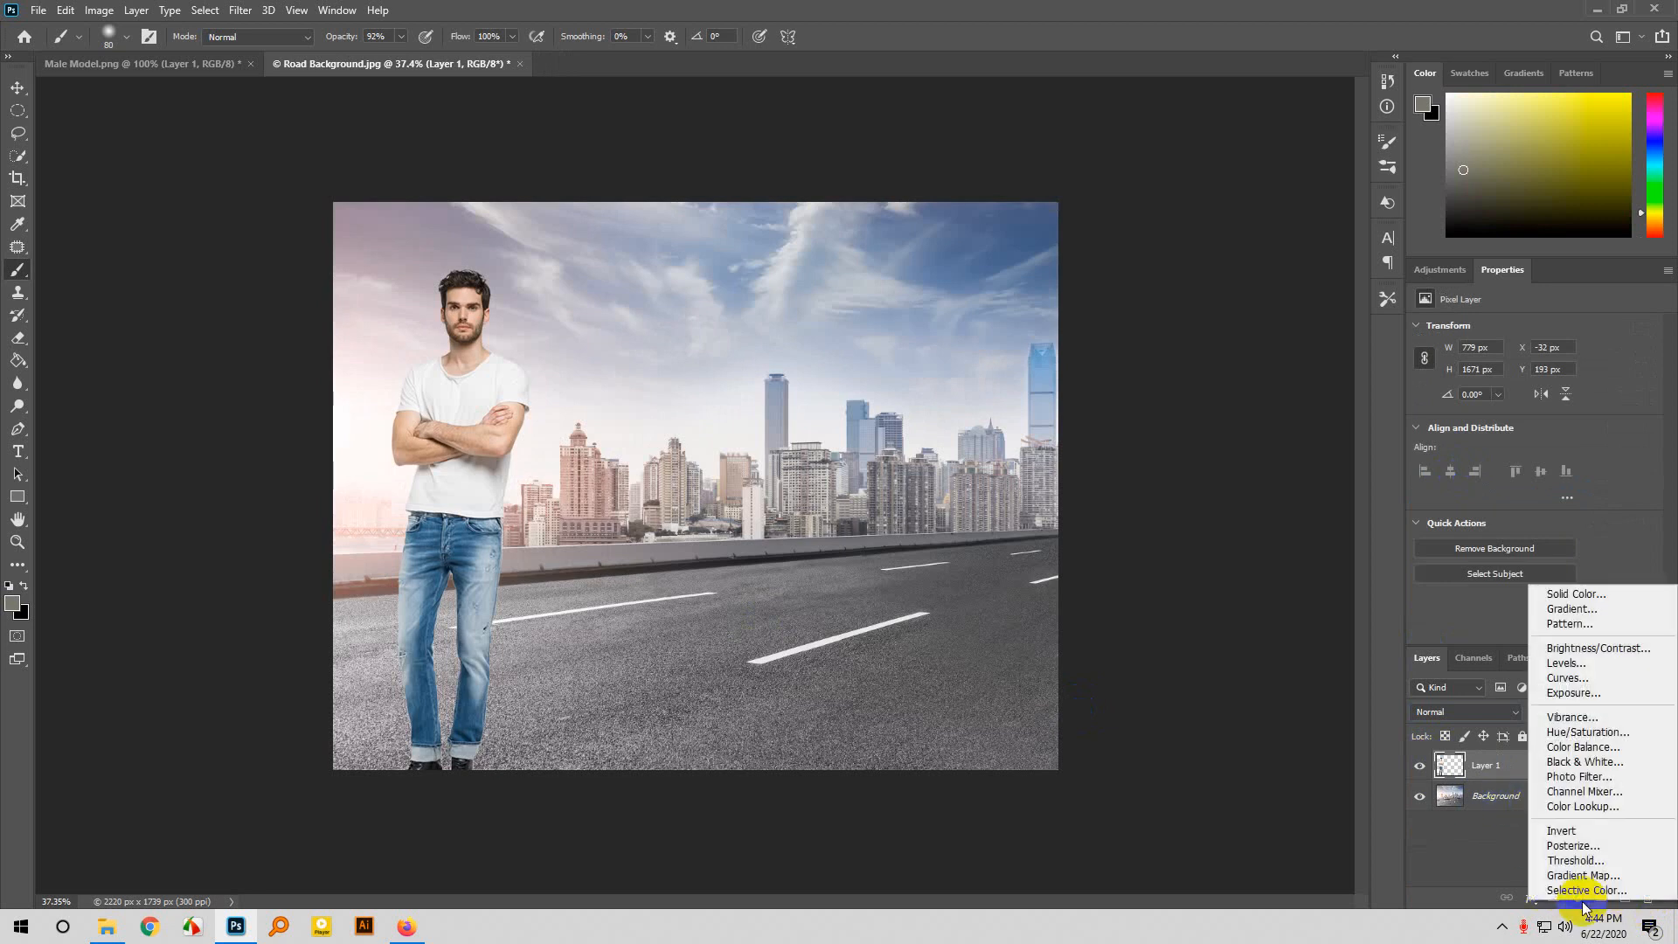
pyautogui.click(1588, 732)
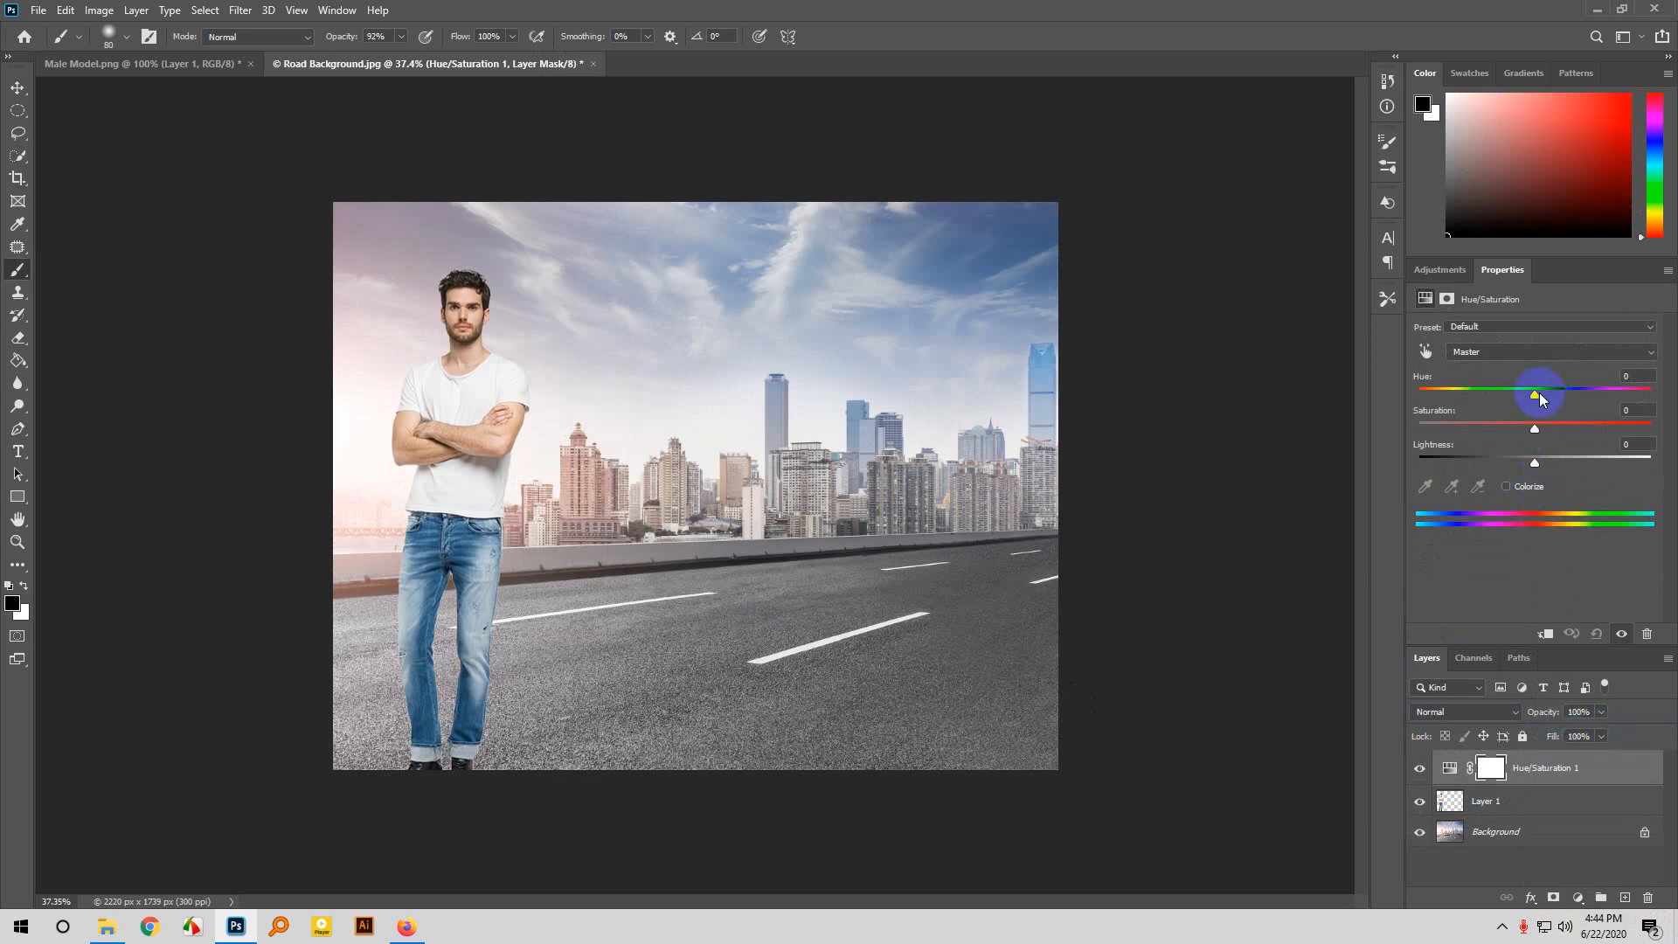
pyautogui.moveTo(1541, 399); pyautogui.dragTo(1498, 403)
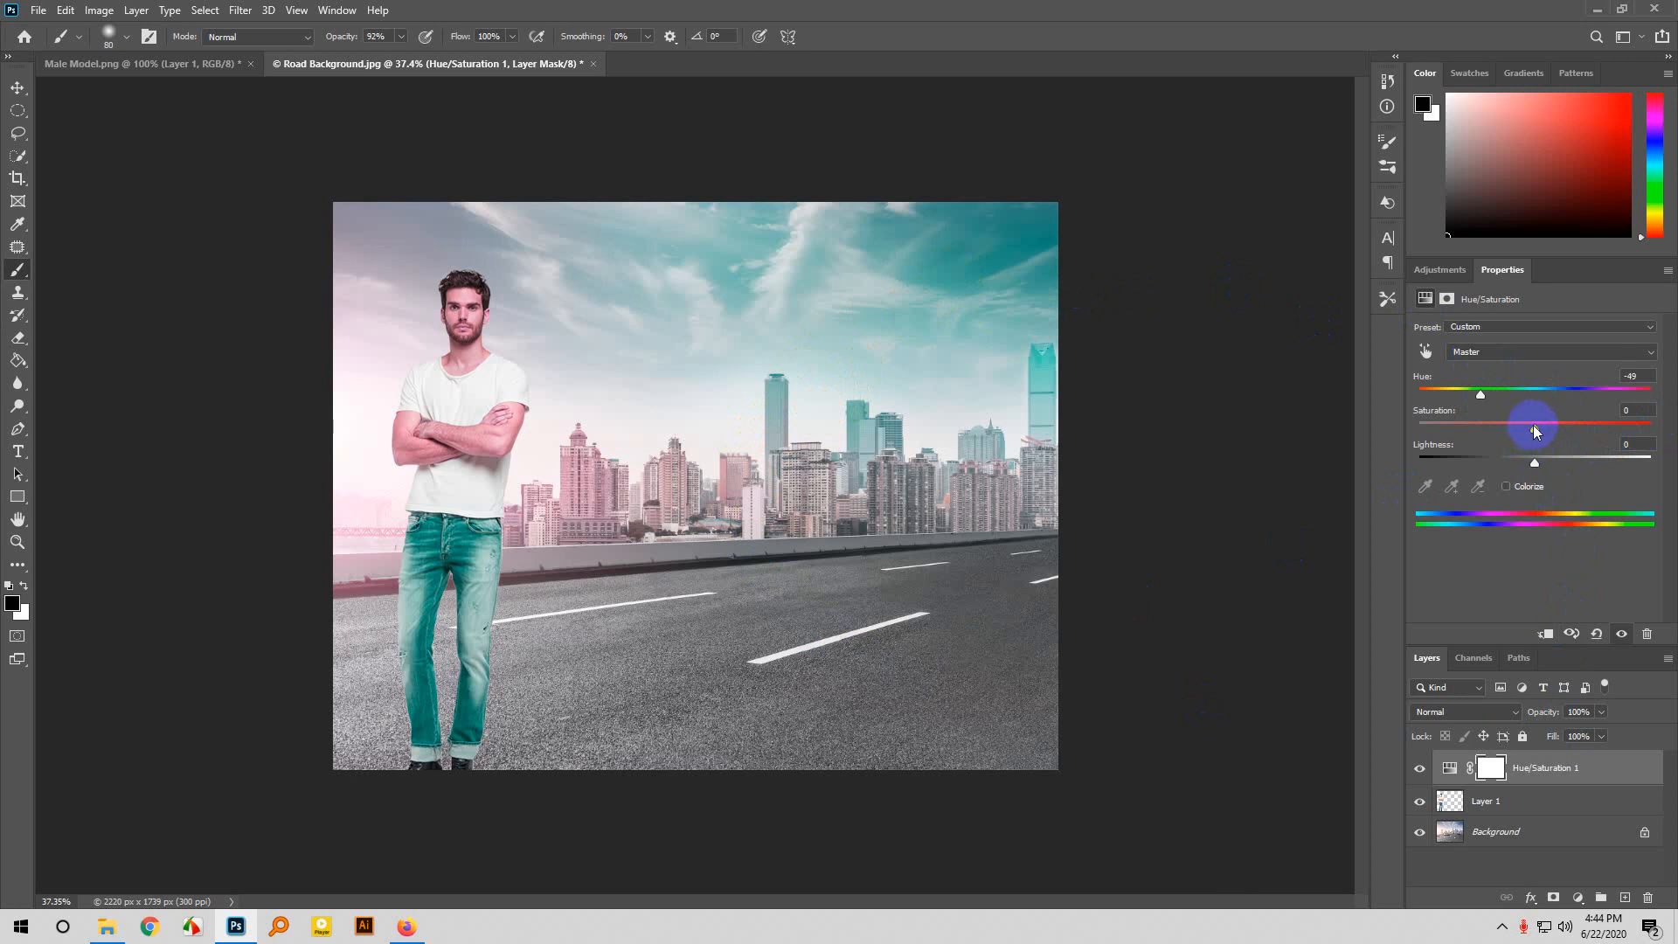
pyautogui.moveTo(1535, 424); pyautogui.dragTo(1507, 424)
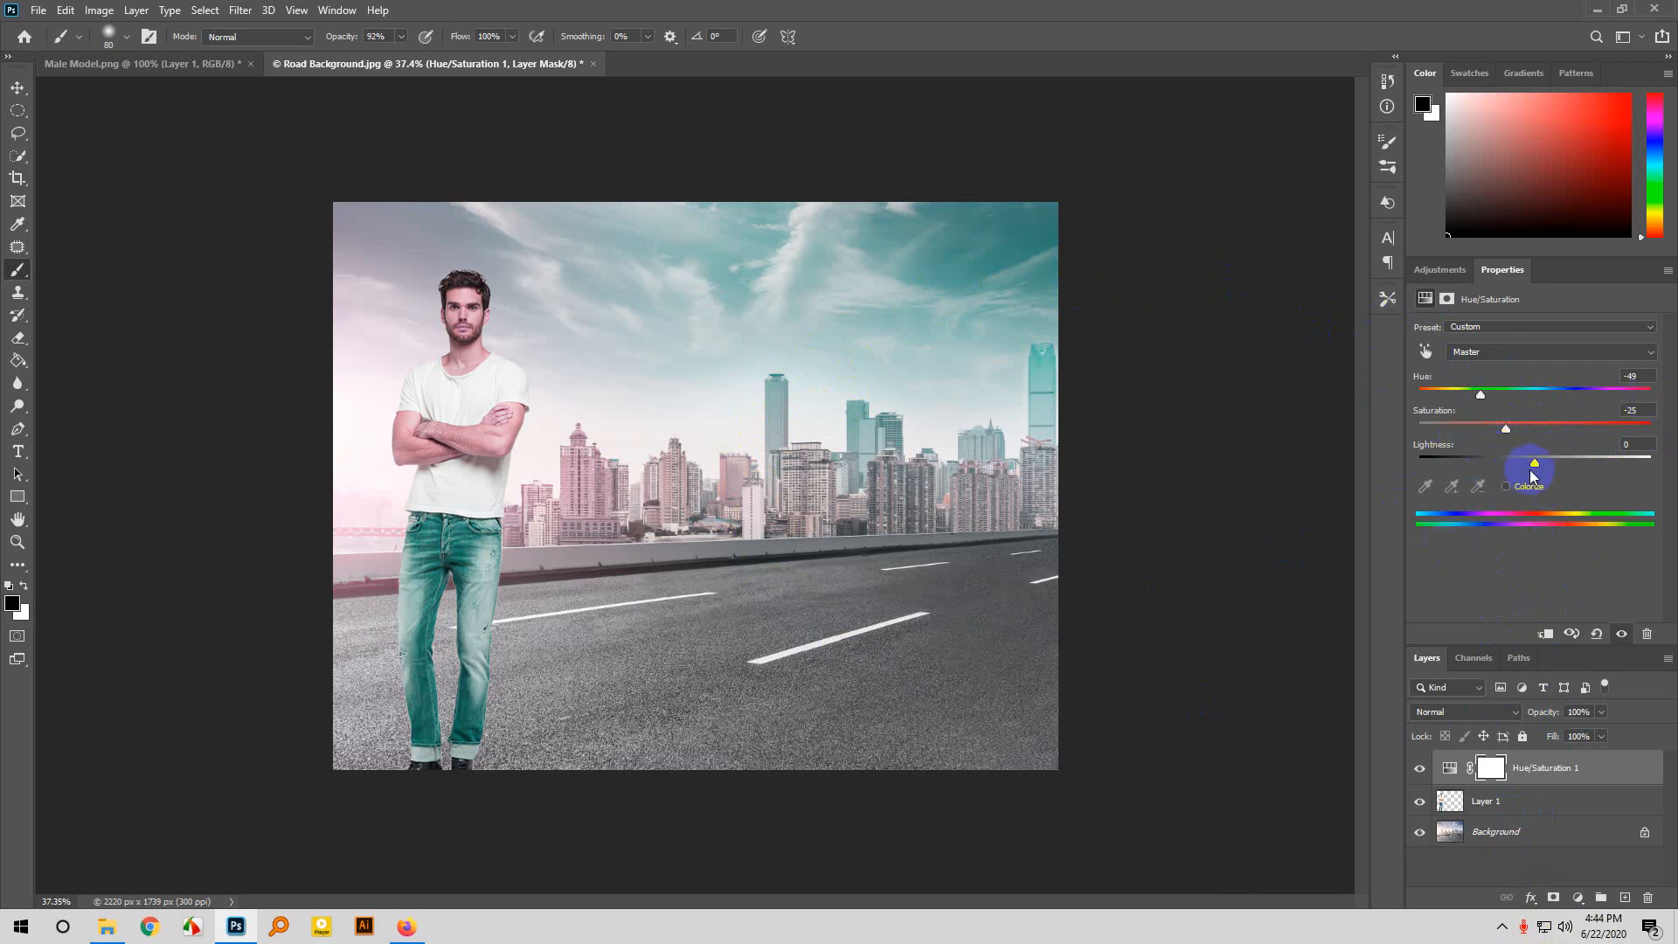
pyautogui.moveTo(1536, 469)
pyautogui.mouseDown()
pyautogui.moveTo(1500, 456)
pyautogui.moveTo(1536, 454)
pyautogui.moveTo(1523, 460)
pyautogui.mouseUp()
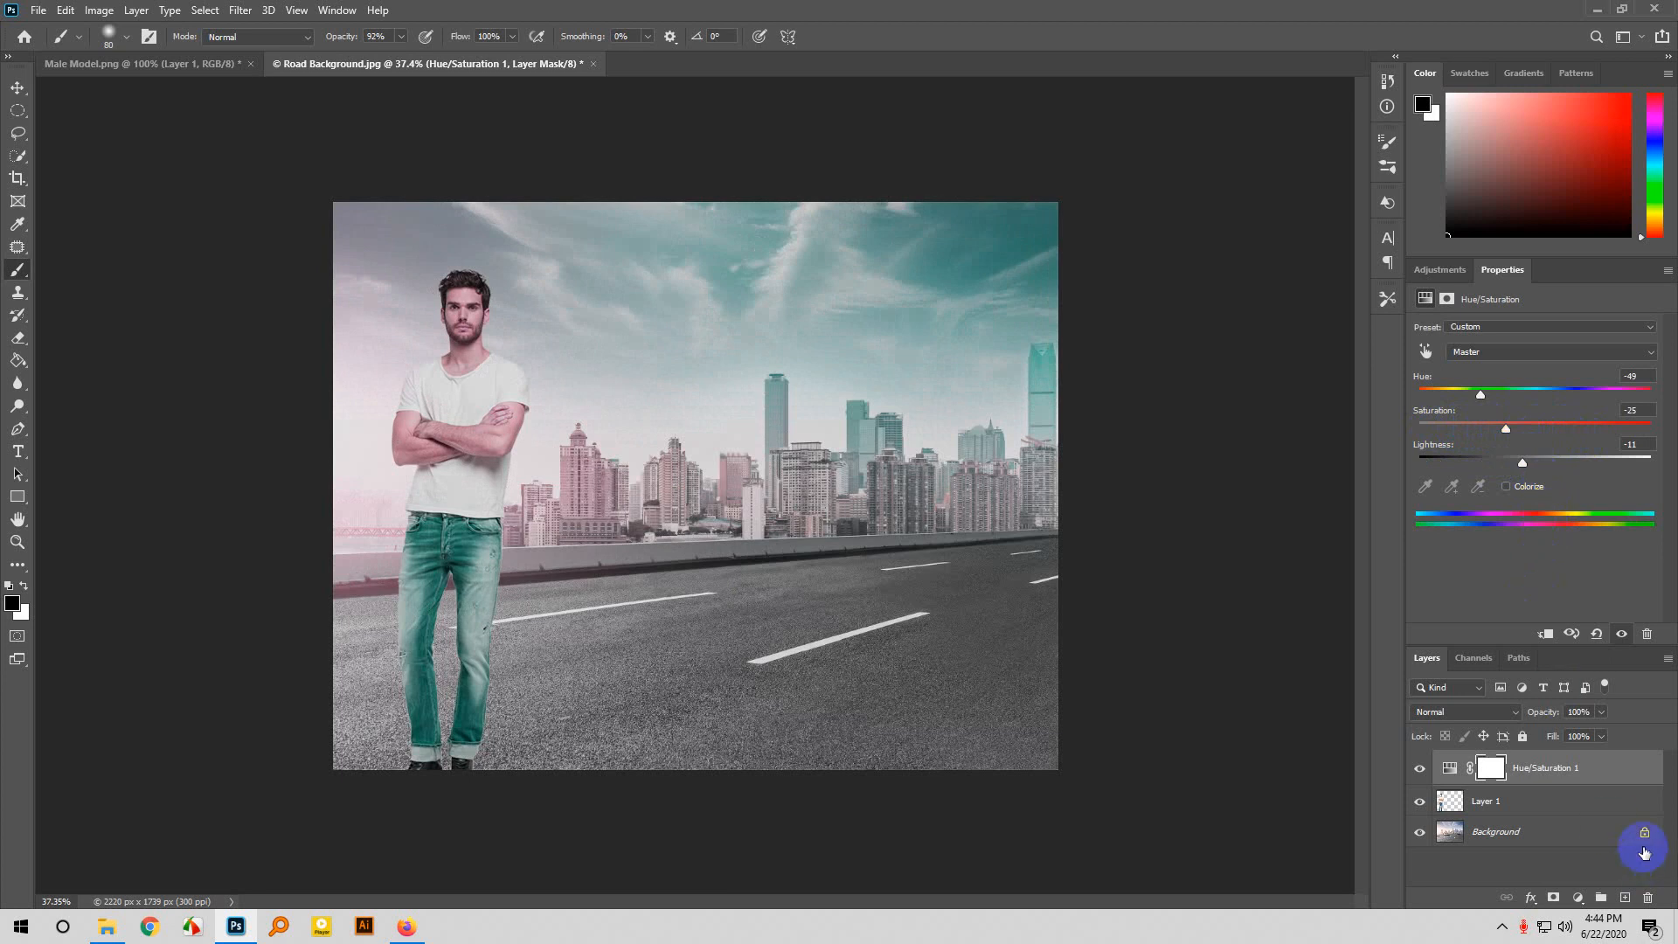
# Delete the Hue/Saturation layer and add a Photo Filter adjustment layer using Warming Filter (85) at 91% density.
pyautogui.click(1649, 901)
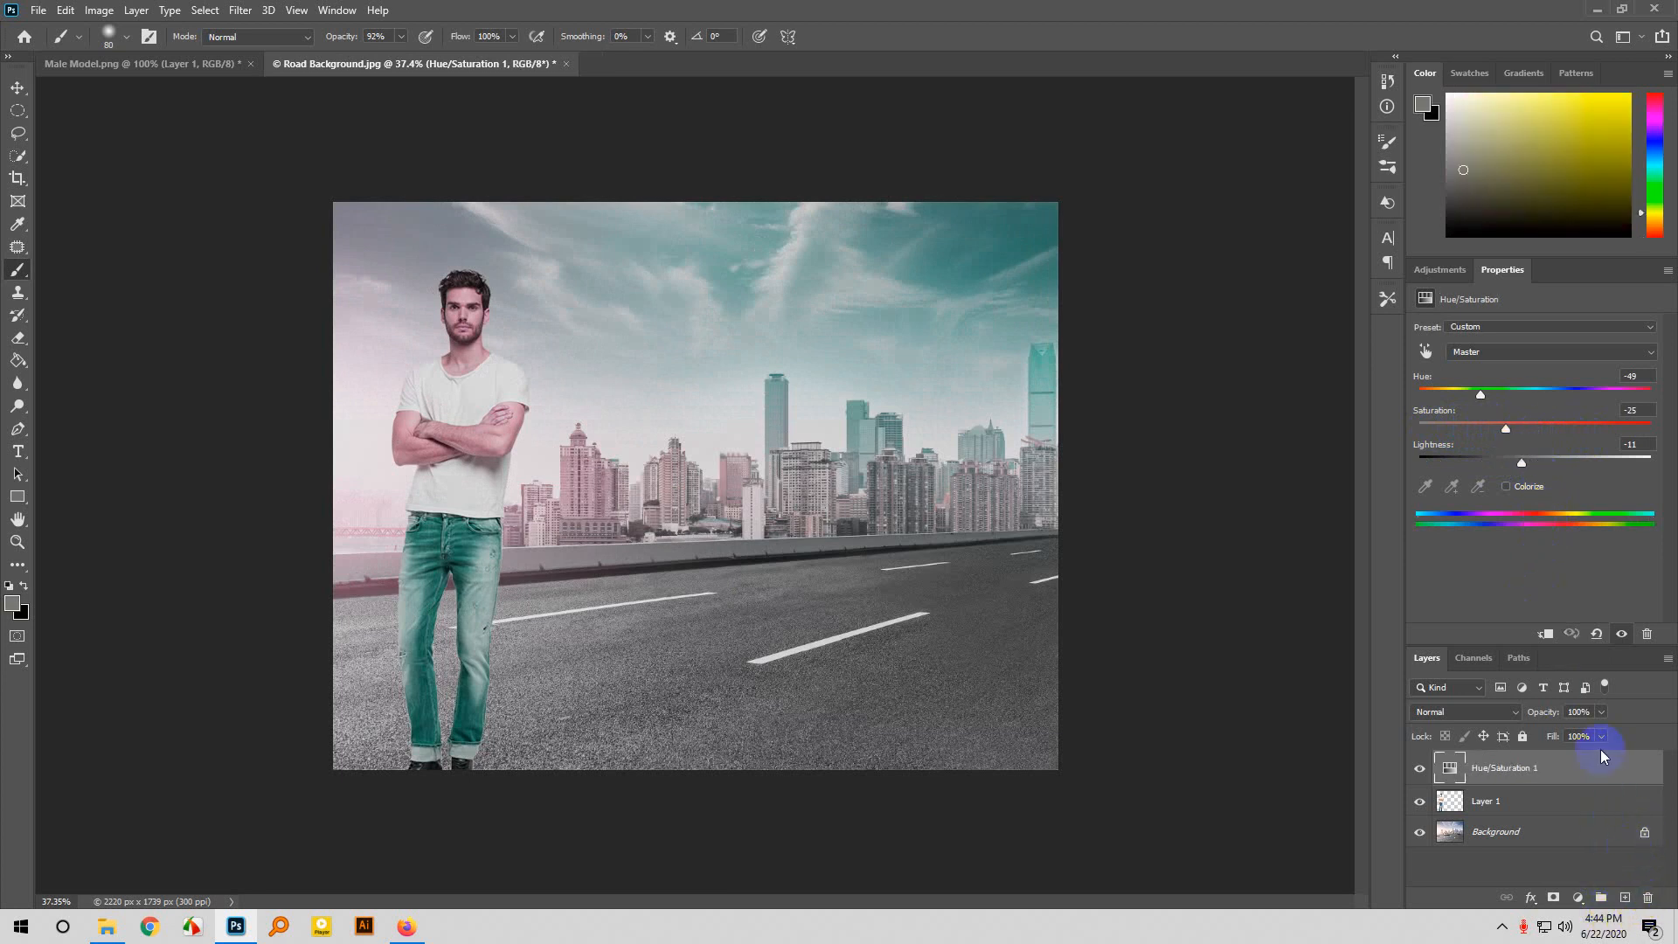
pyautogui.click(1649, 899)
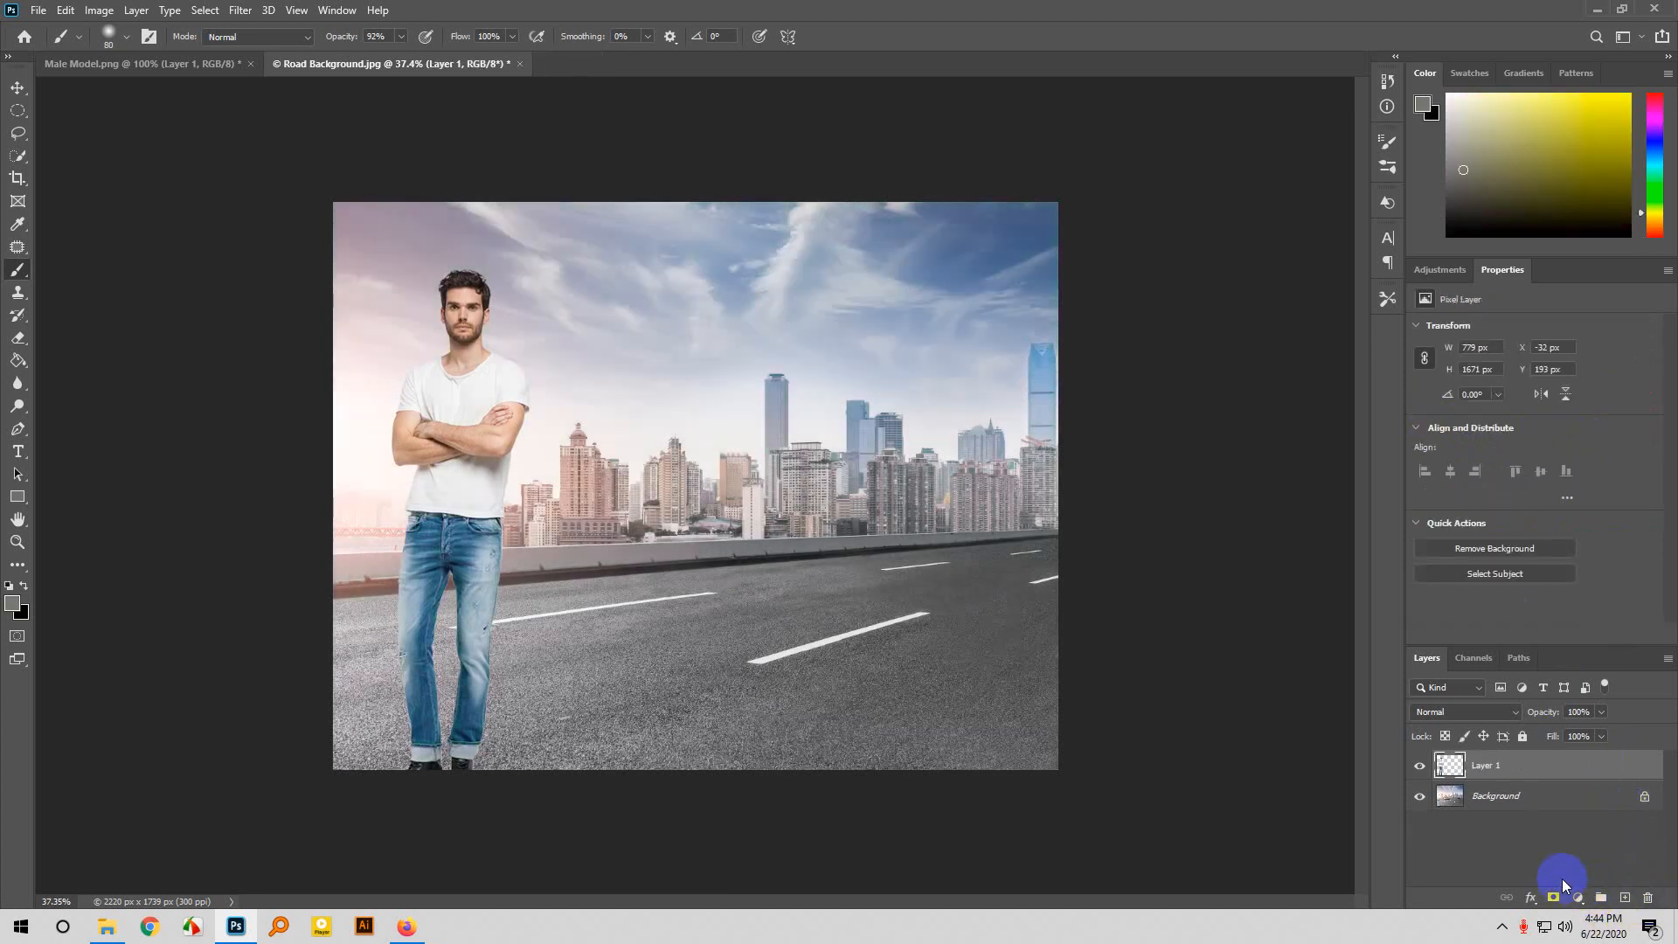
pyautogui.click(1554, 897)
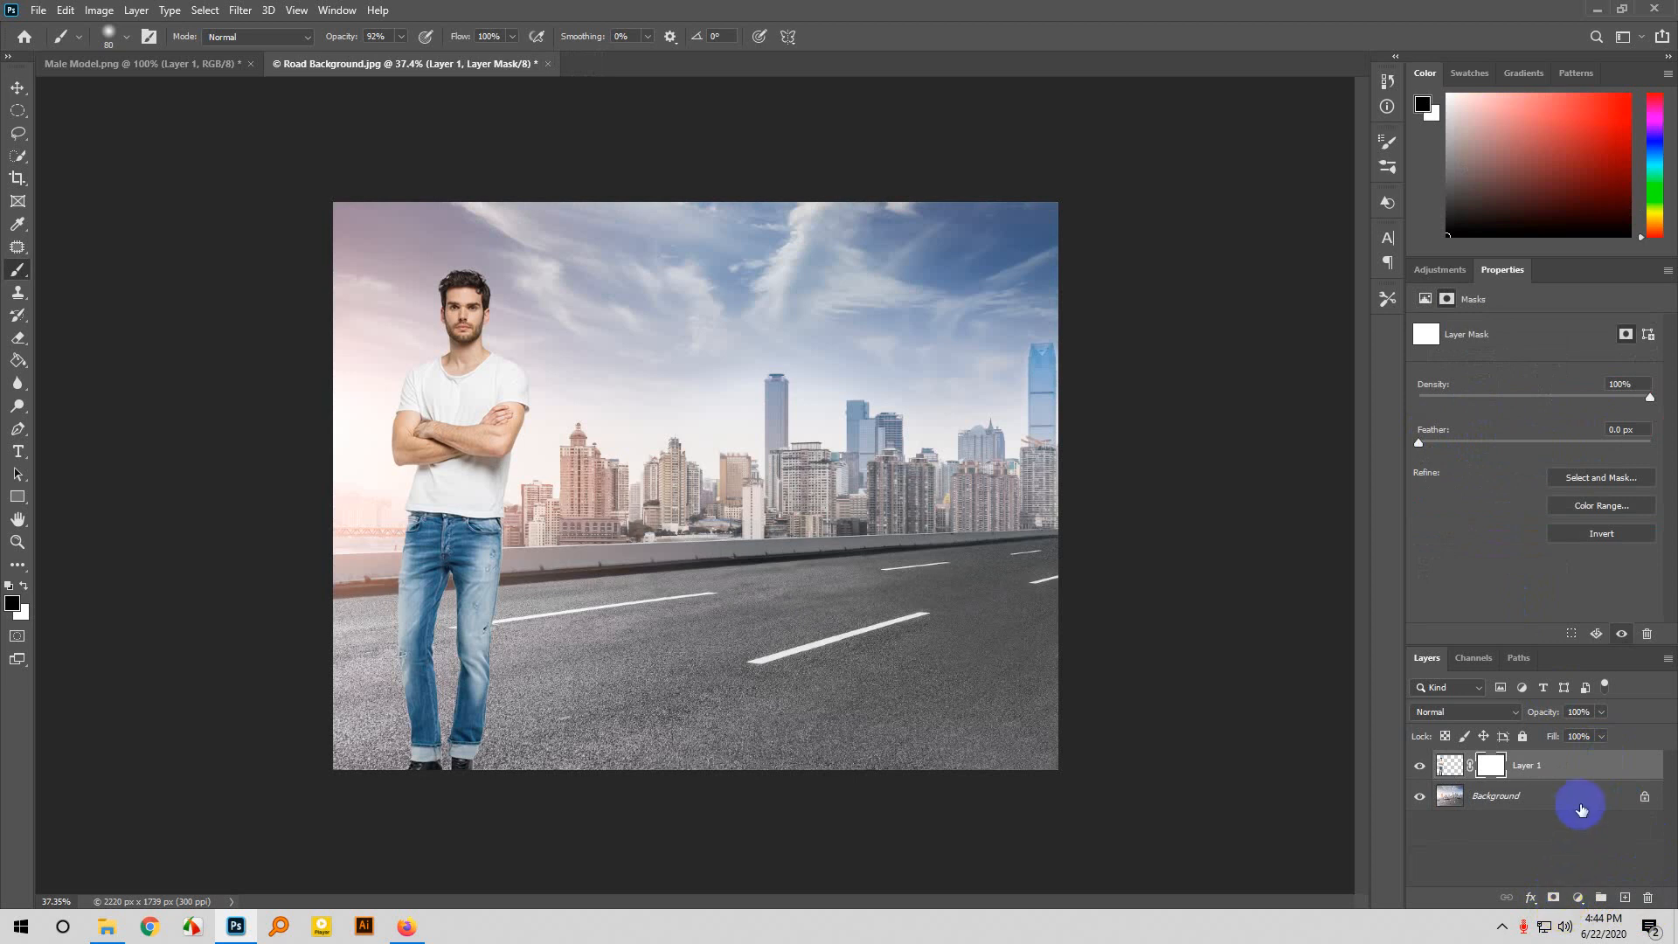
pyautogui.hotkey('ctrl', 'z')
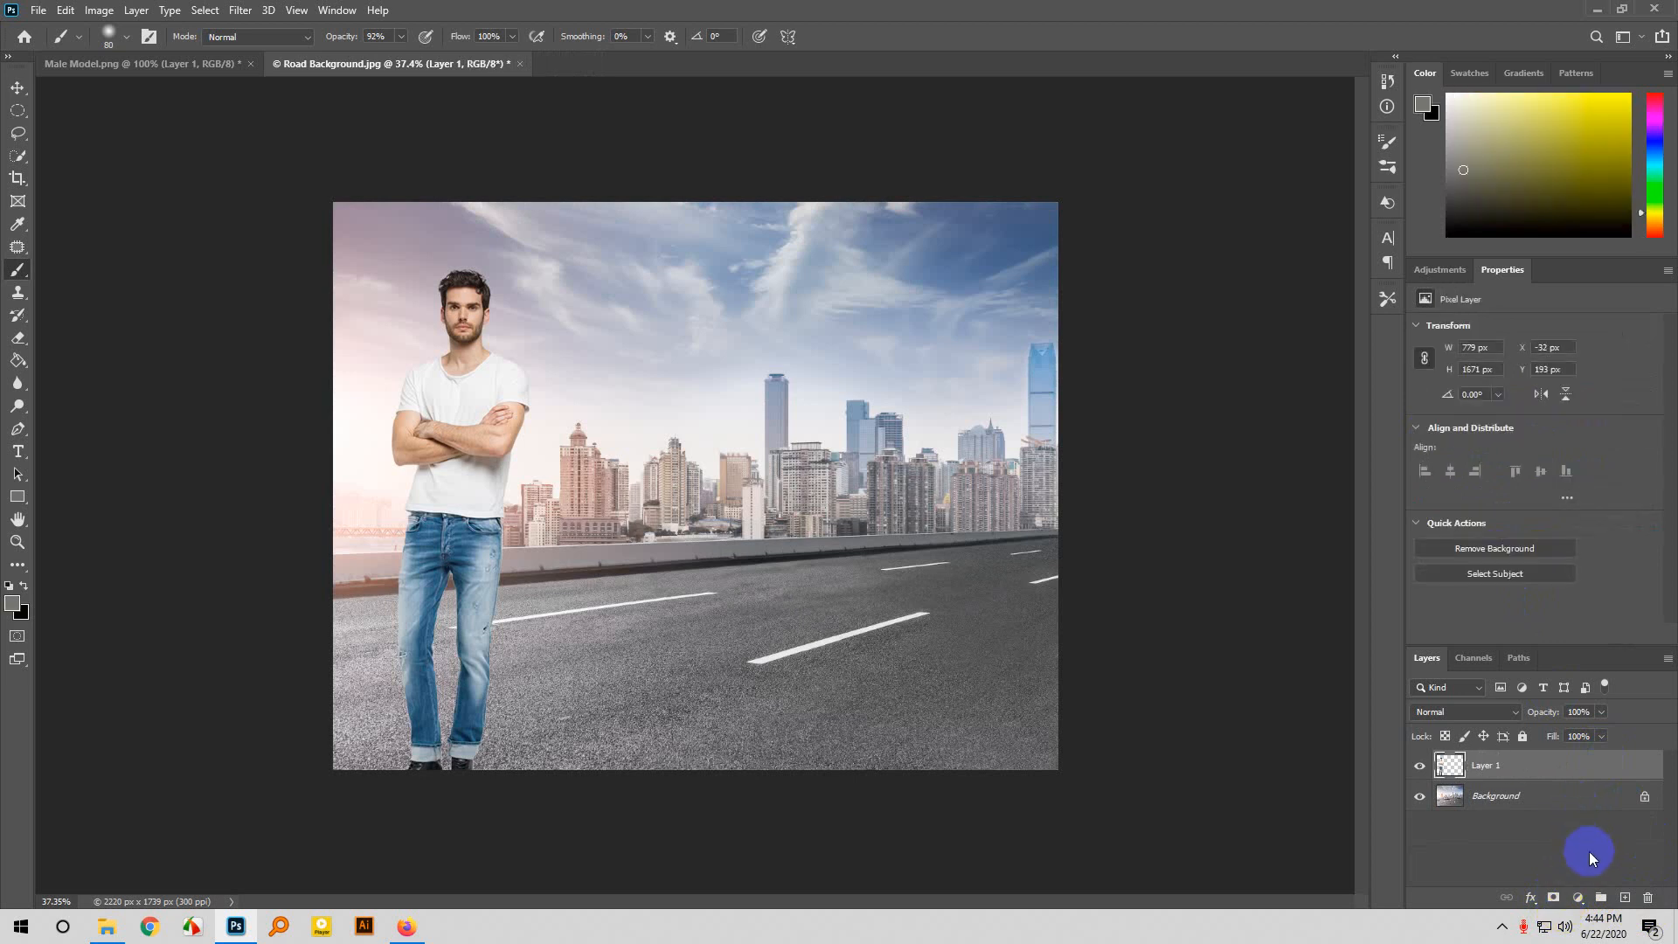
pyautogui.click(1582, 900)
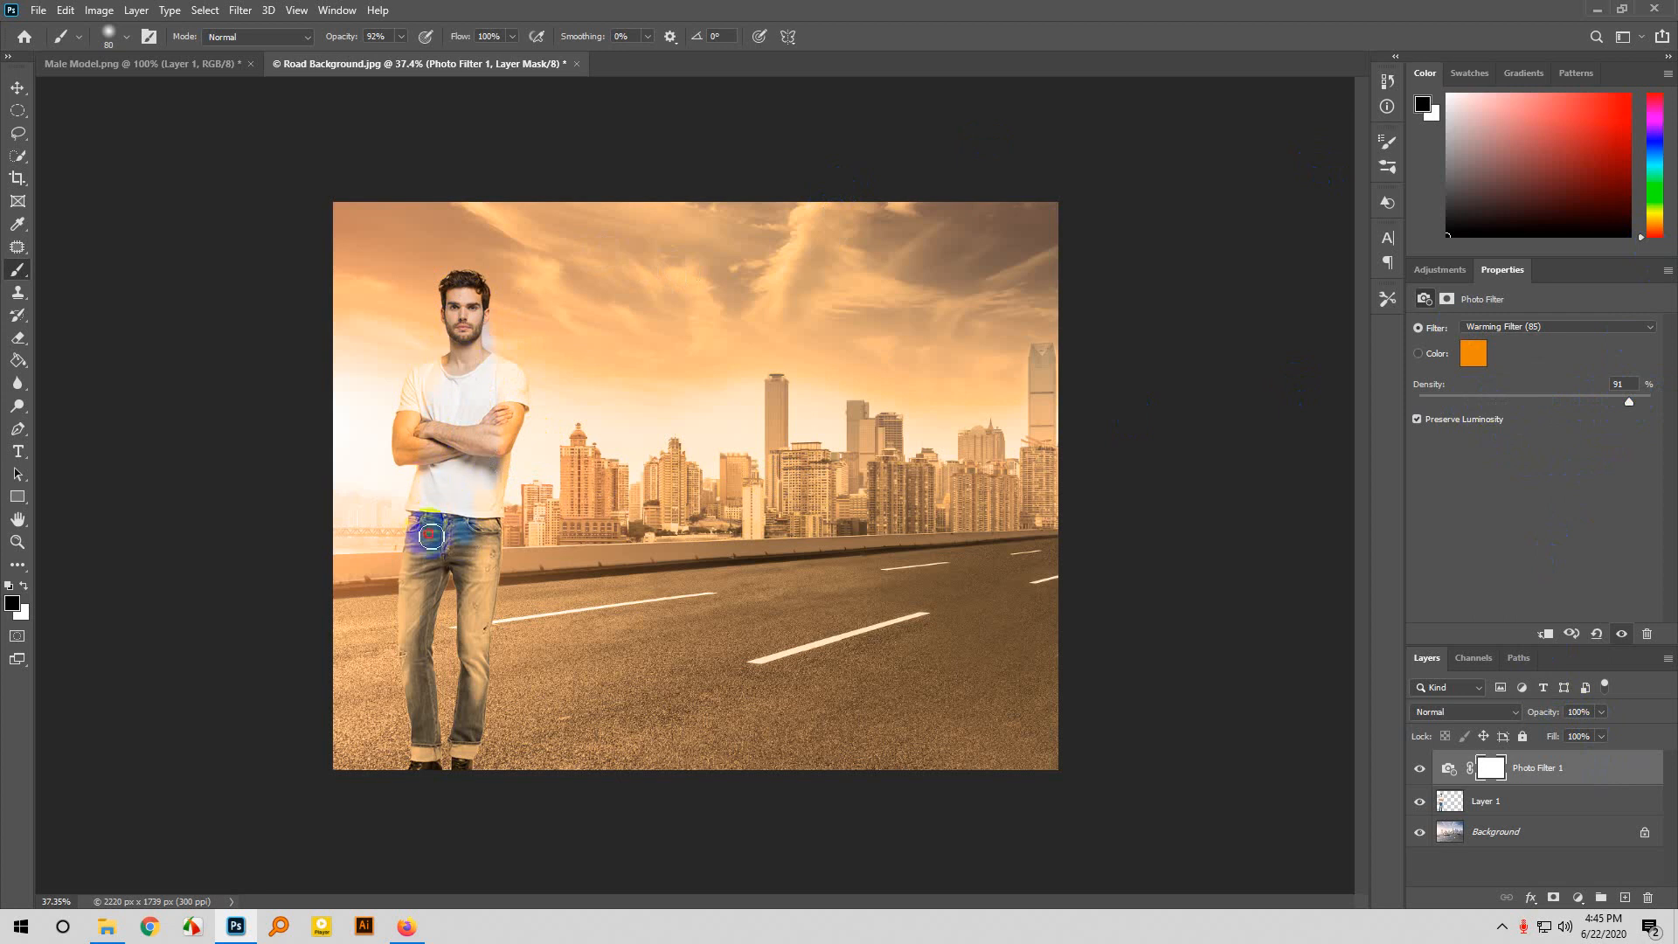
# Paint the Photo Filter mask black over the model's jeans, shirt, arms and face to remove the orange tint.
pyautogui.moveTo(427, 536); pyautogui.dragTo(422, 677)
pyautogui.moveTo(422, 748)
pyautogui.mouseDown()
pyautogui.moveTo(467, 731)
pyautogui.moveTo(490, 590)
pyautogui.moveTo(419, 344)
pyautogui.moveTo(412, 387)
pyautogui.moveTo(410, 410)
pyautogui.moveTo(462, 359)
pyautogui.moveTo(480, 294)
pyautogui.moveTo(516, 436)
pyautogui.moveTo(503, 556)
pyautogui.moveTo(423, 492)
pyautogui.moveTo(410, 614)
pyautogui.moveTo(412, 566)
pyautogui.moveTo(415, 662)
pyautogui.moveTo(426, 602)
pyautogui.moveTo(458, 574)
pyautogui.moveTo(474, 755)
pyautogui.mouseUp()
pyautogui.click(91, 357)
pyautogui.moveTo(492, 392)
pyautogui.mouseDown()
pyautogui.moveTo(477, 301)
pyautogui.moveTo(460, 298)
pyautogui.mouseUp()
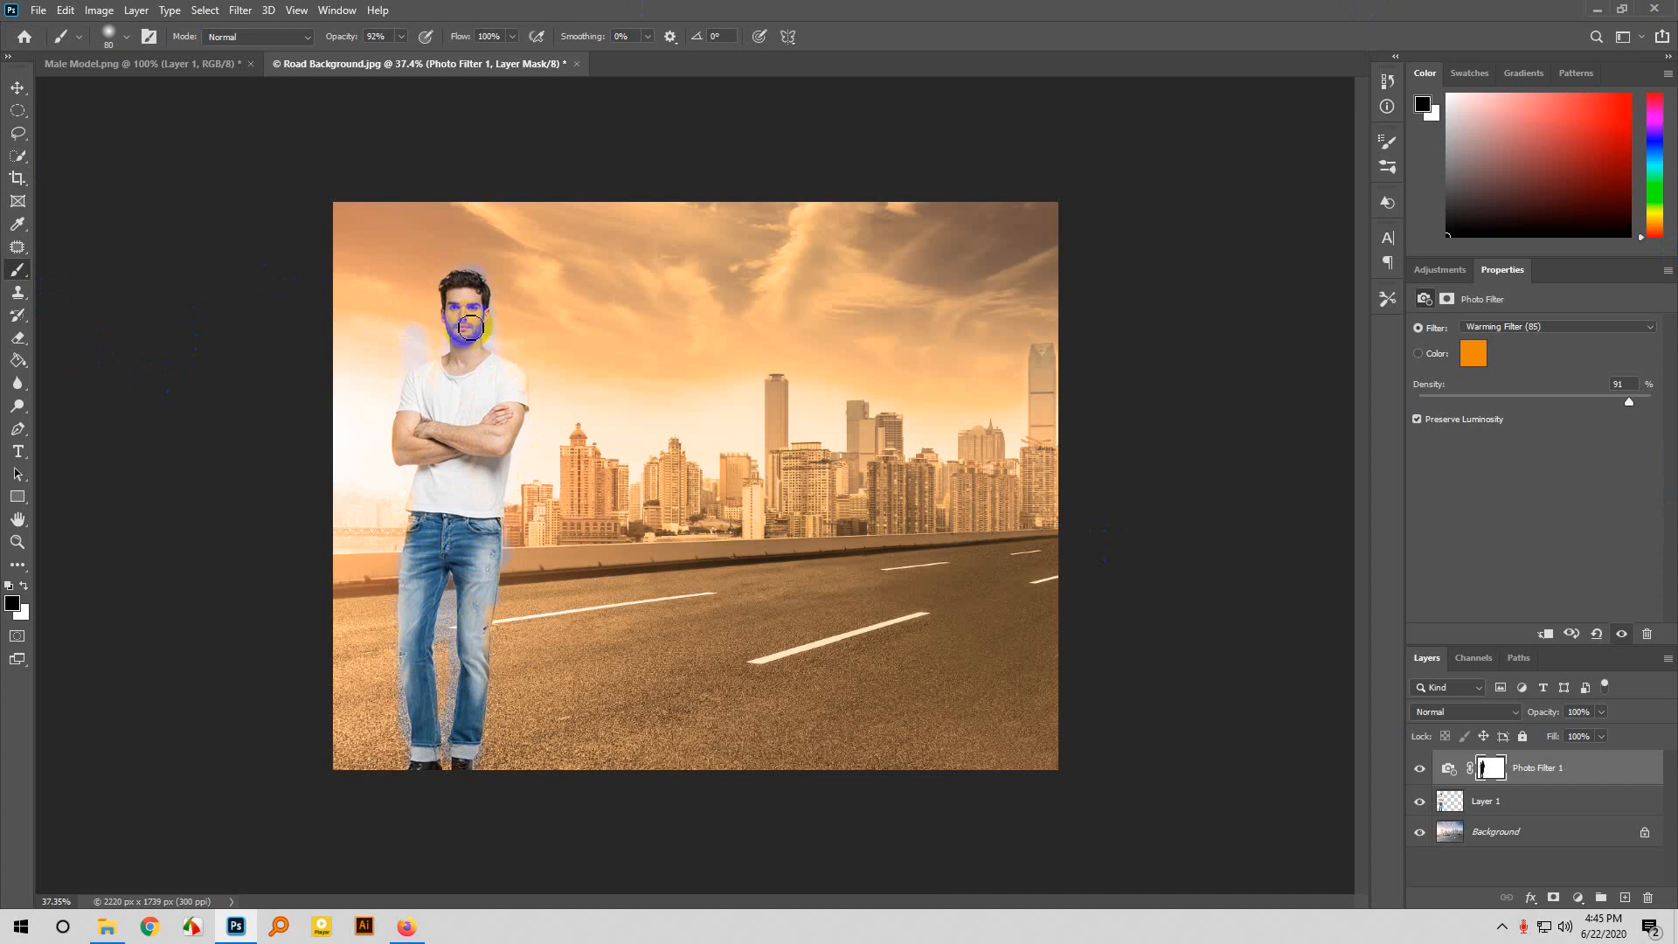
pyautogui.click(225, 822)
pyautogui.moveTo(390, 548)
pyautogui.mouseDown()
pyautogui.moveTo(451, 521)
pyautogui.moveTo(431, 510)
pyautogui.moveTo(421, 561)
pyautogui.mouseUp()
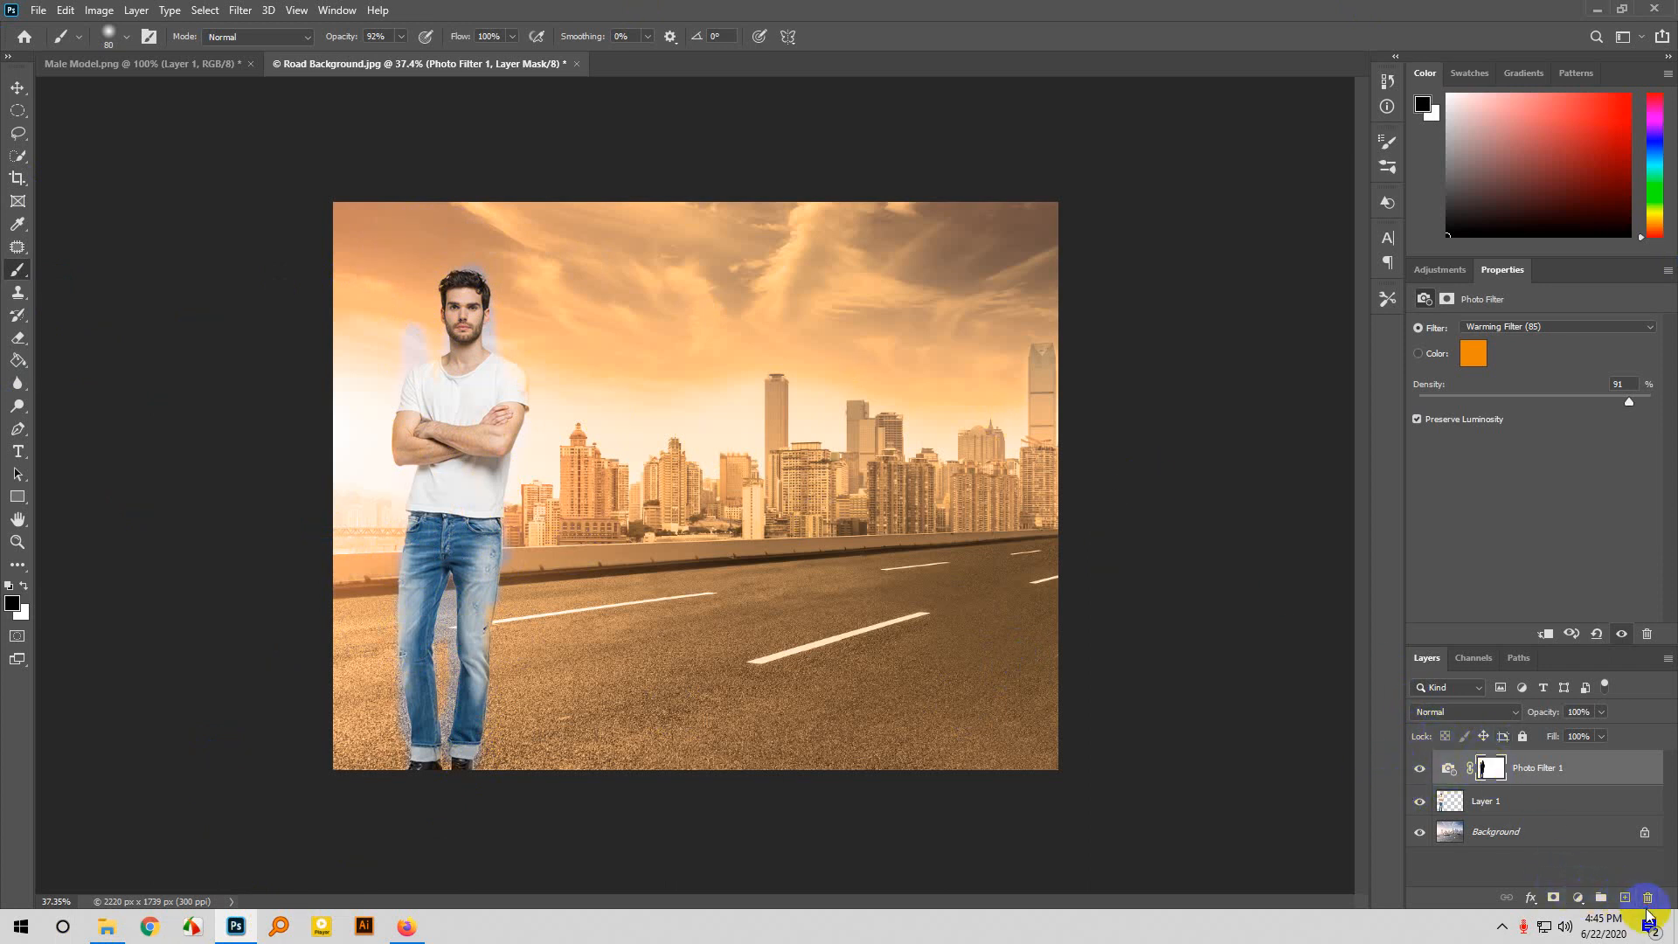
# Delete the Photo Filter layer with its mask and add an Invert adjustment layer above Layer 1.
pyautogui.moveTo(1491, 768); pyautogui.dragTo(1651, 902)
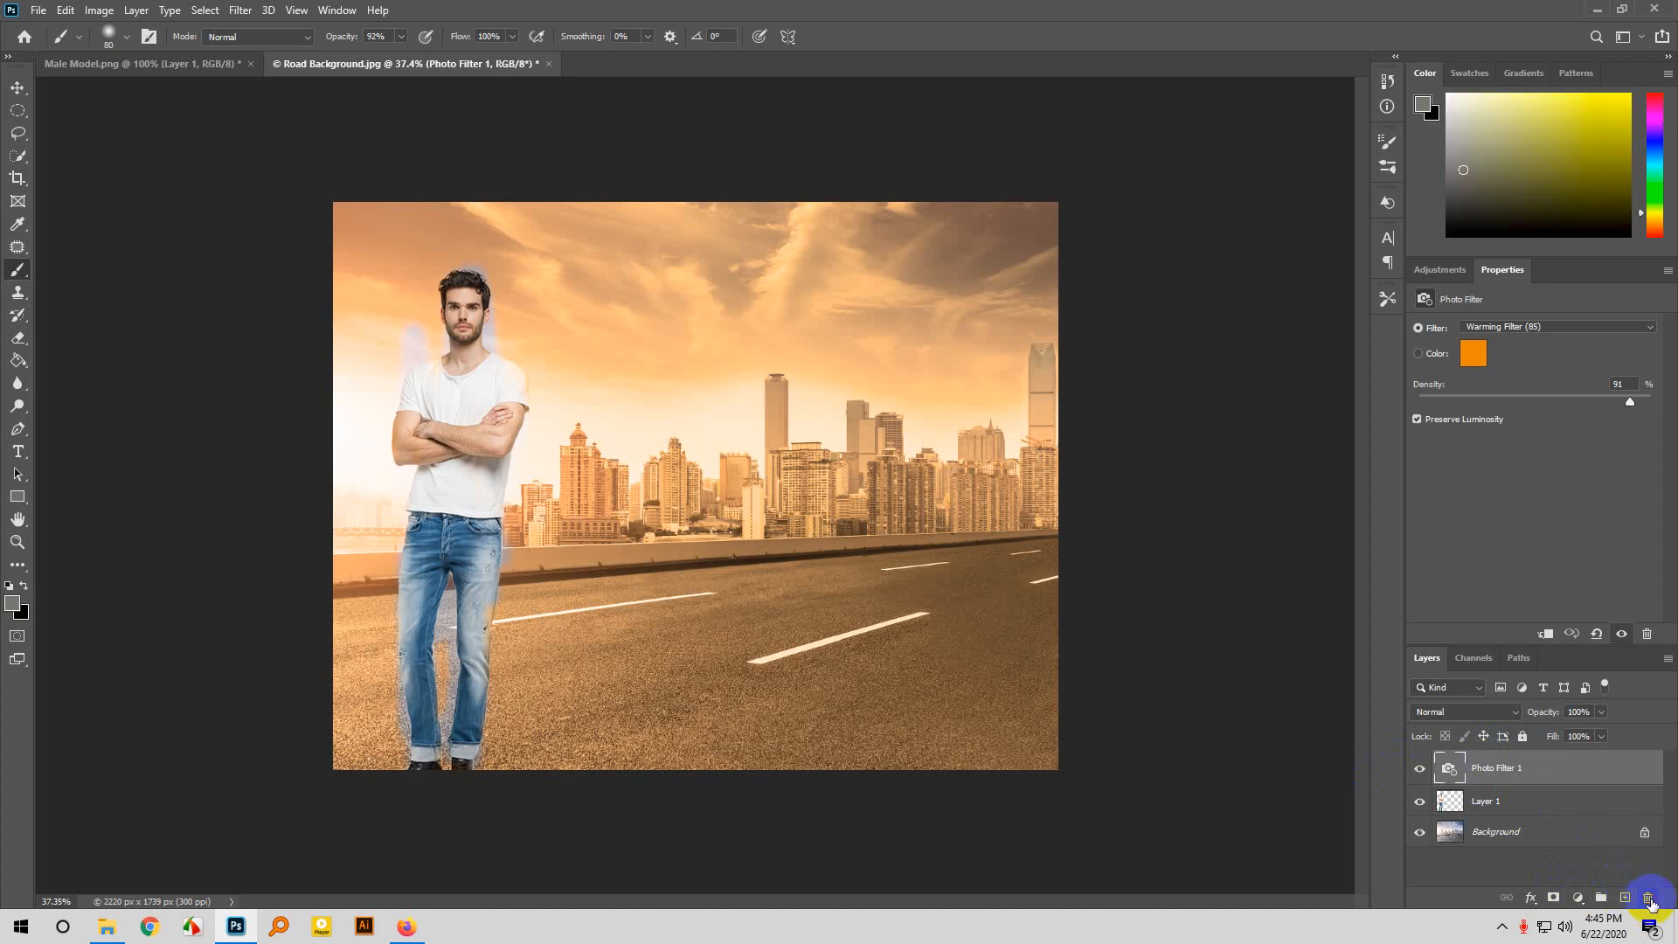
pyautogui.moveTo(1590, 766); pyautogui.dragTo(1649, 897)
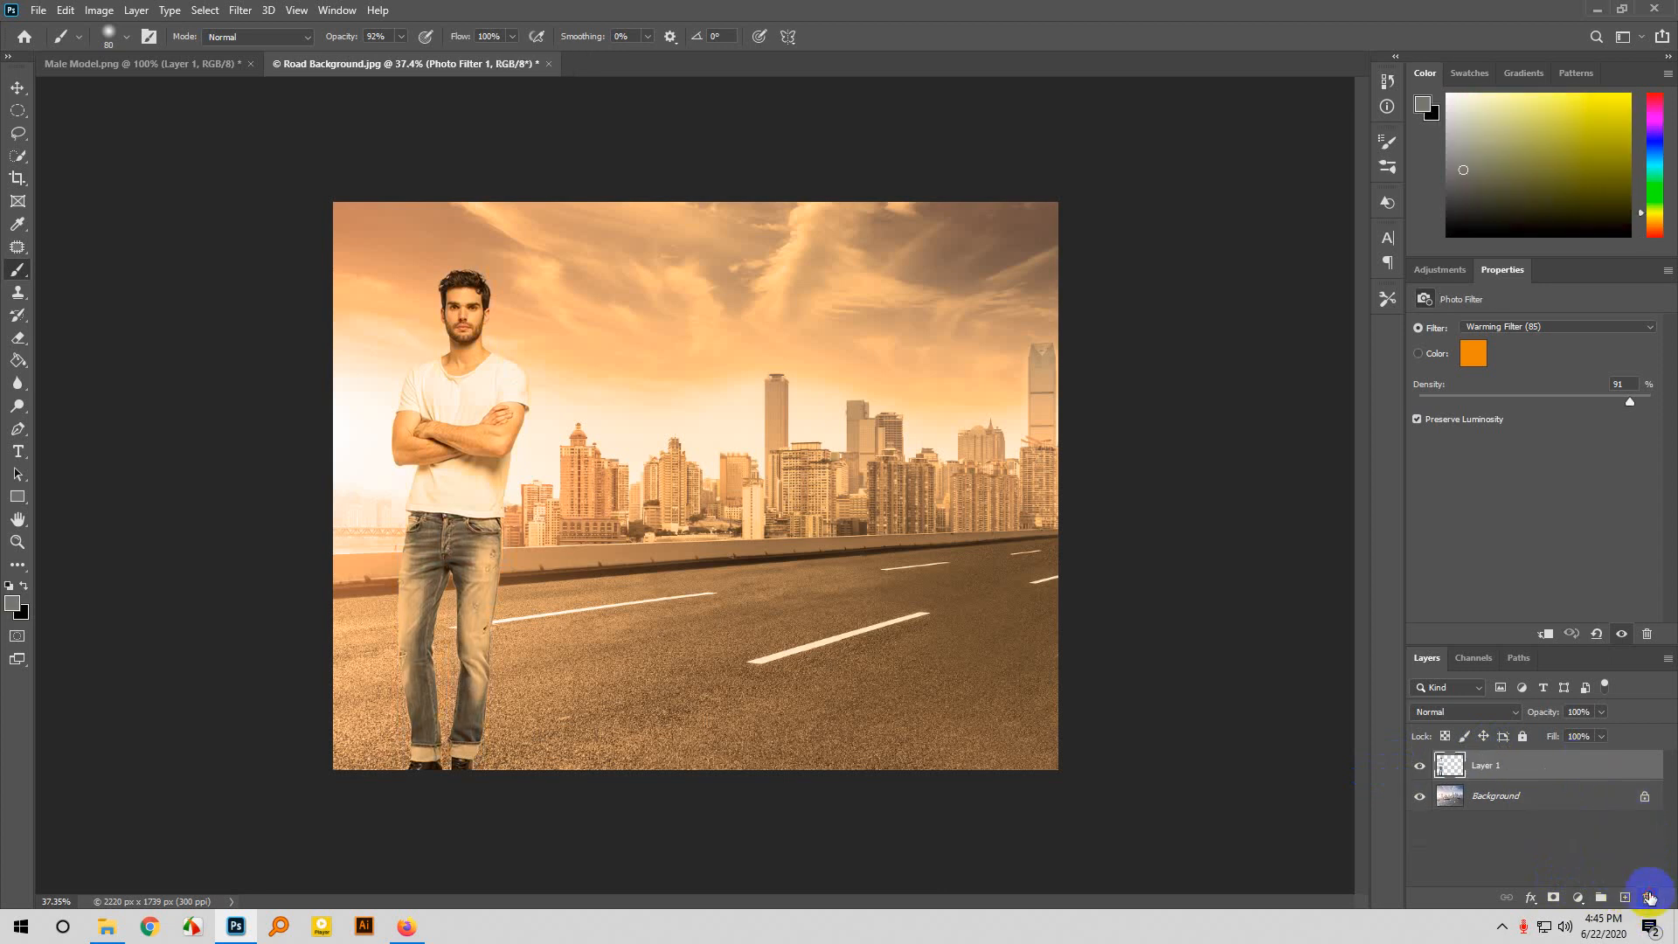
pyautogui.click(1580, 897)
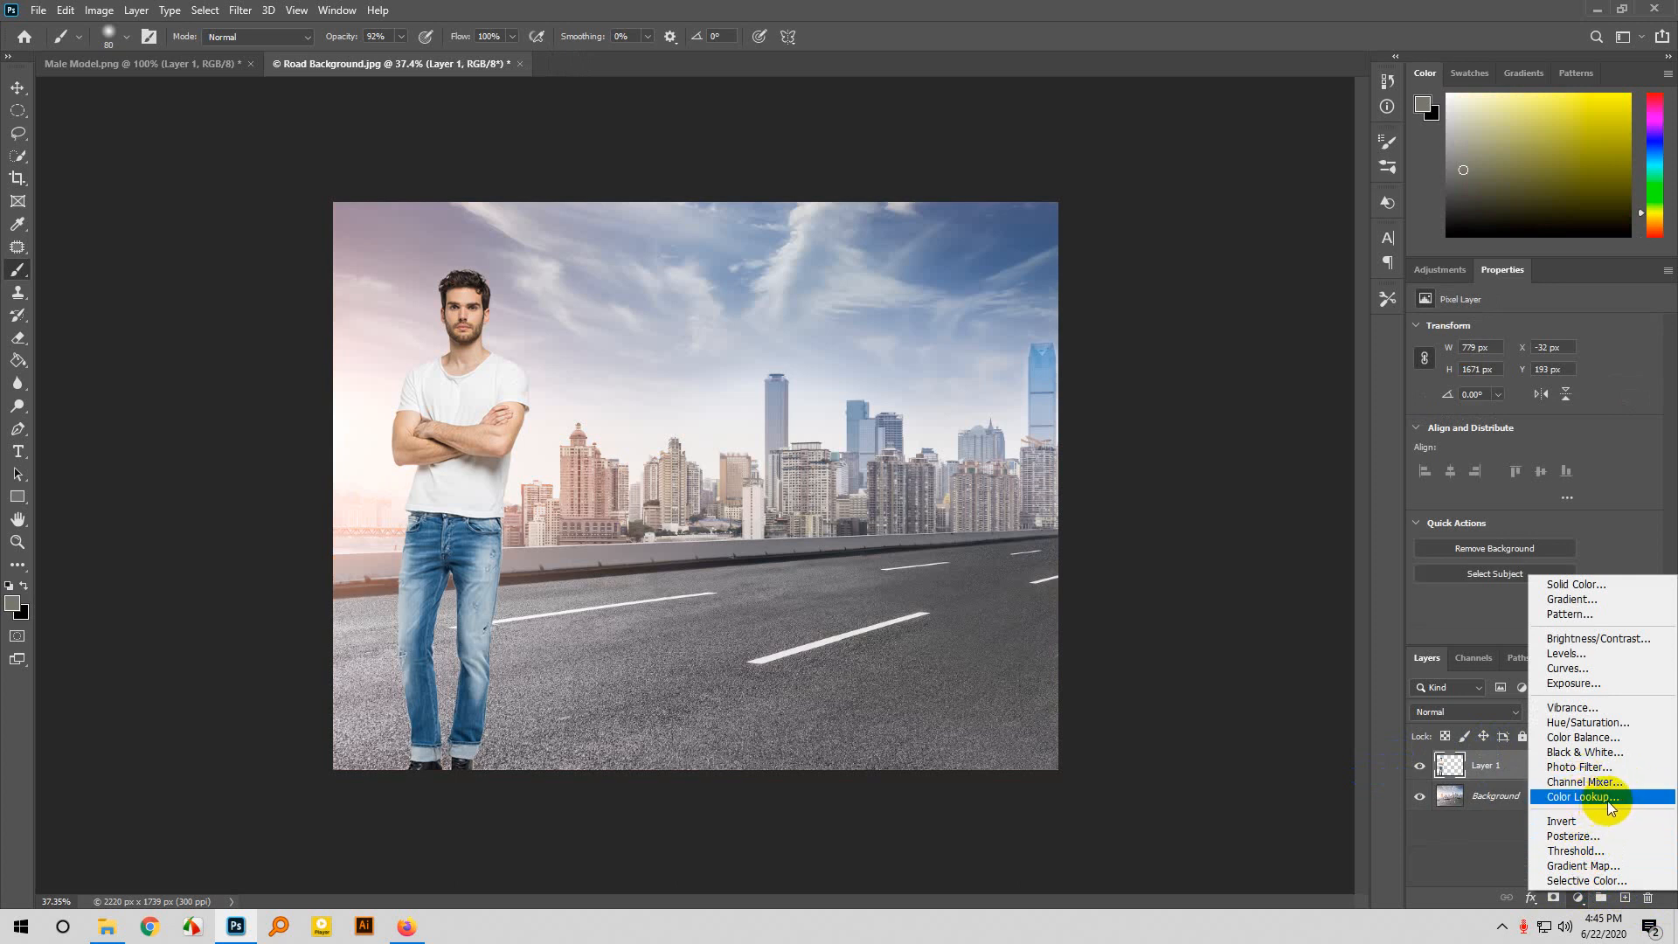
pyautogui.click(1561, 824)
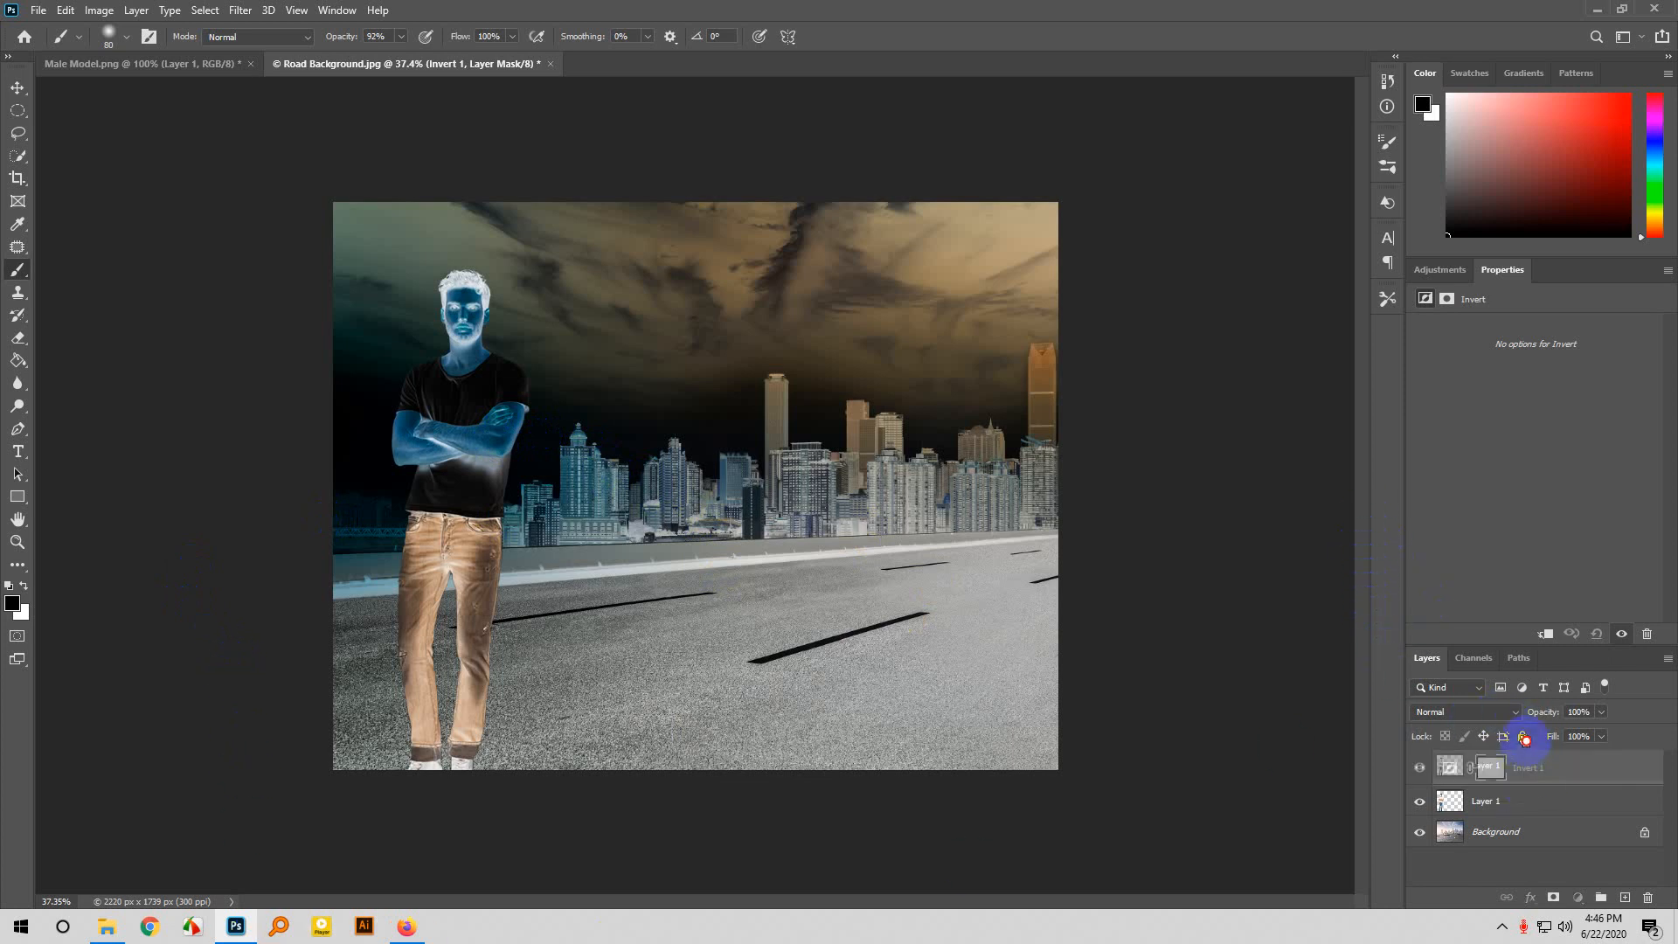
# Move Layer 1 above the Invert layer, preview the Screen blend mode on it and keep Normal.
pyautogui.click(1524, 801)
pyautogui.moveTo(1505, 805); pyautogui.dragTo(1487, 771)
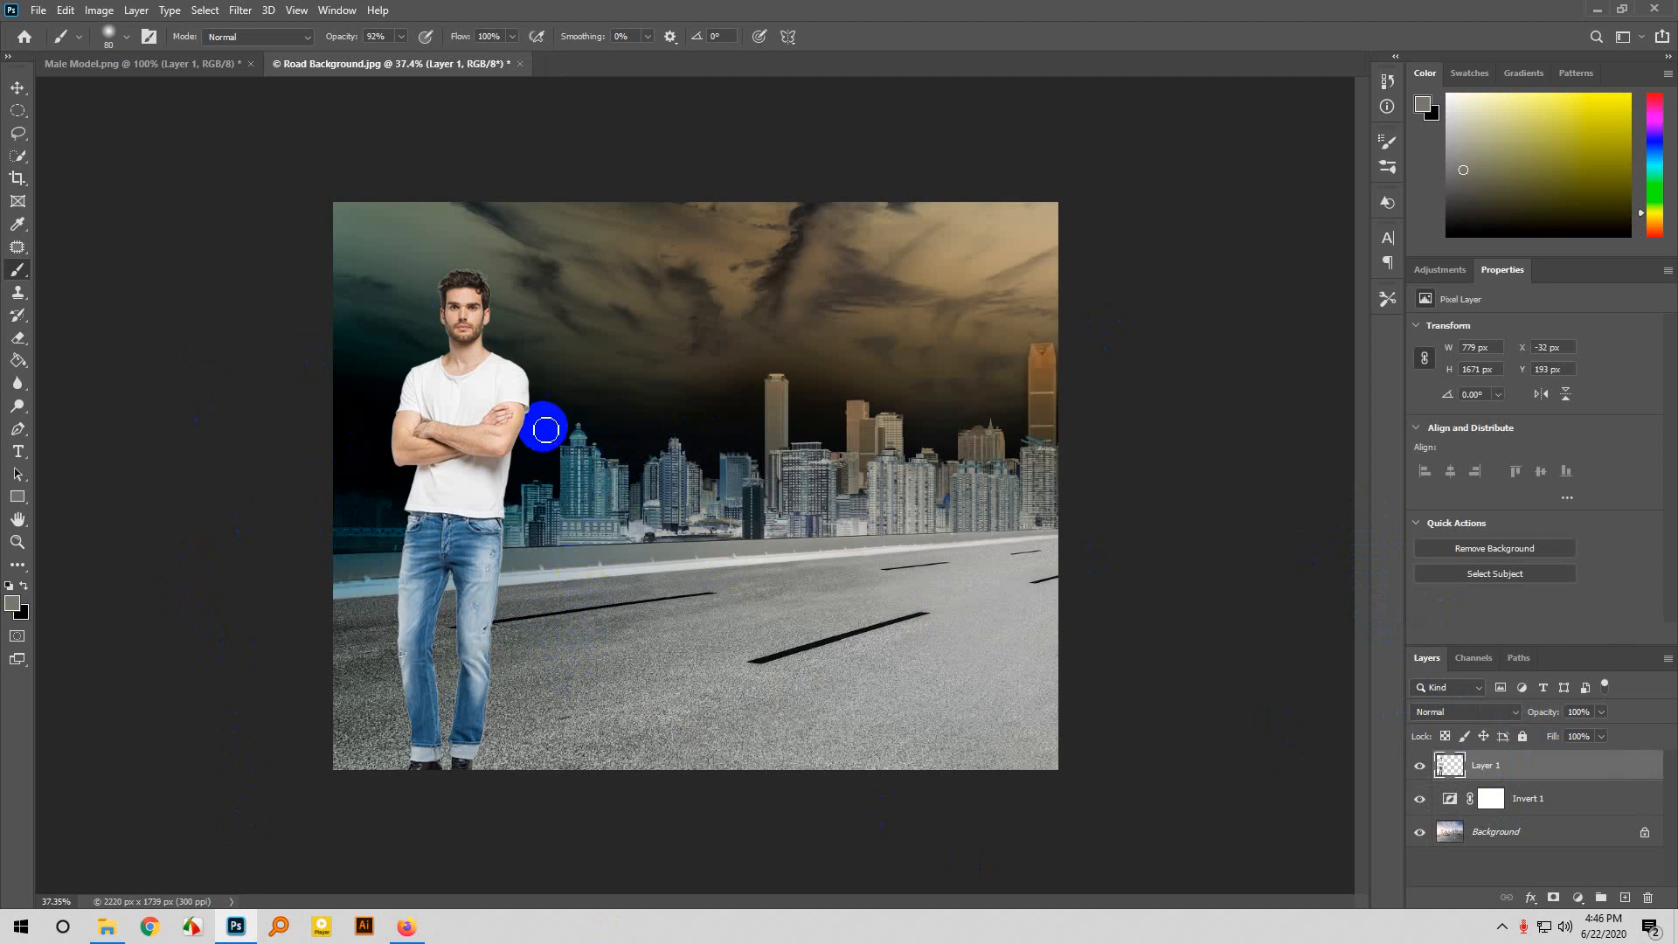
pyautogui.moveTo(1481, 712); pyautogui.dragTo(1002, 745)
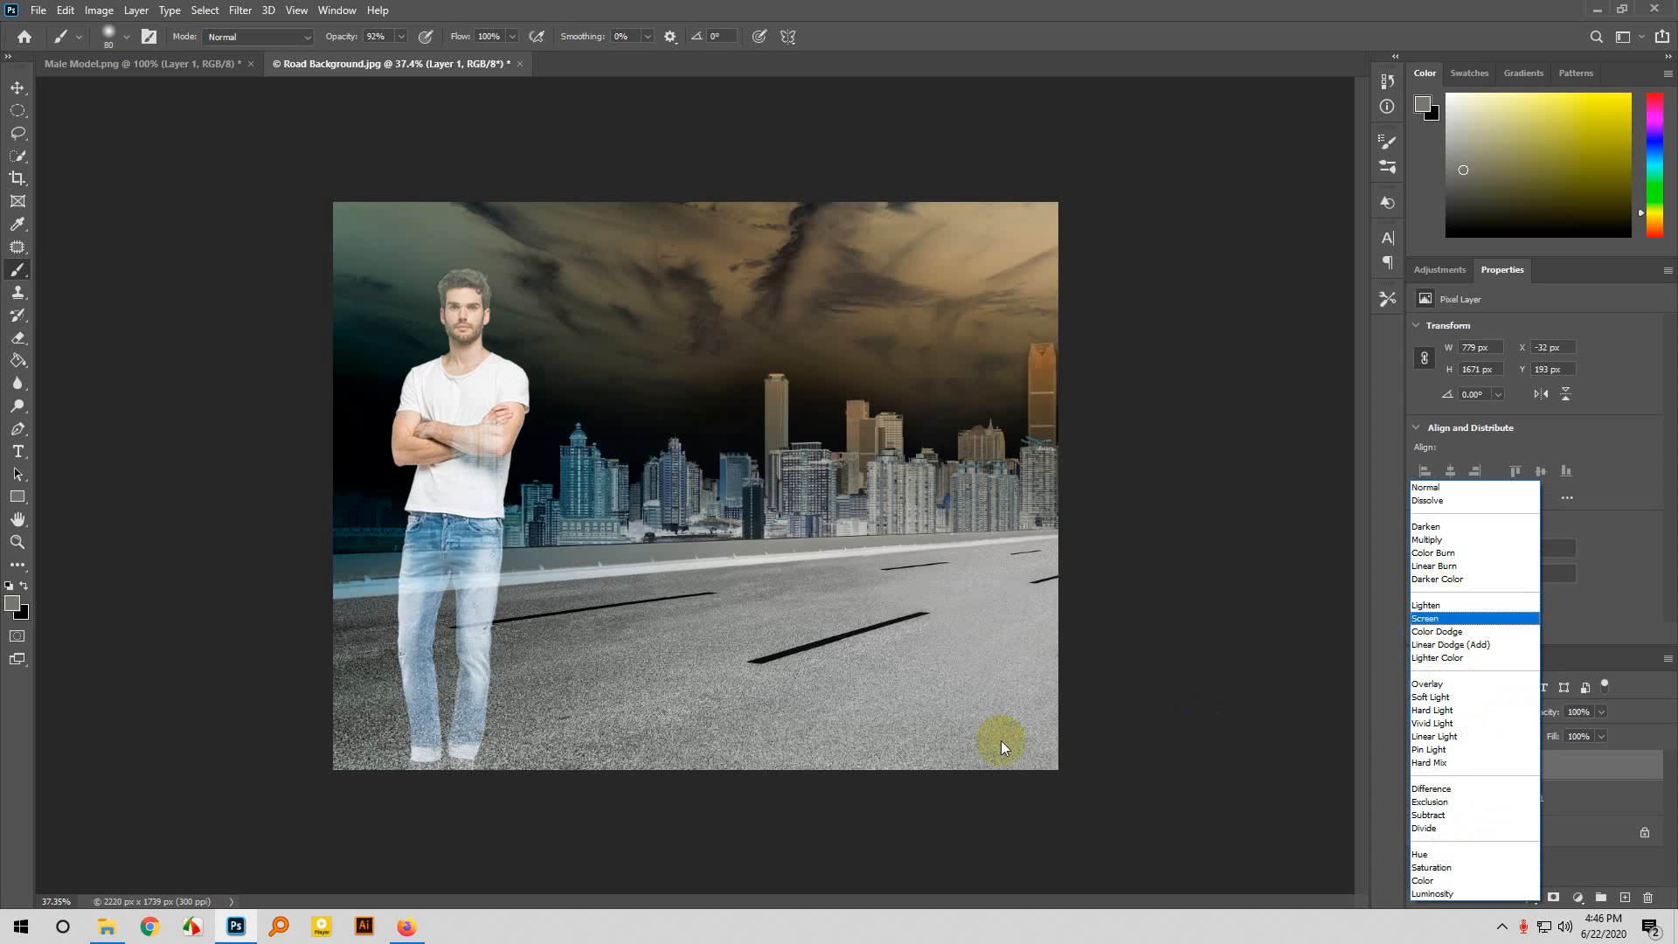
pyautogui.moveTo(663, 759); pyautogui.dragTo(682, 817)
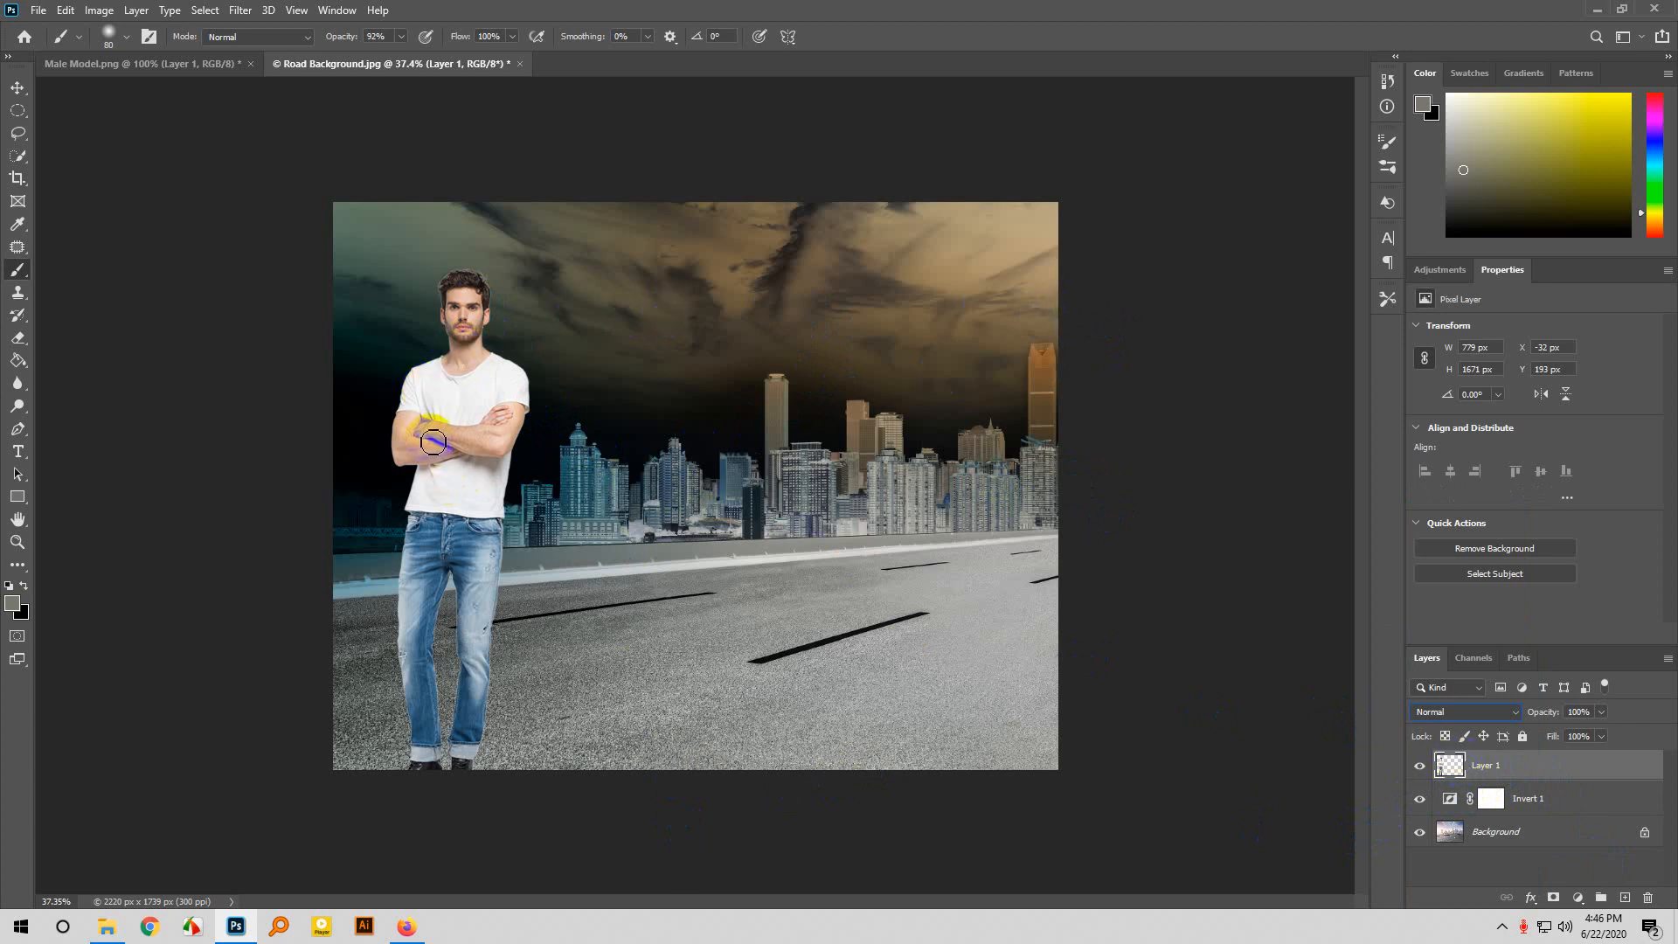
# Switch to the Google Meet call in Firefox and enlarge the tile of the participant with the mask avatar.
pyautogui.click(404, 928)
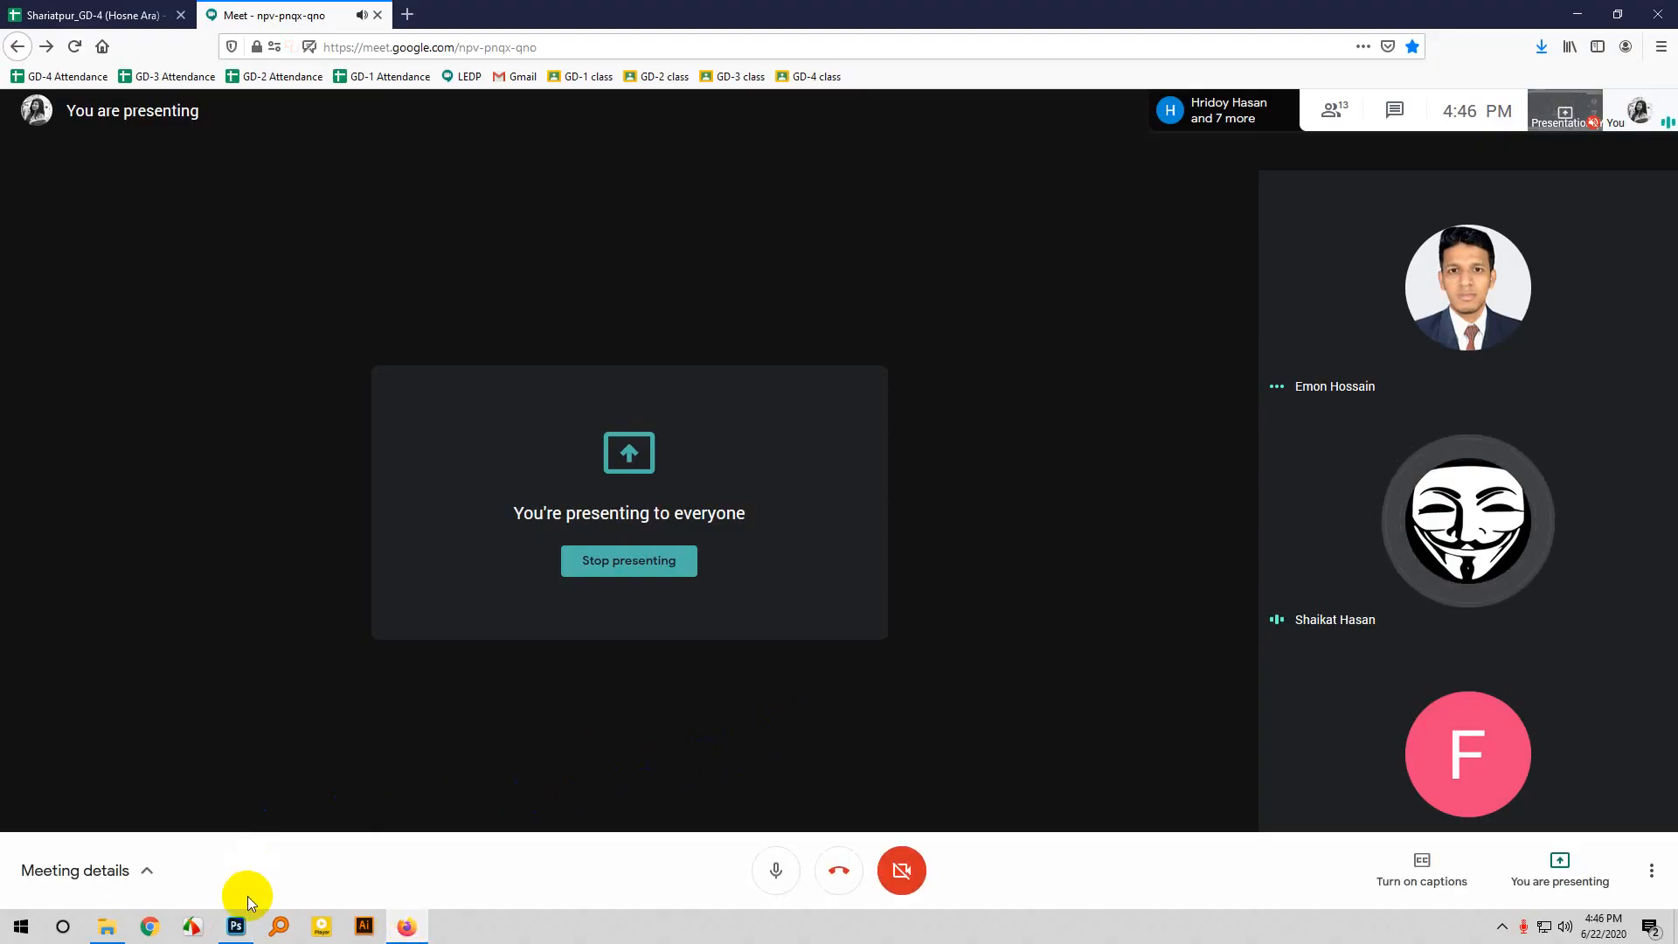
pyautogui.doubleClick(1432, 523)
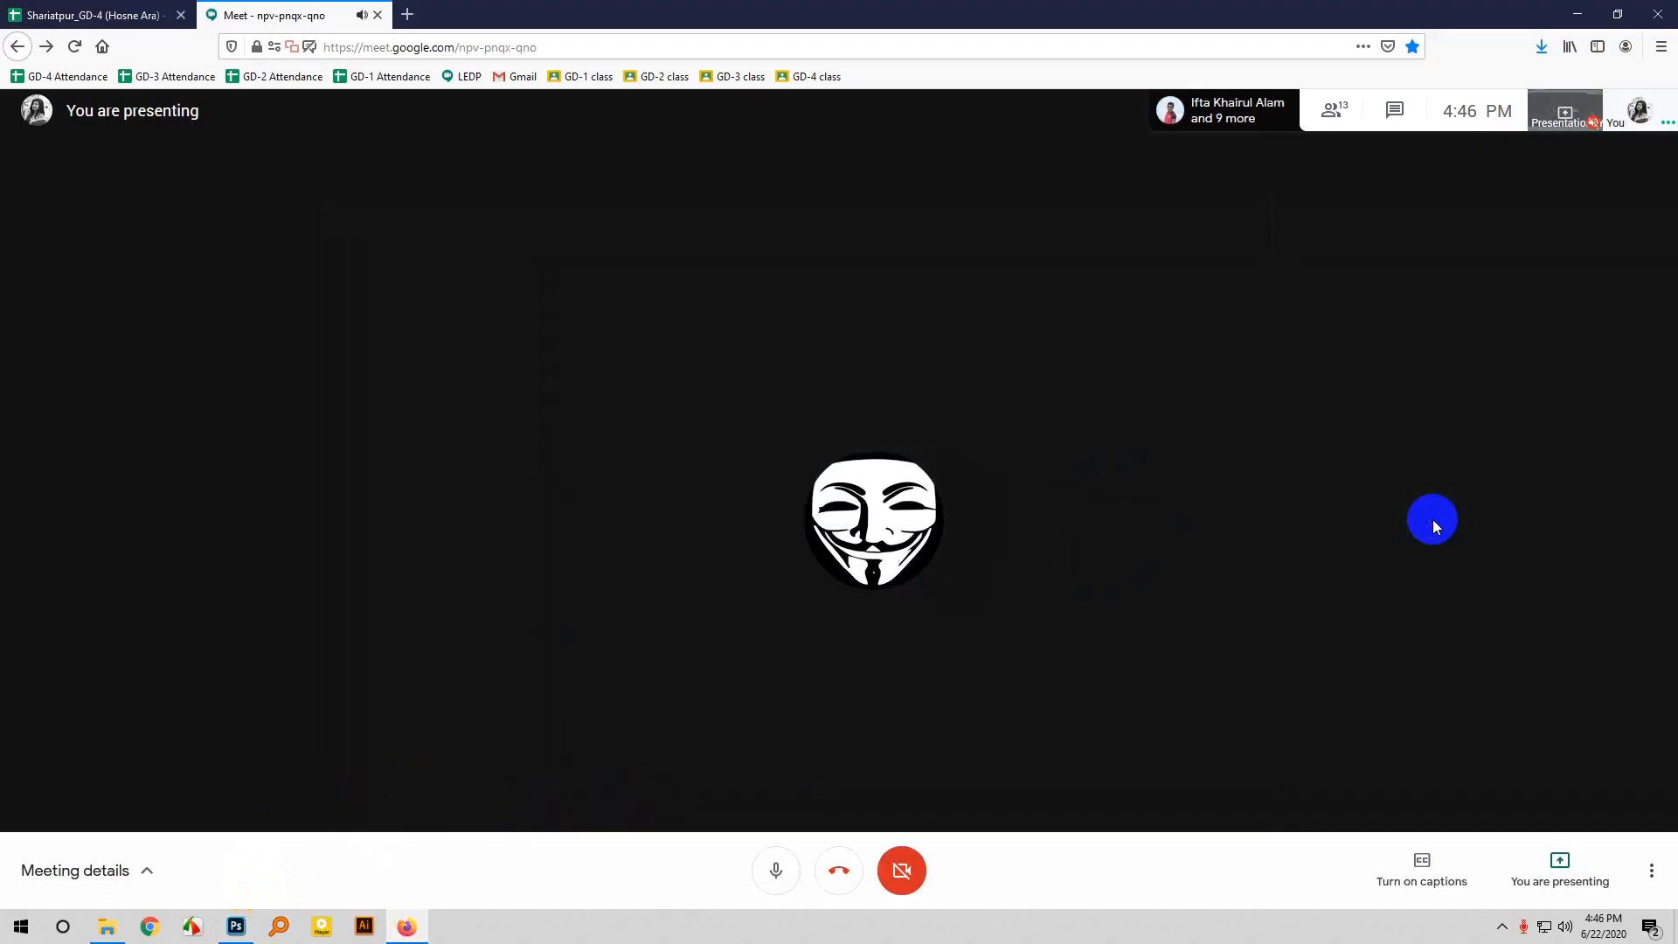
# Mute the pinned participant for everyone in the call and stop presenting the screen.
pyautogui.click(841, 523)
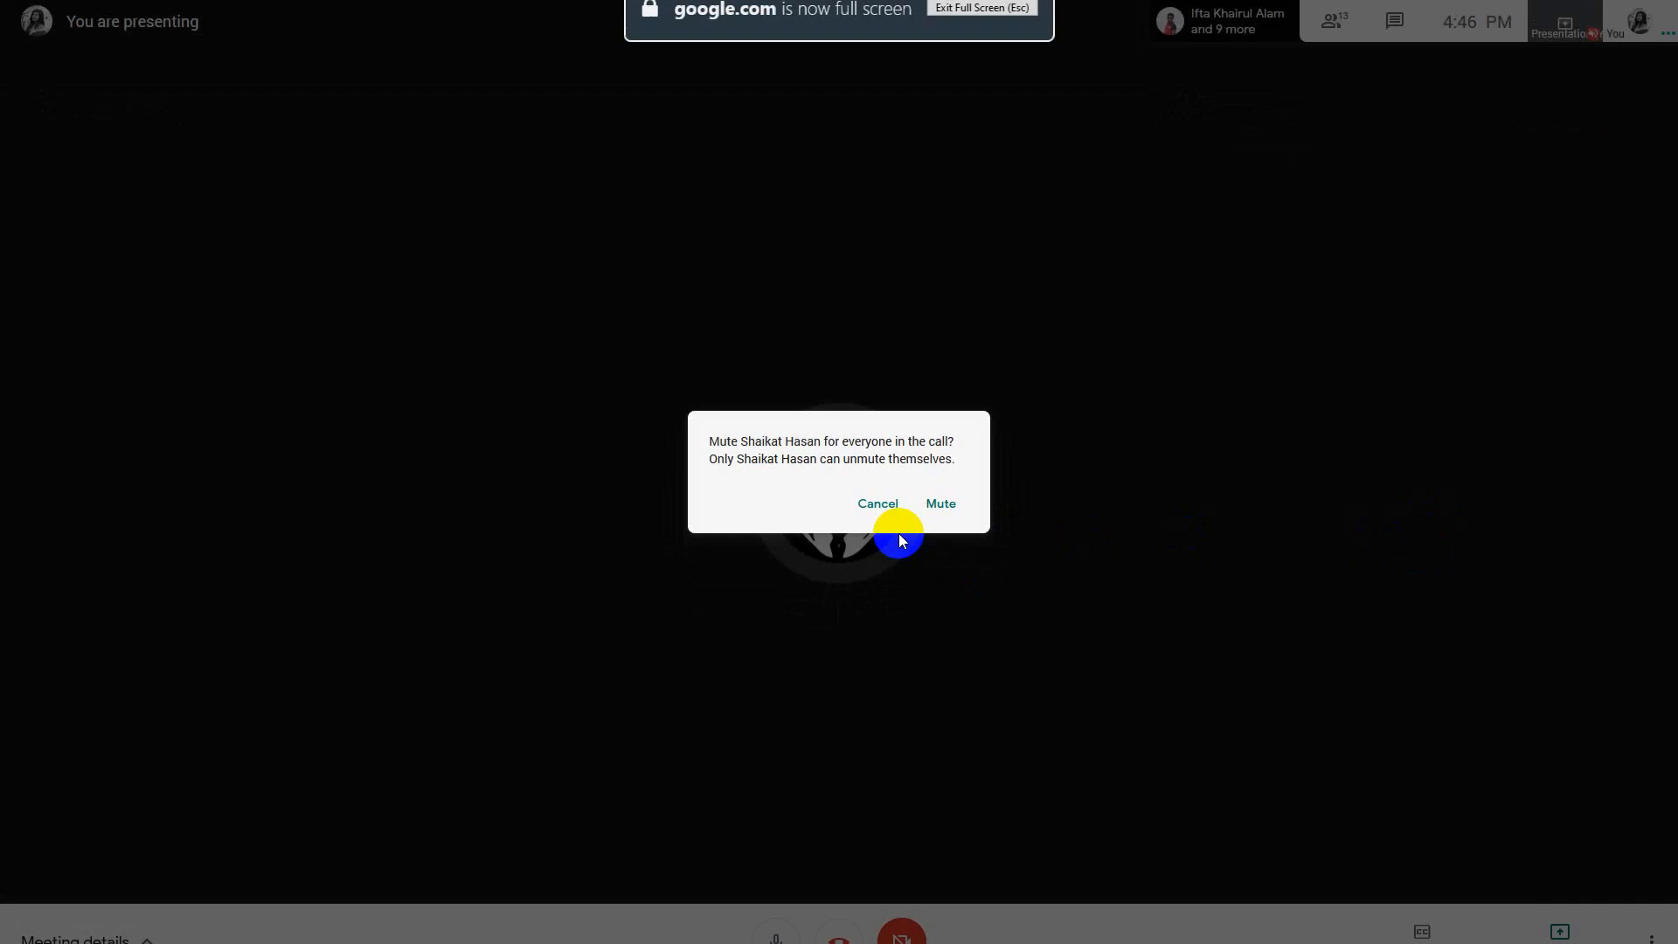
pyautogui.click(942, 506)
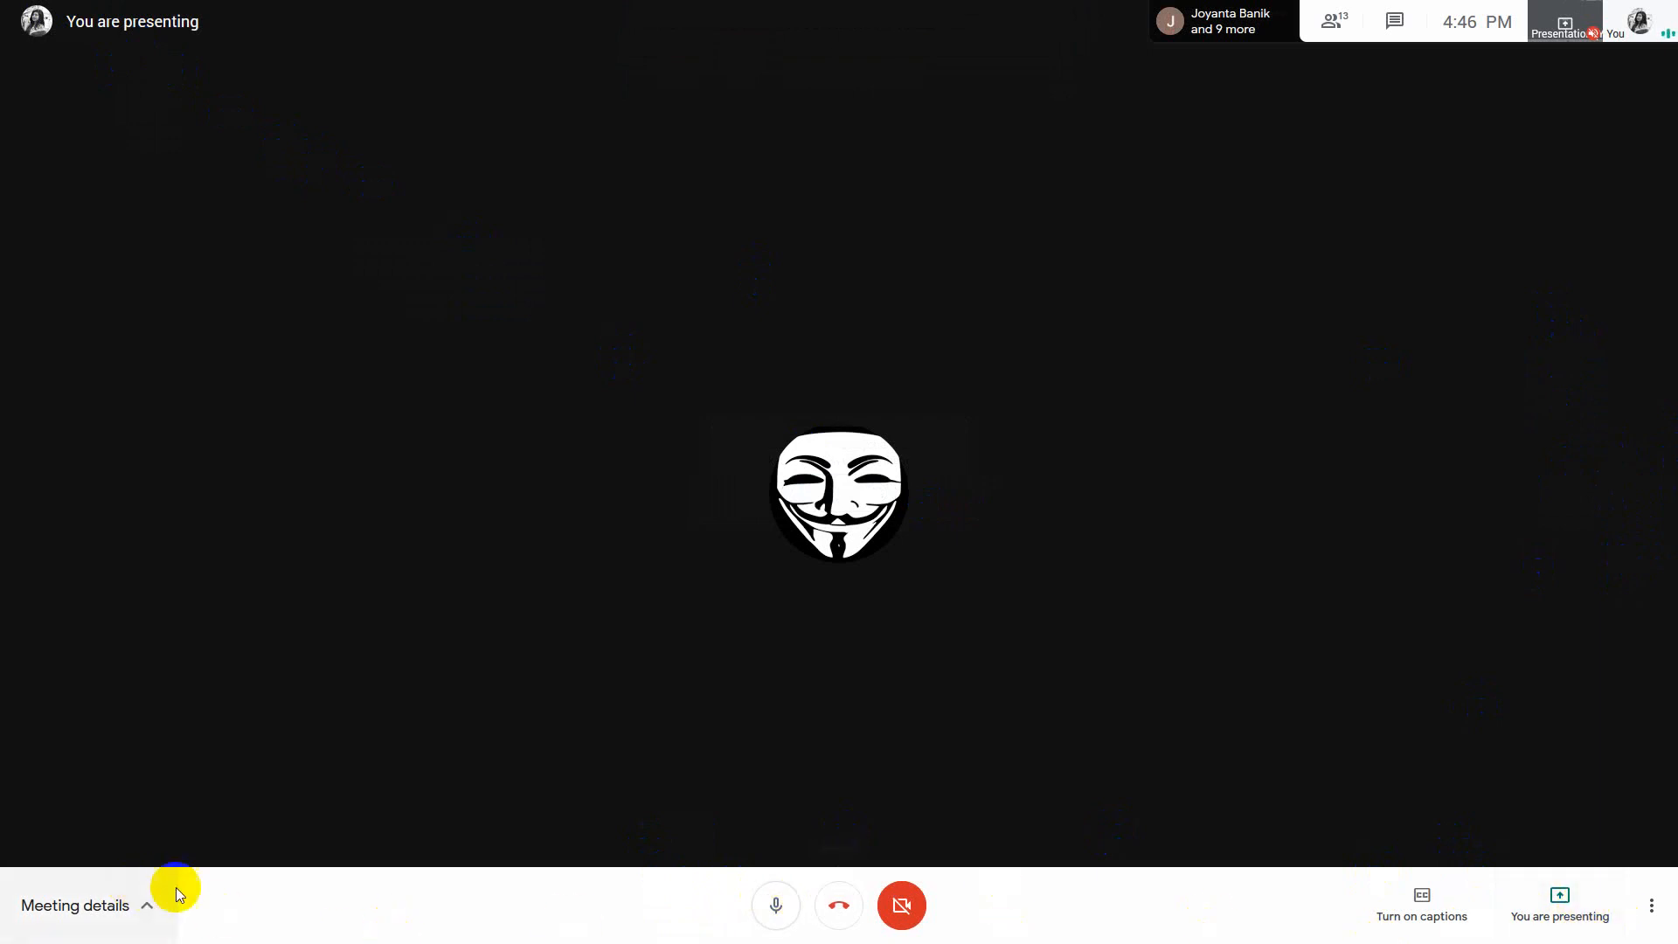
pyautogui.click(1562, 909)
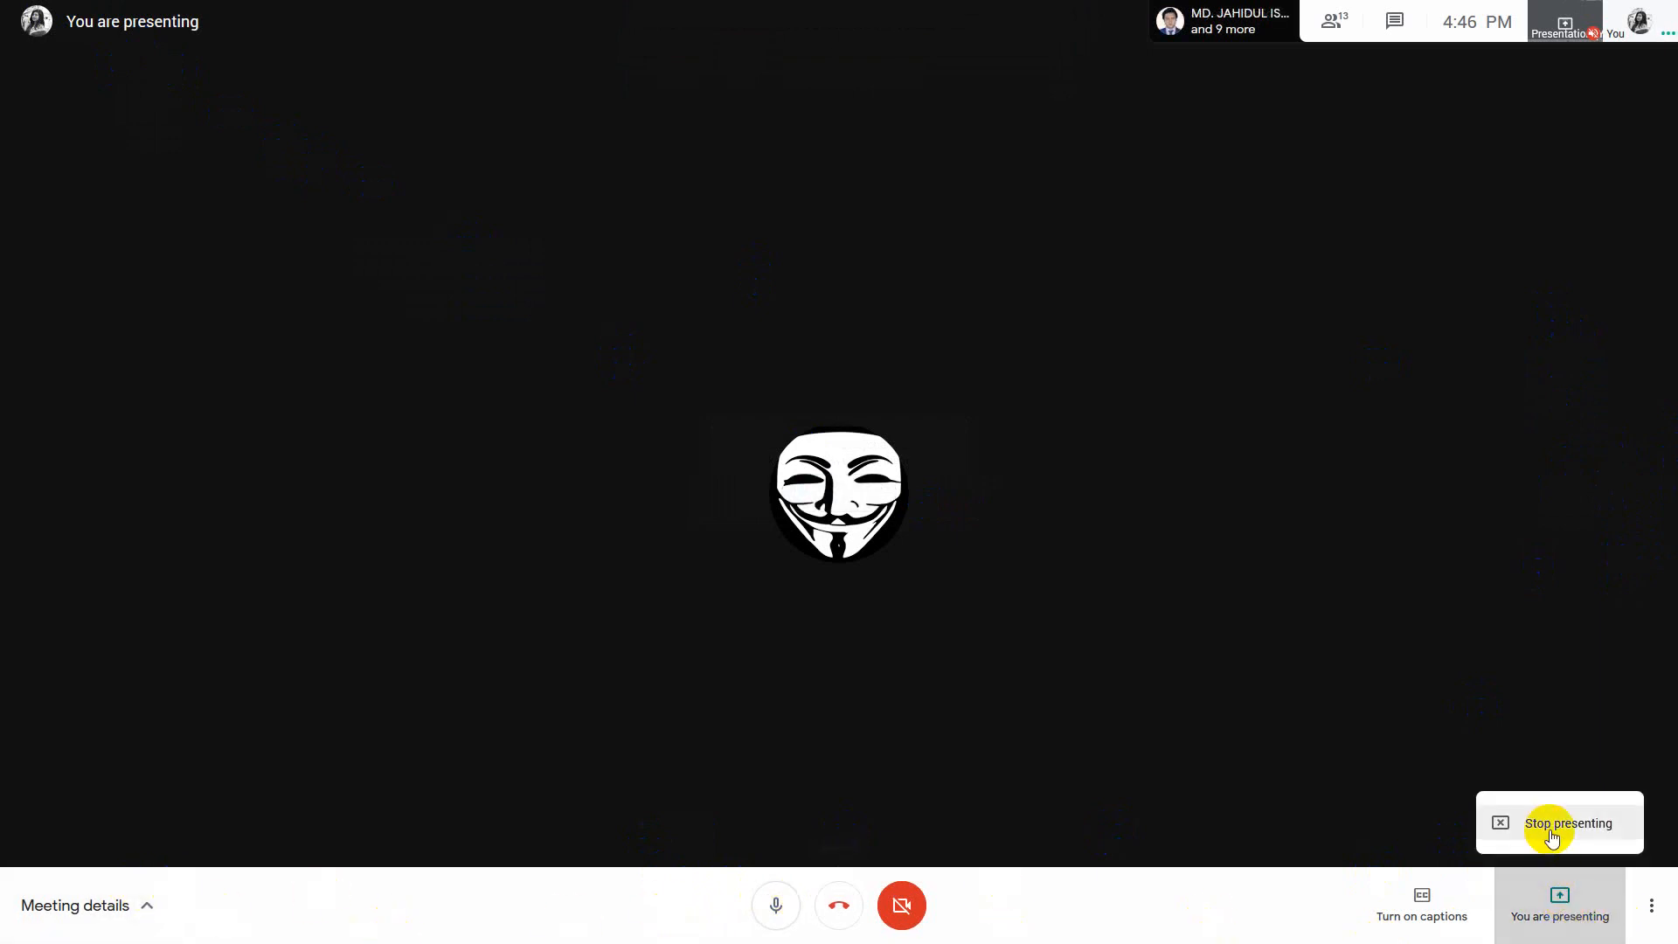
pyautogui.click(1552, 831)
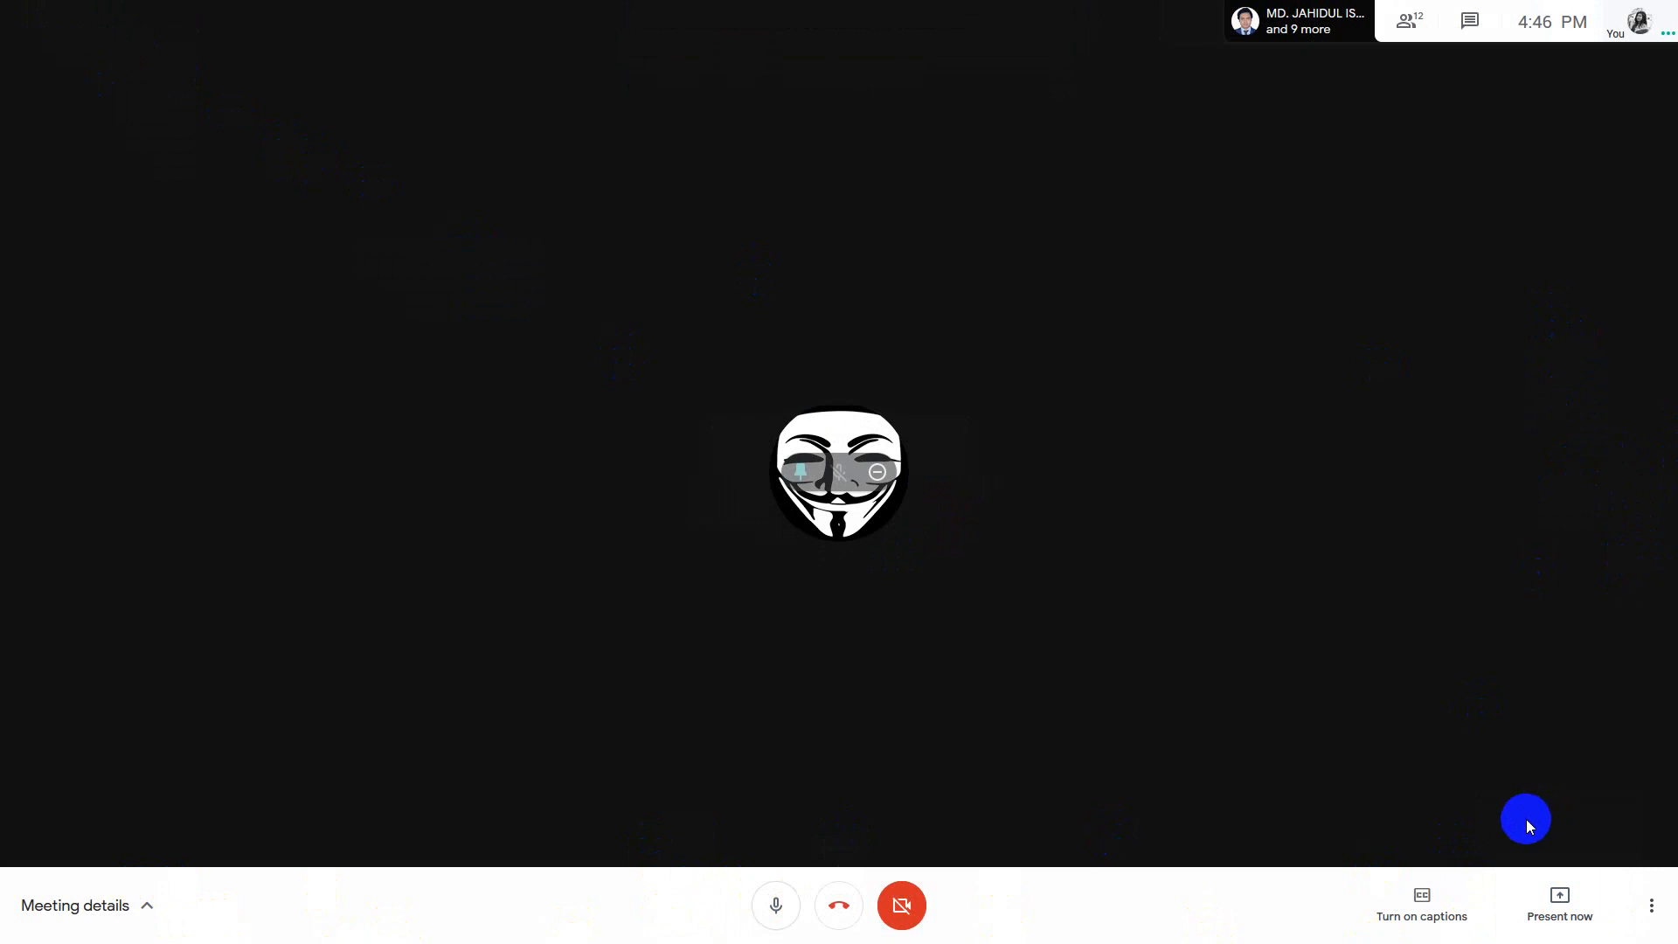
pyautogui.press('Escape')
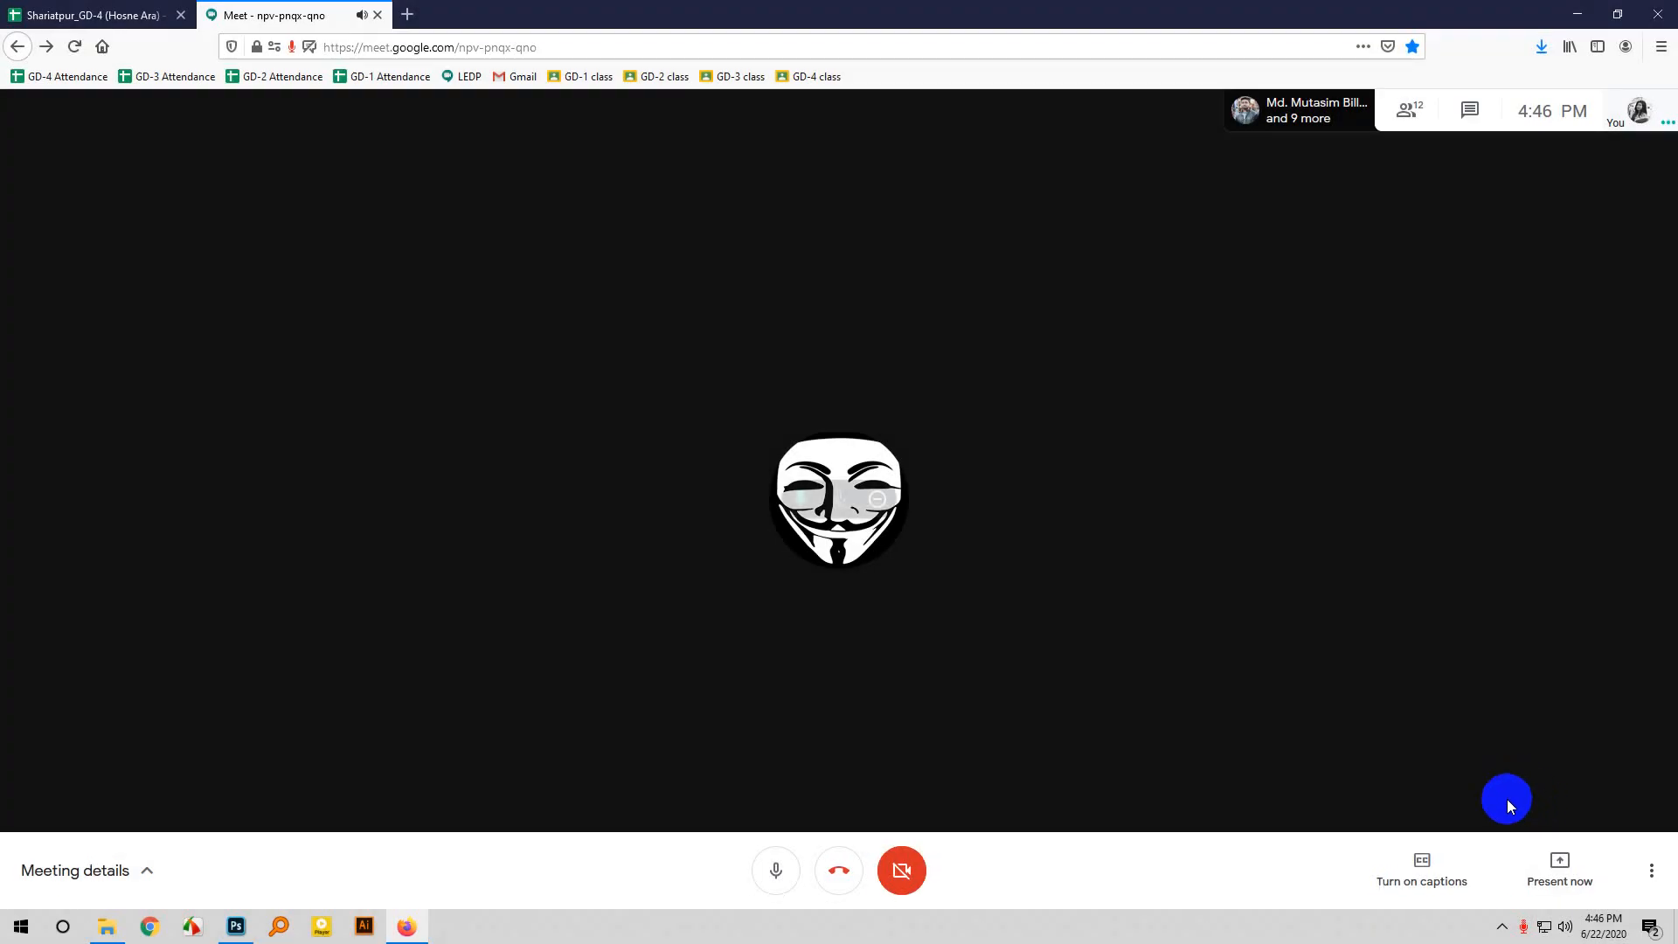
# Change the meeting layout to show all participants in a grid.
pyautogui.click(1565, 874)
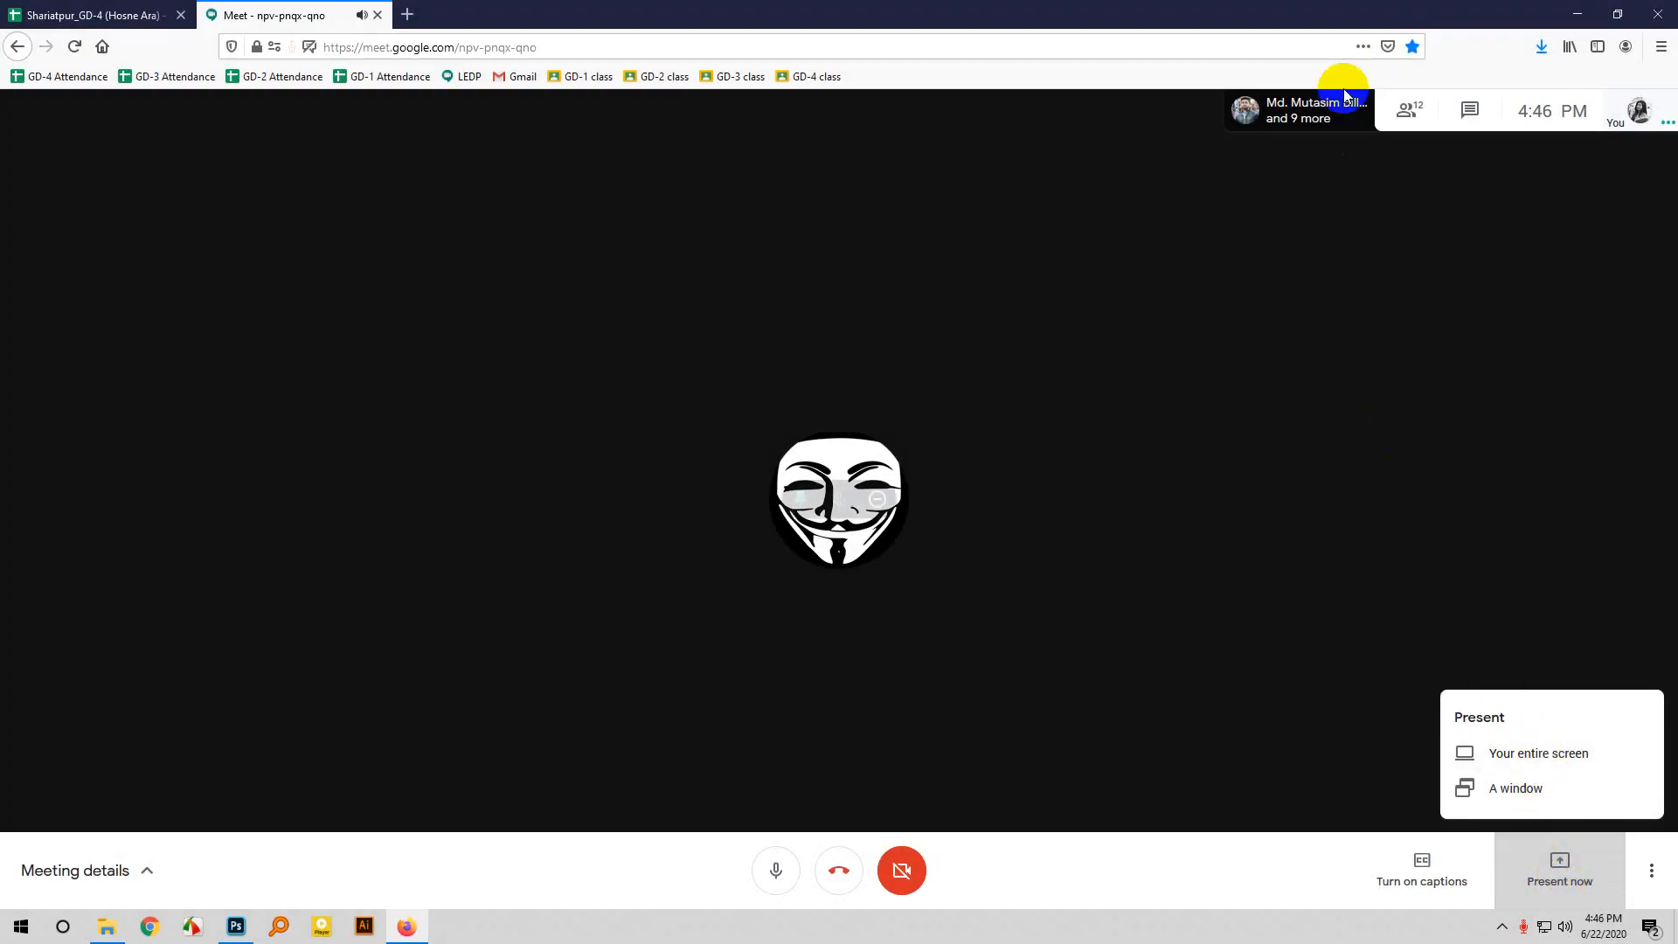
pyautogui.click(1655, 875)
pyautogui.click(1588, 567)
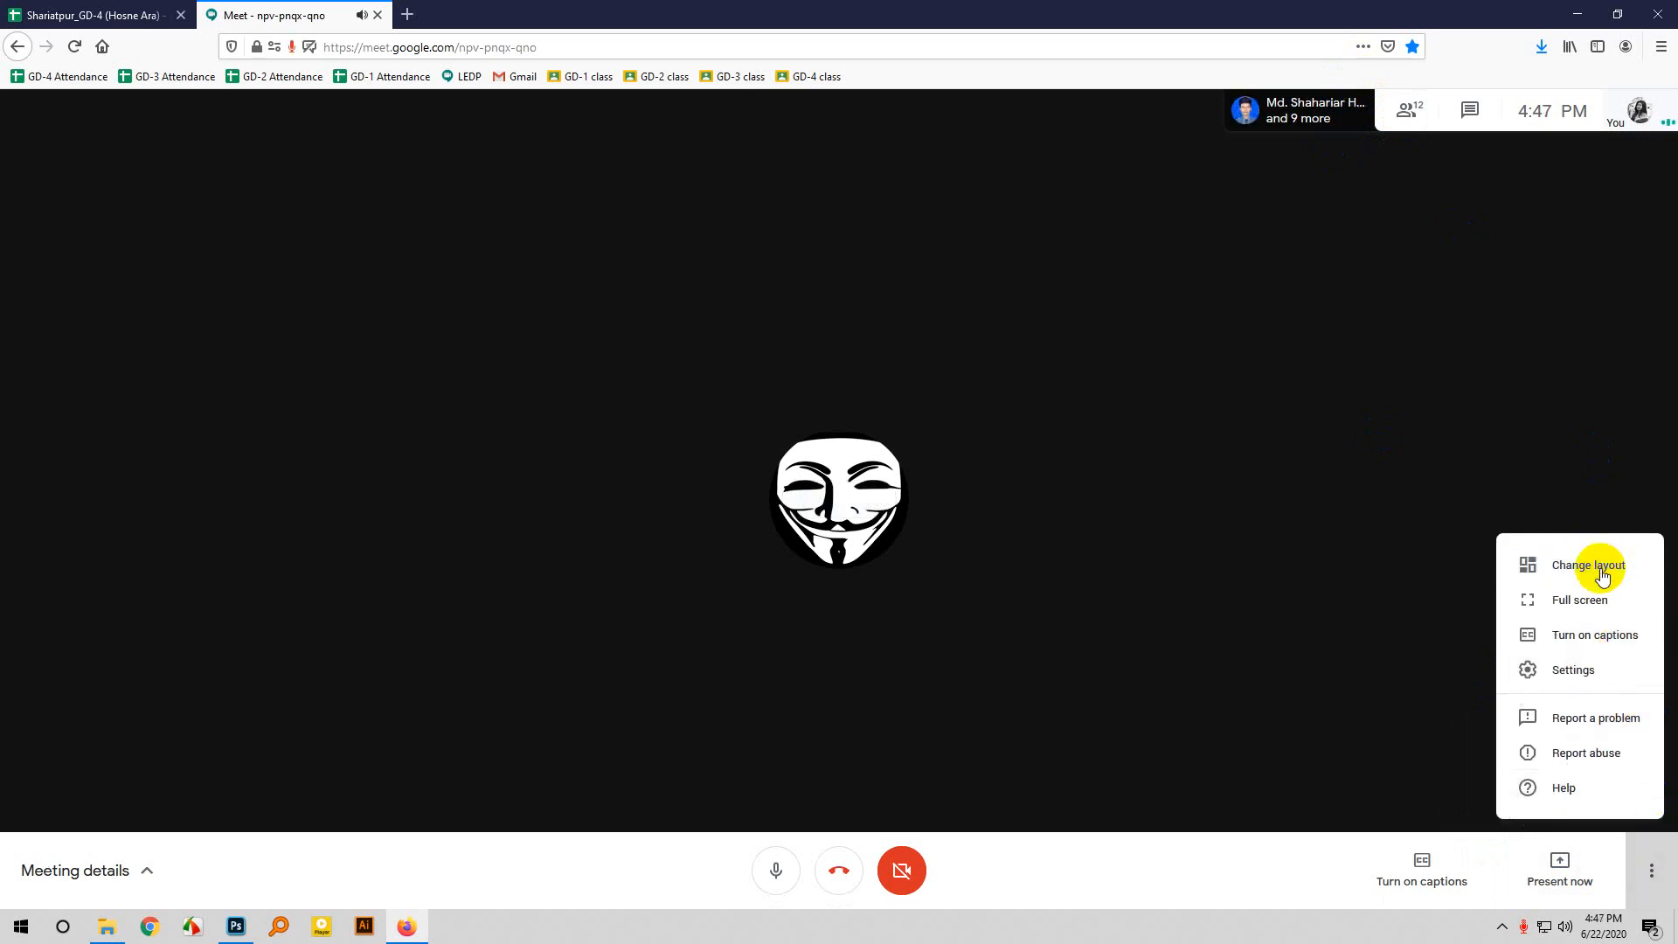
pyautogui.click(667, 638)
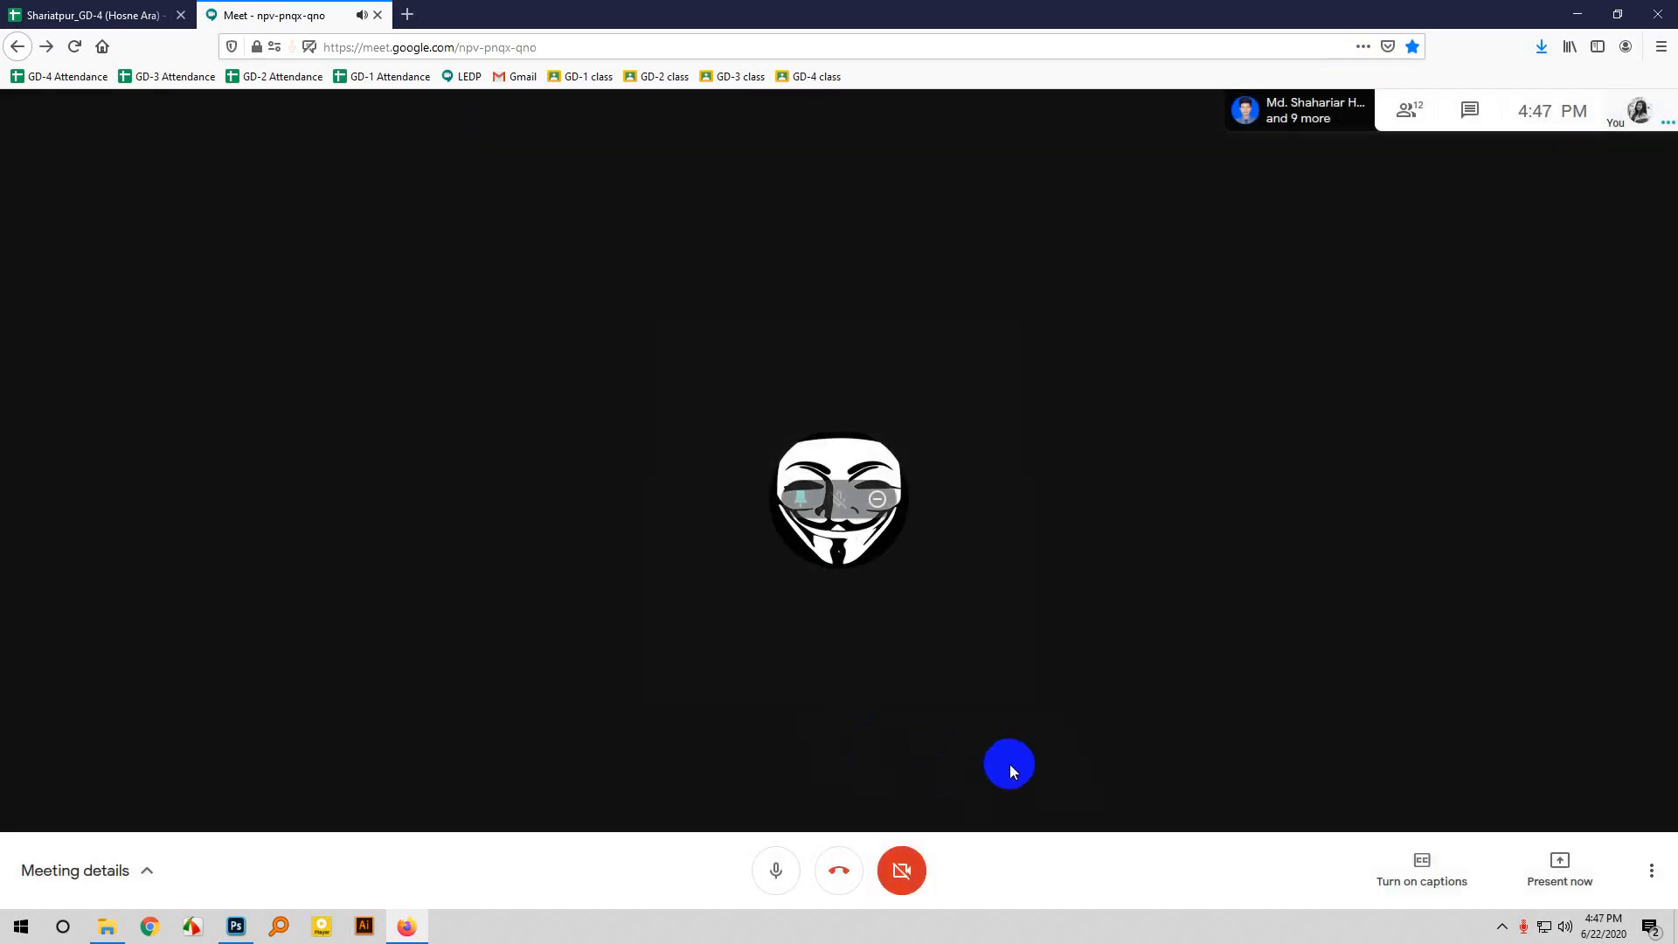
pyautogui.moveTo(784, 515)
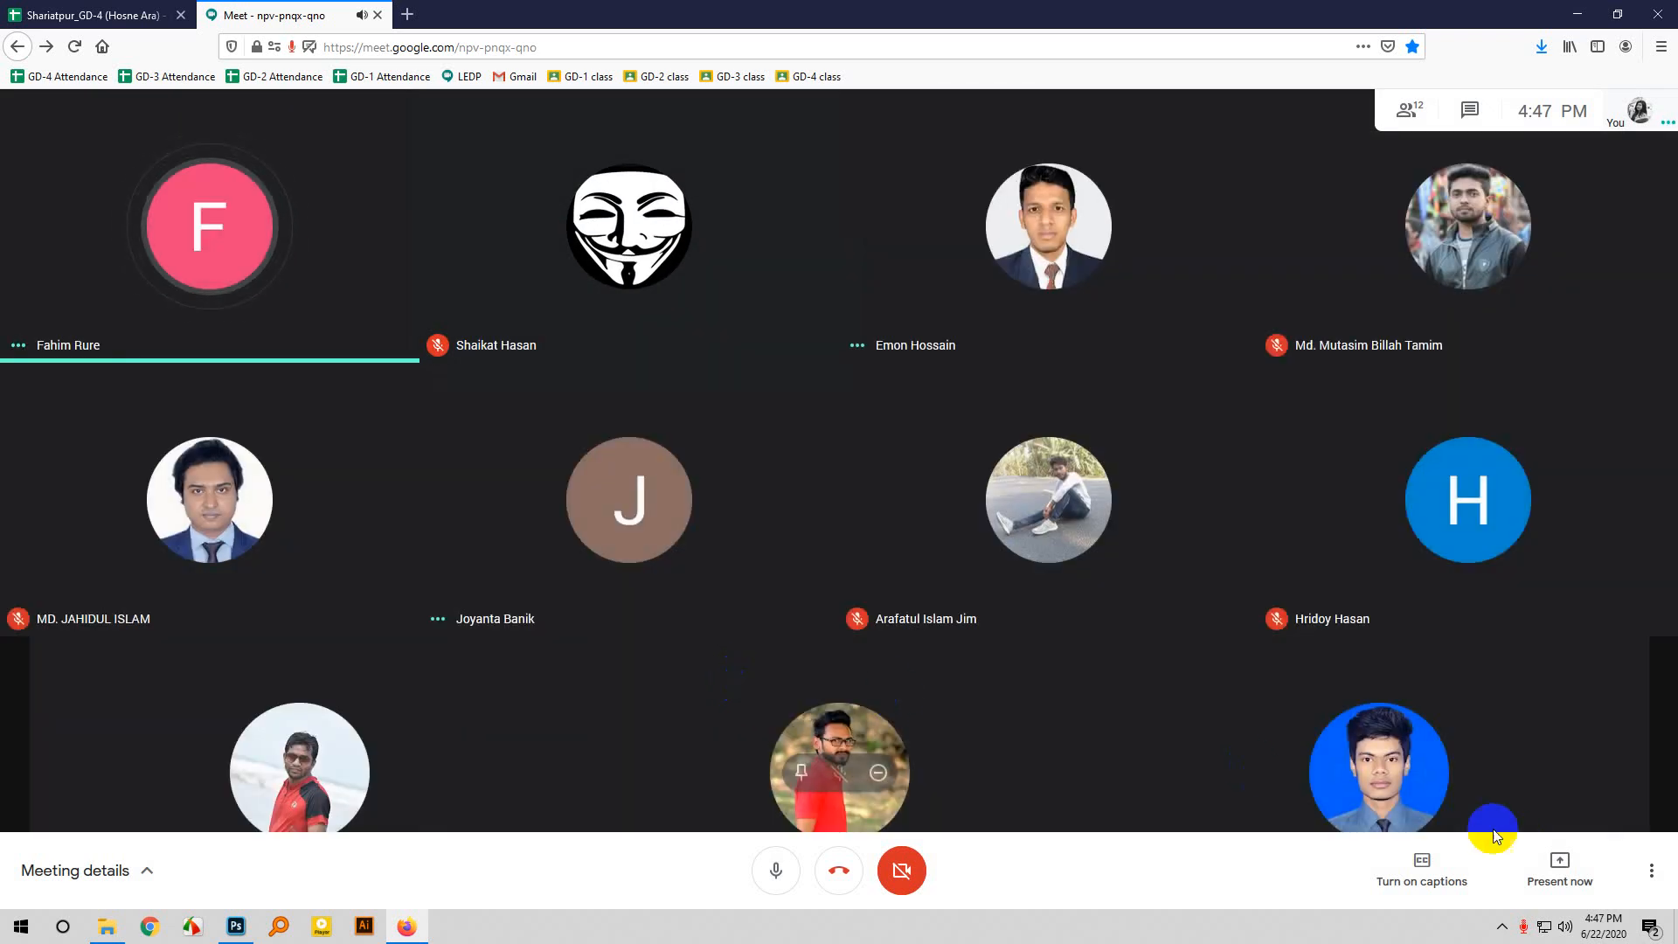
# Present the entire screen to the meeting and switch to Photoshop with Road Background.jpg.
pyautogui.click(1559, 867)
pyautogui.click(1474, 749)
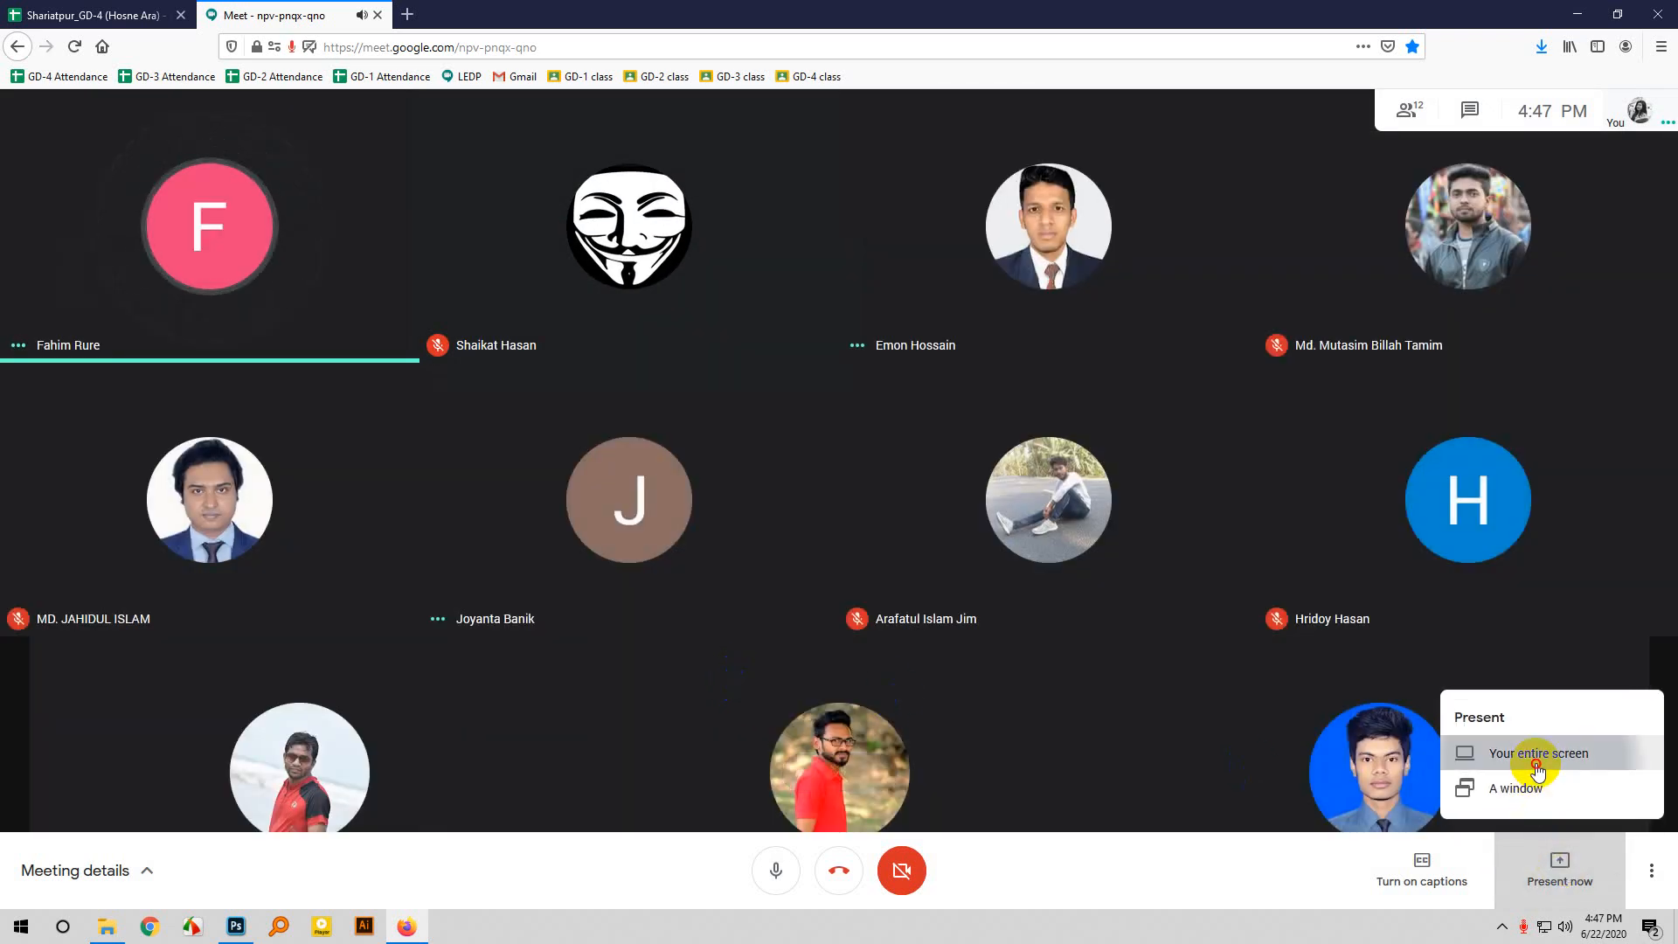
pyautogui.click(495, 122)
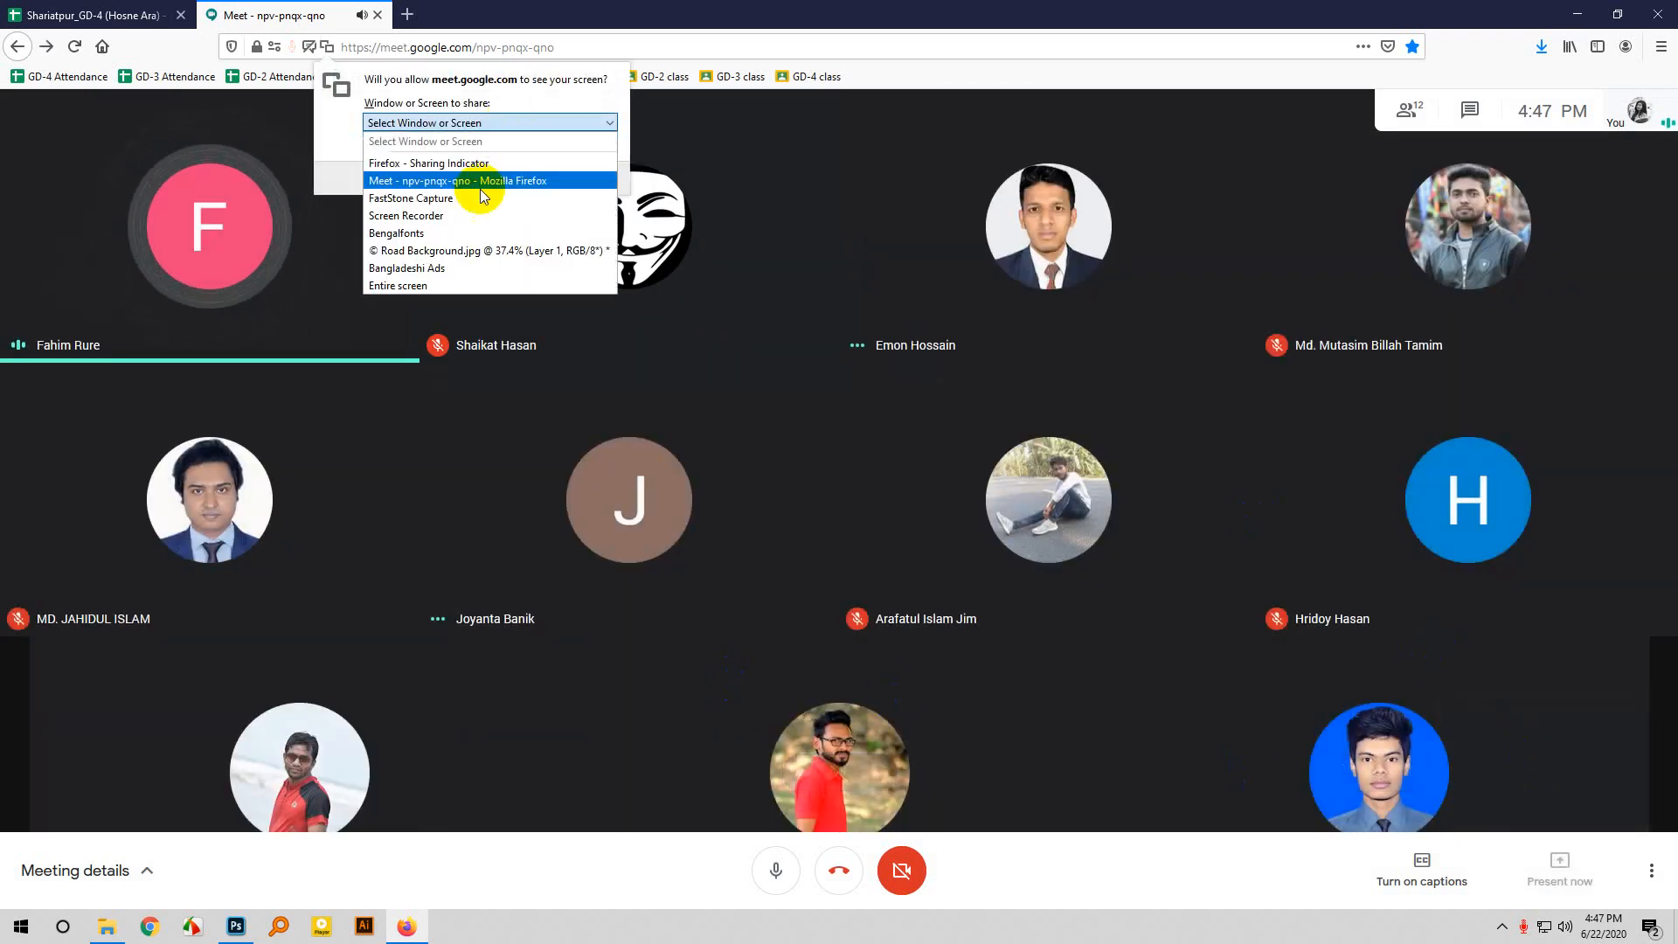
pyautogui.click(485, 285)
pyautogui.click(435, 357)
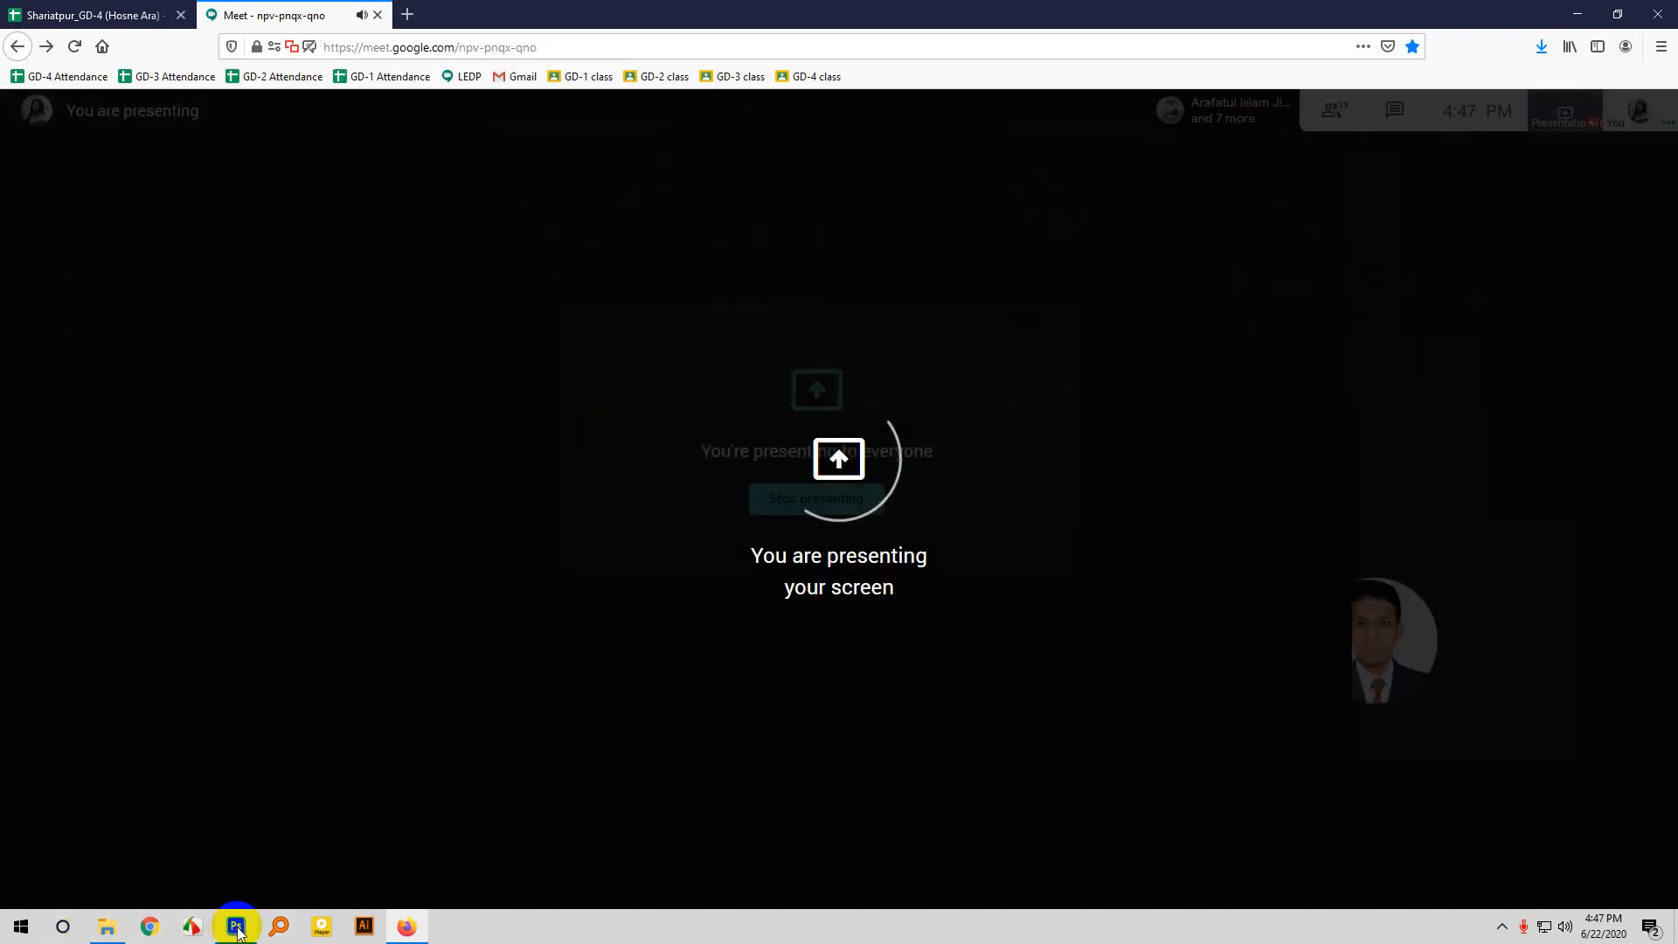
pyautogui.click(236, 928)
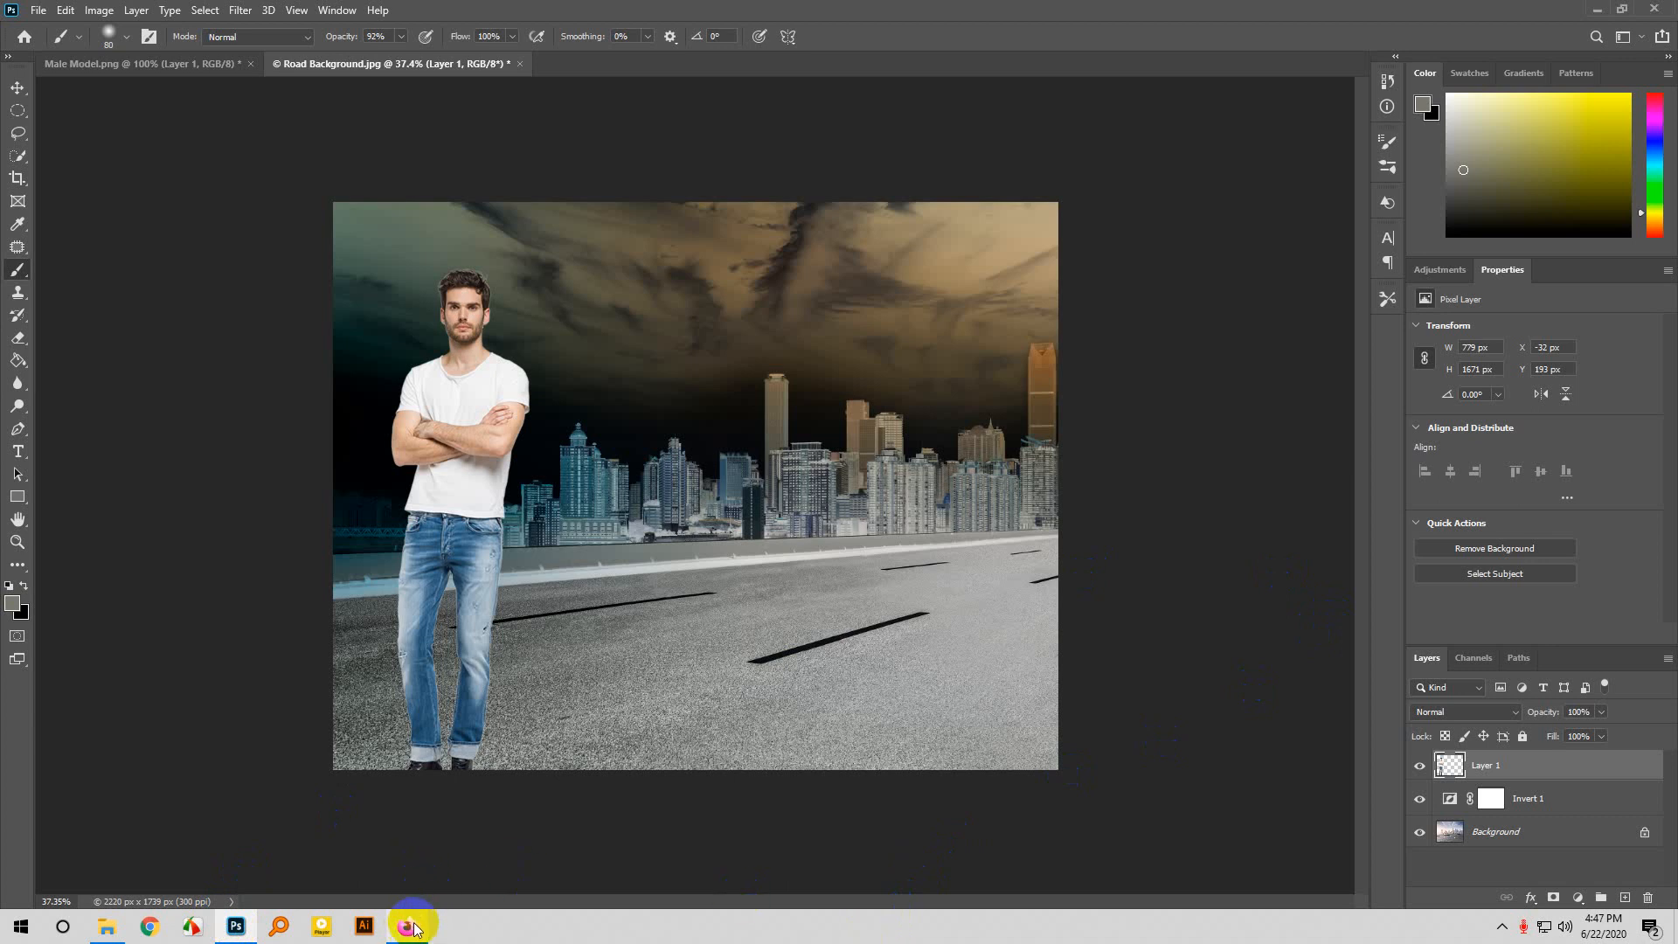
pyautogui.moveTo(414, 929)
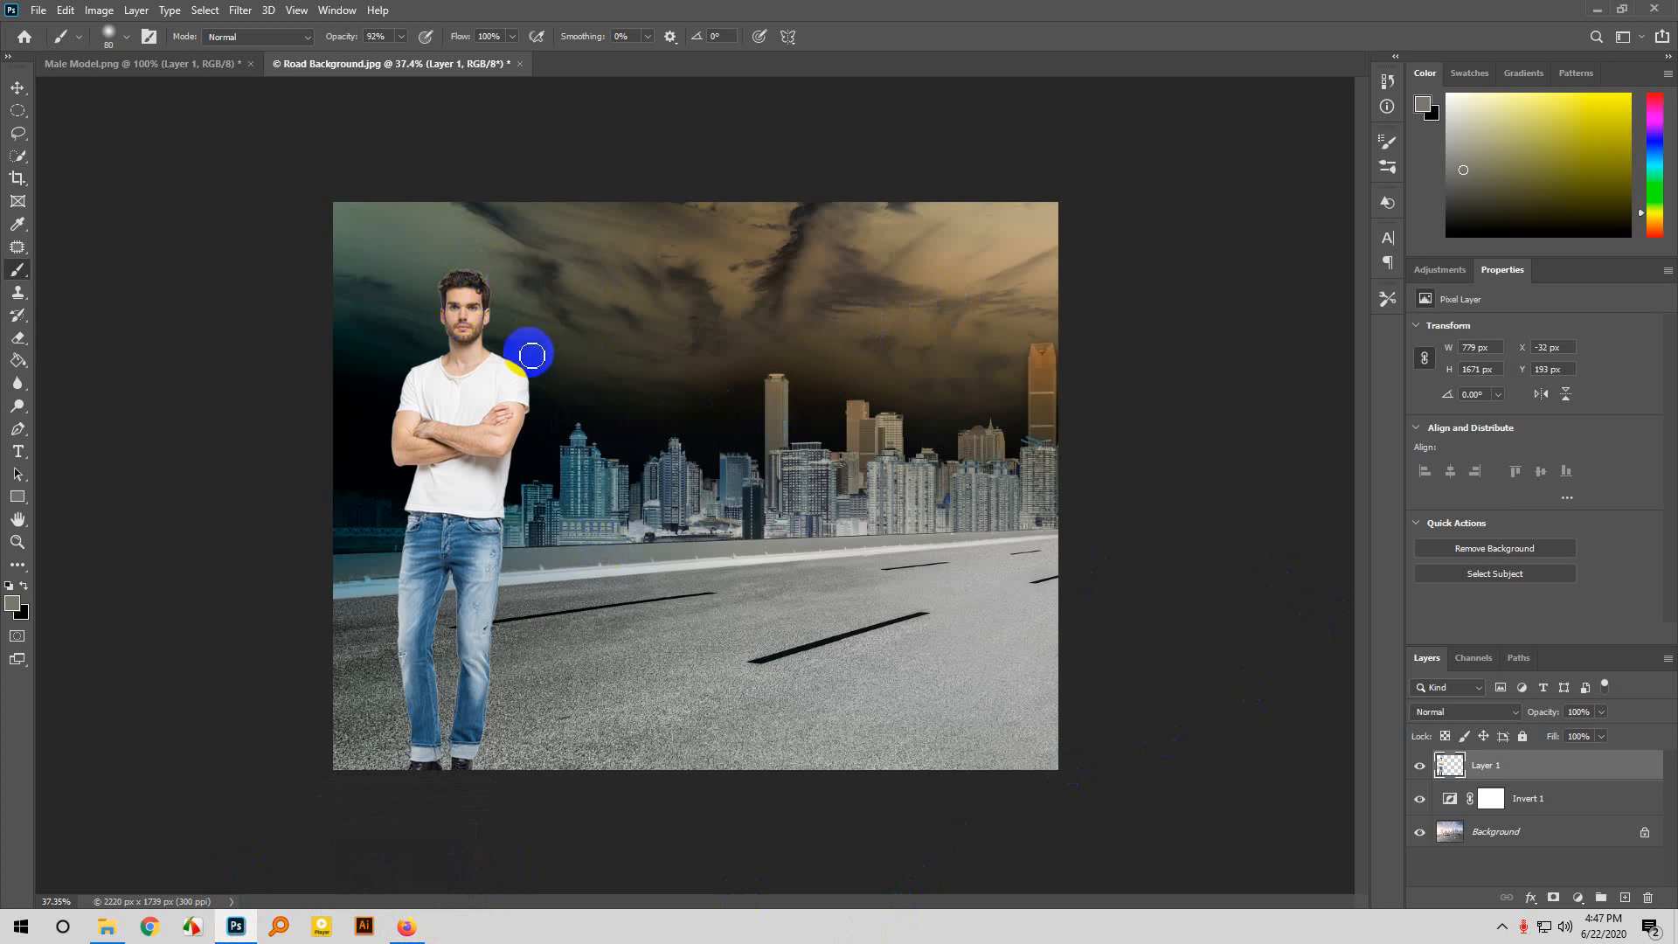
# Preview several blend modes on Layer 1 and set it to Soft Light.
pyautogui.click(1433, 712)
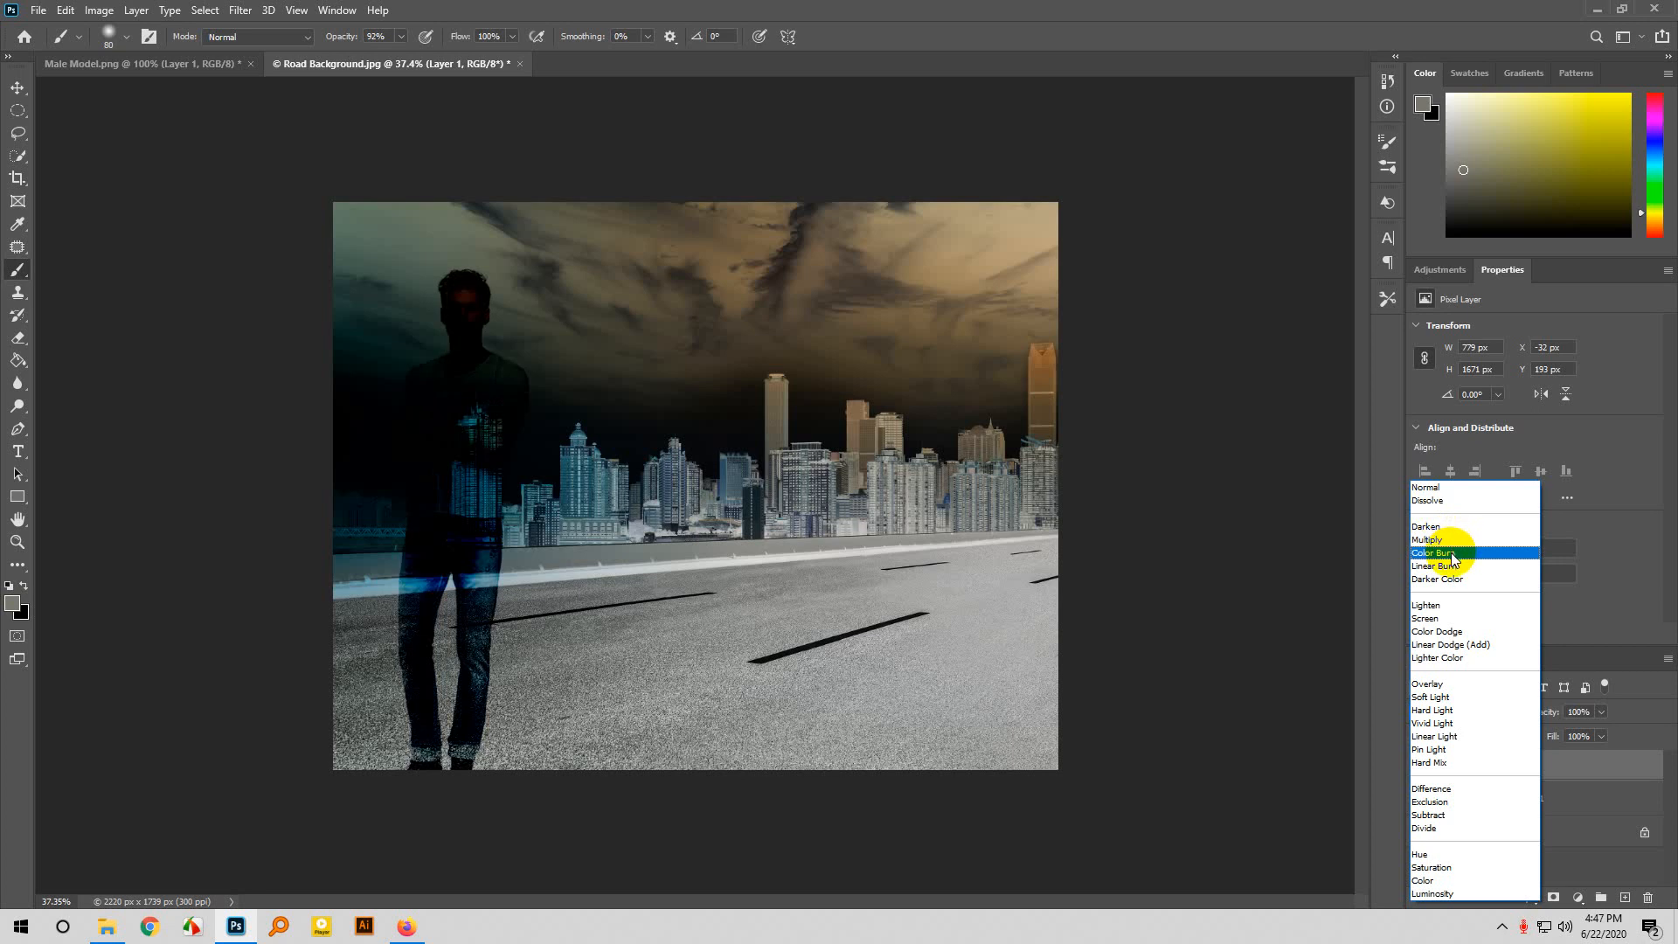
pyautogui.click(1303, 669)
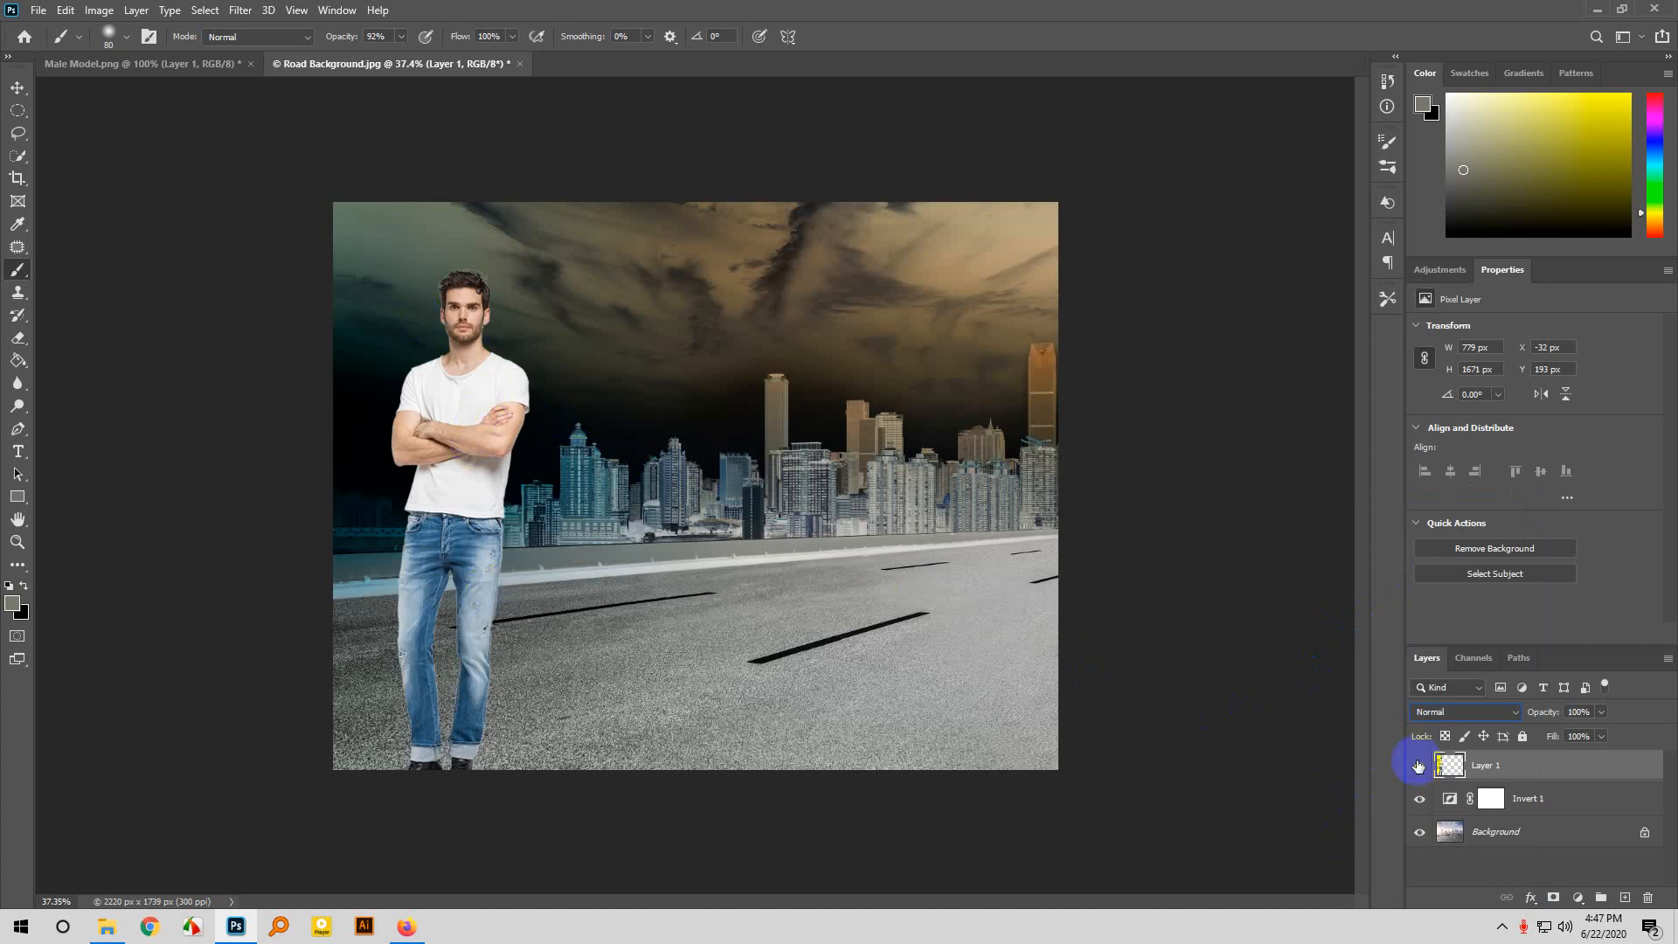
pyautogui.click(1466, 712)
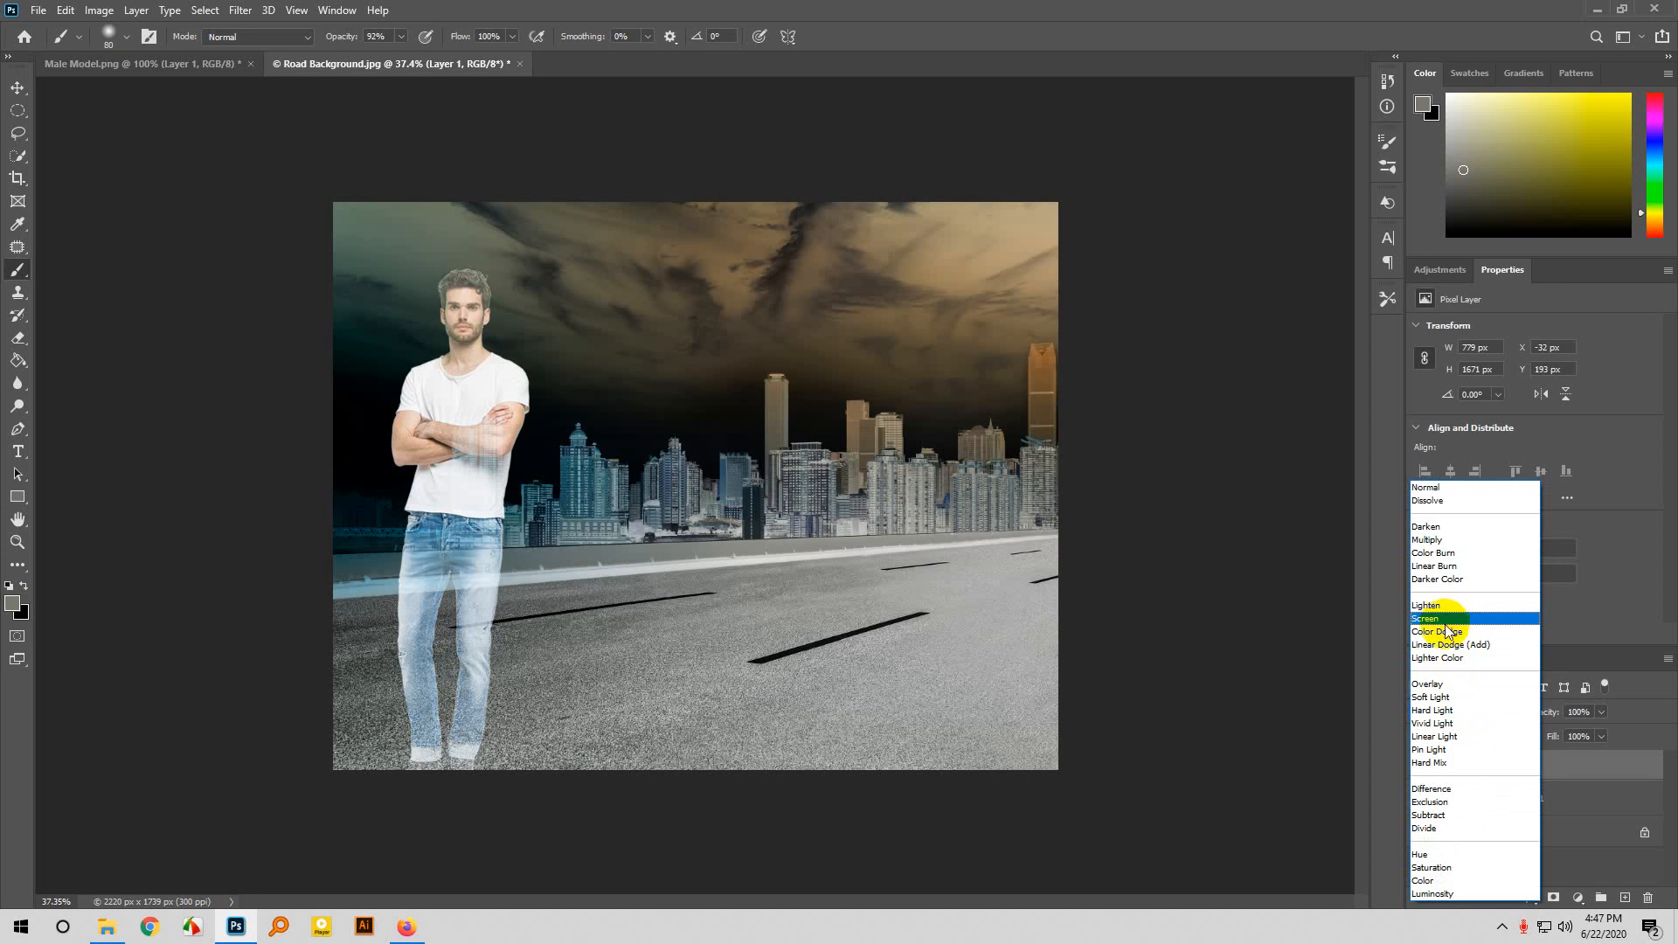
pyautogui.click(1444, 700)
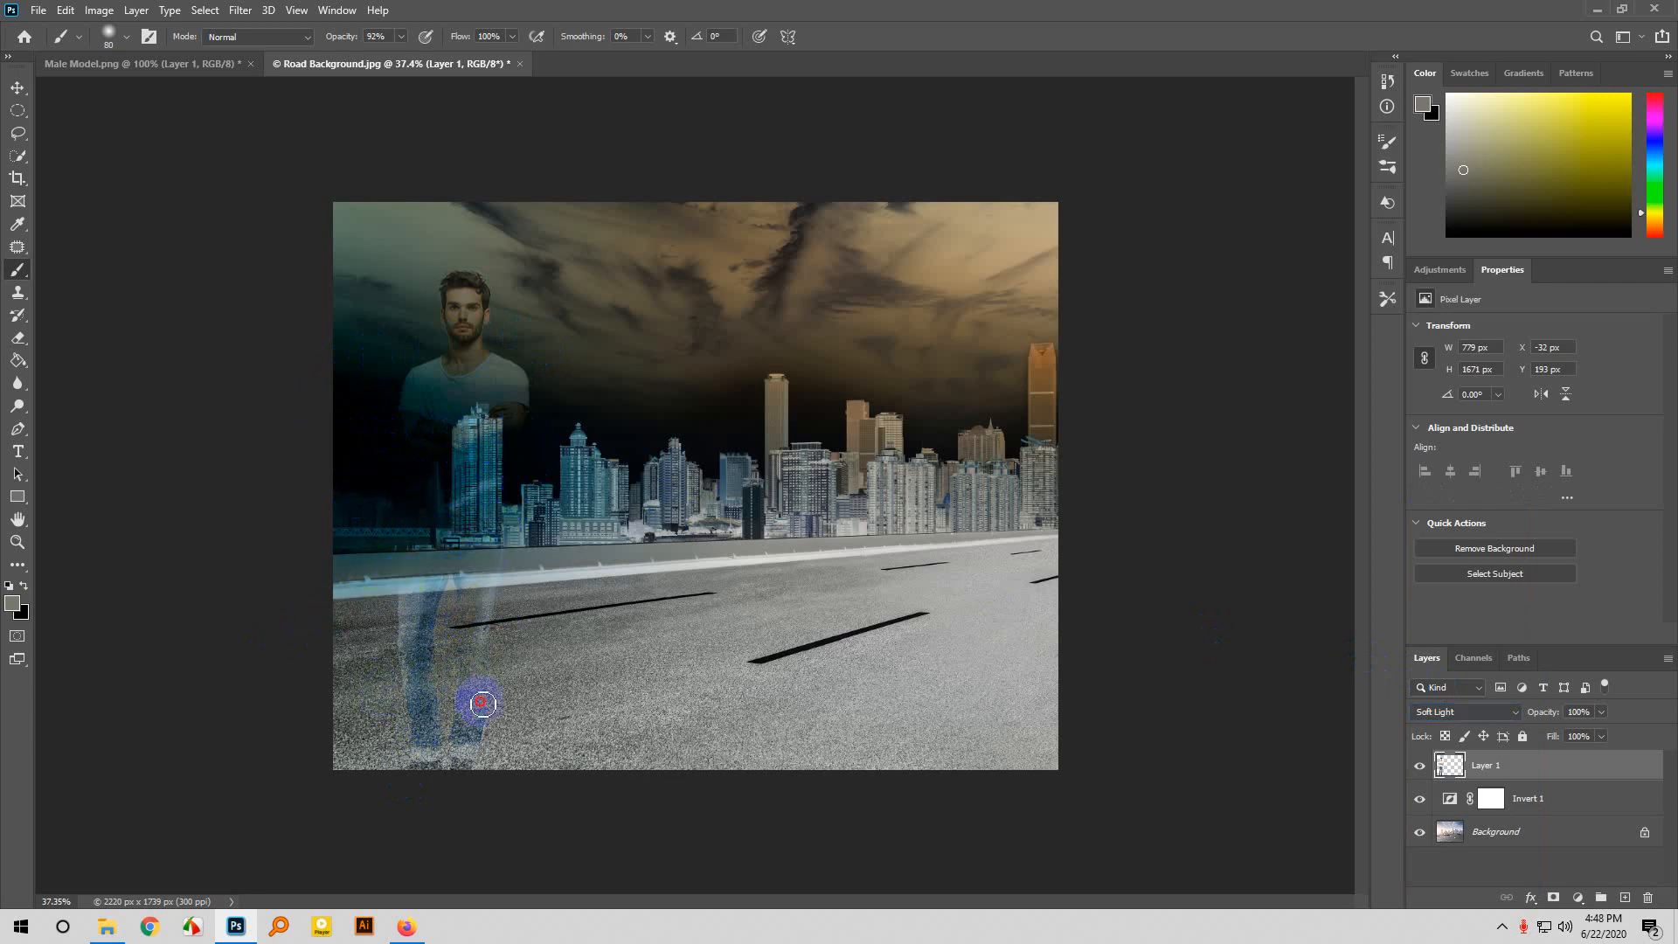
# Brush over the model's legs on Layer 1 at 92% opacity to blend them into the road, undoing the first stroke.
pyautogui.moveTo(454, 729)
pyautogui.mouseDown()
pyautogui.moveTo(424, 808)
pyautogui.moveTo(408, 700)
pyautogui.moveTo(469, 637)
pyautogui.moveTo(478, 704)
pyautogui.moveTo(434, 634)
pyautogui.moveTo(455, 564)
pyautogui.moveTo(420, 576)
pyautogui.moveTo(417, 474)
pyautogui.moveTo(431, 478)
pyautogui.moveTo(375, 472)
pyautogui.moveTo(387, 451)
pyautogui.moveTo(505, 423)
pyautogui.moveTo(500, 455)
pyautogui.moveTo(377, 484)
pyautogui.mouseUp()
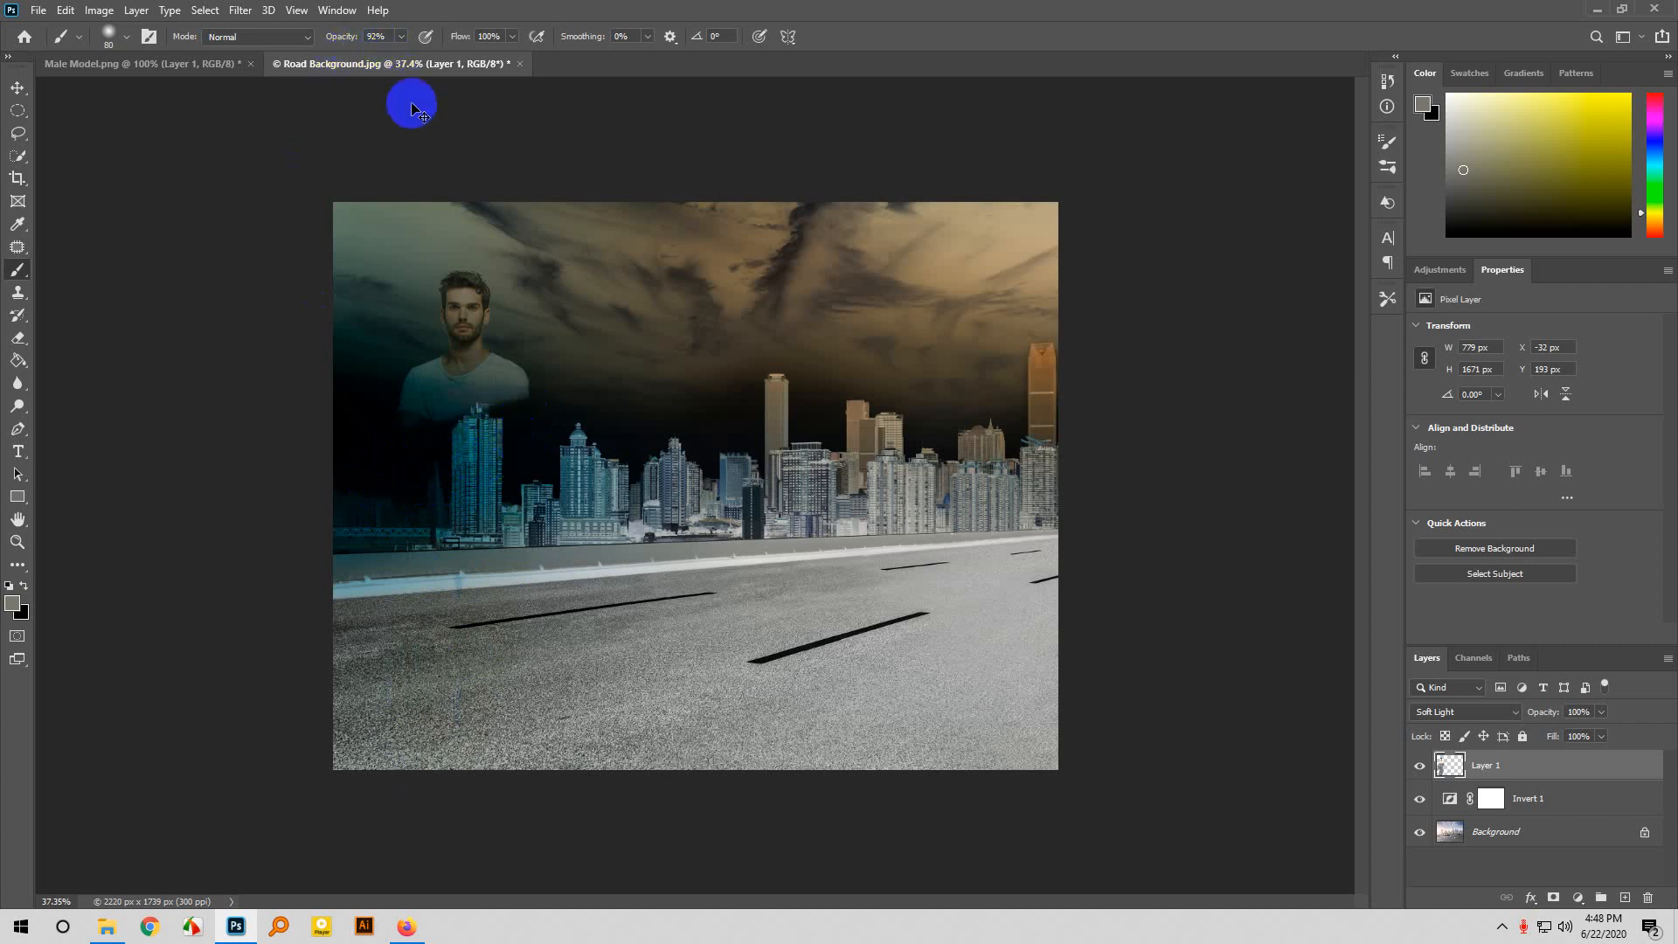
pyautogui.hotkey('ctrl', 'z')
pyautogui.click(420, 588)
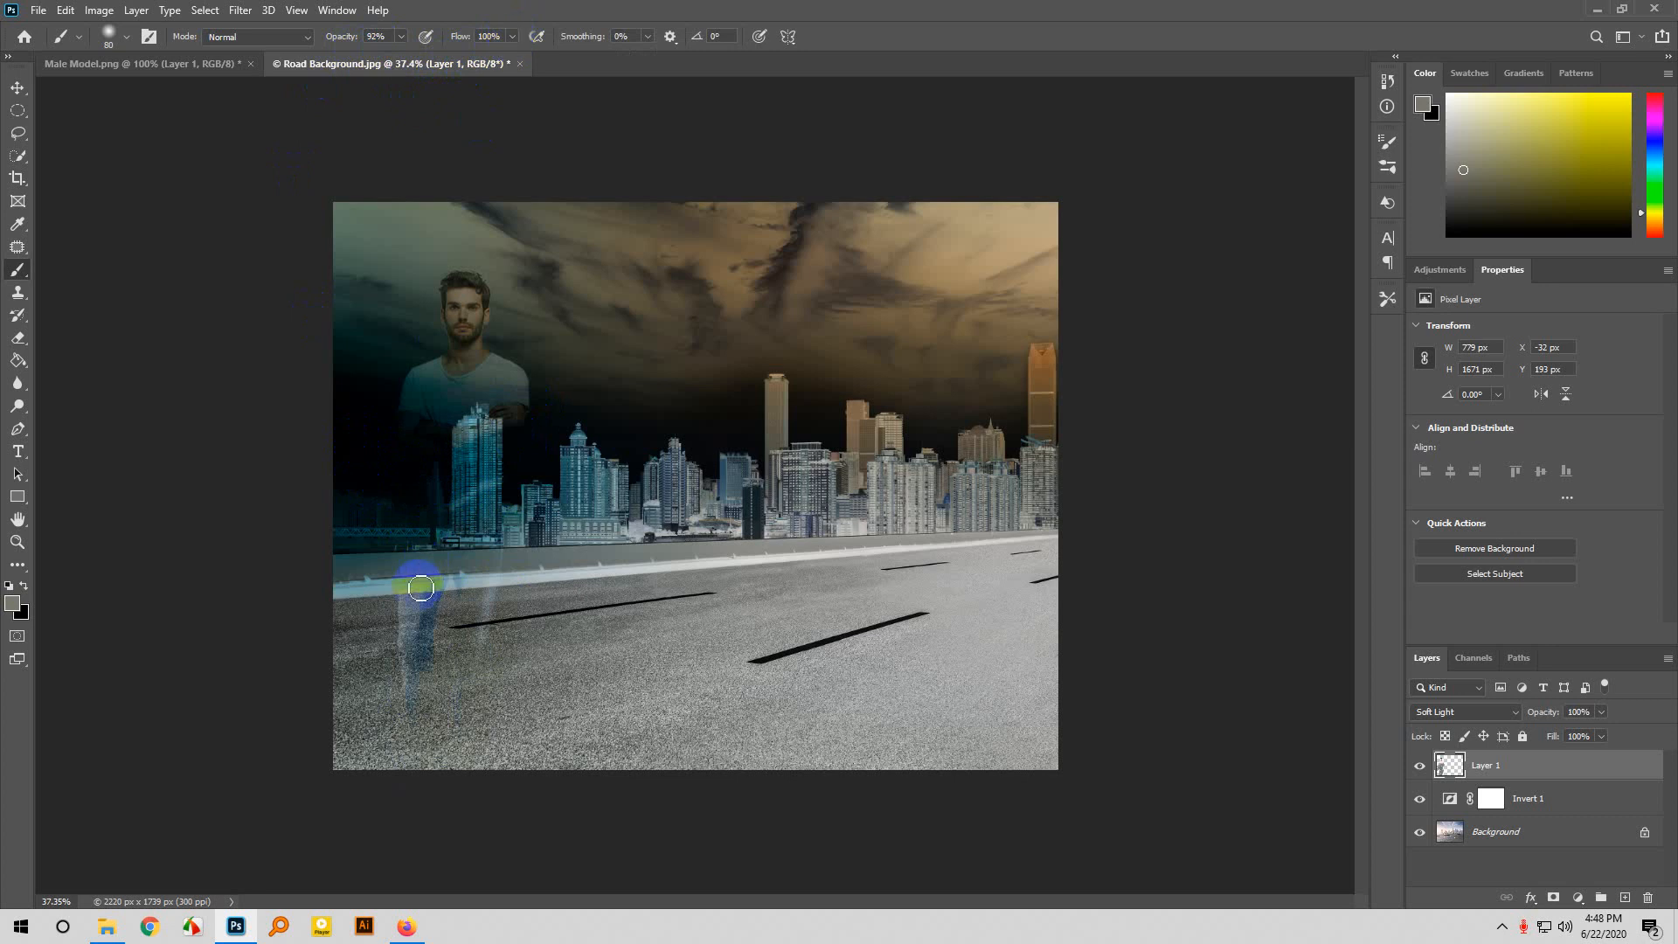
pyautogui.moveTo(438, 667); pyautogui.dragTo(443, 713)
pyautogui.moveTo(510, 594)
pyautogui.mouseDown()
pyautogui.moveTo(416, 607)
pyautogui.moveTo(395, 665)
pyautogui.moveTo(569, 554)
pyautogui.mouseUp()
pyautogui.click(431, 566)
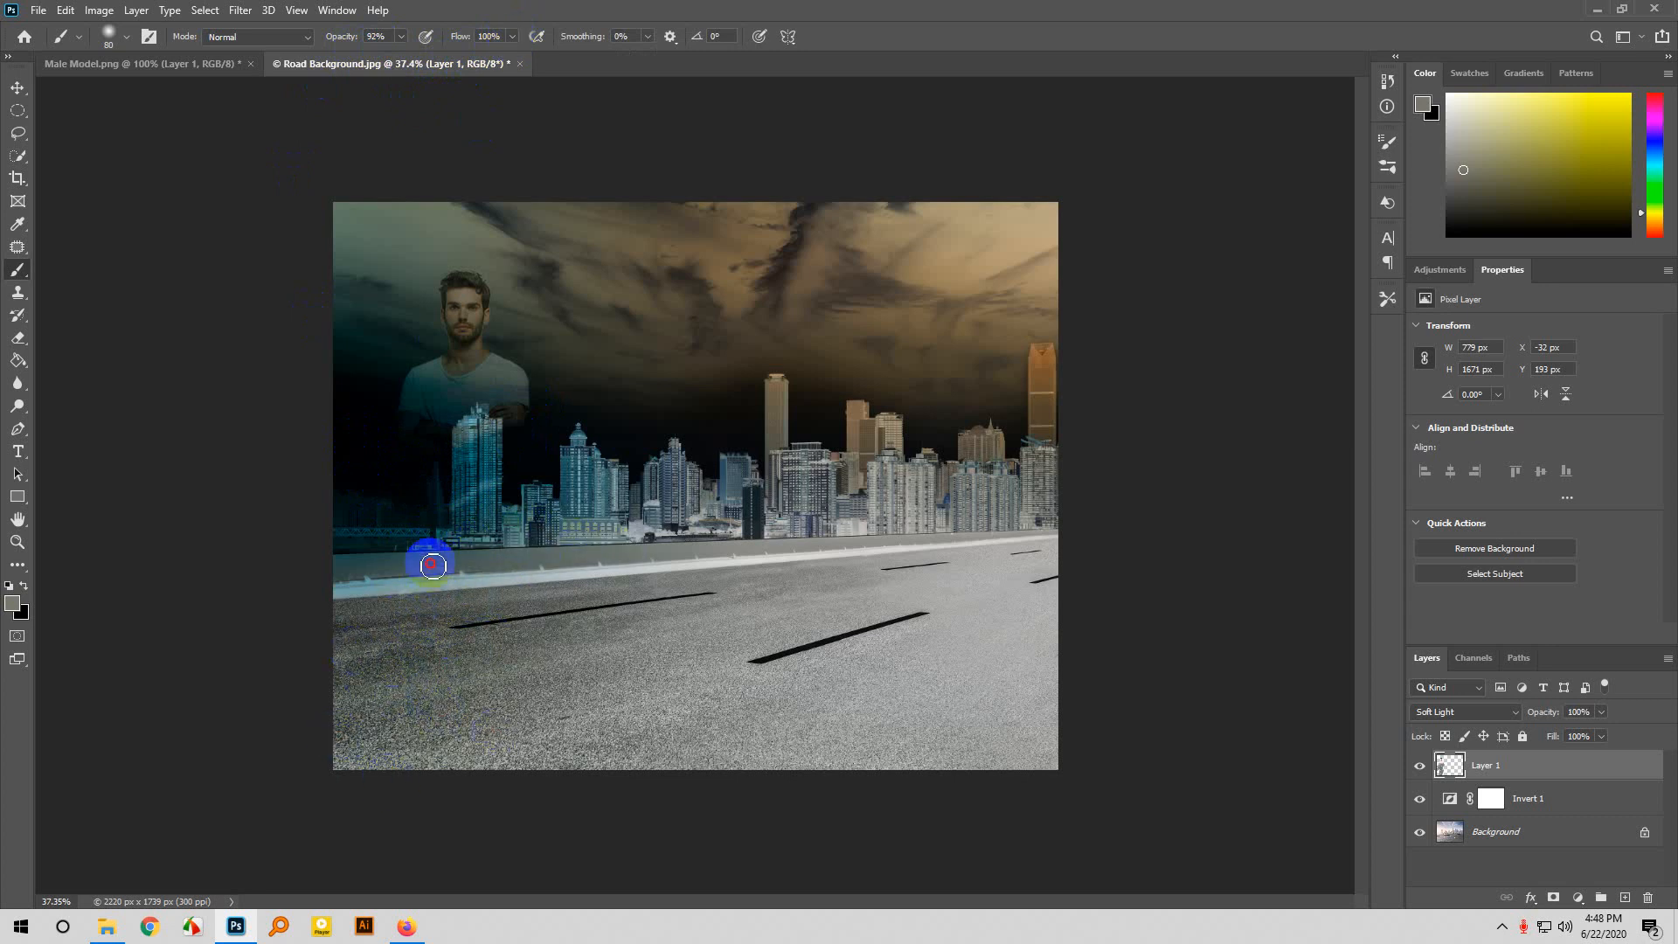
# Lower the brush opacity to 27% and paint over the model's lower torso with a brush size of 175.
pyautogui.moveTo(445, 579); pyautogui.dragTo(449, 573)
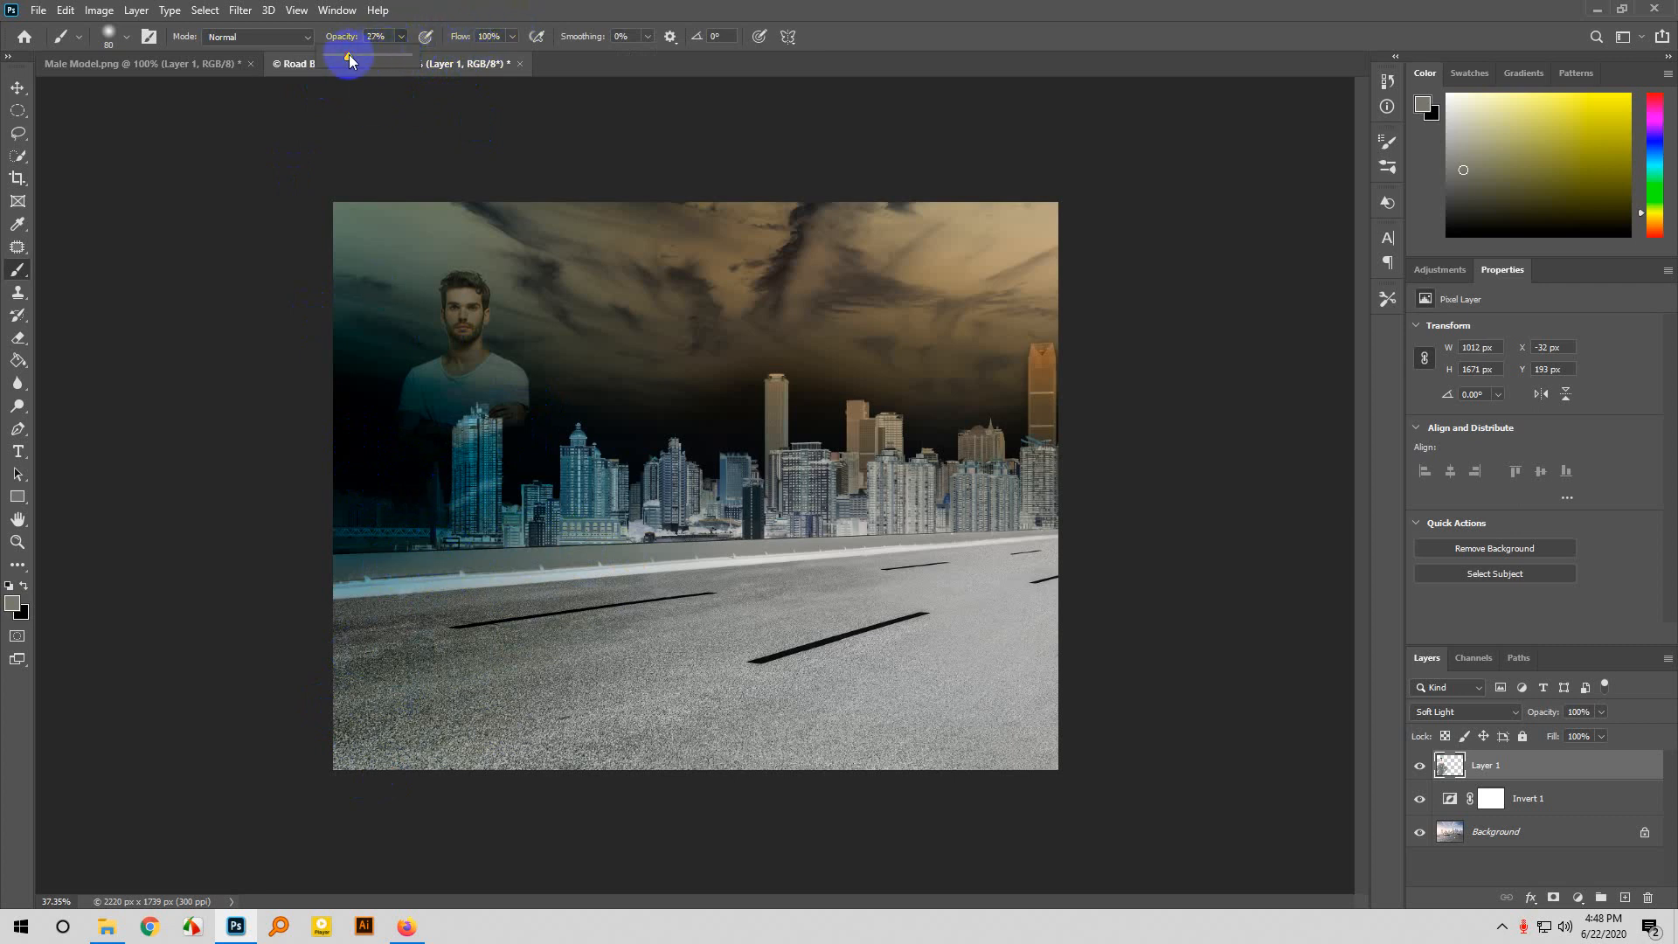
pyautogui.click(433, 513)
pyautogui.moveTo(438, 513)
pyautogui.mouseDown()
pyautogui.moveTo(451, 435)
pyautogui.moveTo(478, 435)
pyautogui.moveTo(415, 520)
pyautogui.moveTo(421, 486)
pyautogui.moveTo(419, 520)
pyautogui.moveTo(462, 457)
pyautogui.moveTo(503, 434)
pyautogui.moveTo(470, 410)
pyautogui.moveTo(430, 435)
pyautogui.moveTo(442, 445)
pyautogui.moveTo(399, 449)
pyautogui.moveTo(444, 462)
pyautogui.moveTo(517, 406)
pyautogui.moveTo(530, 425)
pyautogui.moveTo(500, 439)
pyautogui.moveTo(525, 406)
pyautogui.moveTo(405, 451)
pyautogui.mouseUp()
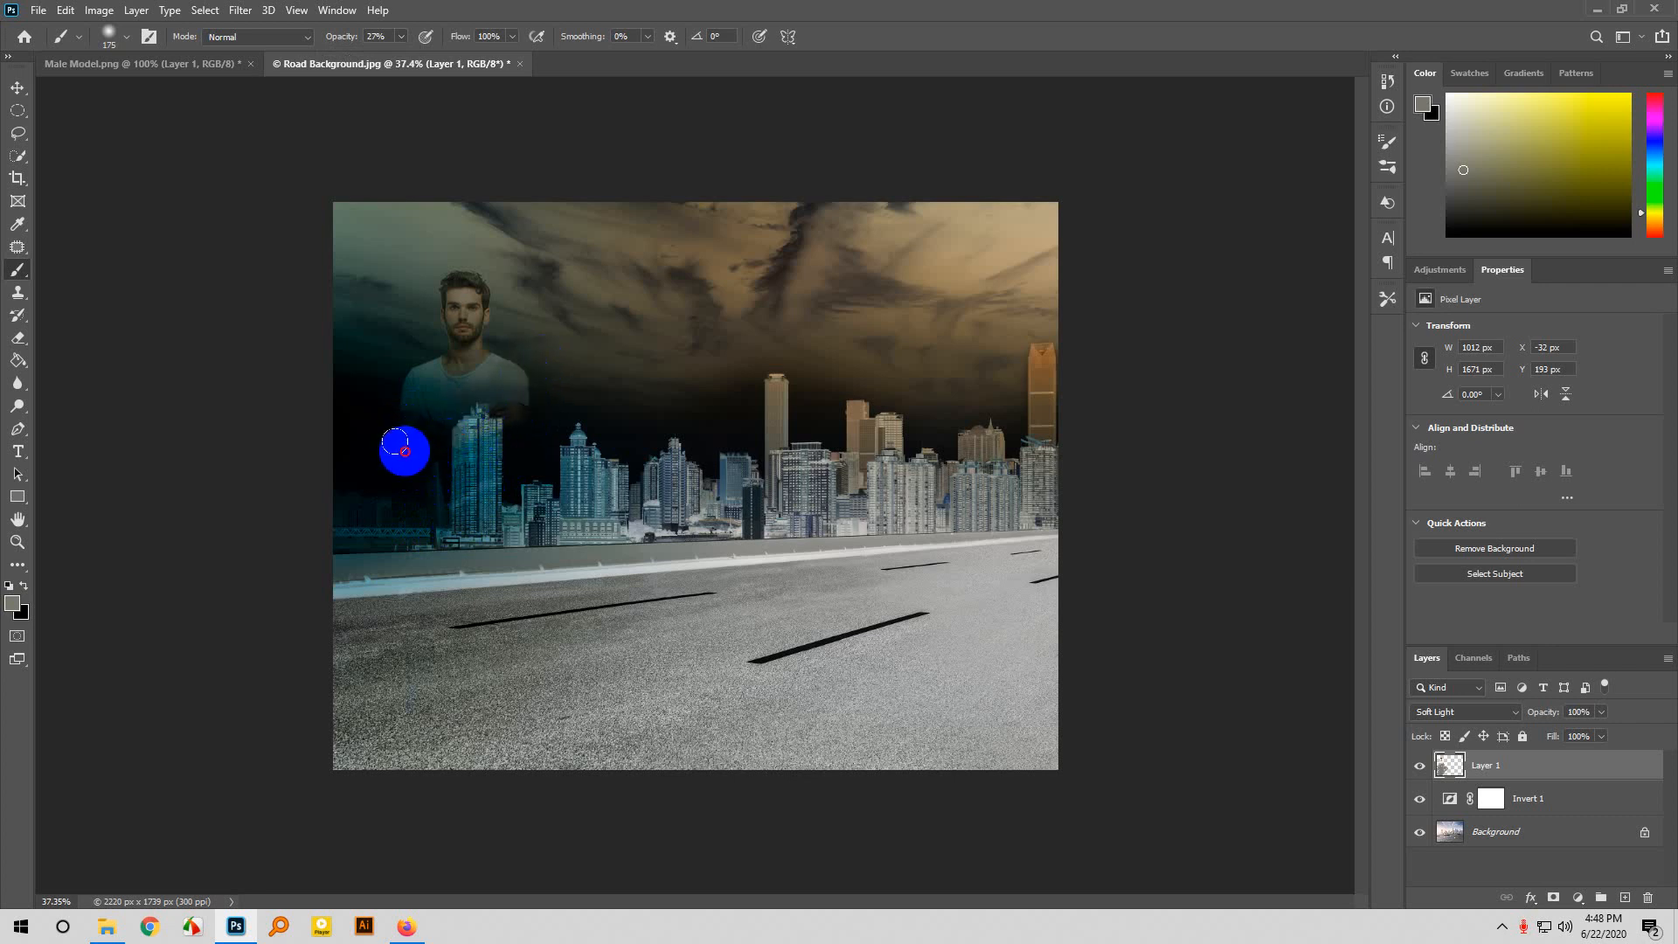
# Preview the Screen blend mode and a lower opacity on Layer 1, keeping Soft Light and restoring 100% opacity.
pyautogui.click(1461, 711)
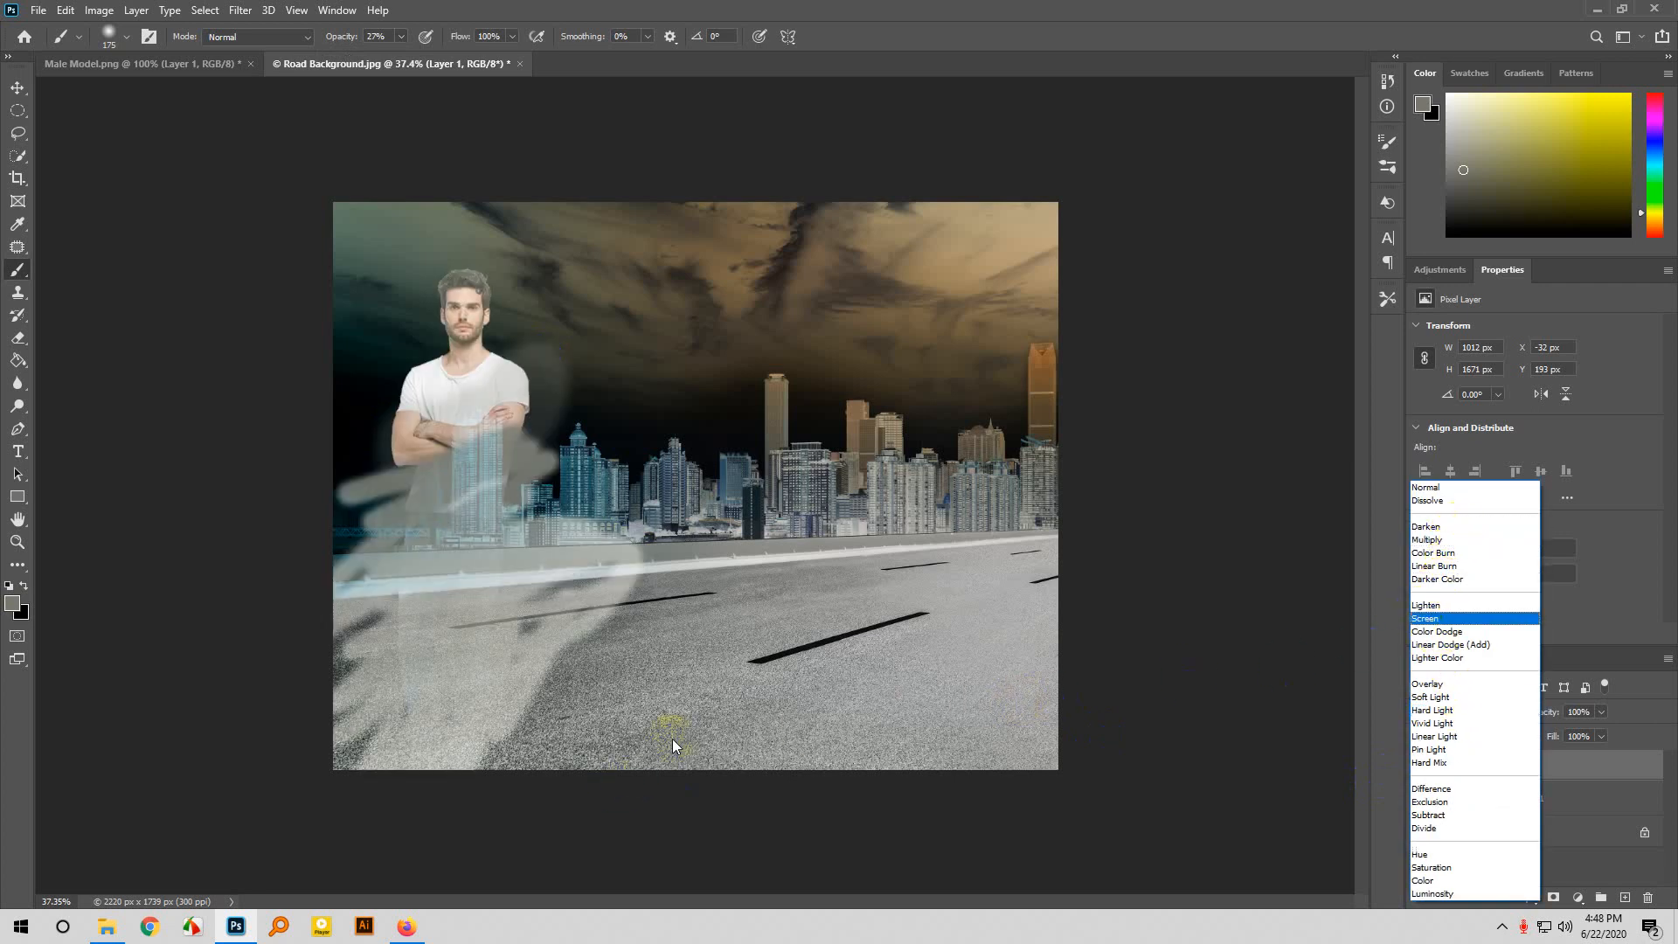
pyautogui.click(1289, 684)
pyautogui.moveTo(1276, 682)
pyautogui.mouseDown()
pyautogui.moveTo(1130, 700)
pyautogui.moveTo(417, 544)
pyautogui.moveTo(596, 416)
pyautogui.moveTo(506, 420)
pyautogui.moveTo(508, 402)
pyautogui.moveTo(488, 429)
pyautogui.moveTo(266, 437)
pyautogui.moveTo(191, 565)
pyautogui.mouseUp()
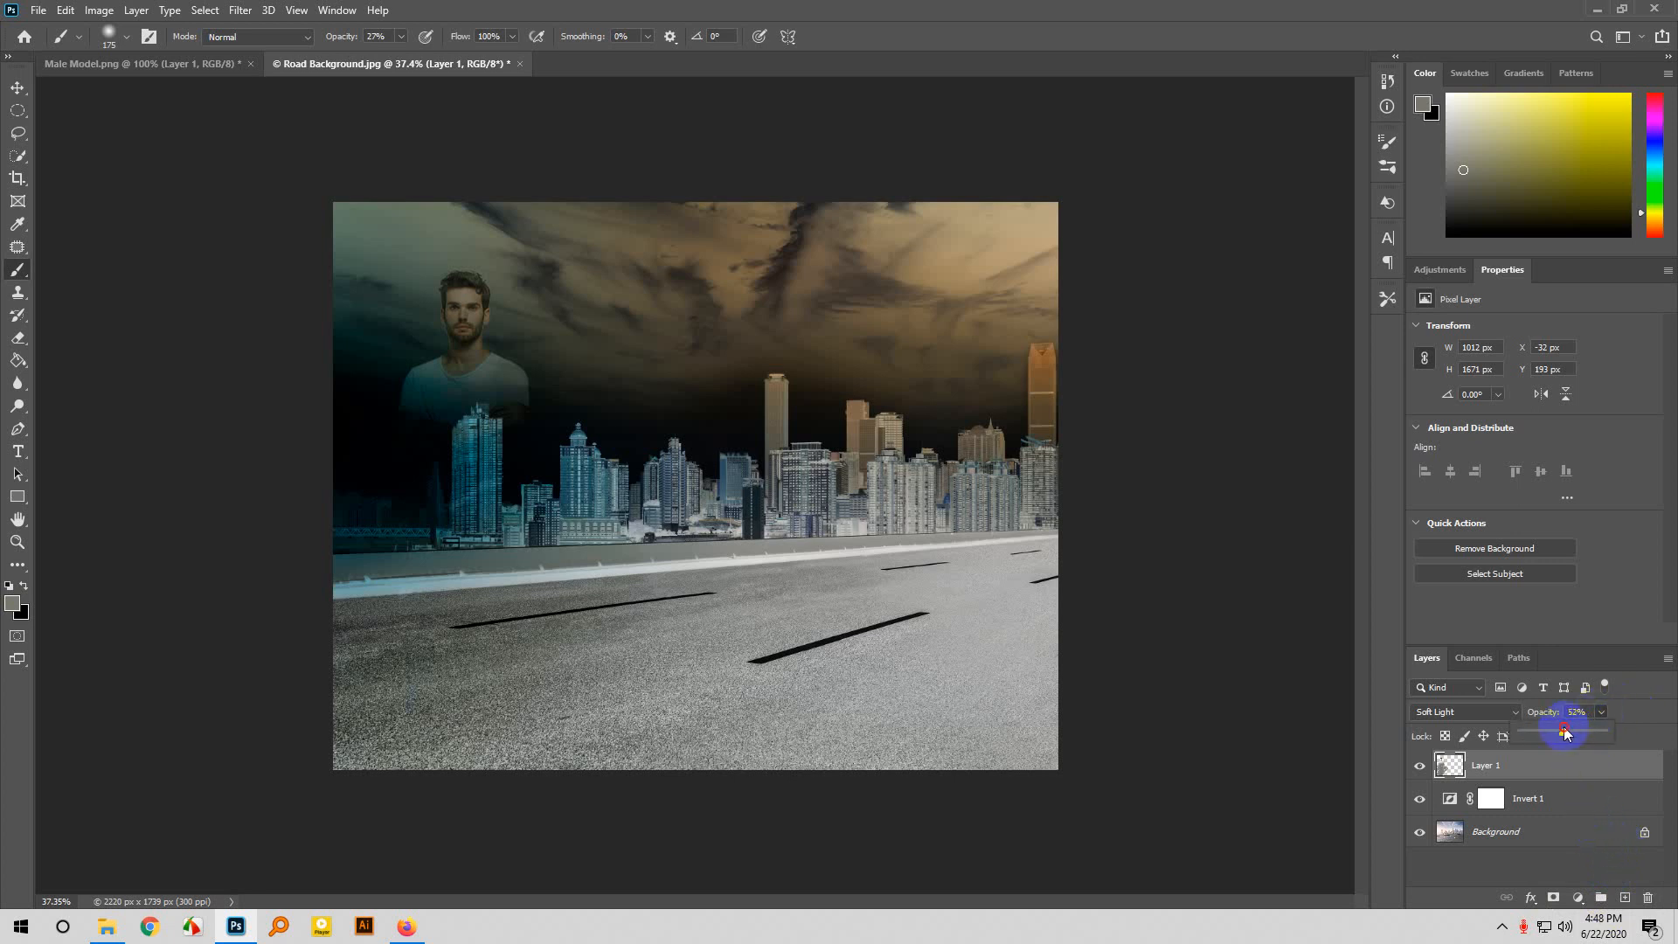
pyautogui.moveTo(1565, 732); pyautogui.dragTo(1659, 696)
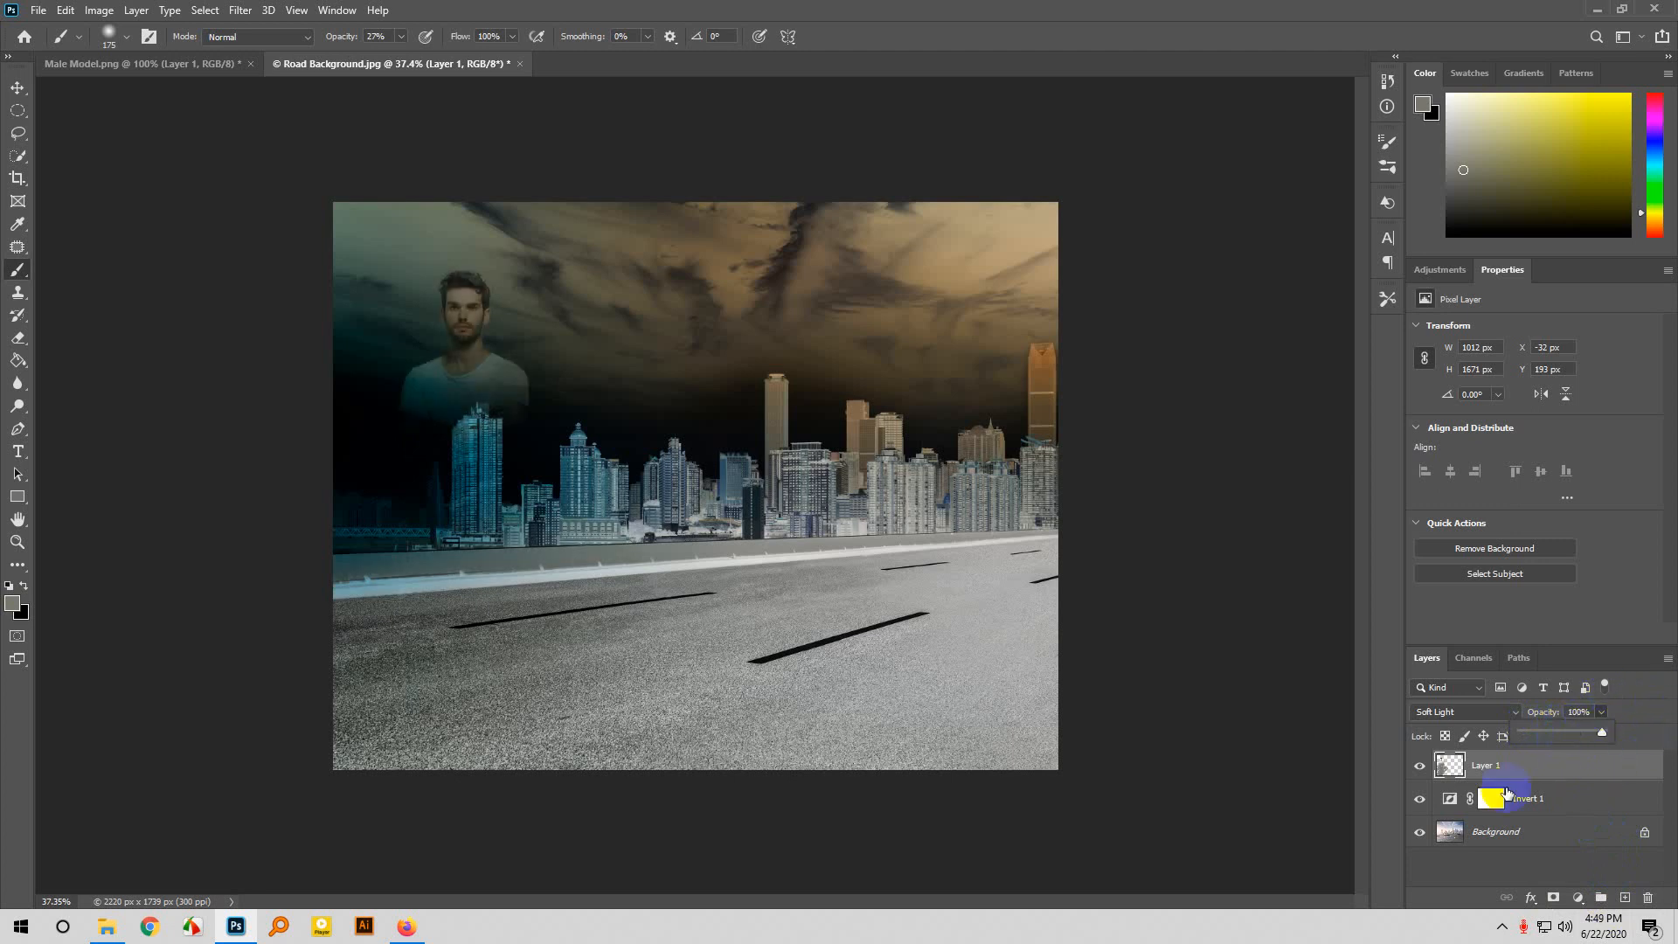
# Select the Background, Invert 1 and Layer 1 layers in turn to compare their blend mode settings.
pyautogui.click(1453, 834)
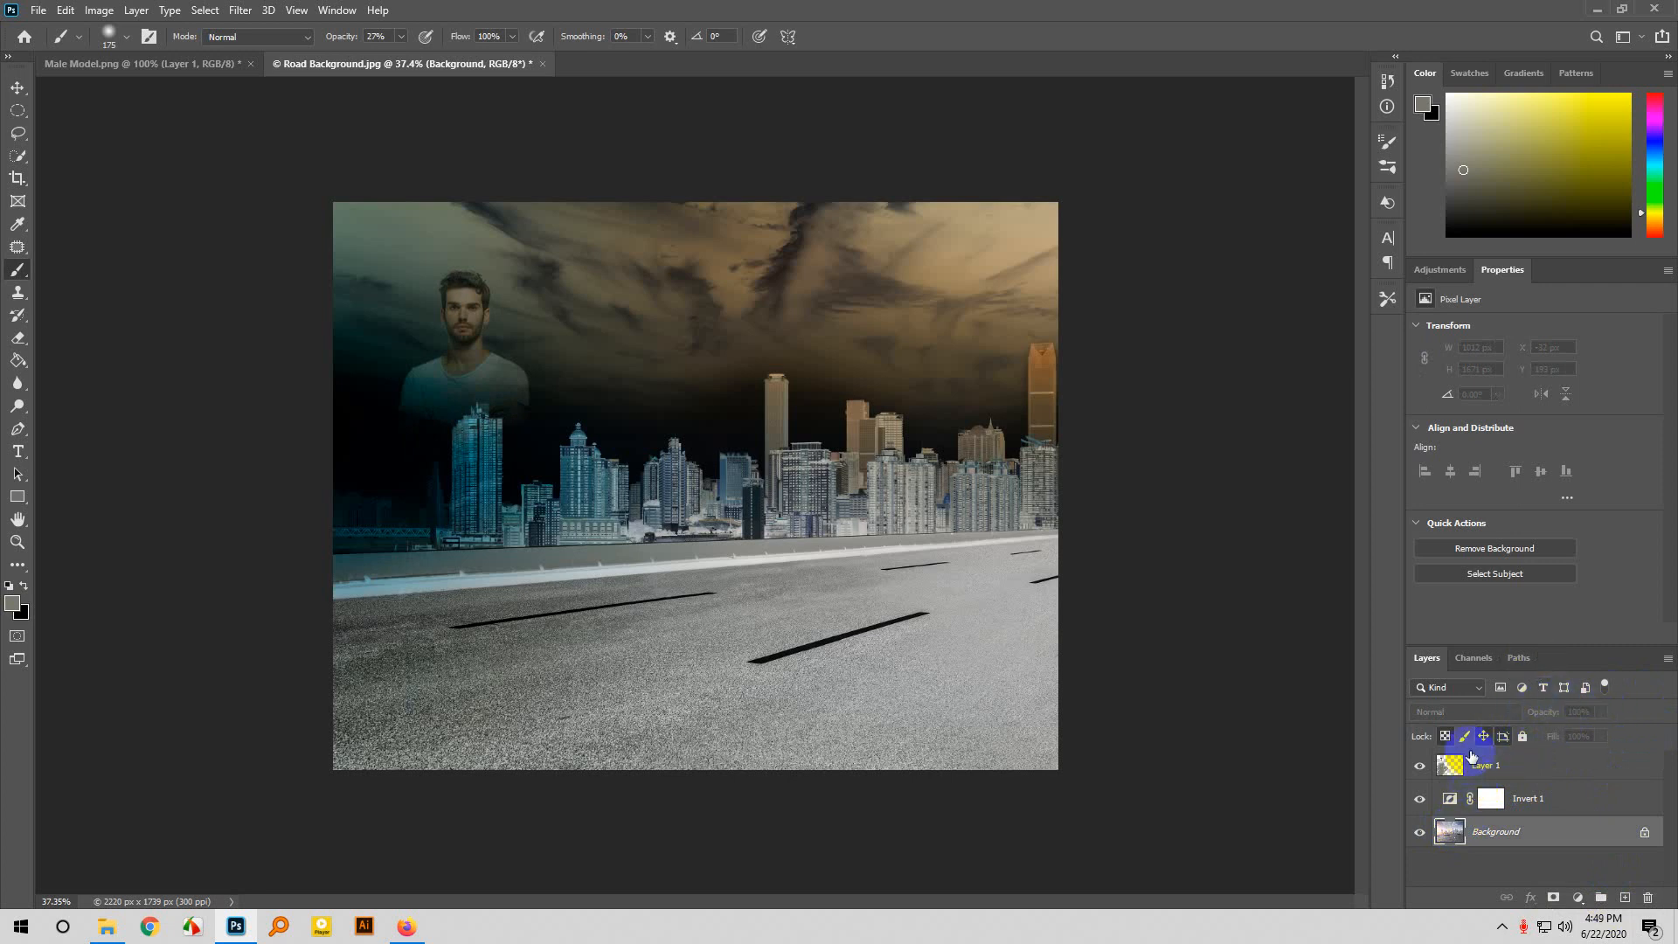
pyautogui.click(1528, 791)
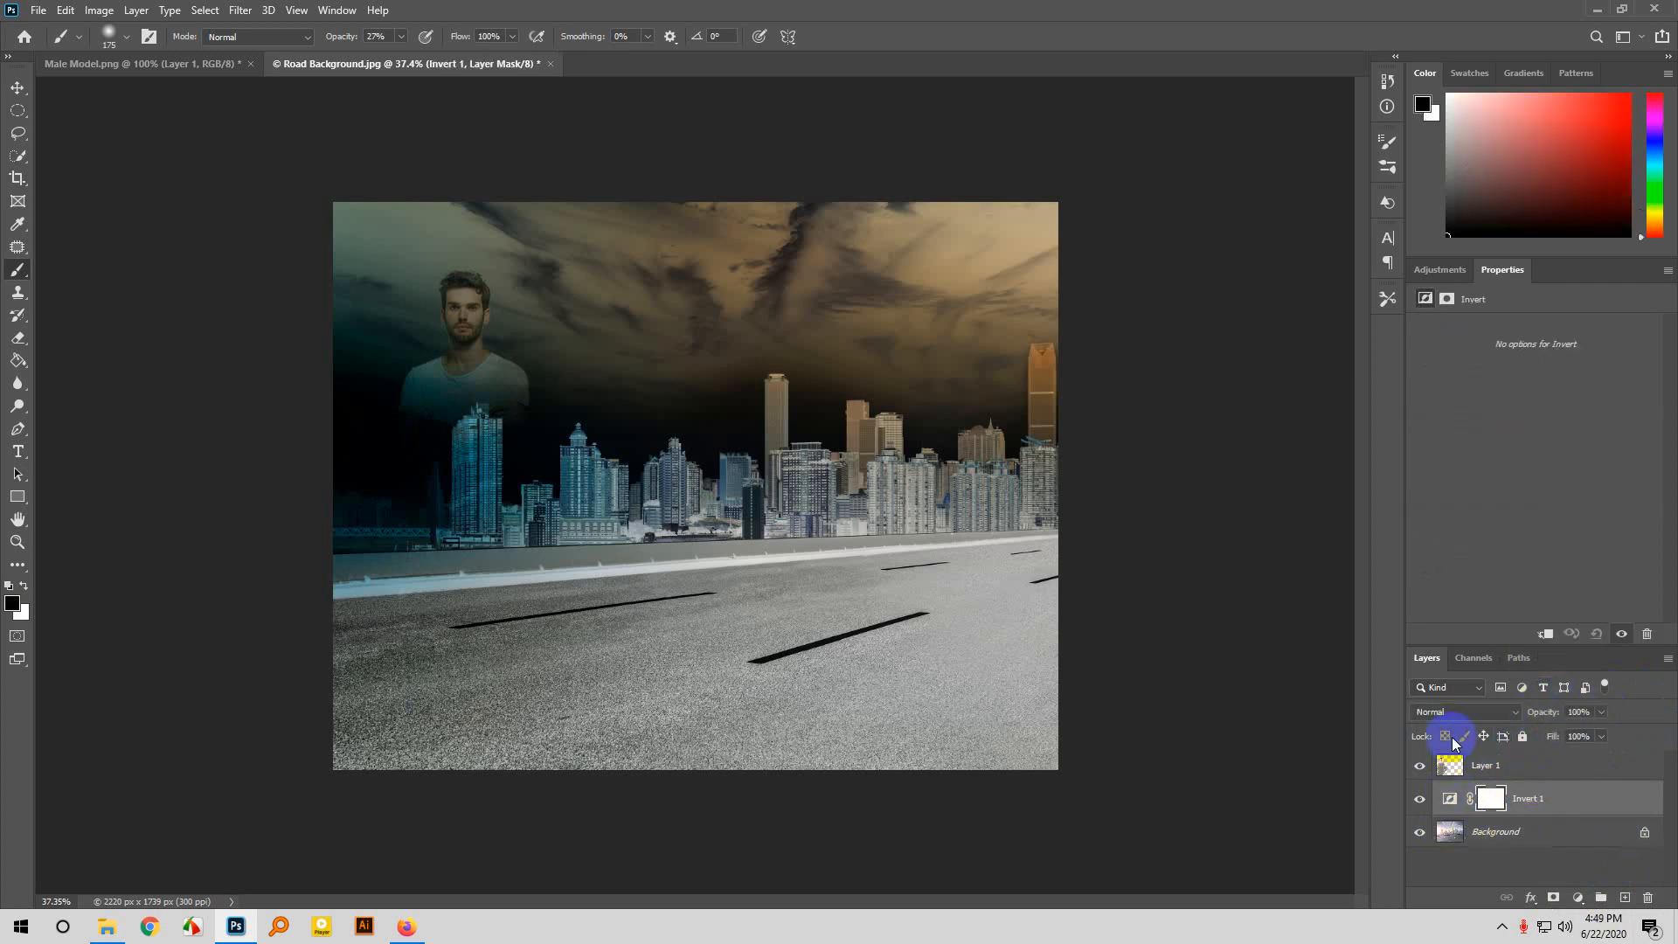
pyautogui.click(1490, 768)
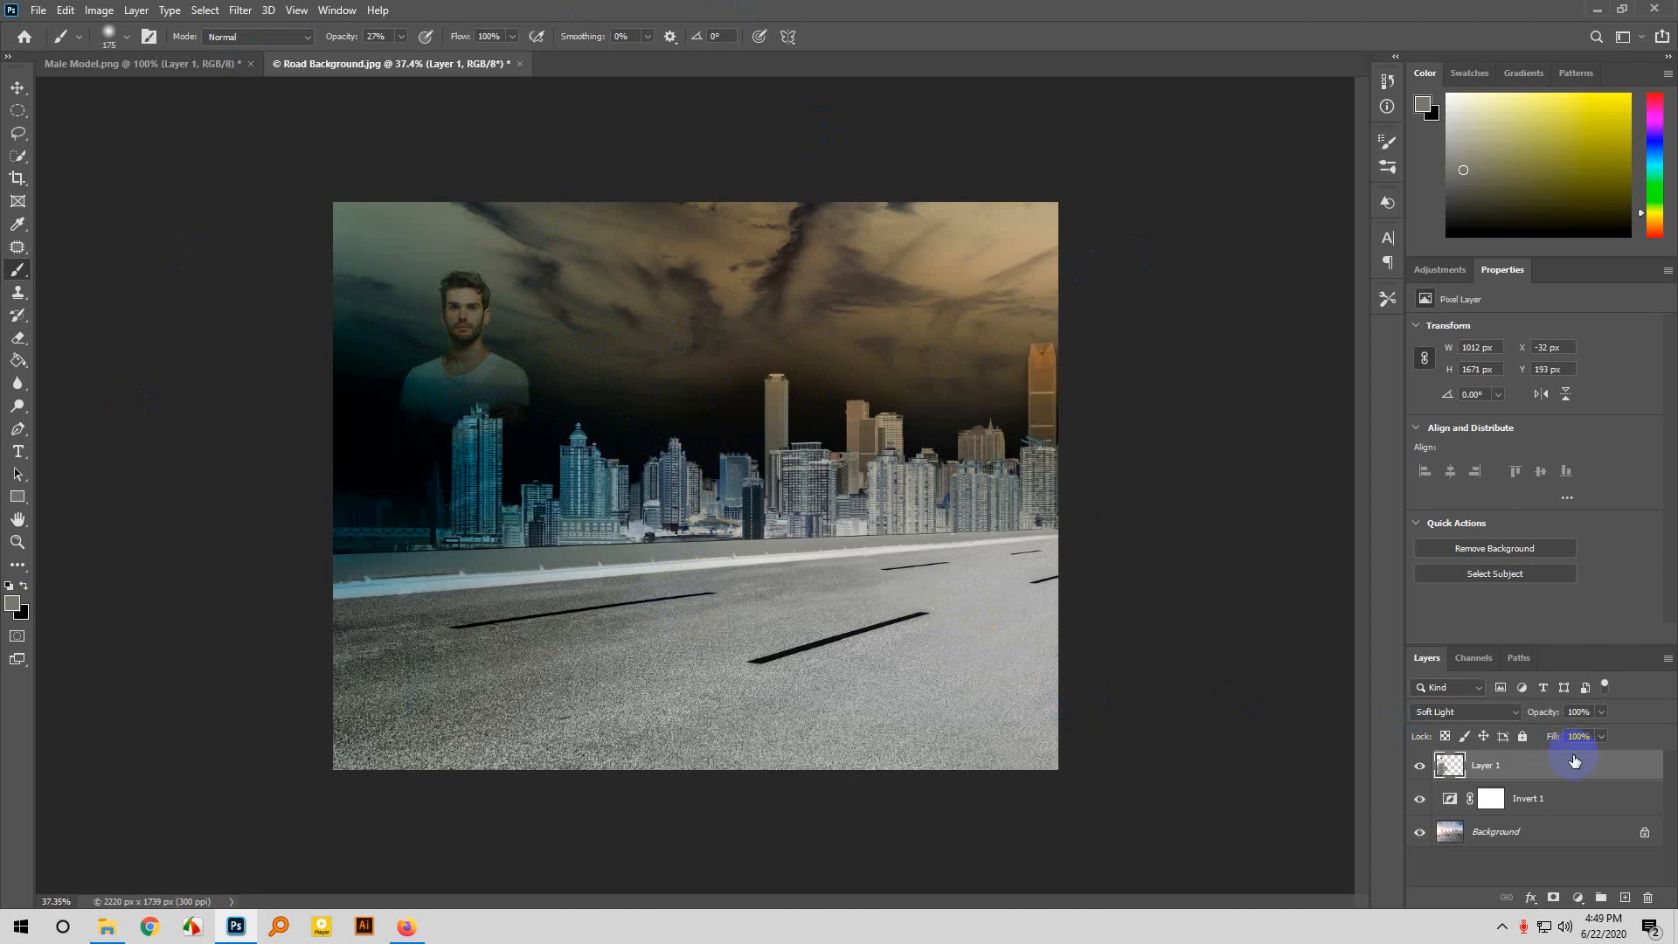
# Delete the Invert 1 adjustment layer with its mask and Layer 1, keeping only the Background layer.
pyautogui.click(1474, 797)
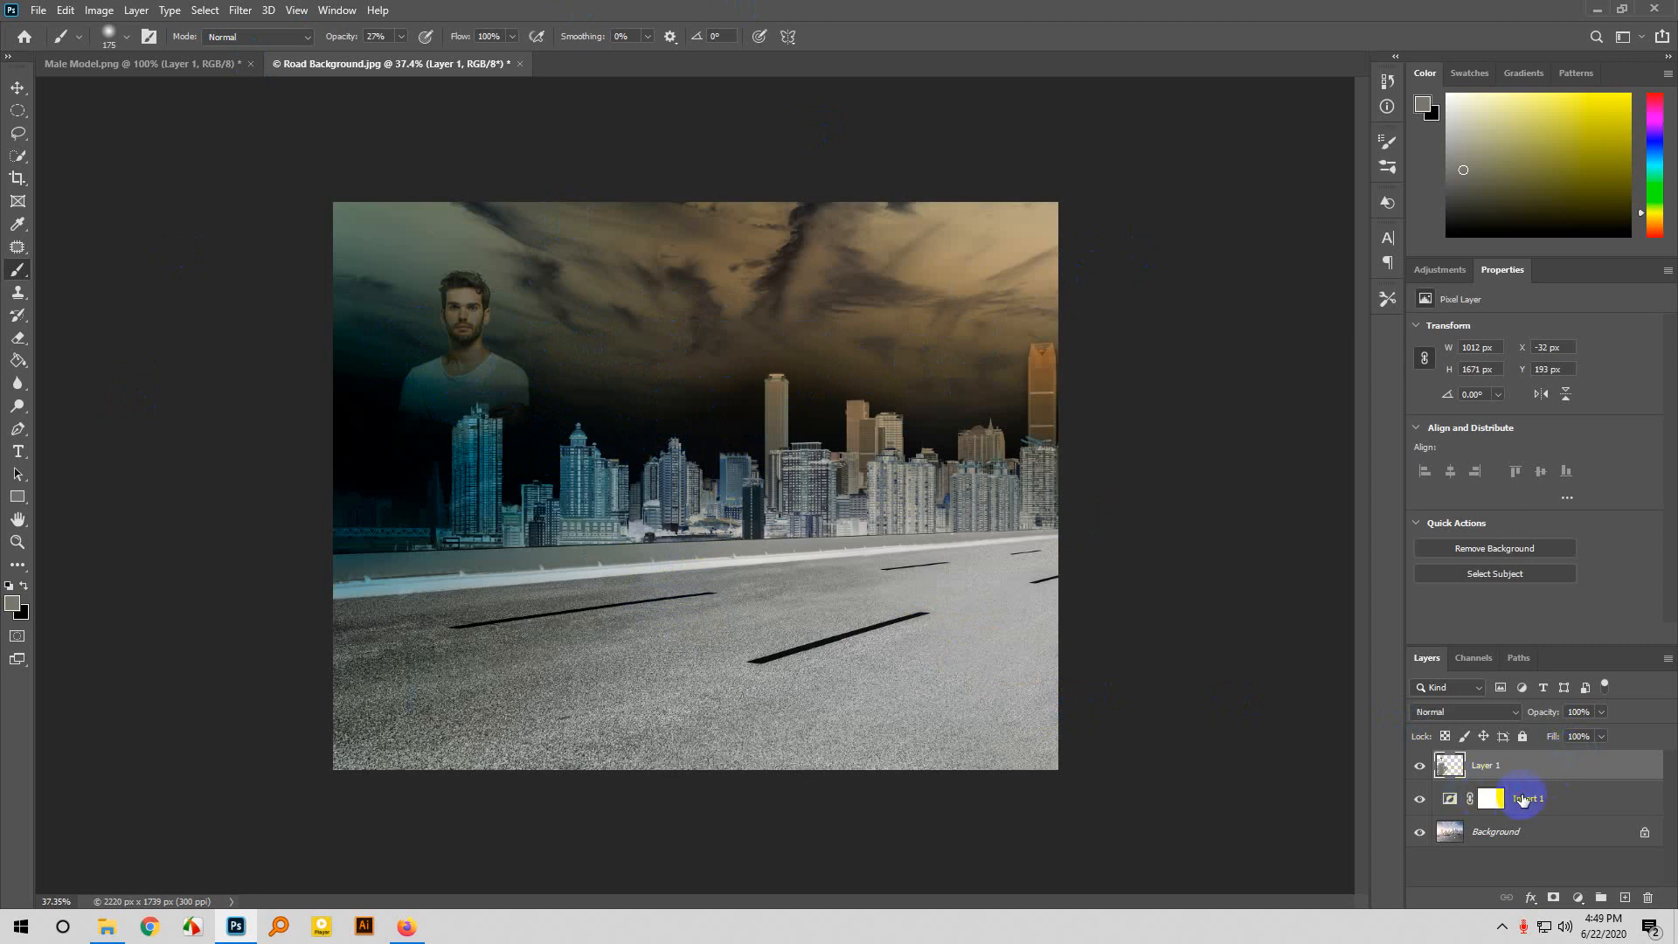
pyautogui.click(1650, 899)
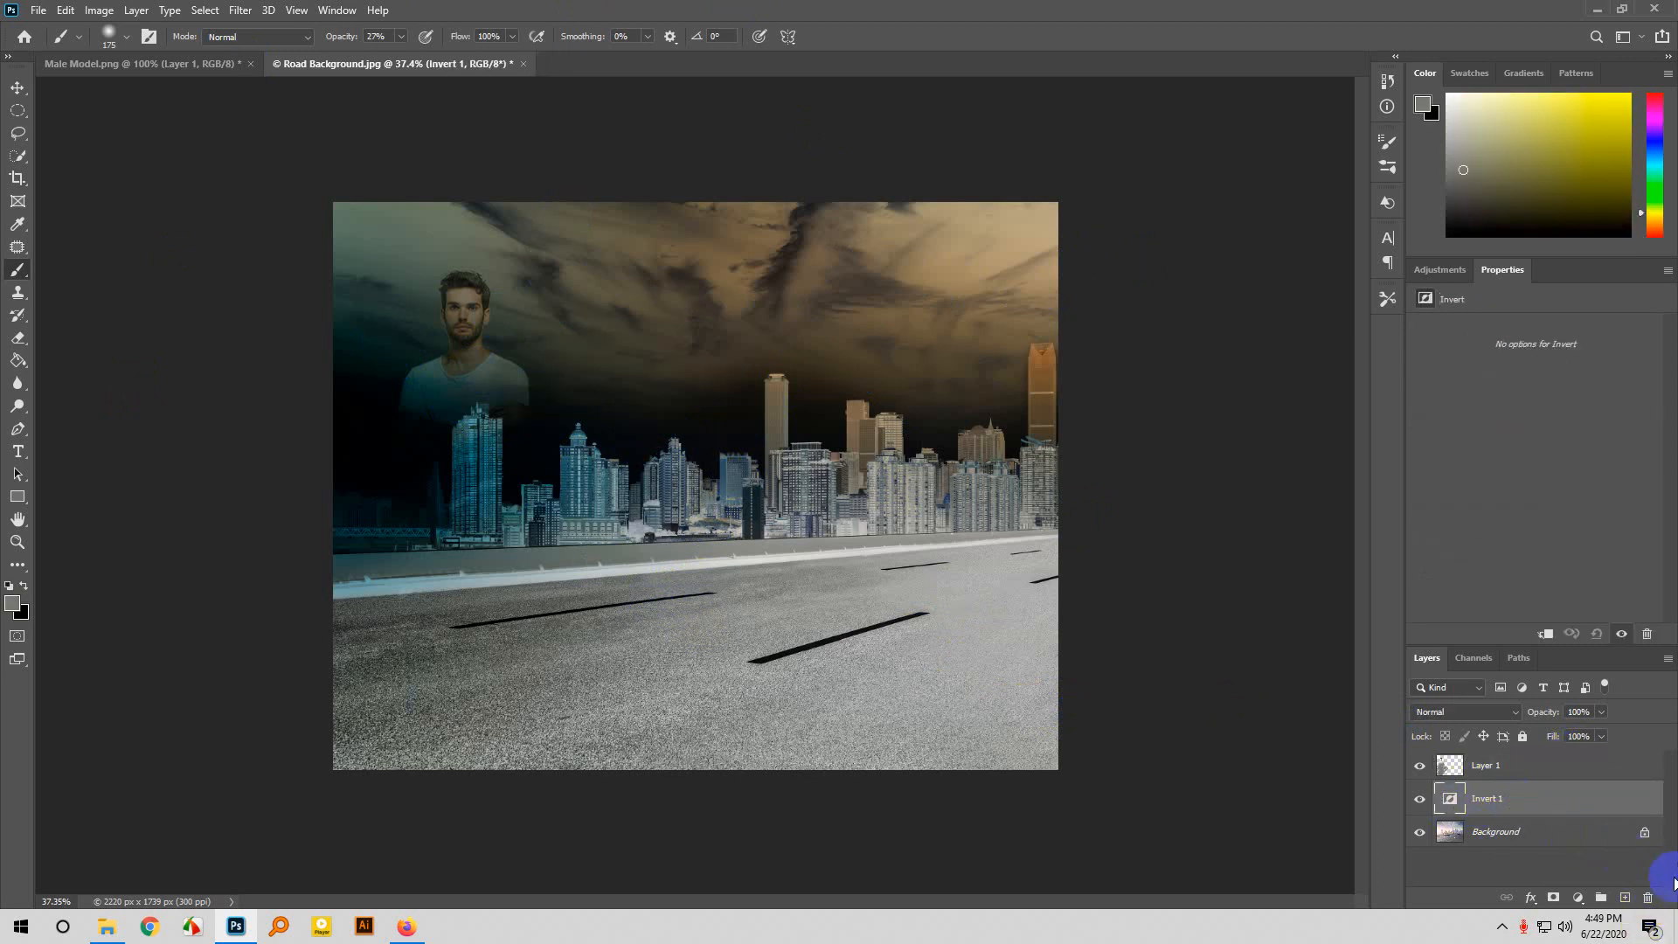
pyautogui.click(1651, 898)
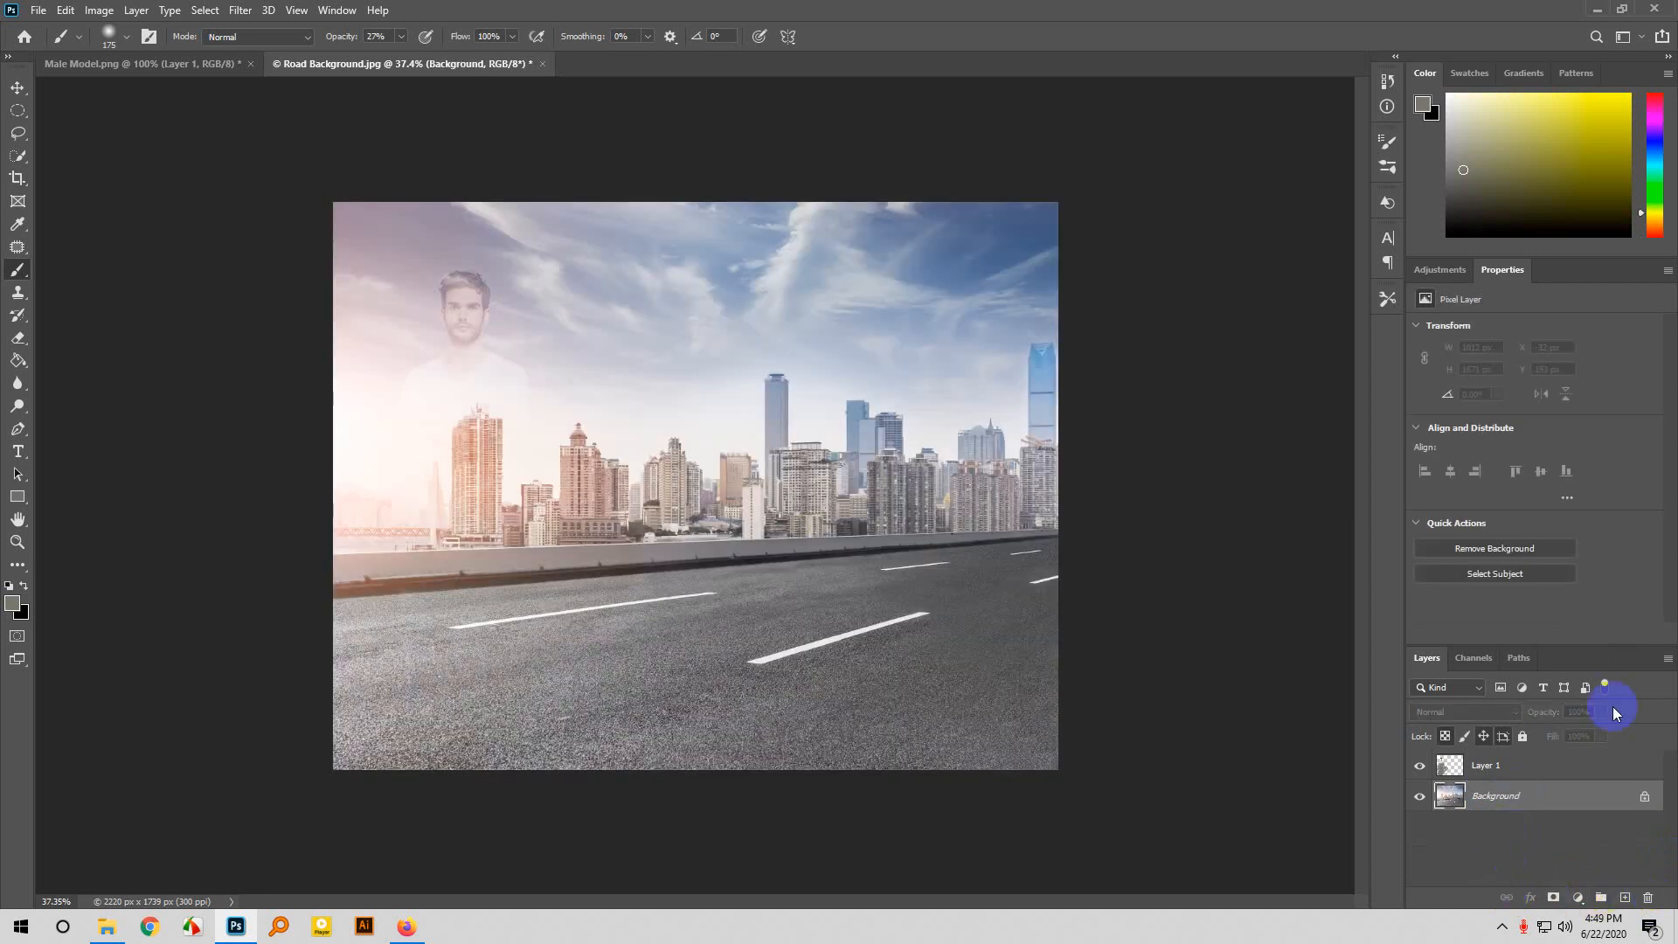
pyautogui.click(1464, 768)
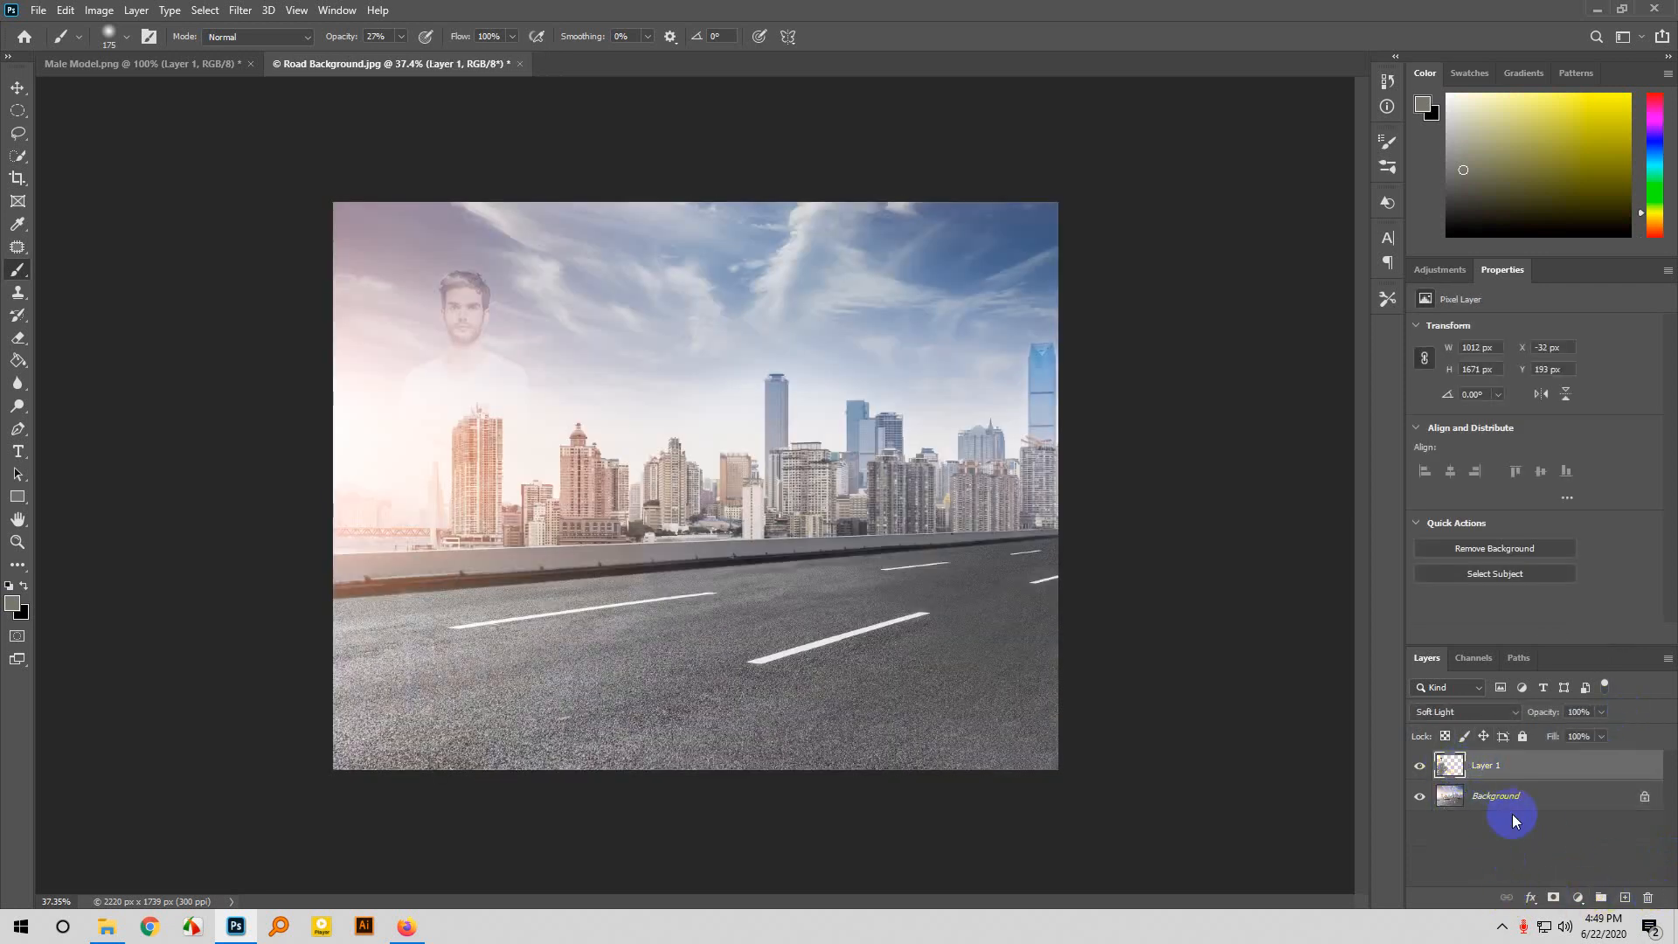
pyautogui.click(1649, 899)
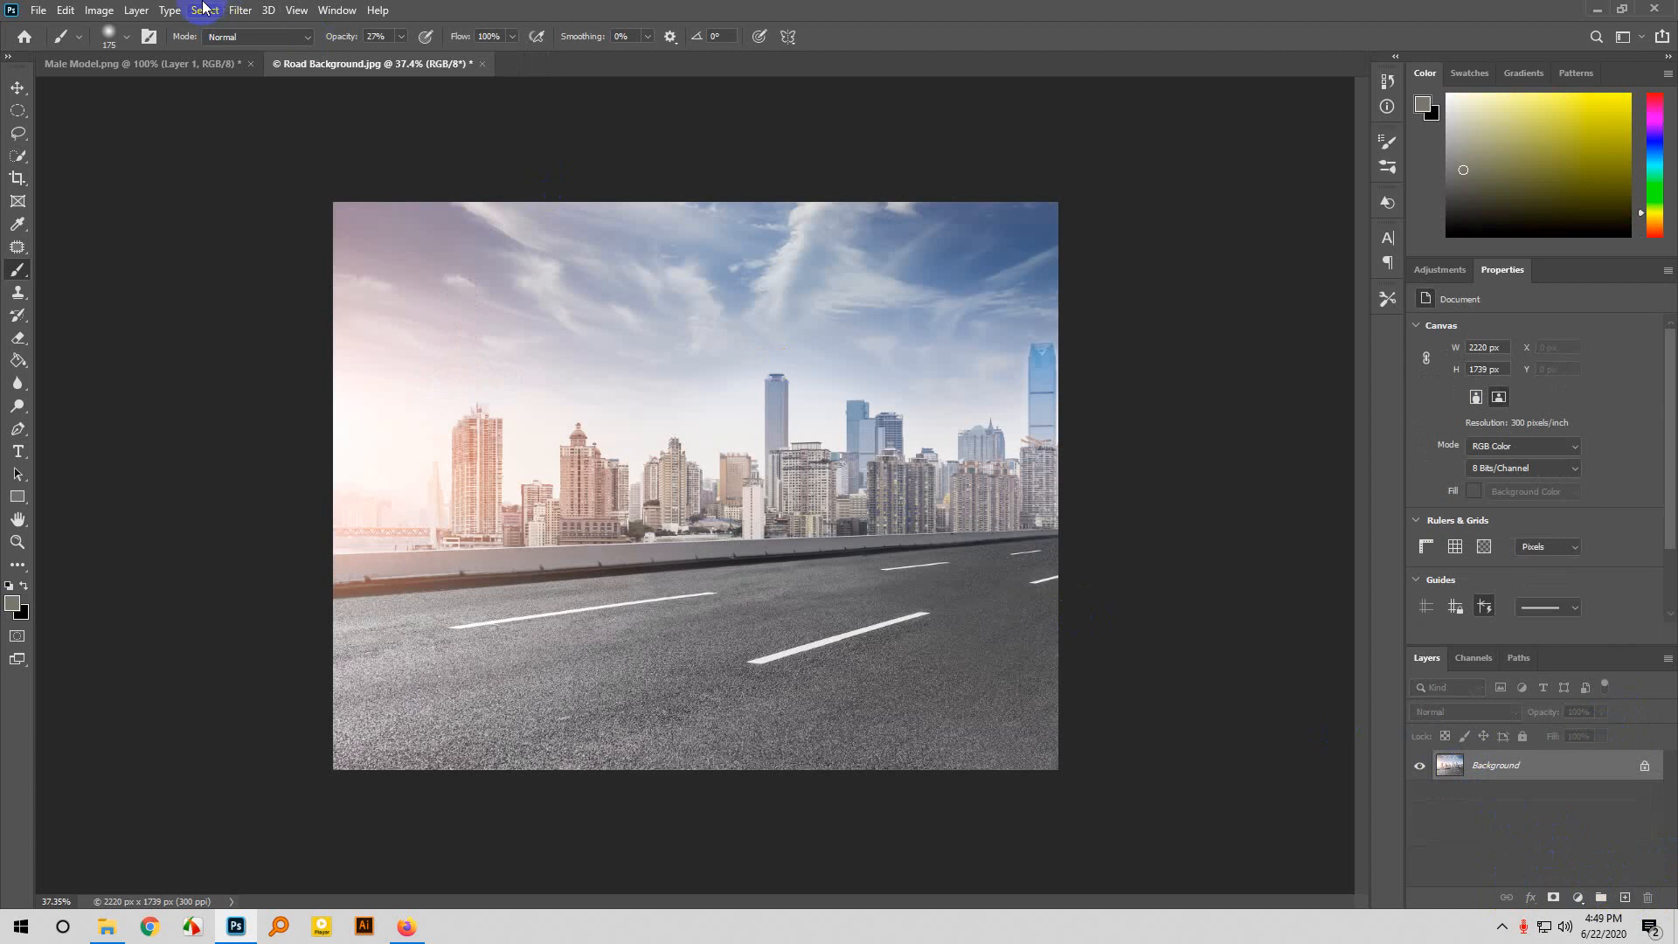
# Copy the male model from Male Model.png into Road Background.jpg, placing him on the road.
pyautogui.click(199, 64)
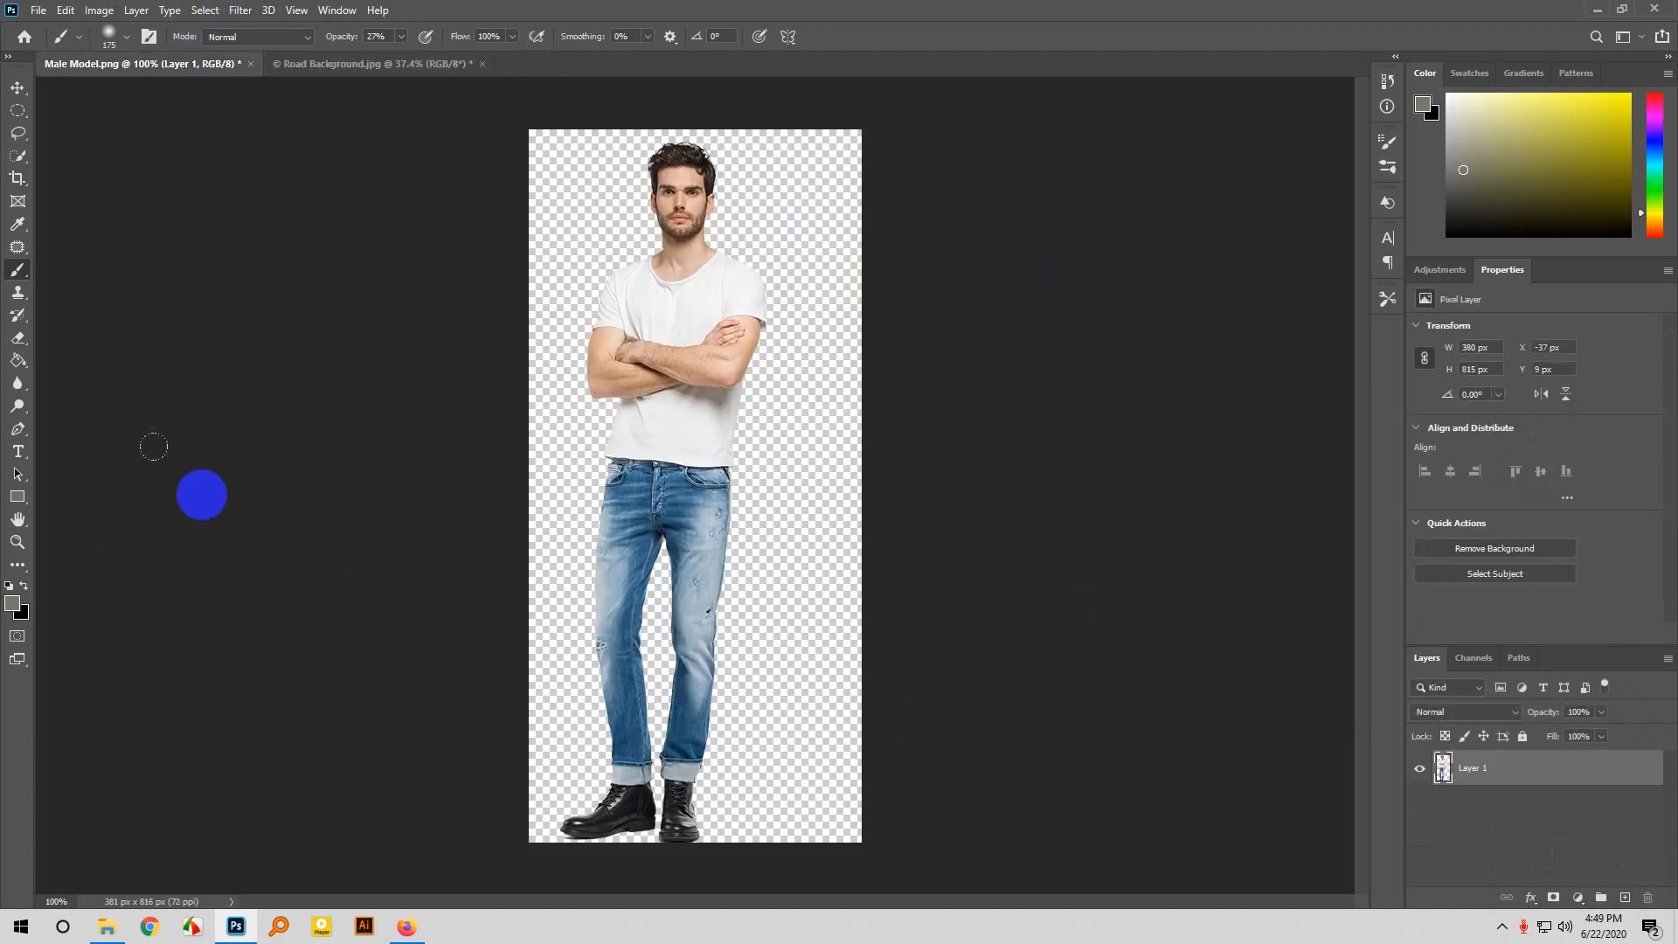
pyautogui.click(18, 88)
pyautogui.moveTo(723, 506); pyautogui.dragTo(572, 617)
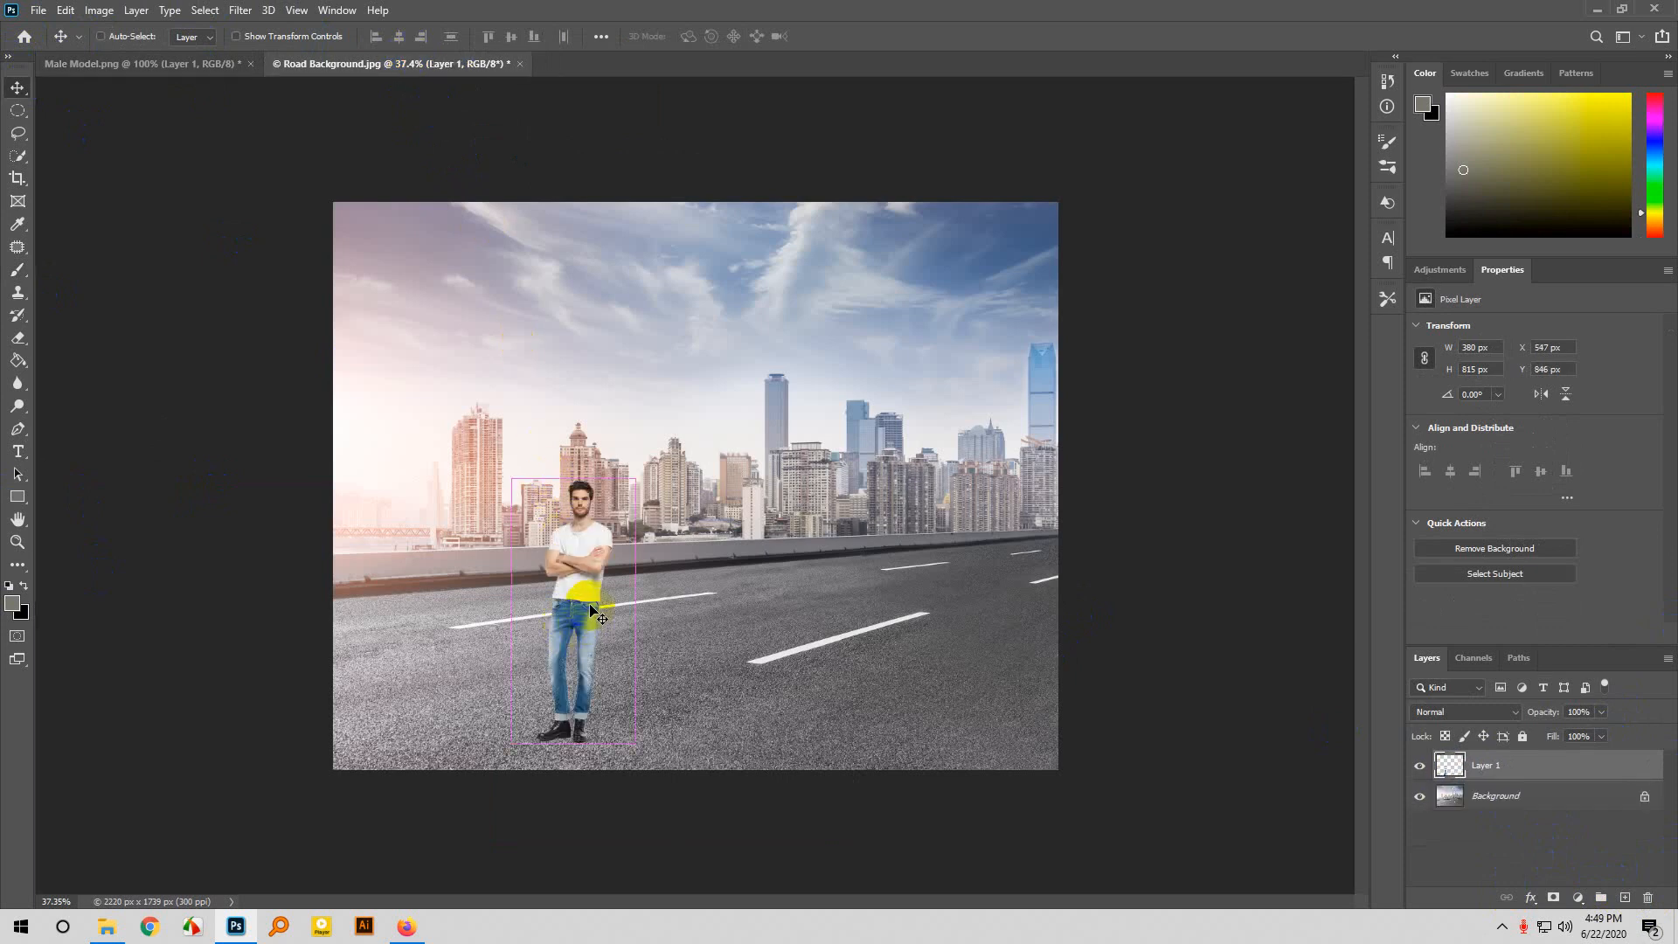
# Scale the model proportionally to about 207% and position him at the left edge of the road scene, feet reaching the lower image border.
pyautogui.hotkey('ctrl', 't')
pyautogui.moveTo(636, 478); pyautogui.dragTo(737, 257)
pyautogui.moveTo(643, 444); pyautogui.dragTo(450, 491)
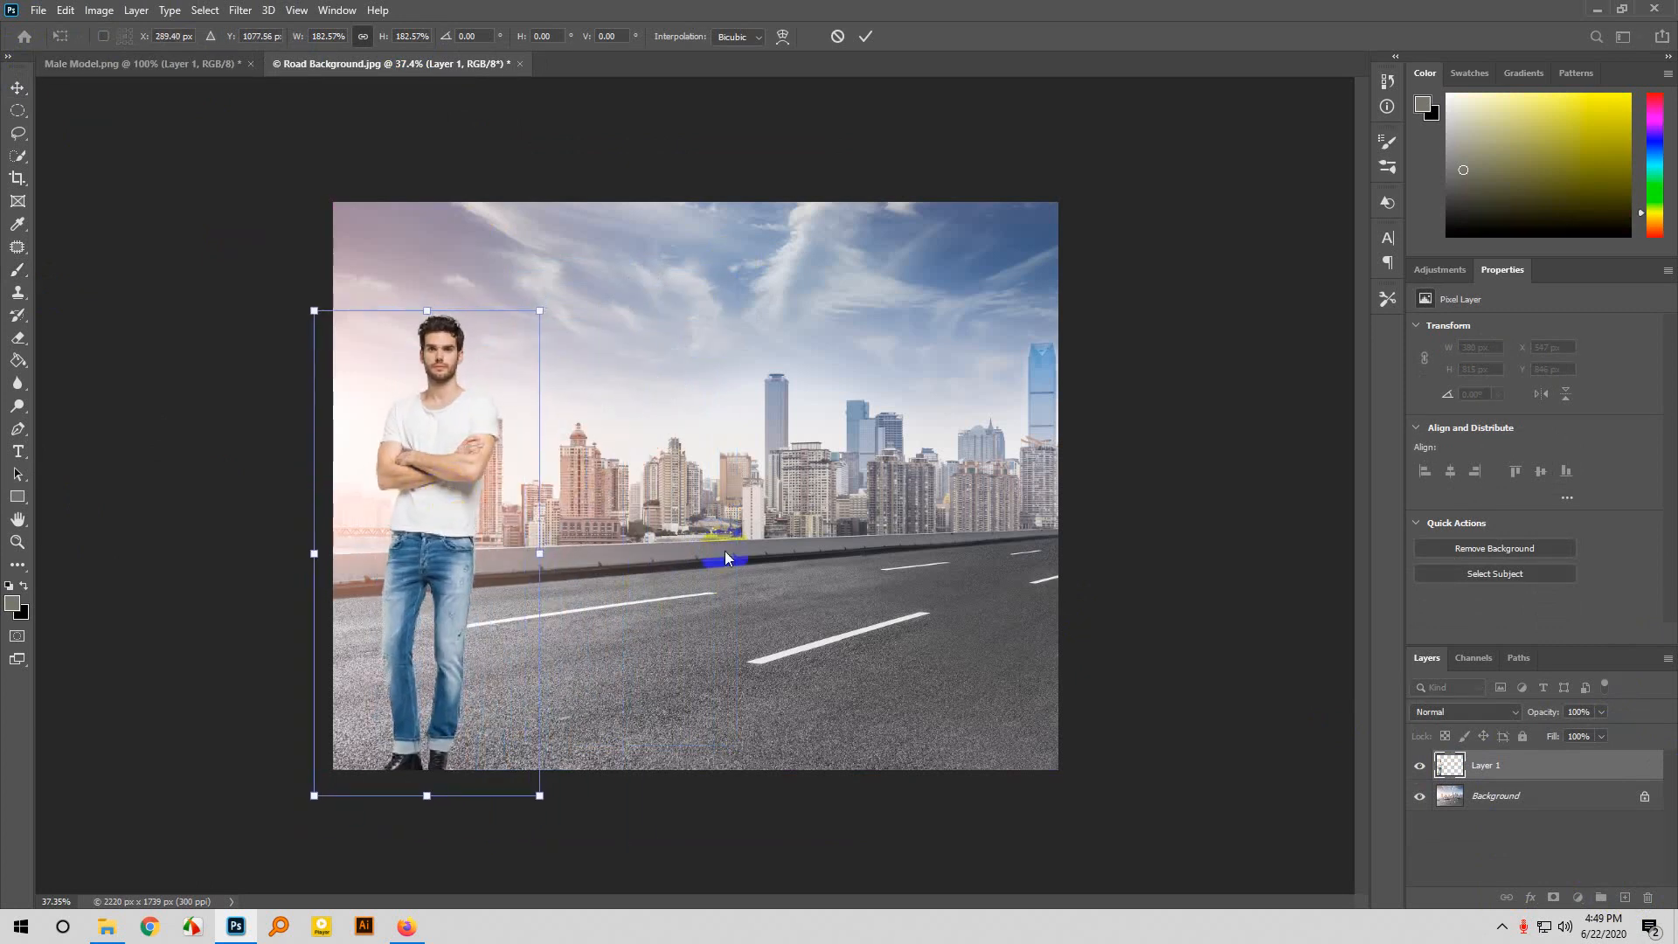
pyautogui.moveTo(529, 326); pyautogui.dragTo(566, 244)
pyautogui.moveTo(494, 441); pyautogui.dragTo(491, 444)
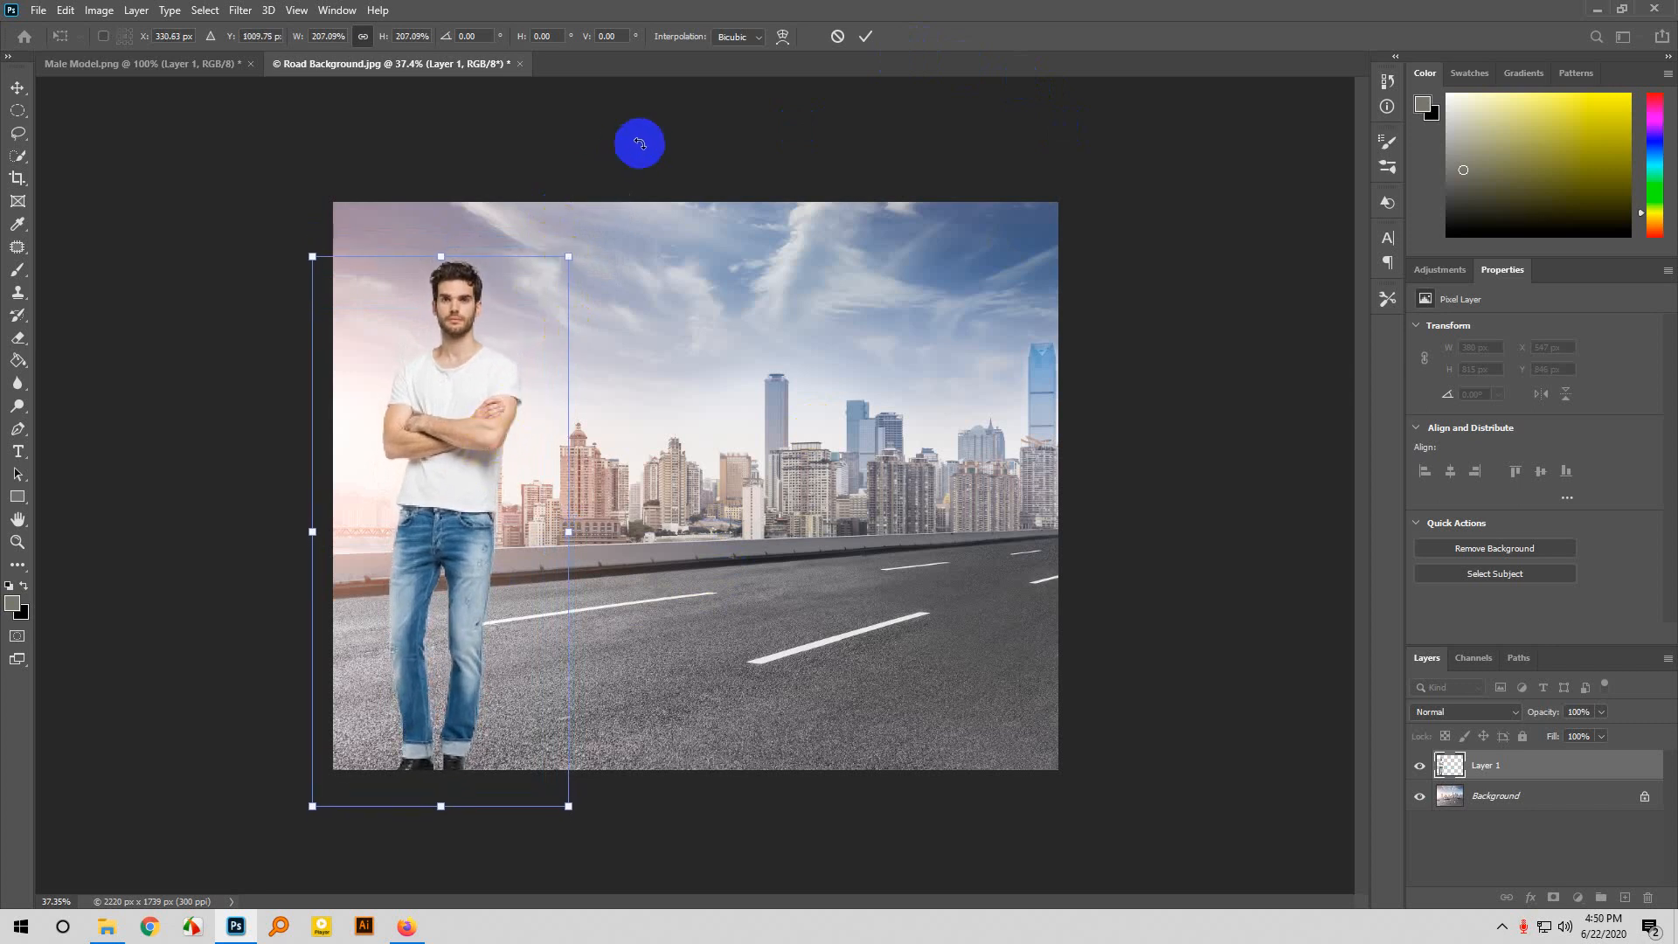
pyautogui.click(865, 36)
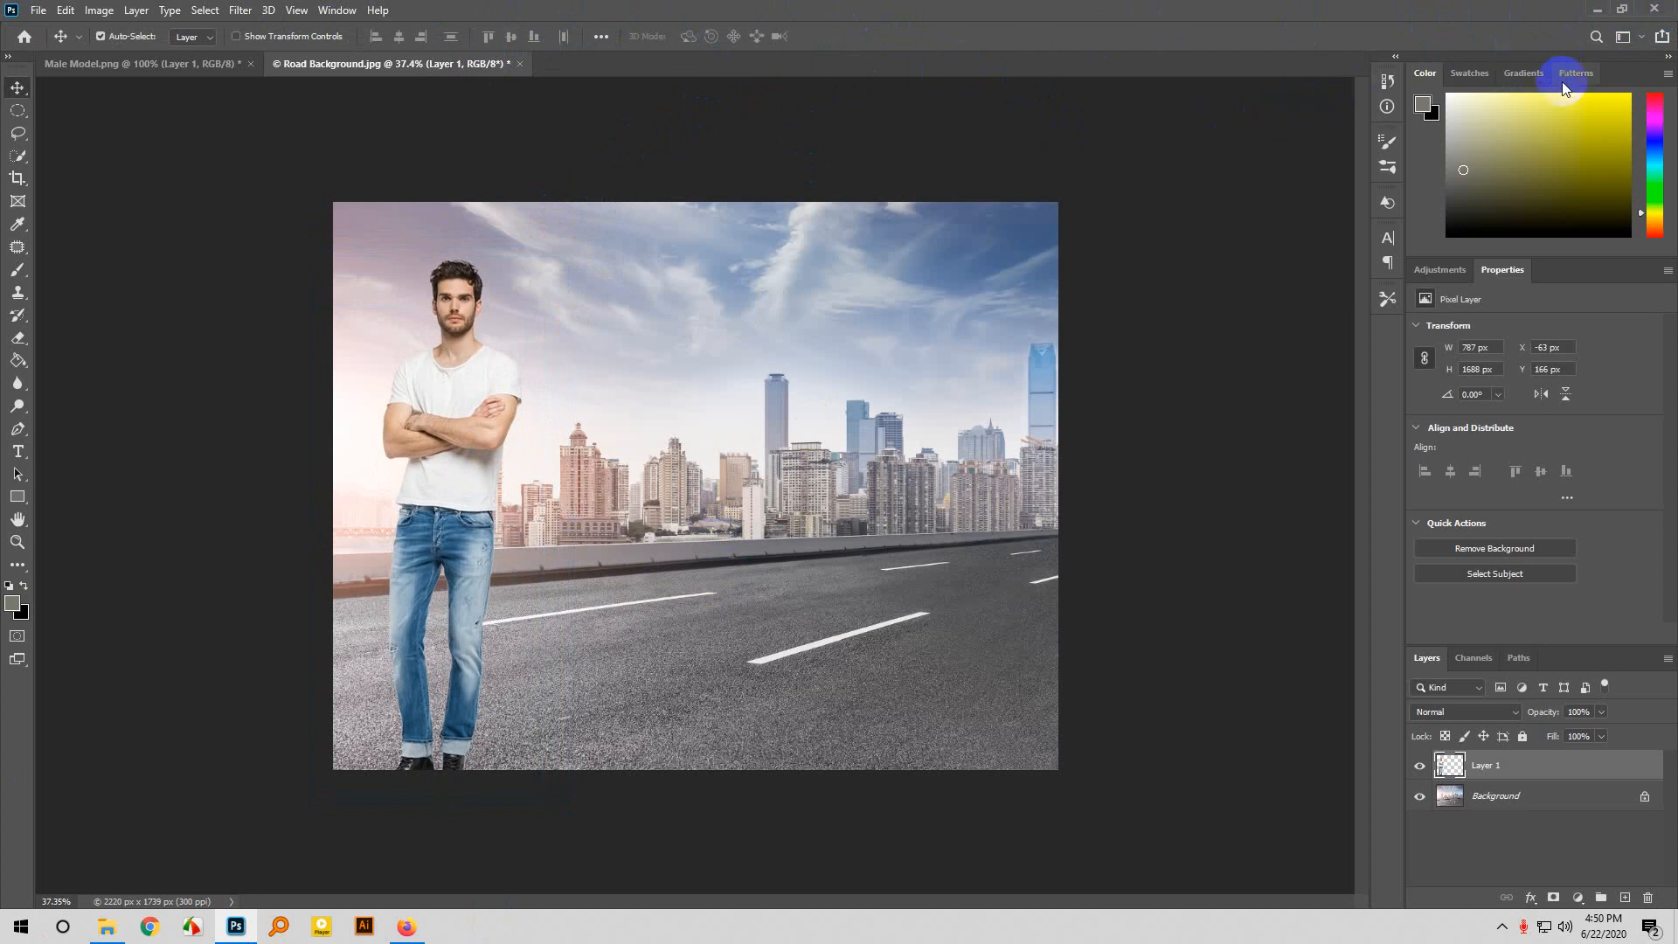
pyautogui.click(1647, 39)
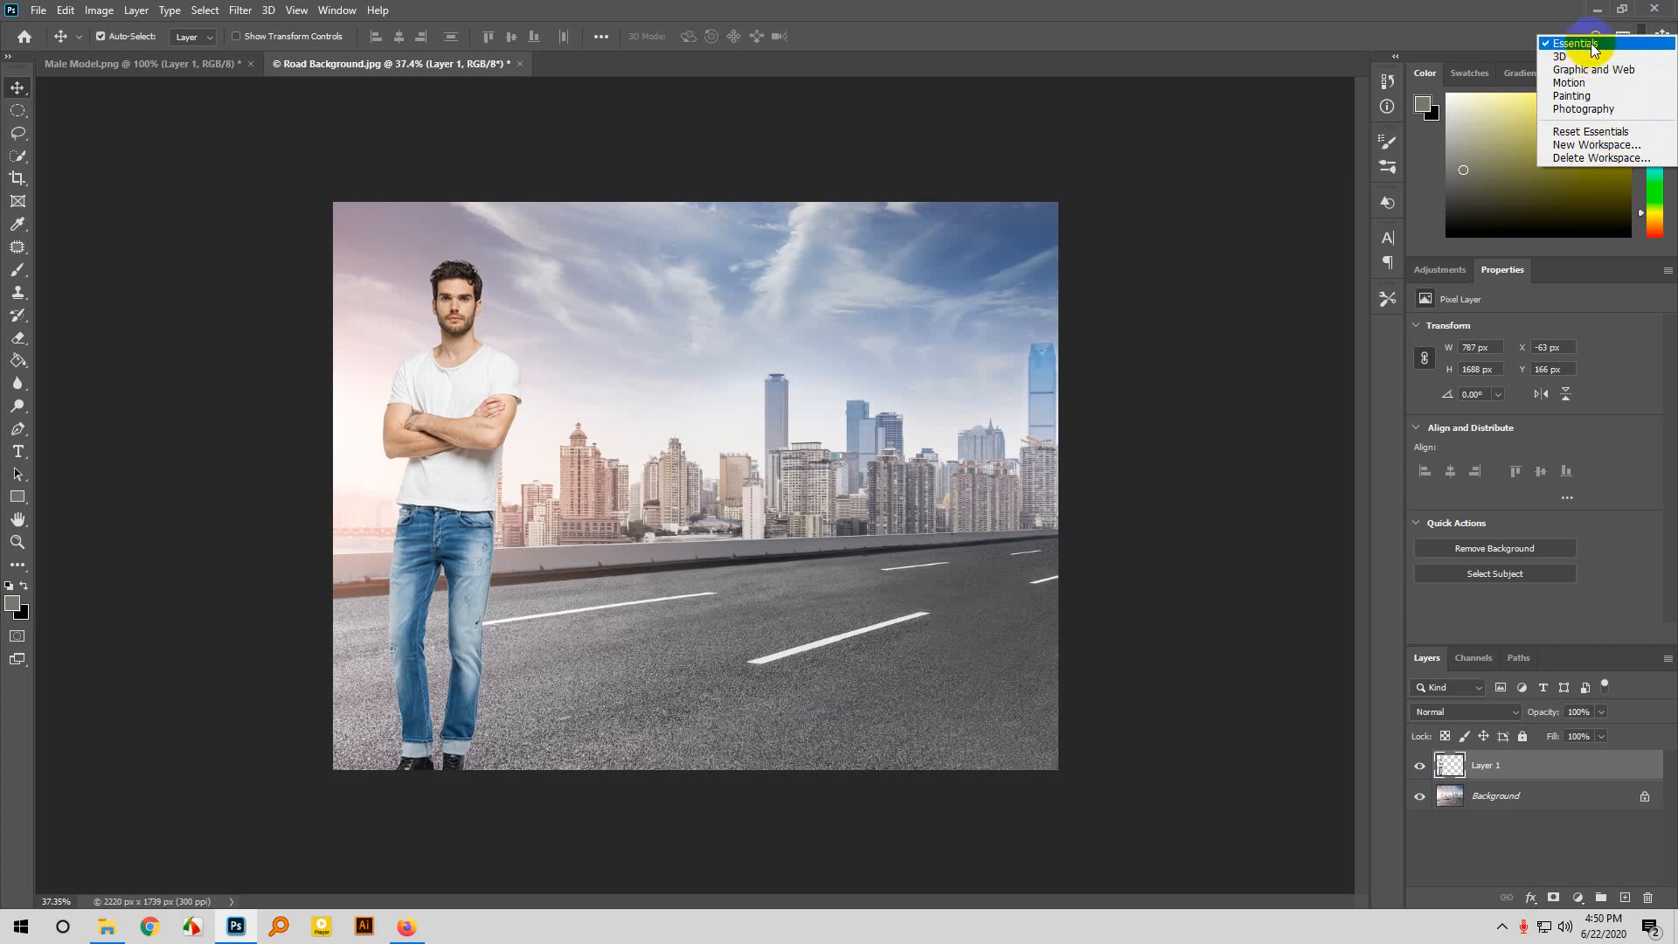
pyautogui.click(1266, 370)
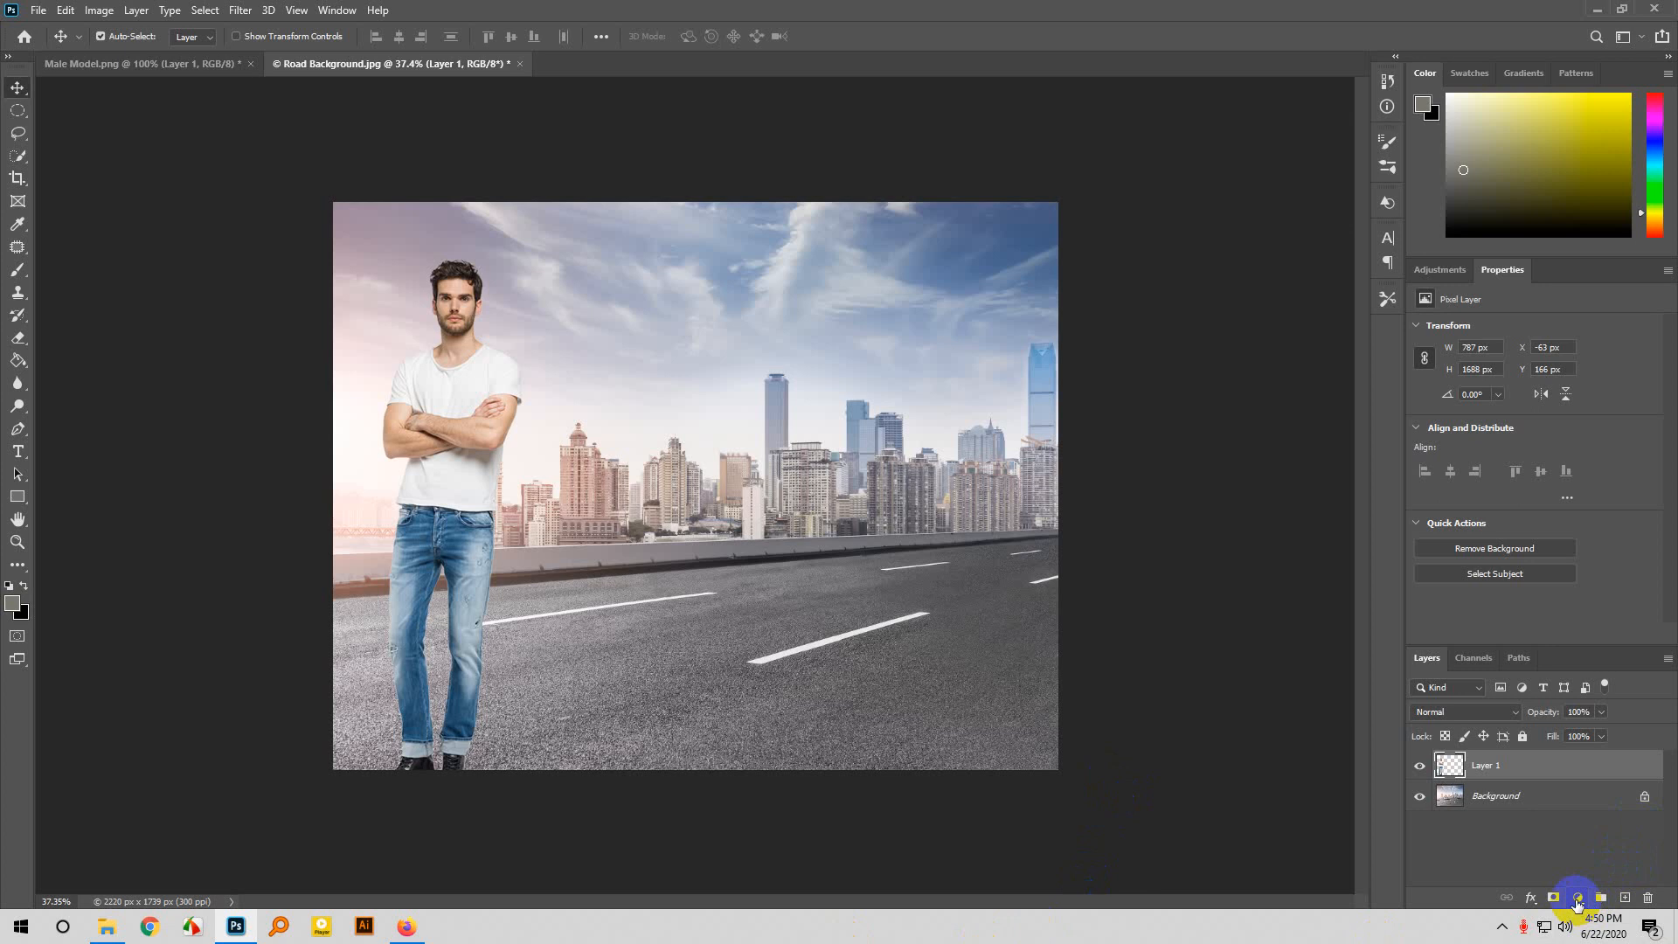
pyautogui.click(407, 928)
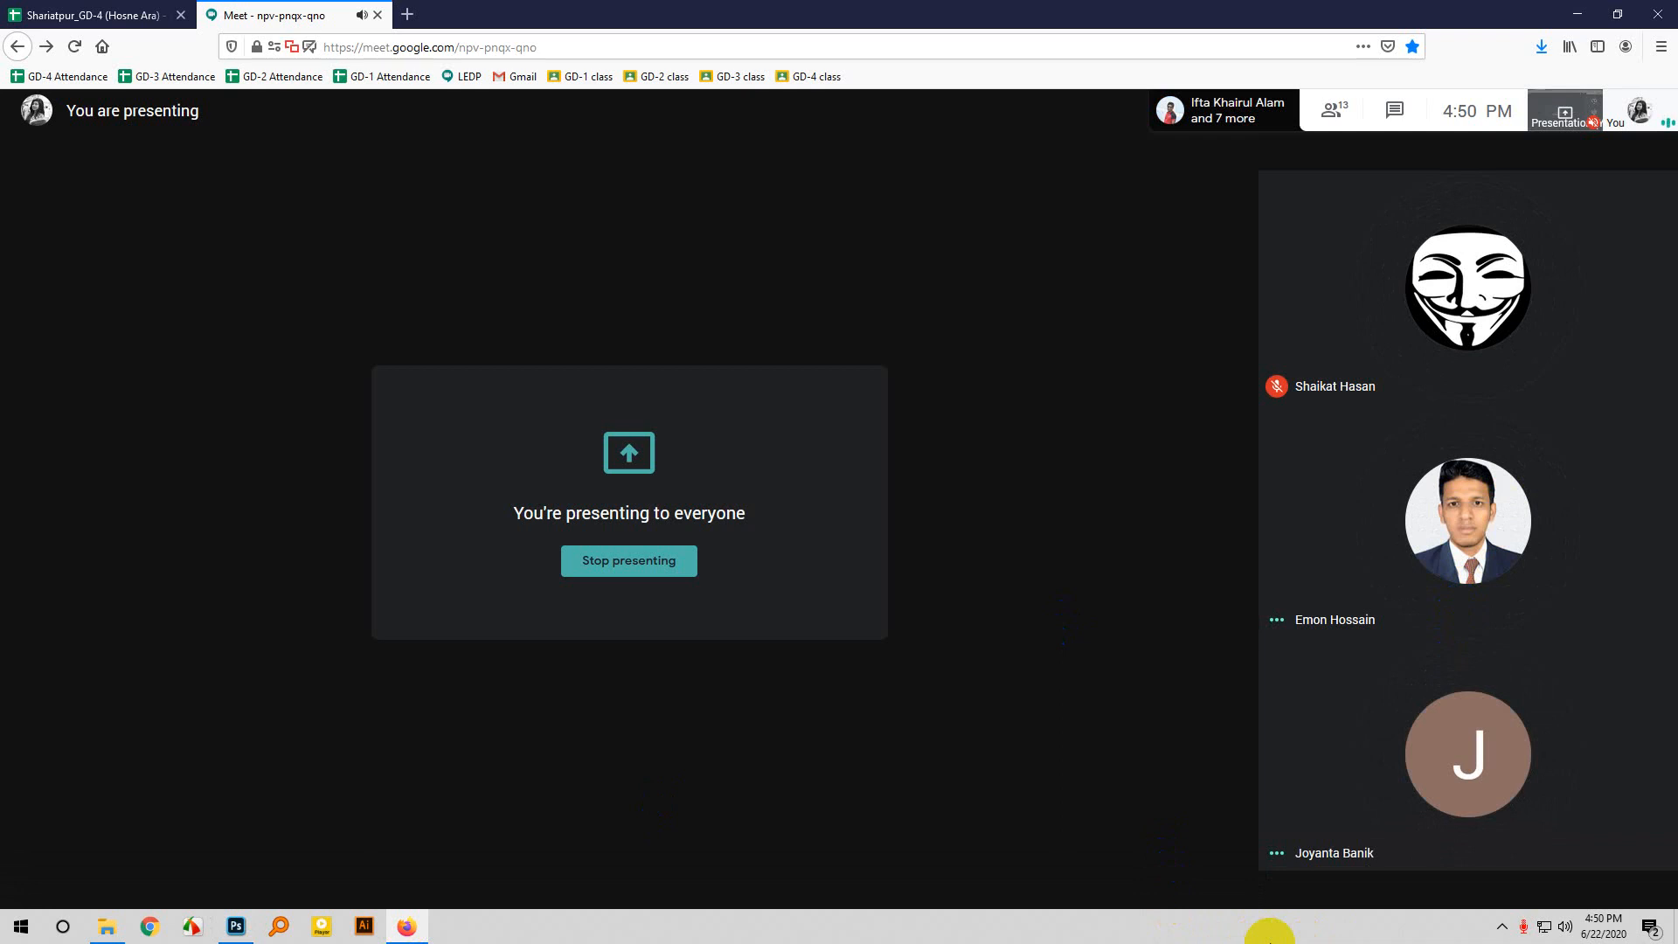
pyautogui.click(237, 929)
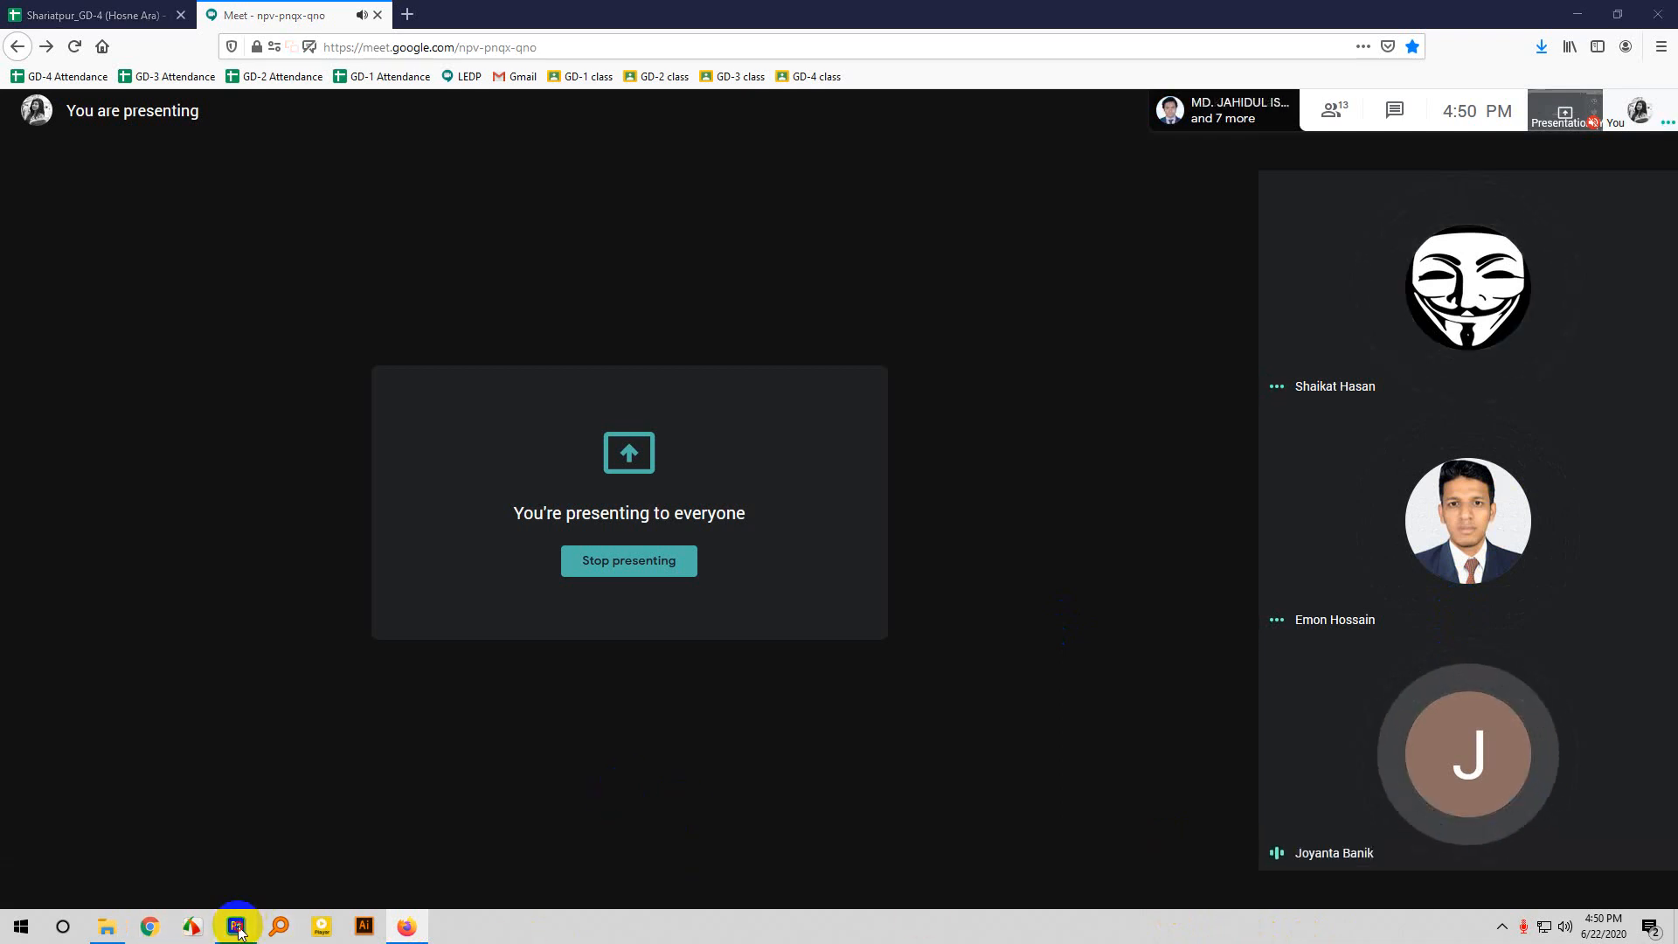
pyautogui.rightClick(238, 928)
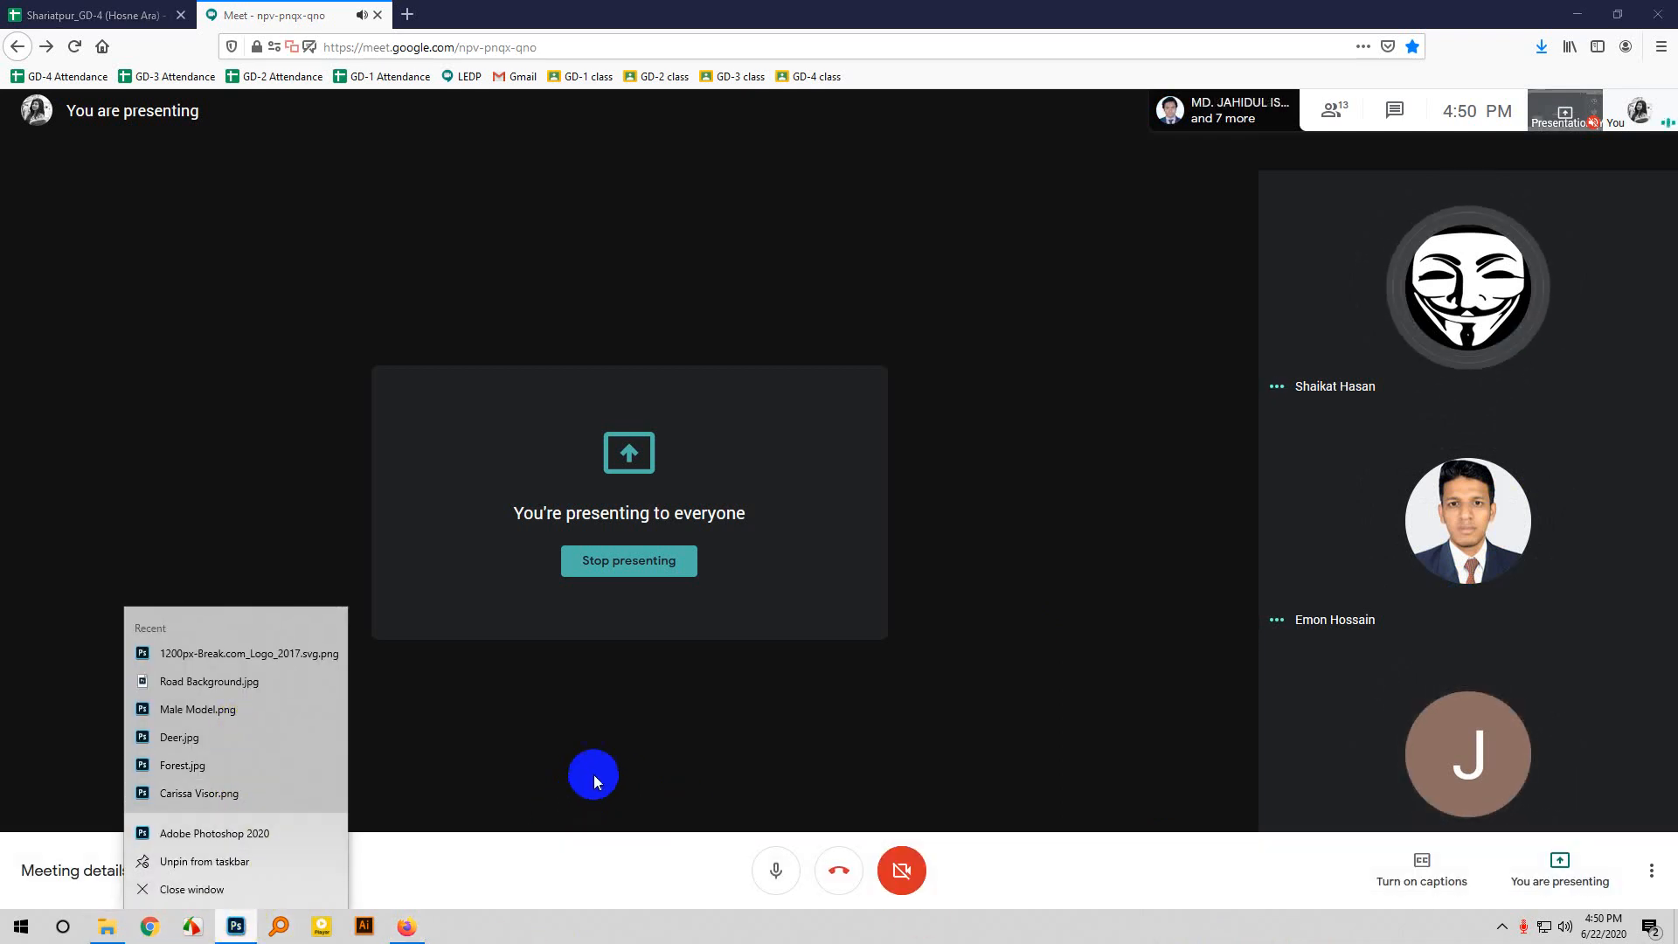
pyautogui.click(594, 775)
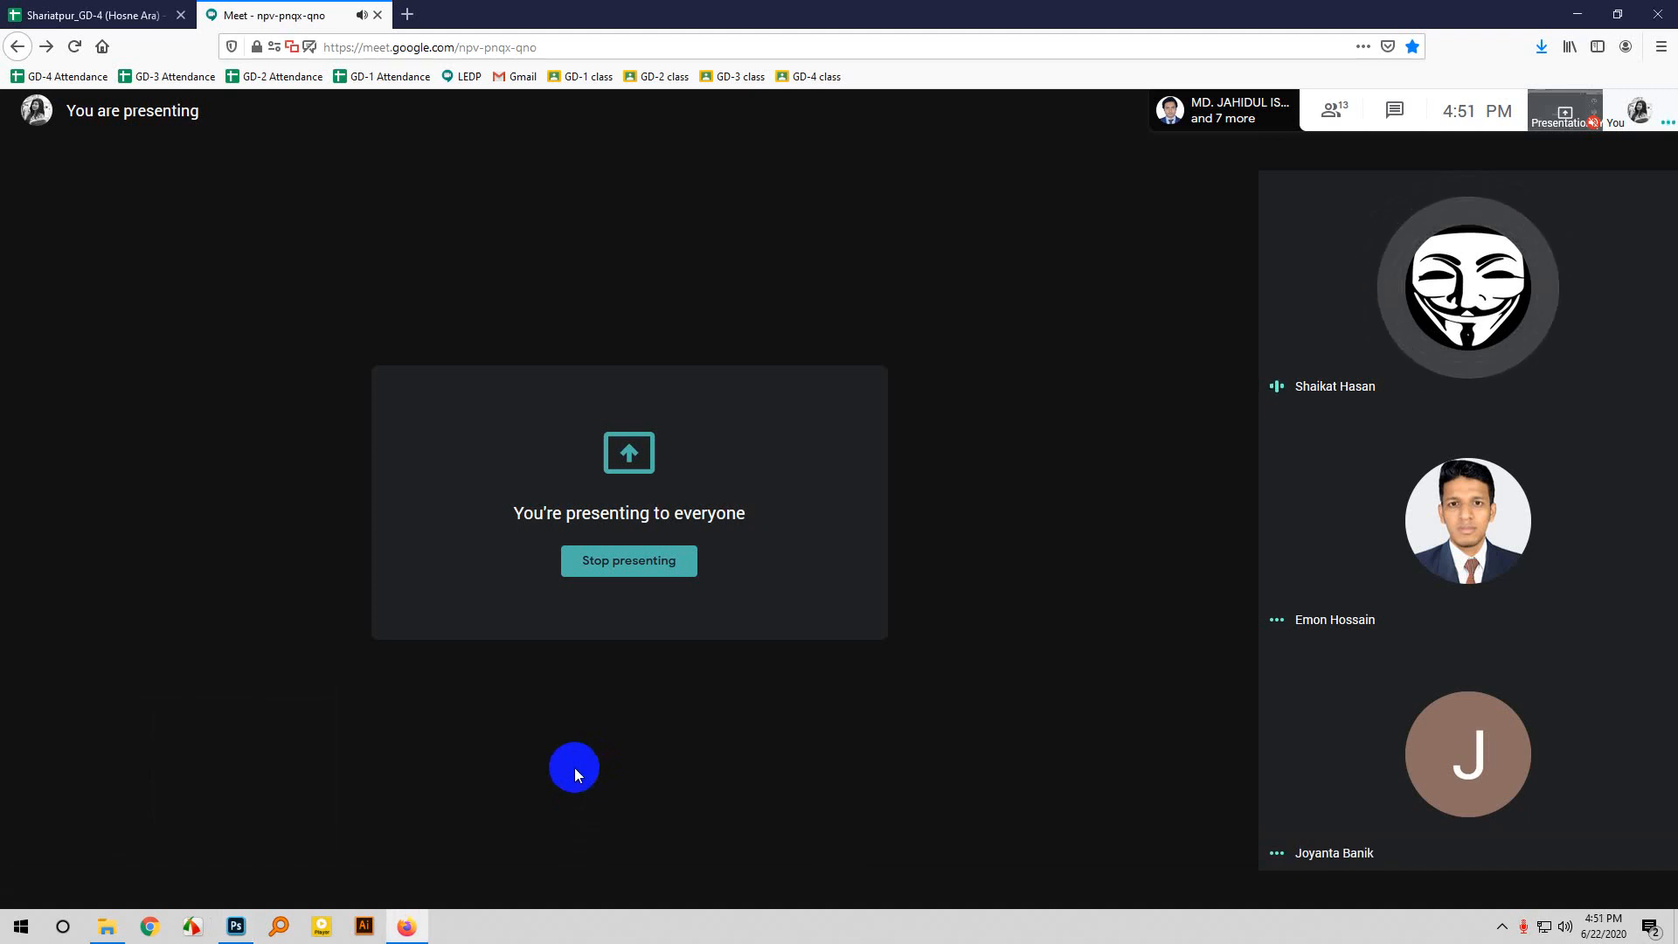
pyautogui.moveTo(236, 932)
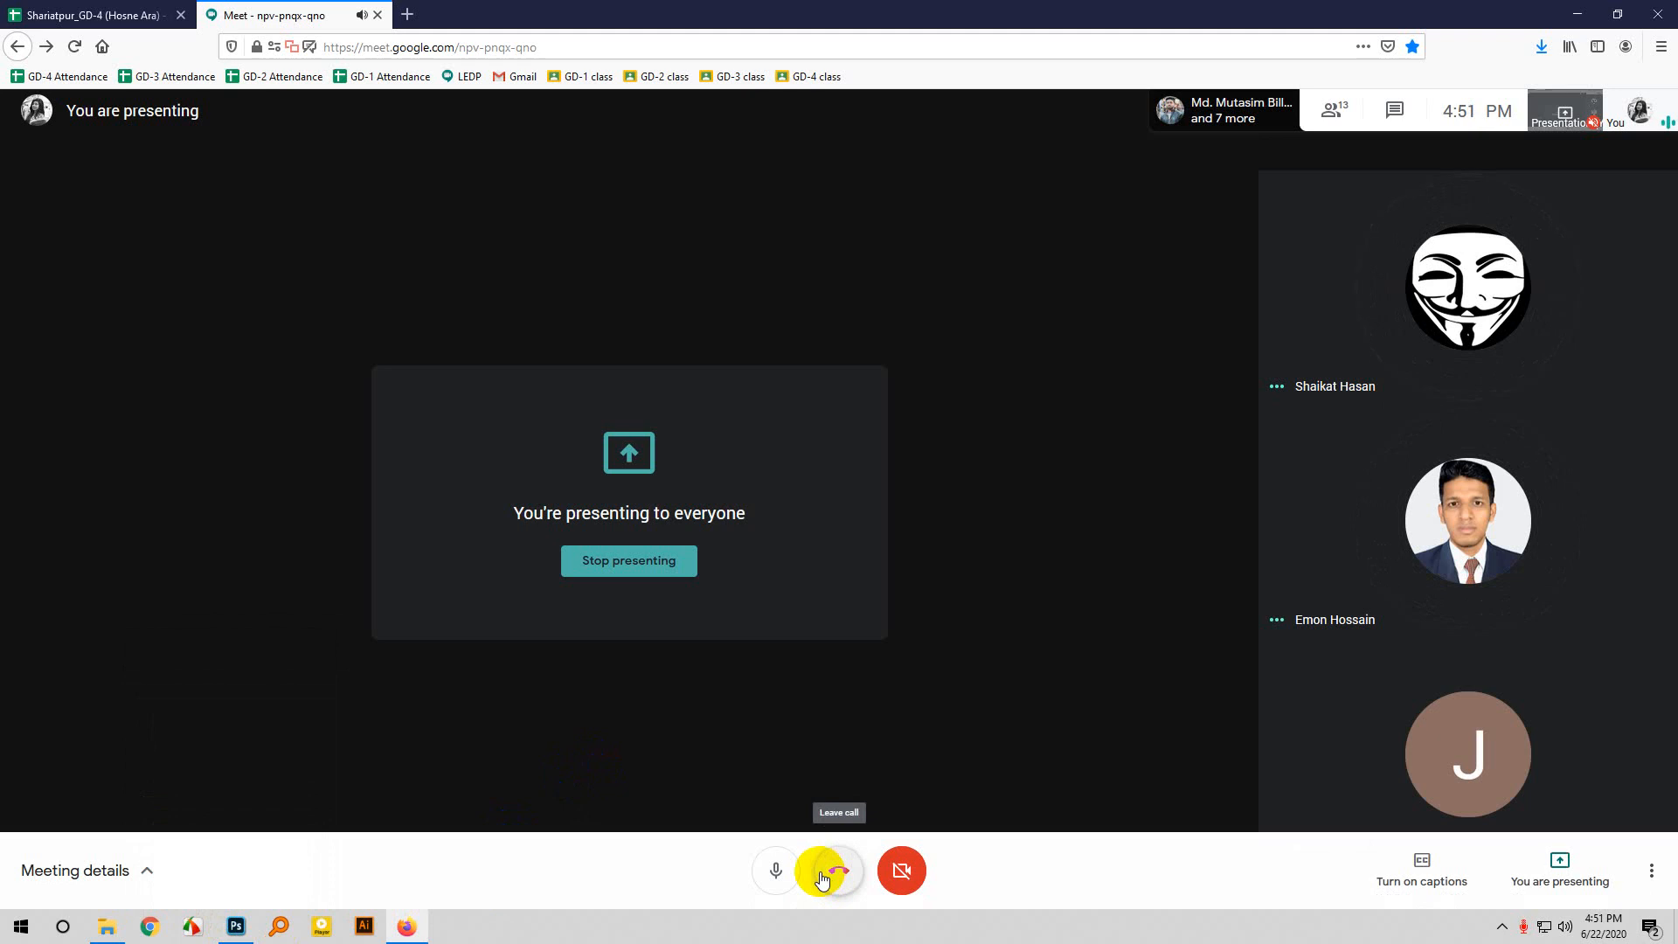
pyautogui.click(238, 929)
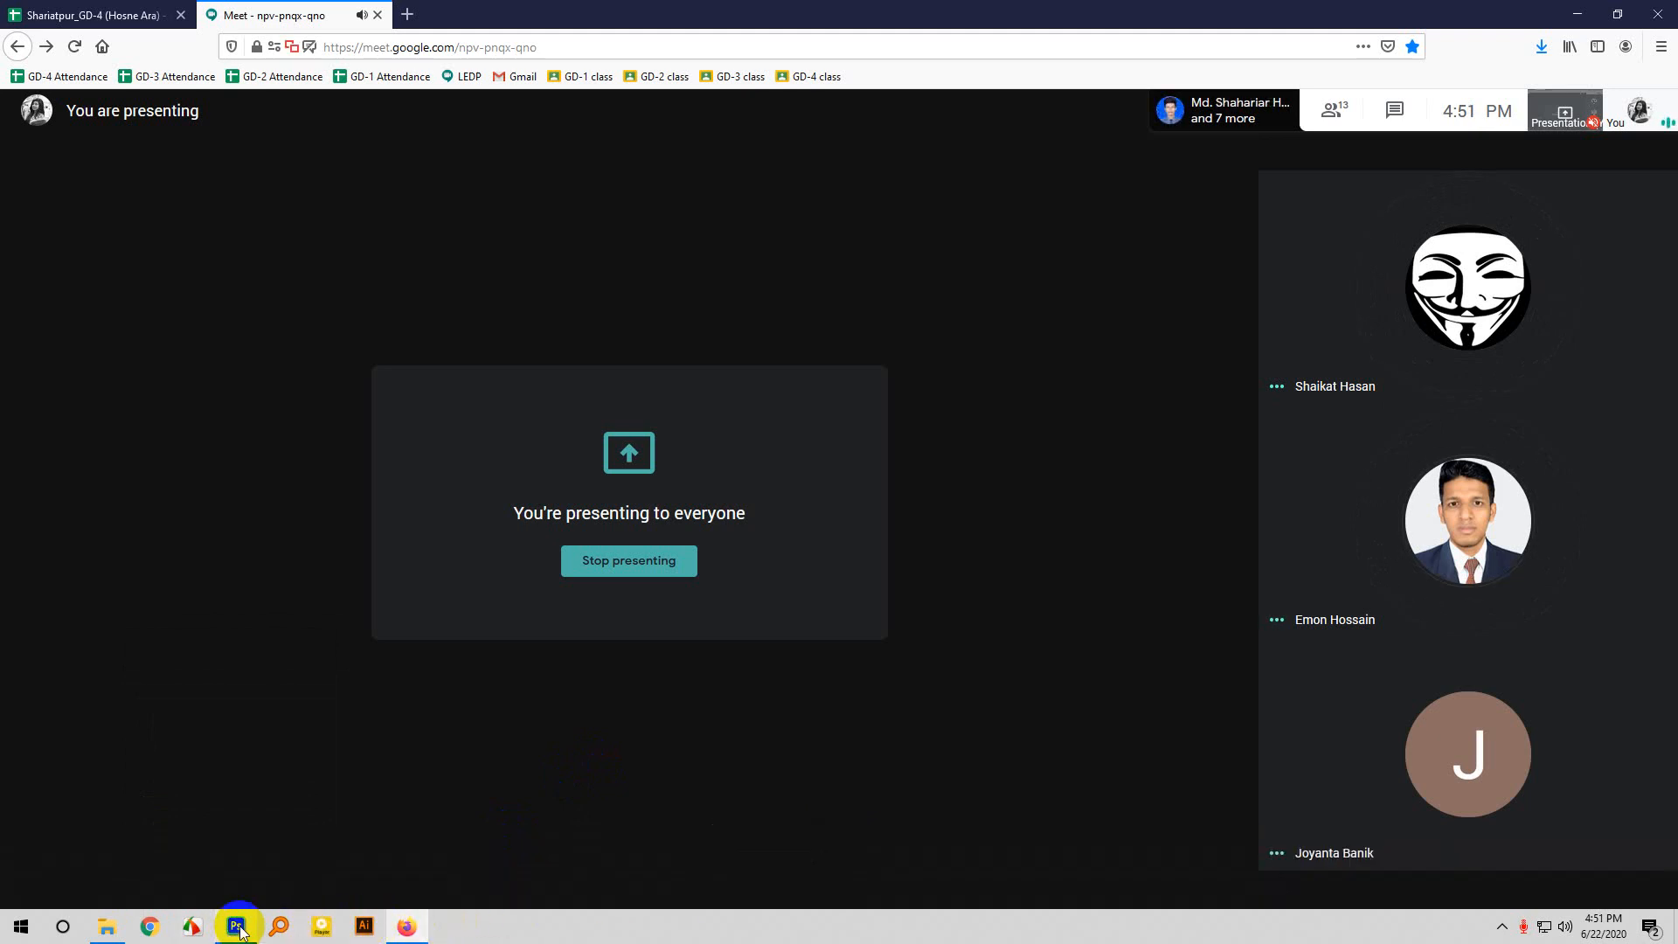
pyautogui.click(229, 853)
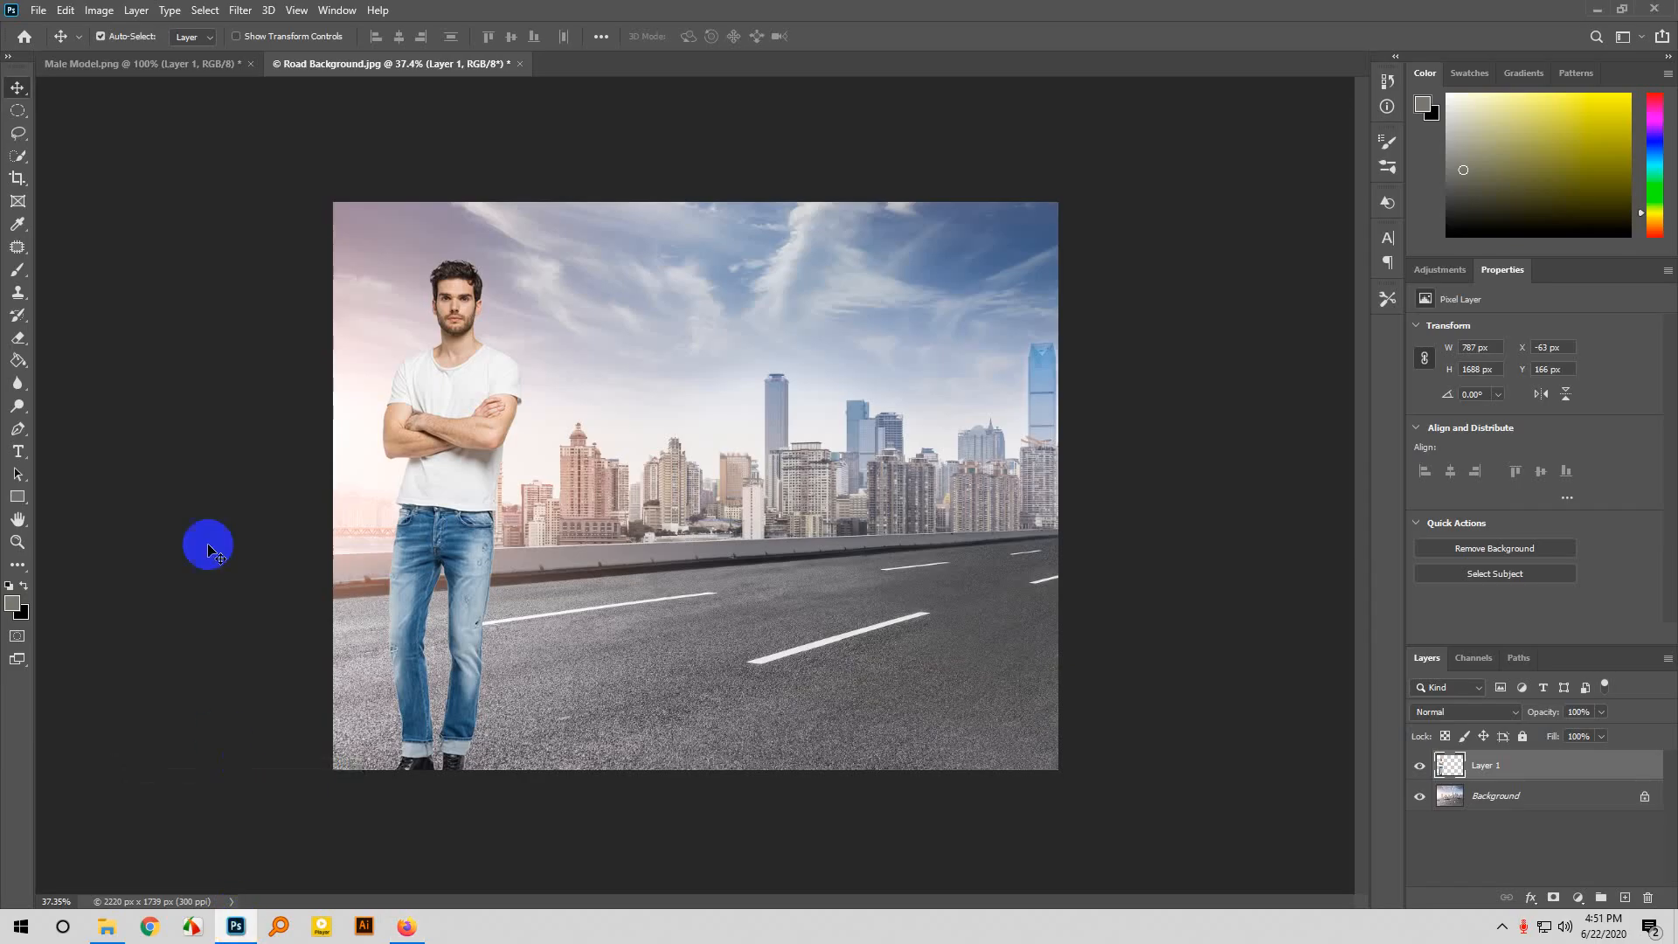
pyautogui.click(333, 11)
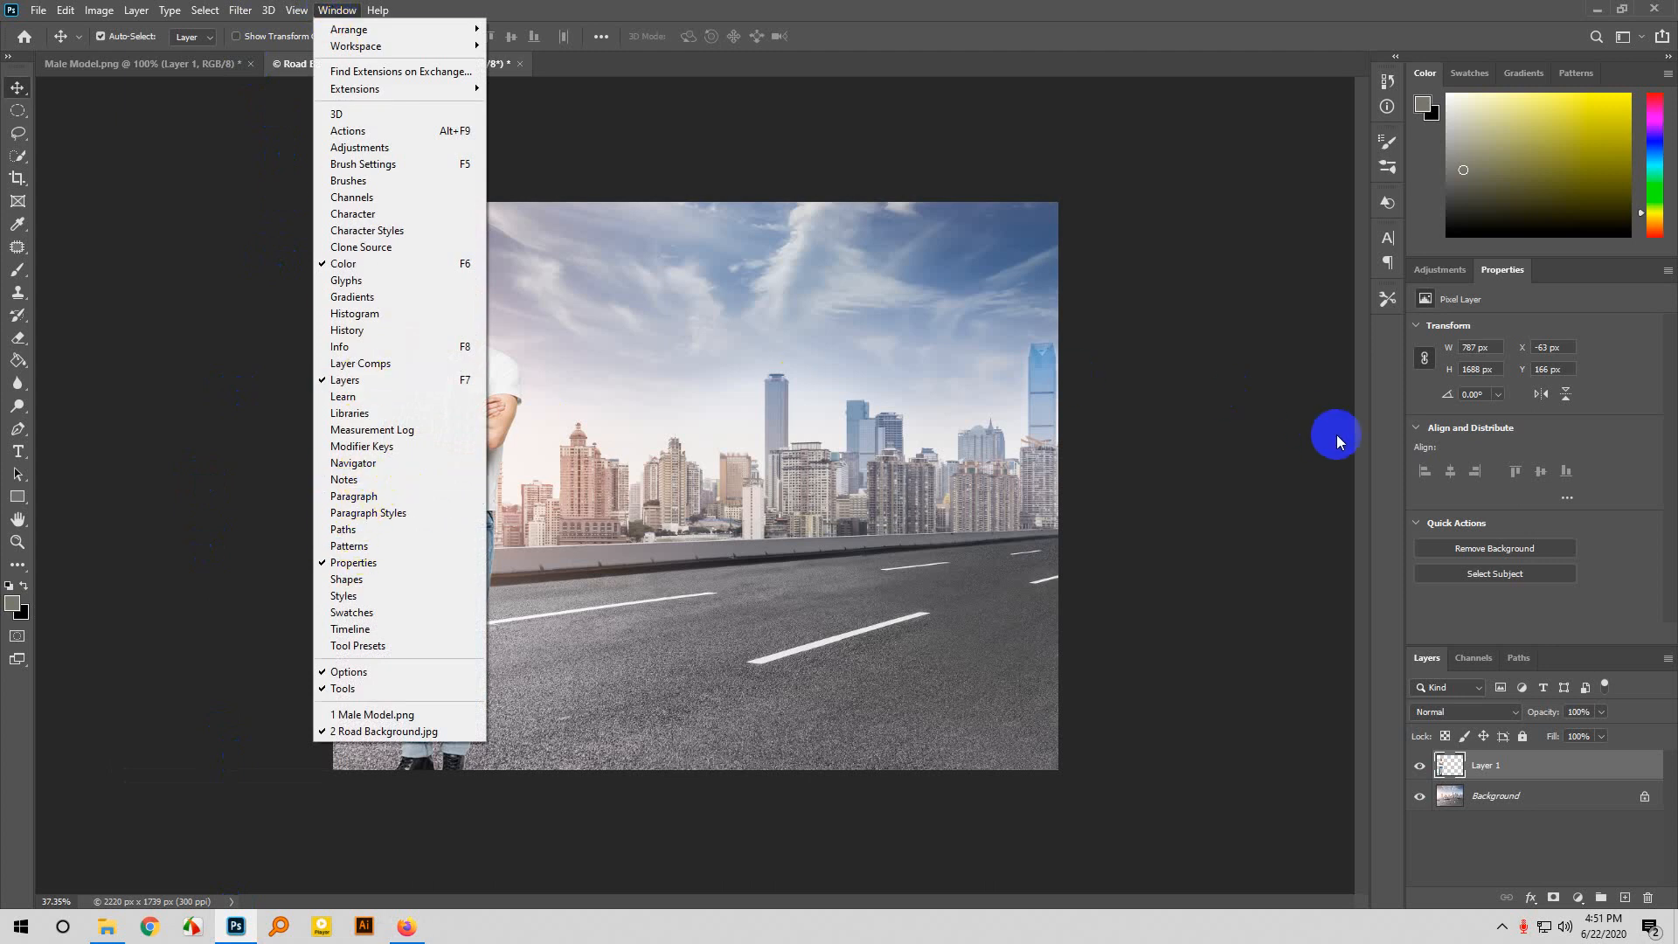
pyautogui.click(1352, 346)
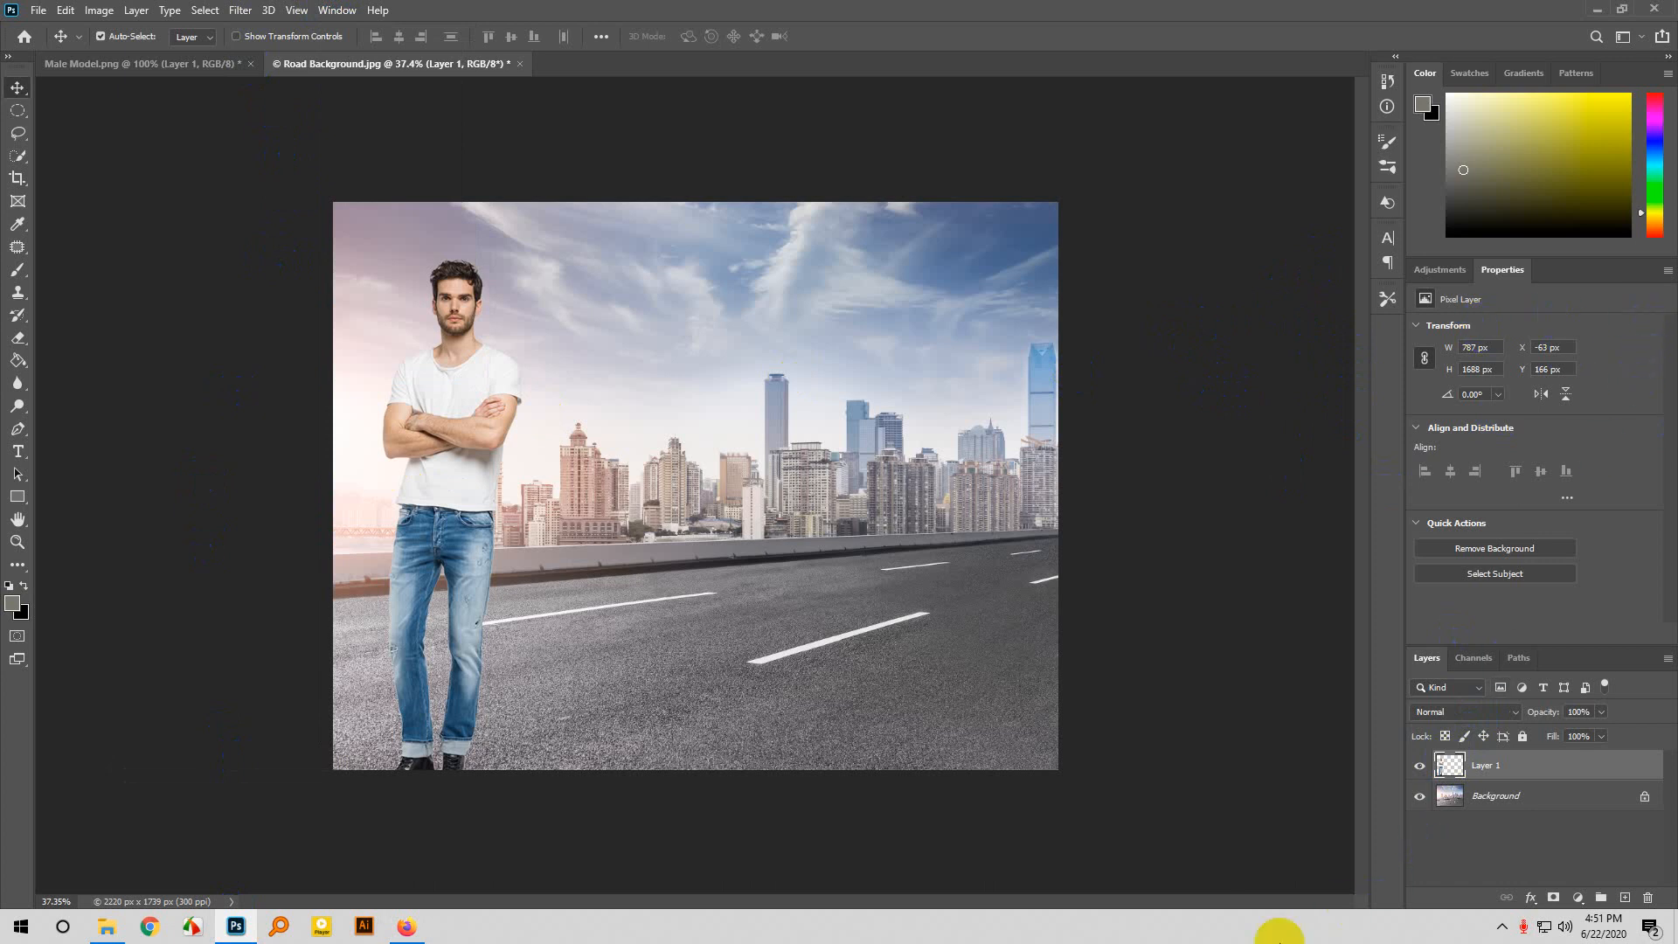
# Add a Posterize adjustment layer above Layer 1, set its levels to 2, and delete it.
pyautogui.click(1579, 898)
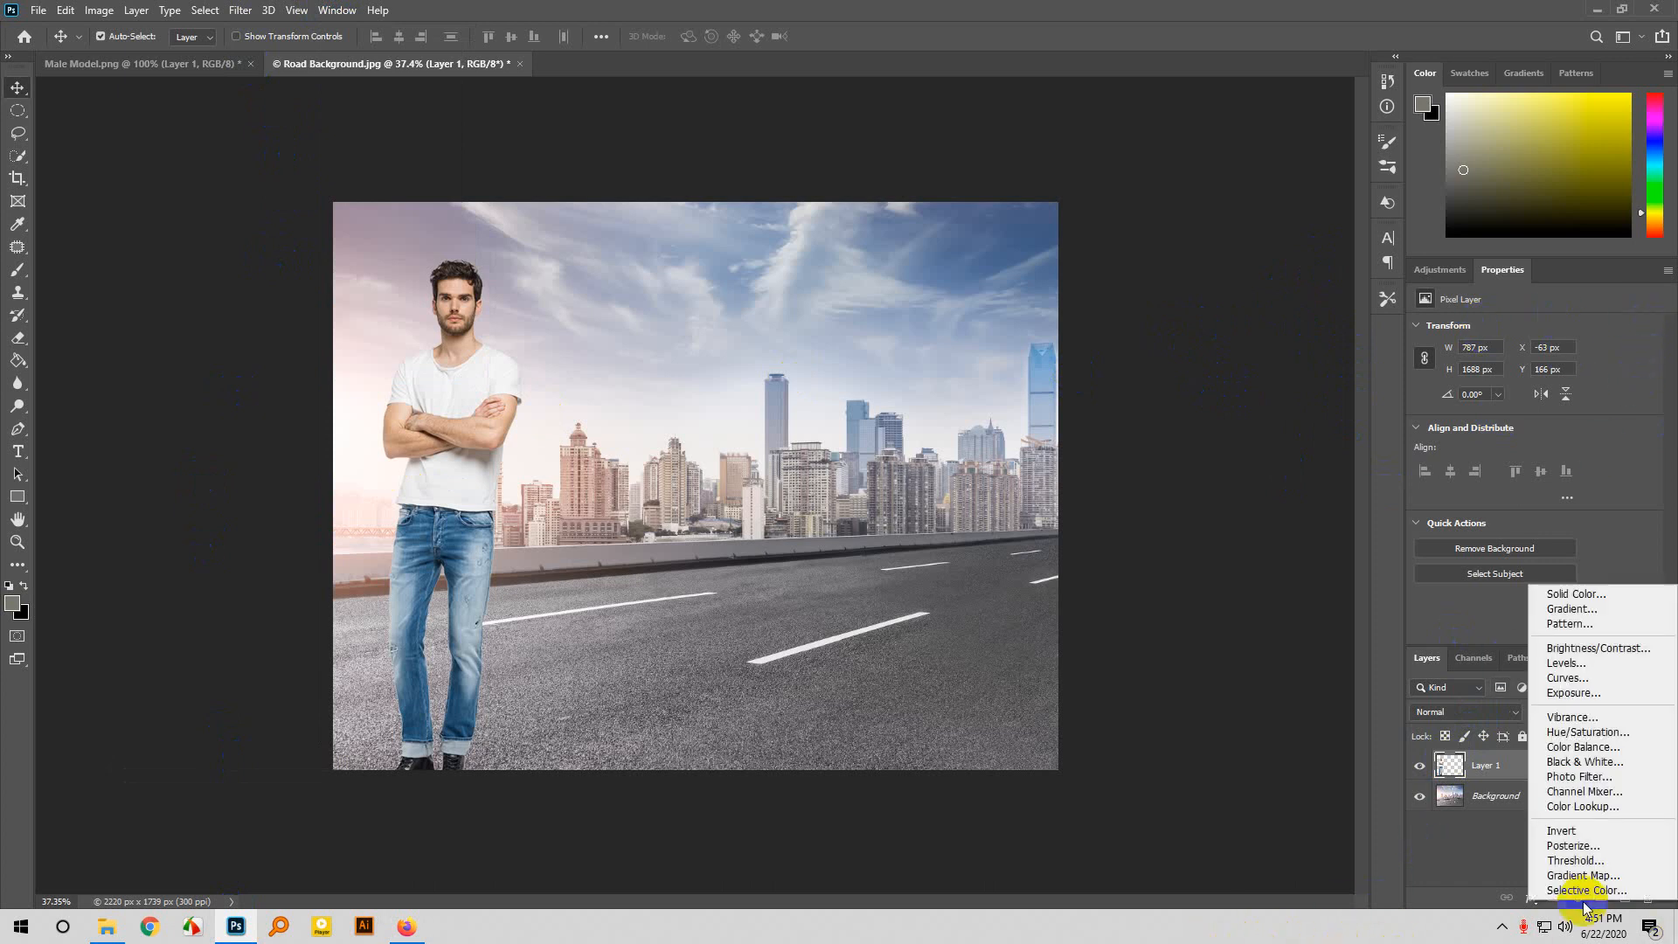
pyautogui.click(1572, 846)
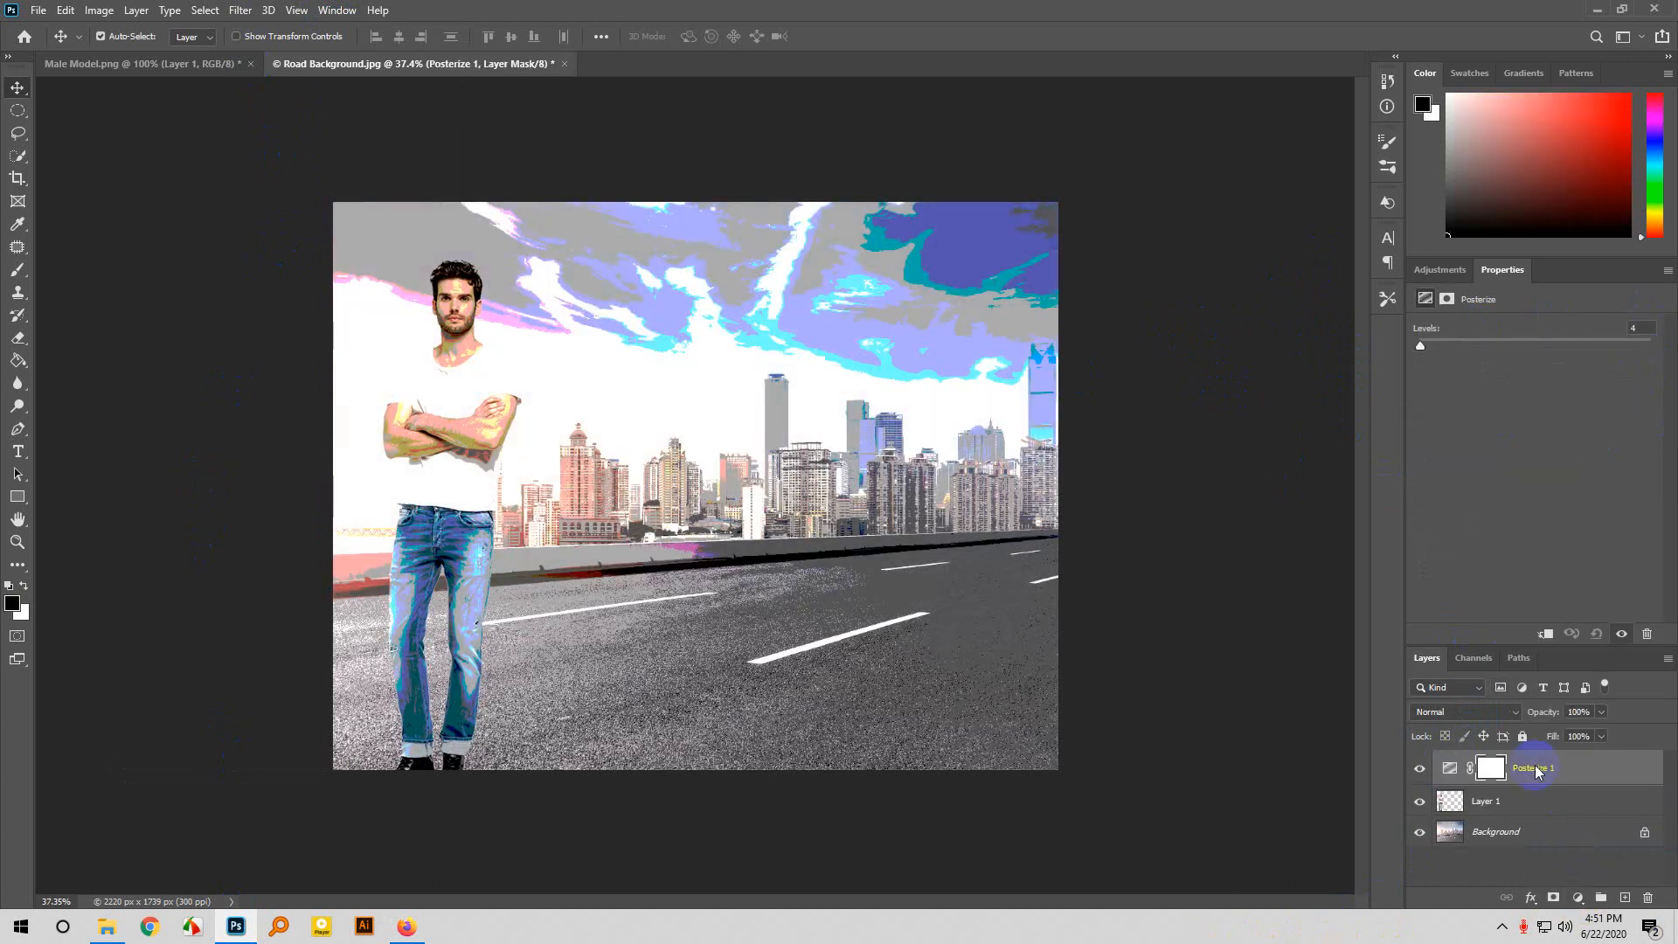
pyautogui.moveTo(1427, 365); pyautogui.dragTo(1482, 345)
pyautogui.moveTo(1346, 340); pyautogui.dragTo(1210, 726)
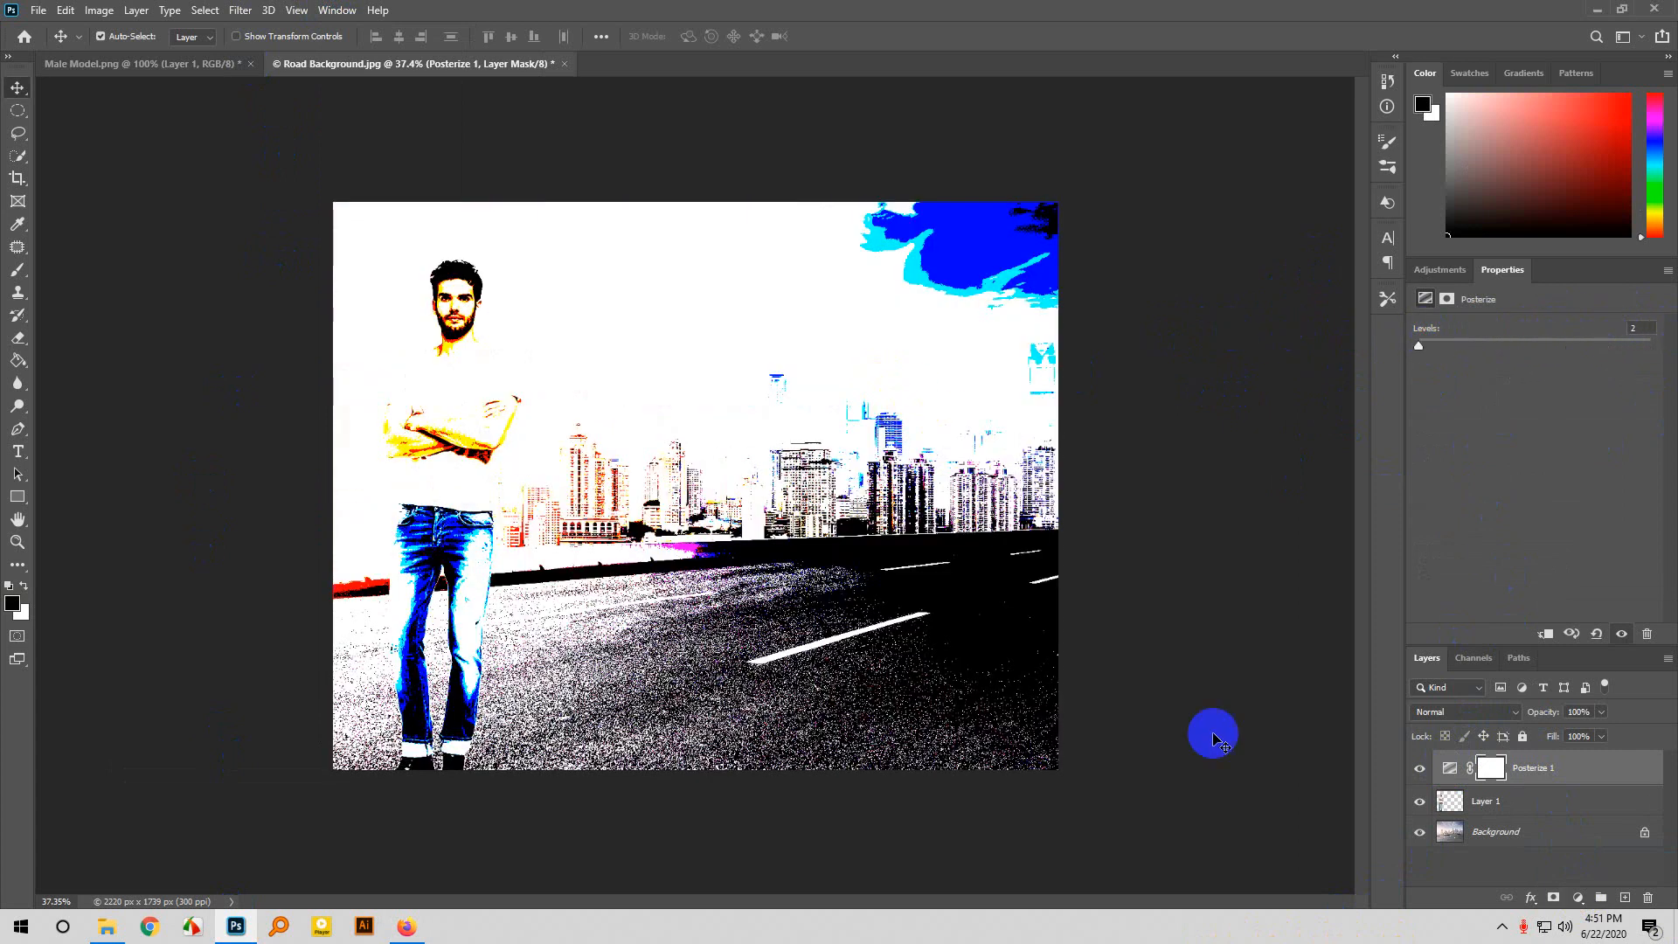
pyautogui.click(1647, 896)
pyautogui.moveTo(1530, 771); pyautogui.dragTo(1648, 898)
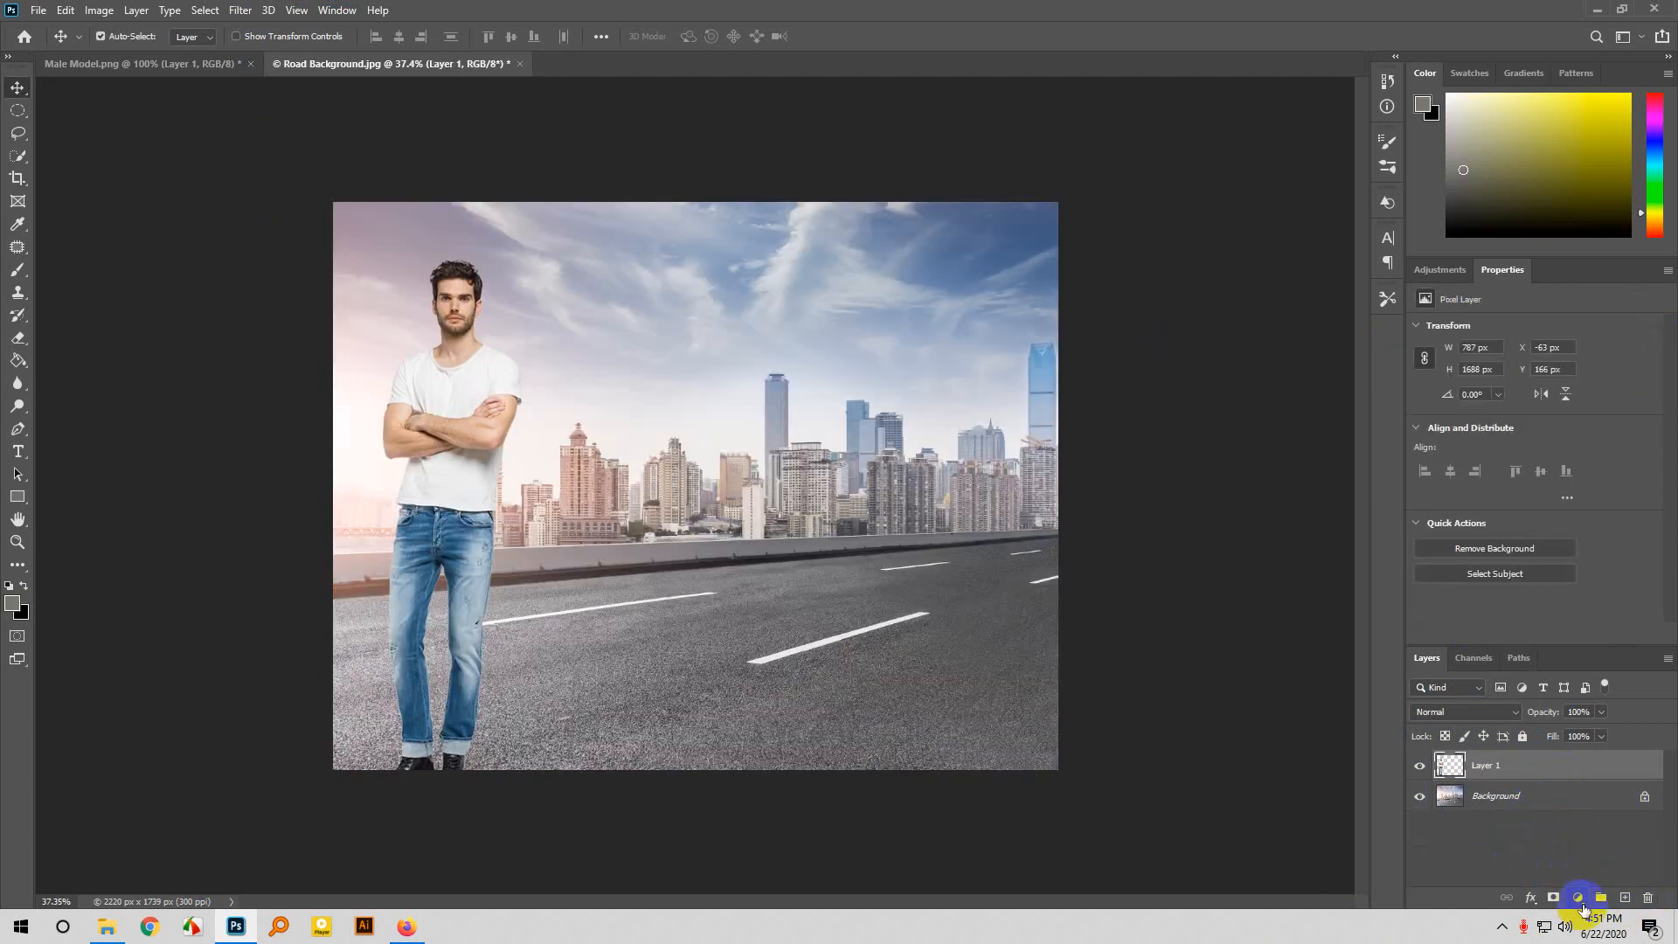
pyautogui.click(1577, 898)
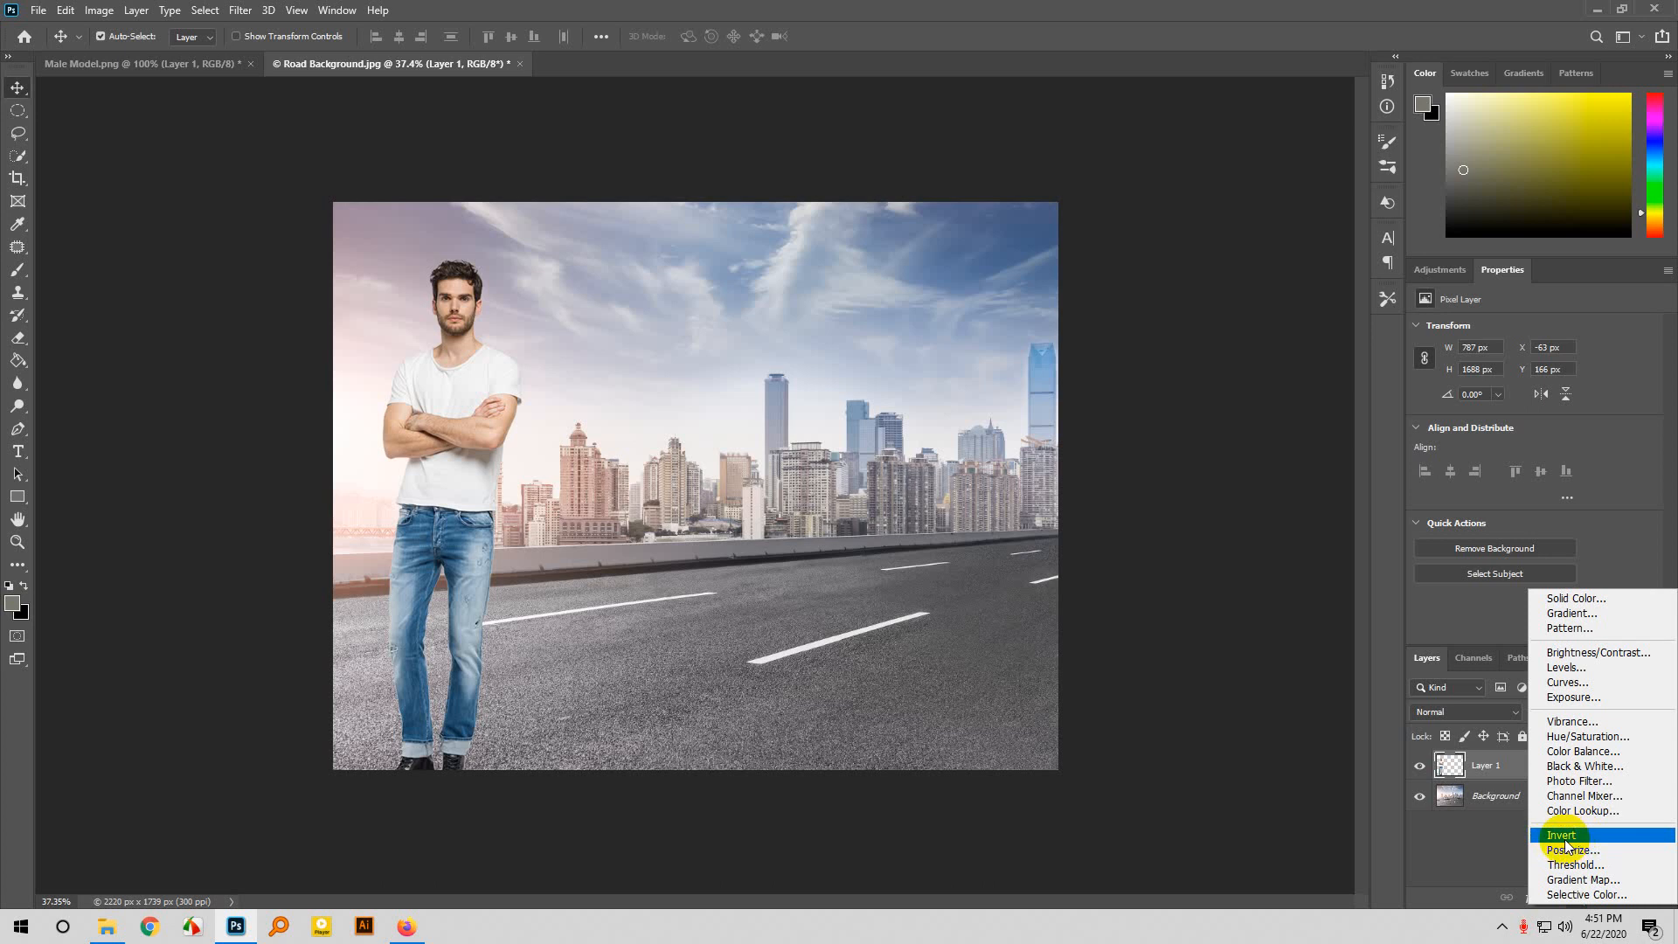
pyautogui.click(1291, 724)
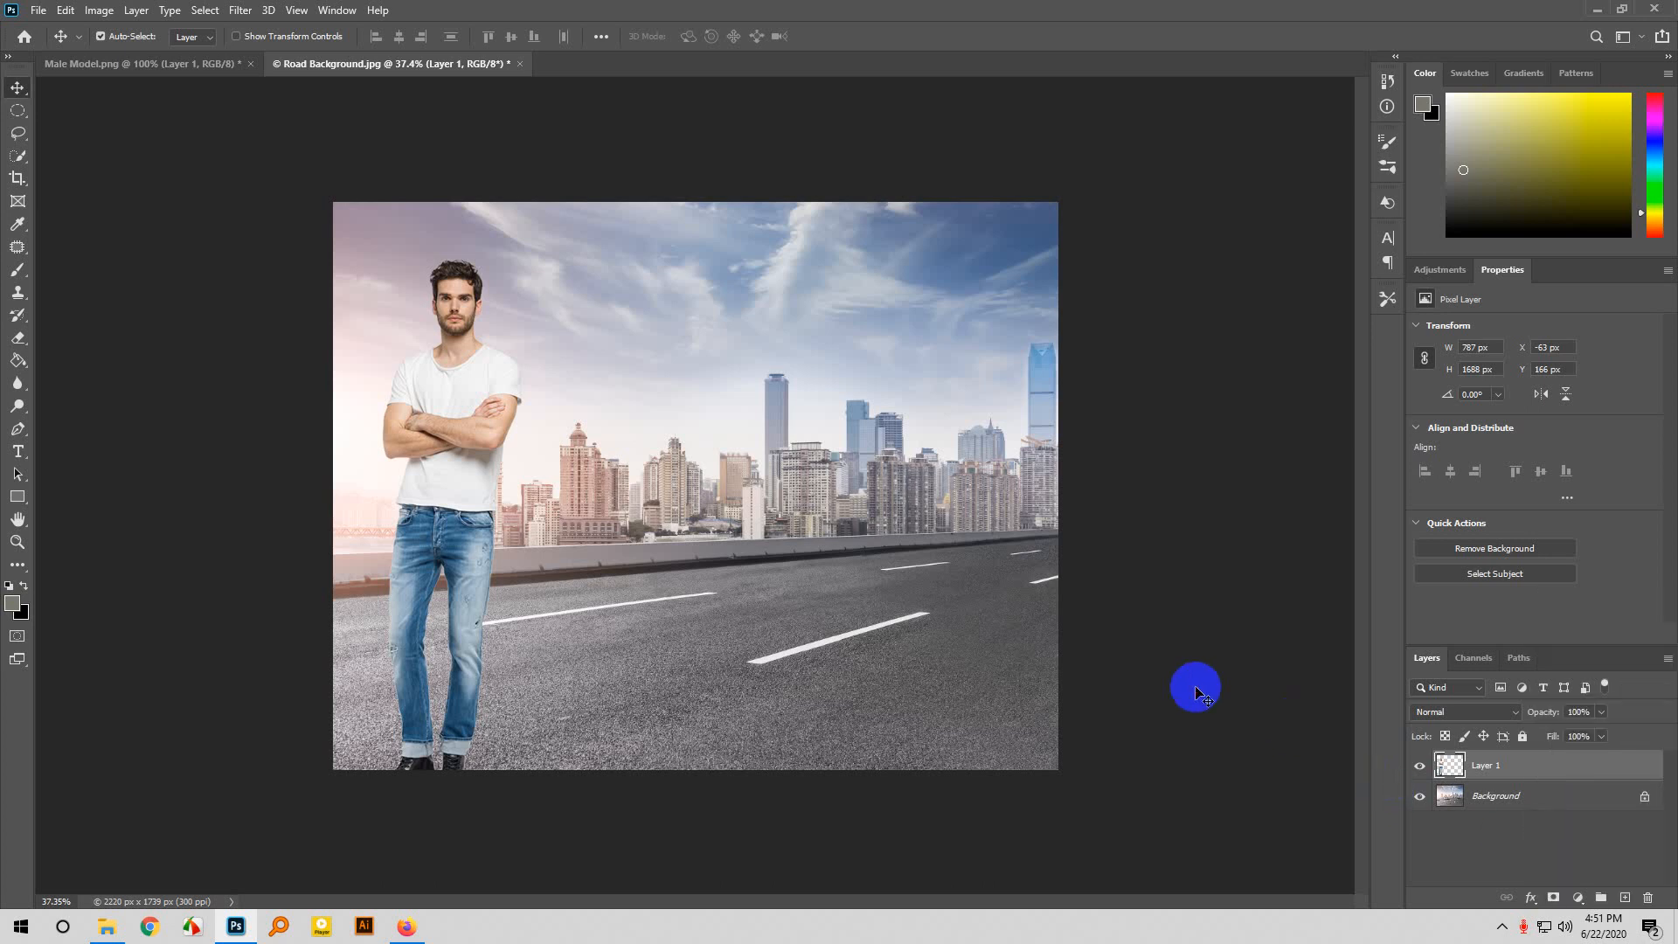
# Switch to the Google Meet call and stop presenting the screen.
pyautogui.click(408, 932)
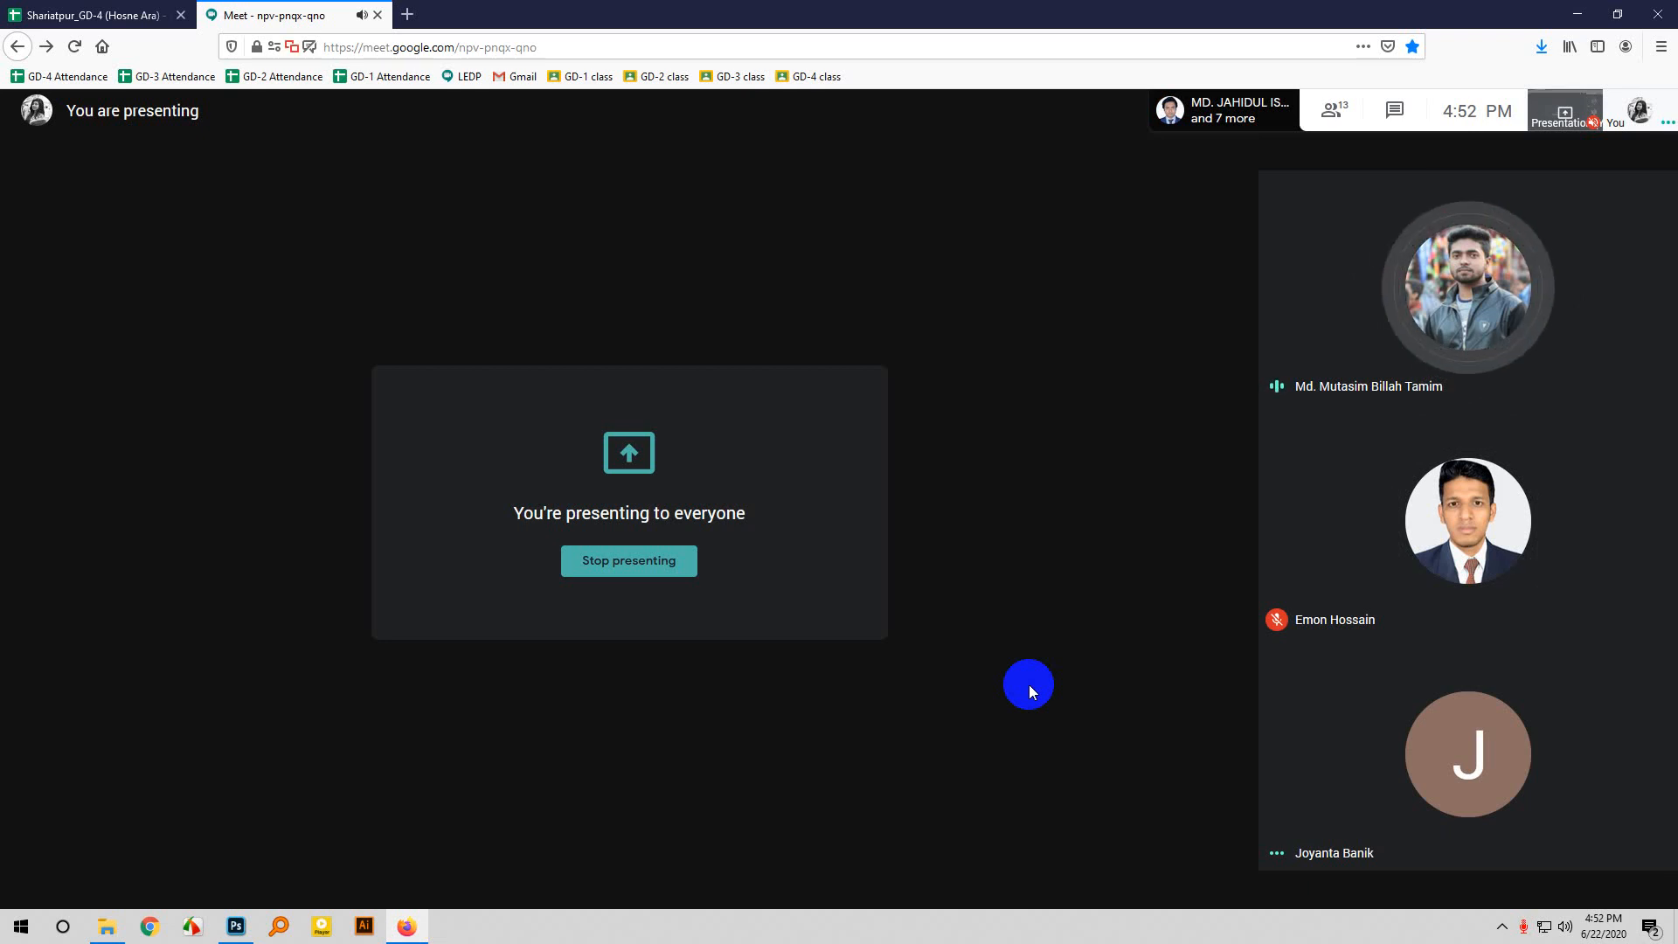
pyautogui.click(684, 551)
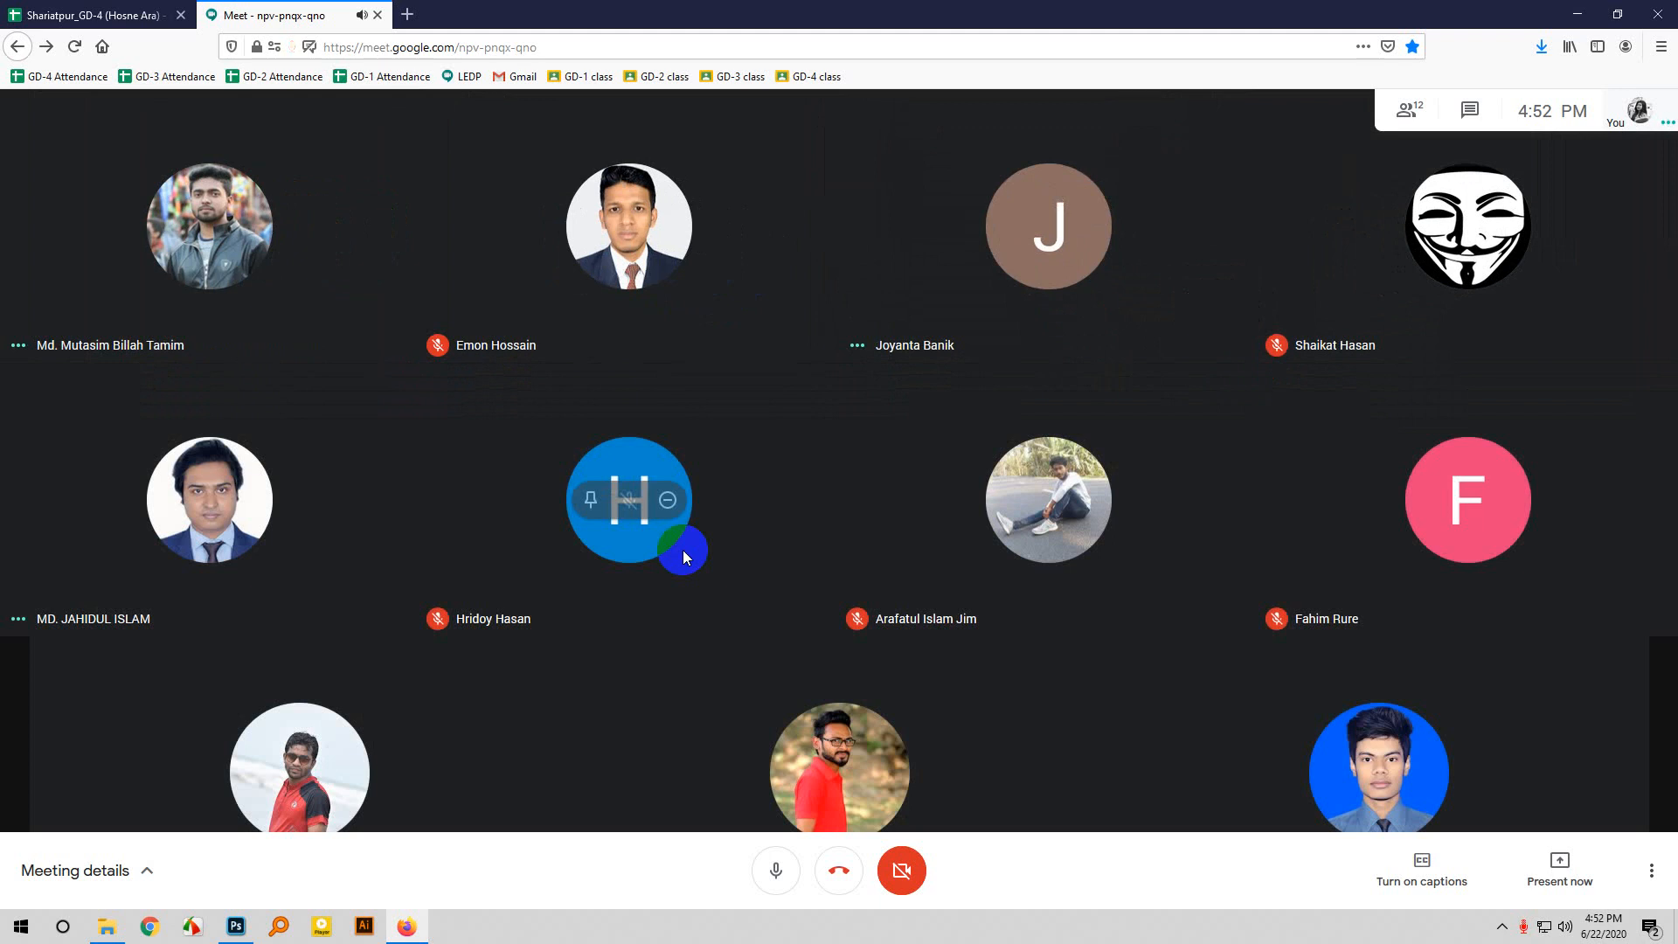
# Mark the student with SL 5 as present (p) for 22-02-2020 in the attendance spreadsheet.
pyautogui.click(53, 14)
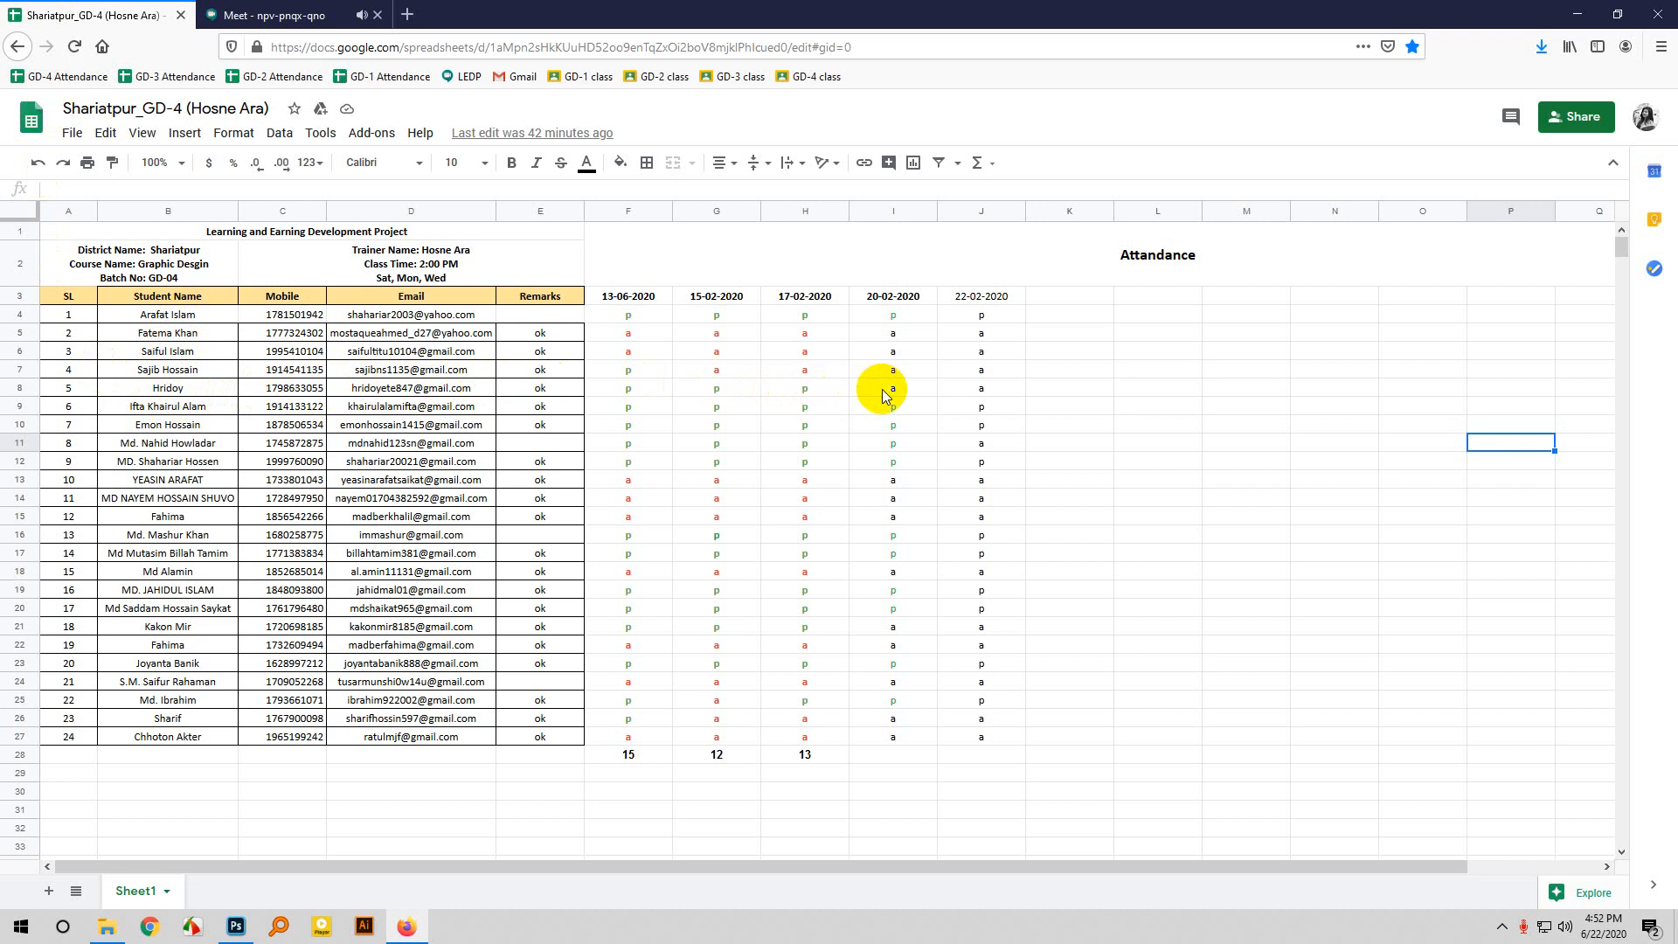
pyautogui.click(976, 392)
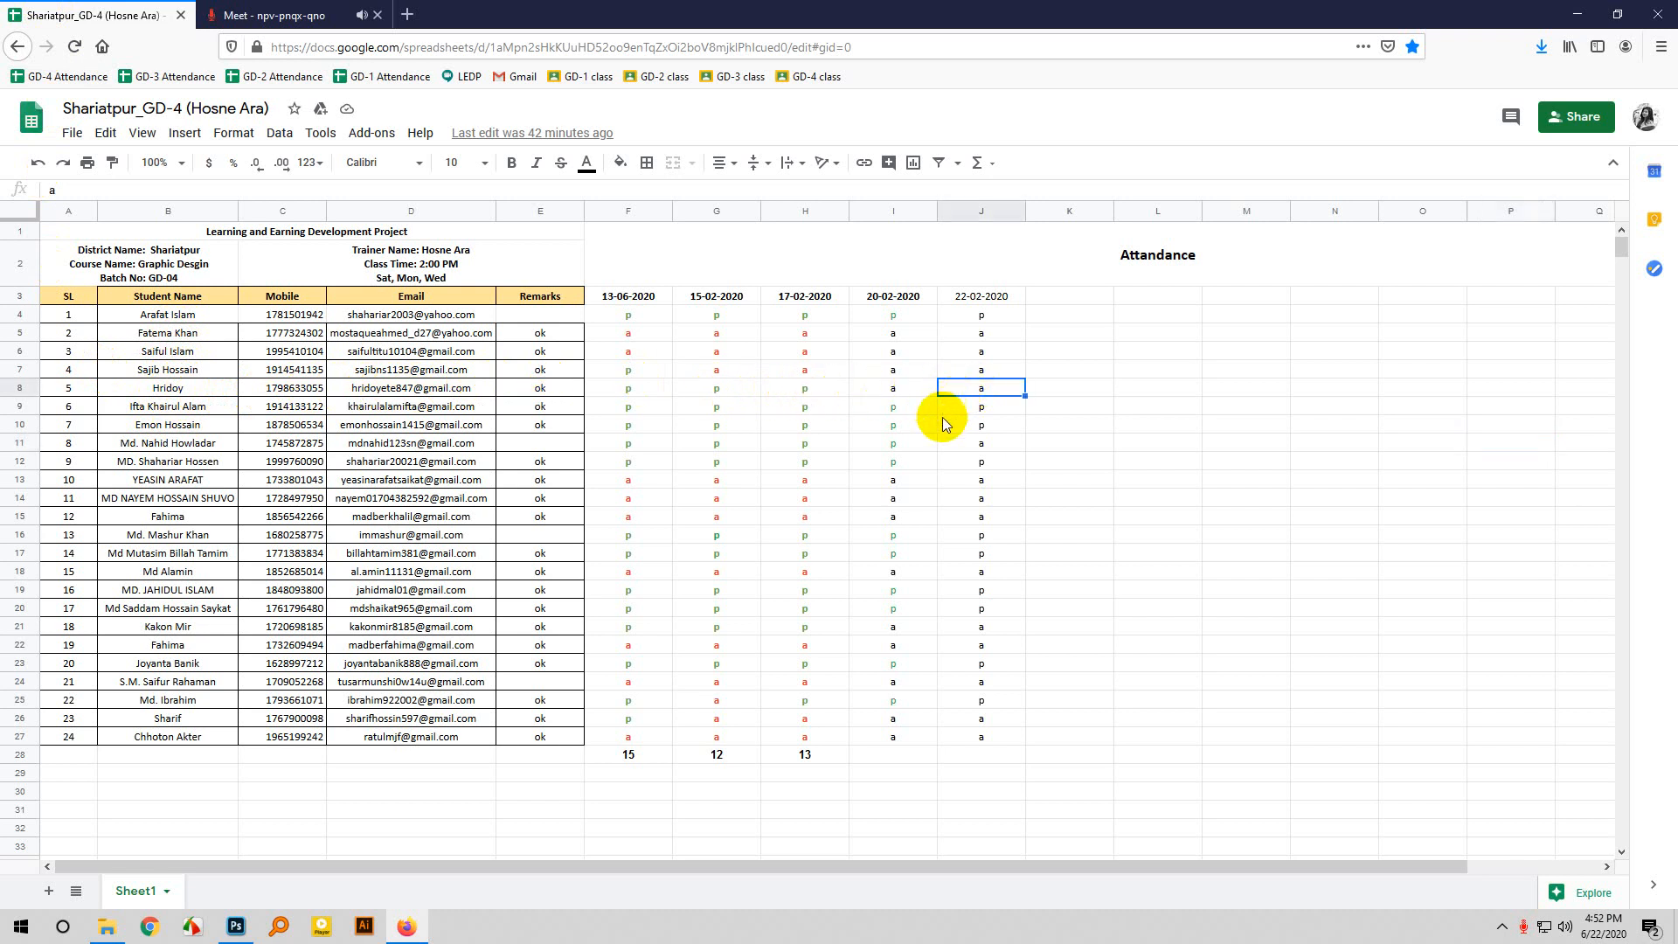
pyautogui.write('p')
# Return to the Google Meet call and pin the participant's shared Photoshop screen to the main view.
pyautogui.click(333, 11)
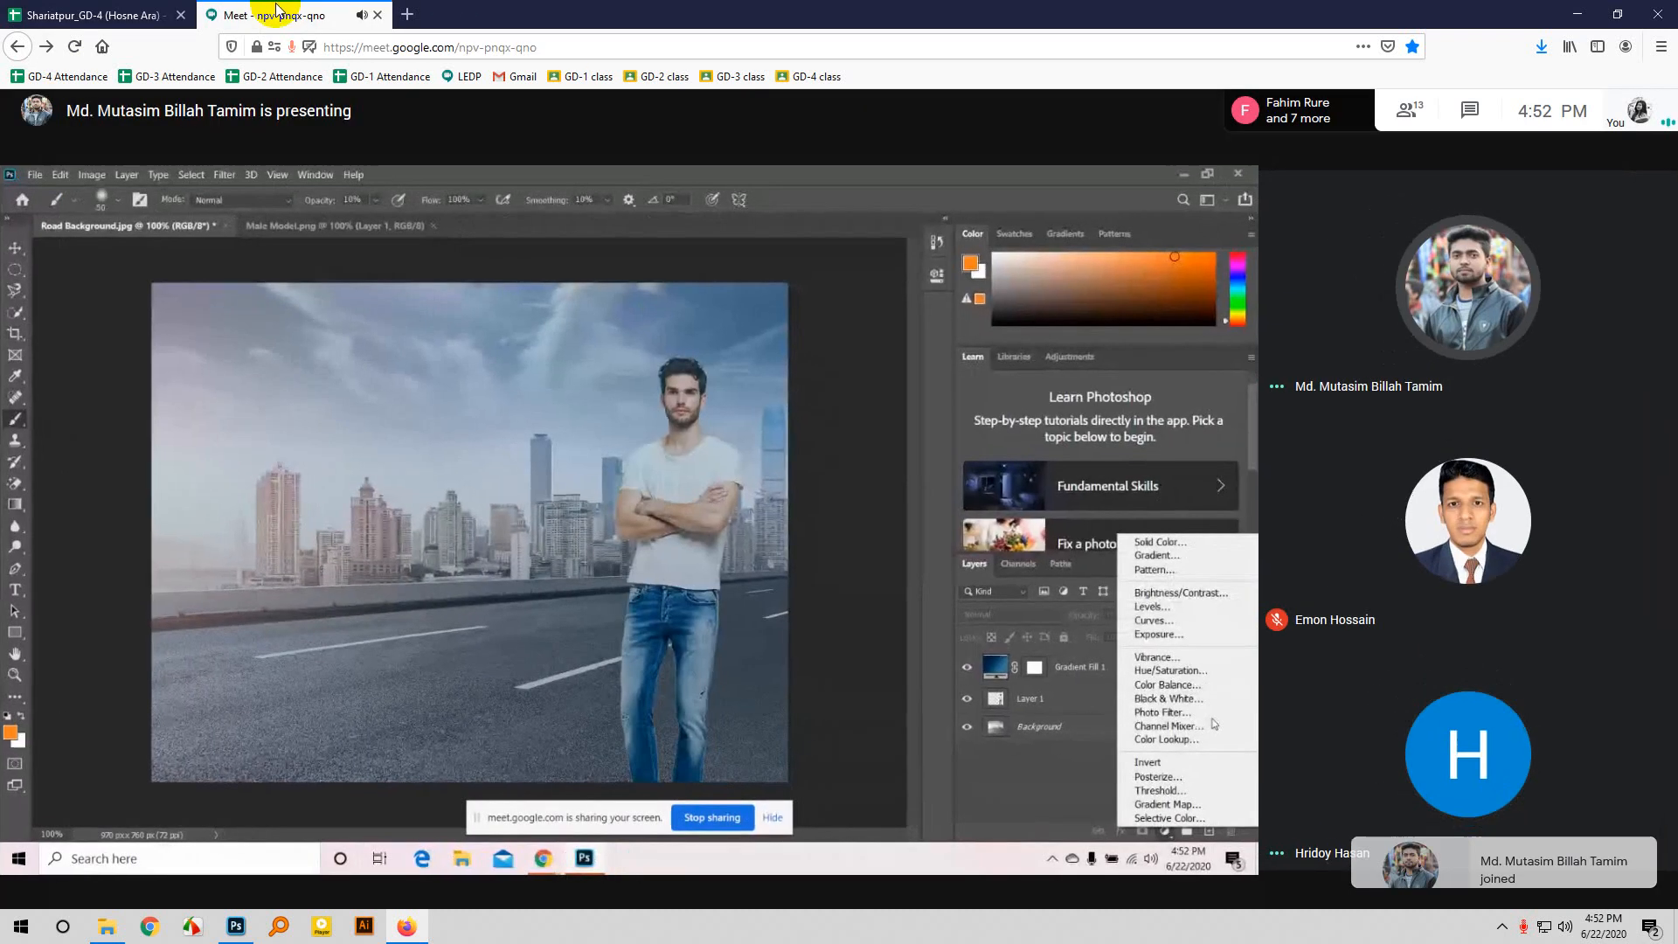
pyautogui.click(591, 521)
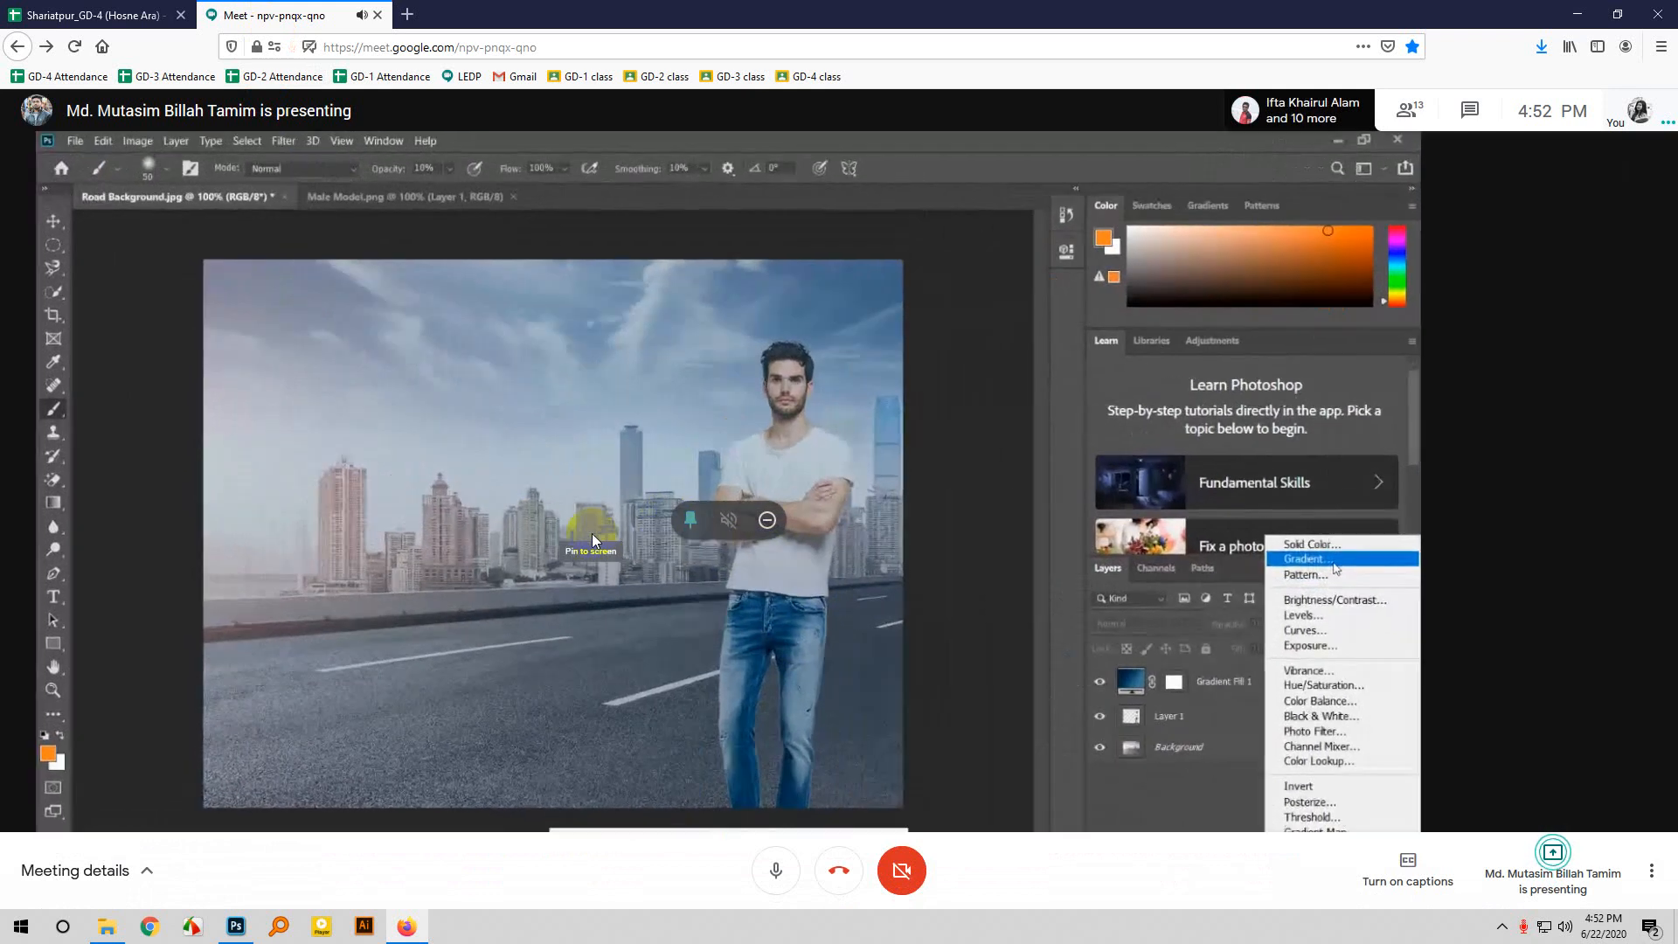
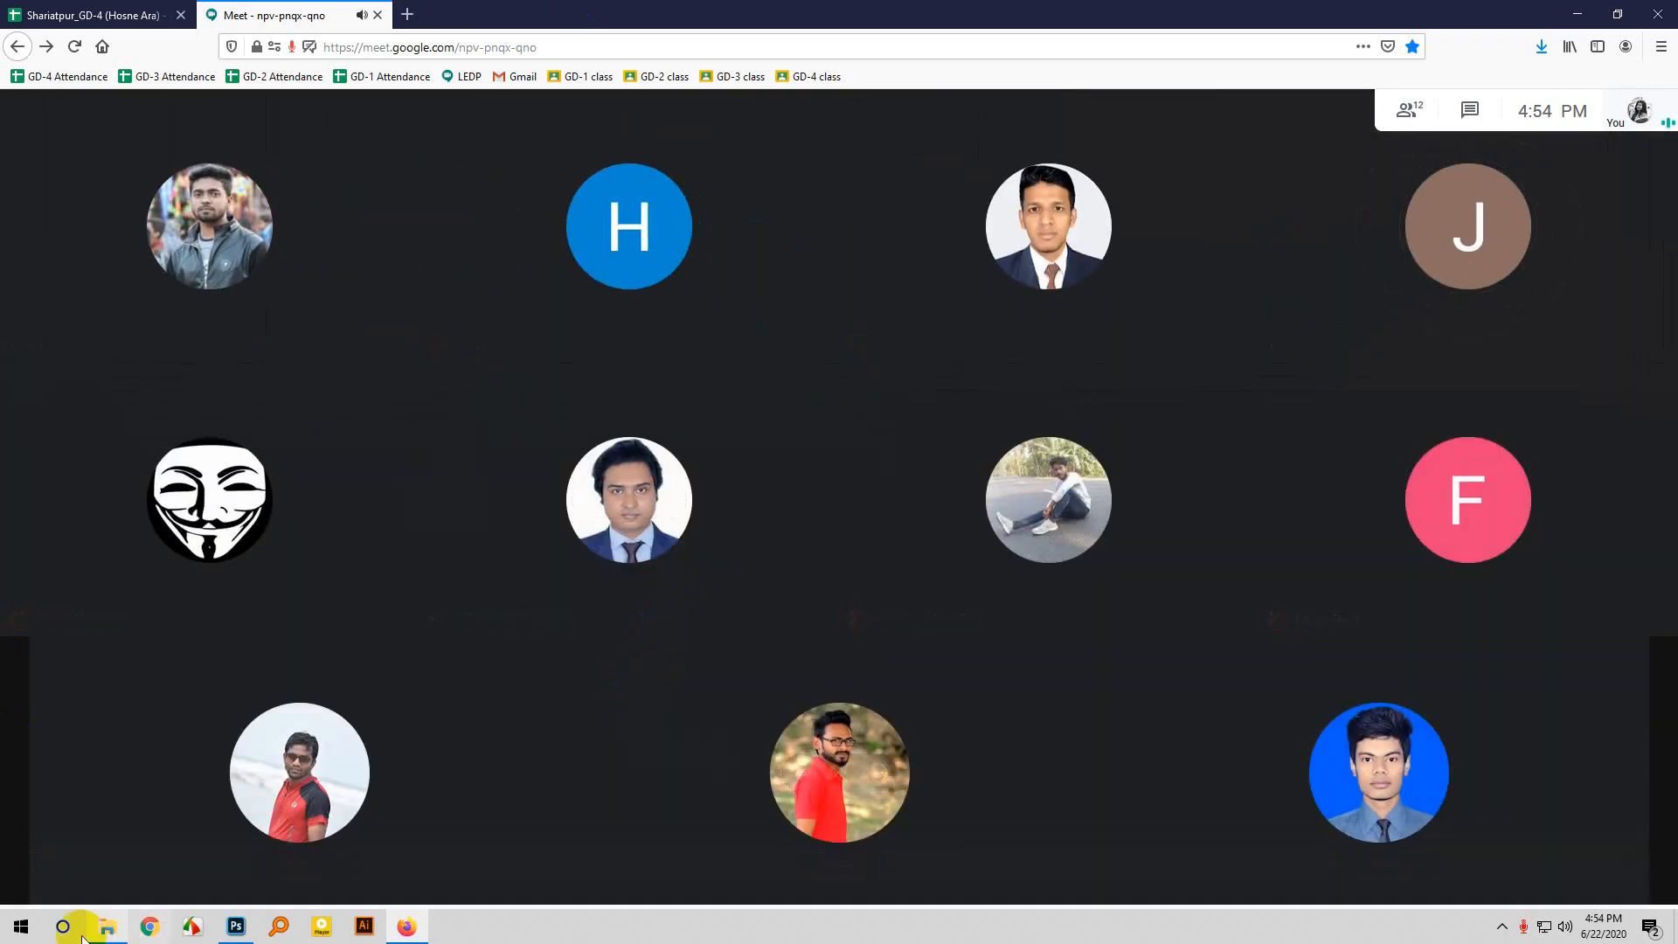
pyautogui.click(103, 927)
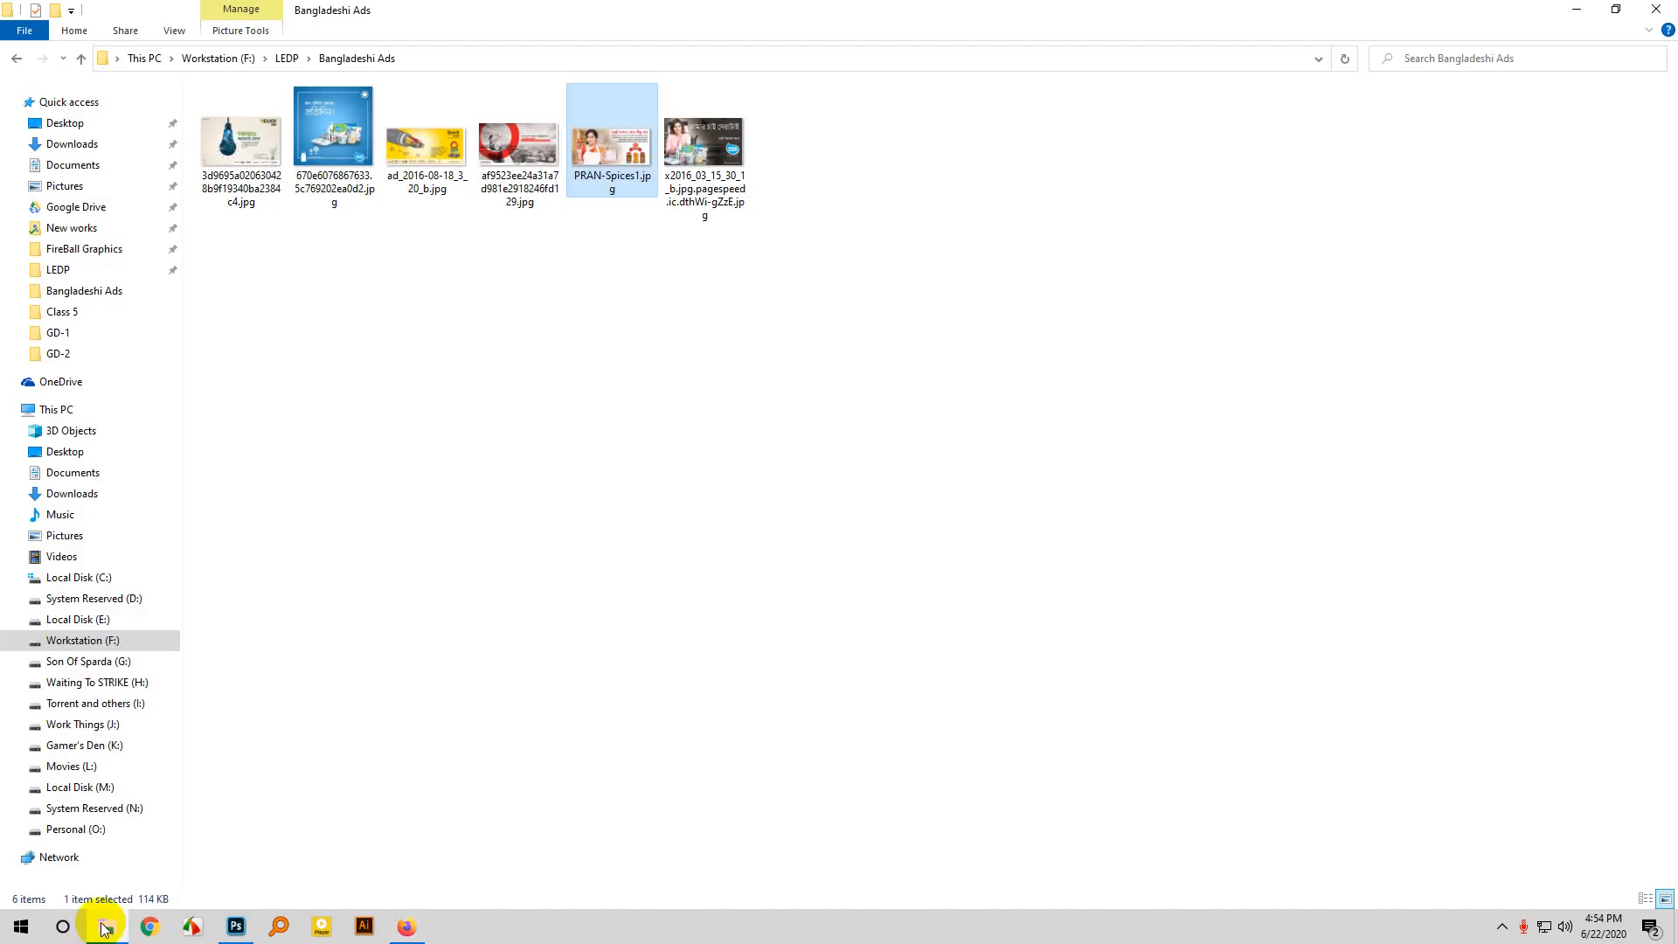
pyautogui.click(578, 516)
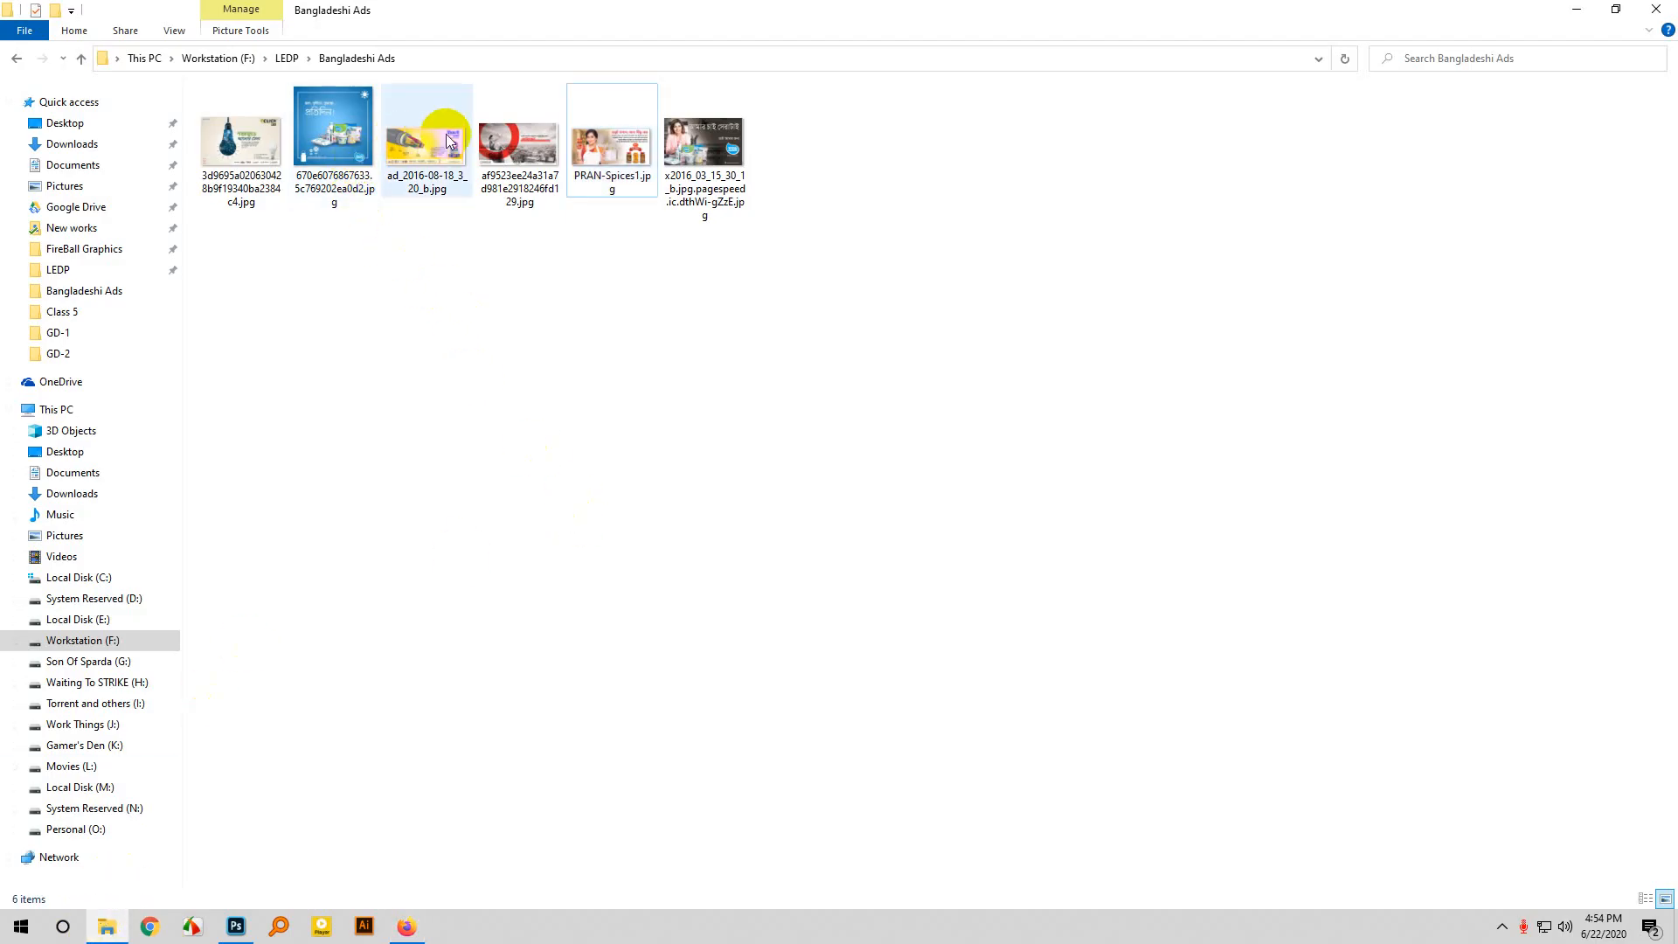
# Add a Black & White adjustment layer above Layer 1 in Photoshop, and switch back to the Google Meet call.
pyautogui.click(236, 926)
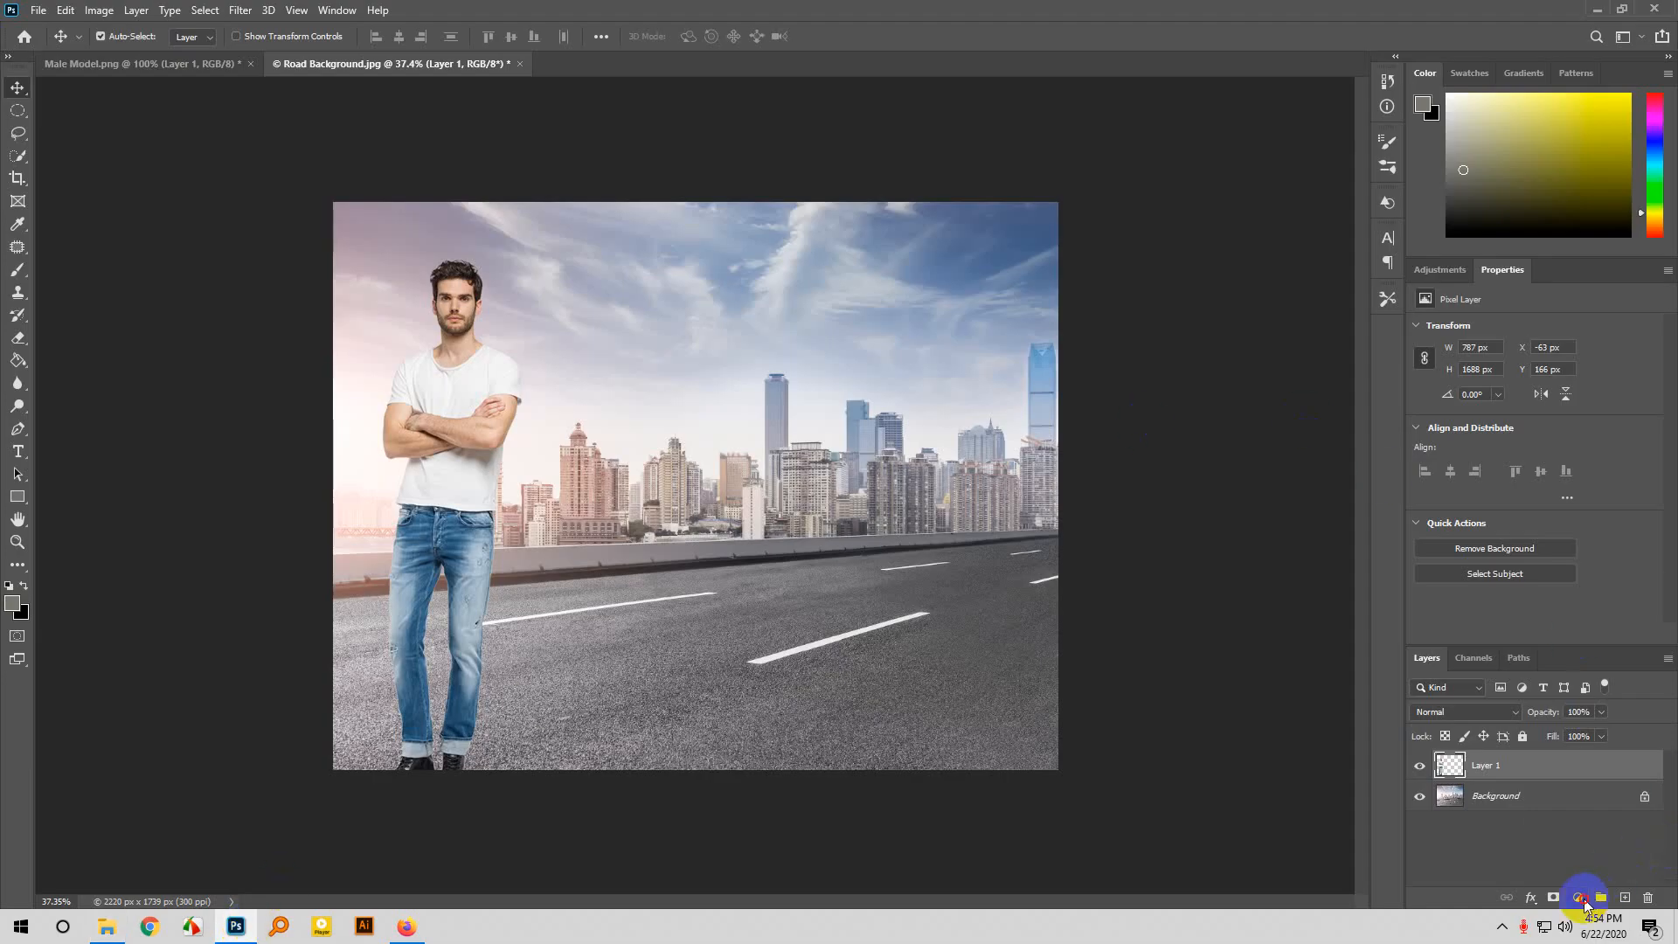
pyautogui.click(1582, 901)
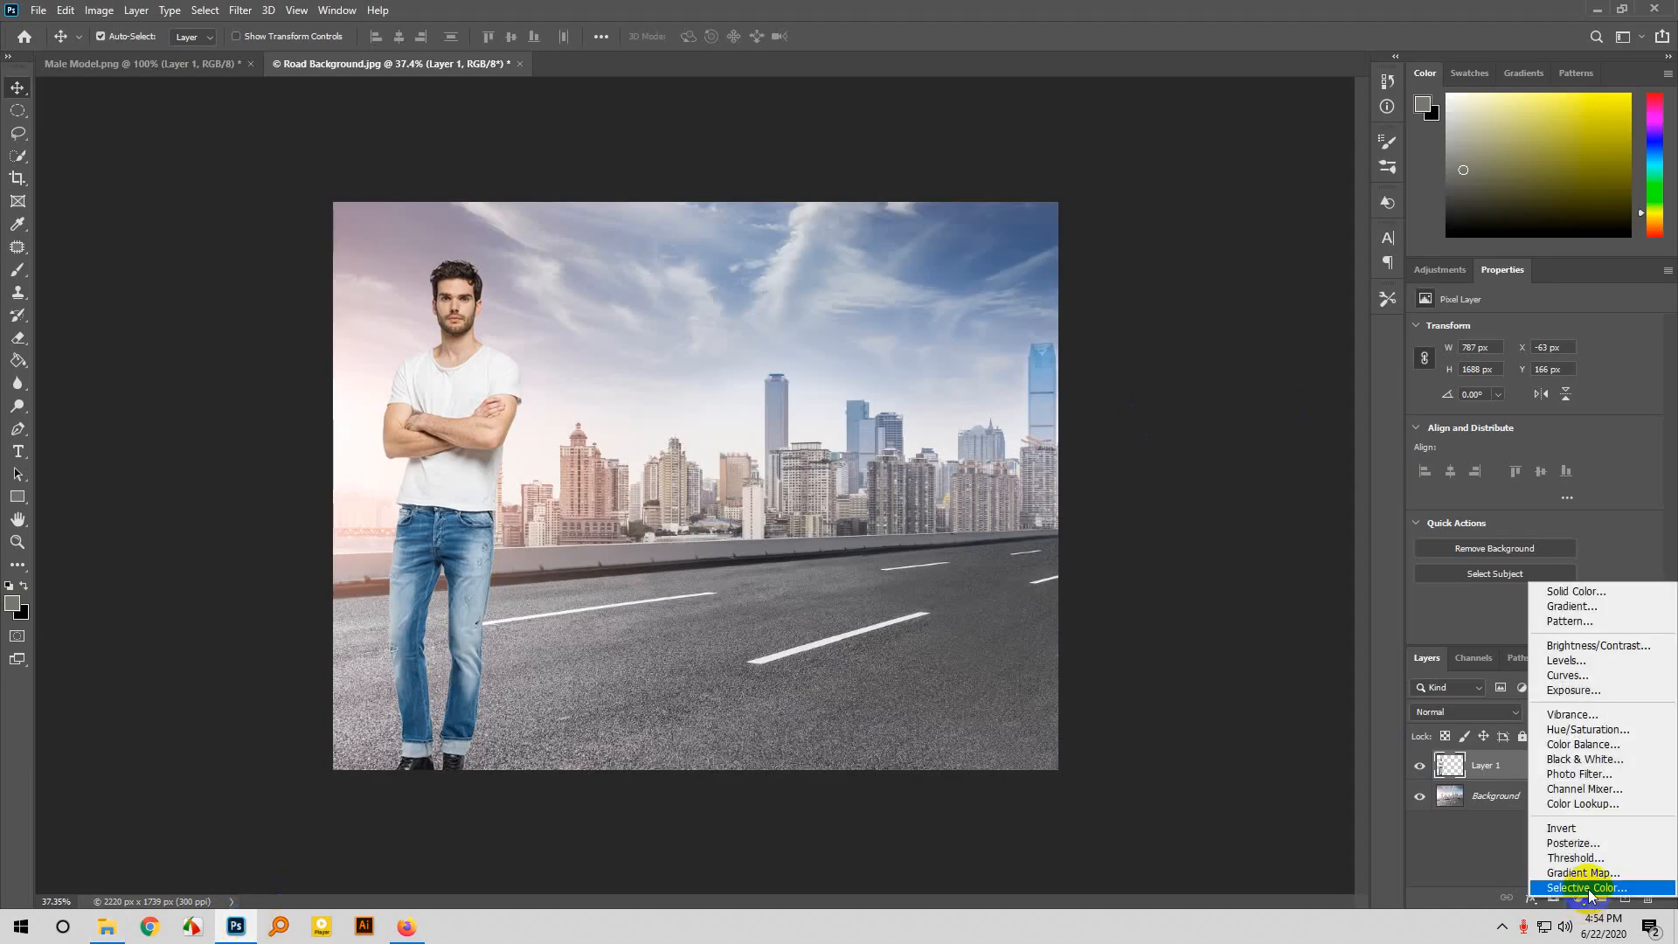
pyautogui.click(1589, 761)
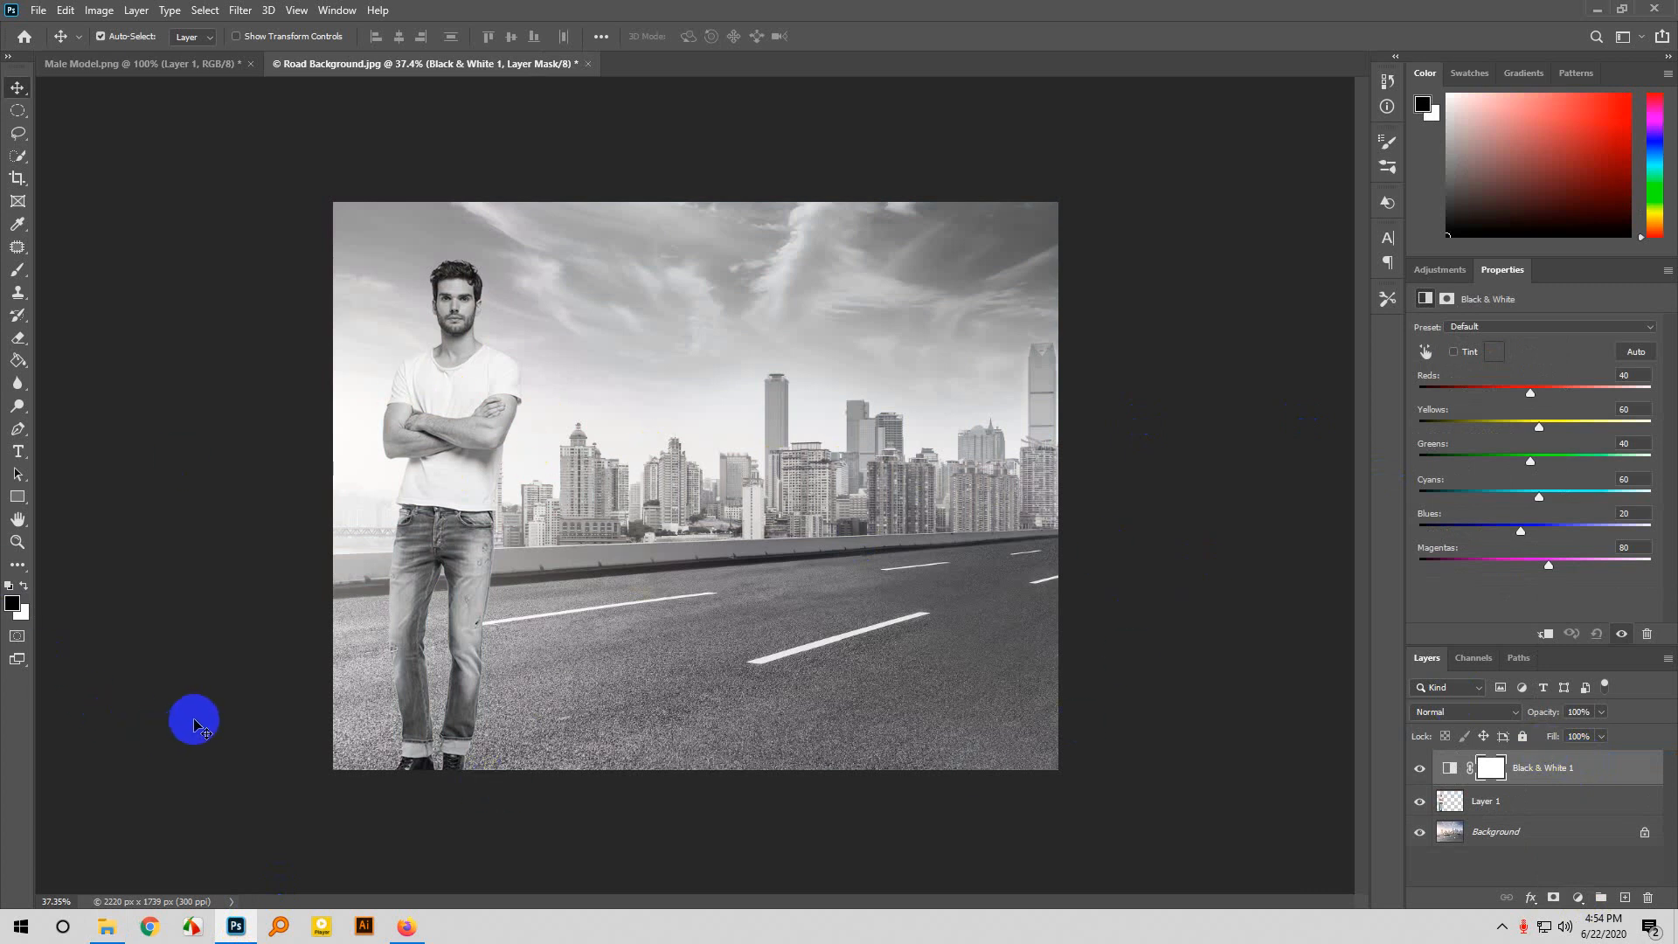
pyautogui.click(405, 928)
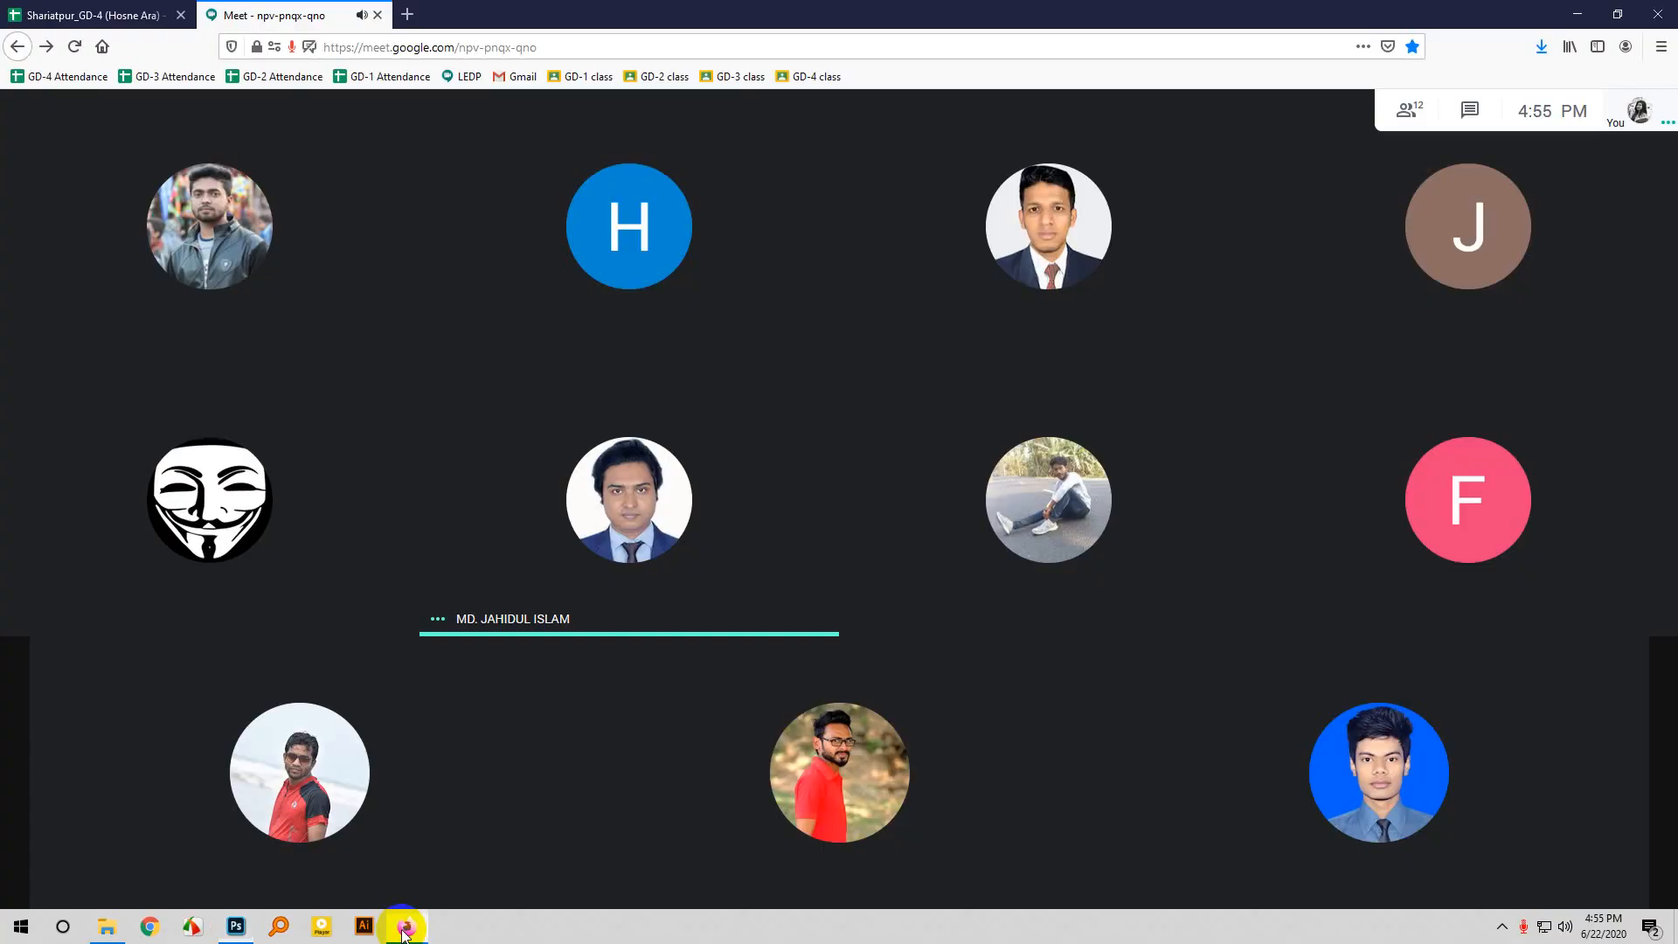
# Present the entire screen to everyone in the Google Meet call.
pyautogui.click(1521, 869)
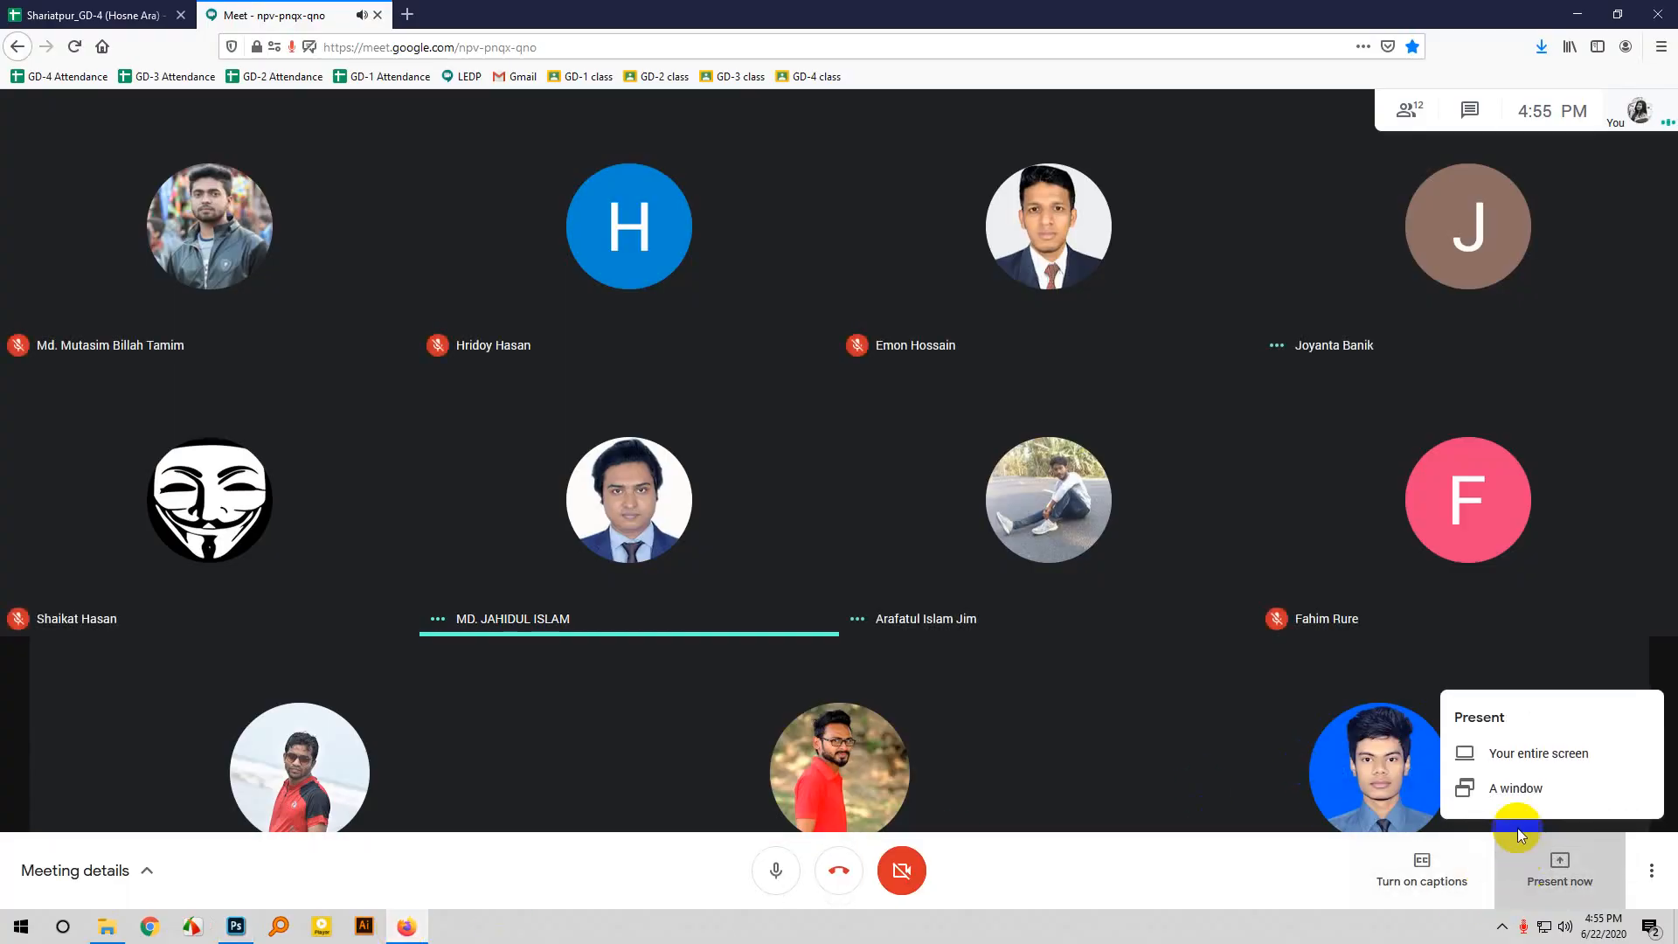
pyautogui.click(1508, 754)
pyautogui.click(499, 122)
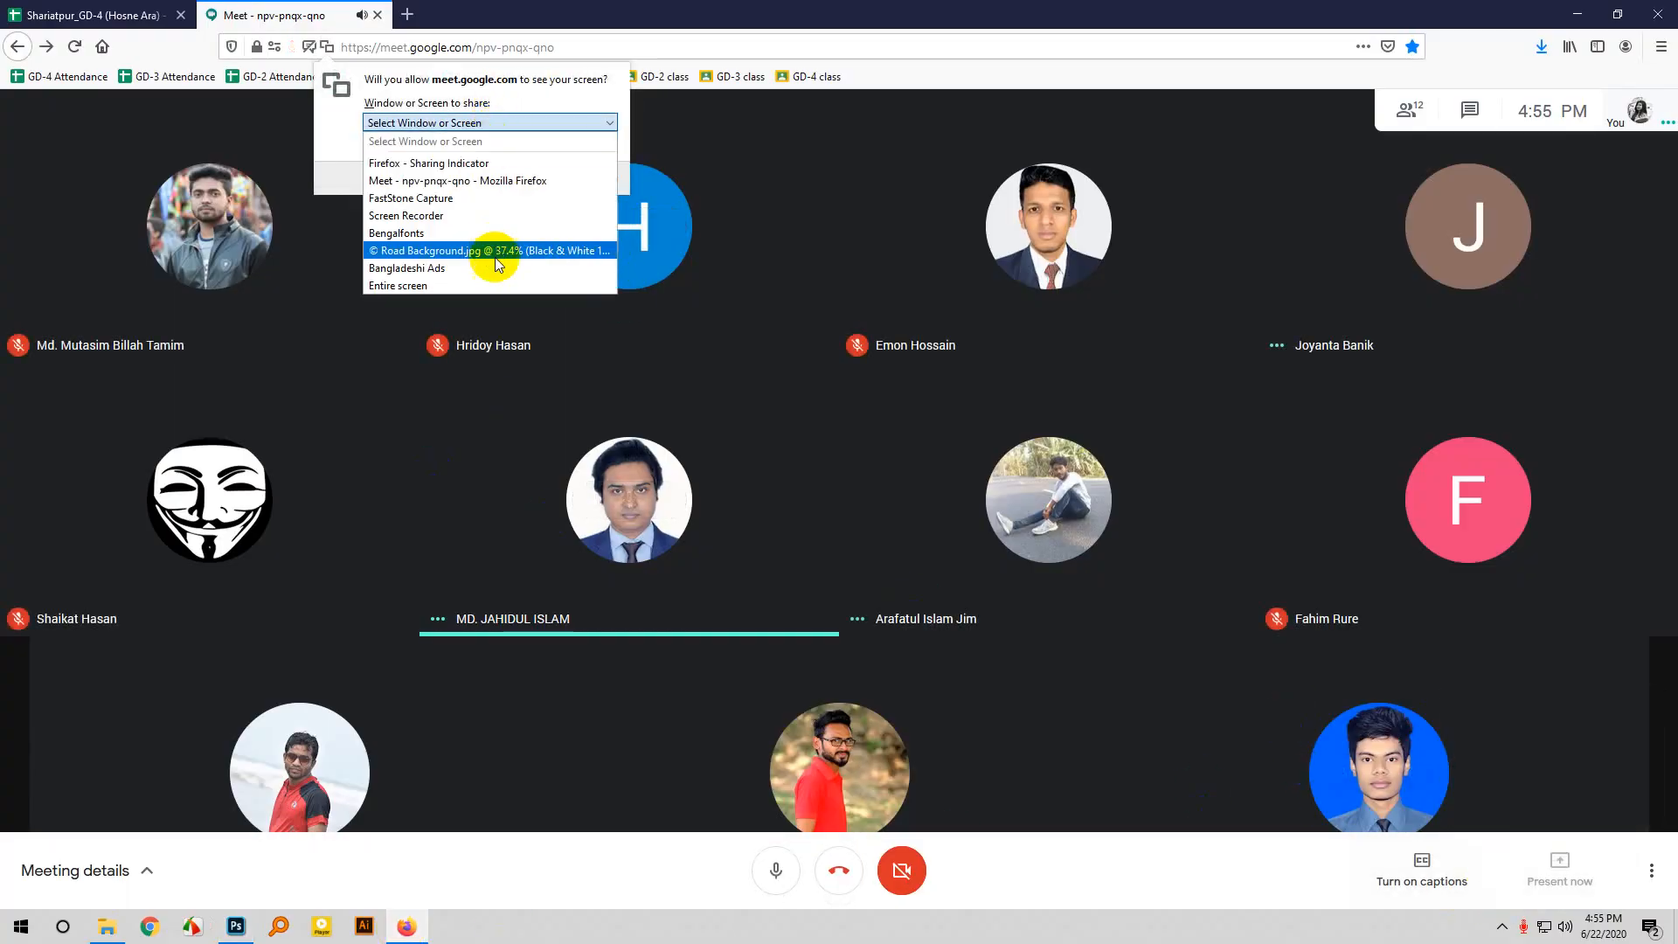
pyautogui.click(420, 286)
pyautogui.click(404, 357)
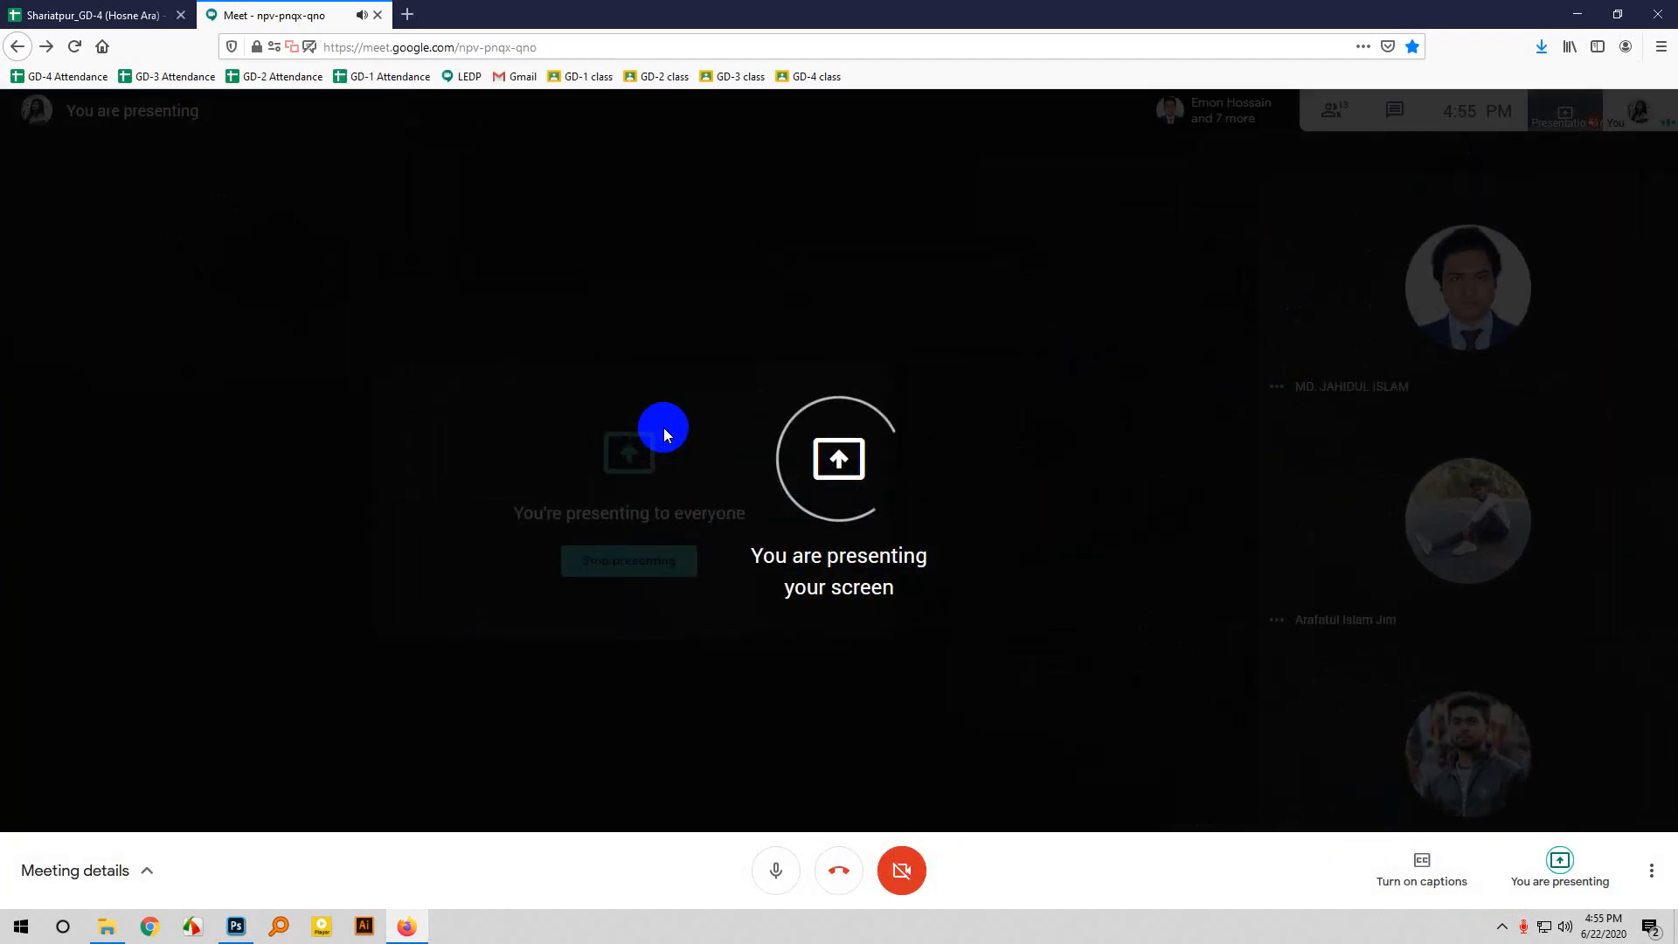
# Switch to Photoshop and delete the Black & White 1 adjustment layer together with its mask.
pyautogui.click(236, 927)
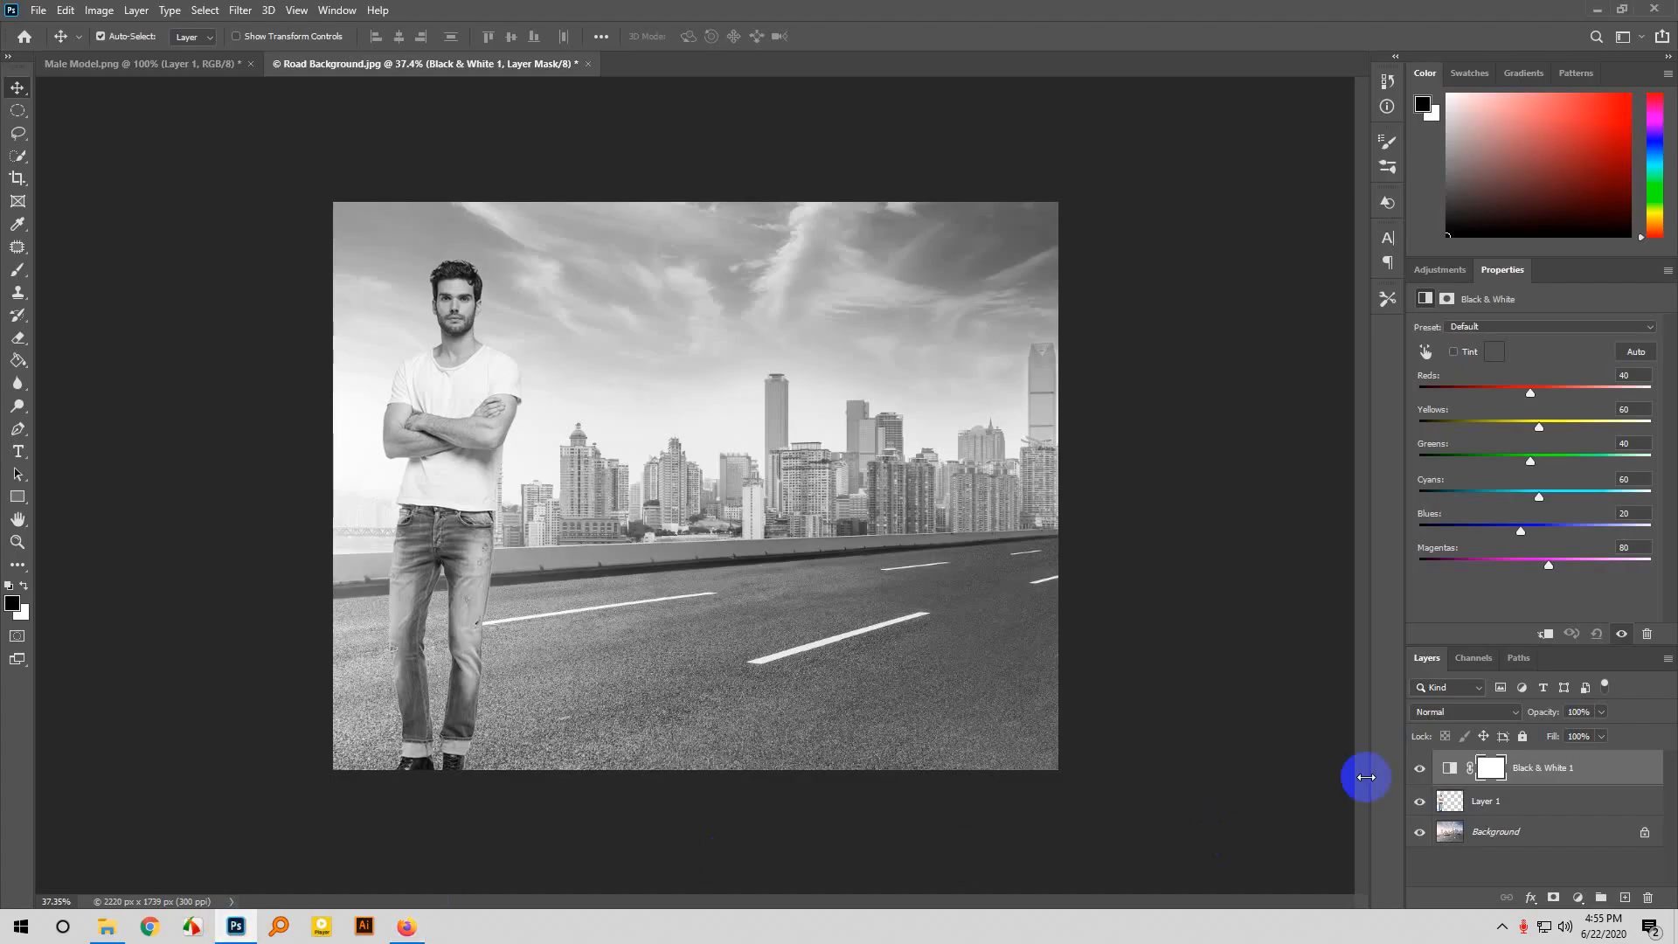
pyautogui.click(1650, 899)
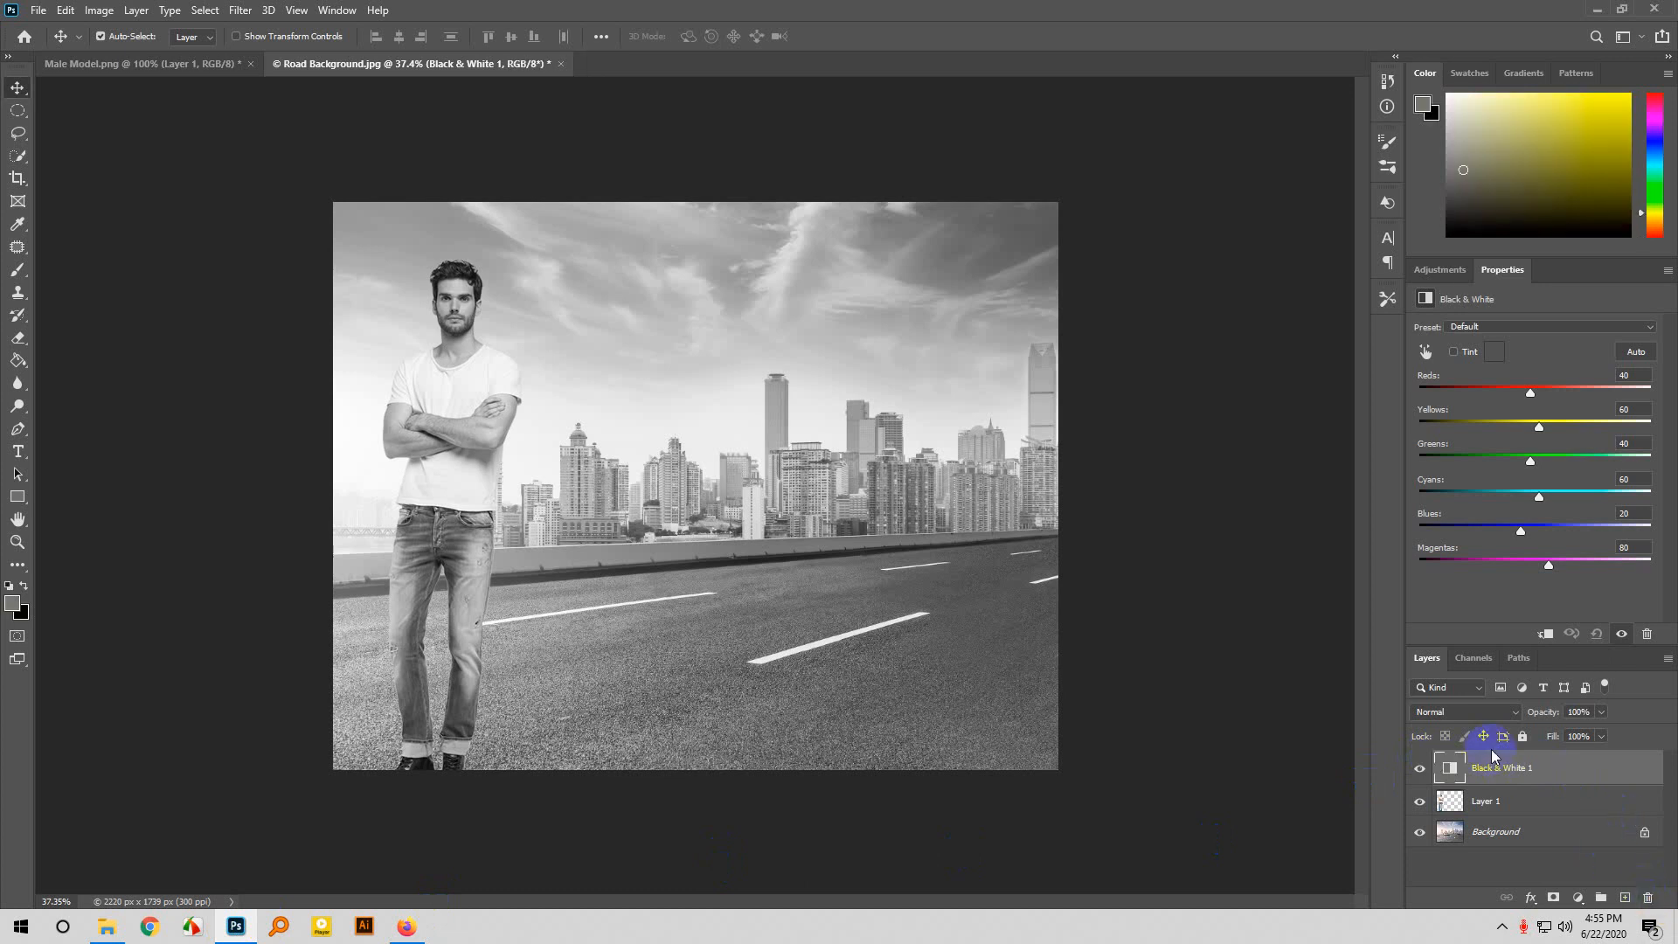
pyautogui.moveTo(1519, 760); pyautogui.dragTo(1649, 898)
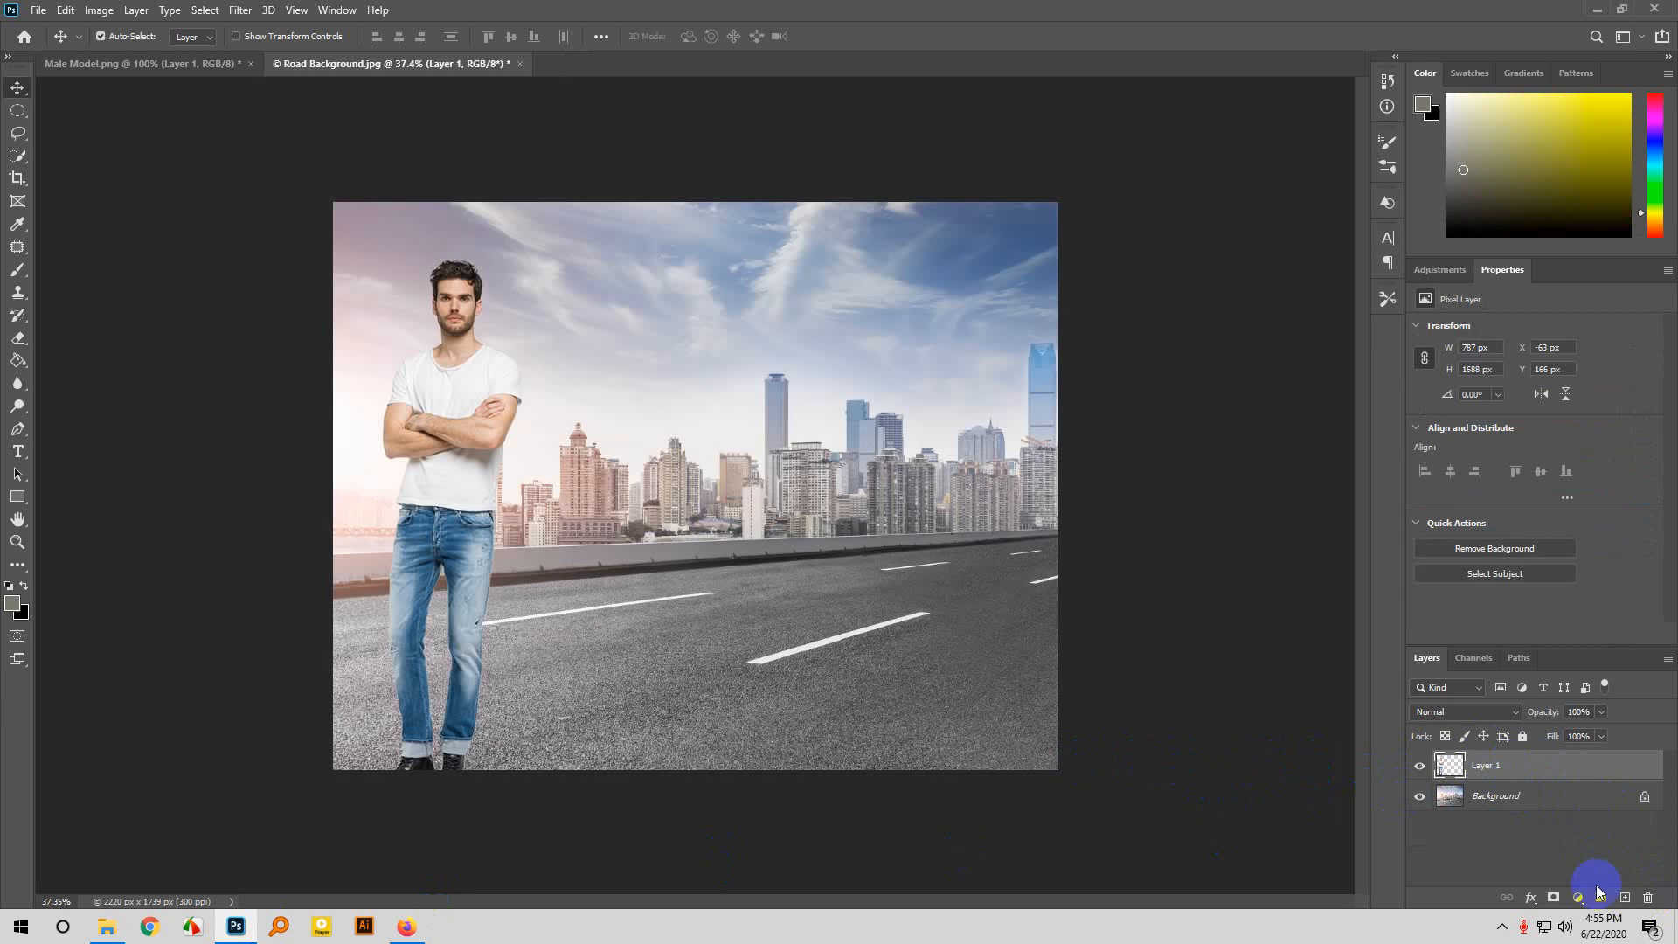
# Add a new Black & White adjustment layer above Layer 1 with the Default preset.
pyautogui.click(1579, 899)
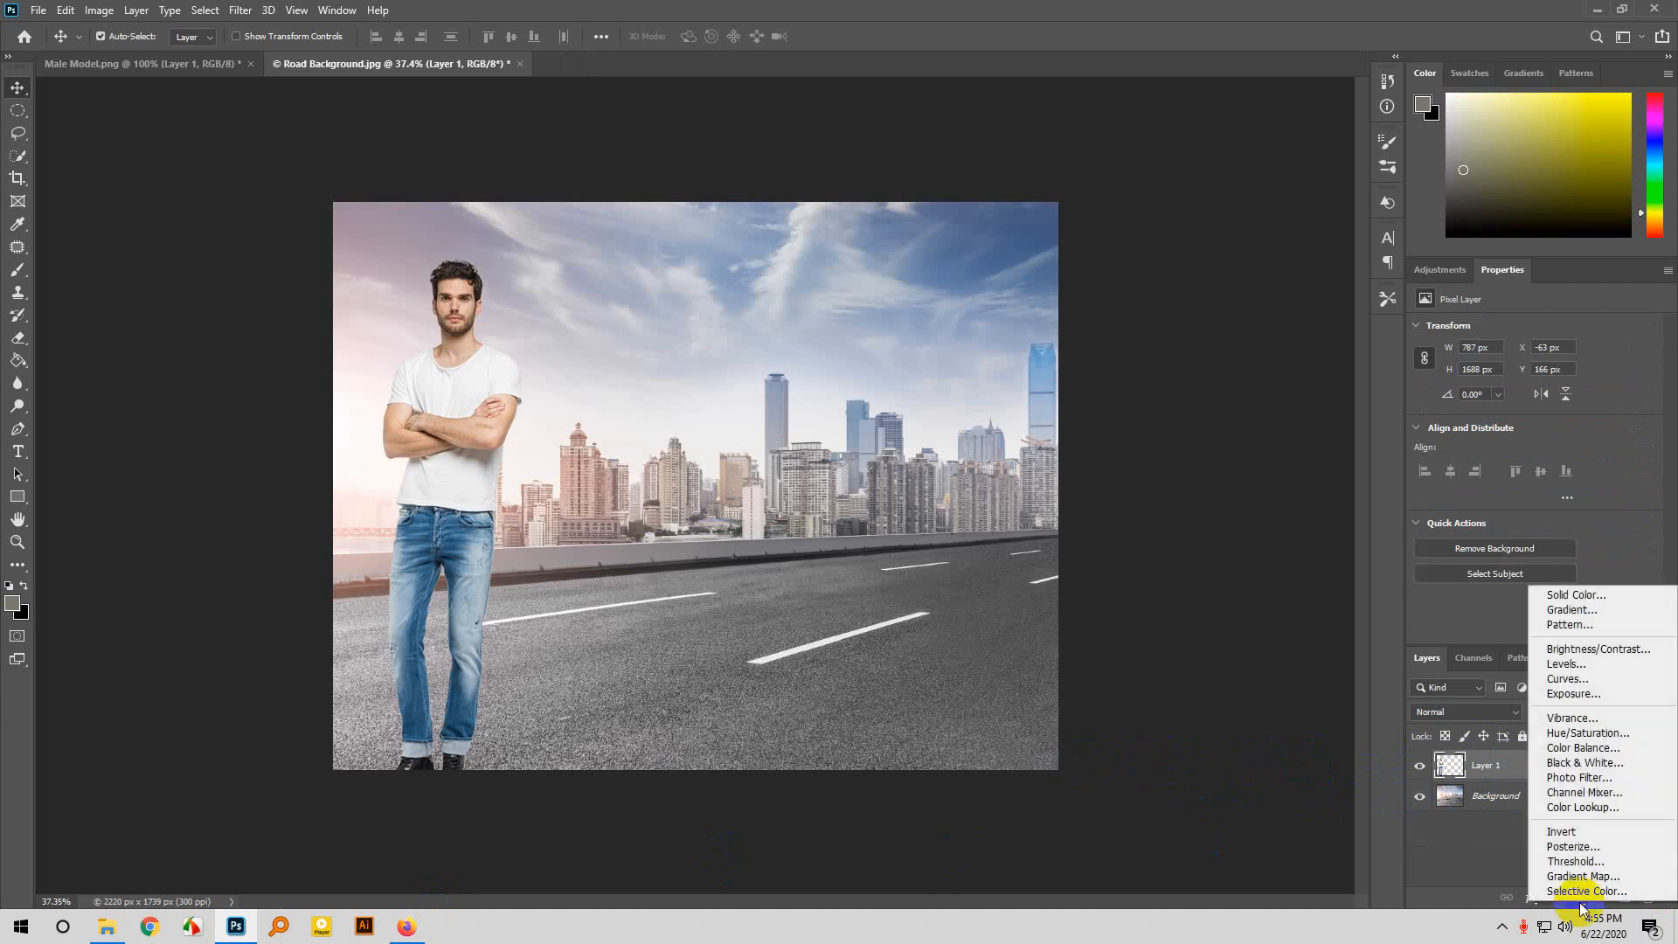
pyautogui.click(1589, 767)
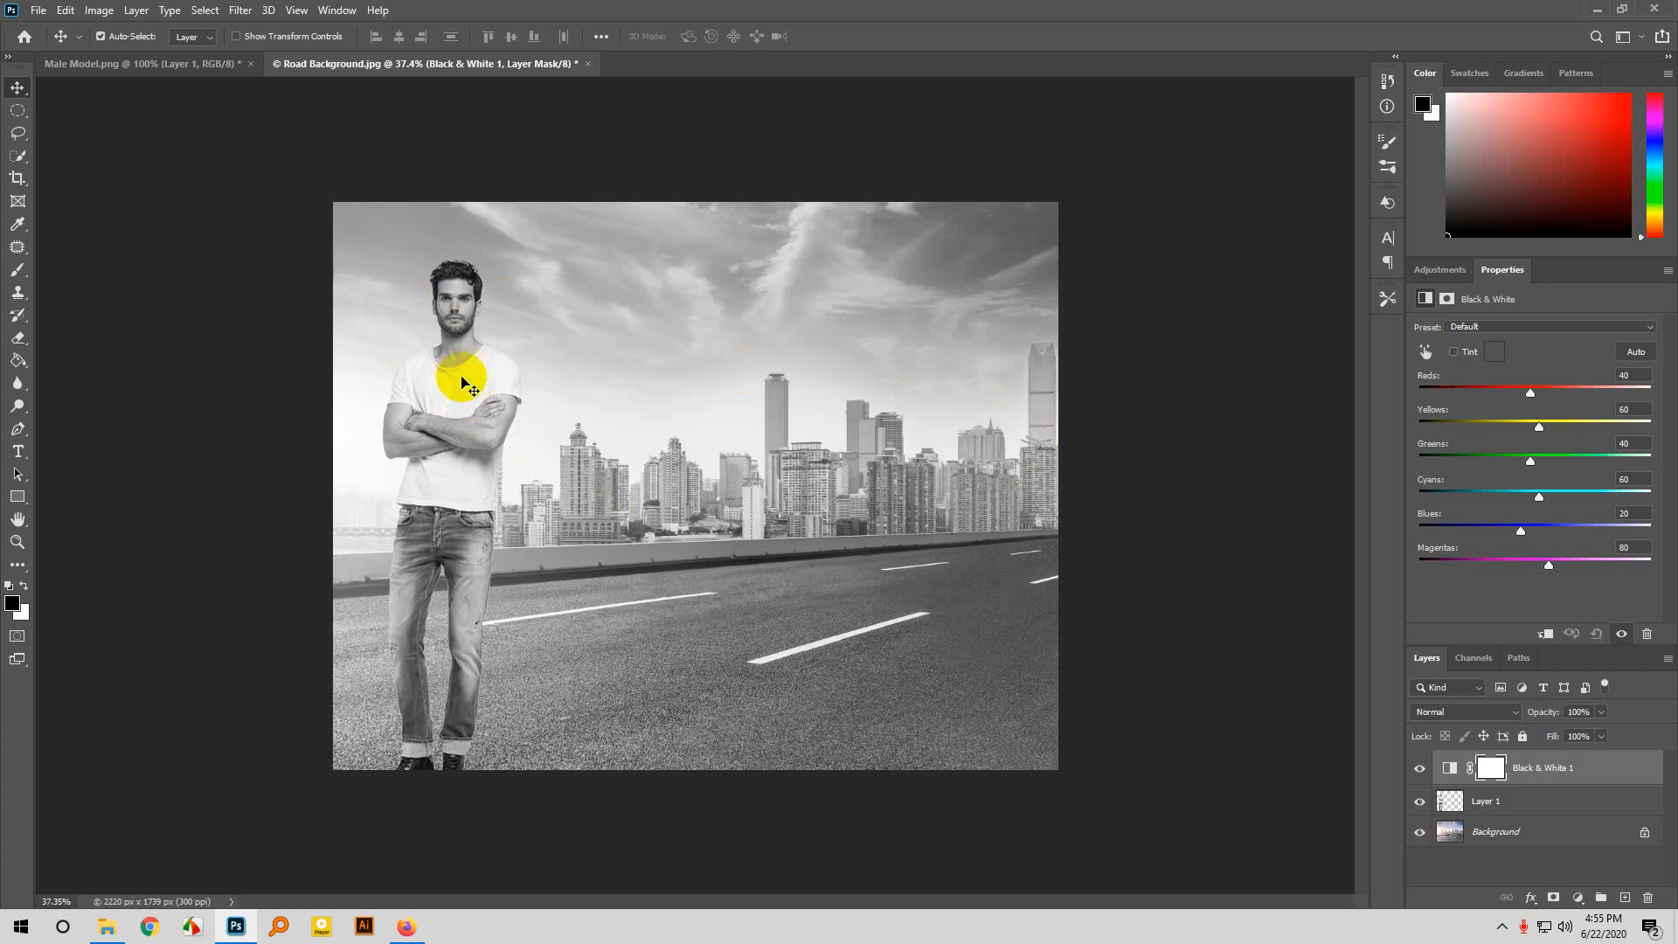
pyautogui.scroll(1, 346, 219)
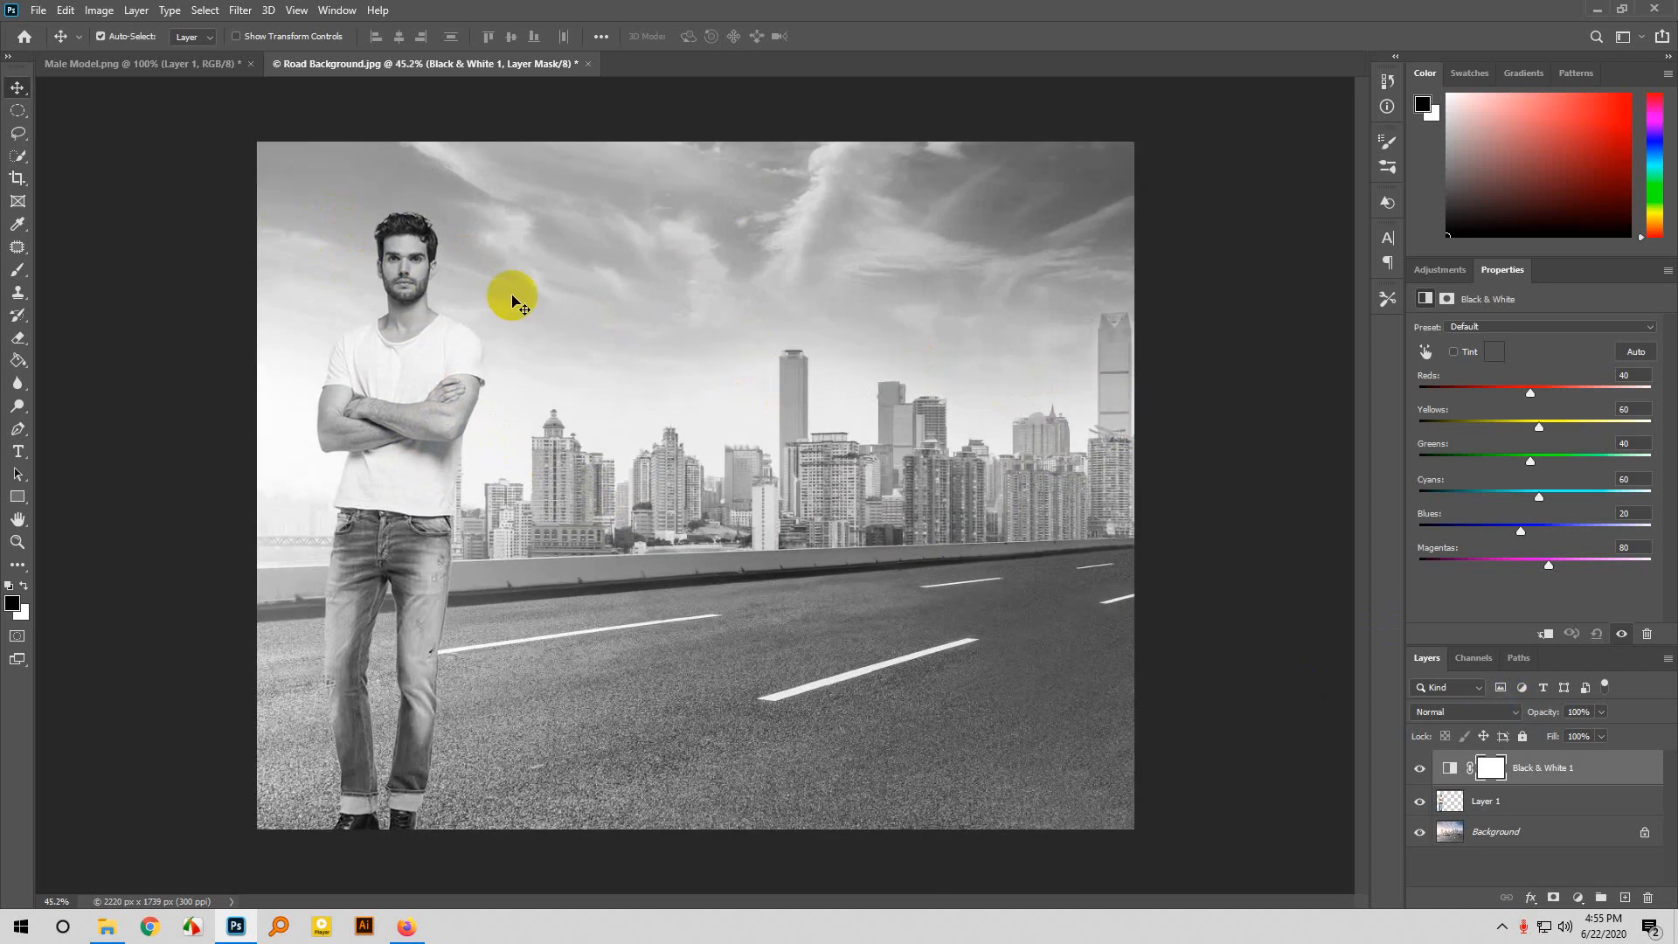
# Paint black on the Black & White mask over the man's head and upper body, using a 125 px brush at 27% and 52% opacity.
pyautogui.click(1491, 774)
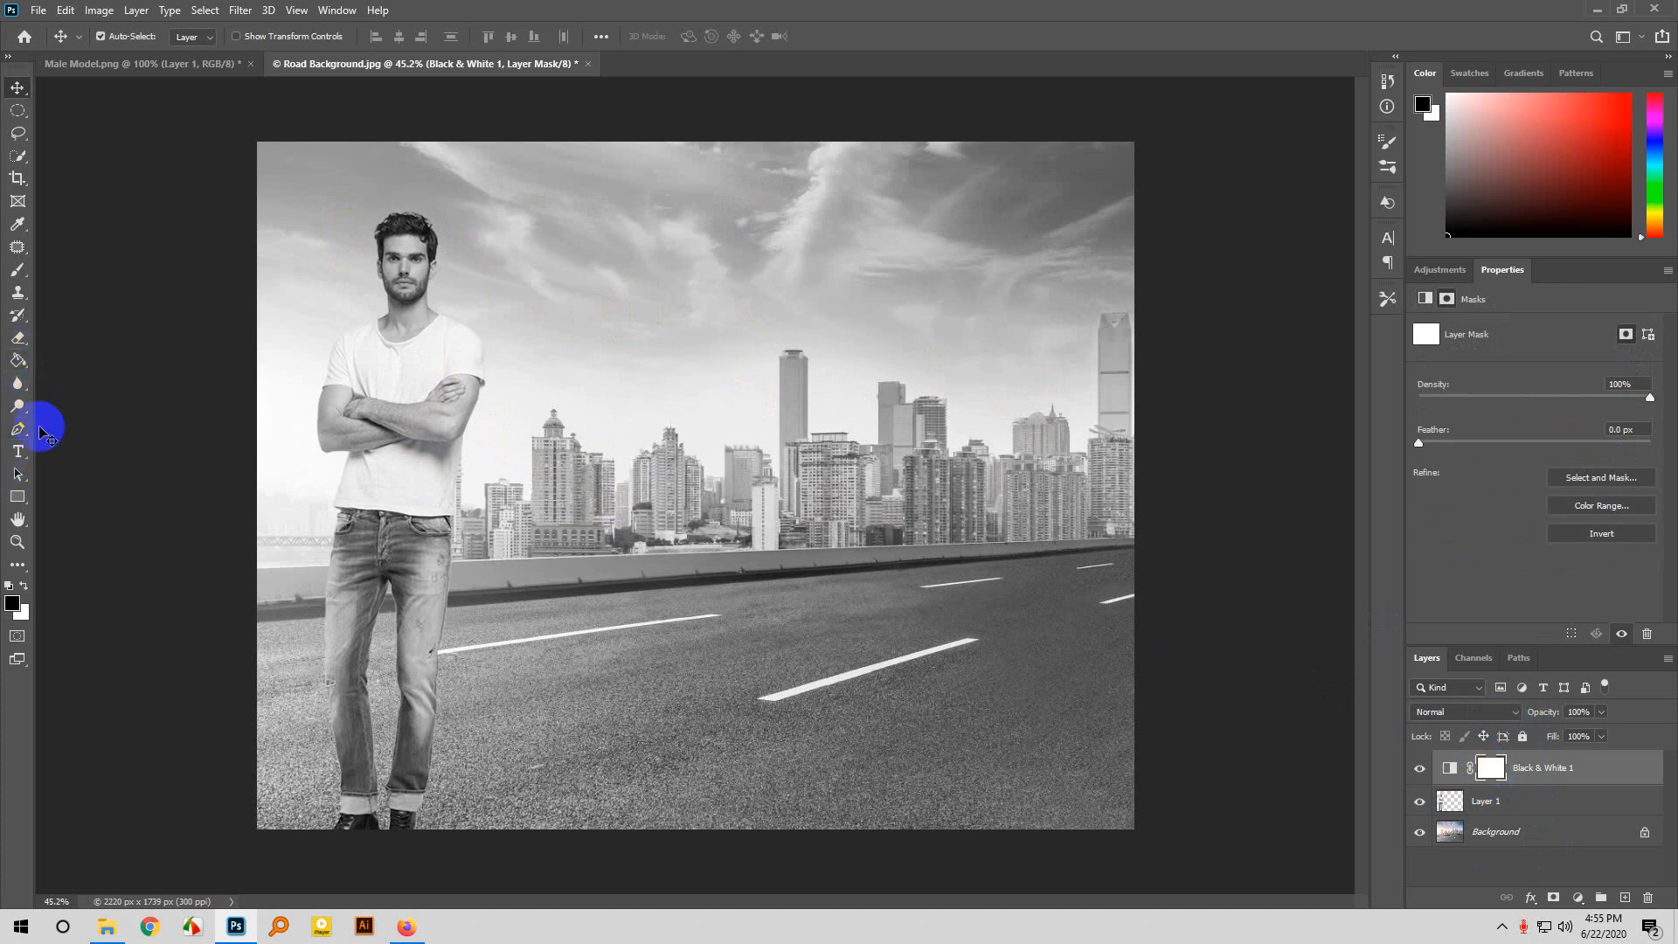
pyautogui.press('b')
pyautogui.click(293, 411)
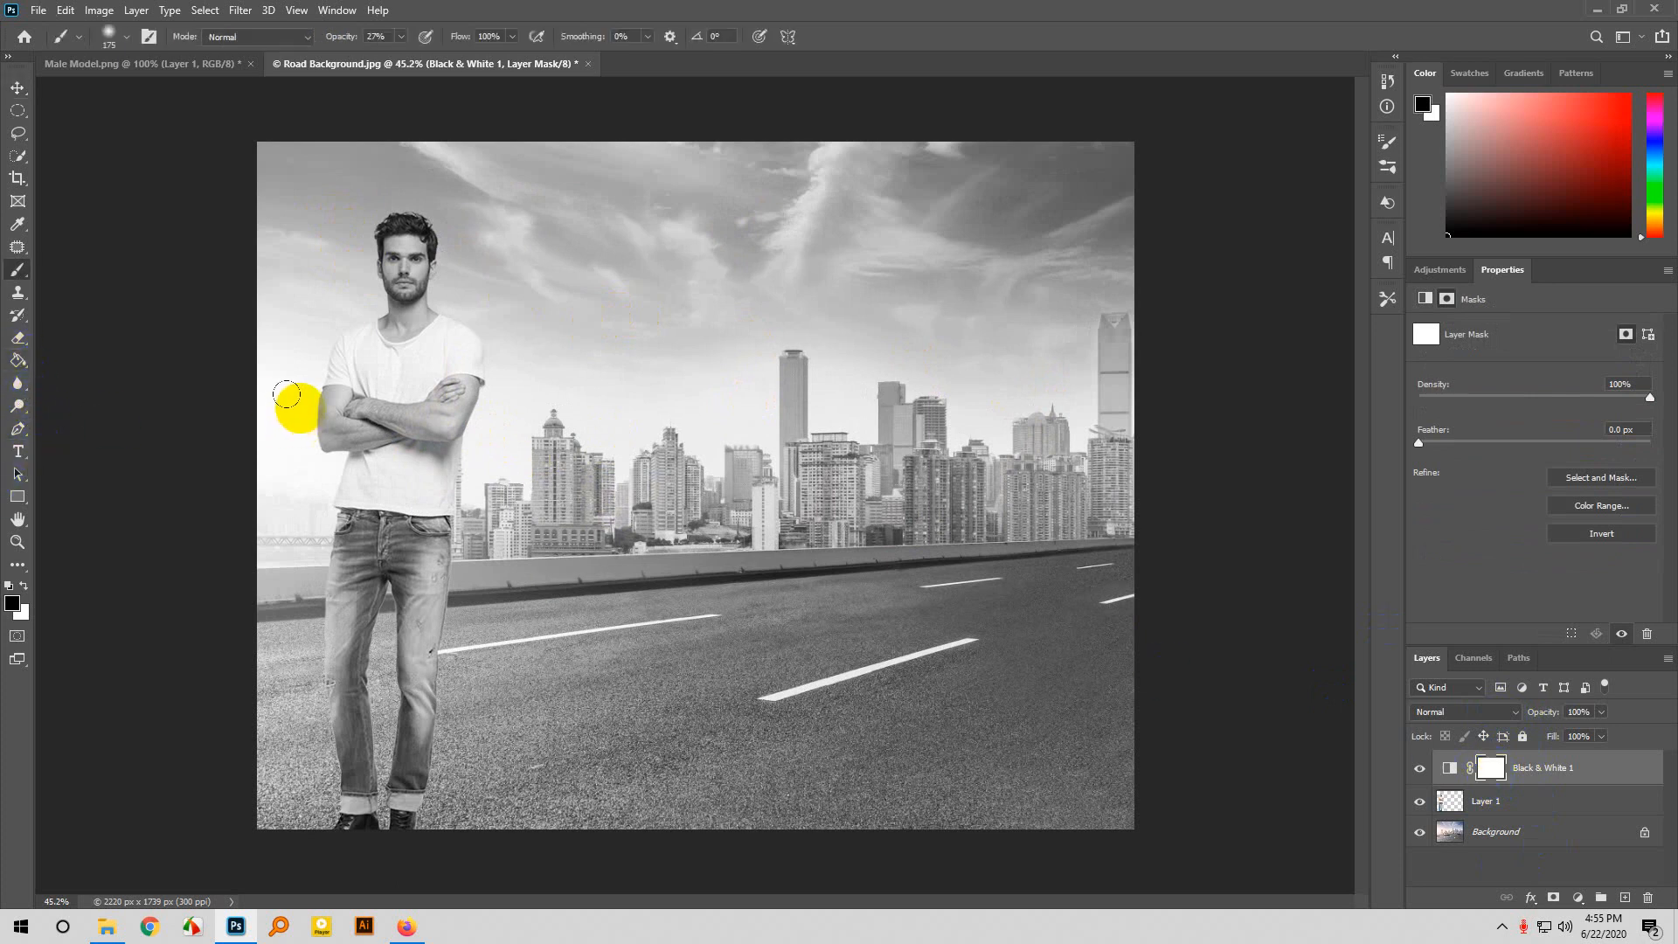
pyautogui.press('[')
pyautogui.press('[')
pyautogui.moveTo(270, 410)
pyautogui.mouseDown()
pyautogui.moveTo(292, 357)
pyautogui.moveTo(336, 333)
pyautogui.moveTo(320, 352)
pyautogui.moveTo(305, 336)
pyautogui.moveTo(364, 330)
pyautogui.mouseUp()
pyautogui.scroll(3, 405, 229)
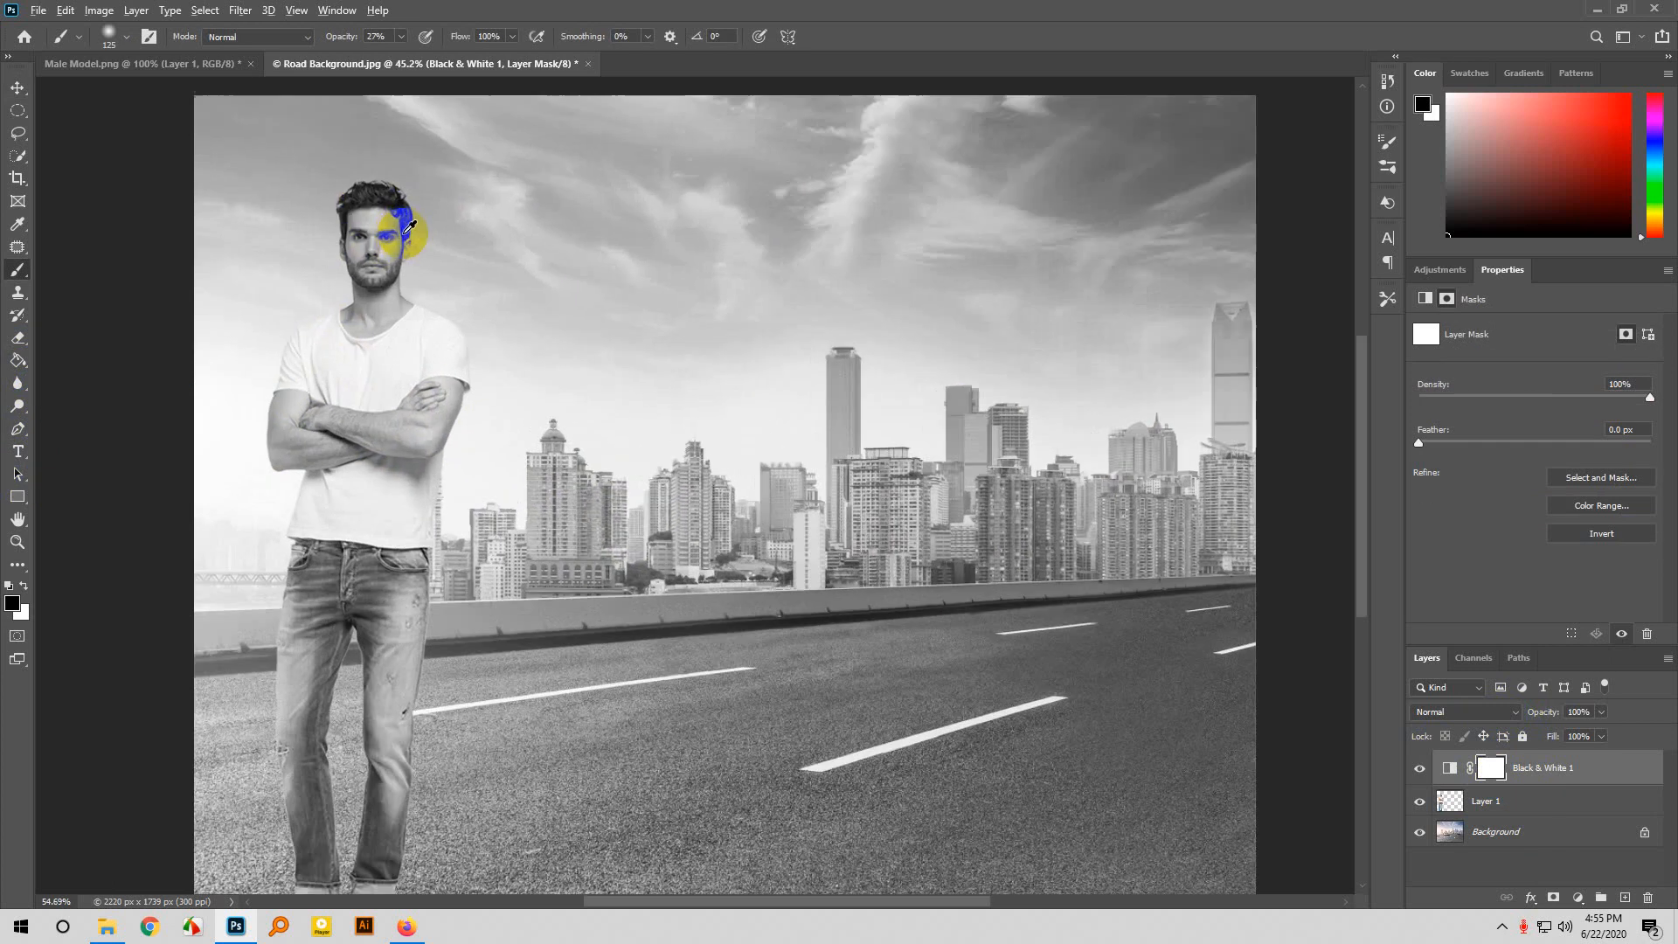
pyautogui.moveTo(371, 208)
pyautogui.mouseDown()
pyautogui.moveTo(368, 335)
pyautogui.moveTo(302, 451)
pyautogui.moveTo(317, 487)
pyautogui.moveTo(288, 398)
pyautogui.moveTo(301, 463)
pyautogui.mouseUp()
pyautogui.moveTo(394, 444)
pyautogui.mouseDown()
pyautogui.moveTo(393, 378)
pyautogui.moveTo(405, 422)
pyautogui.mouseUp()
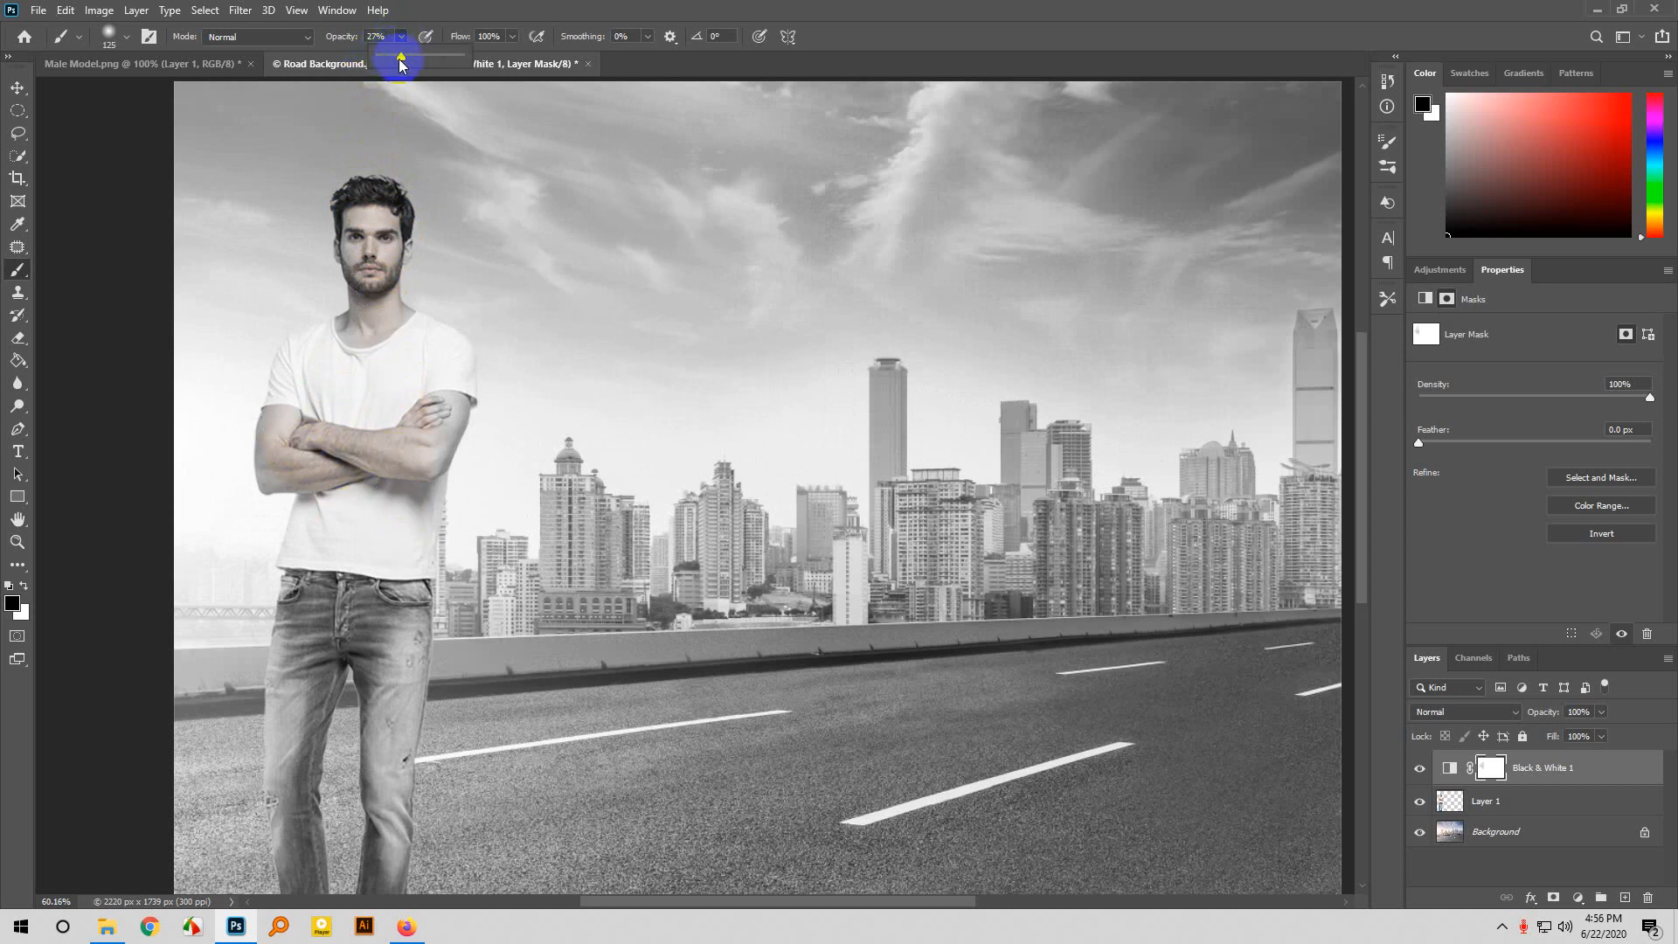
pyautogui.moveTo(375, 204)
pyautogui.mouseDown()
pyautogui.moveTo(367, 302)
pyautogui.moveTo(356, 214)
pyautogui.moveTo(401, 405)
pyautogui.moveTo(416, 409)
pyautogui.moveTo(428, 377)
pyautogui.moveTo(432, 355)
pyautogui.moveTo(373, 488)
pyautogui.moveTo(293, 400)
pyautogui.moveTo(255, 498)
pyautogui.moveTo(322, 287)
pyautogui.moveTo(305, 451)
pyautogui.moveTo(345, 494)
pyautogui.moveTo(385, 455)
pyautogui.mouseUp()
# Paint black at 52% opacity on the Black & White mask over both legs of the man's jeans and his shoes.
pyautogui.scroll(-3, 374, 454)
pyautogui.scroll(-1, 359, 439)
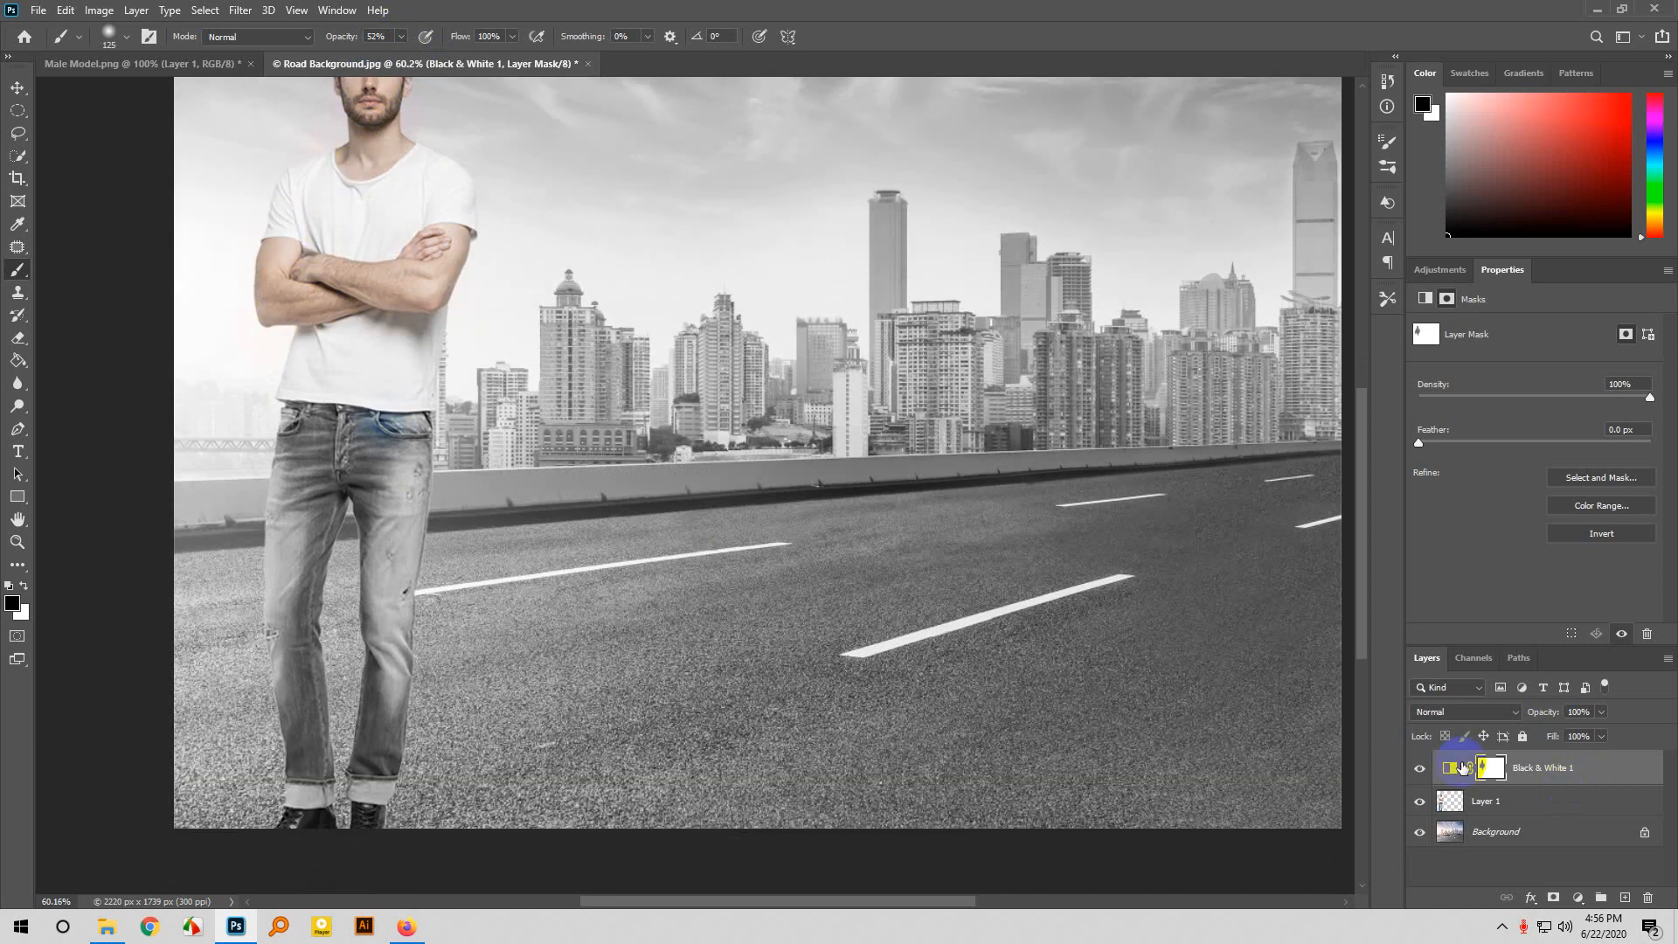
pyautogui.moveTo(411, 363)
pyautogui.mouseDown()
pyautogui.moveTo(375, 498)
pyautogui.moveTo(390, 614)
pyautogui.moveTo(371, 794)
pyautogui.mouseUp()
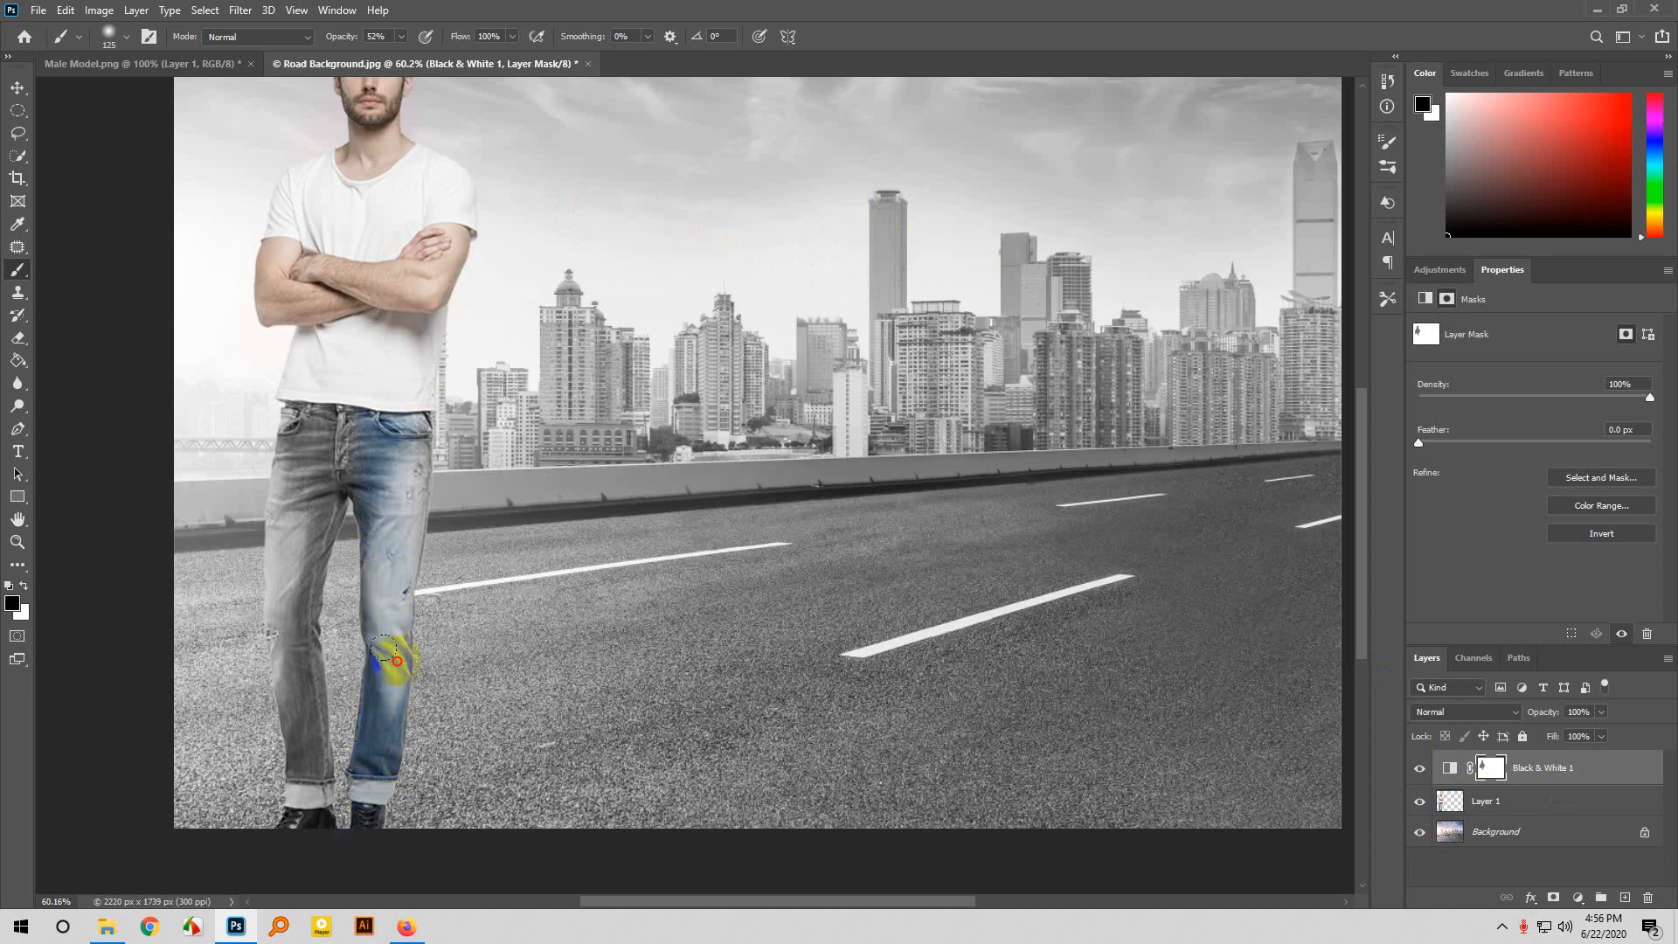
pyautogui.moveTo(340, 460)
pyautogui.mouseDown()
pyautogui.moveTo(315, 413)
pyautogui.moveTo(268, 513)
pyautogui.moveTo(305, 799)
pyautogui.mouseUp()
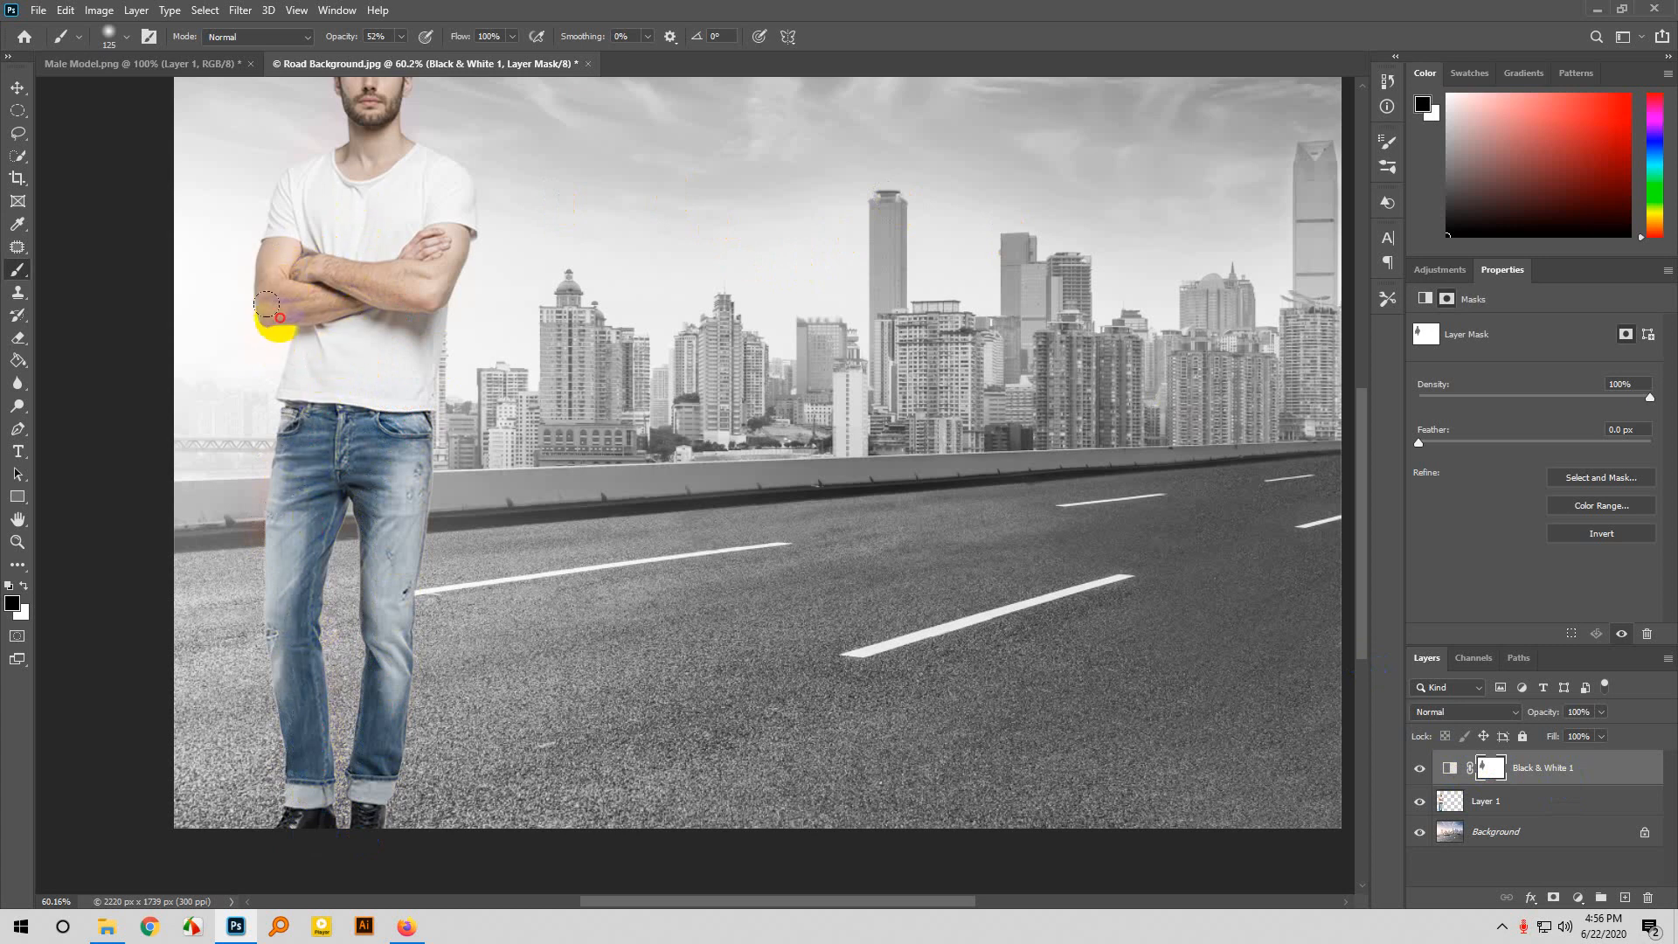
pyautogui.scroll(3, 385, 219)
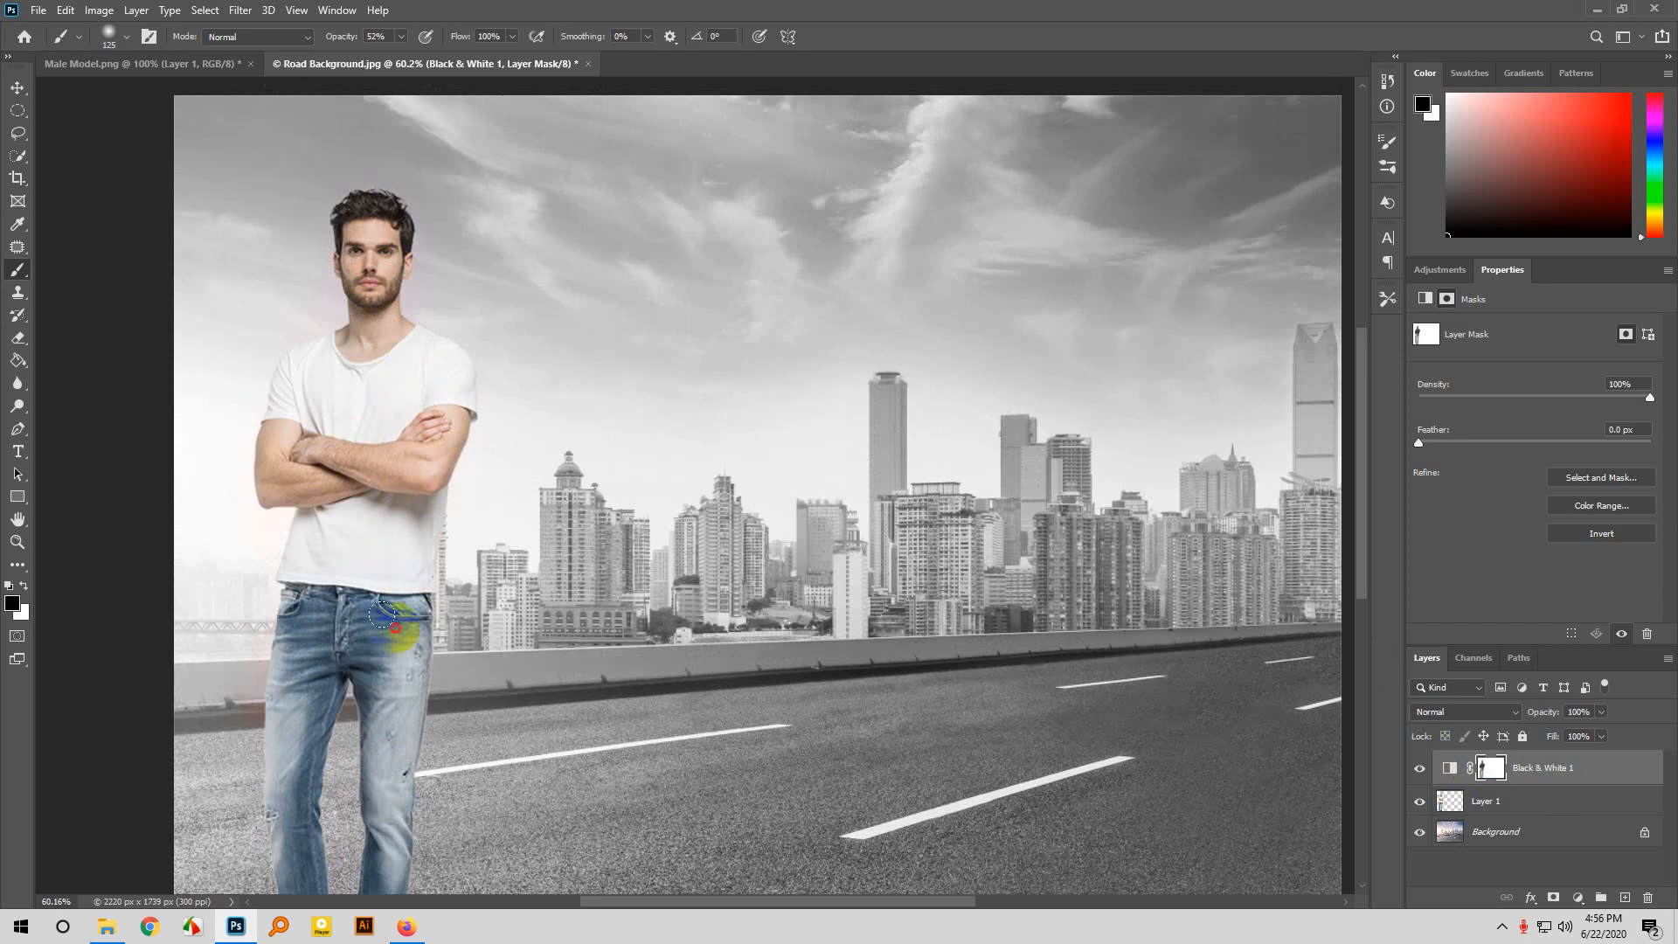
pyautogui.scroll(-2, 368, 442)
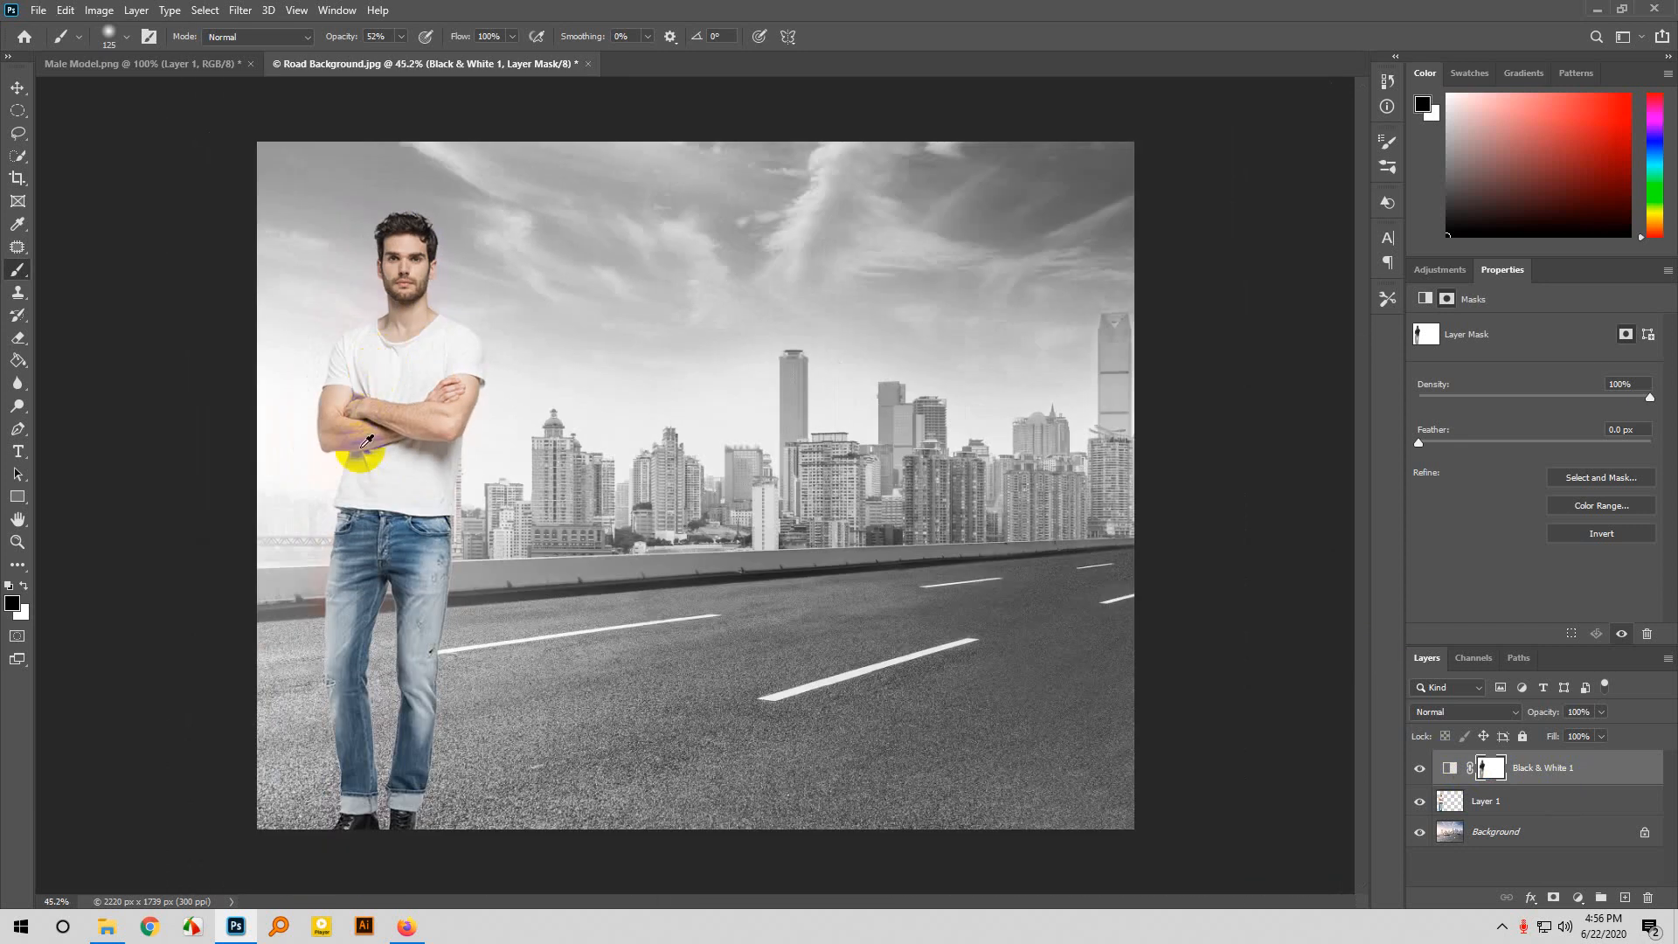
pyautogui.scroll(-3, 367, 442)
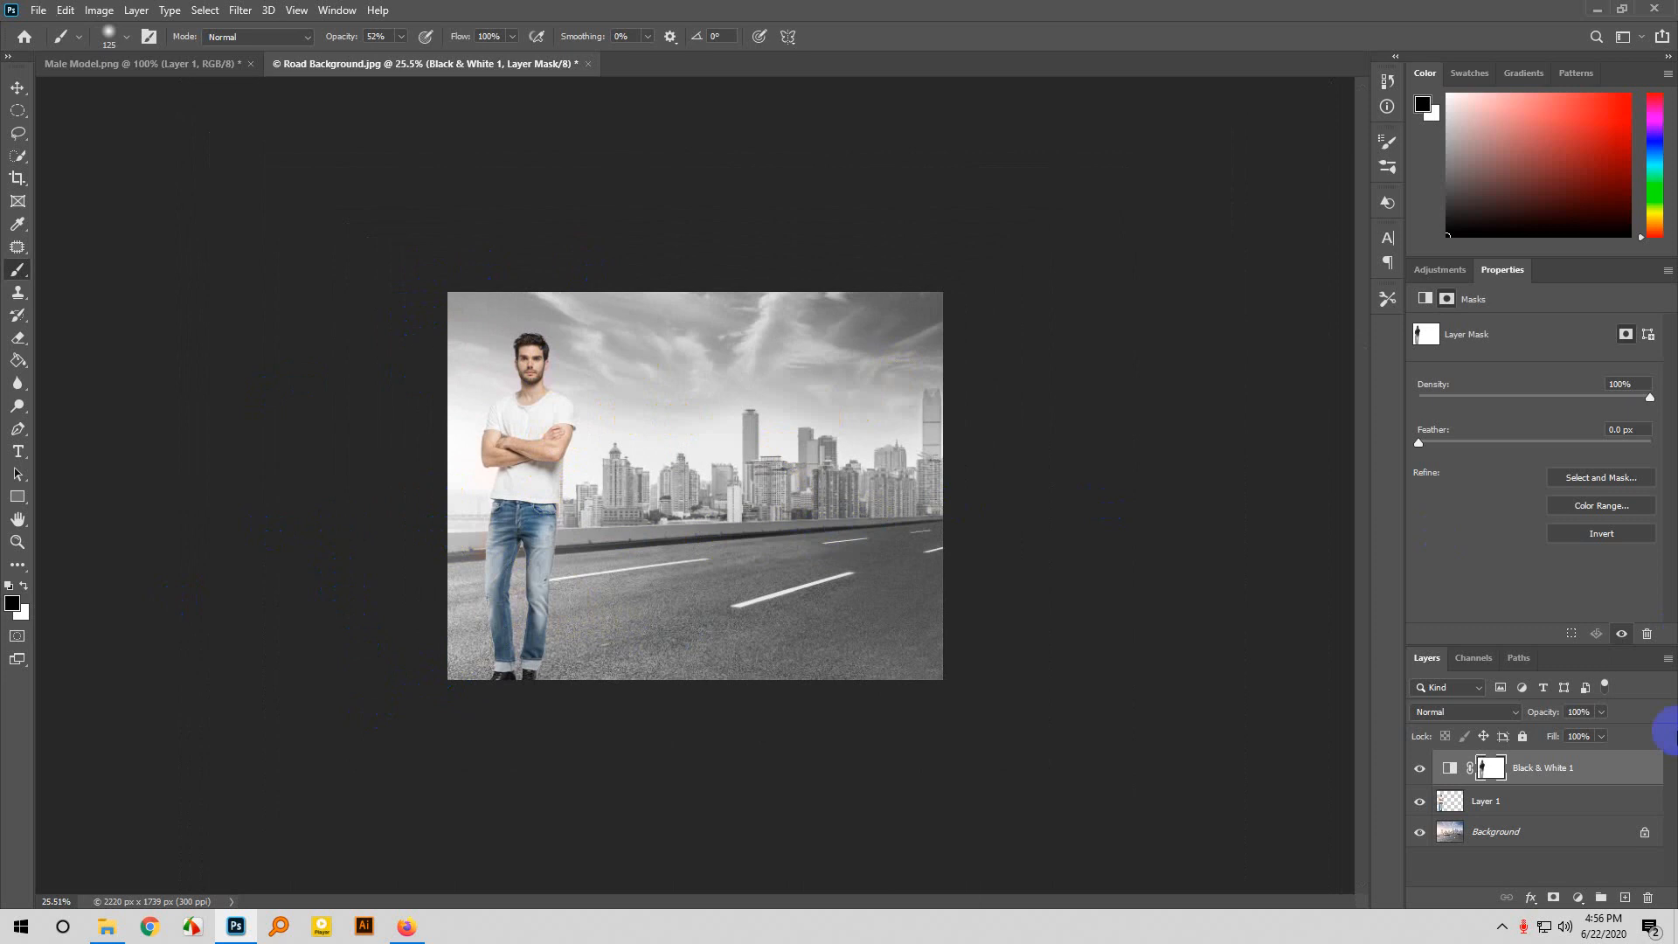
# Delete the Black & White 1 adjustment layer's mask and the layer itself, and open the list of adjustment layers.
pyautogui.click(1649, 899)
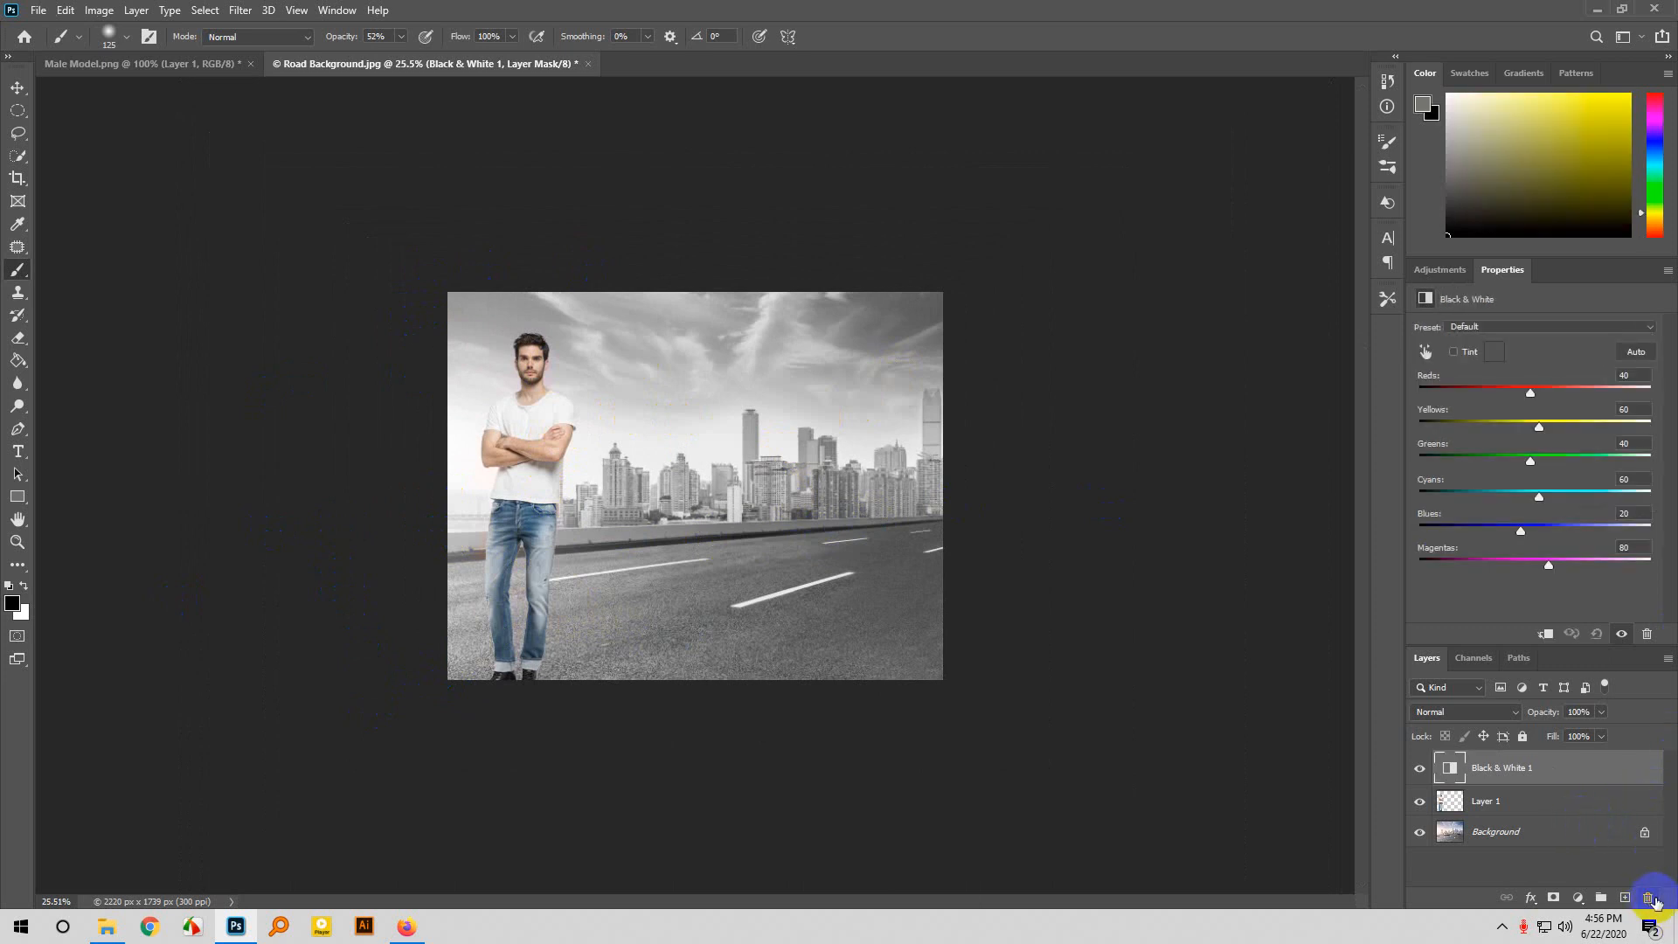
pyautogui.click(1651, 901)
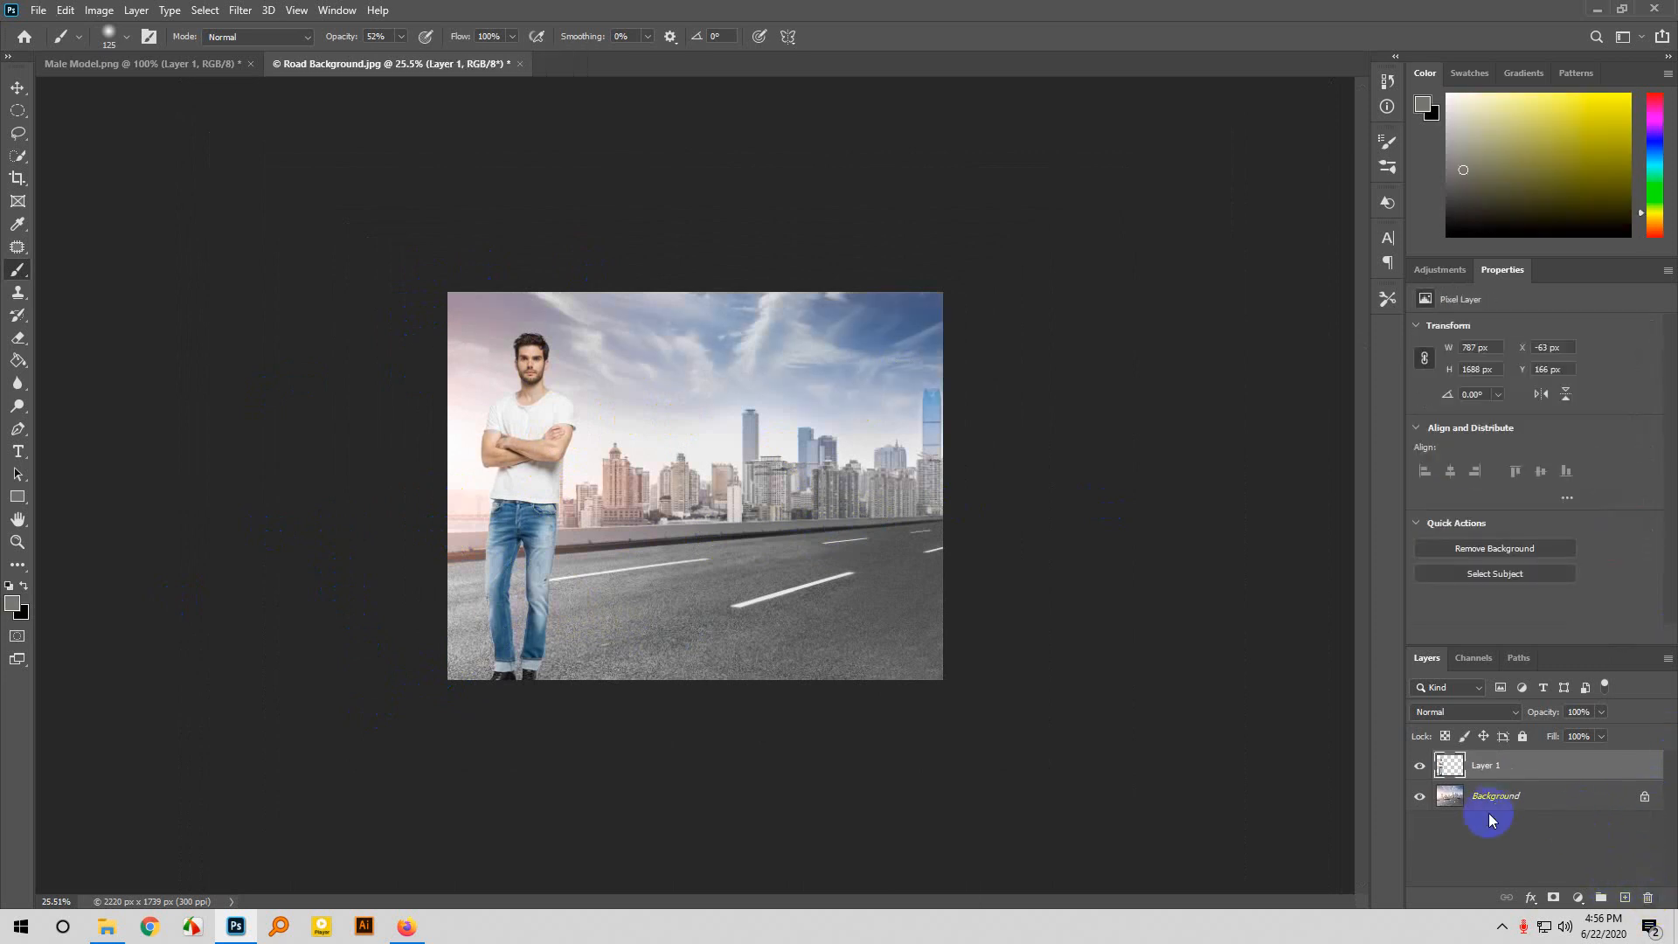
pyautogui.click(1585, 897)
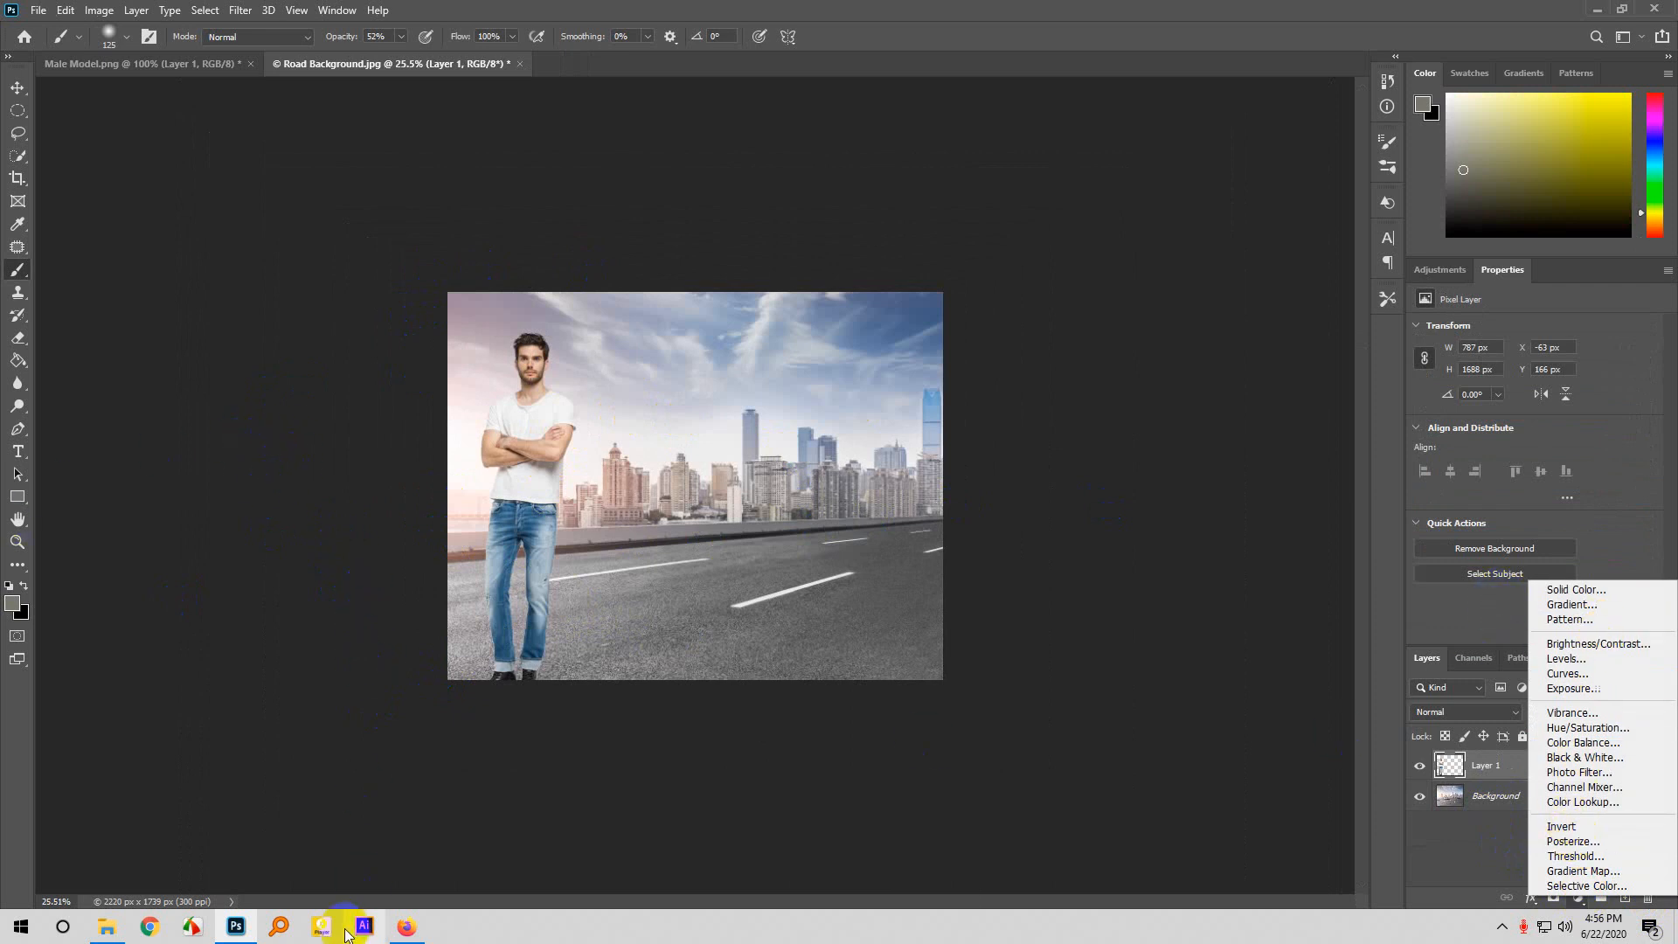
# Switch to the Bangladeshi Ads folder in File Explorer and view the dark Aarong Dairy and yellow Bizli Cables ads.
pyautogui.click(109, 926)
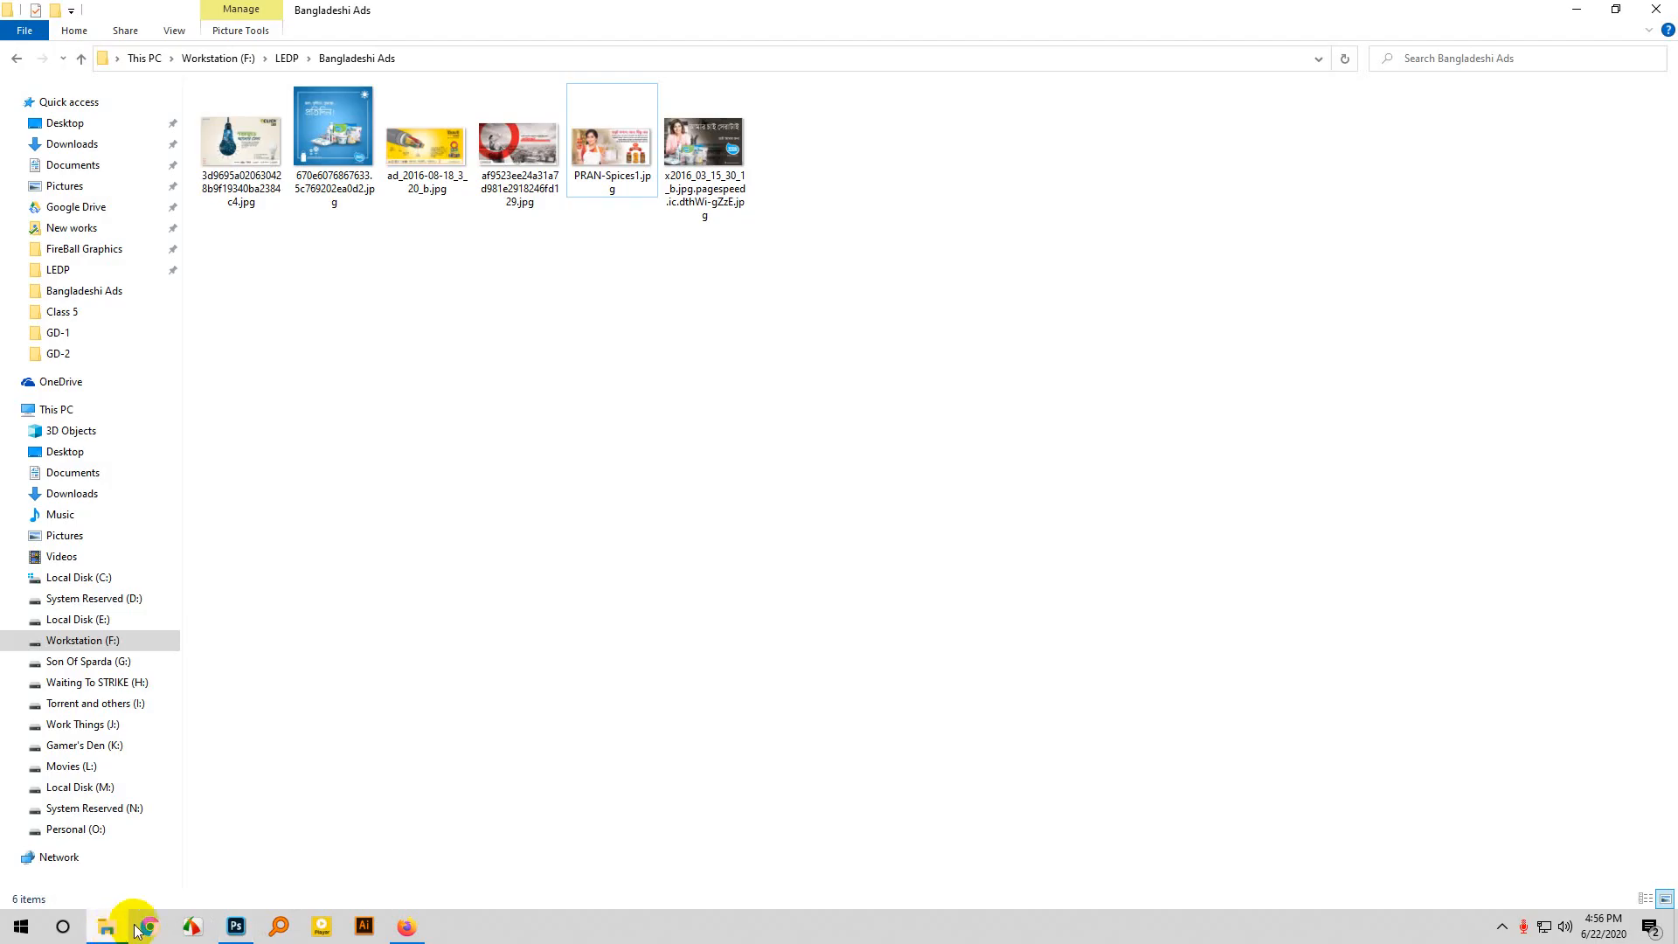
pyautogui.click(730, 157)
pyautogui.doubleClick(729, 155)
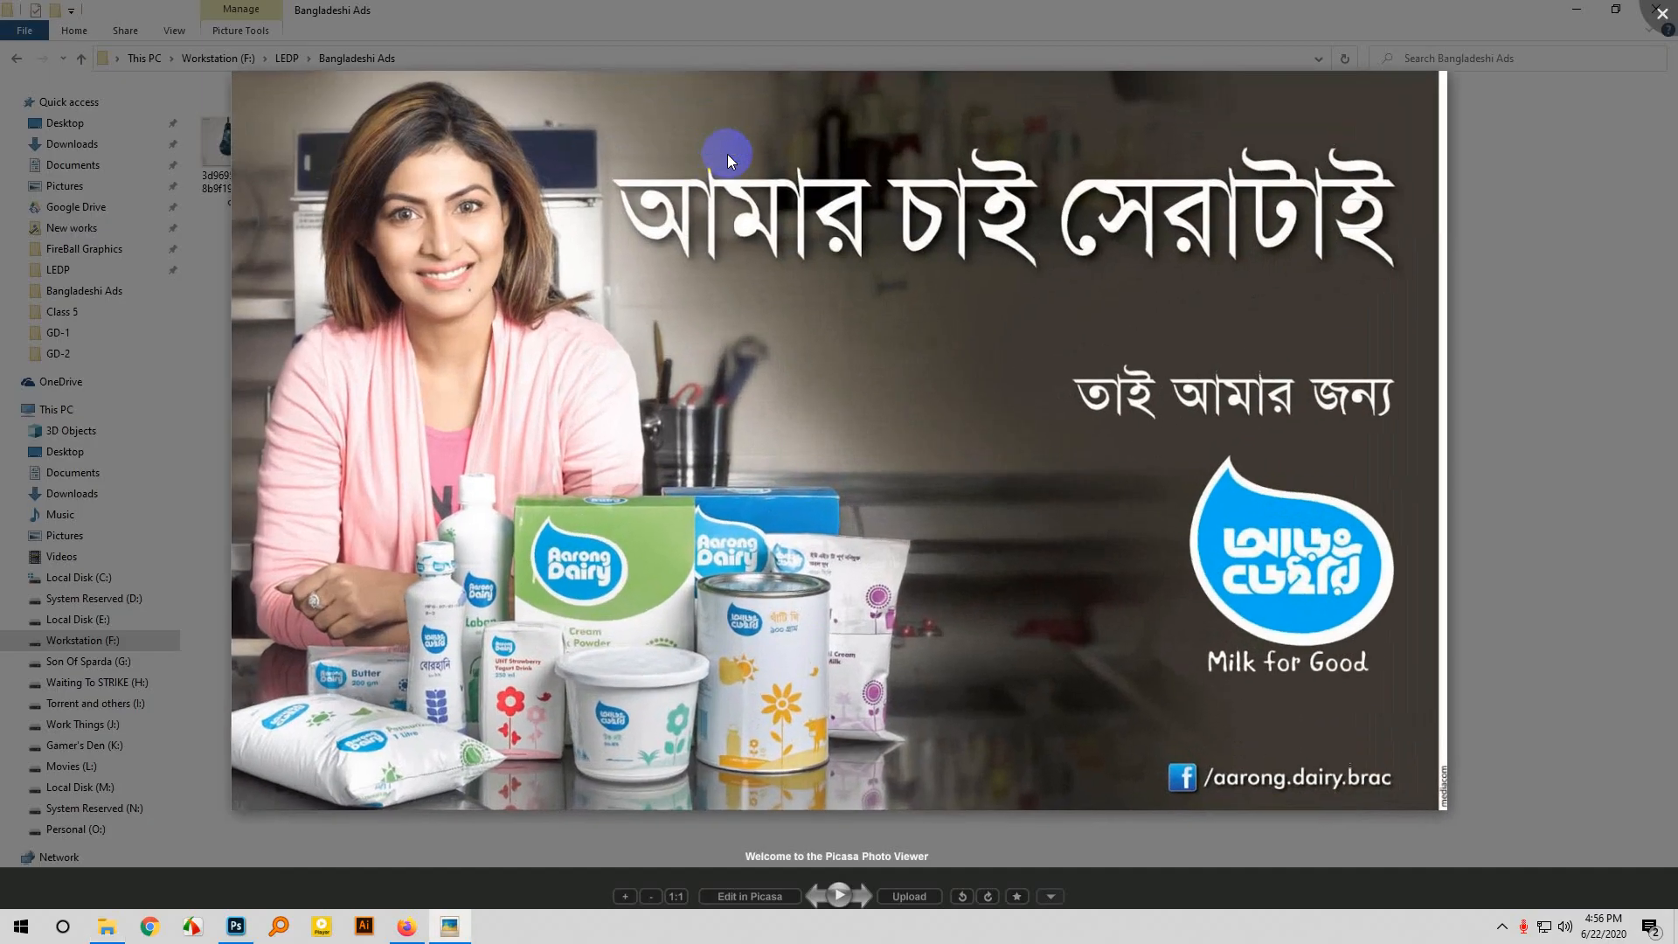
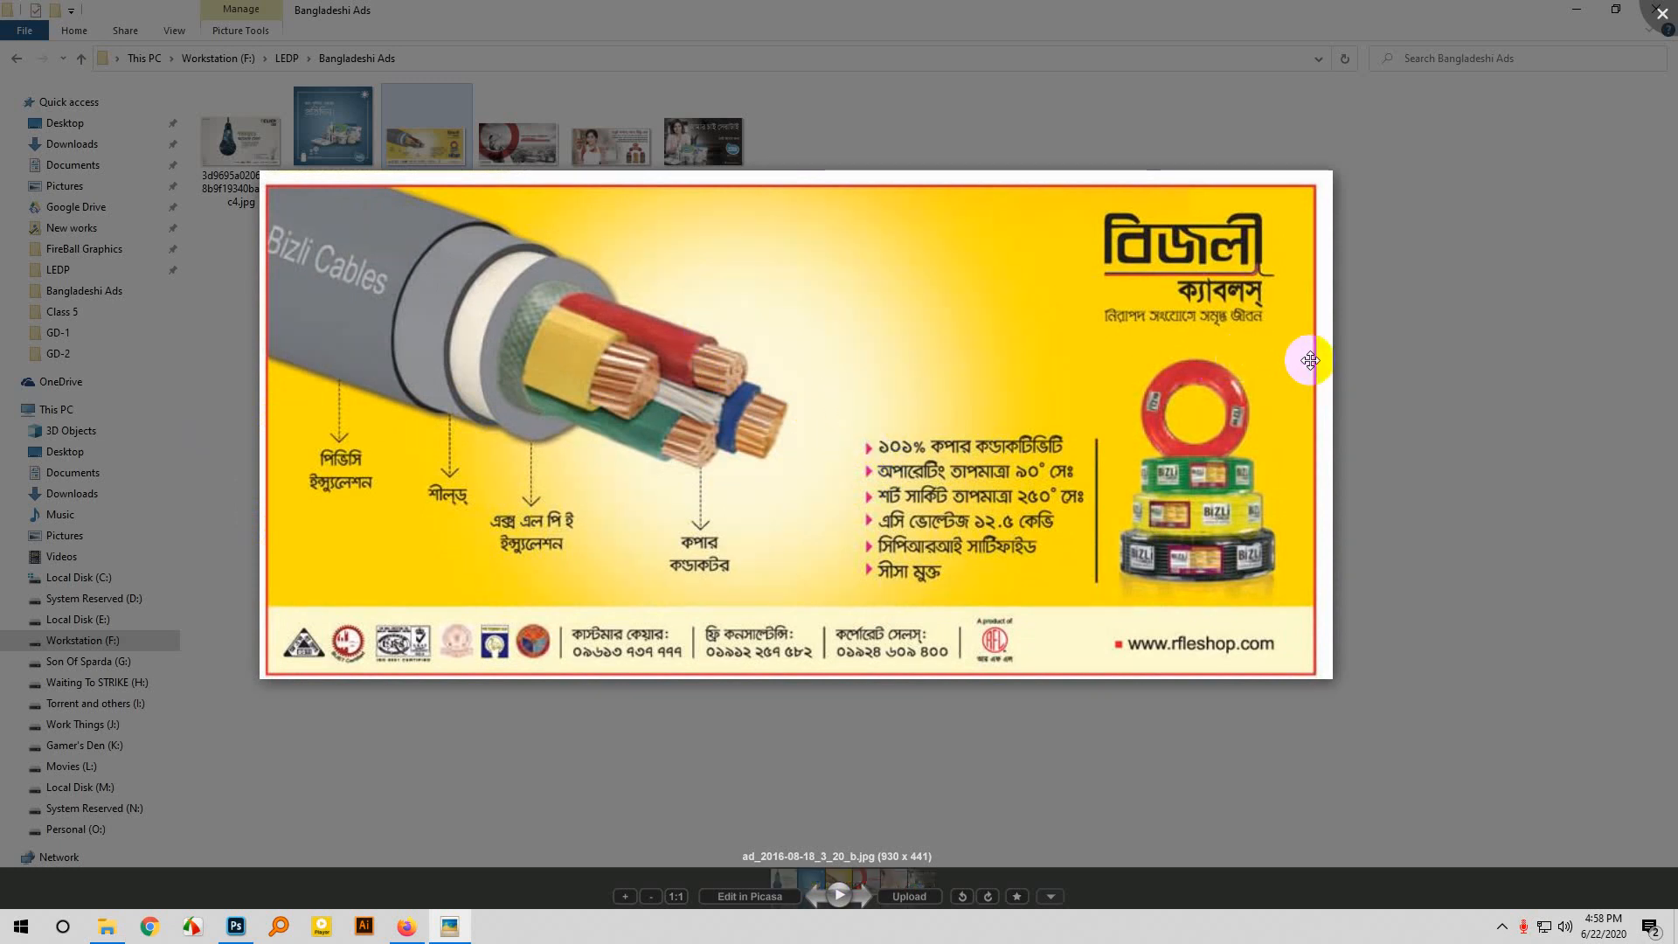
pyautogui.click(1665, 12)
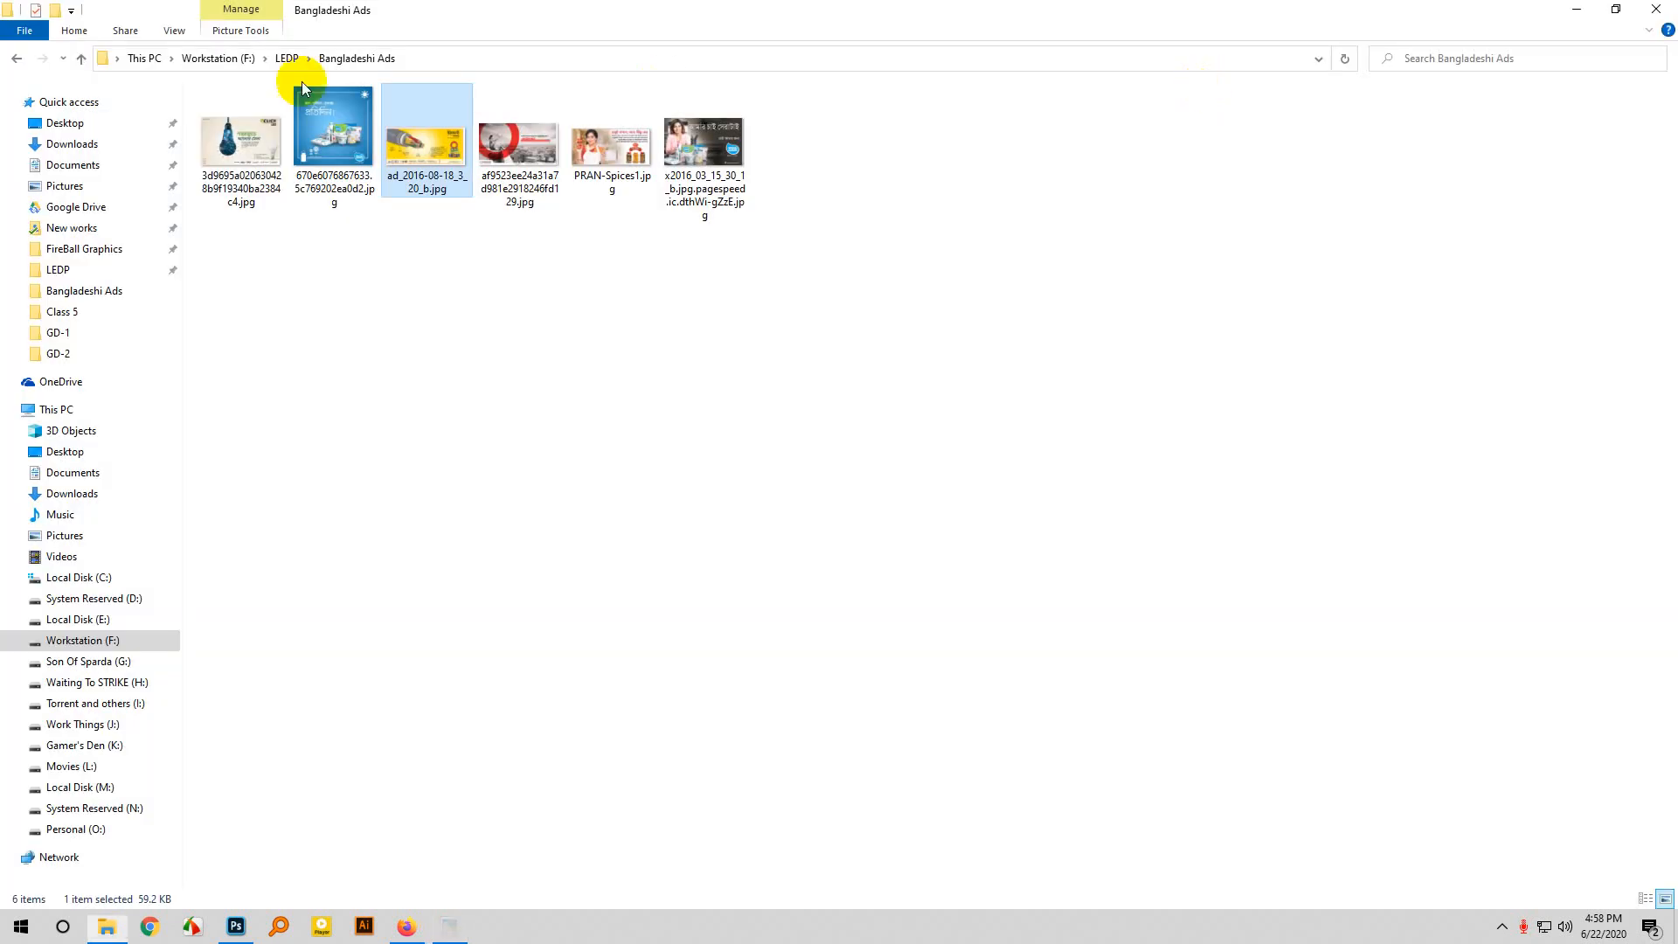
# View the square blue Aarong Dairy ad from the Bangladeshi Ads folder and close it.
pyautogui.click(333, 154)
pyautogui.doubleClick(333, 154)
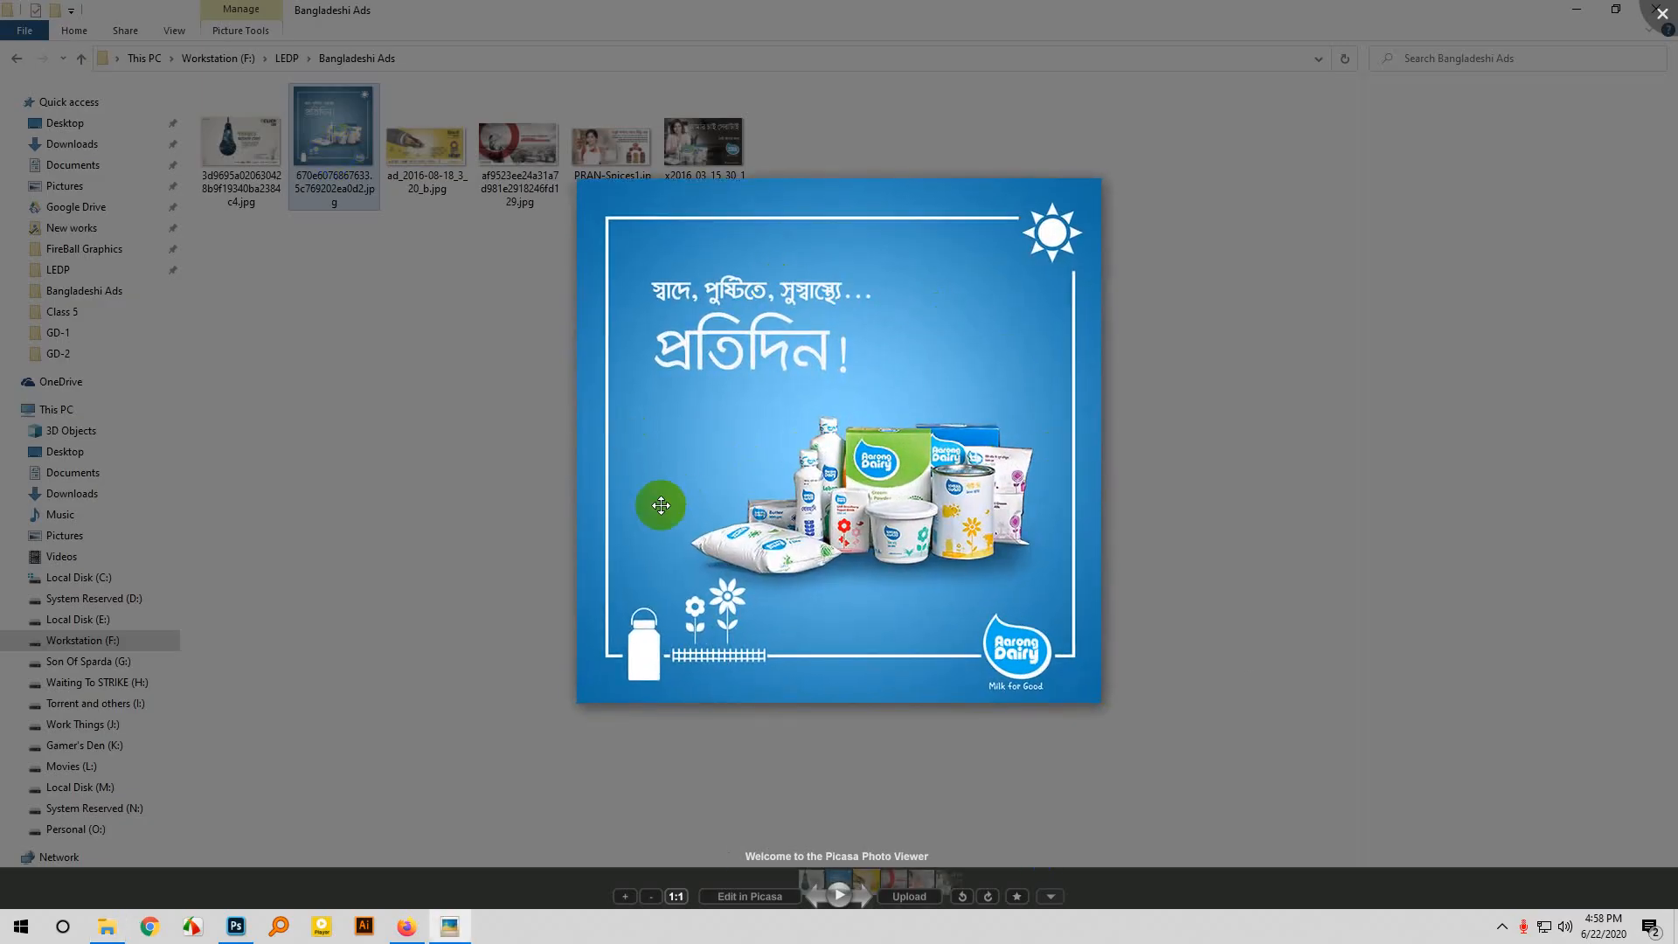
pyautogui.click(1663, 13)
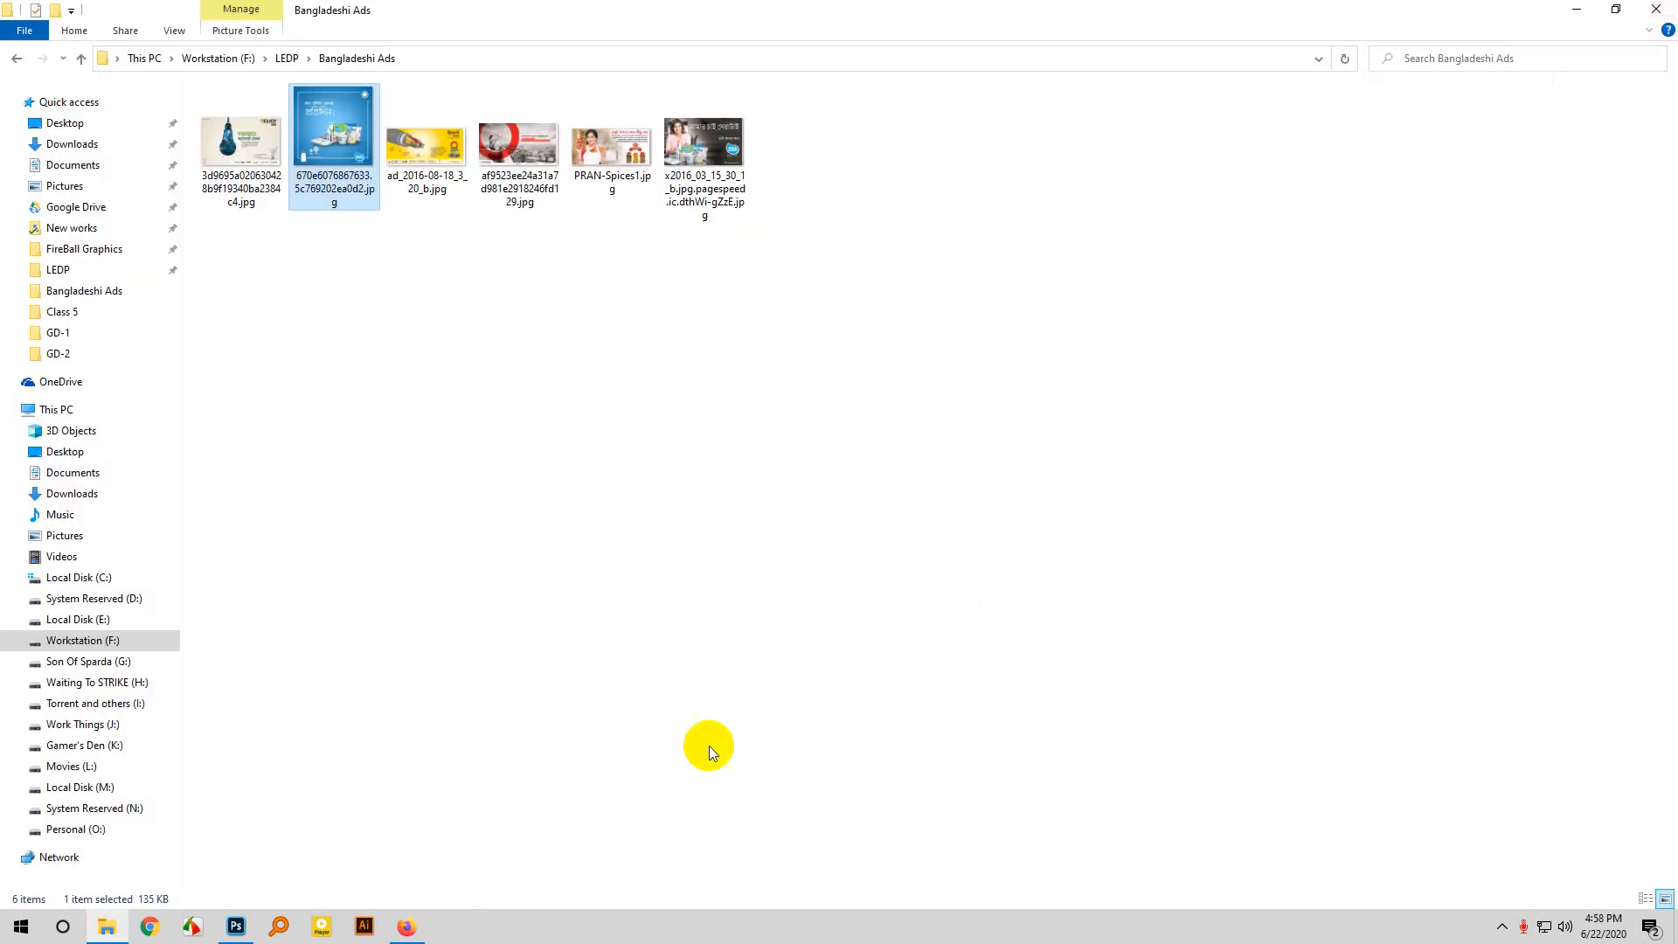
# Switch to Photoshop, try adding a layer mask to Layer 1, undo it, and open the list of adjustment layers.
pyautogui.click(236, 927)
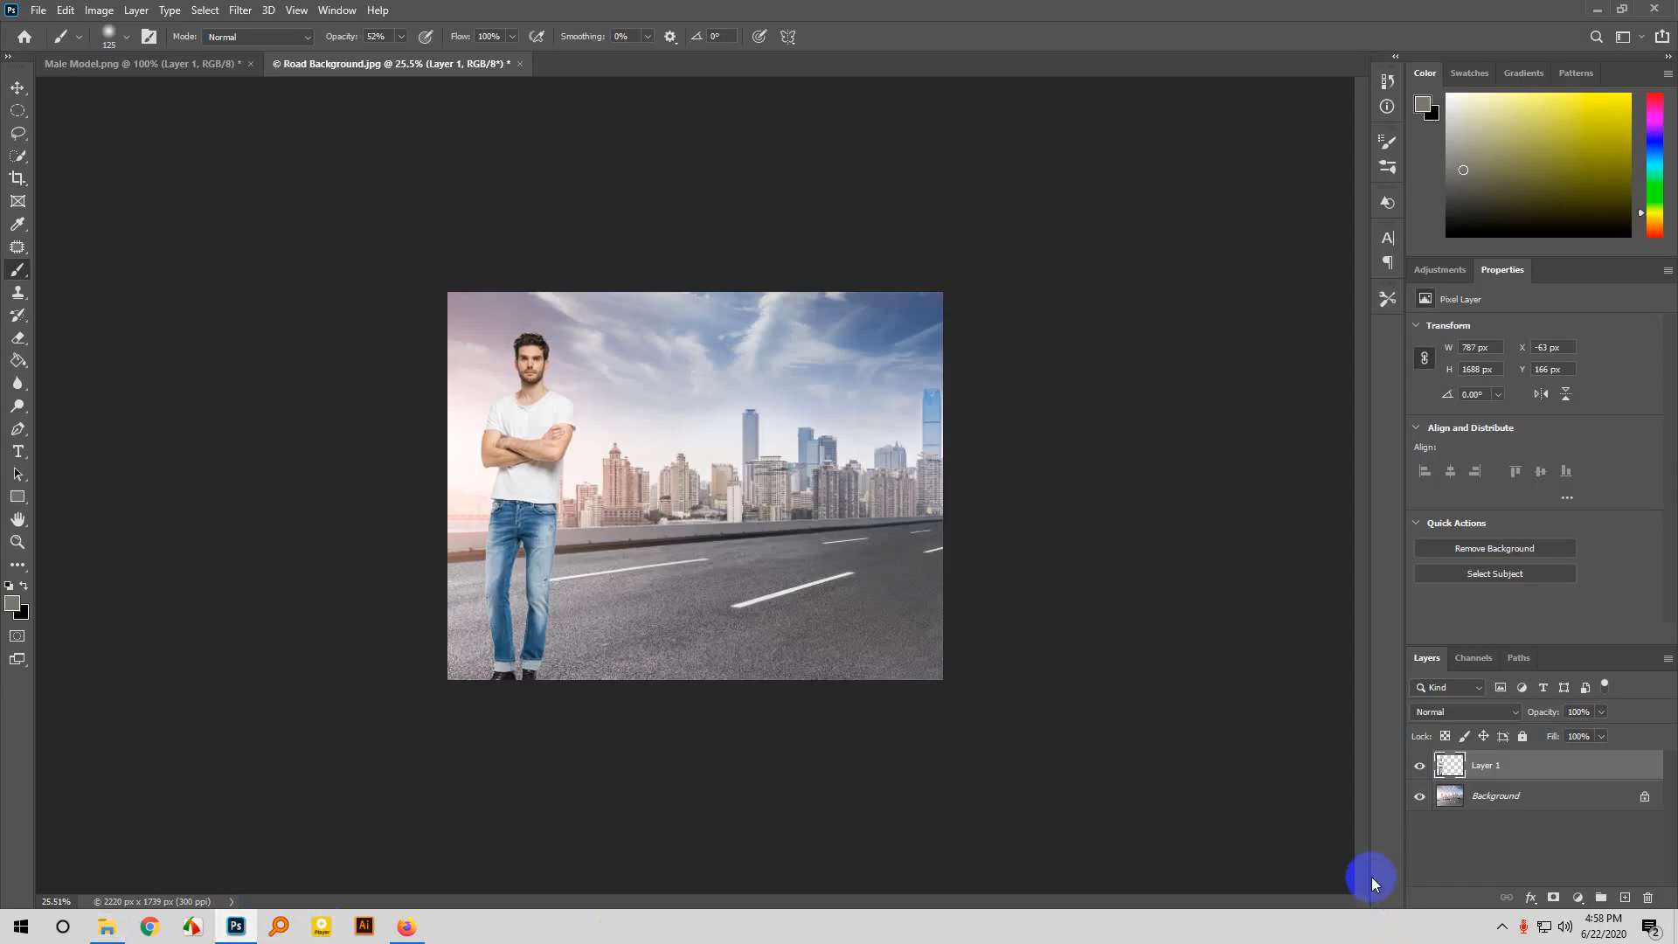
pyautogui.click(1554, 898)
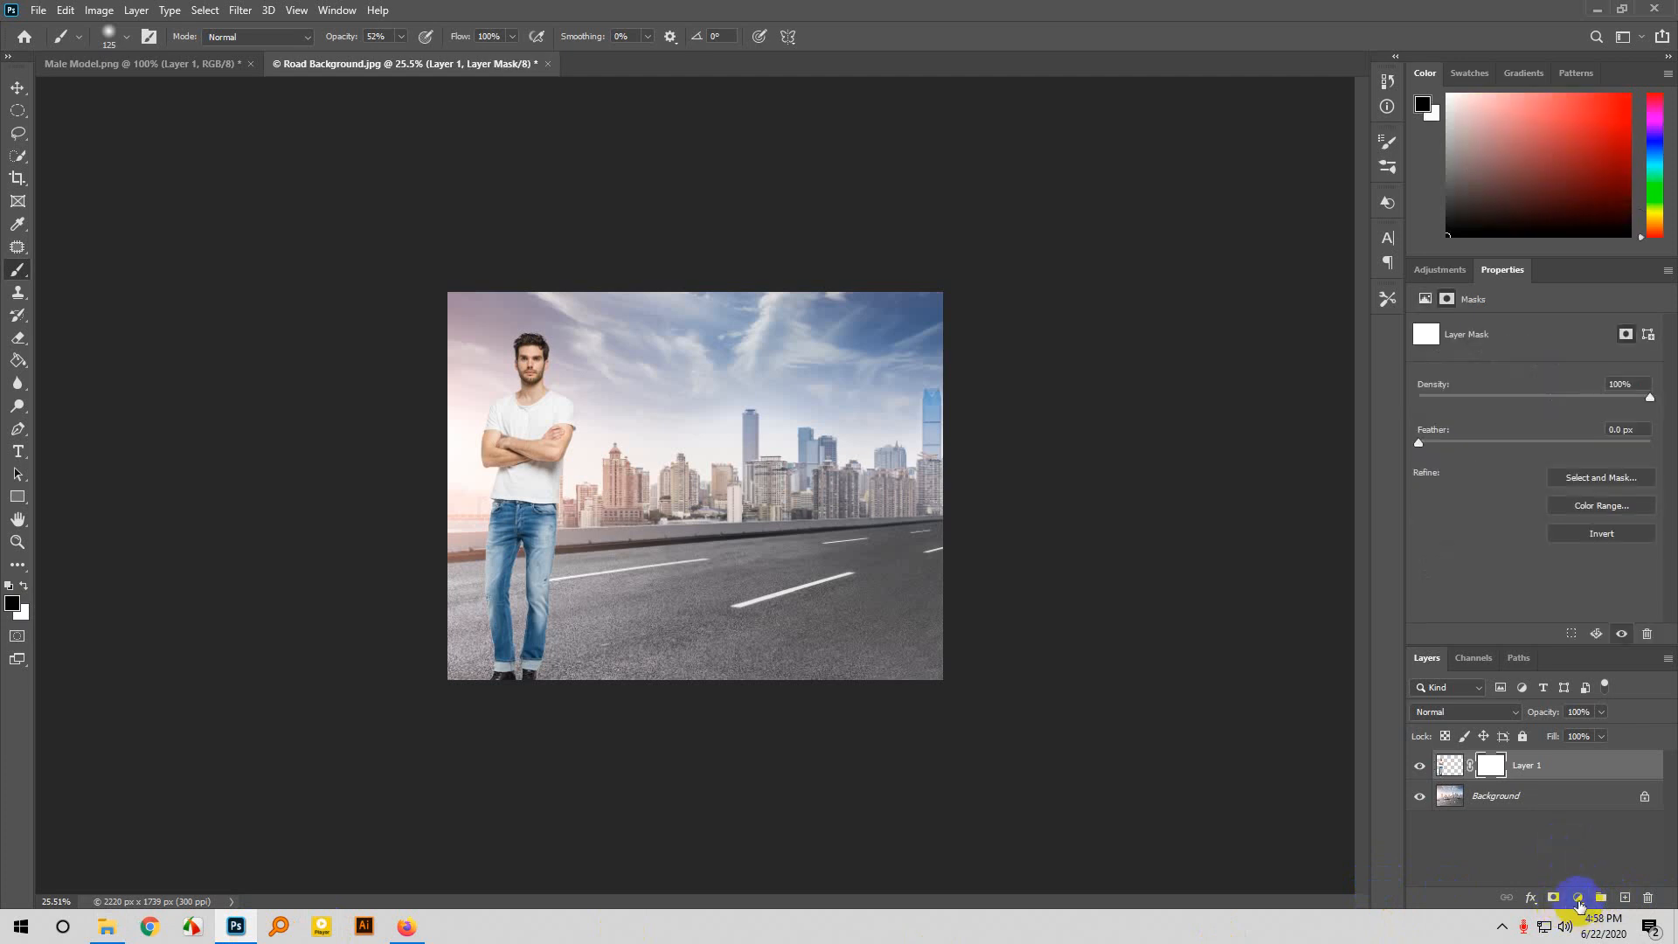
pyautogui.hotkey('ctrl', 'z')
pyautogui.click(1576, 899)
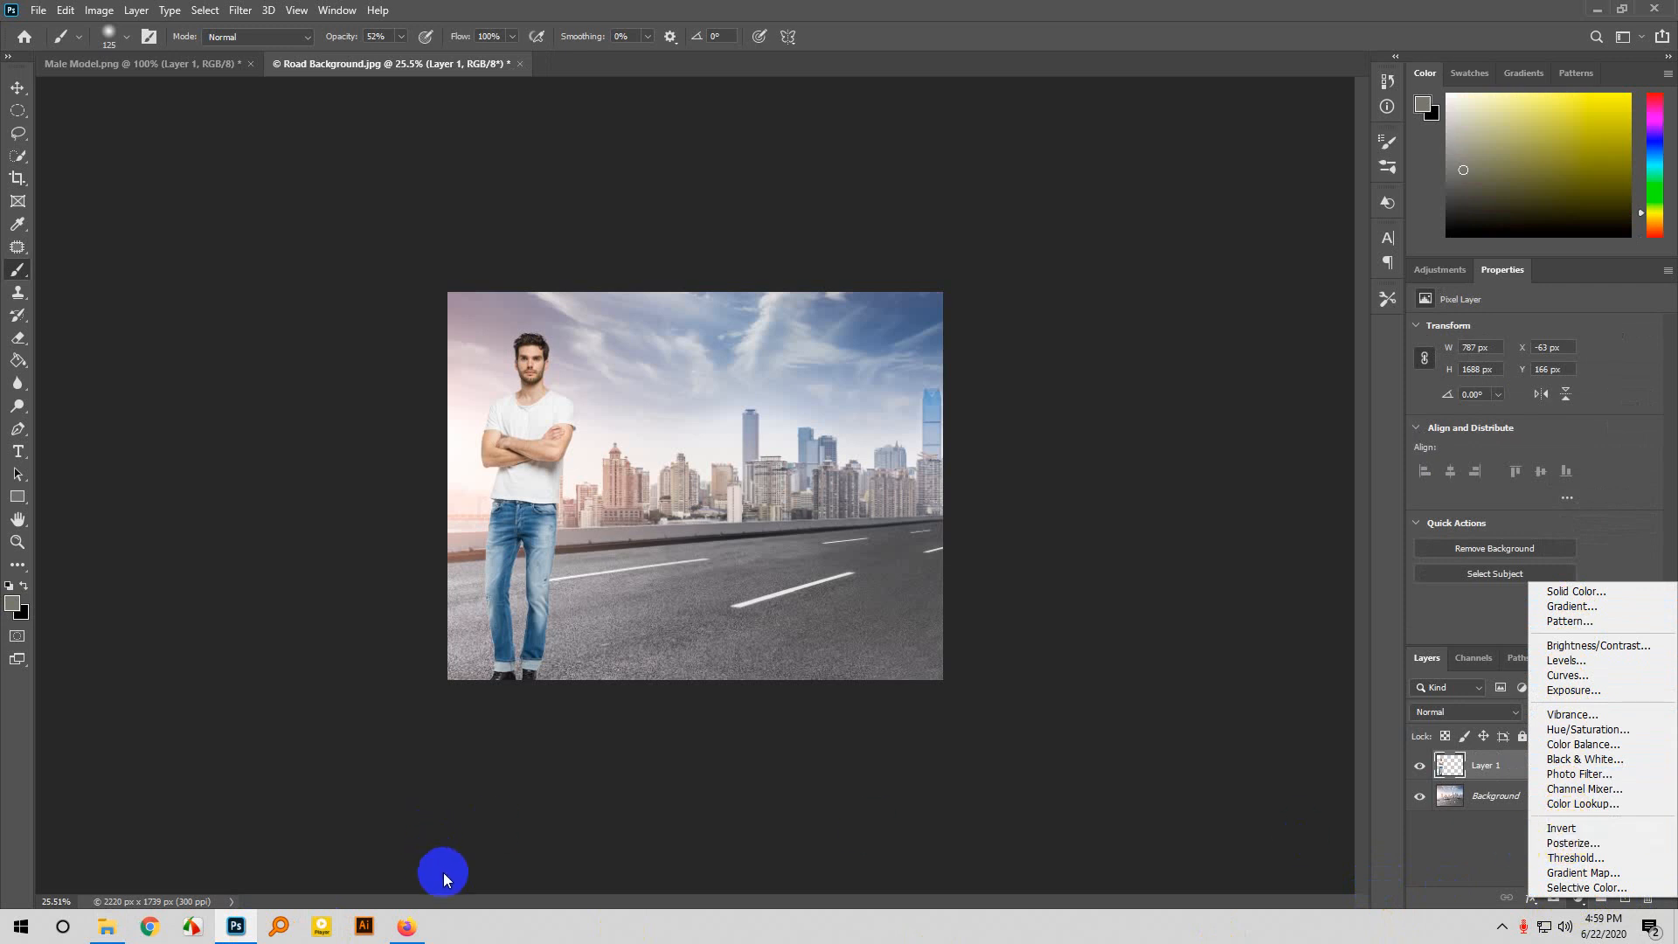
# Check the Google Meet call, return to Photoshop, and switch to the Bangladeshi Ads folder in File Explorer.
pyautogui.click(407, 926)
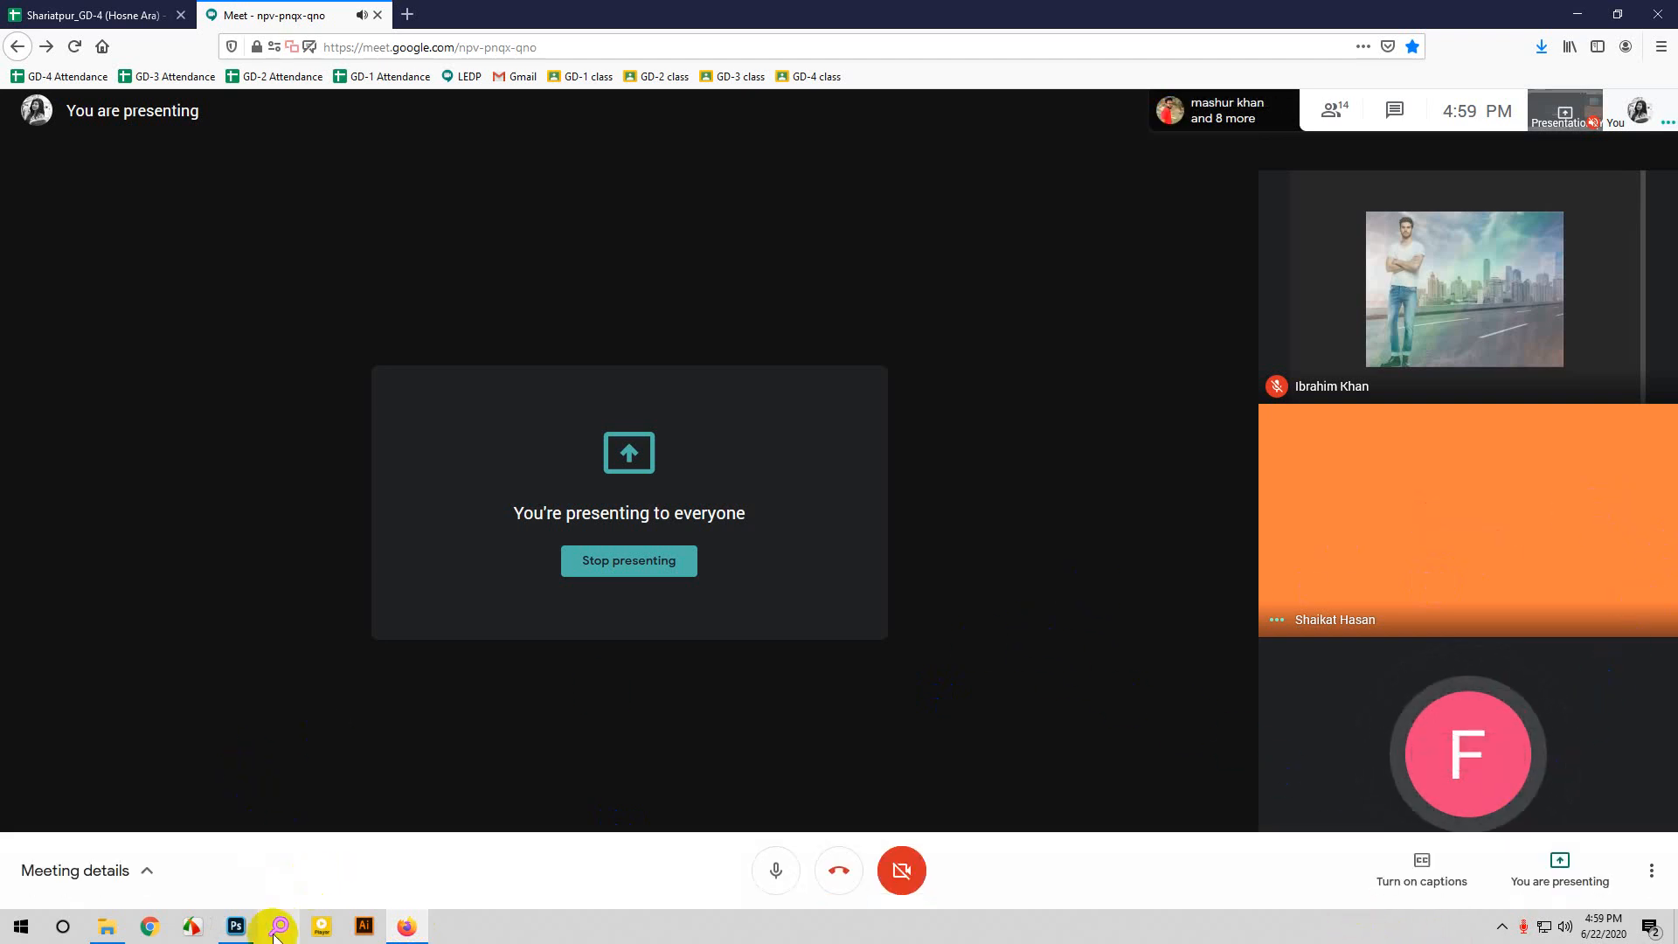
pyautogui.click(236, 927)
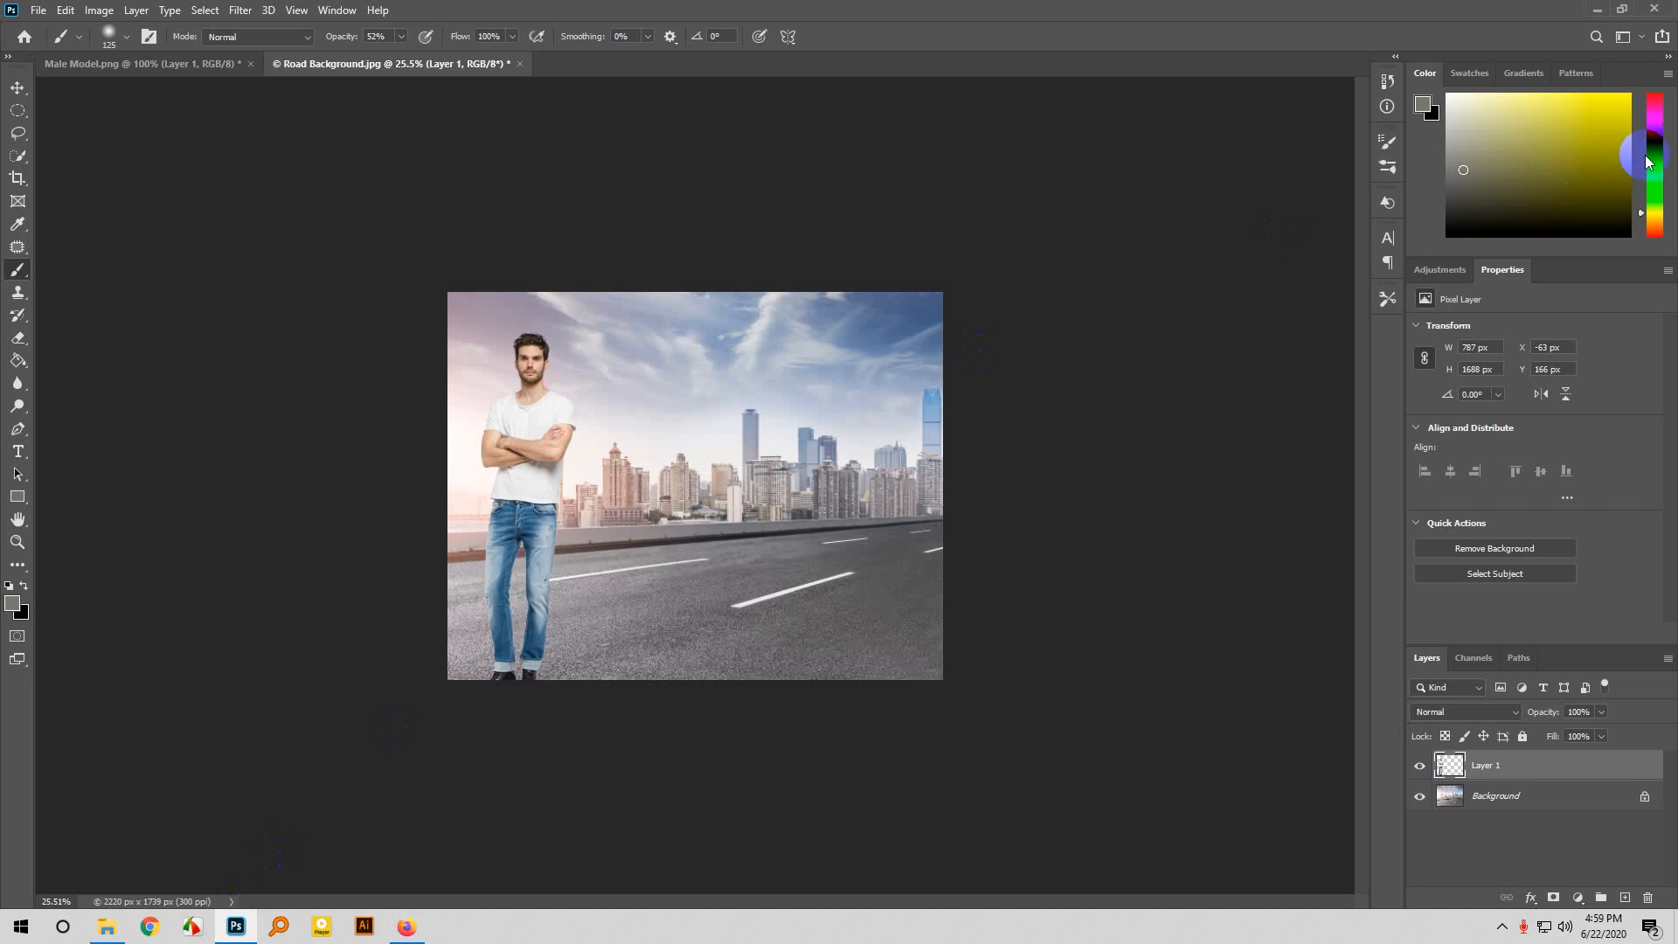
pyautogui.moveTo(469, 611); pyautogui.dragTo(485, 582)
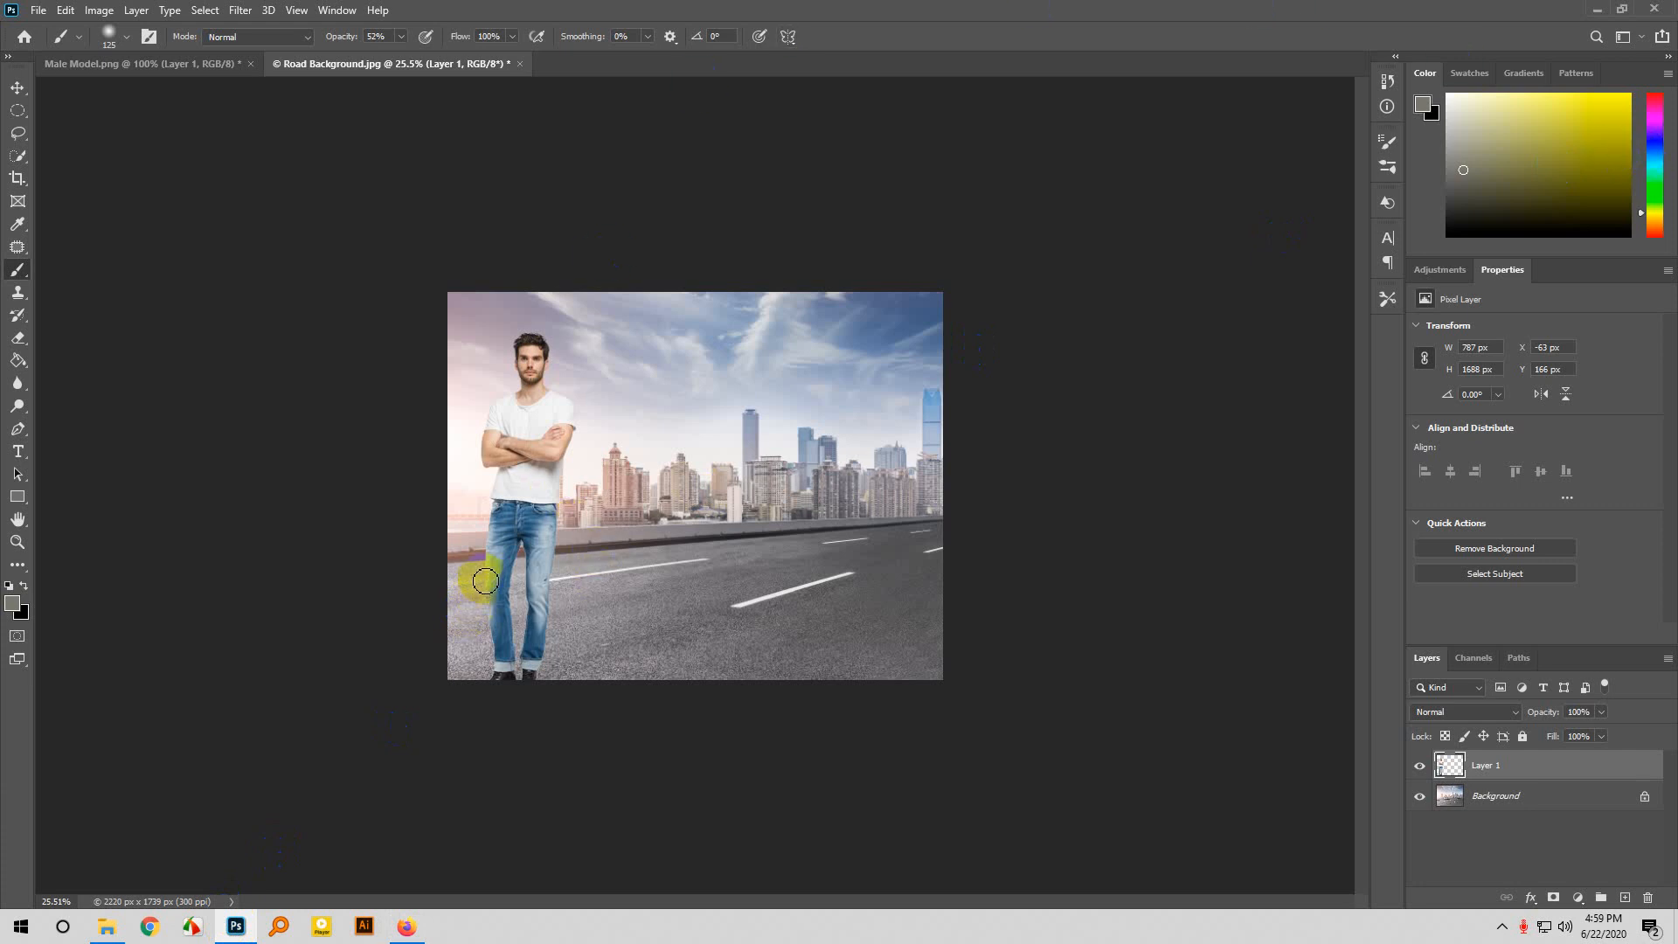
pyautogui.click(107, 927)
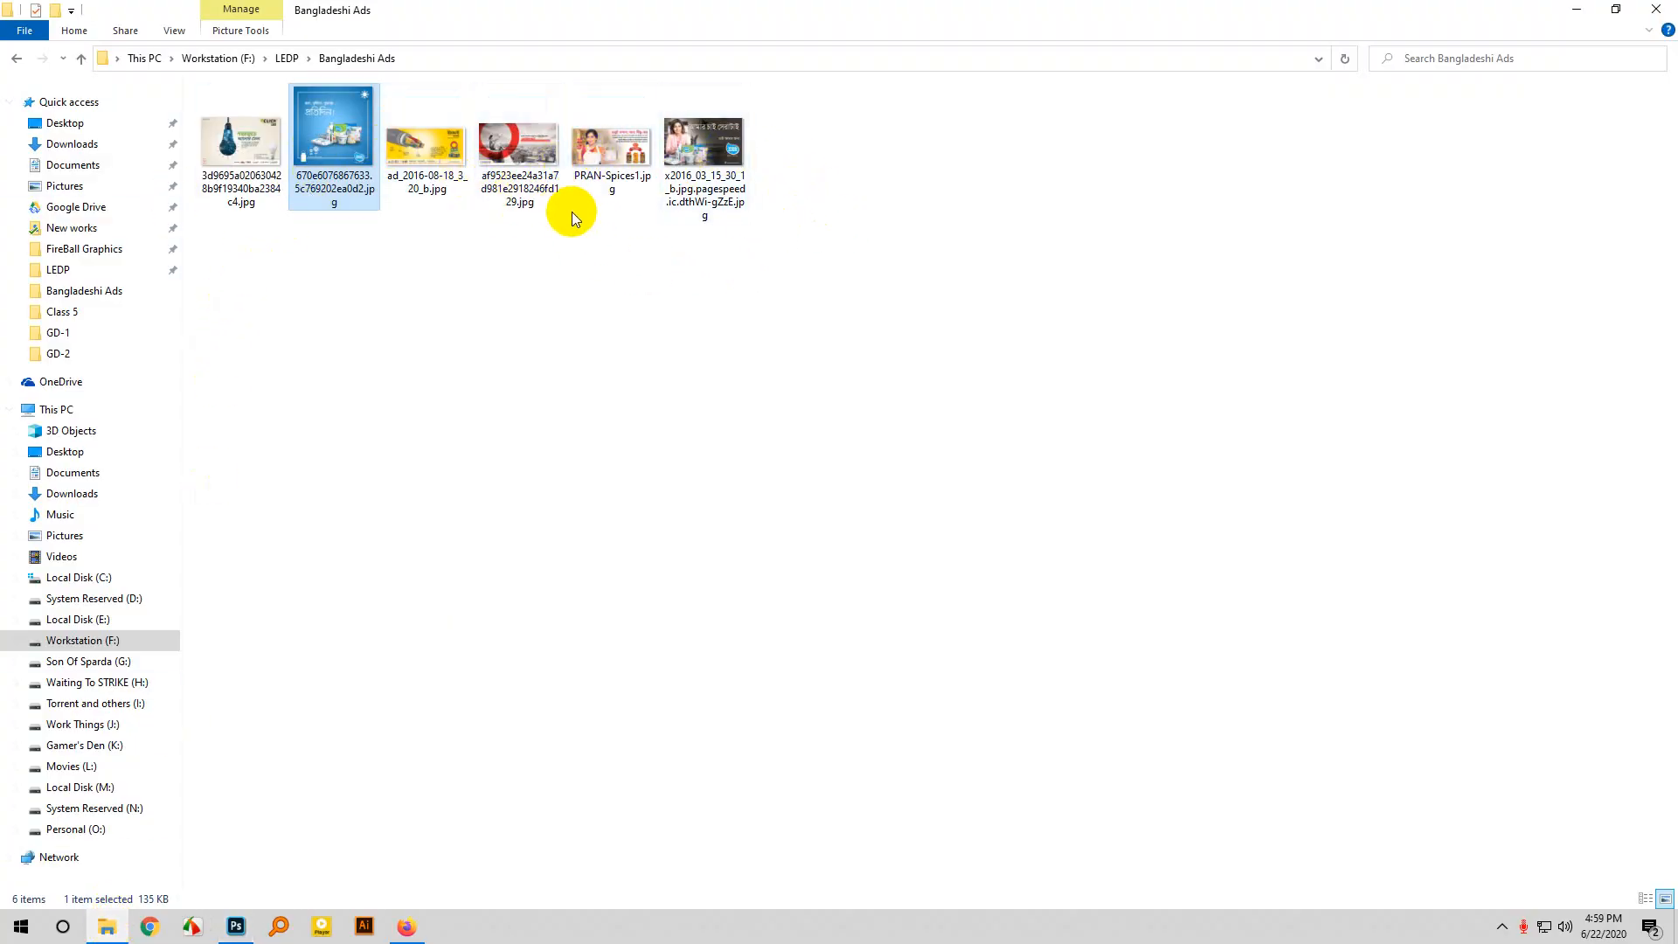
# View the Click LED light bulb ad from the Bangladeshi Ads folder and examine the cityscape inside the bulb up close.
pyautogui.click(257, 163)
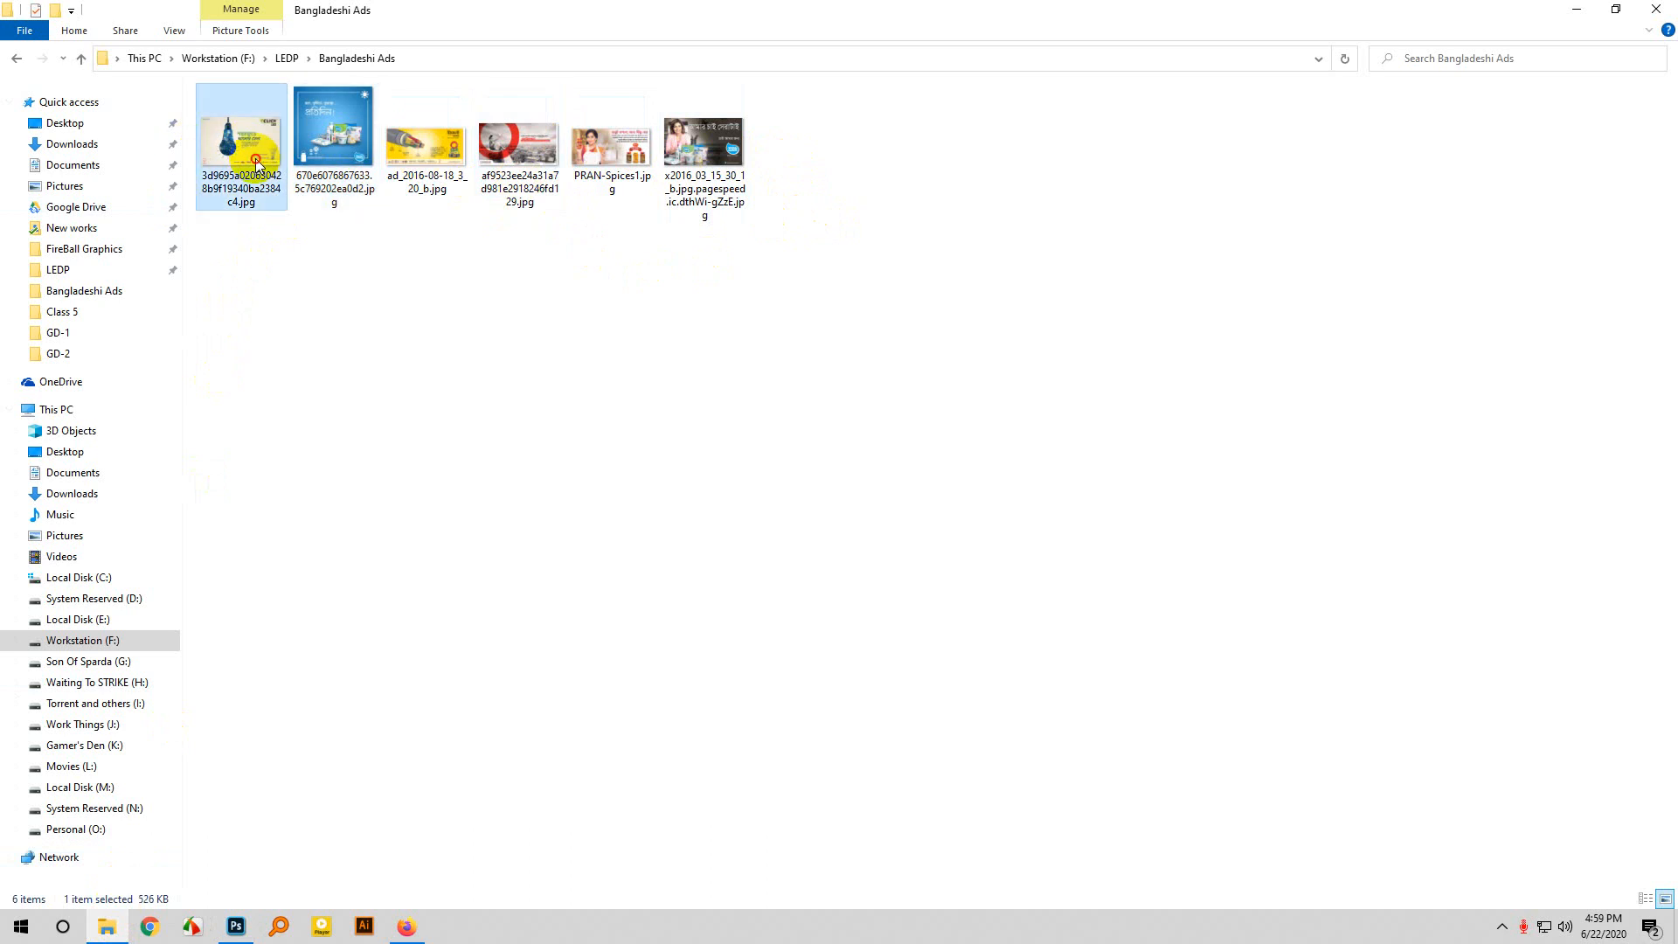
pyautogui.doubleClick(255, 159)
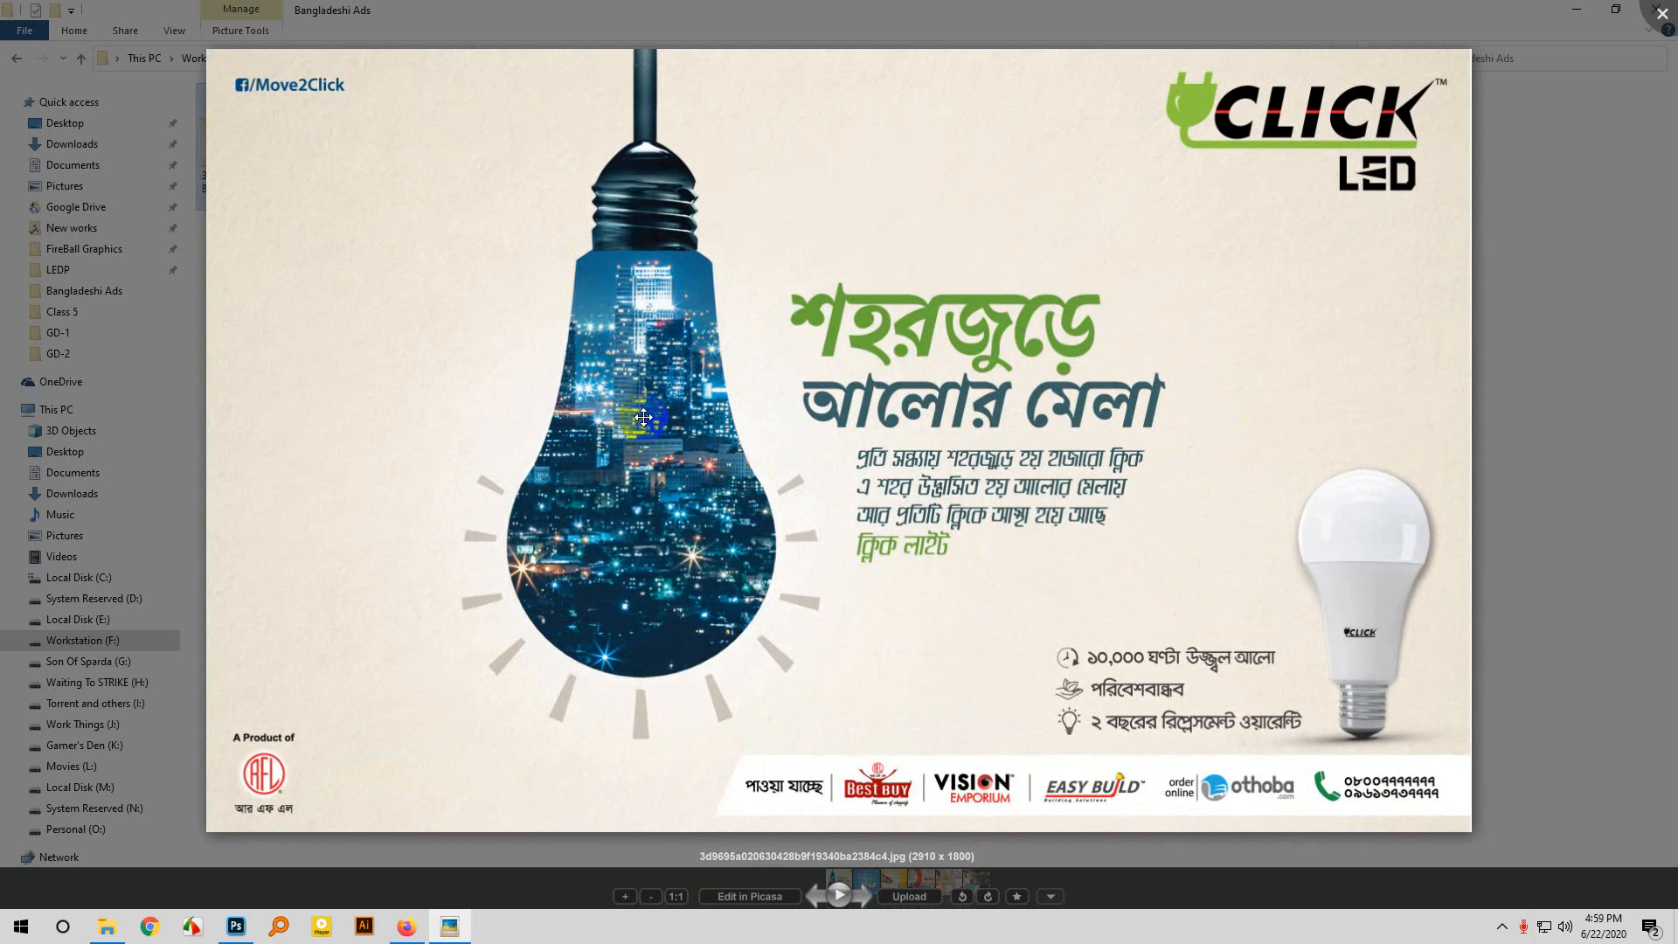
pyautogui.scroll(3, 644, 417)
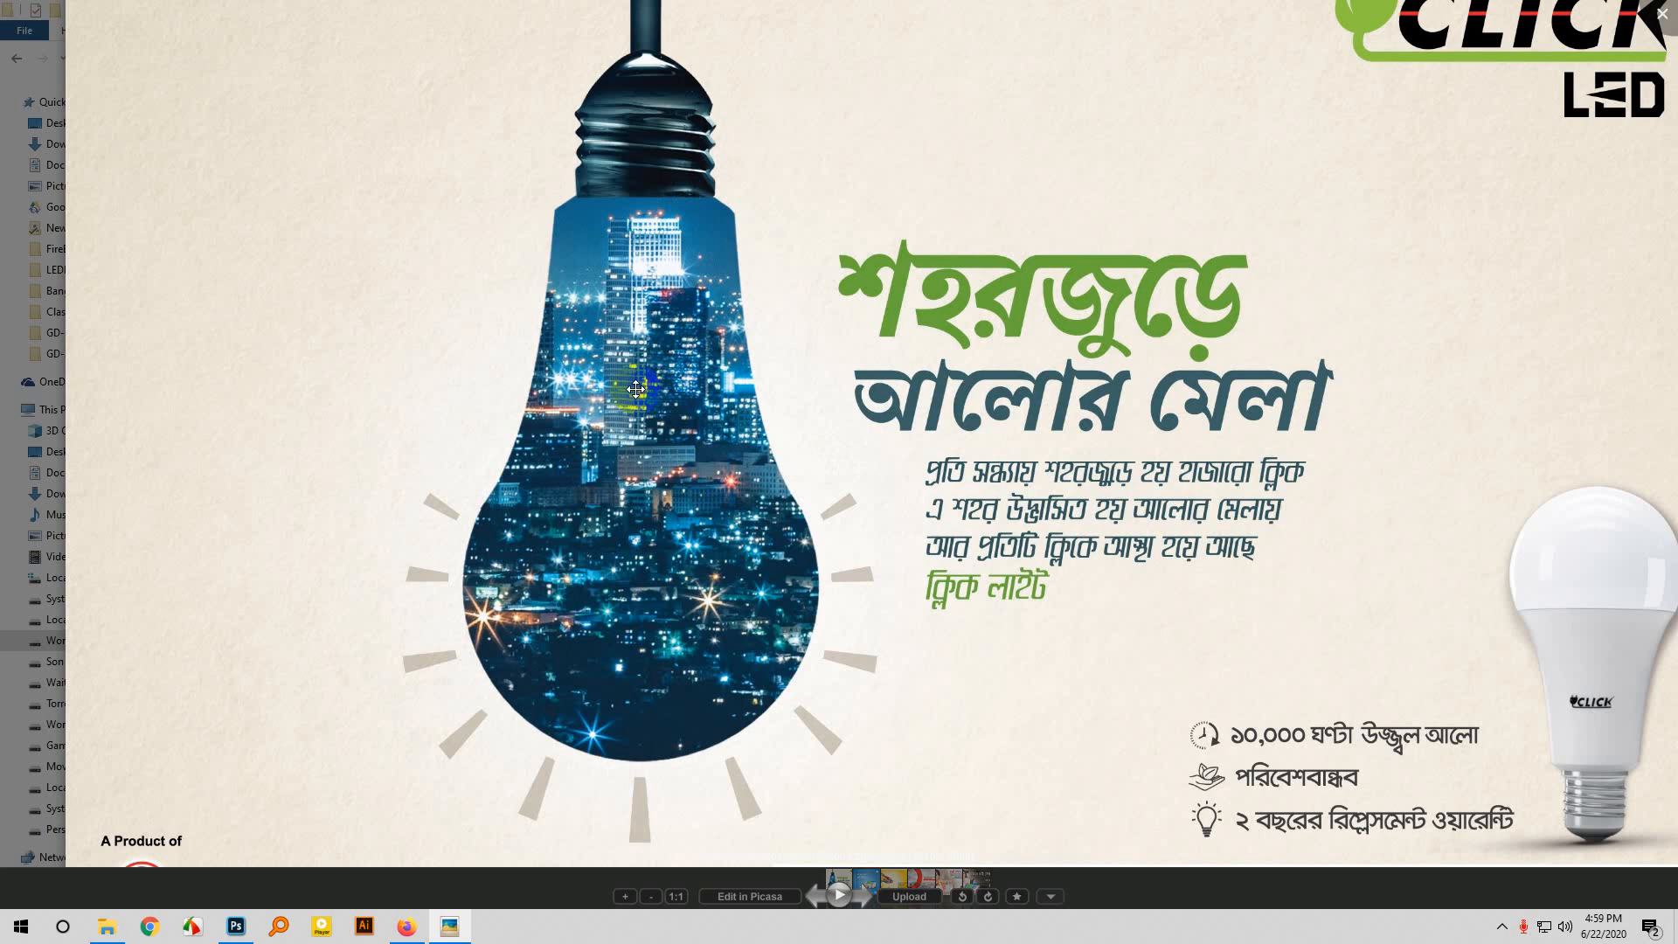
pyautogui.scroll(-3, 696, 639)
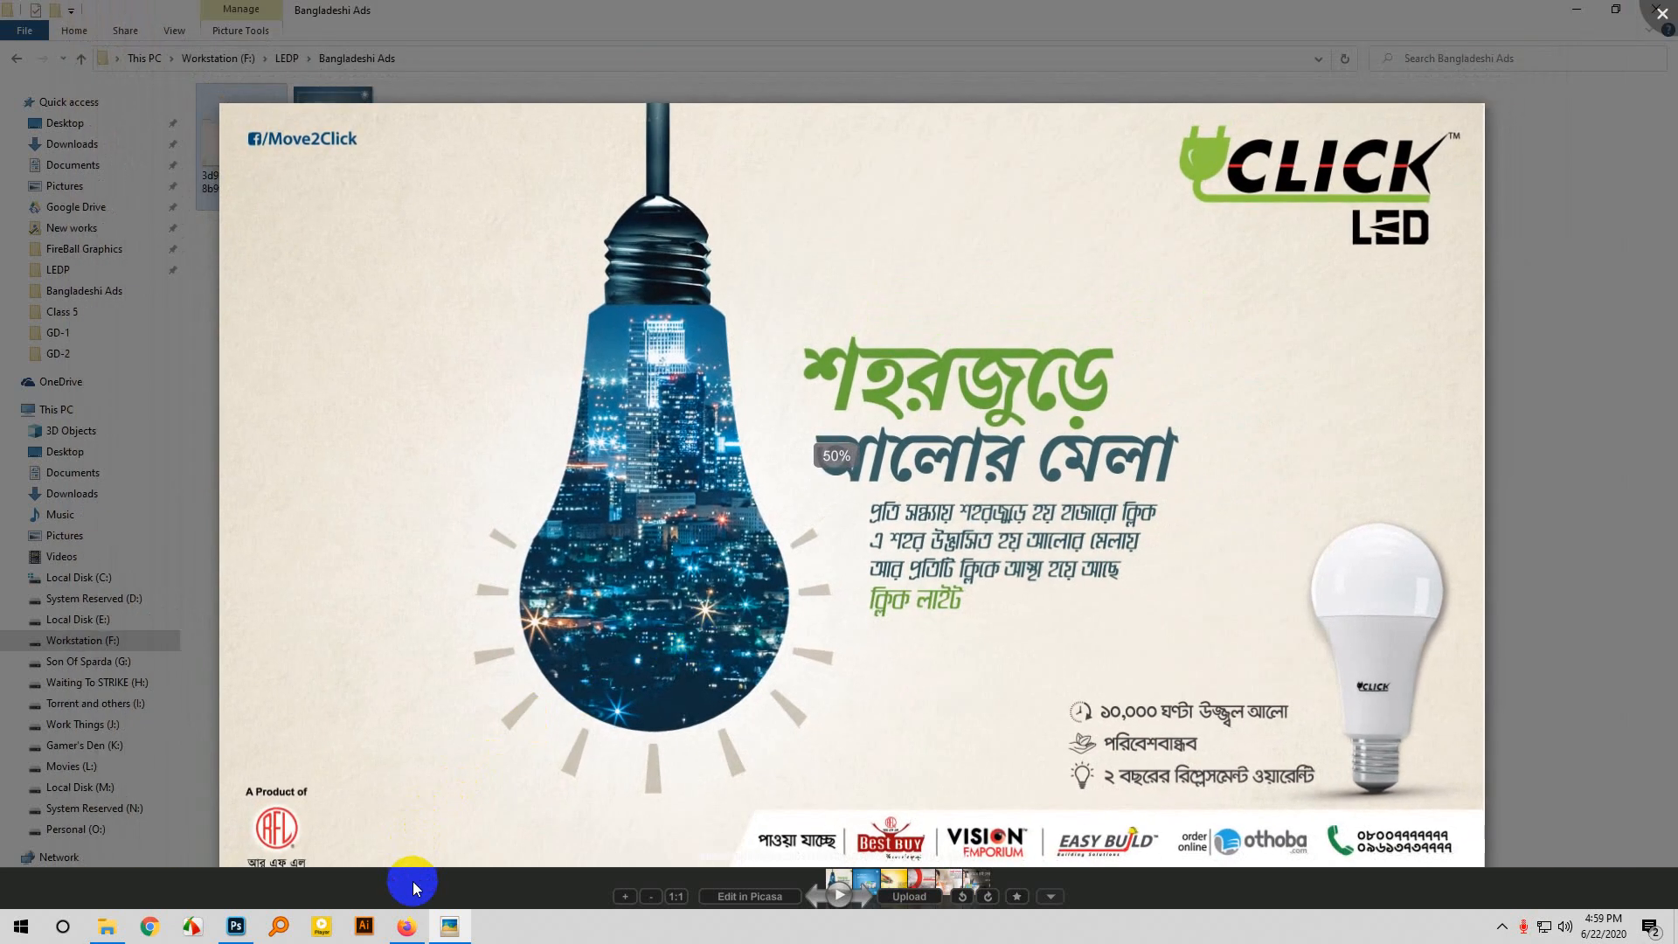
# Switch to the Google Meet call in Firefox, stop the current presentation and present the entire screen again.
pyautogui.click(404, 927)
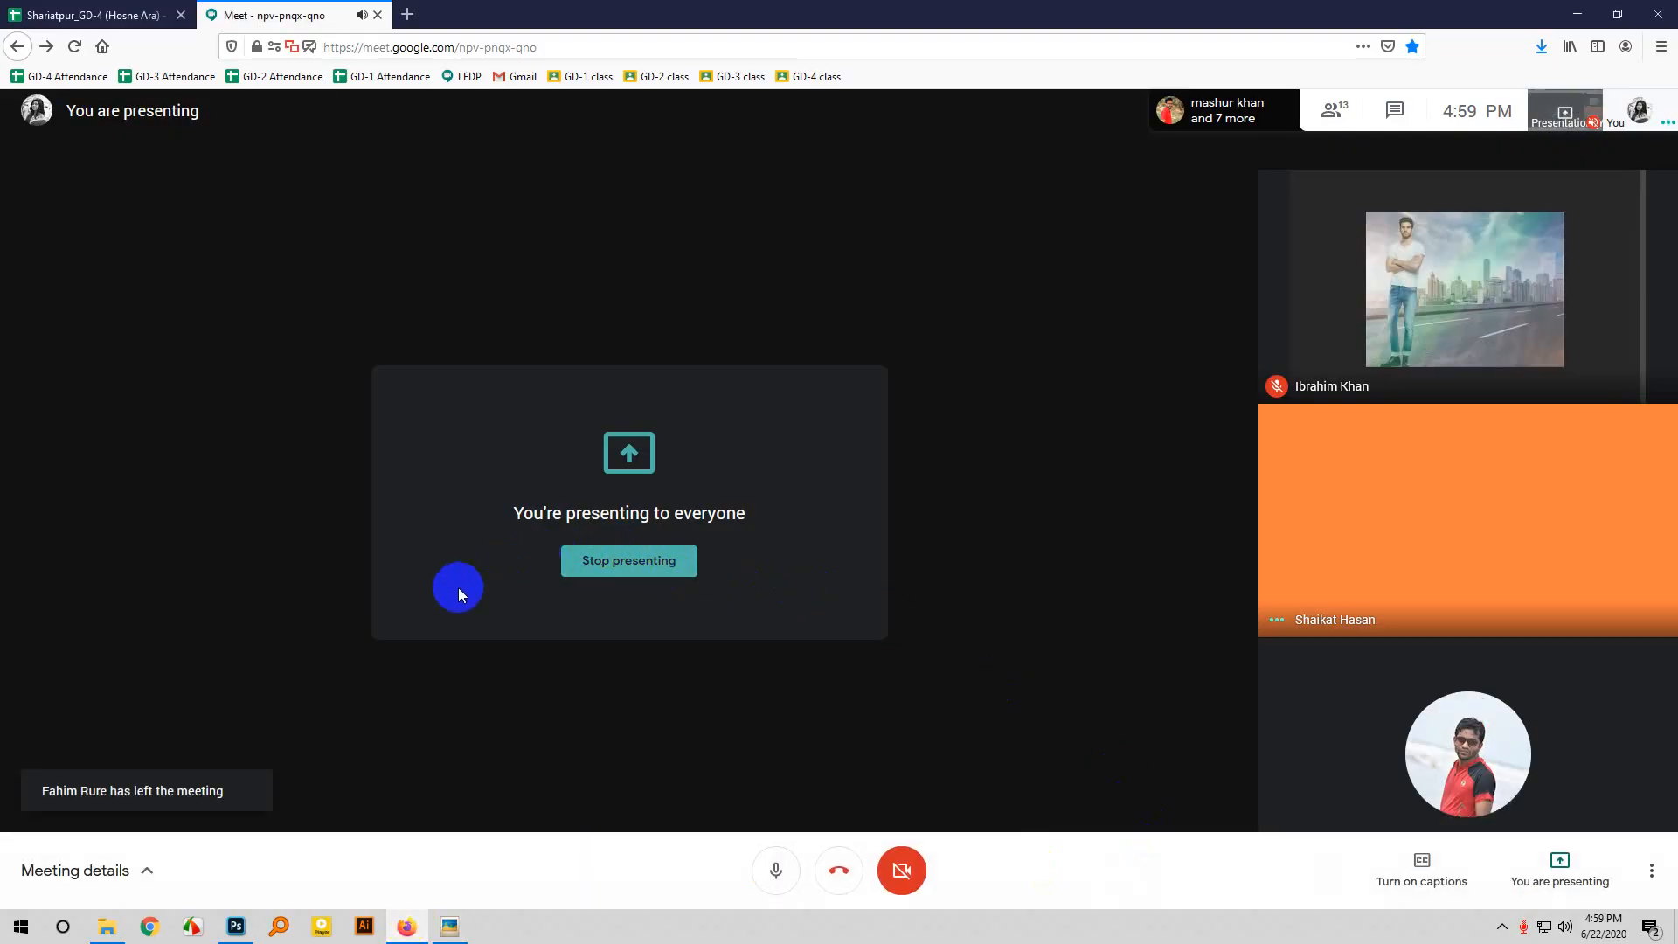
pyautogui.moveTo(1480, 299)
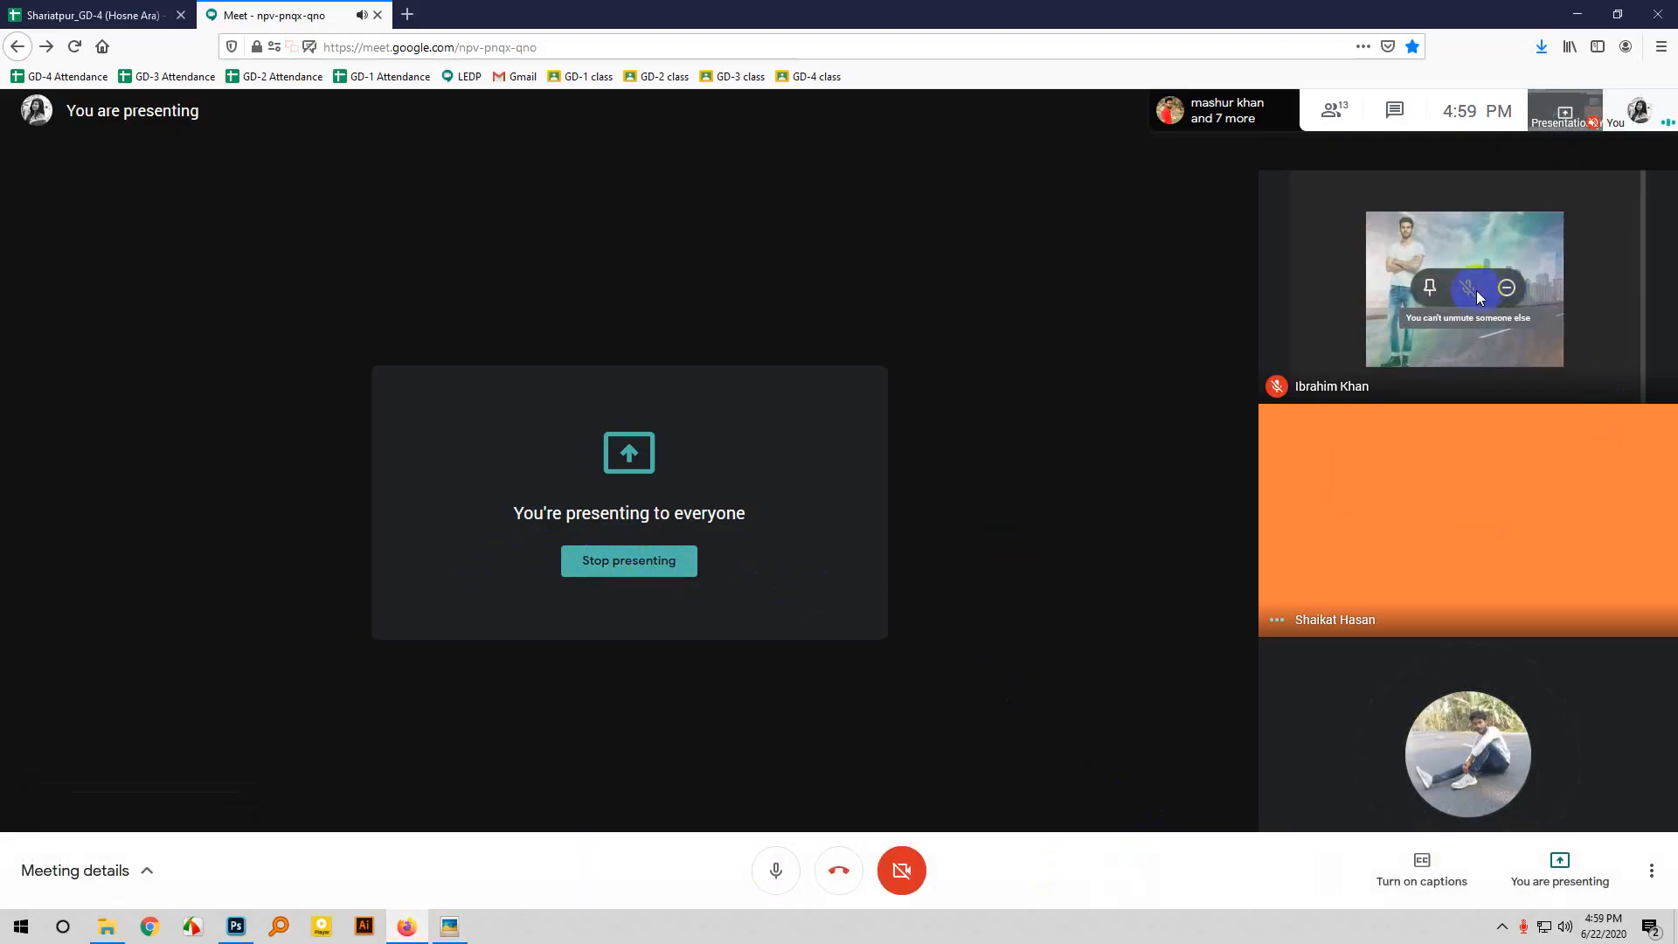
pyautogui.click(654, 562)
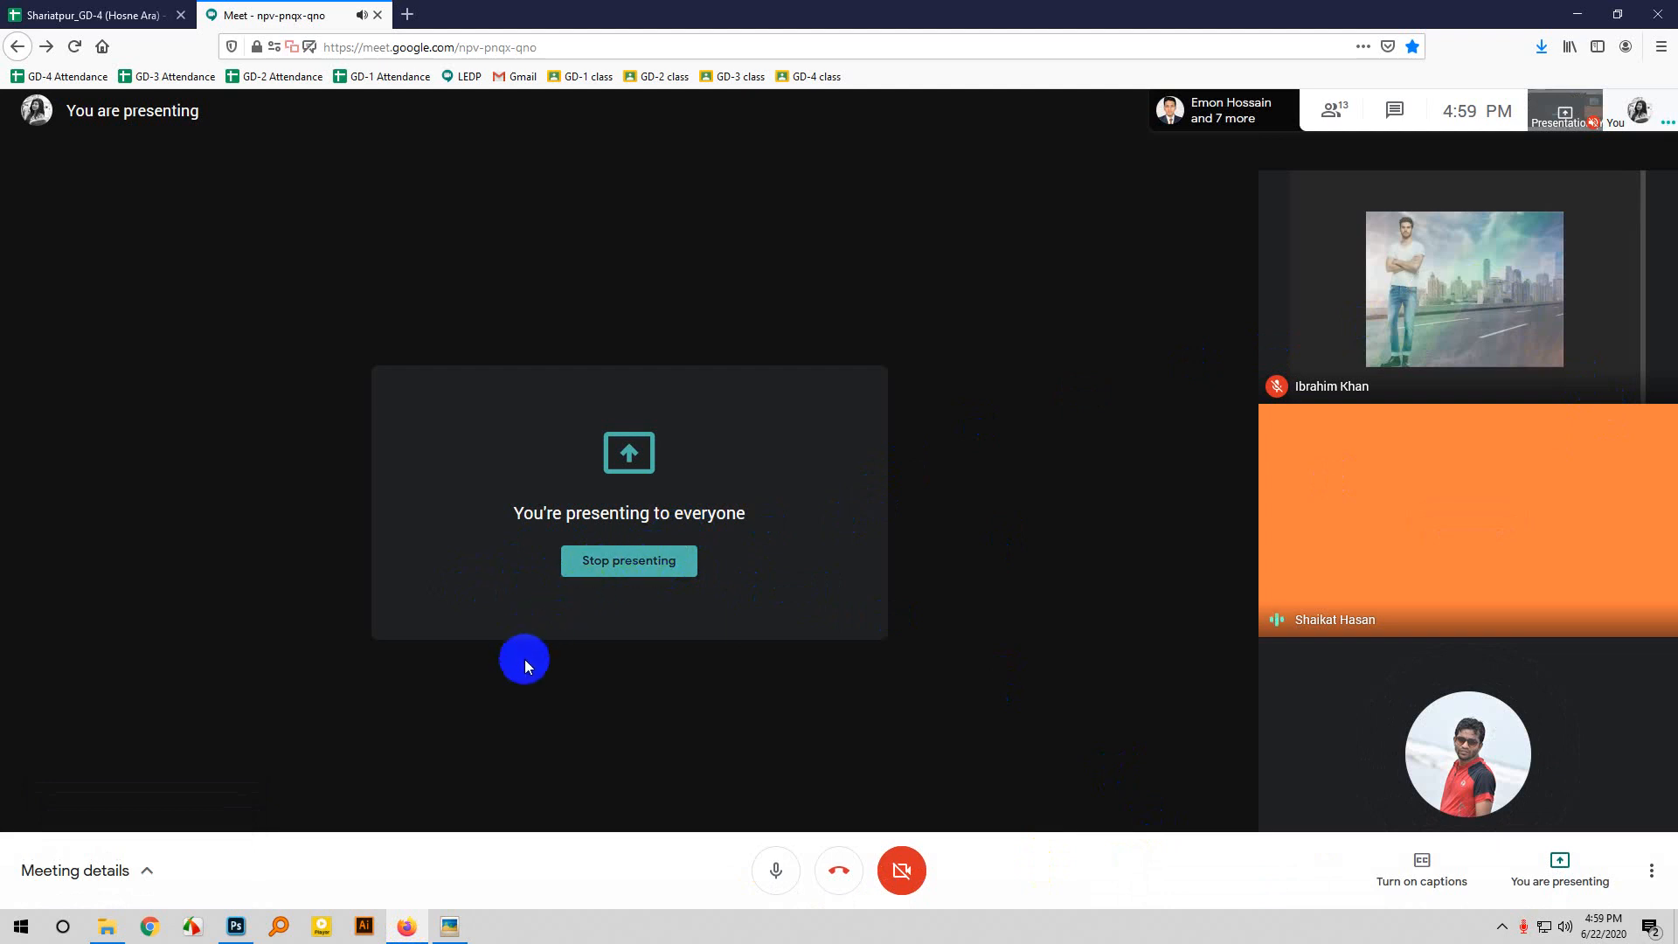
pyautogui.click(631, 564)
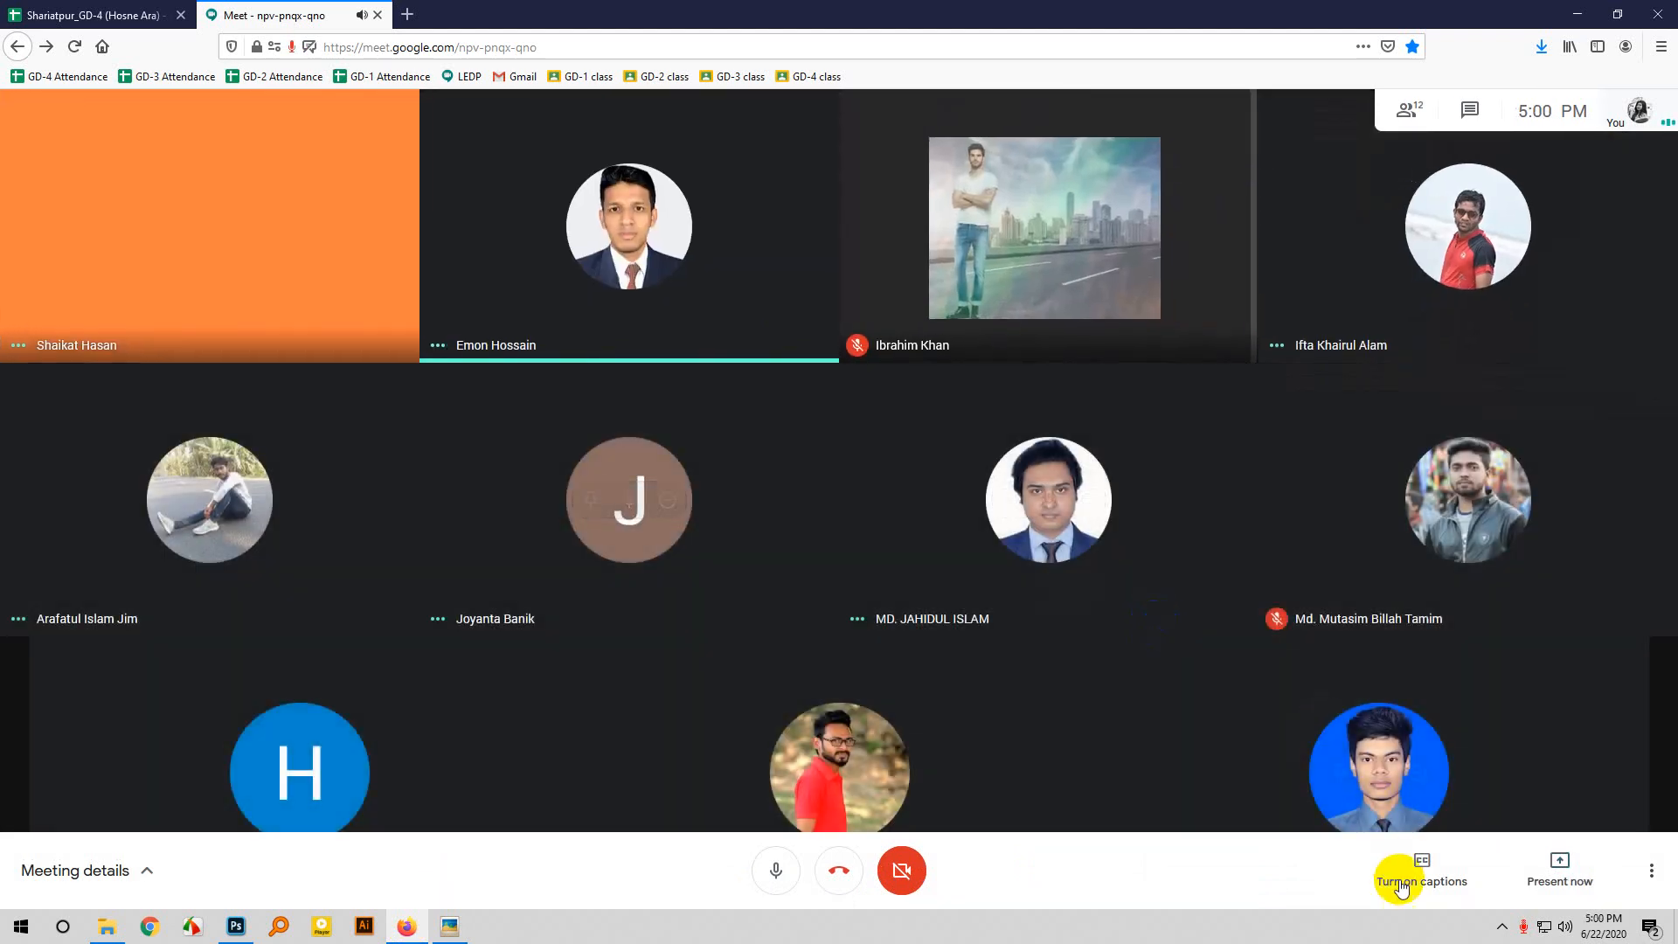
pyautogui.click(1552, 865)
pyautogui.click(1486, 752)
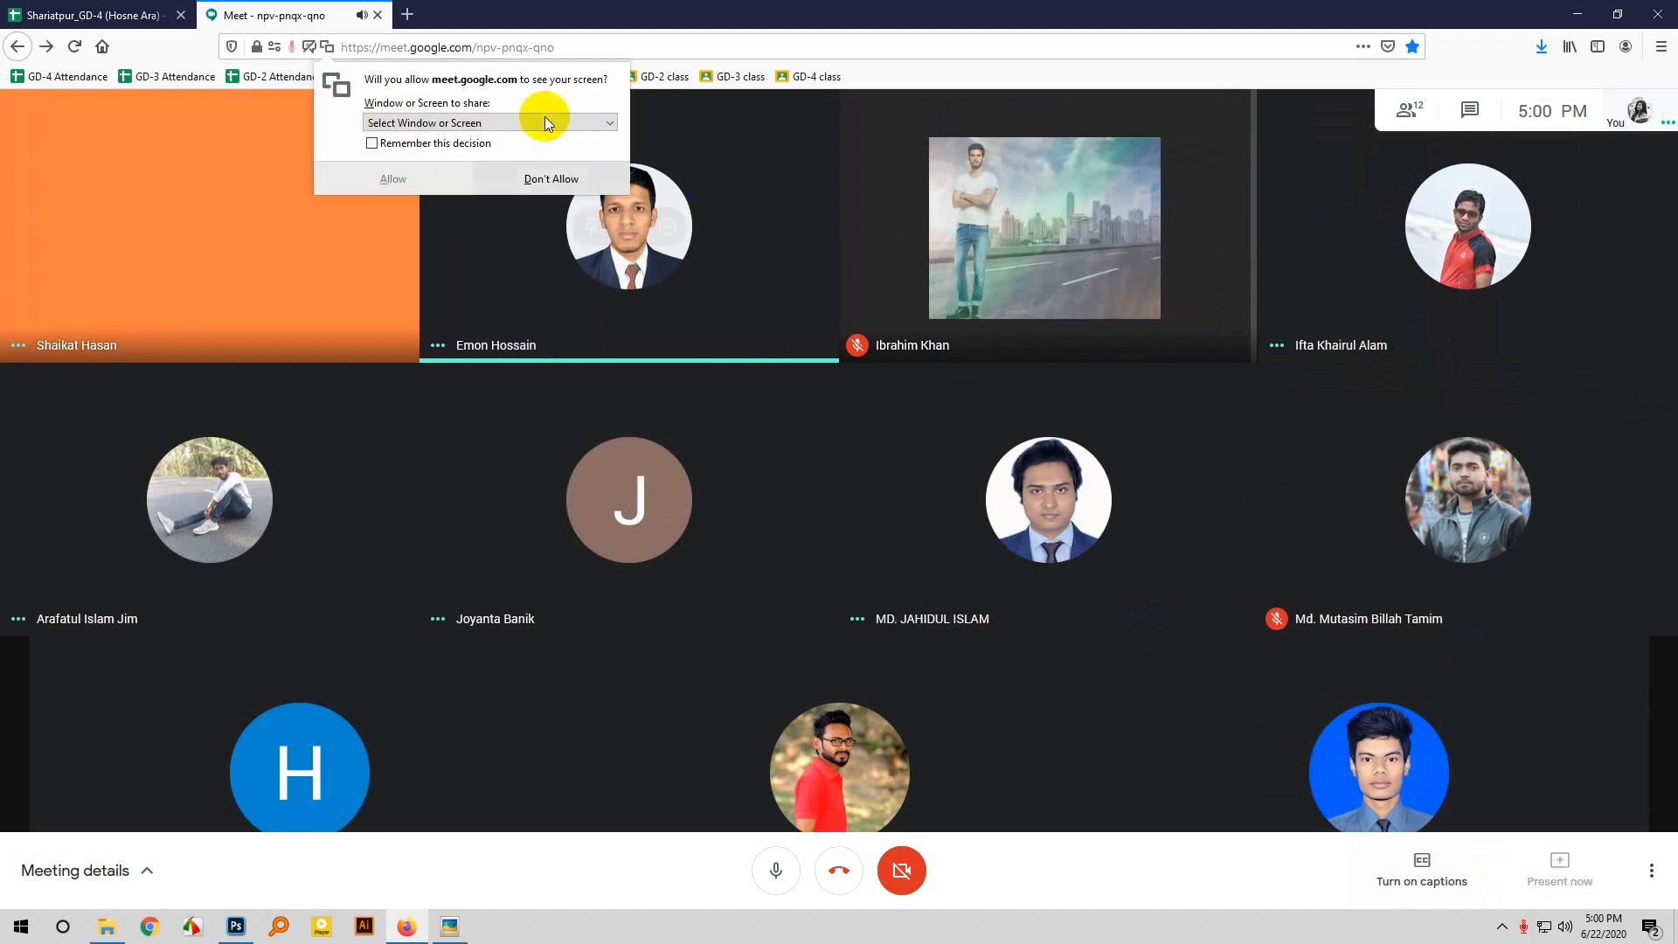
pyautogui.click(559, 123)
pyautogui.click(452, 303)
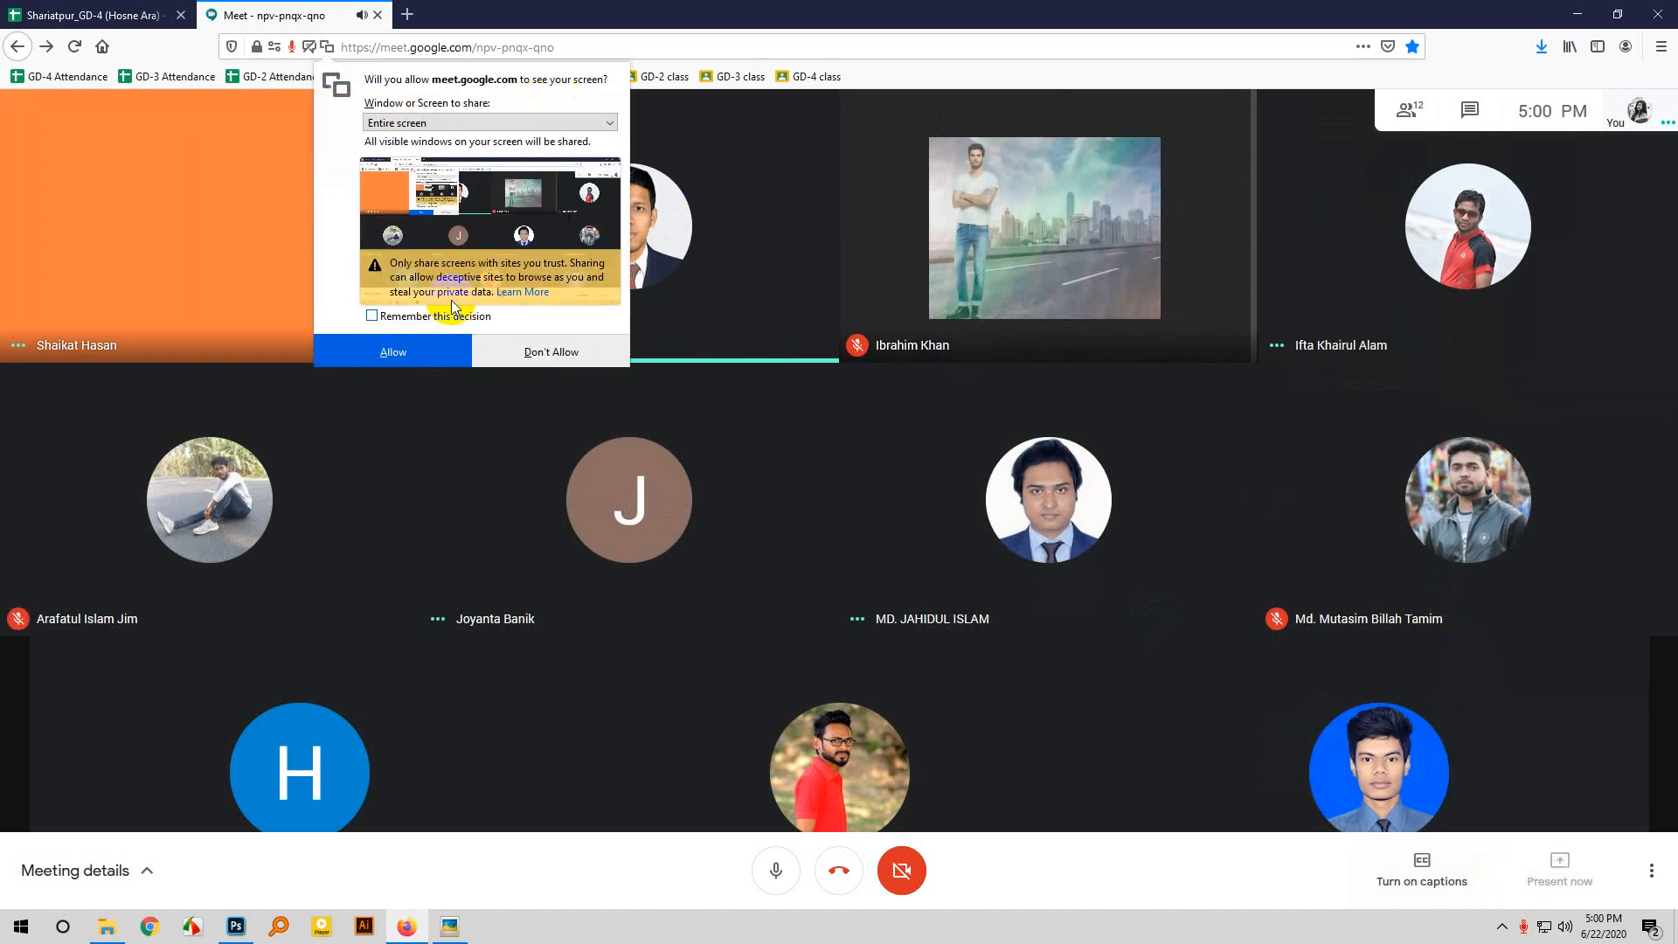
pyautogui.click(376, 353)
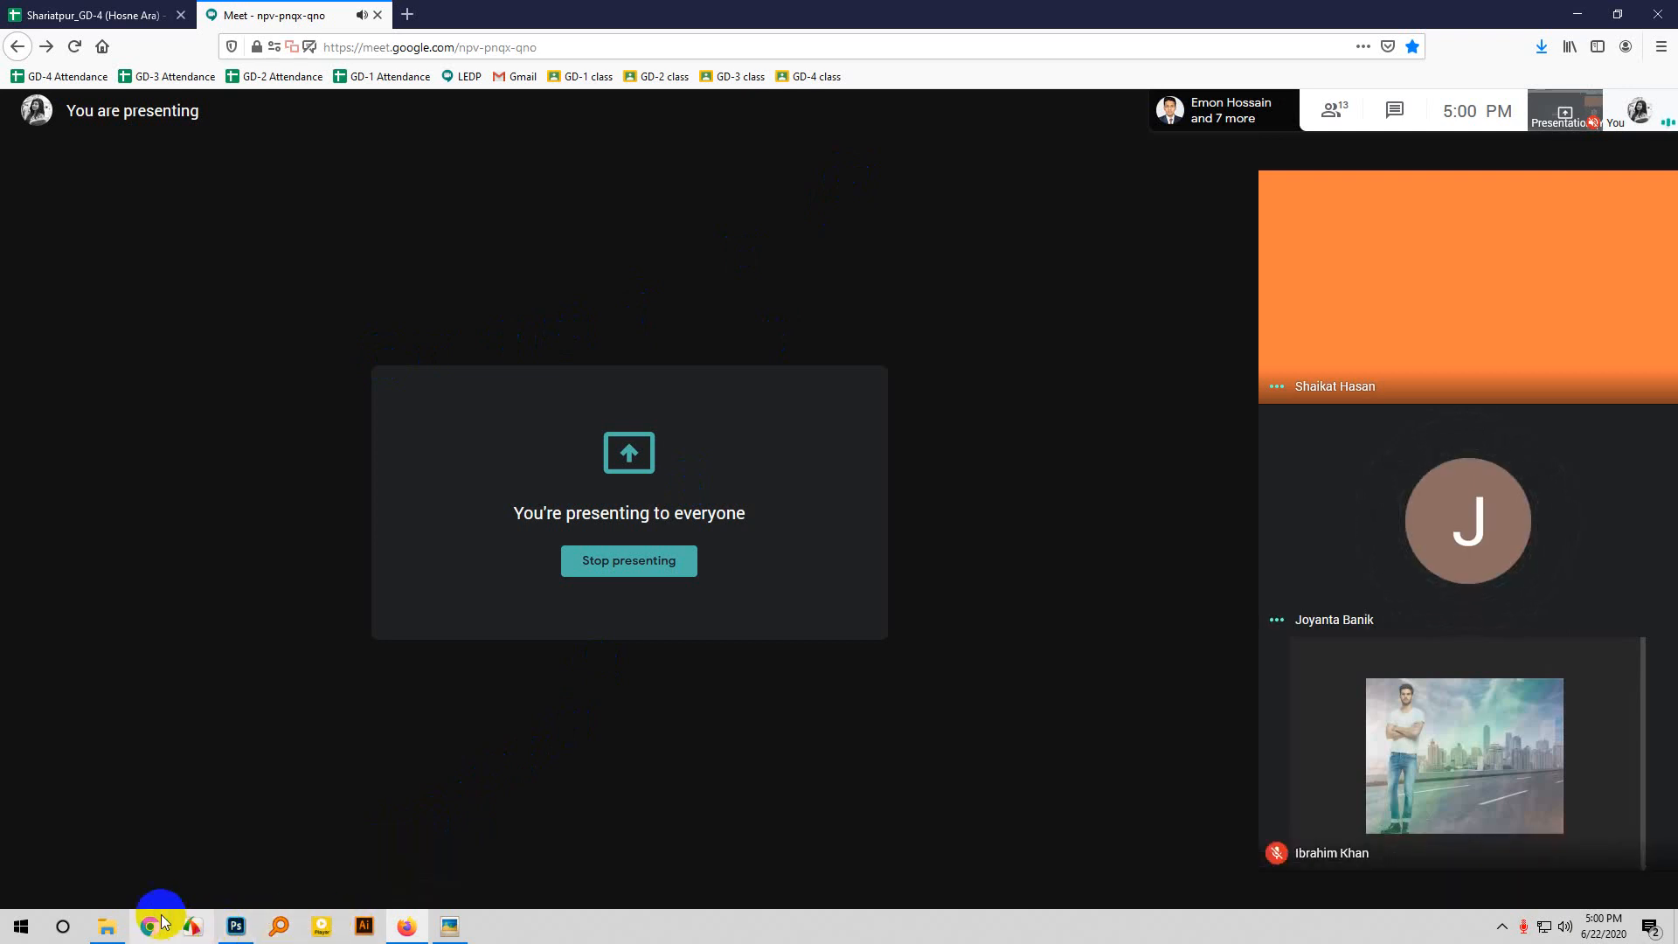
# Return to the Bangladeshi Ads folder in File Explorer, view the Click LED ad again and close it.
pyautogui.click(115, 926)
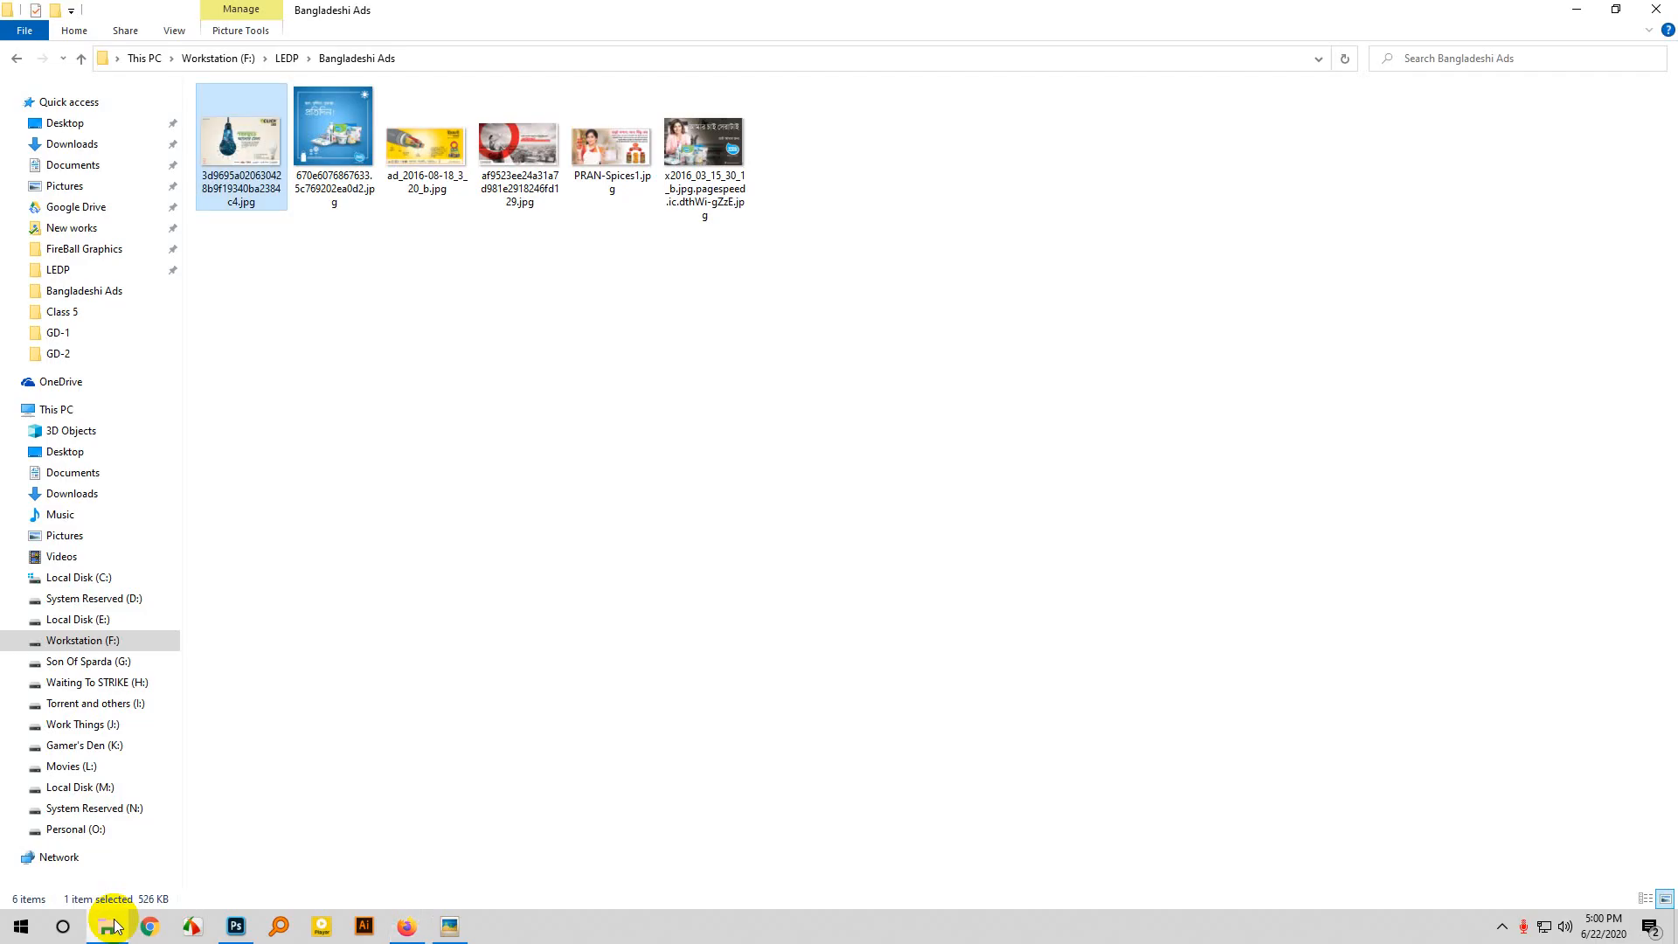
pyautogui.doubleClick(259, 151)
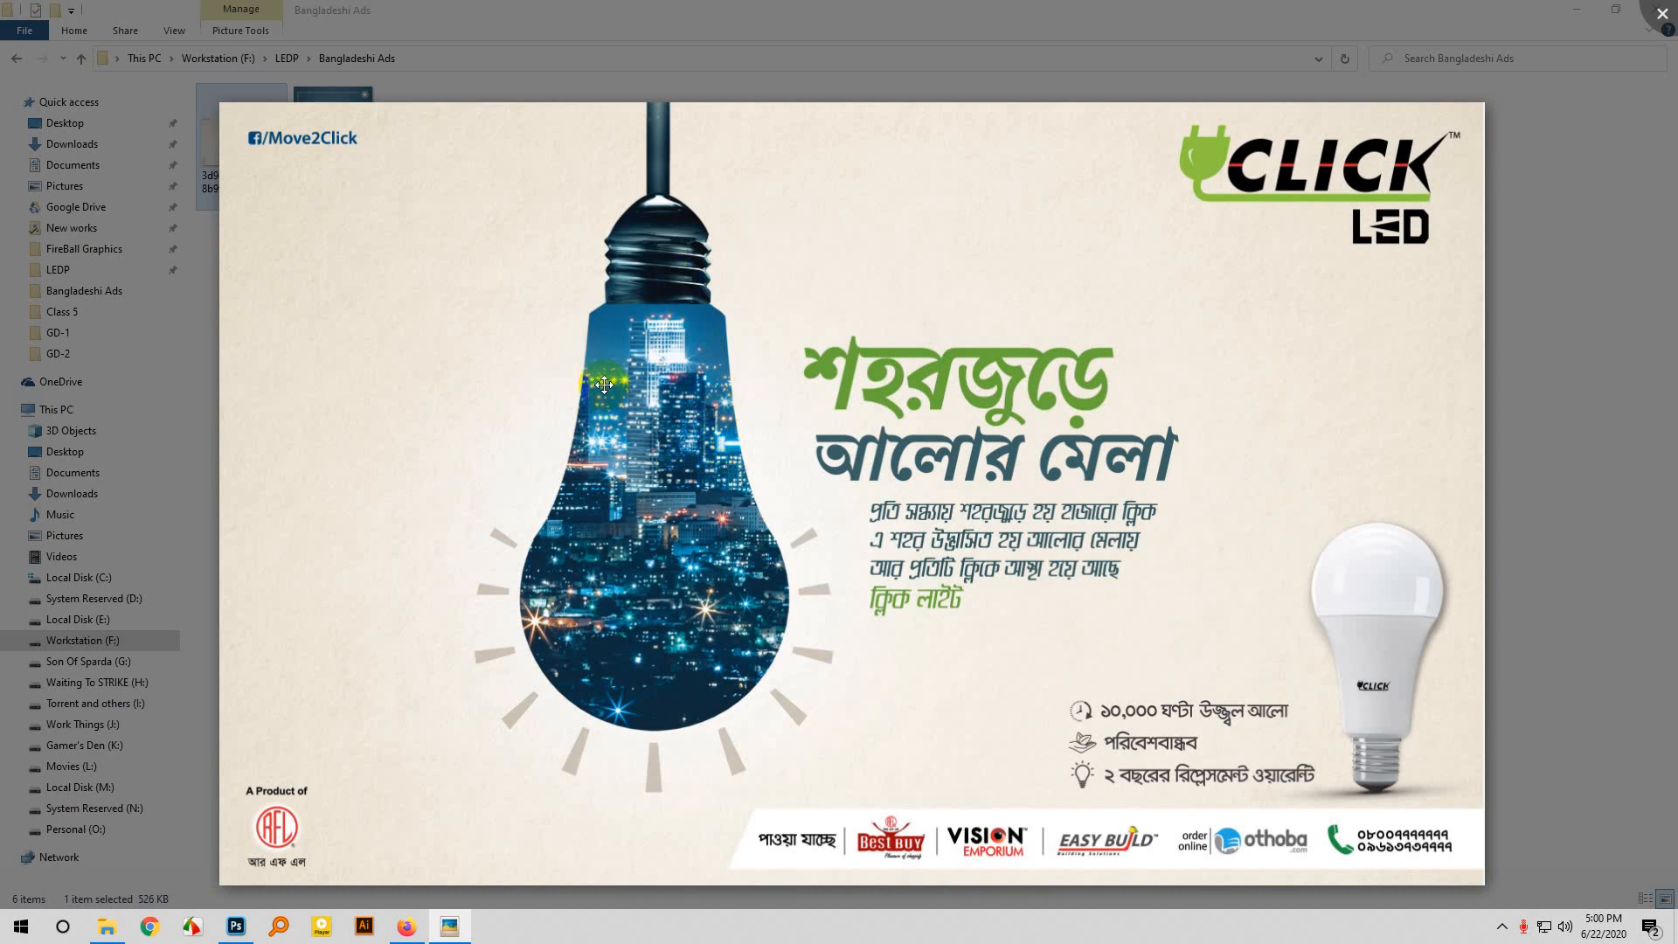
pyautogui.click(1663, 13)
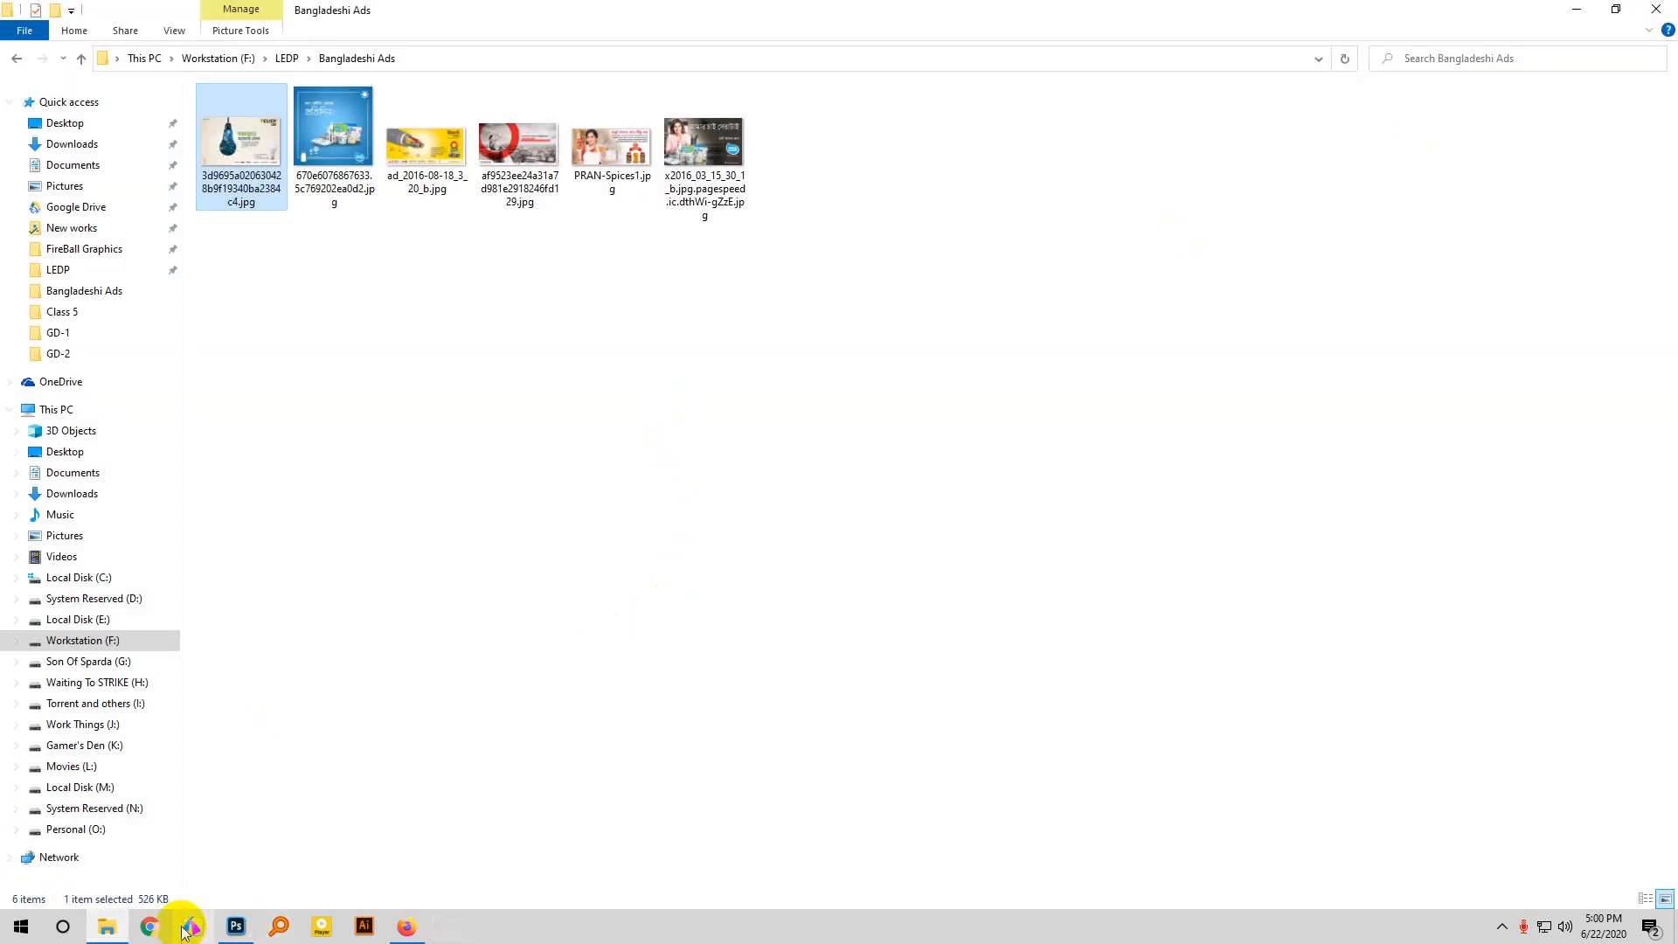
# Switch to Photoshop and close the Road Background.jpg document without saving it.
pyautogui.click(236, 927)
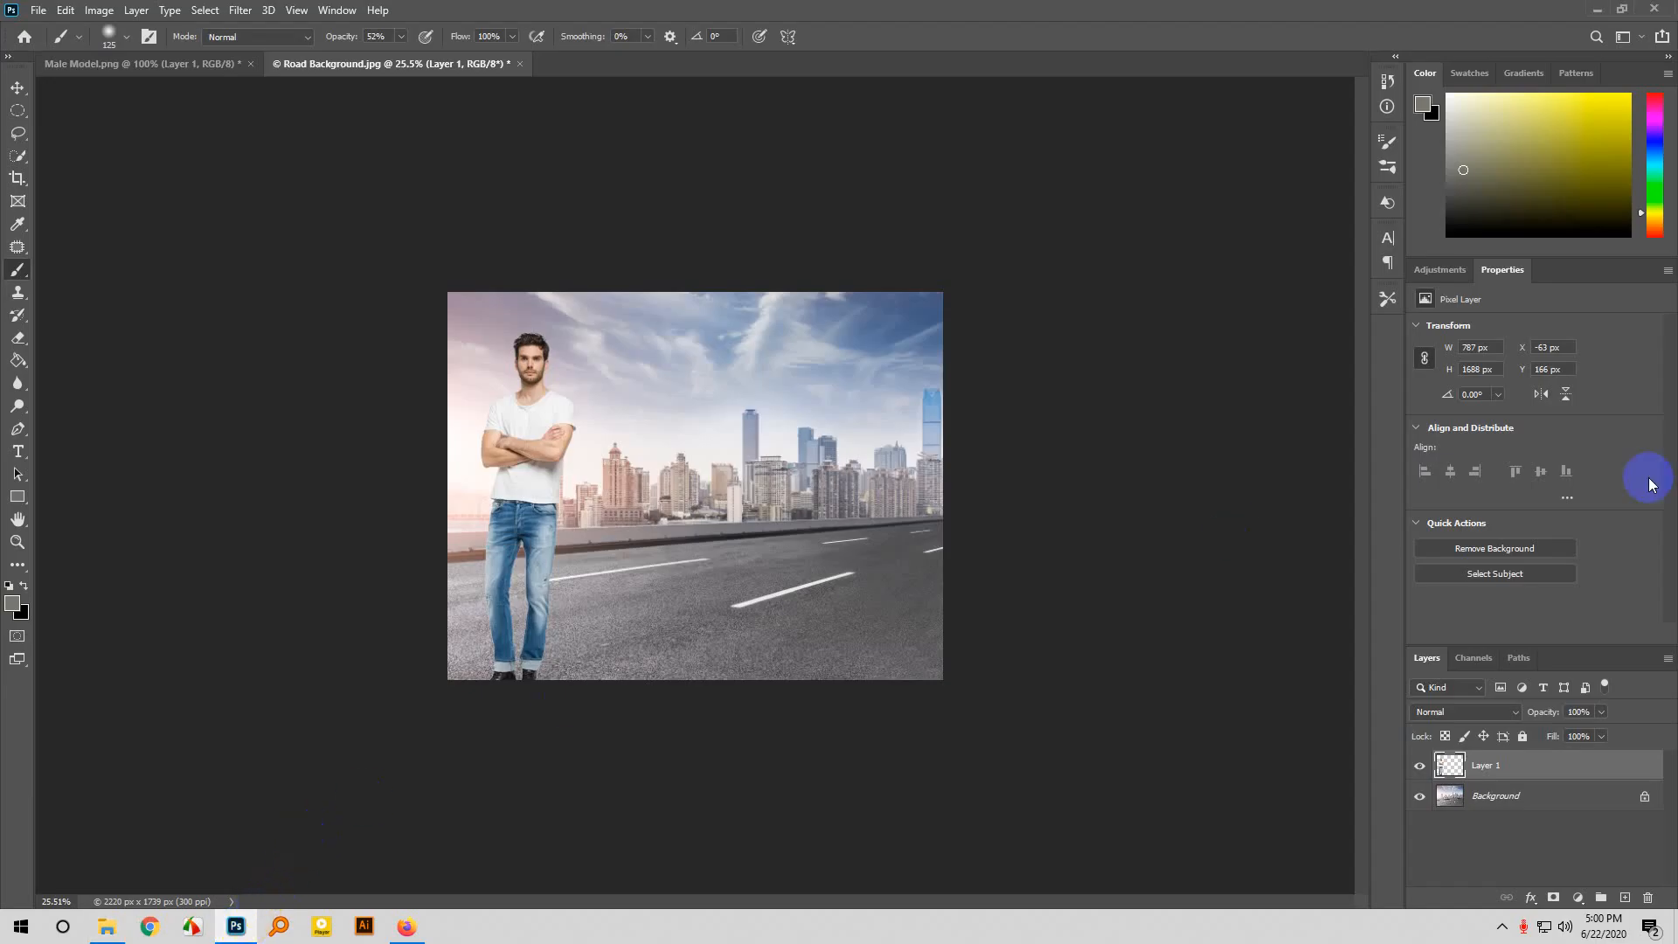
pyautogui.click(520, 64)
pyautogui.click(841, 343)
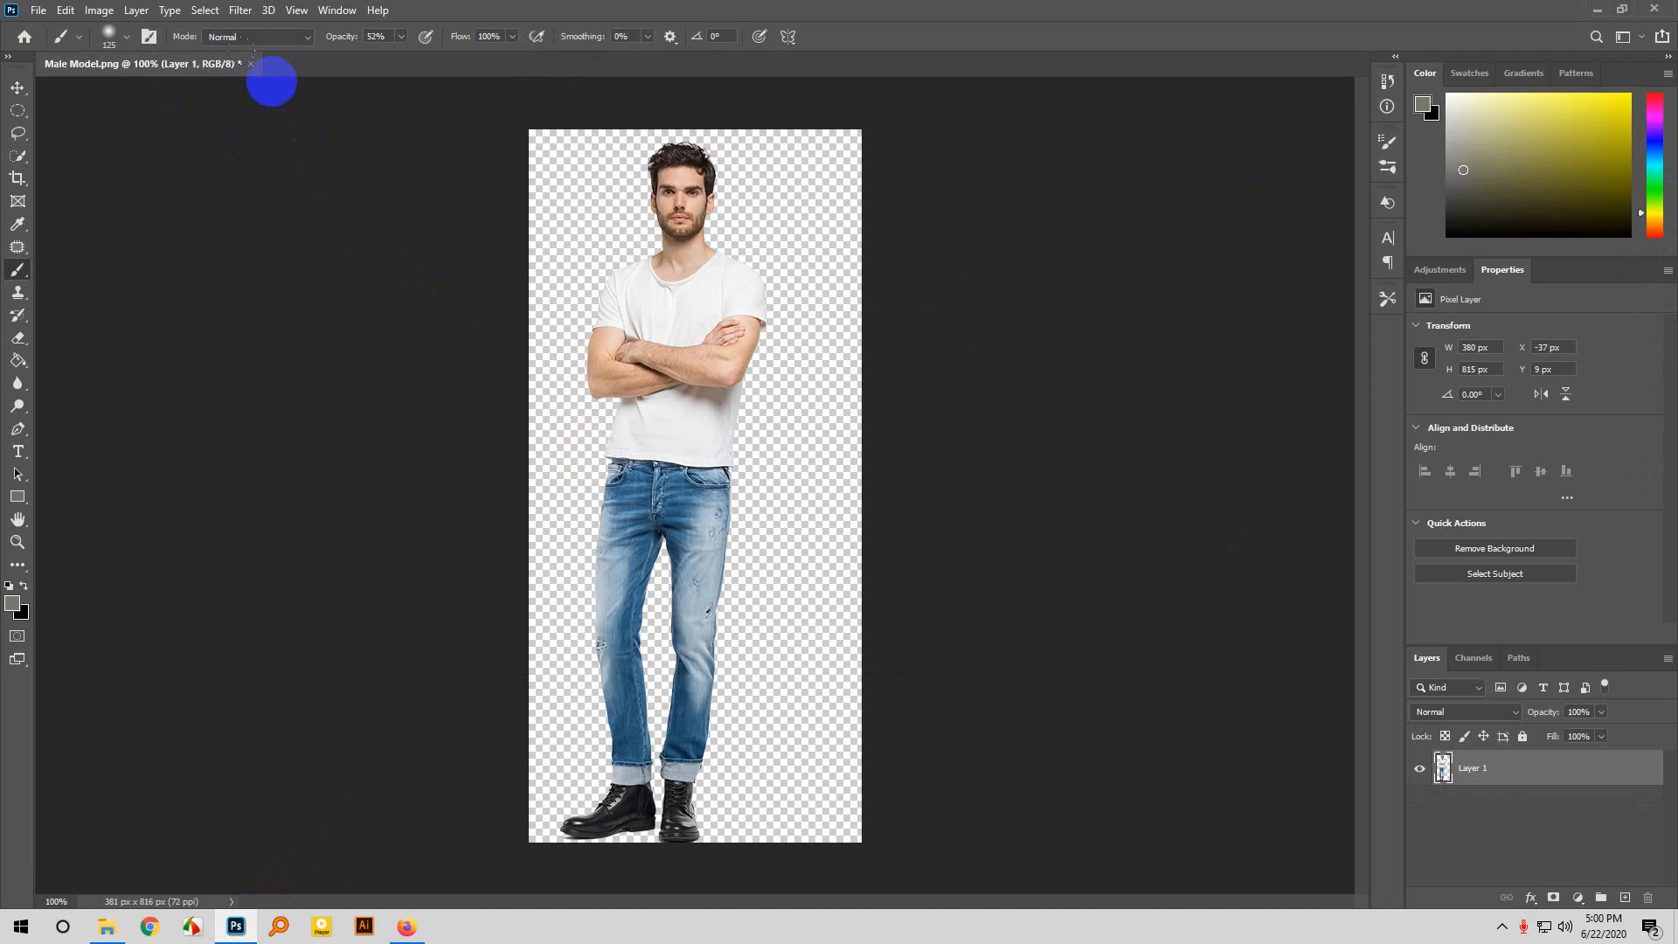
pyautogui.click(38, 9)
pyautogui.click(58, 39)
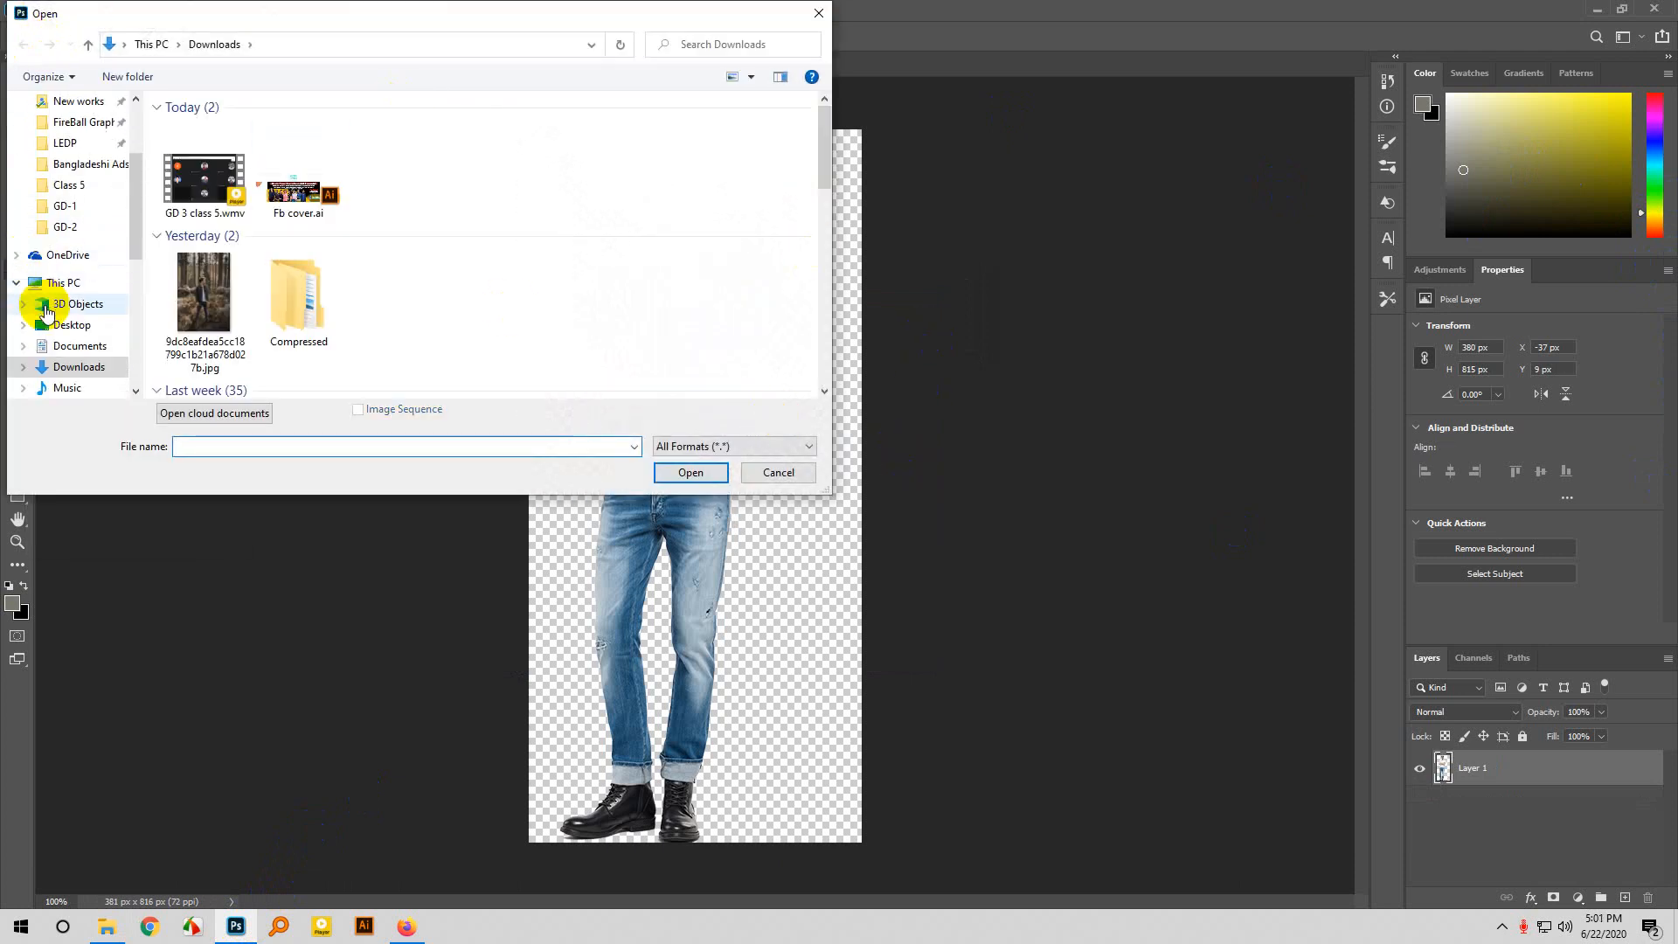
pyautogui.scroll(3, 39, 289)
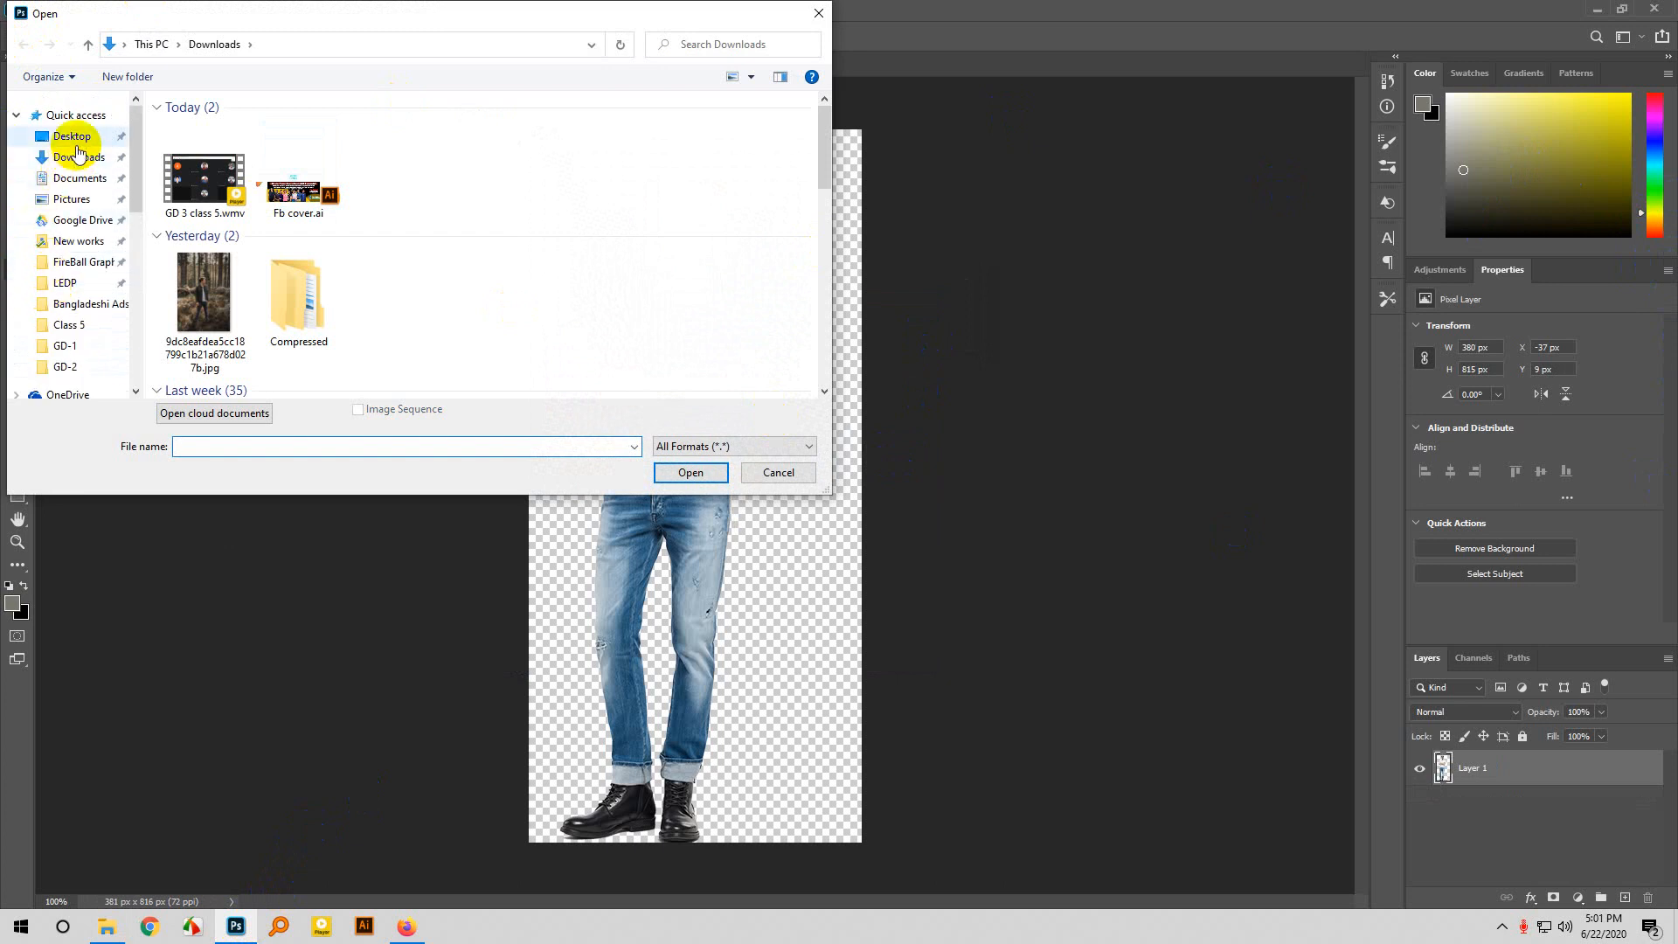
pyautogui.click(71, 136)
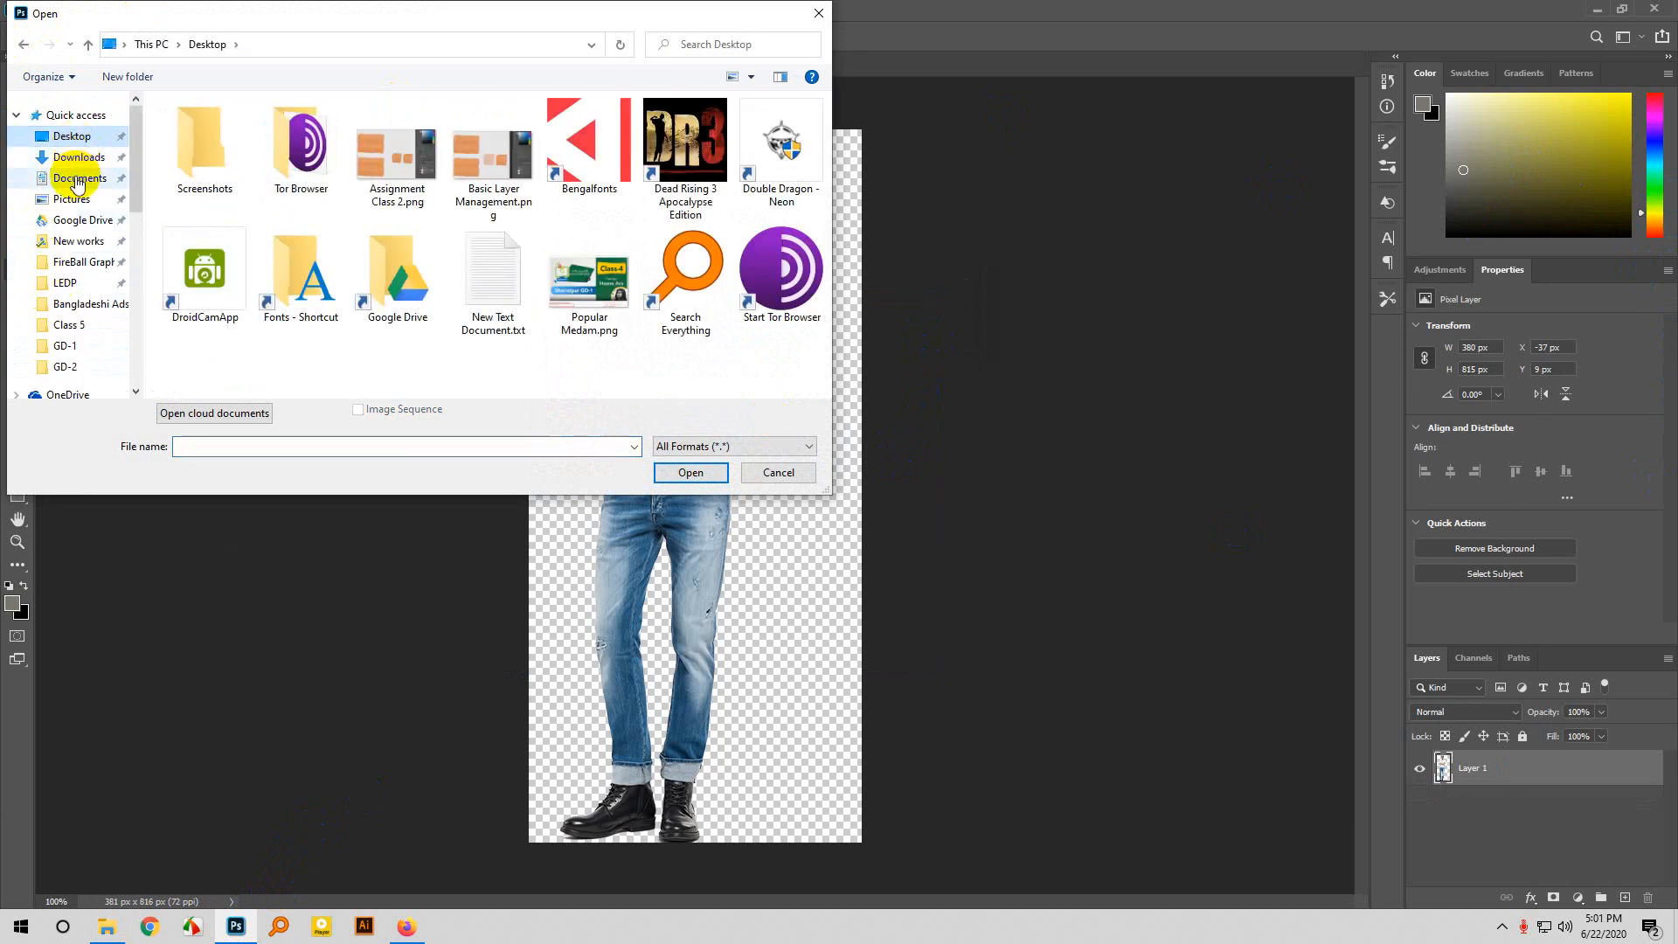
pyautogui.click(65, 283)
pyautogui.doubleClick(297, 147)
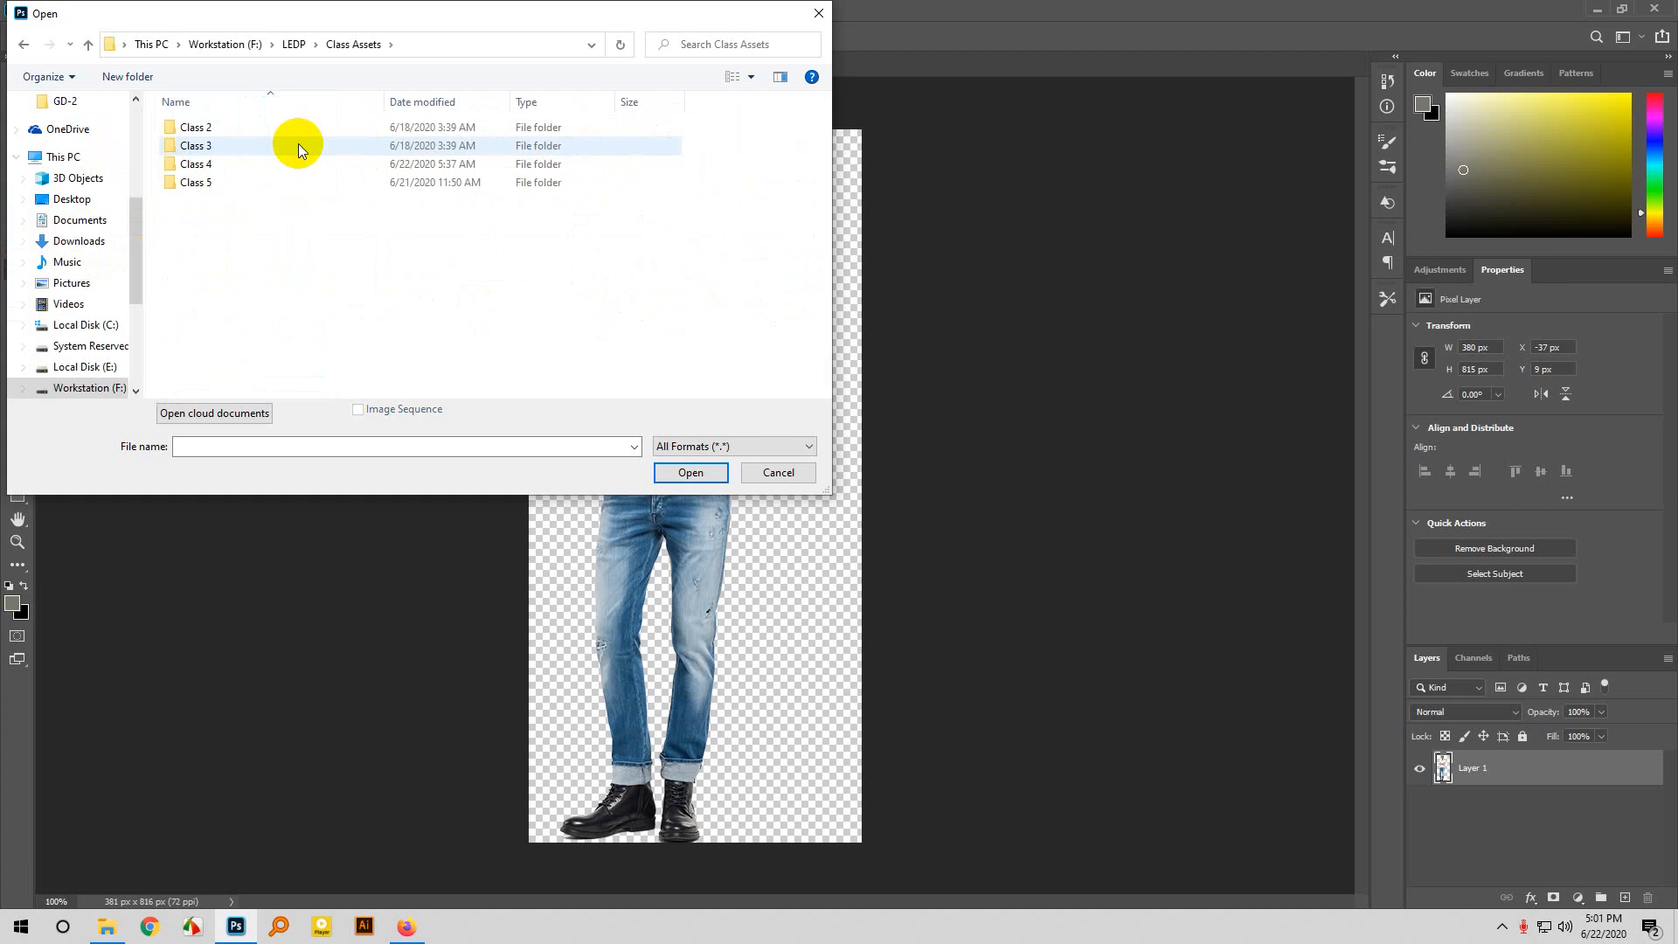
pyautogui.click(819, 12)
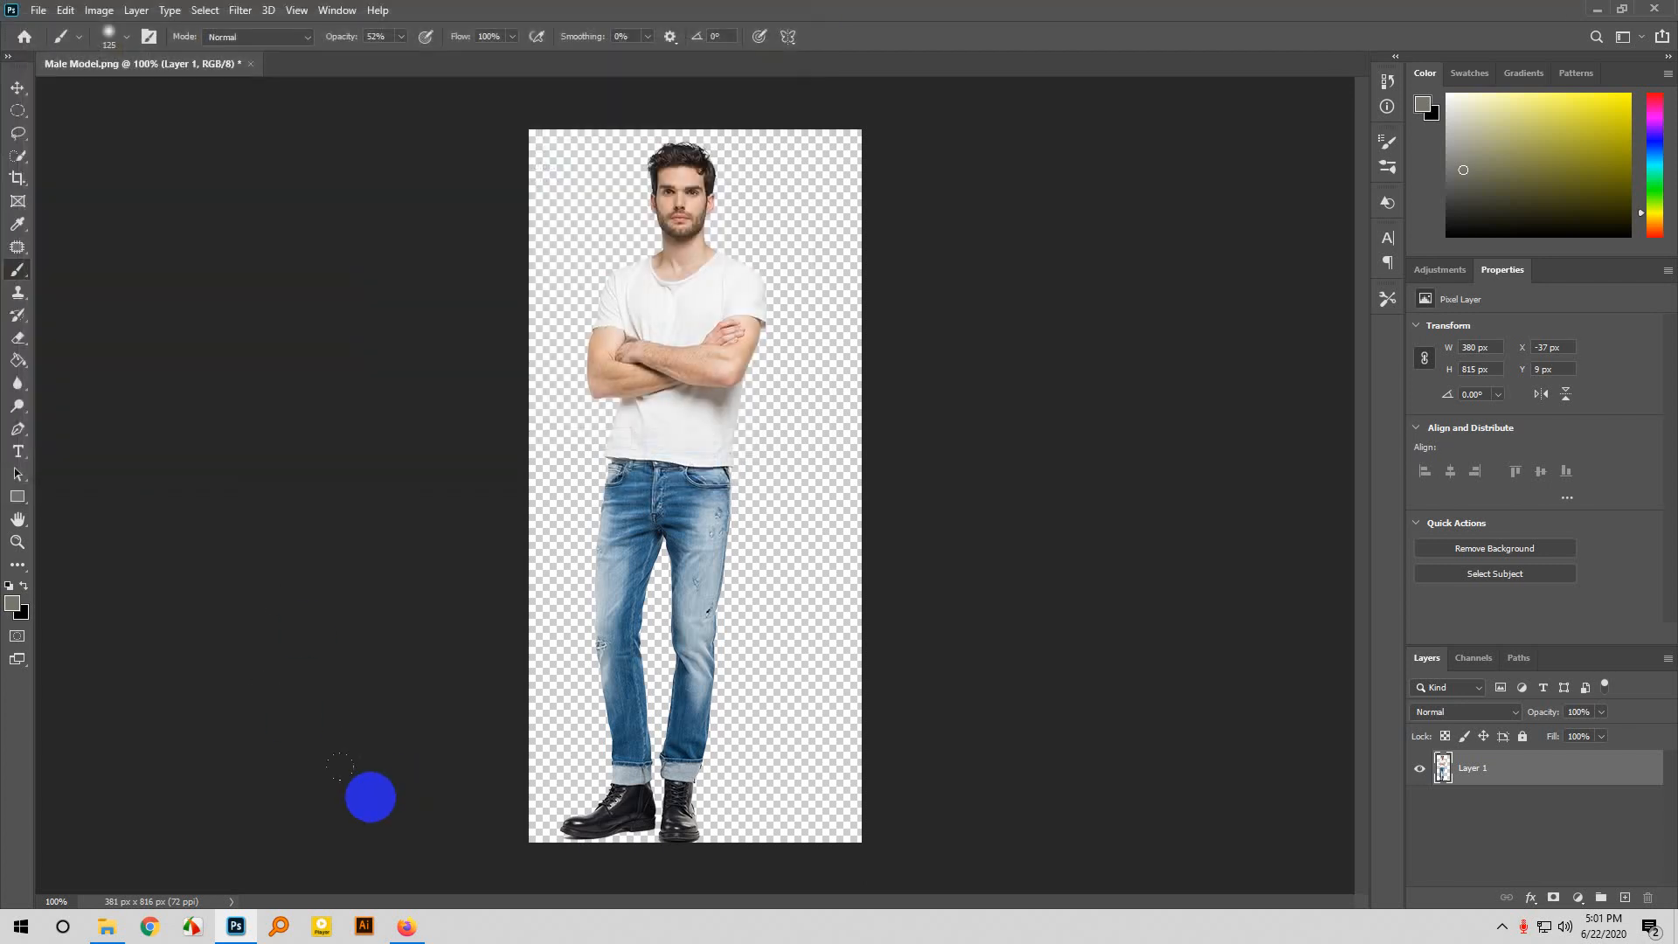
# Switch to Firefox, search Google for "double exposure" in a new tab and show the image results.
pyautogui.click(401, 929)
pyautogui.click(397, 14)
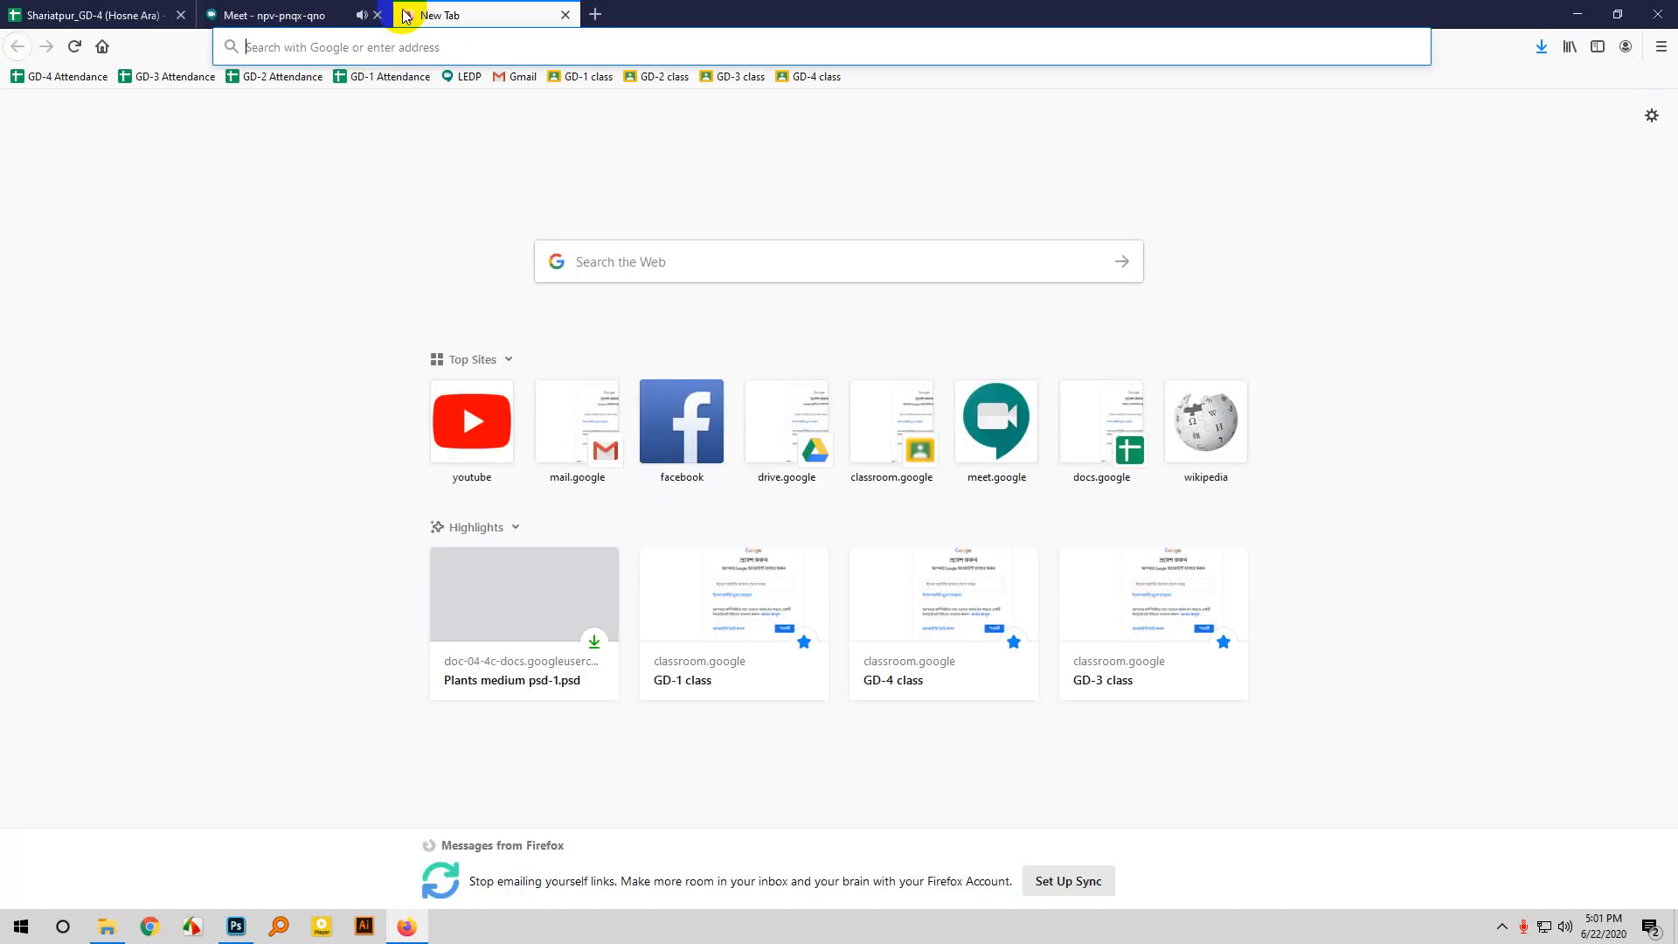
pyautogui.click(359, 46)
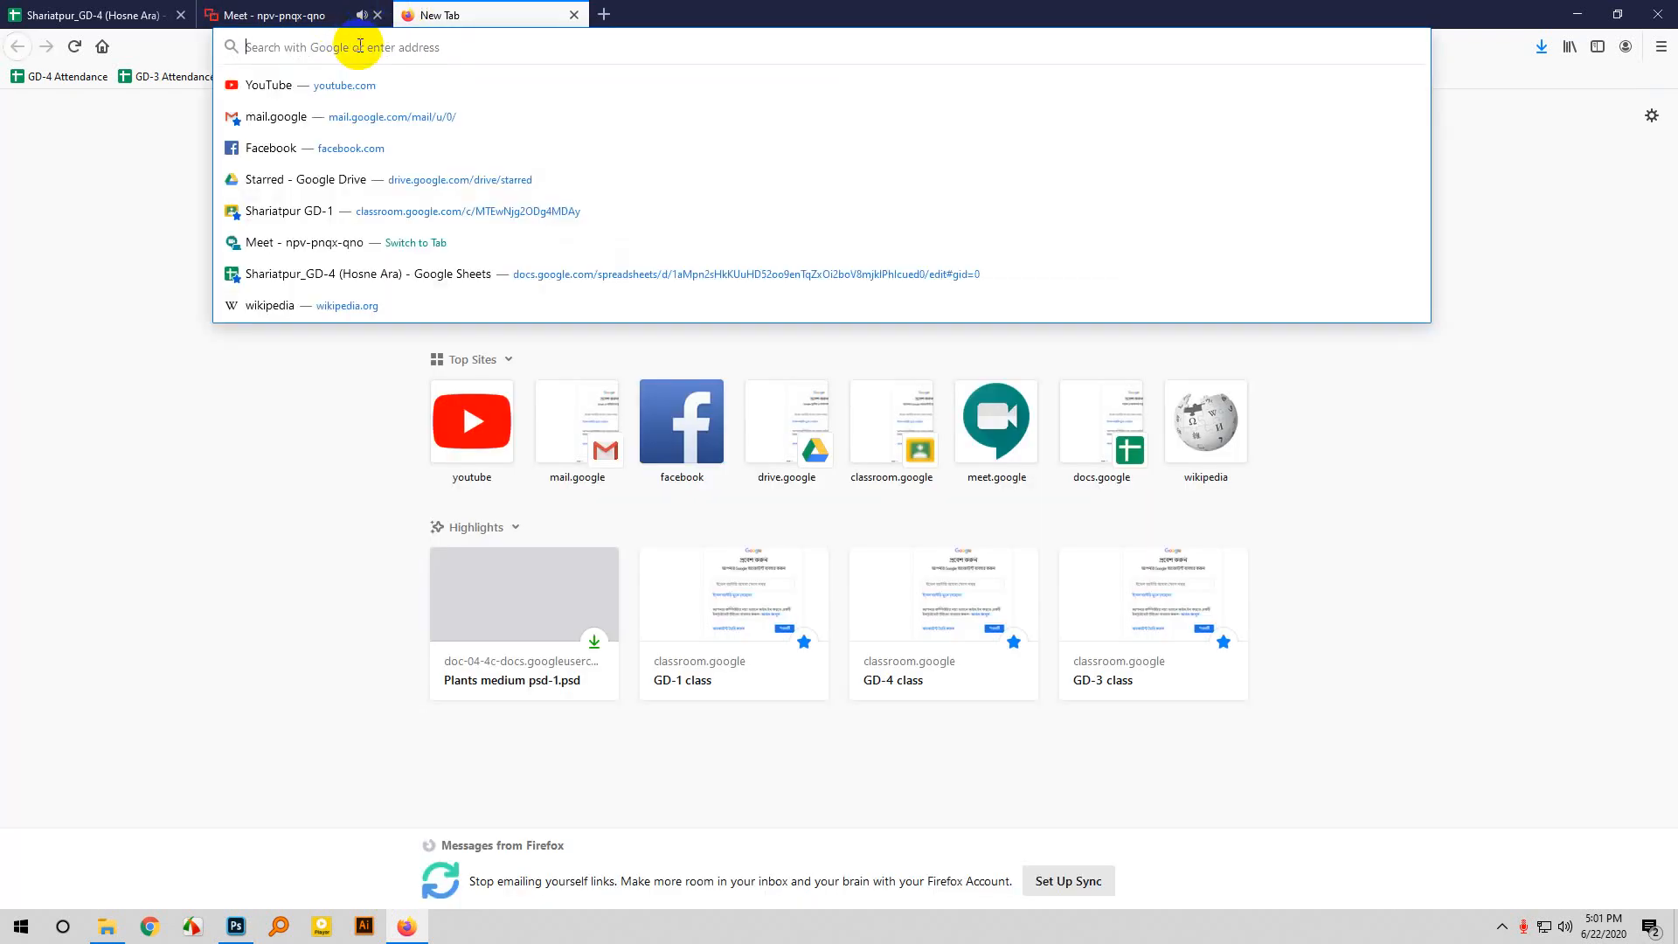
pyautogui.write('Do')
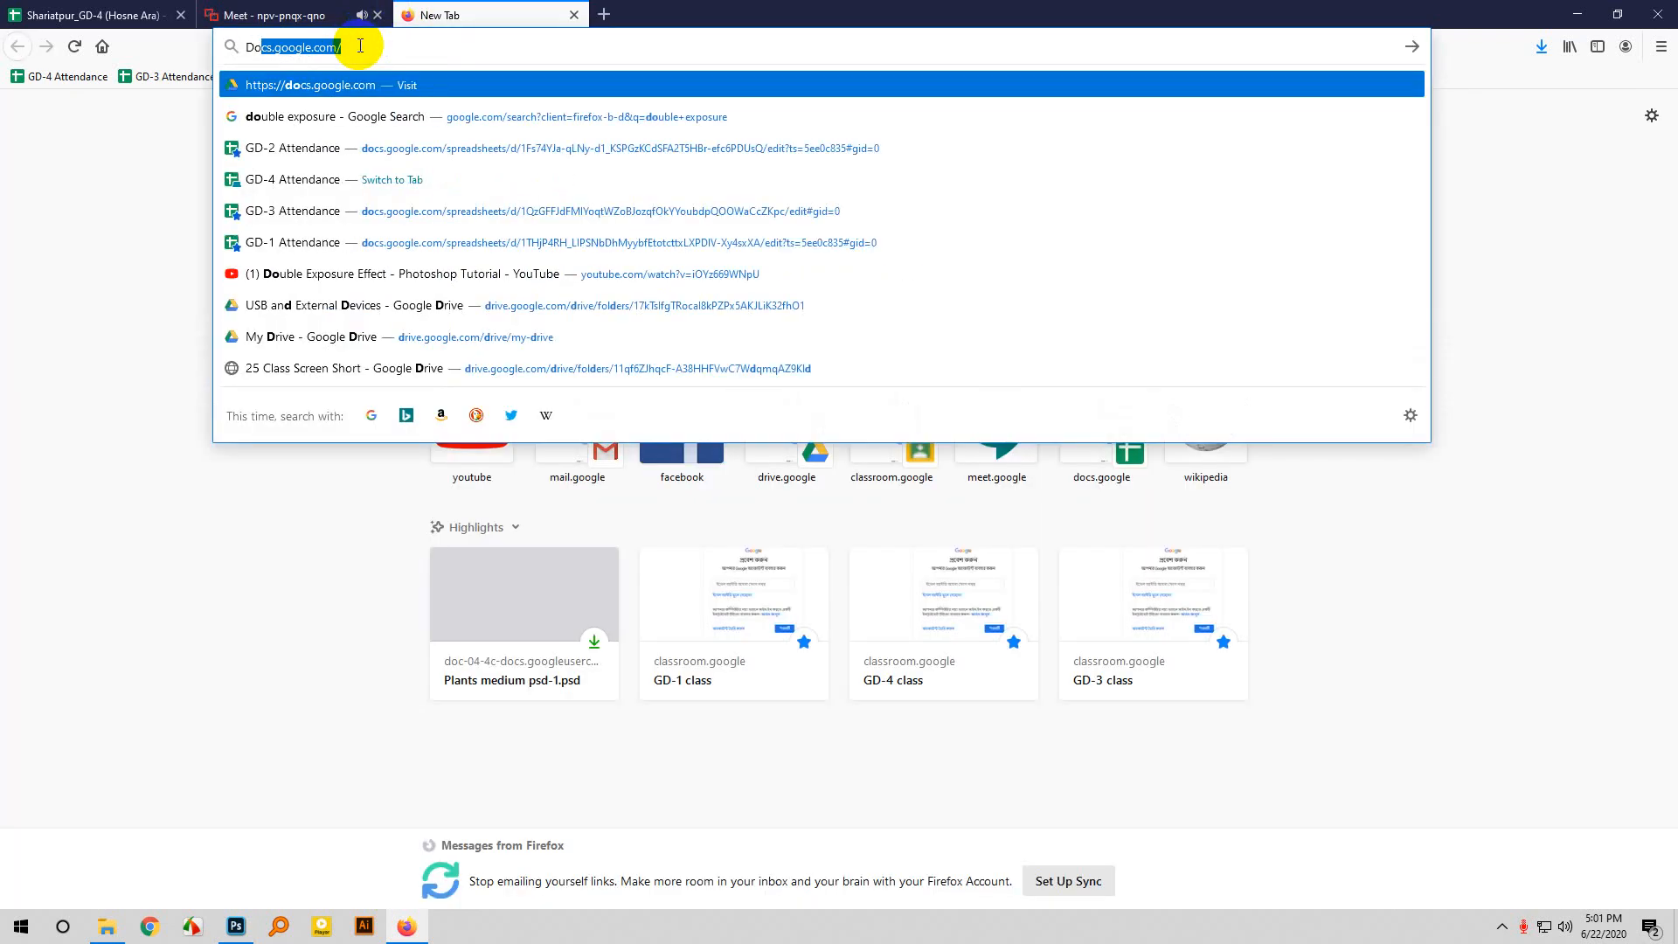
pyautogui.write('u')
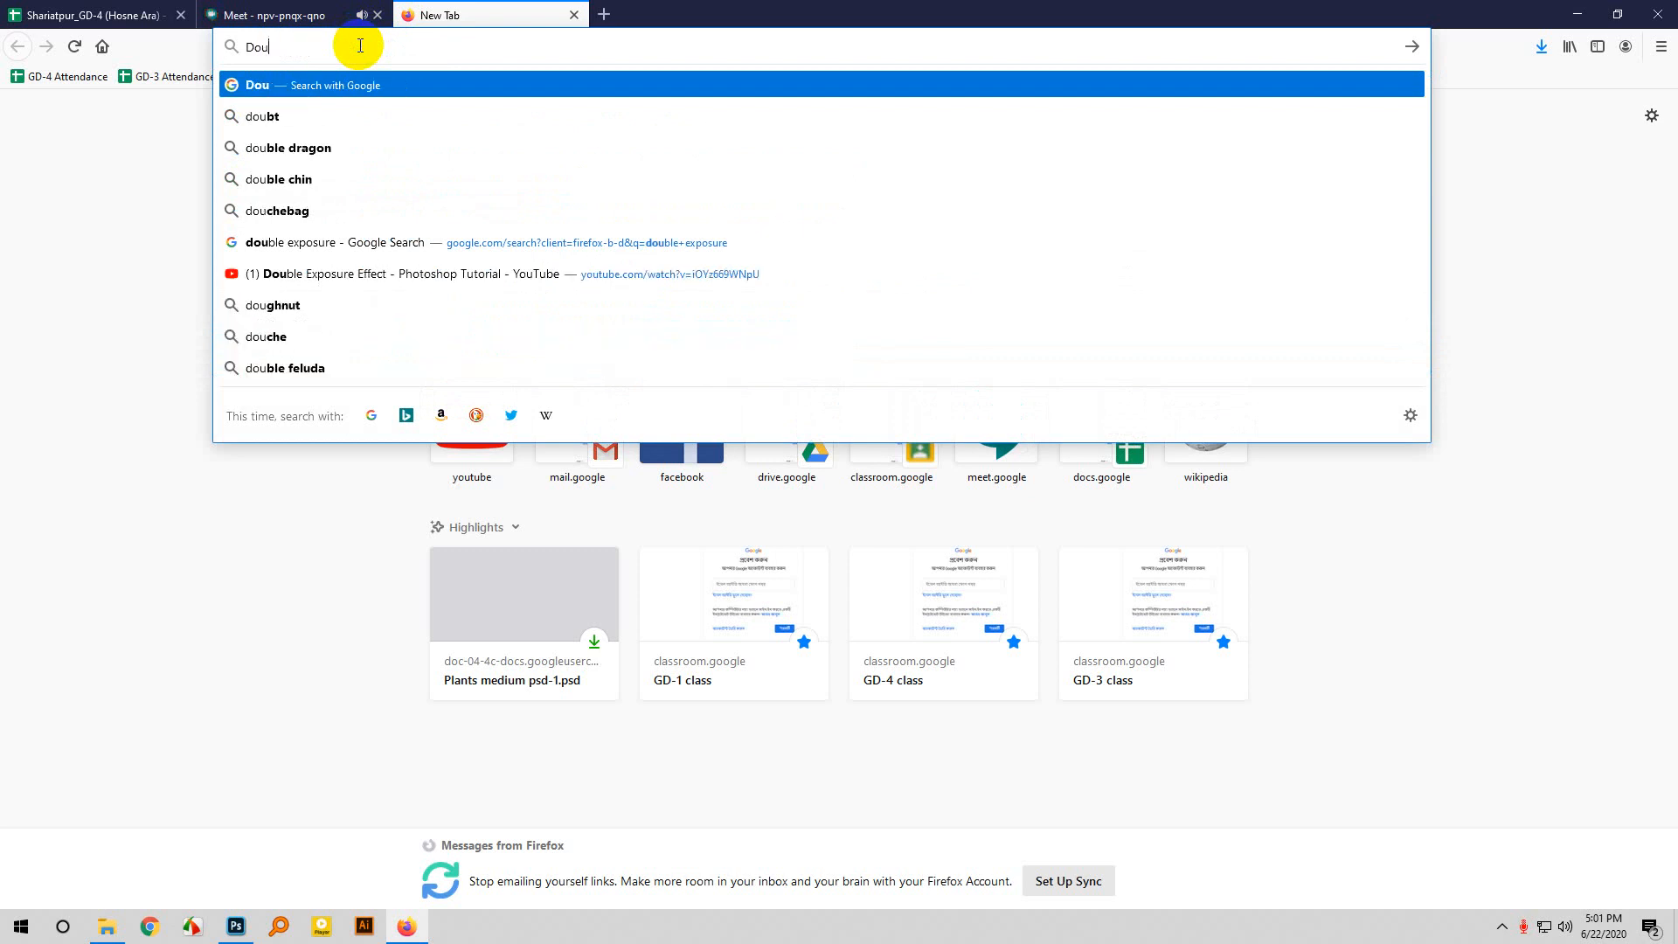
pyautogui.write('b')
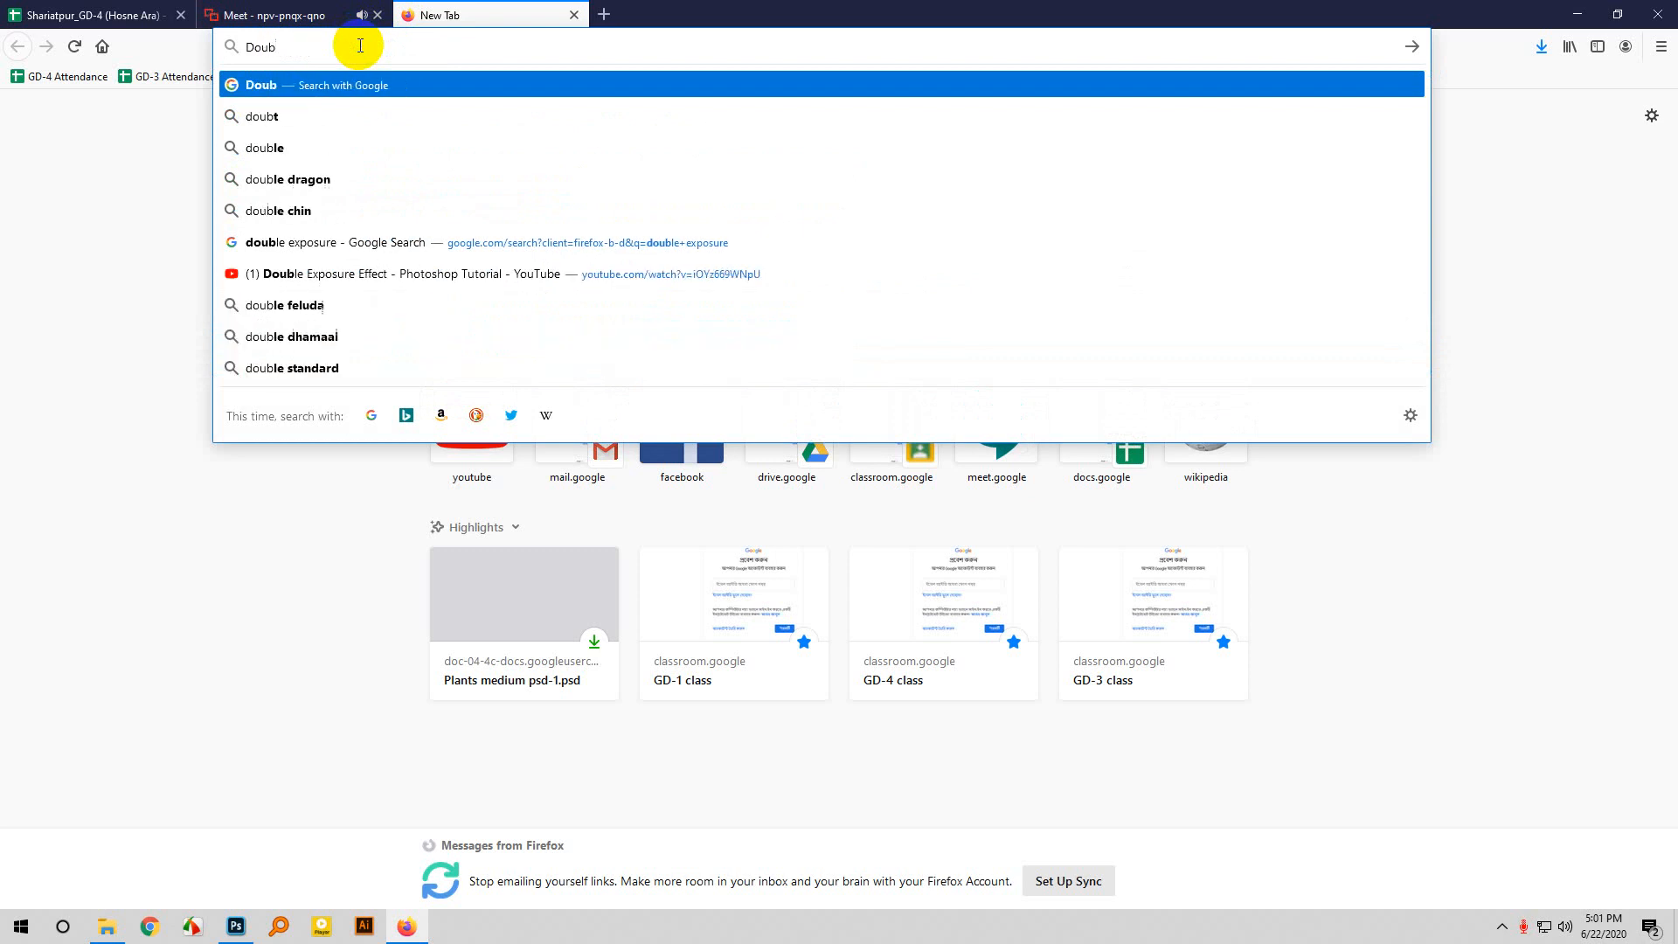
pyautogui.write('le e')
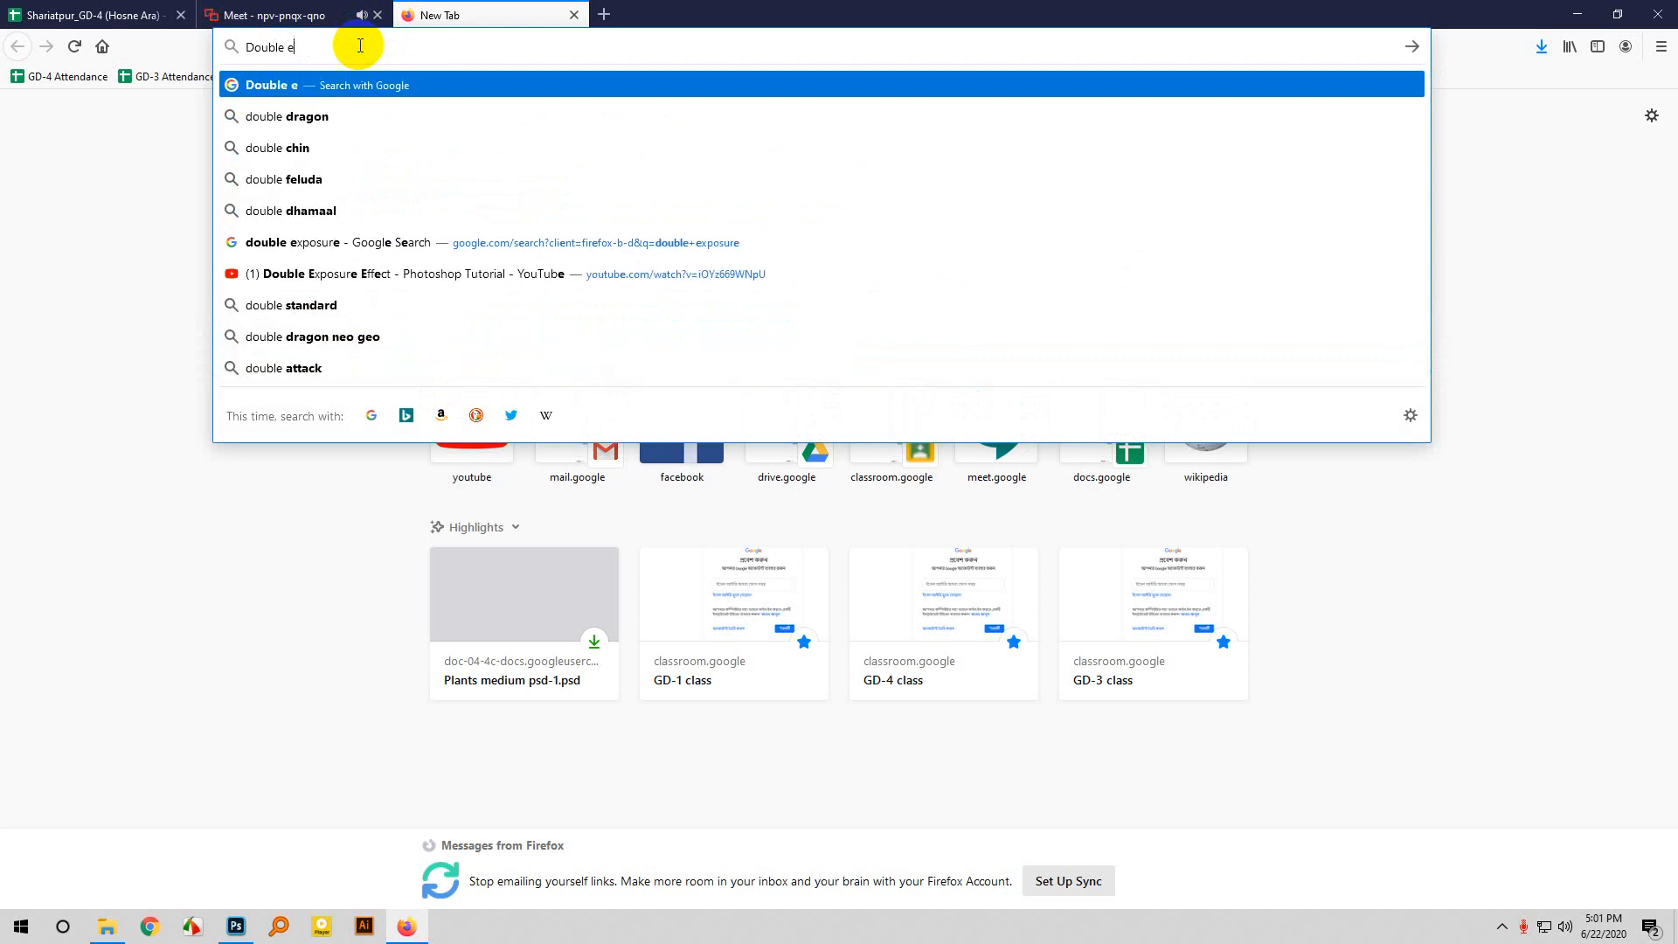
pyautogui.write('x')
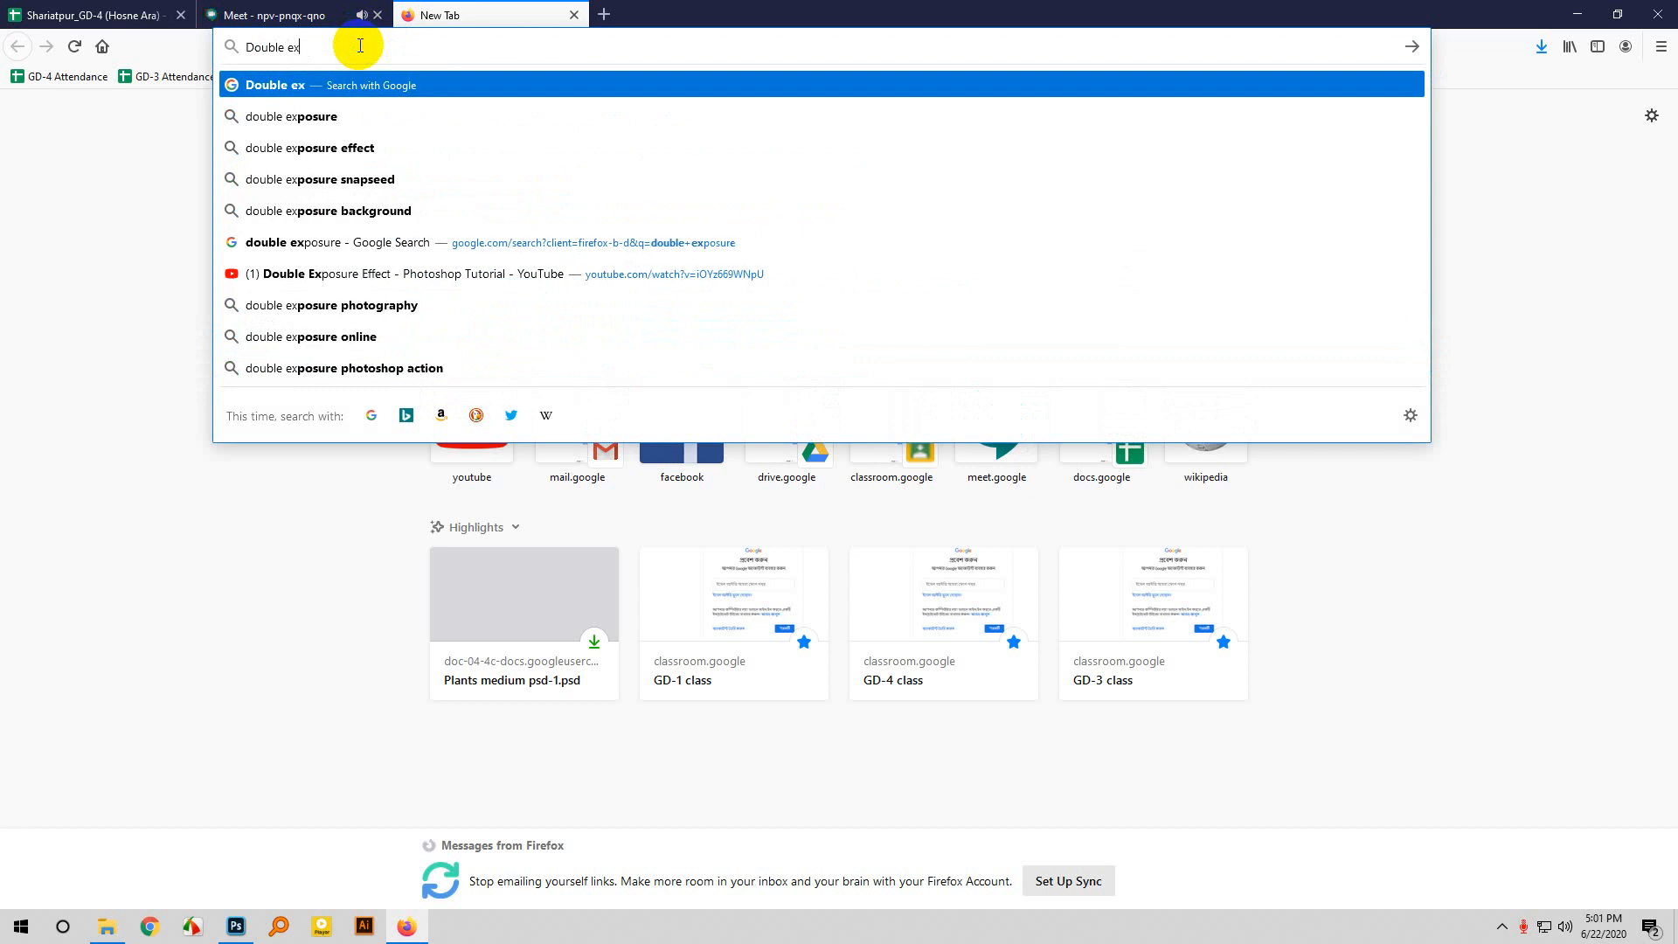
pyautogui.click(282, 116)
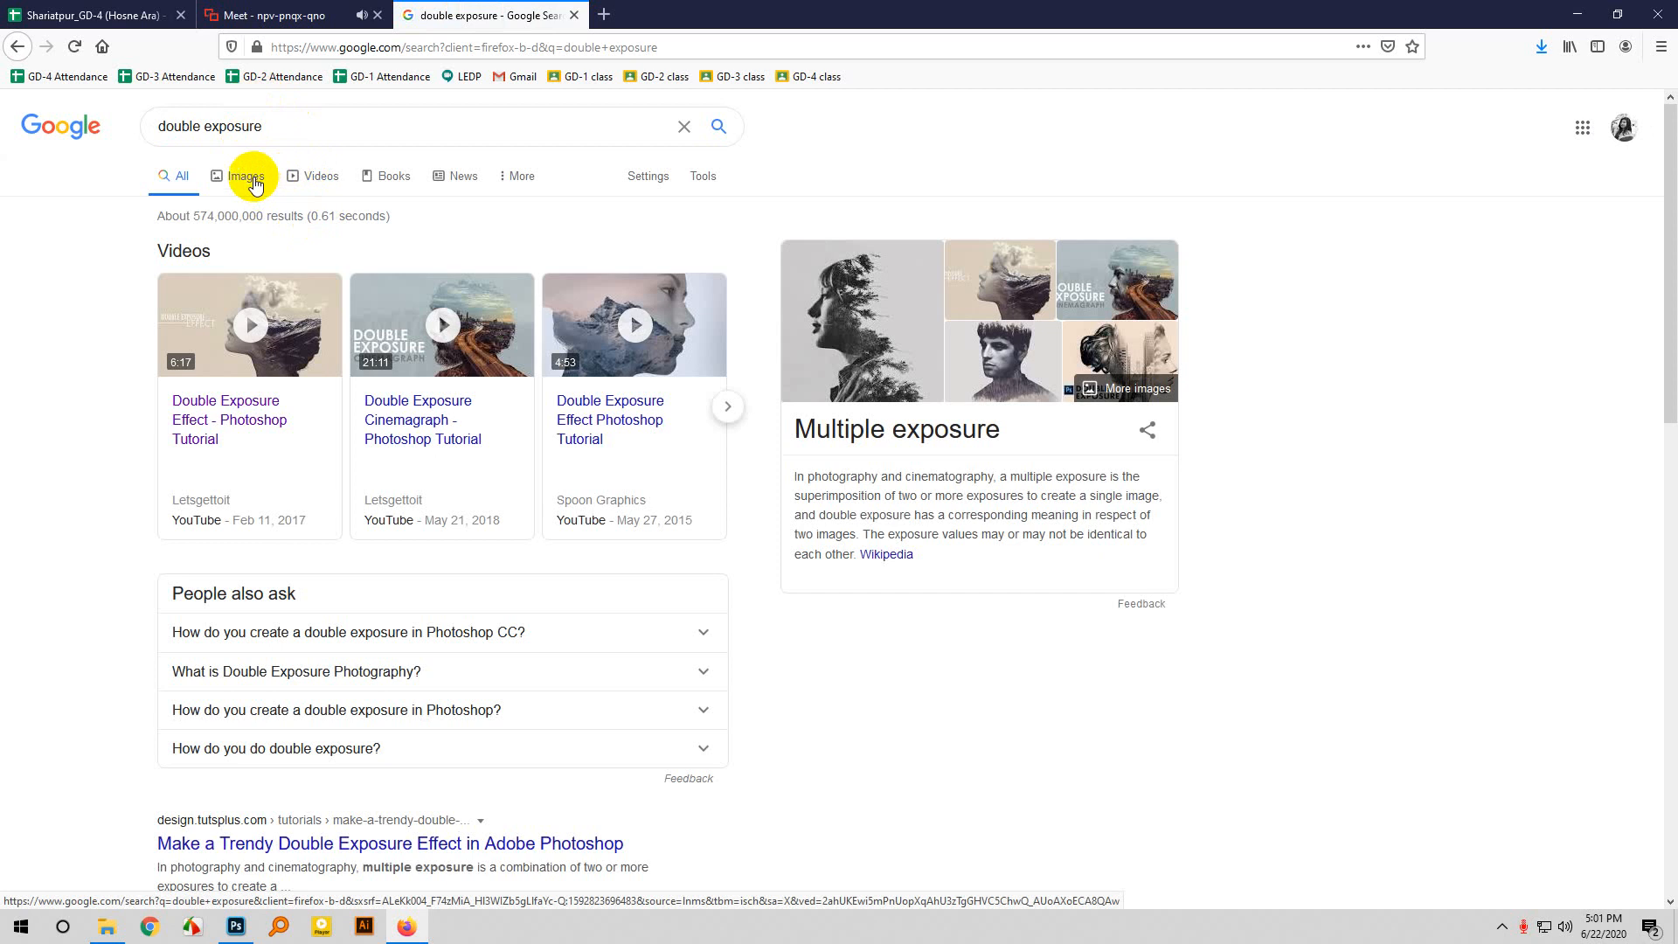
pyautogui.click(252, 179)
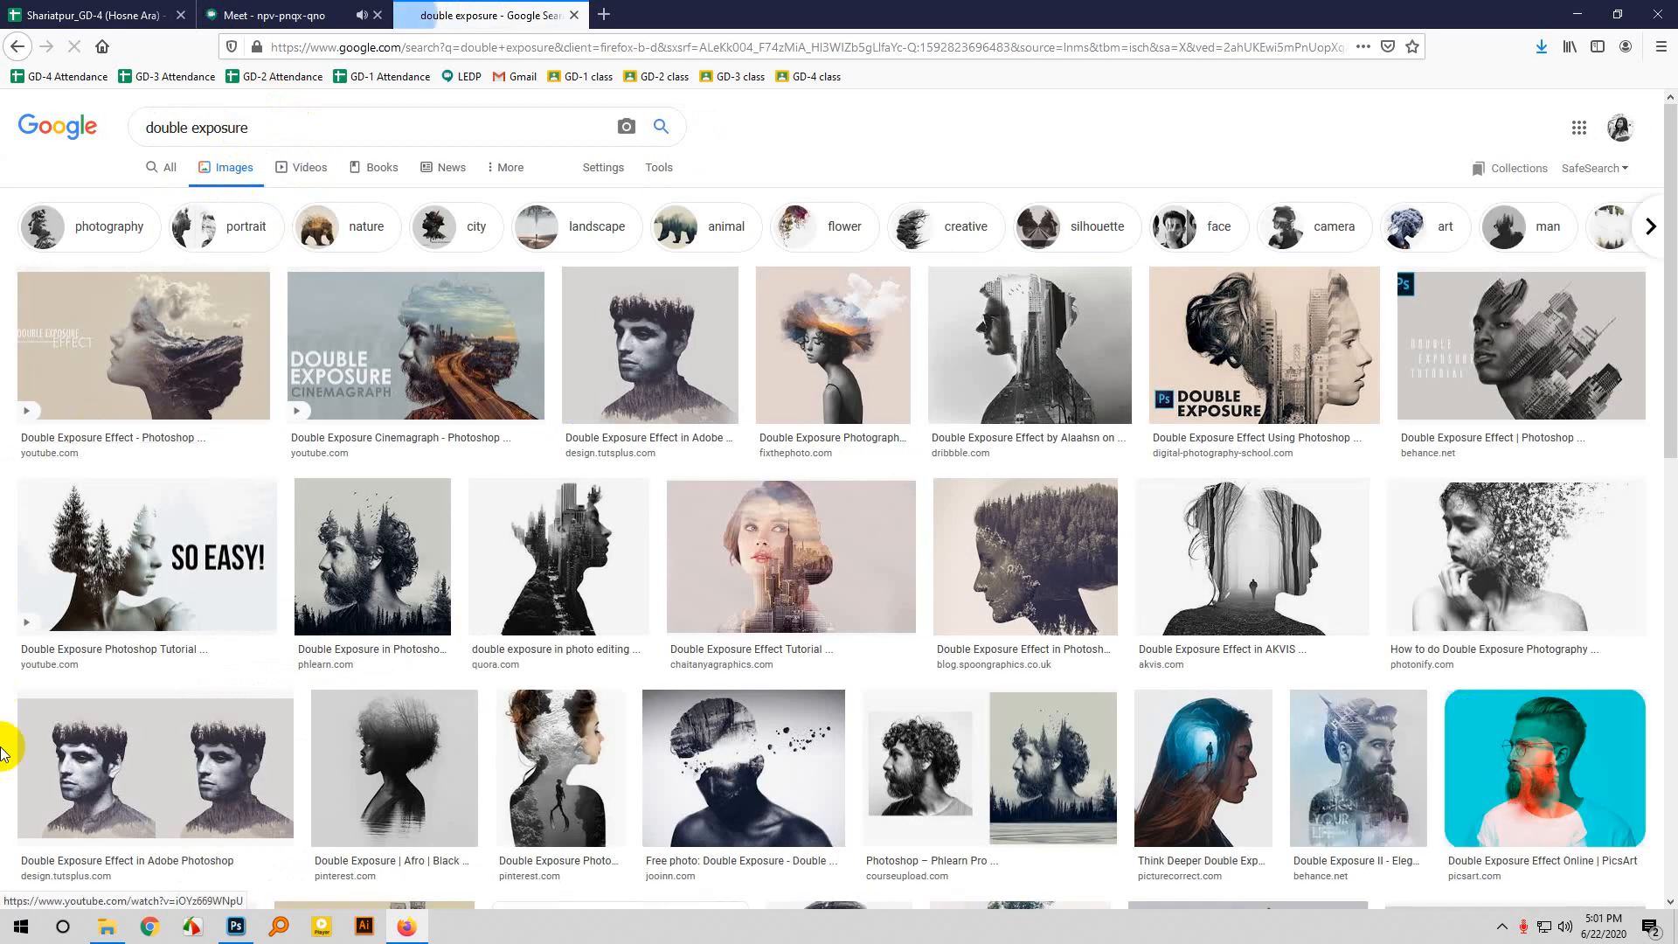
# Preview the YouTube Double Exposure Effect and AKVIS forest silhouette images, and look through the related images of each.
pyautogui.click(174, 329)
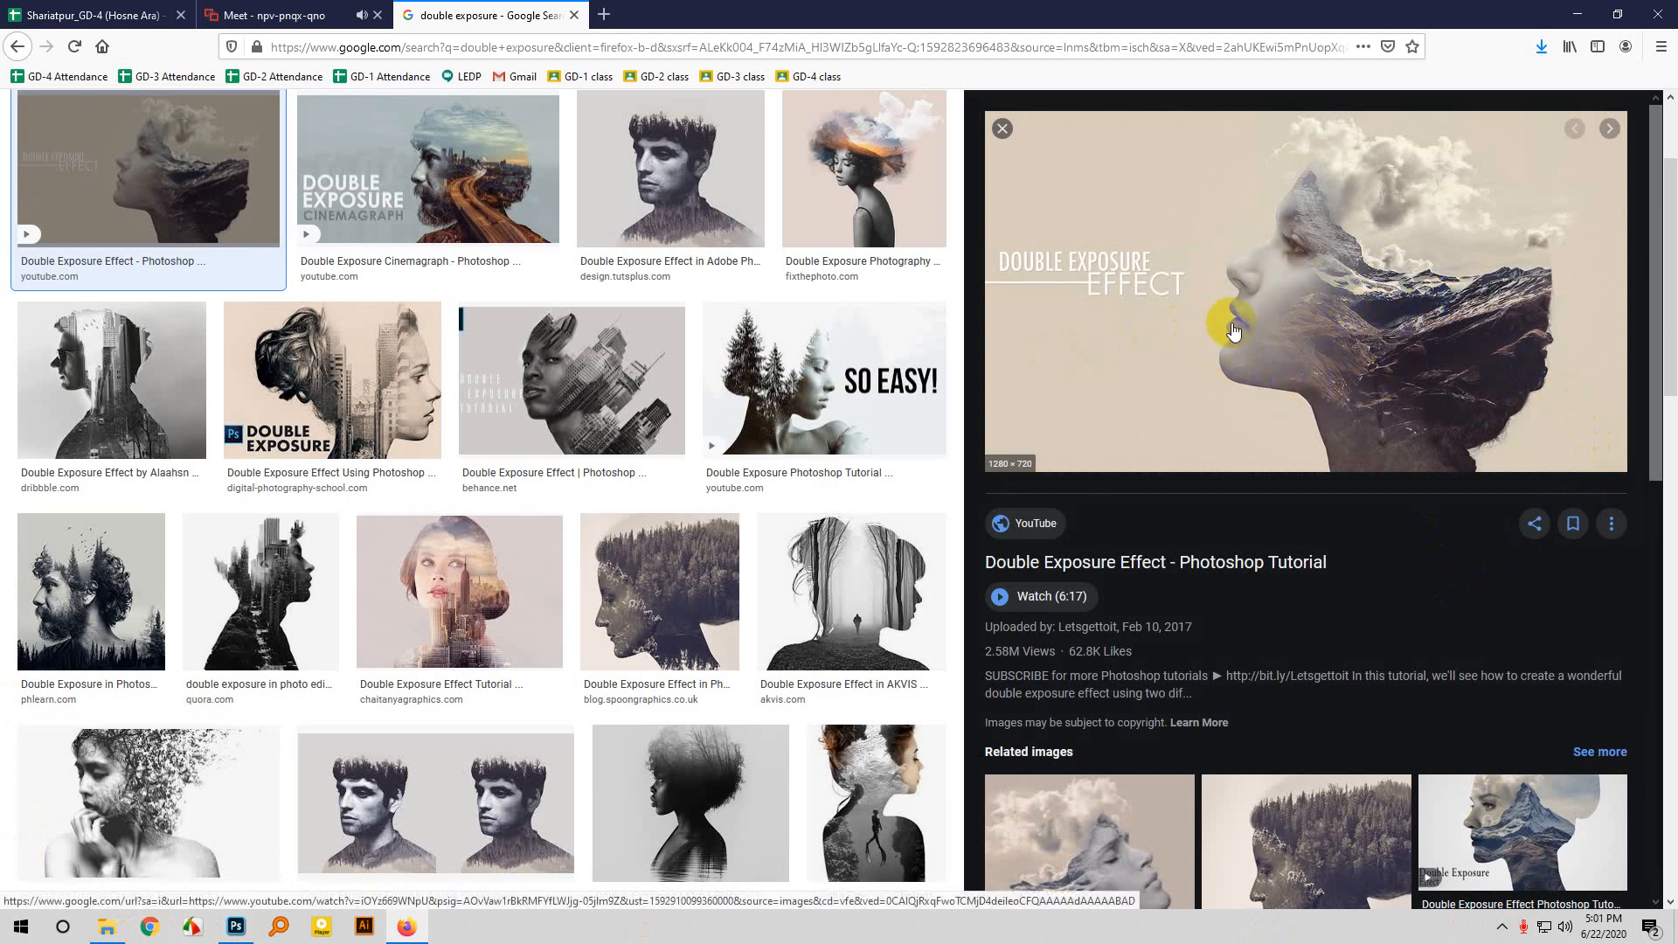
pyautogui.scroll(-10, 1224, 489)
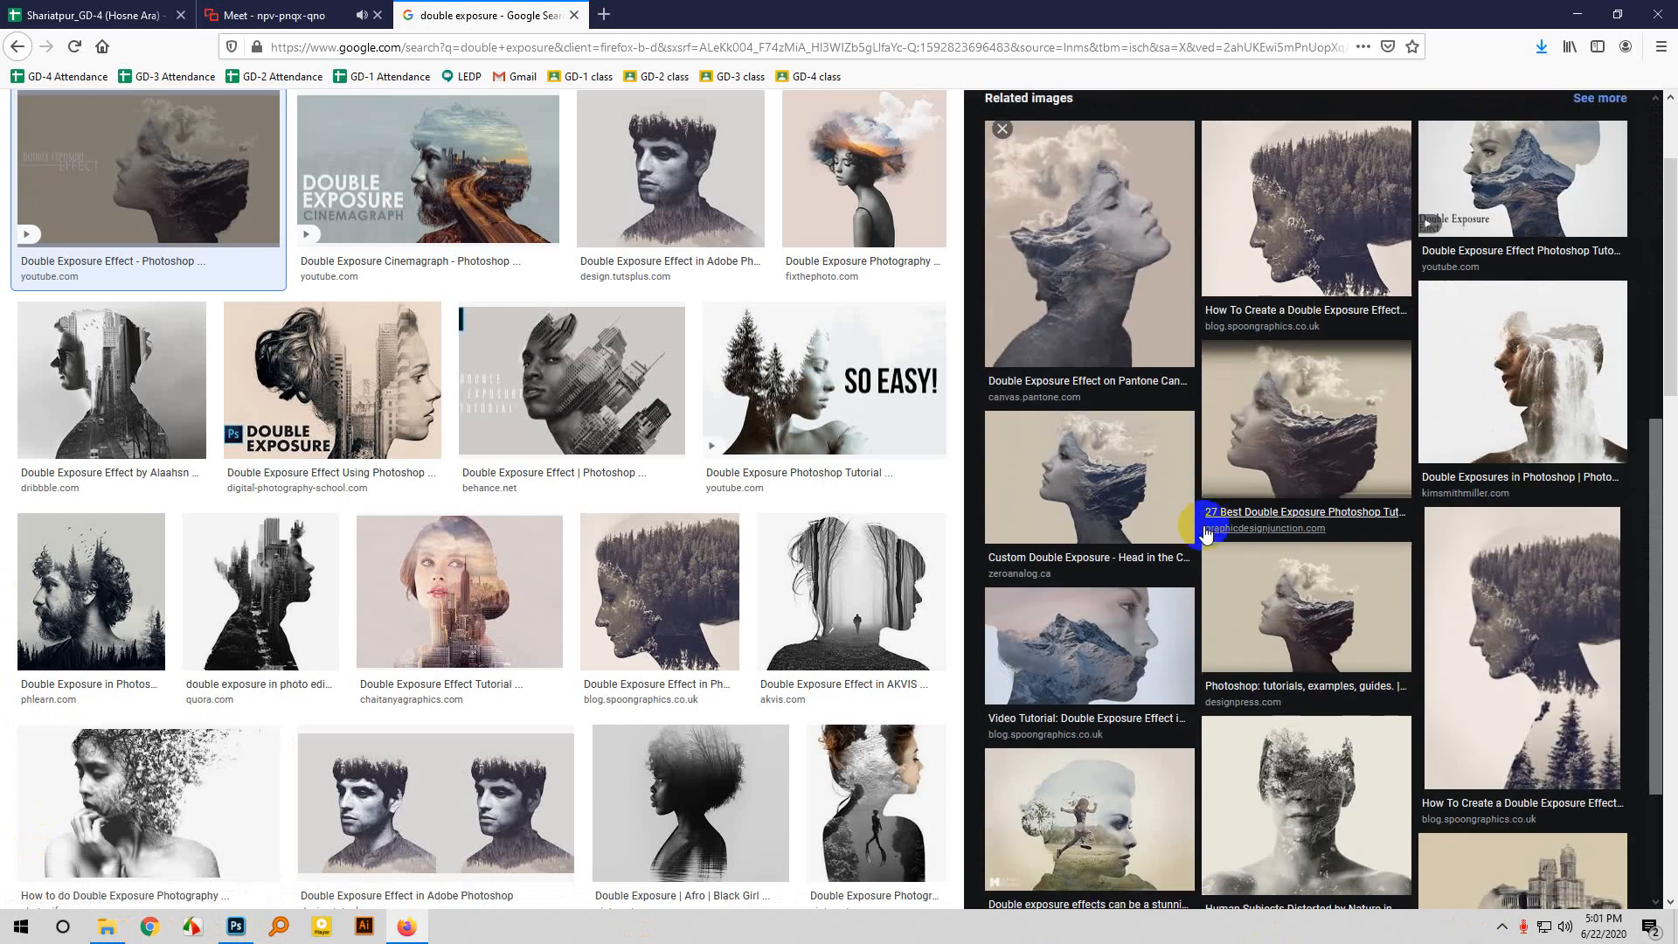
pyautogui.scroll(10, 1392, 756)
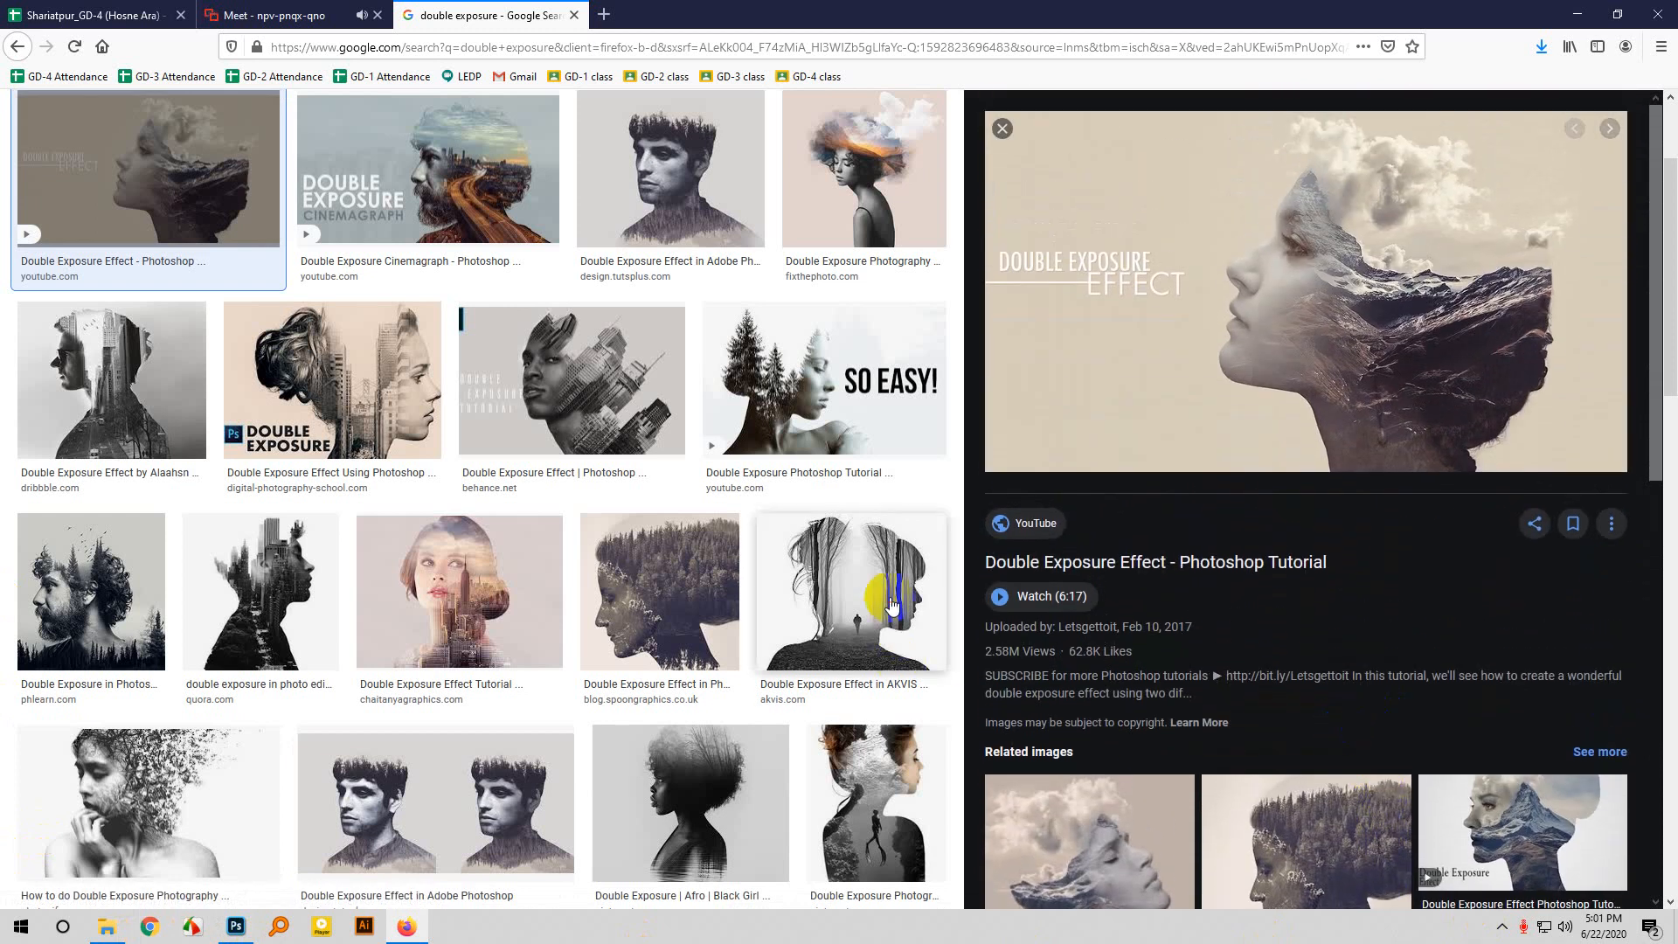
pyautogui.click(891, 605)
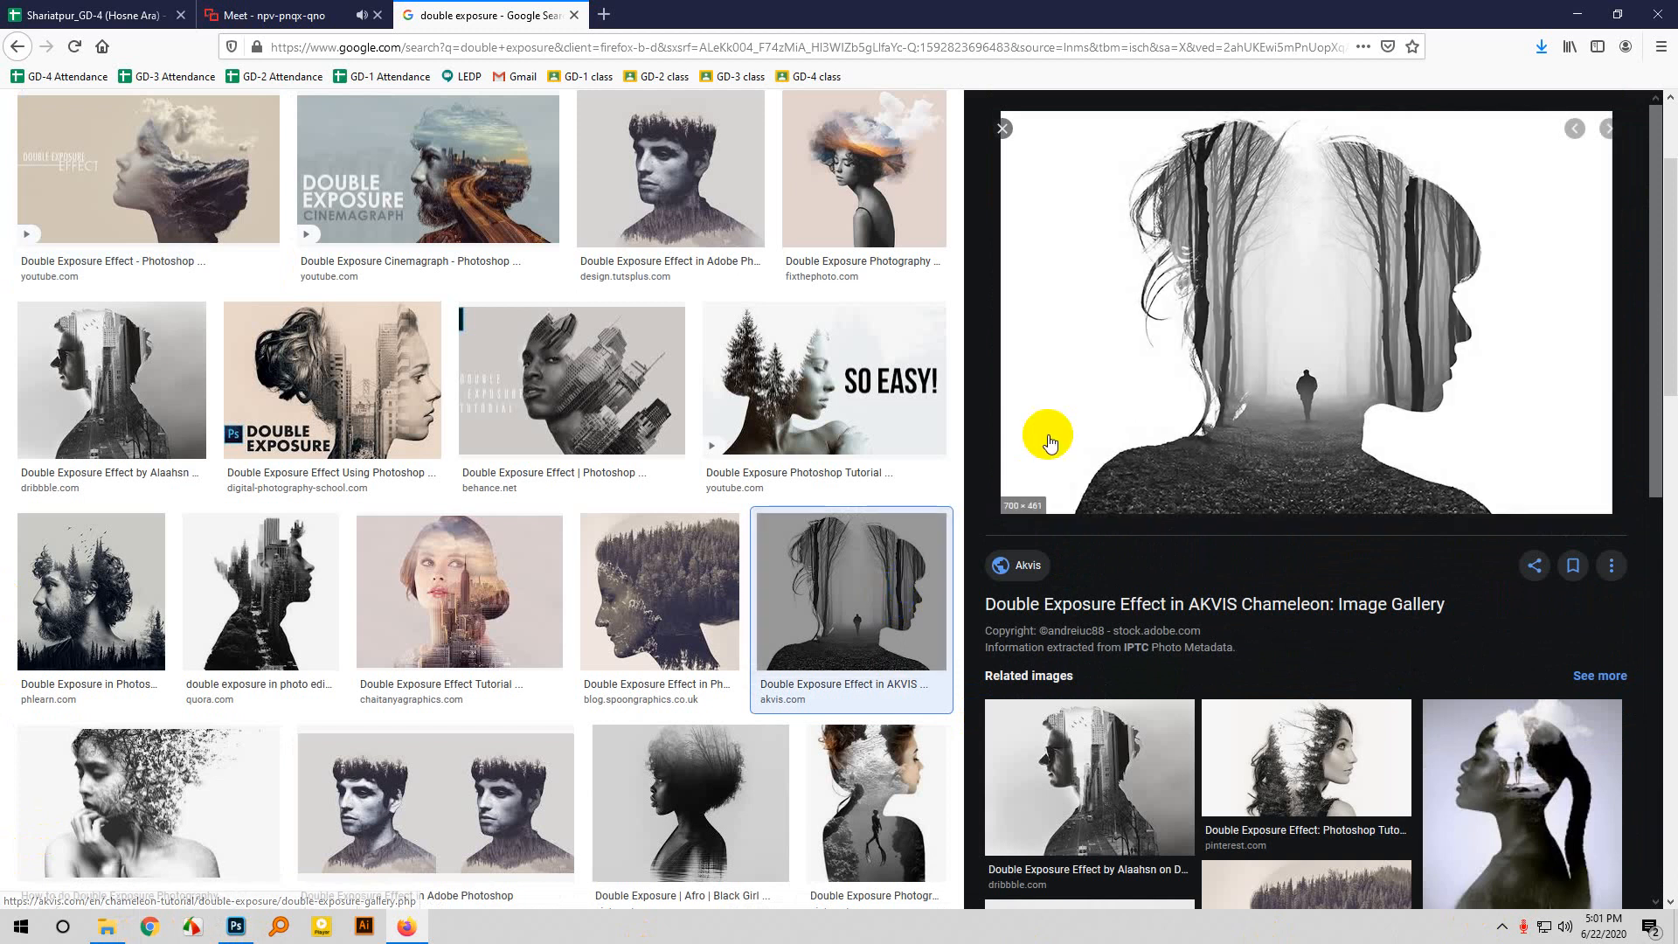
pyautogui.scroll(-1, 1168, 790)
pyautogui.scroll(-10, 1163, 789)
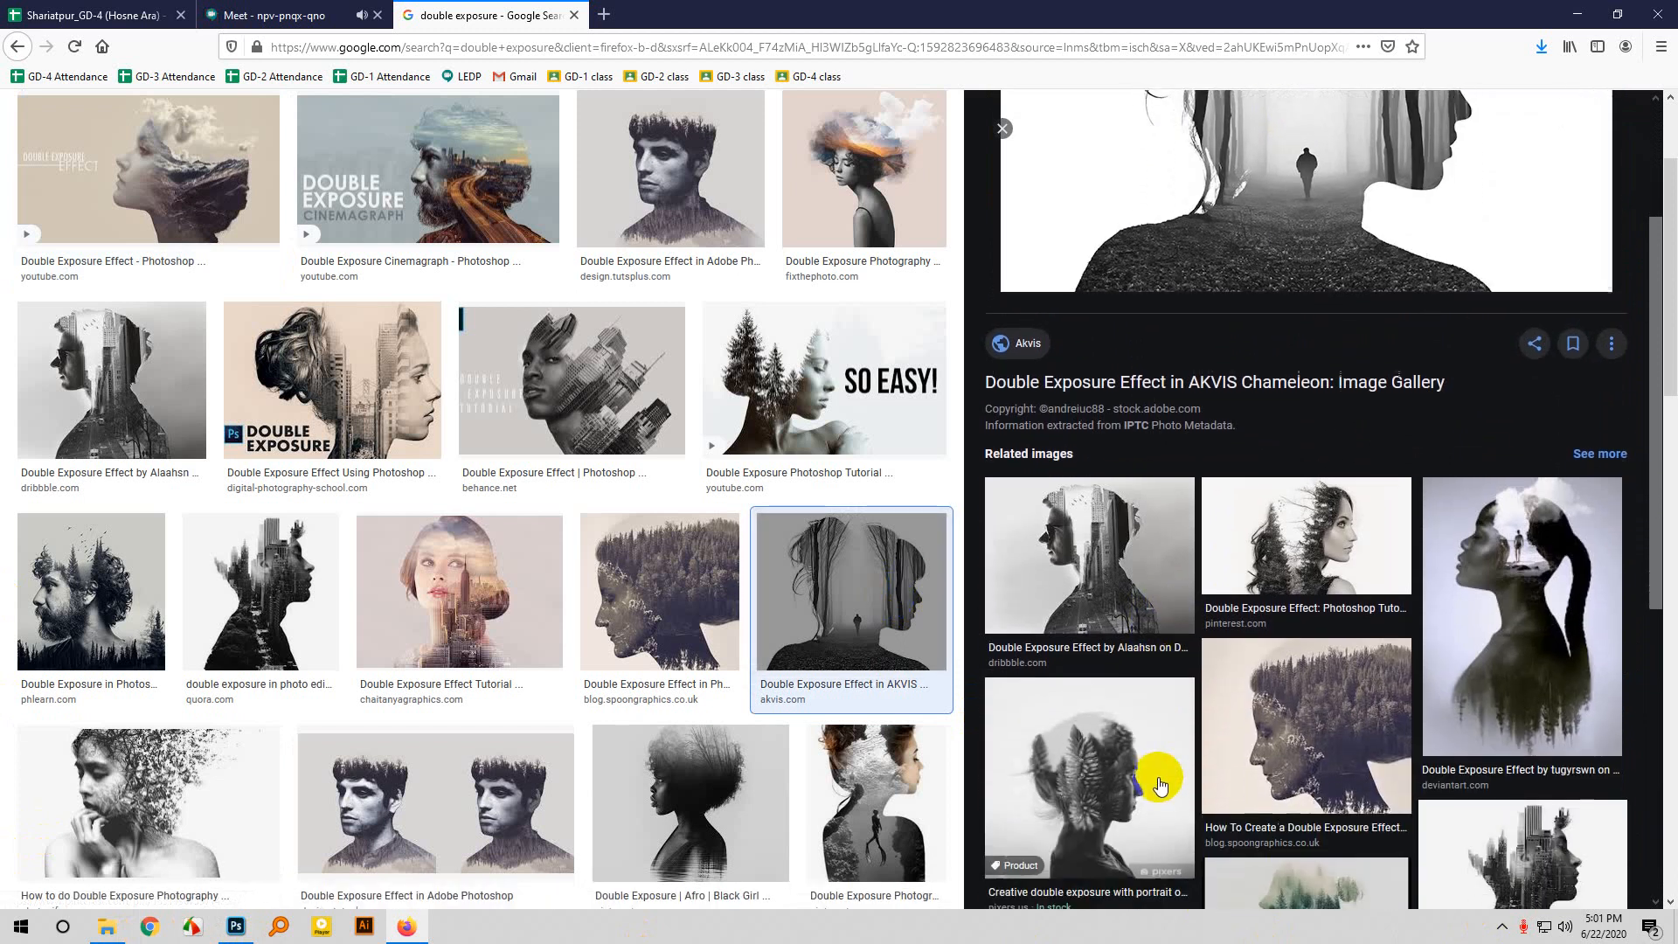
# Browse further down the double exposure image results and preview the PictureCorrect "Think Deeper" image of the woman with a cave scene.
pyautogui.scroll(-2, 769, 621)
pyautogui.scroll(-7, 761, 634)
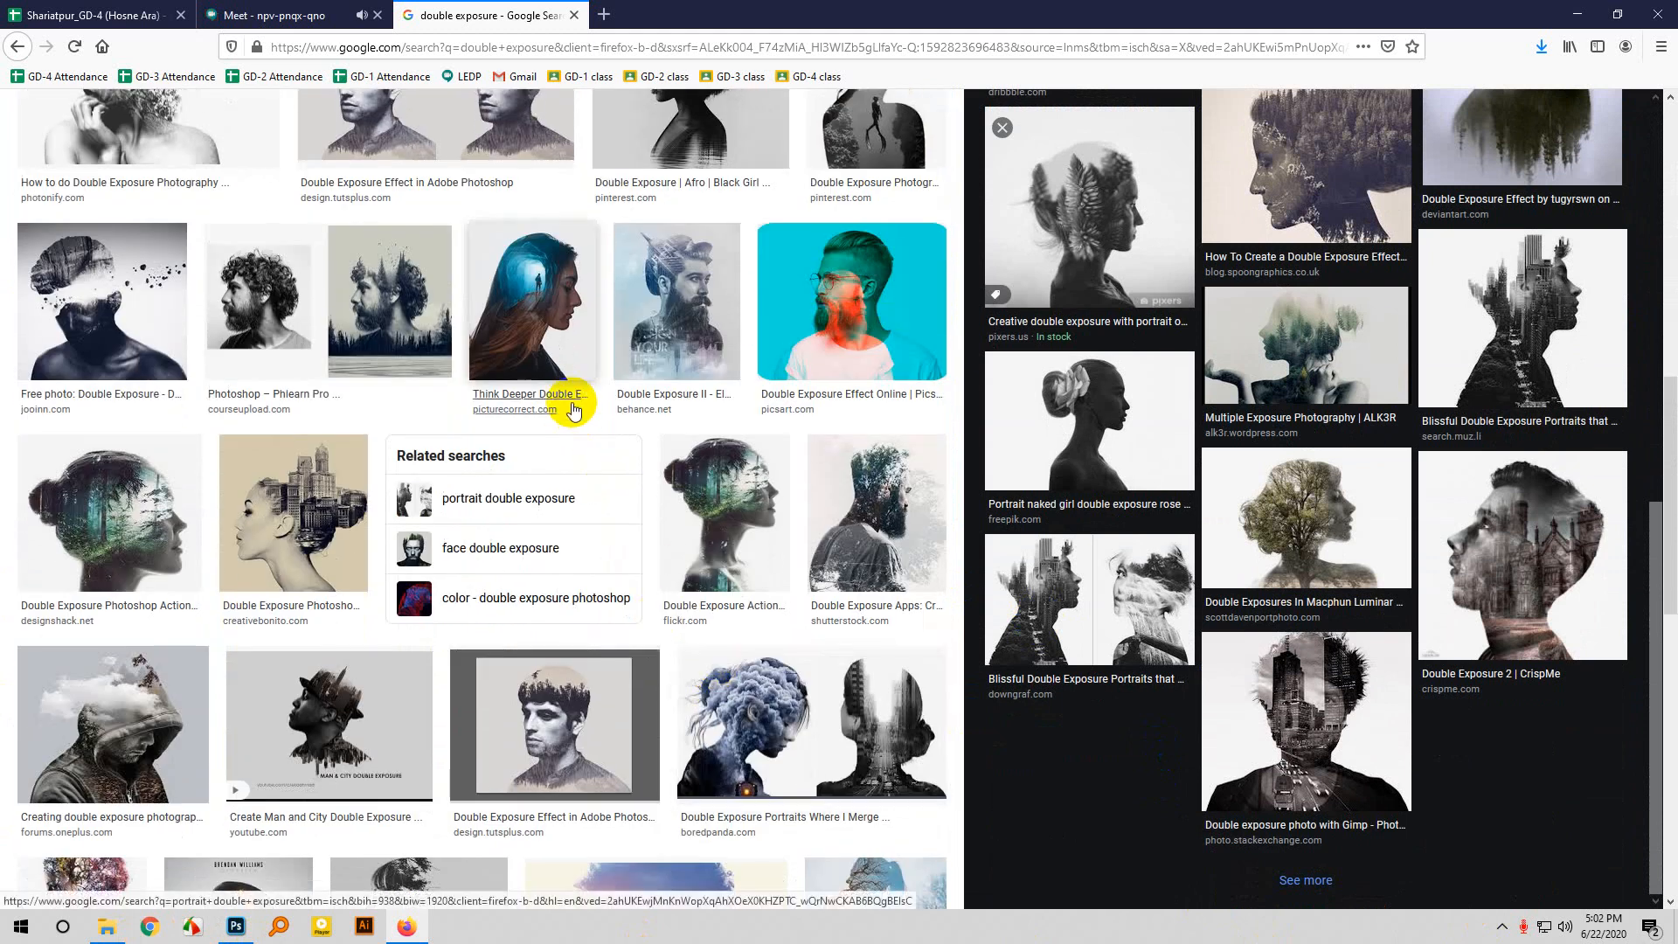
pyautogui.click(549, 306)
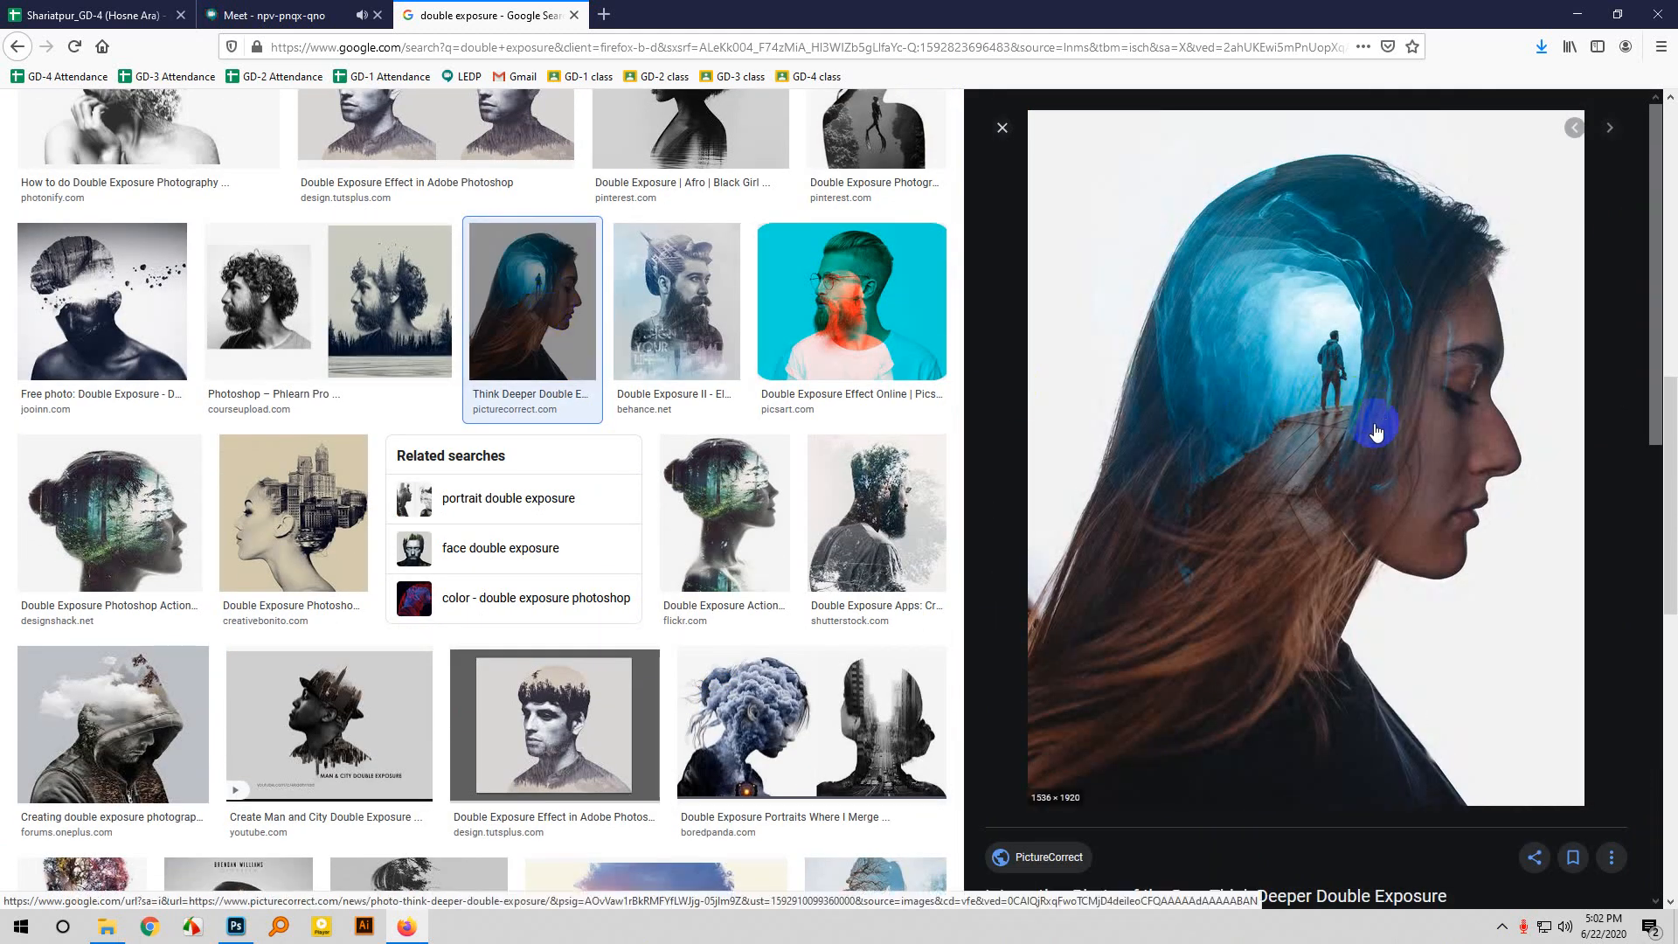
pyautogui.scroll(10, 731, 506)
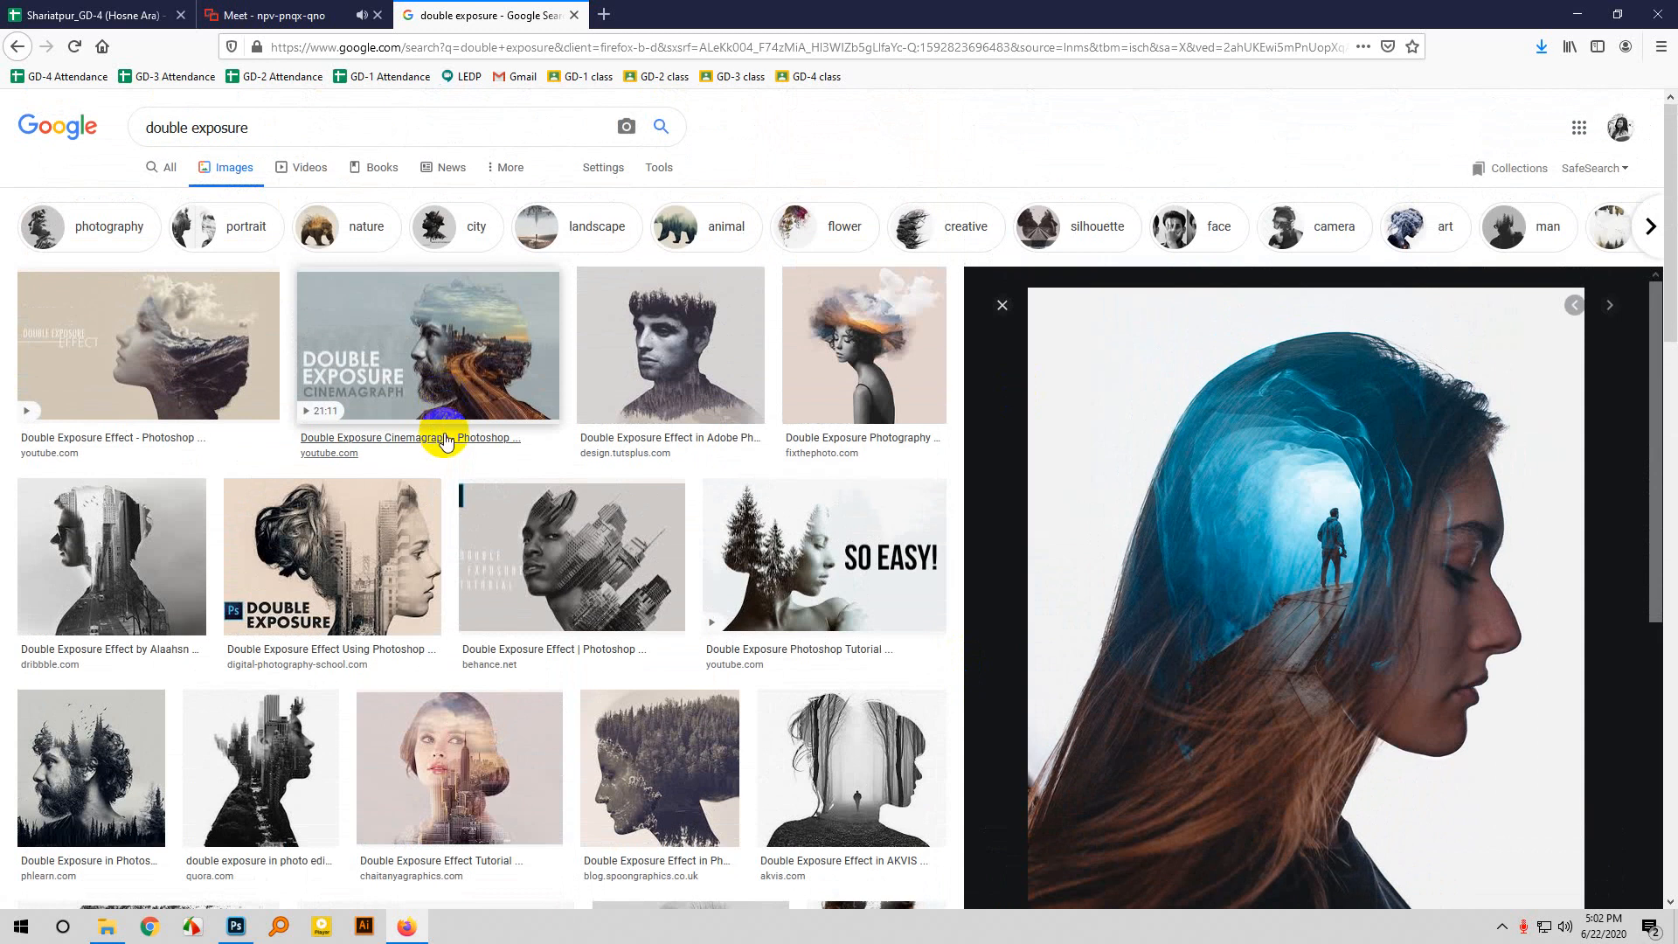
# Preview the Chaitanya Graphics woman-and-city image and the YouTube Double Exposure Cinemagraph image.
pyautogui.scroll(-2, 415, 537)
pyautogui.click(454, 592)
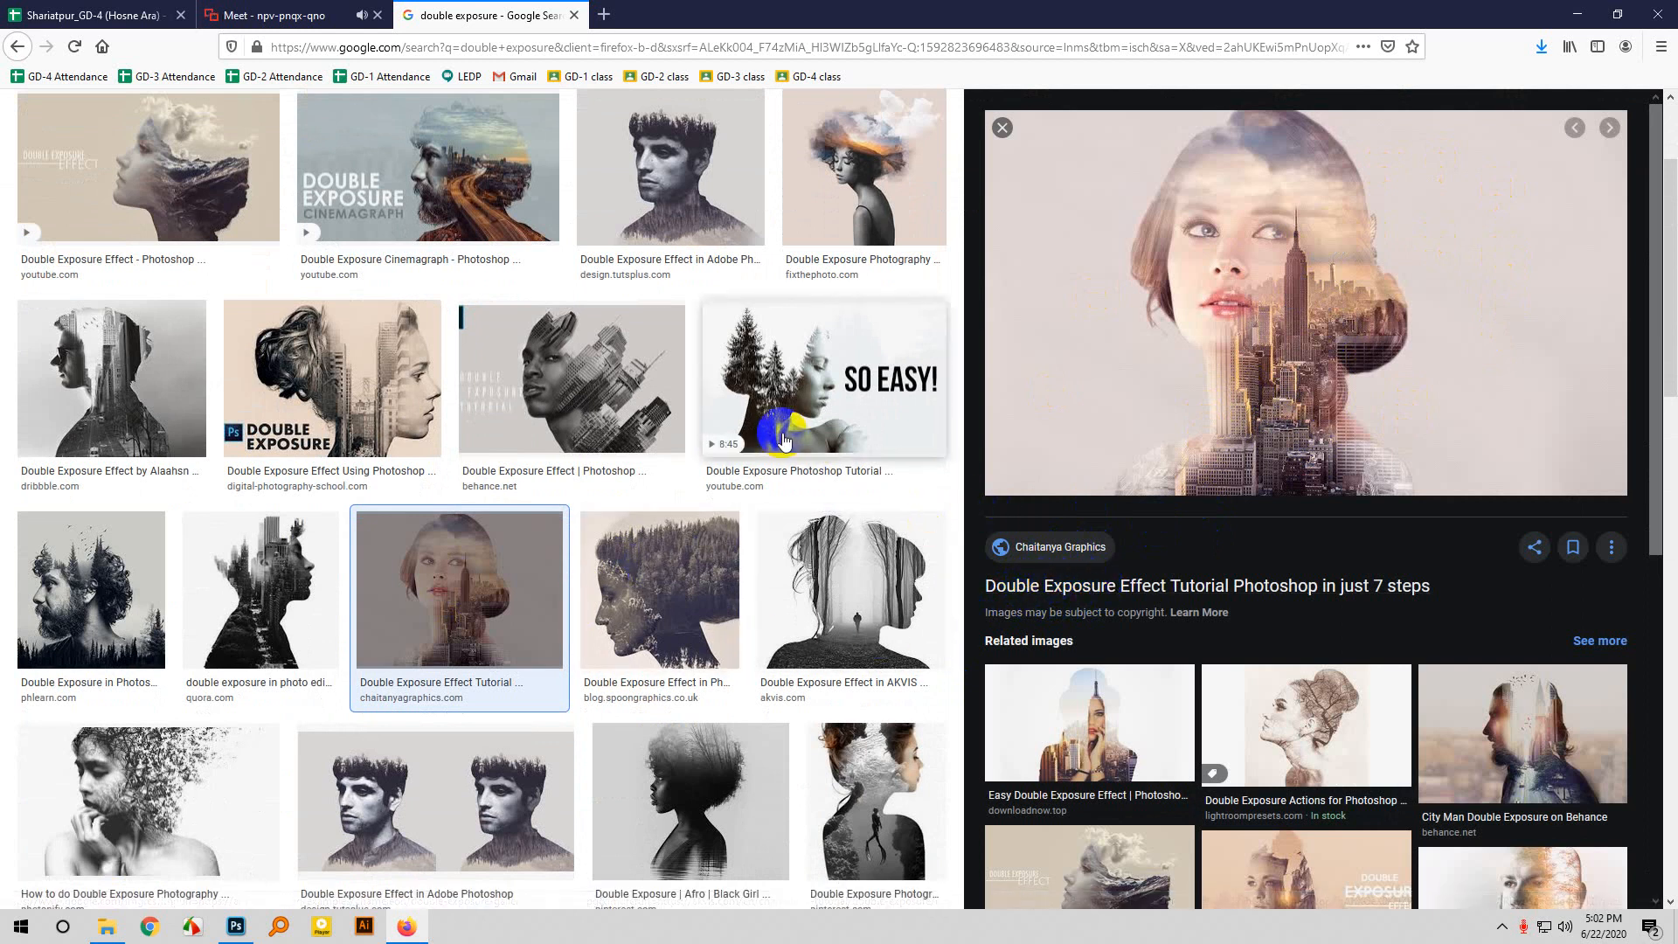
pyautogui.scroll(3, 757, 476)
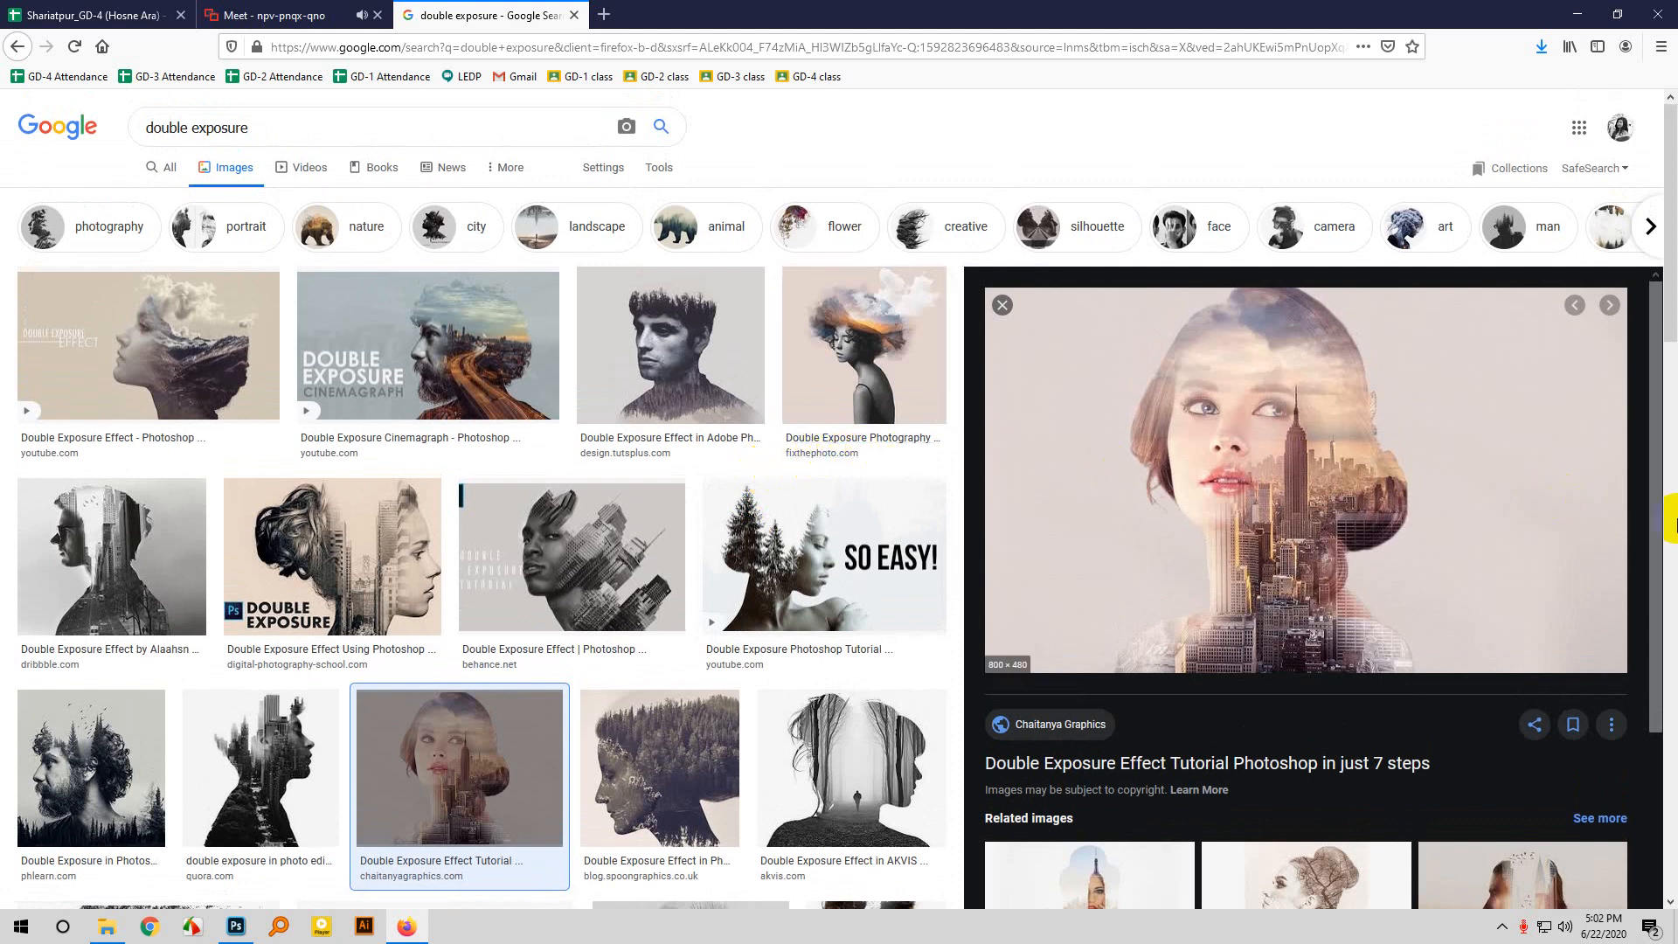
pyautogui.click(412, 348)
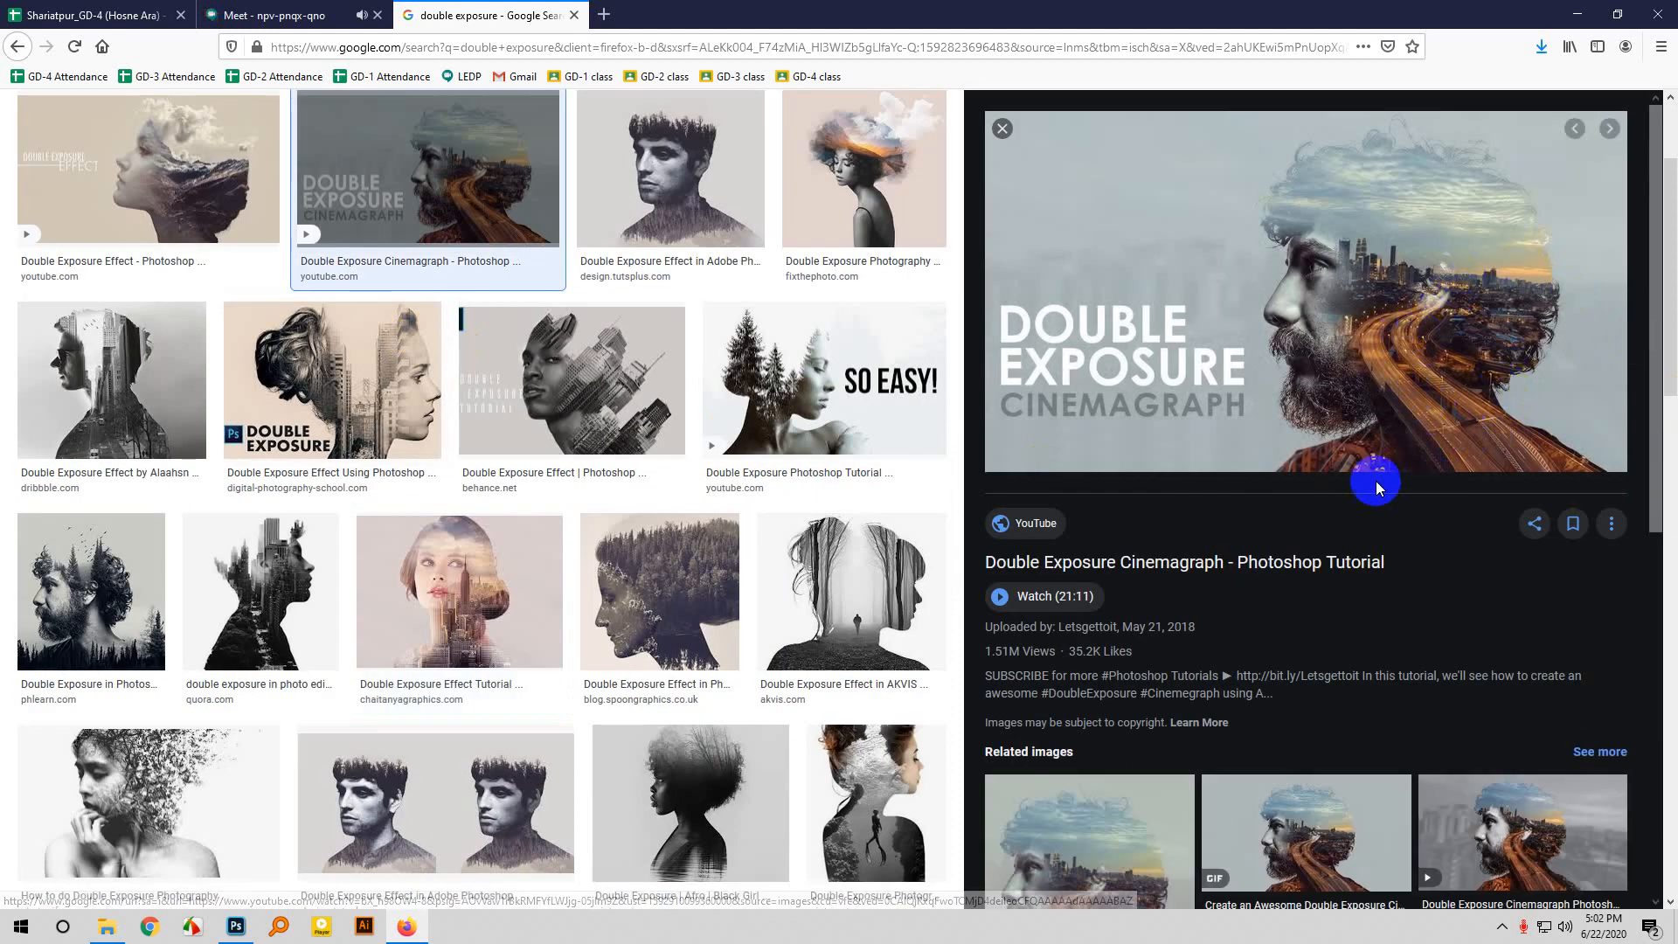
pyautogui.scroll(3, 356, 612)
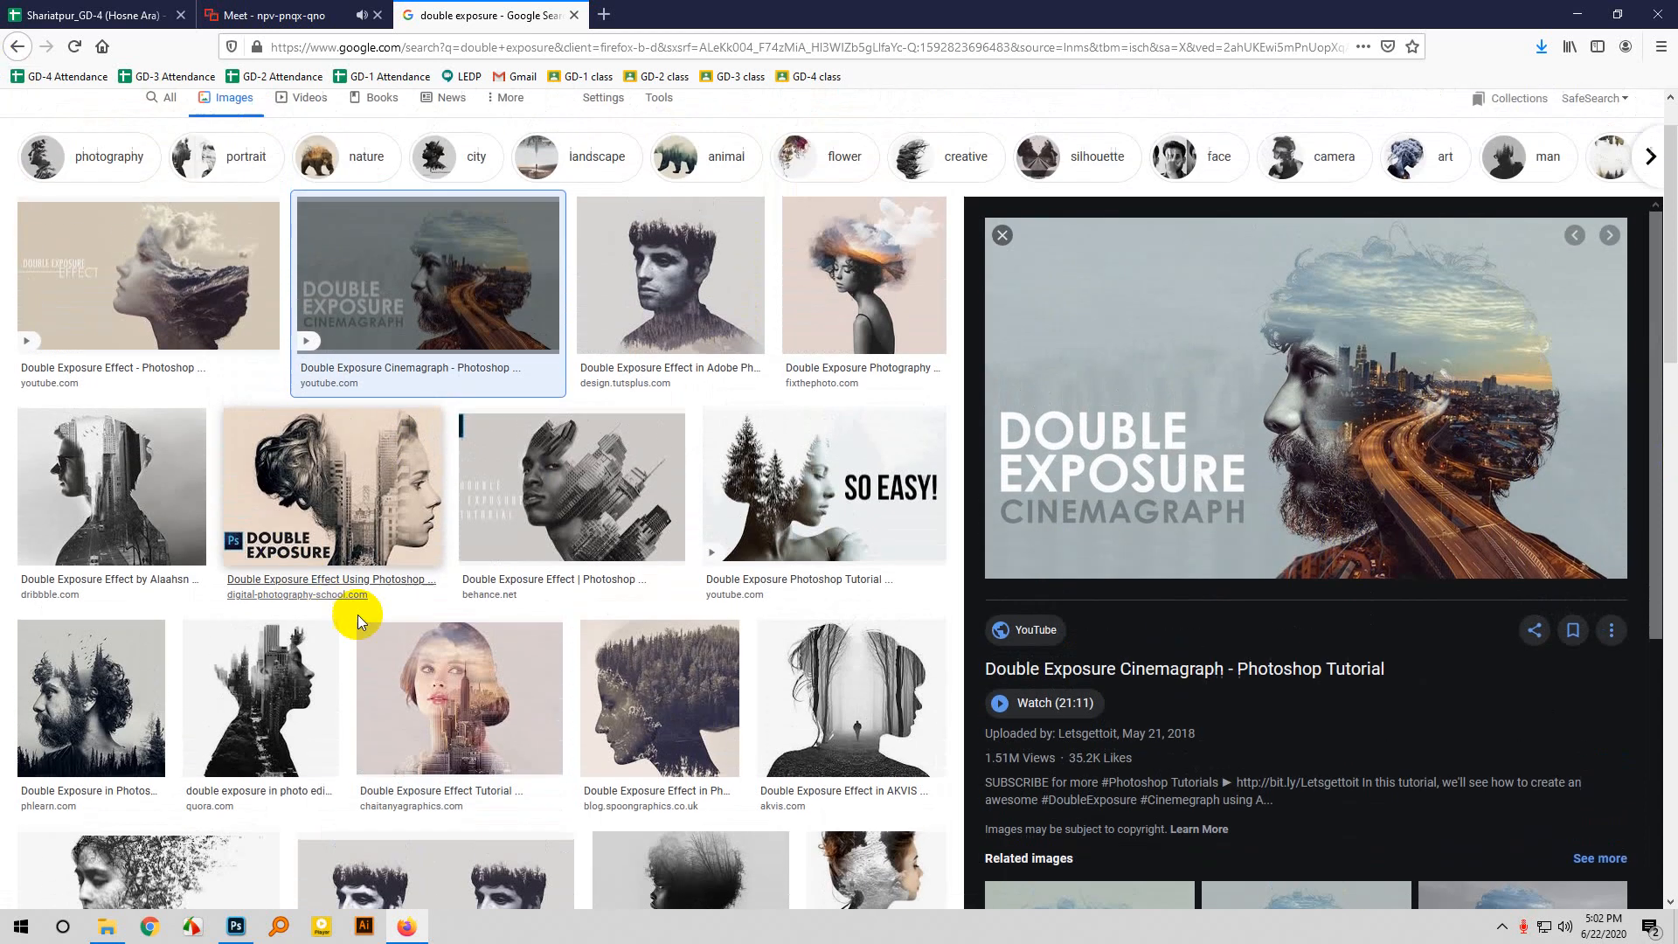
# Preview the Photonify double exposure photography image and the related Pinterest image of a woman with tree branches and birds.
pyautogui.scroll(-5, 411, 612)
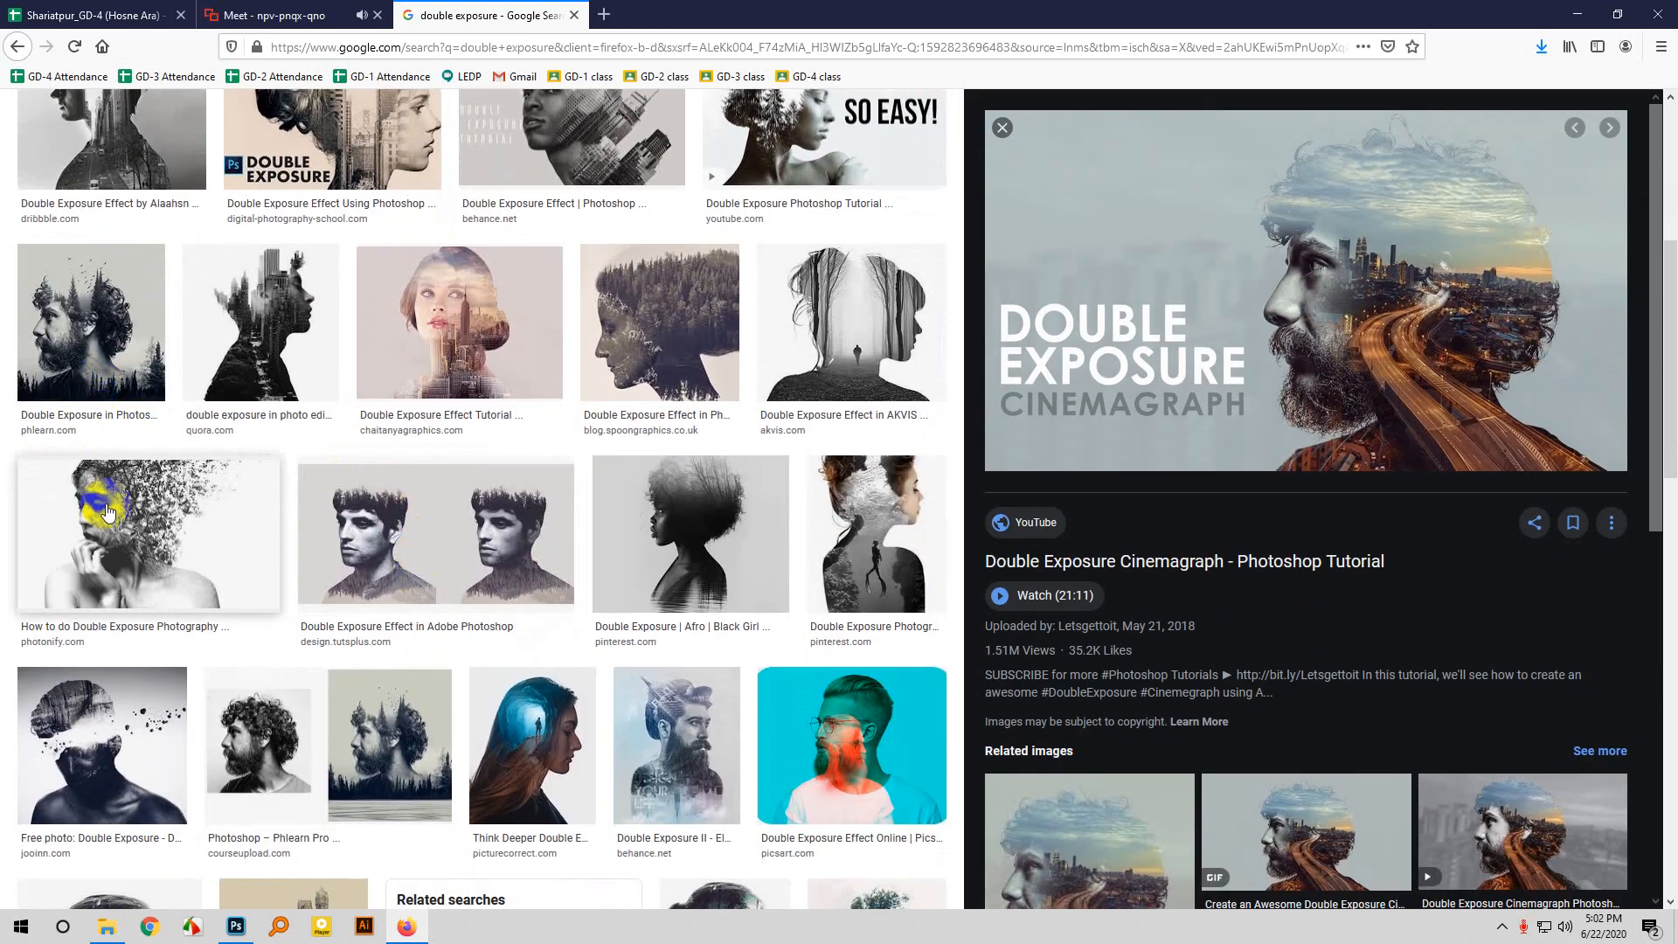
pyautogui.click(154, 533)
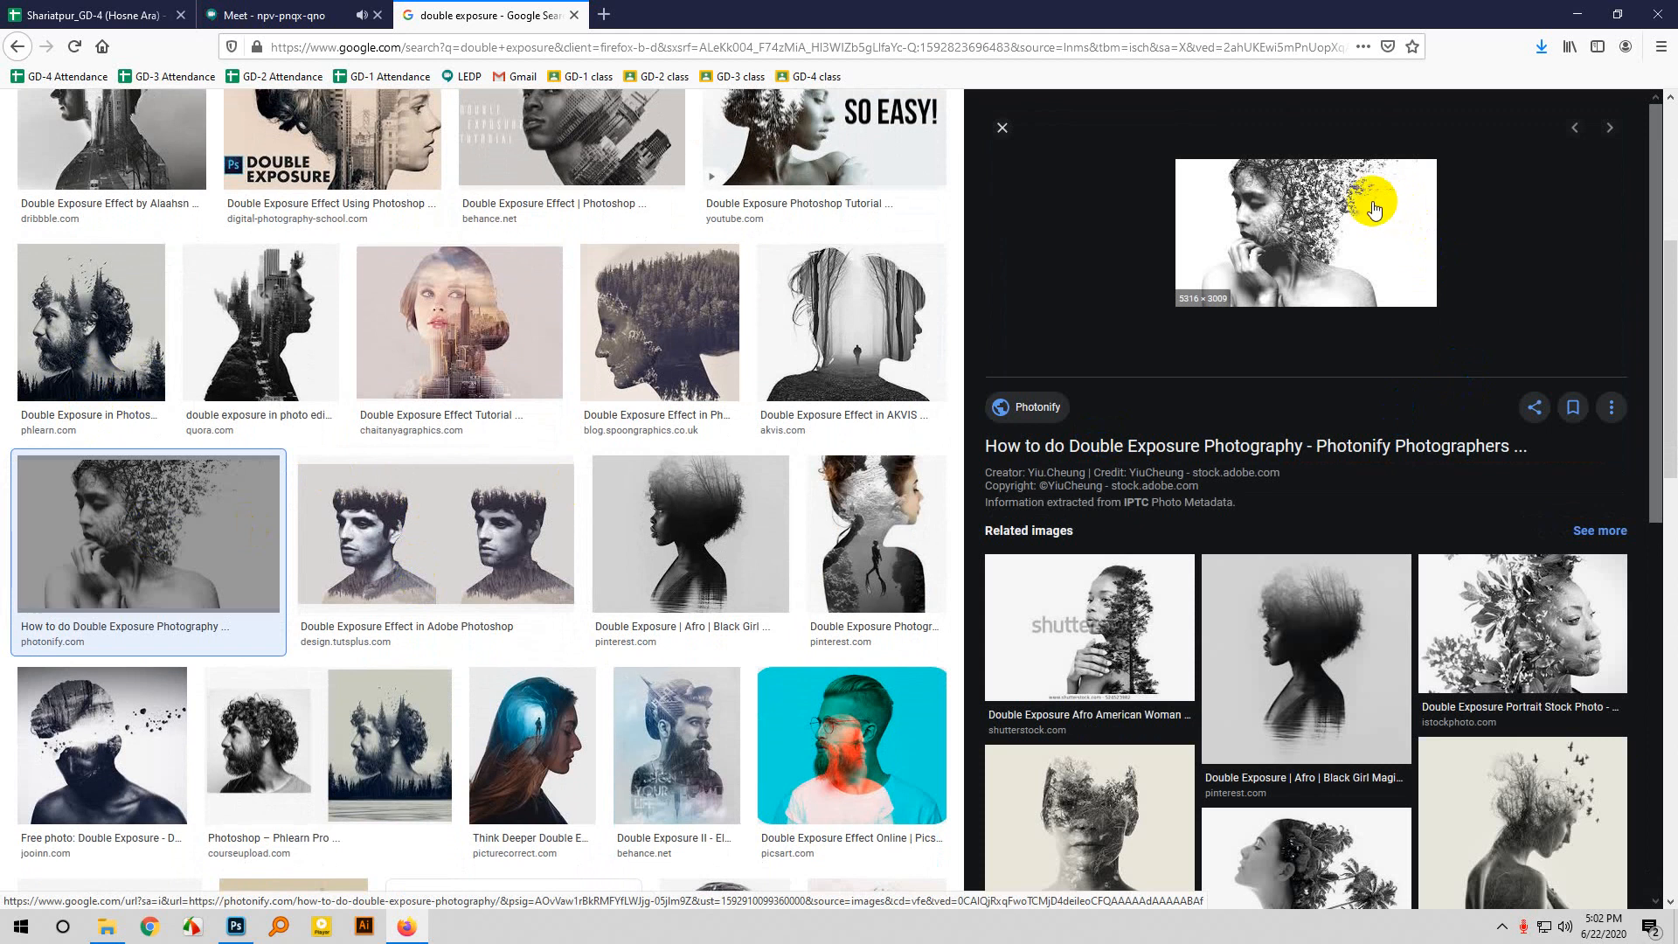
pyautogui.scroll(-3, 1451, 428)
pyautogui.click(1529, 581)
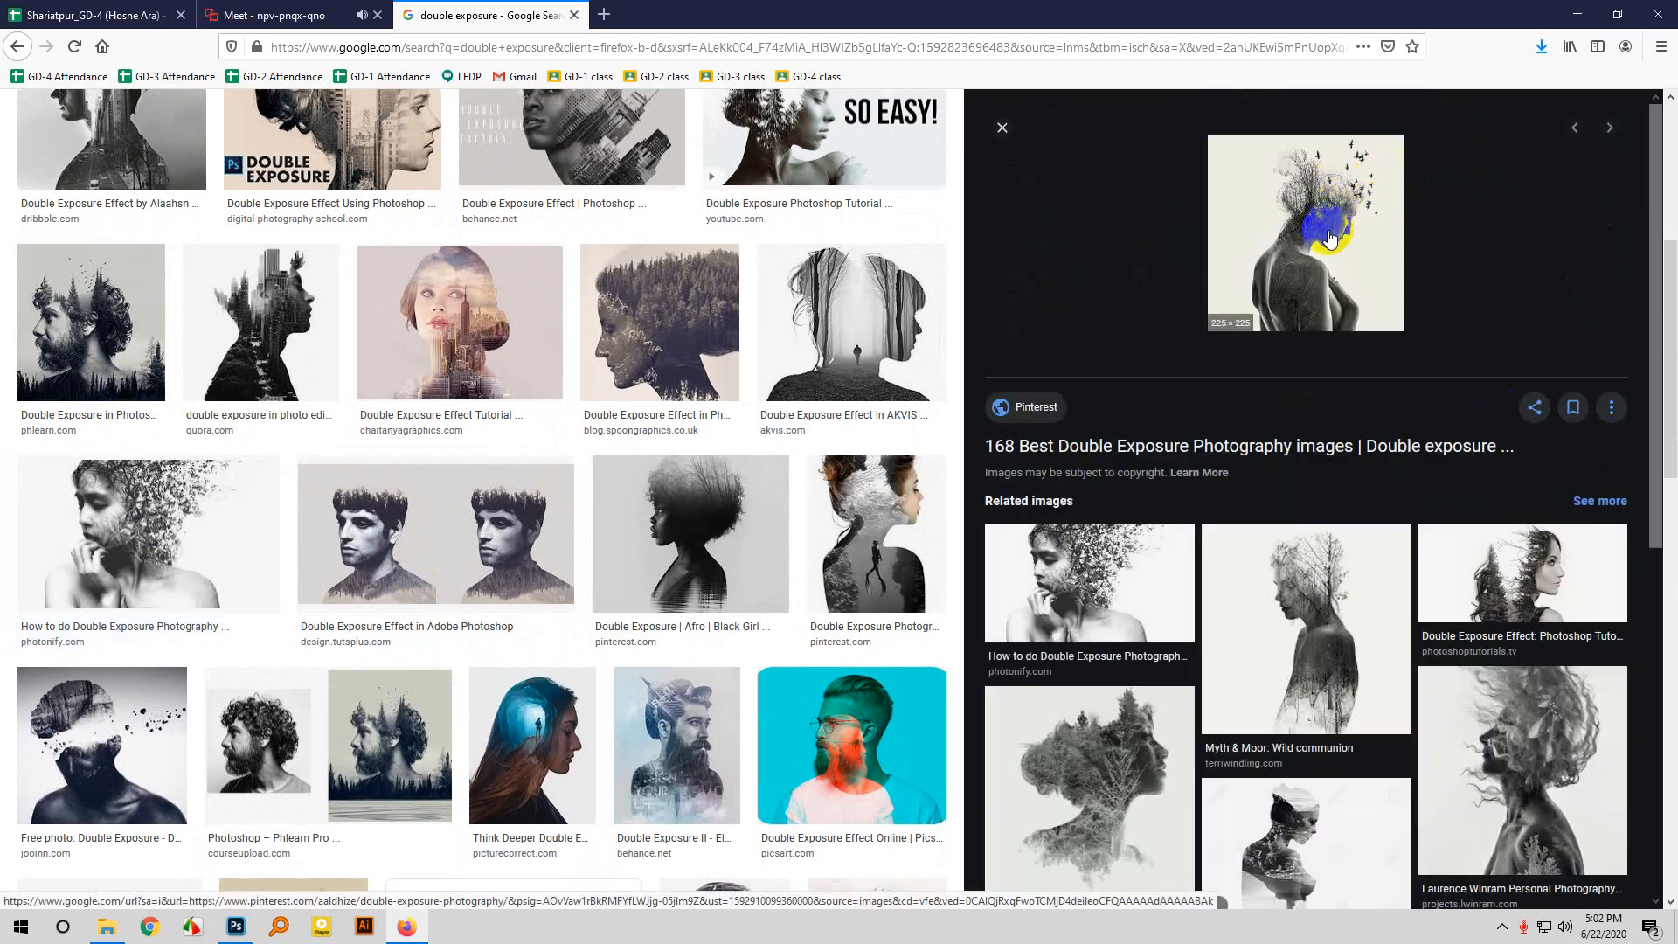
pyautogui.scroll(5, 1173, 626)
# Preview the YouTube Double Exposure Effect image and the related Spoon Graphics mountain portrait, and look through its related images.
pyautogui.click(153, 328)
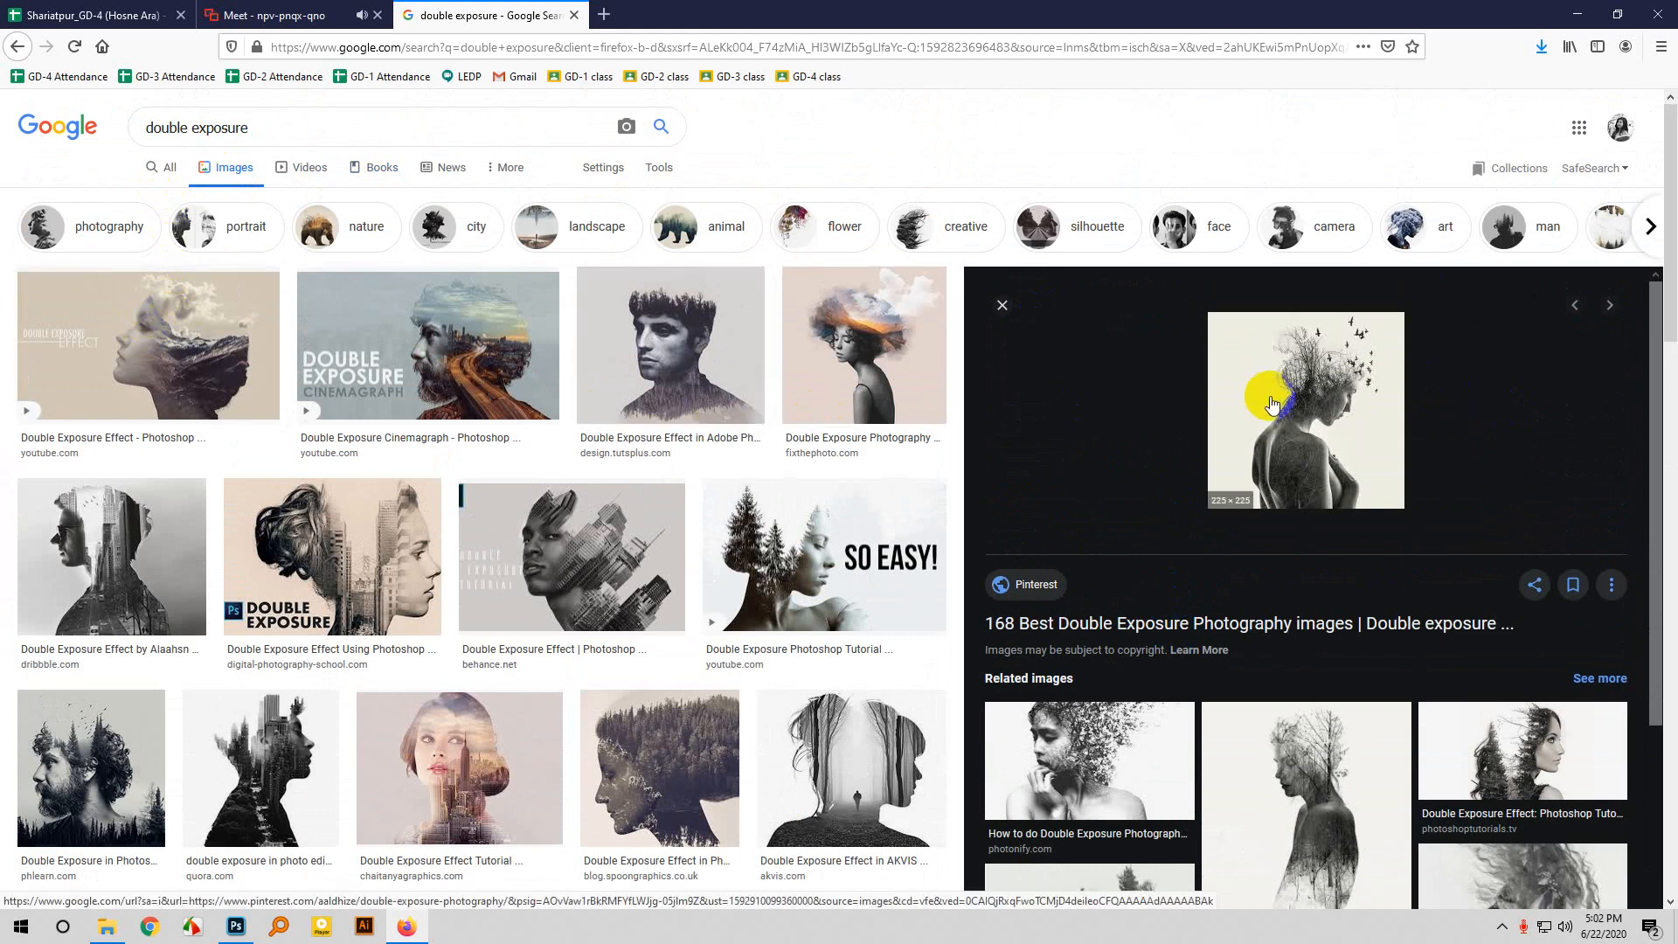
pyautogui.click(1358, 371)
pyautogui.click(60, 278)
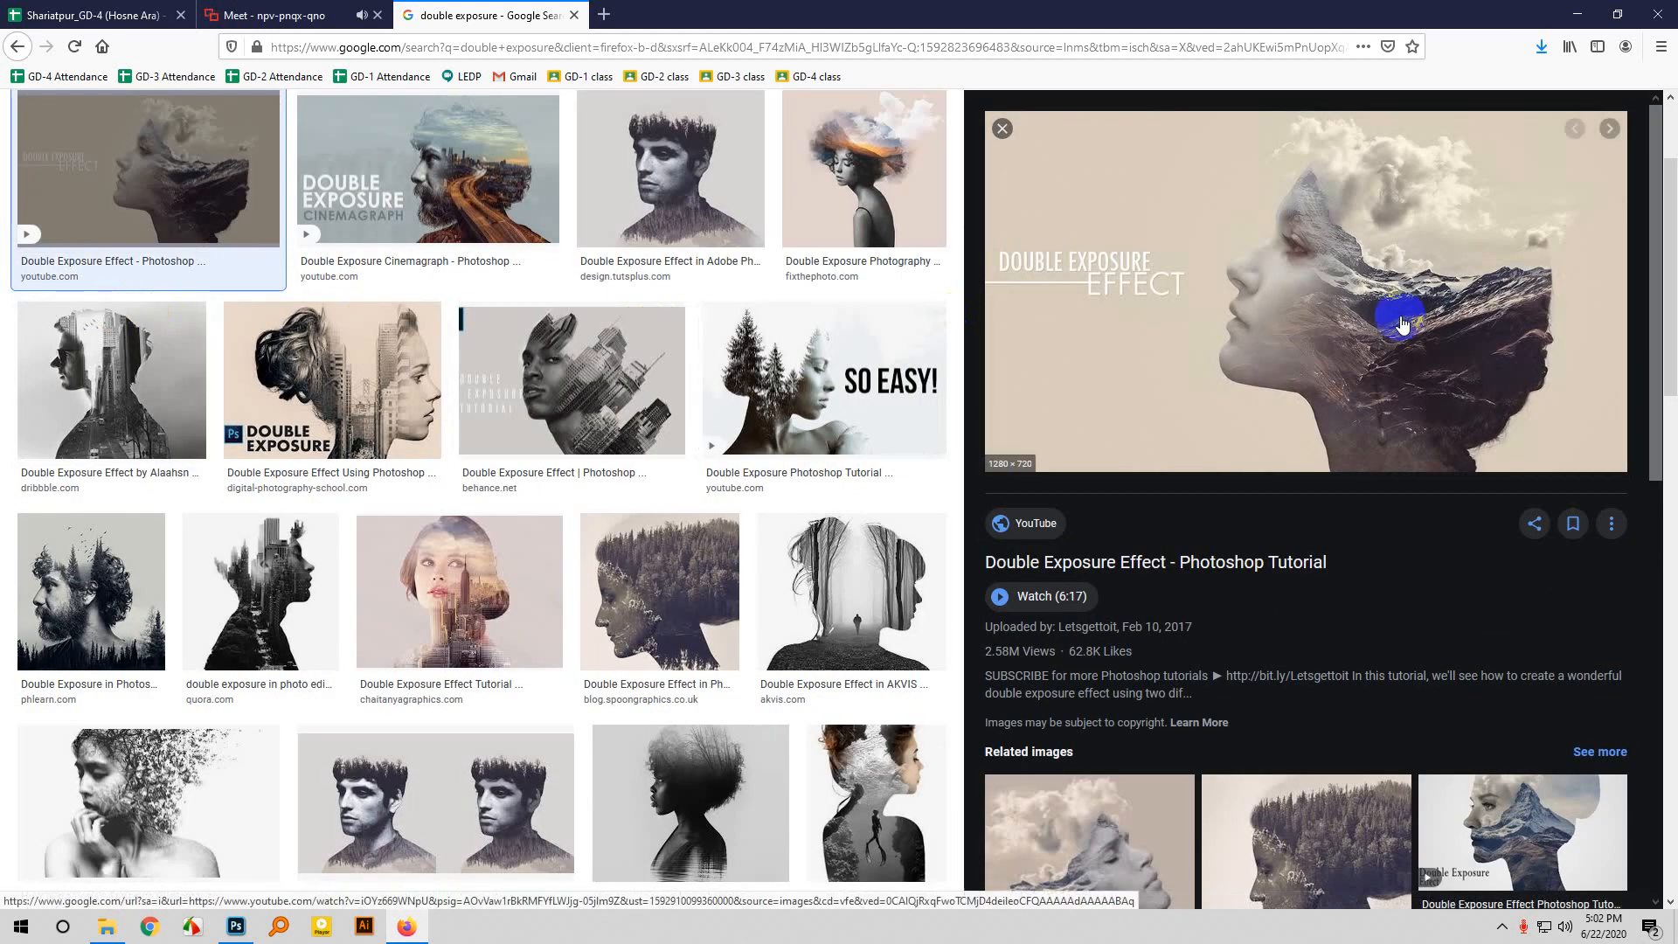
pyautogui.scroll(-1, 1221, 433)
pyautogui.scroll(-6, 1250, 550)
pyautogui.click(1251, 556)
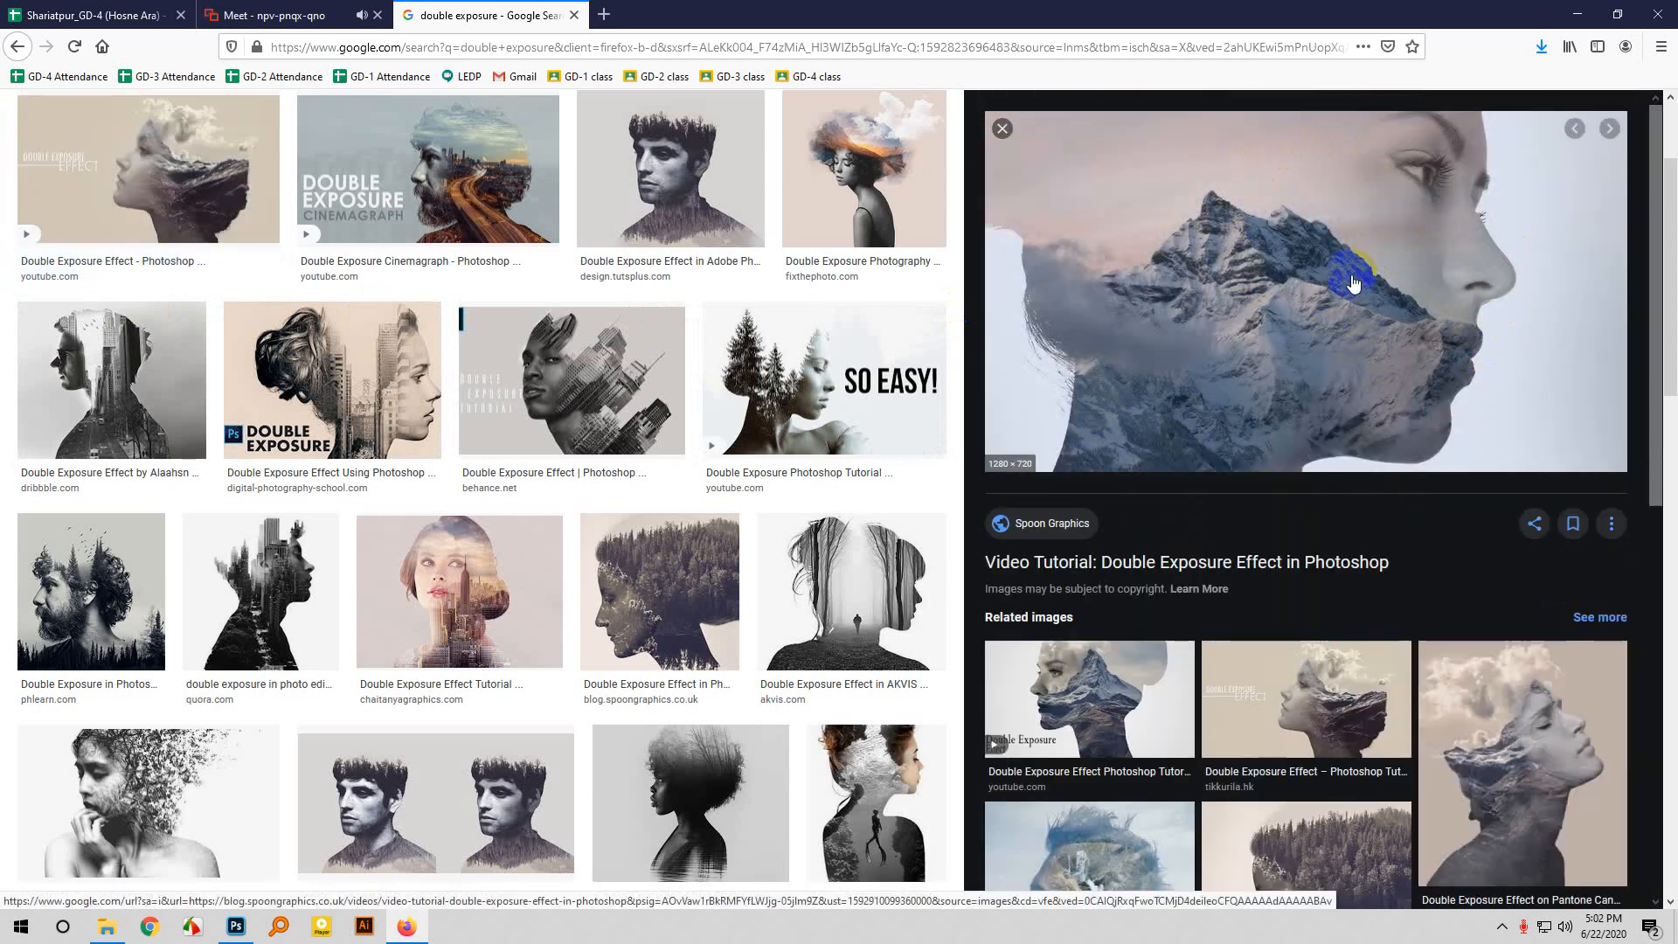
pyautogui.scroll(-6, 1353, 283)
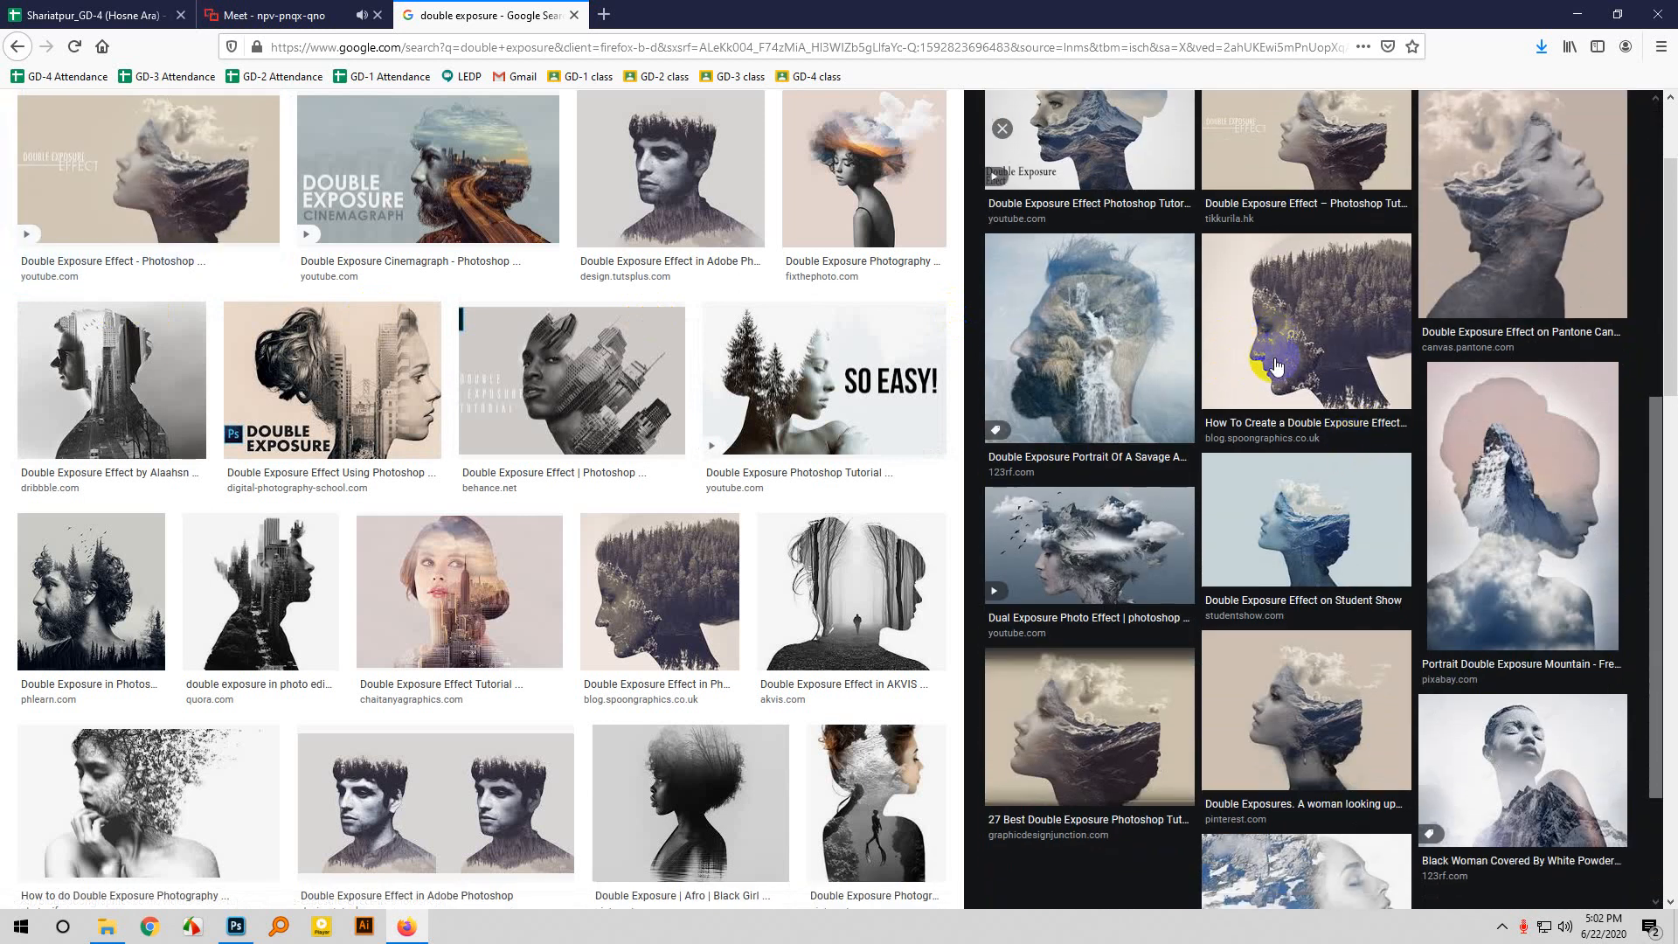
pyautogui.scroll(-9, 1277, 367)
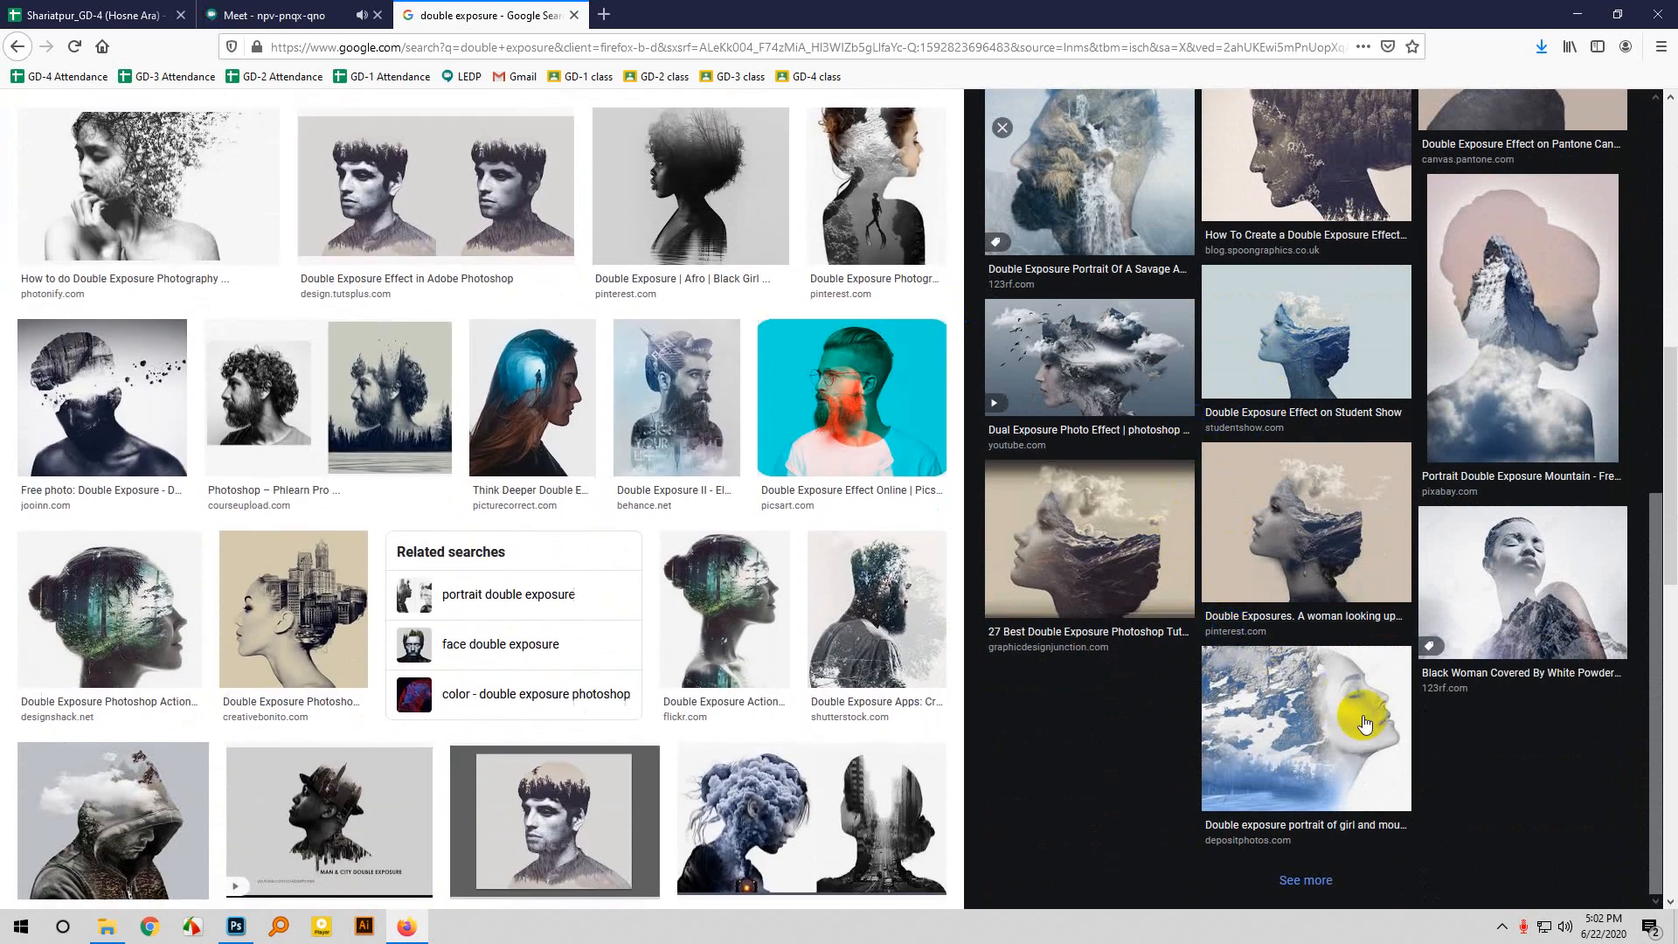
# Preview the related Depositphotos double exposure portrait of a girl and mountain, and look through its related images.
pyautogui.click(1364, 724)
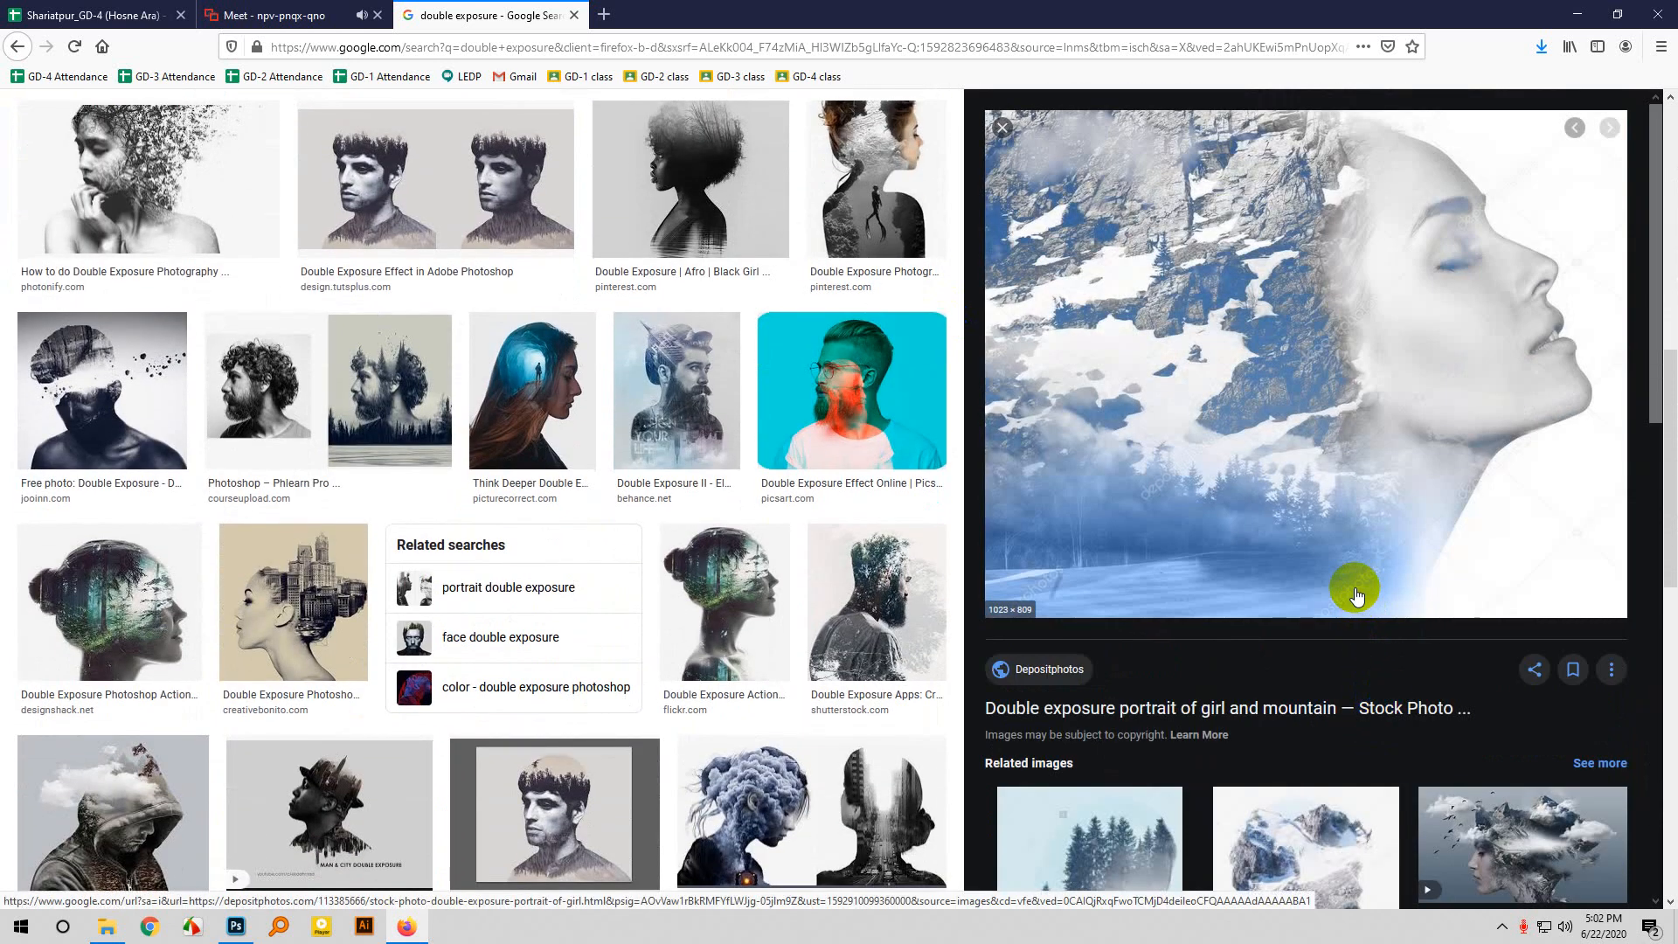
pyautogui.scroll(-4, 787, 404)
pyautogui.scroll(-7, 980, 645)
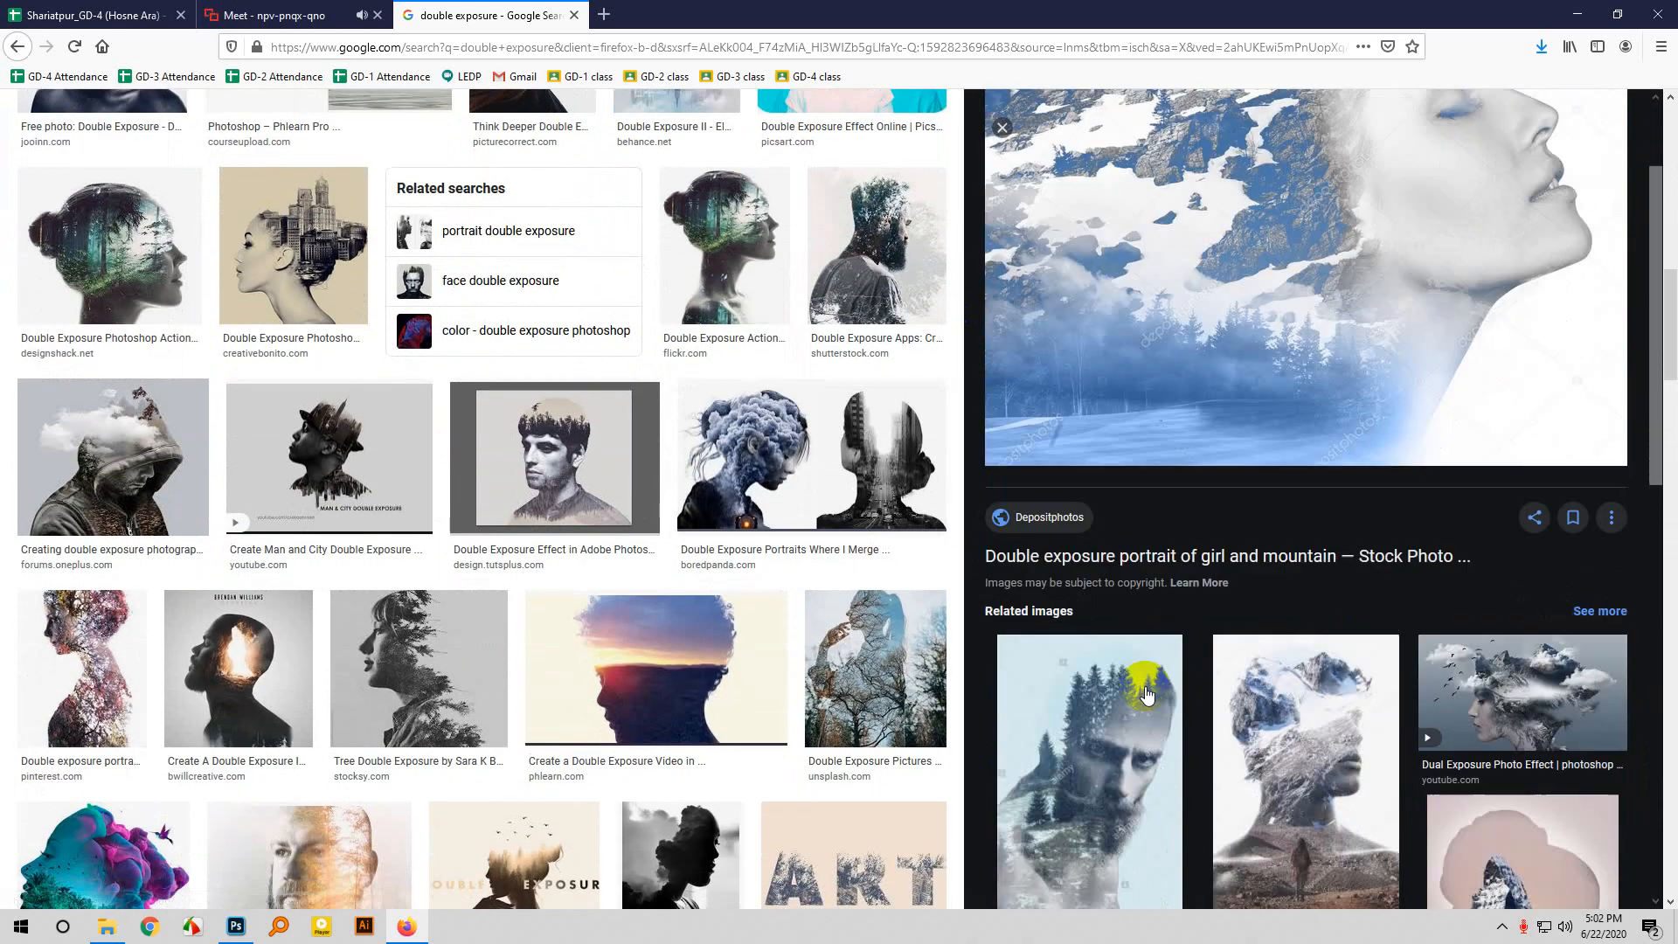
pyautogui.scroll(-5, 980, 644)
pyautogui.scroll(-6, 626, 472)
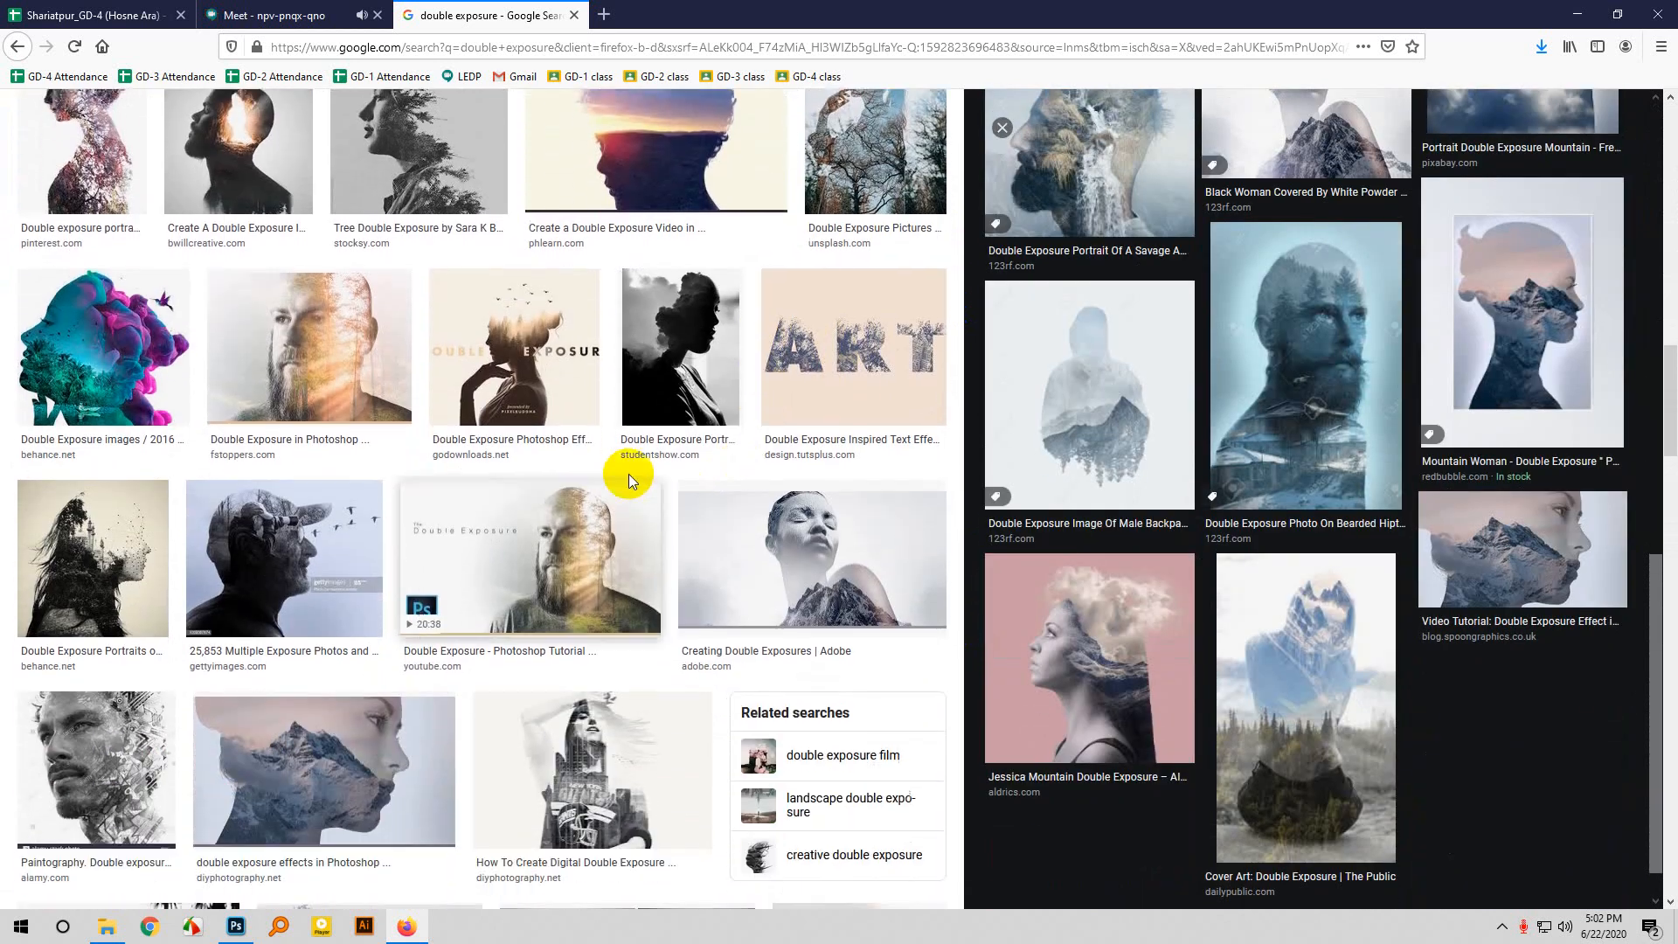
# Preview the Fstoppers bearded man image, and return to the YouTube Double Exposure Effect image among the first results.
pyautogui.click(354, 323)
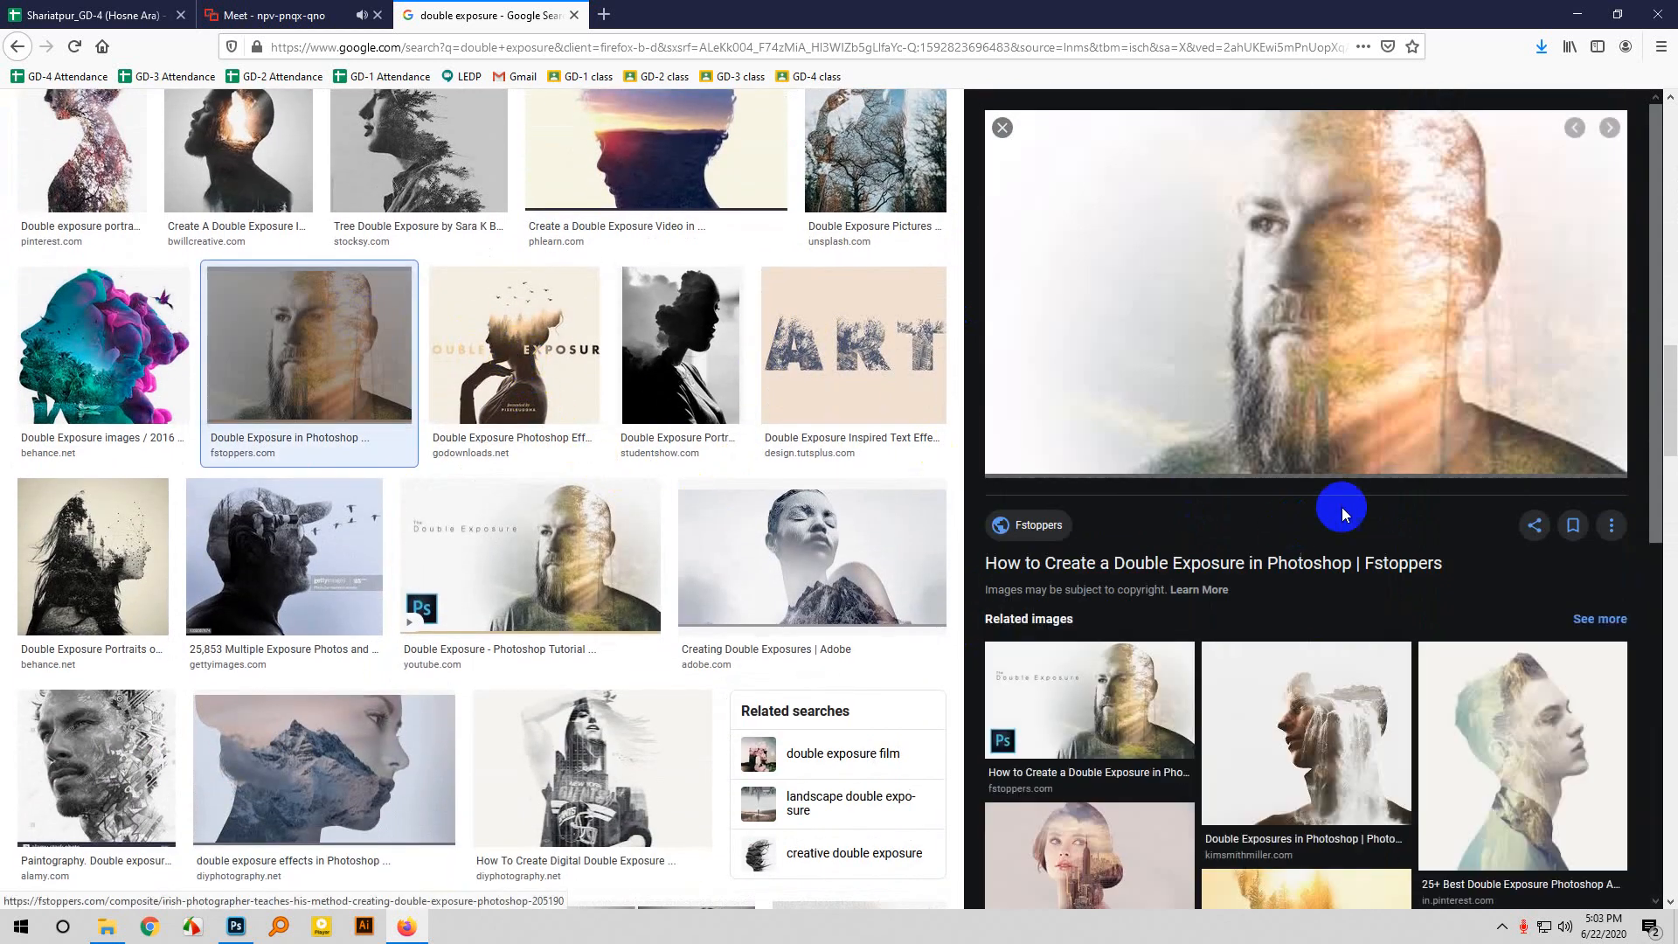
pyautogui.scroll(12, 512, 549)
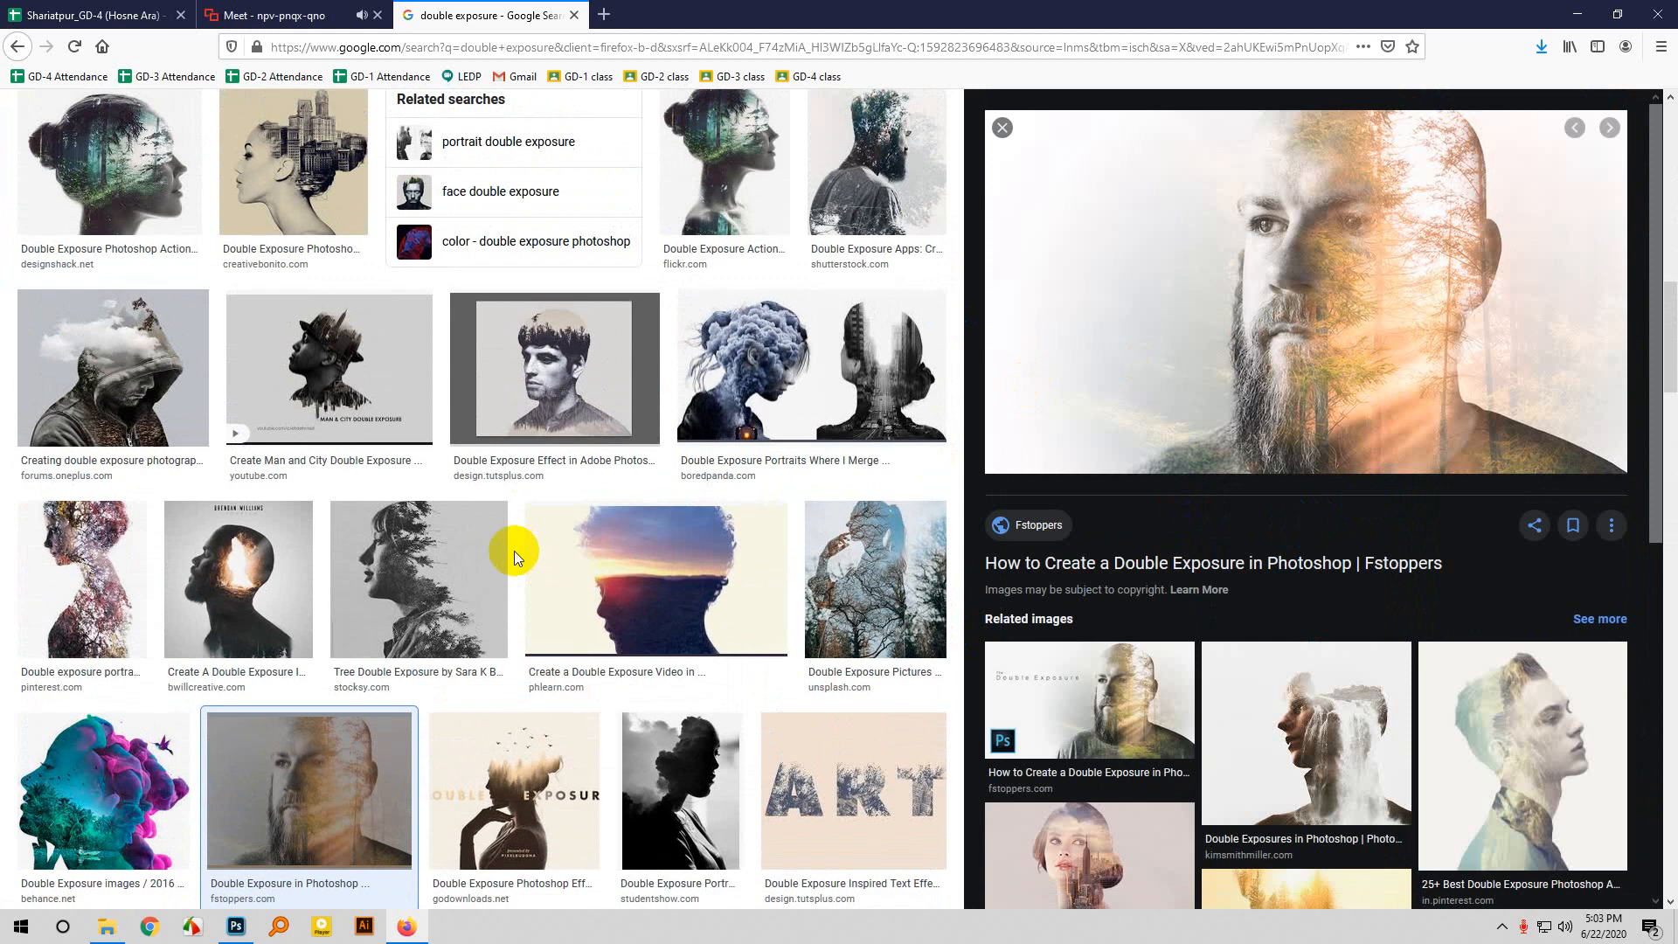
pyautogui.scroll(7, 507, 547)
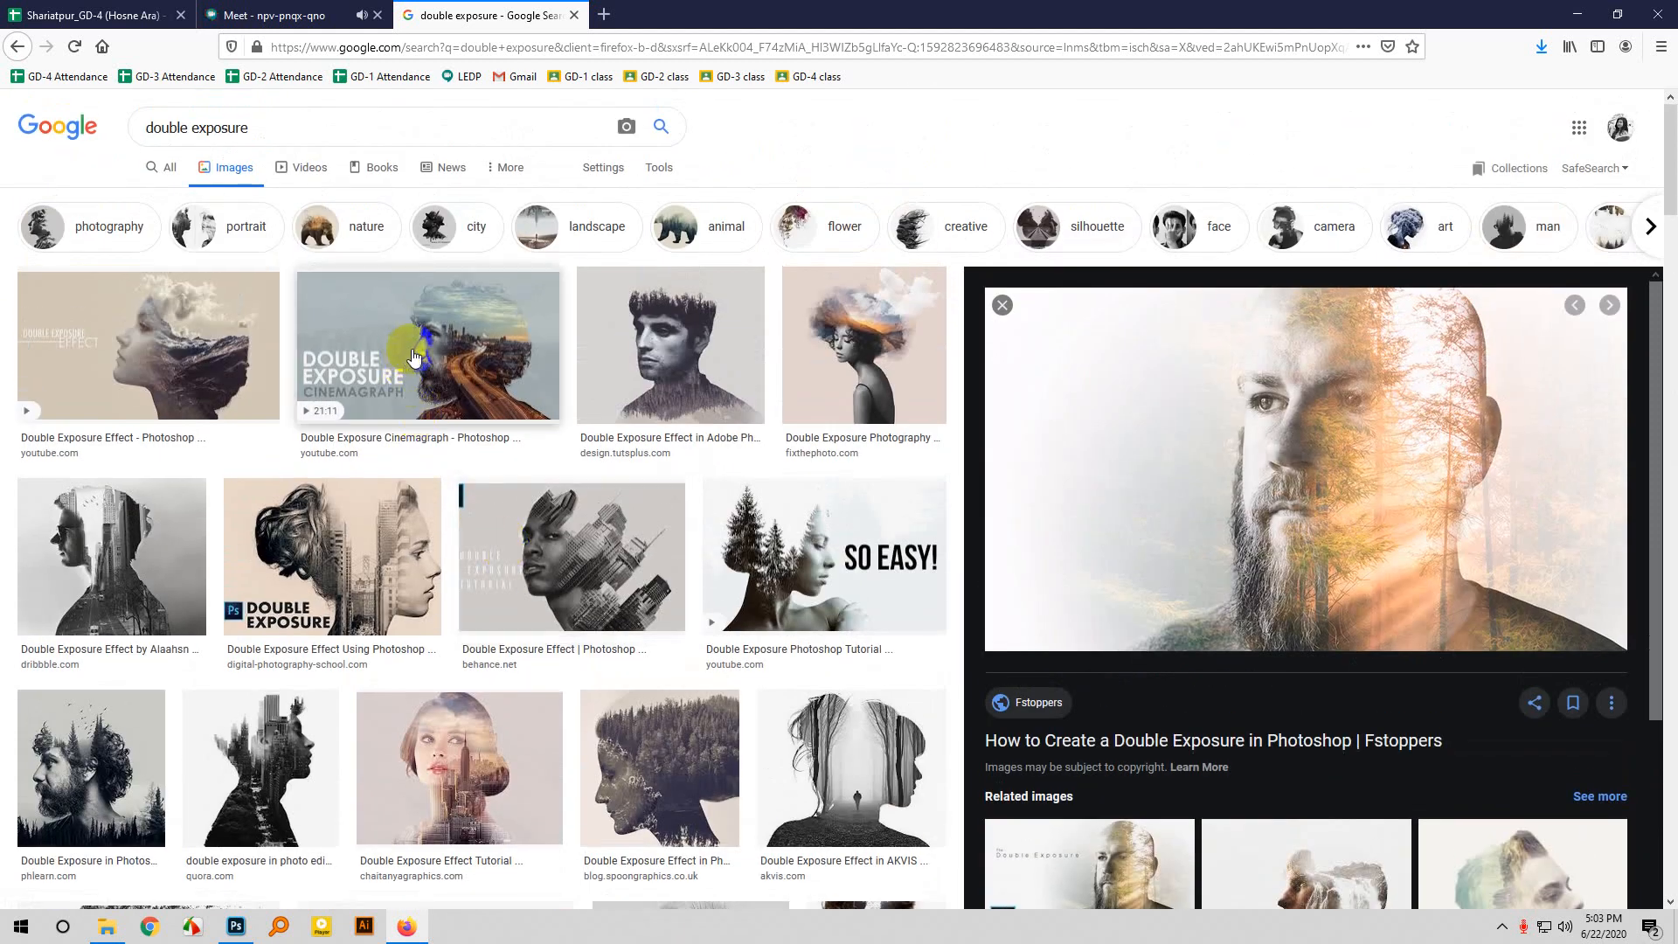
pyautogui.click(52, 278)
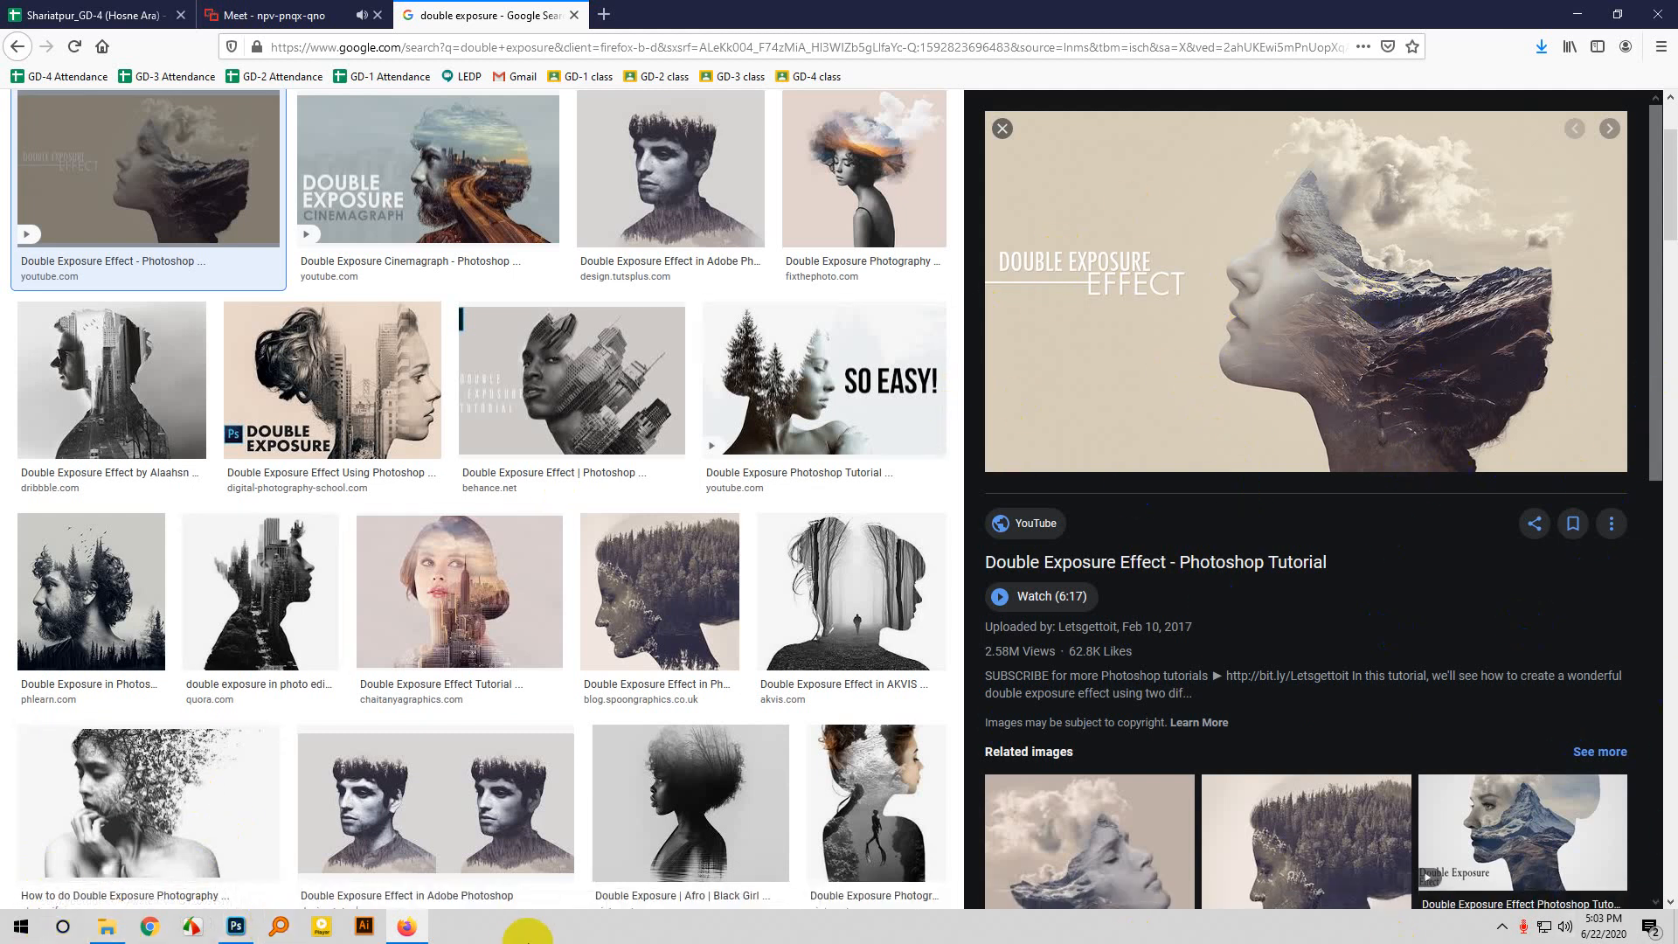
# Switch to Photoshop and open Deer.jpg from the Class 5 folder under LEDP > Class Assets.
pyautogui.click(238, 927)
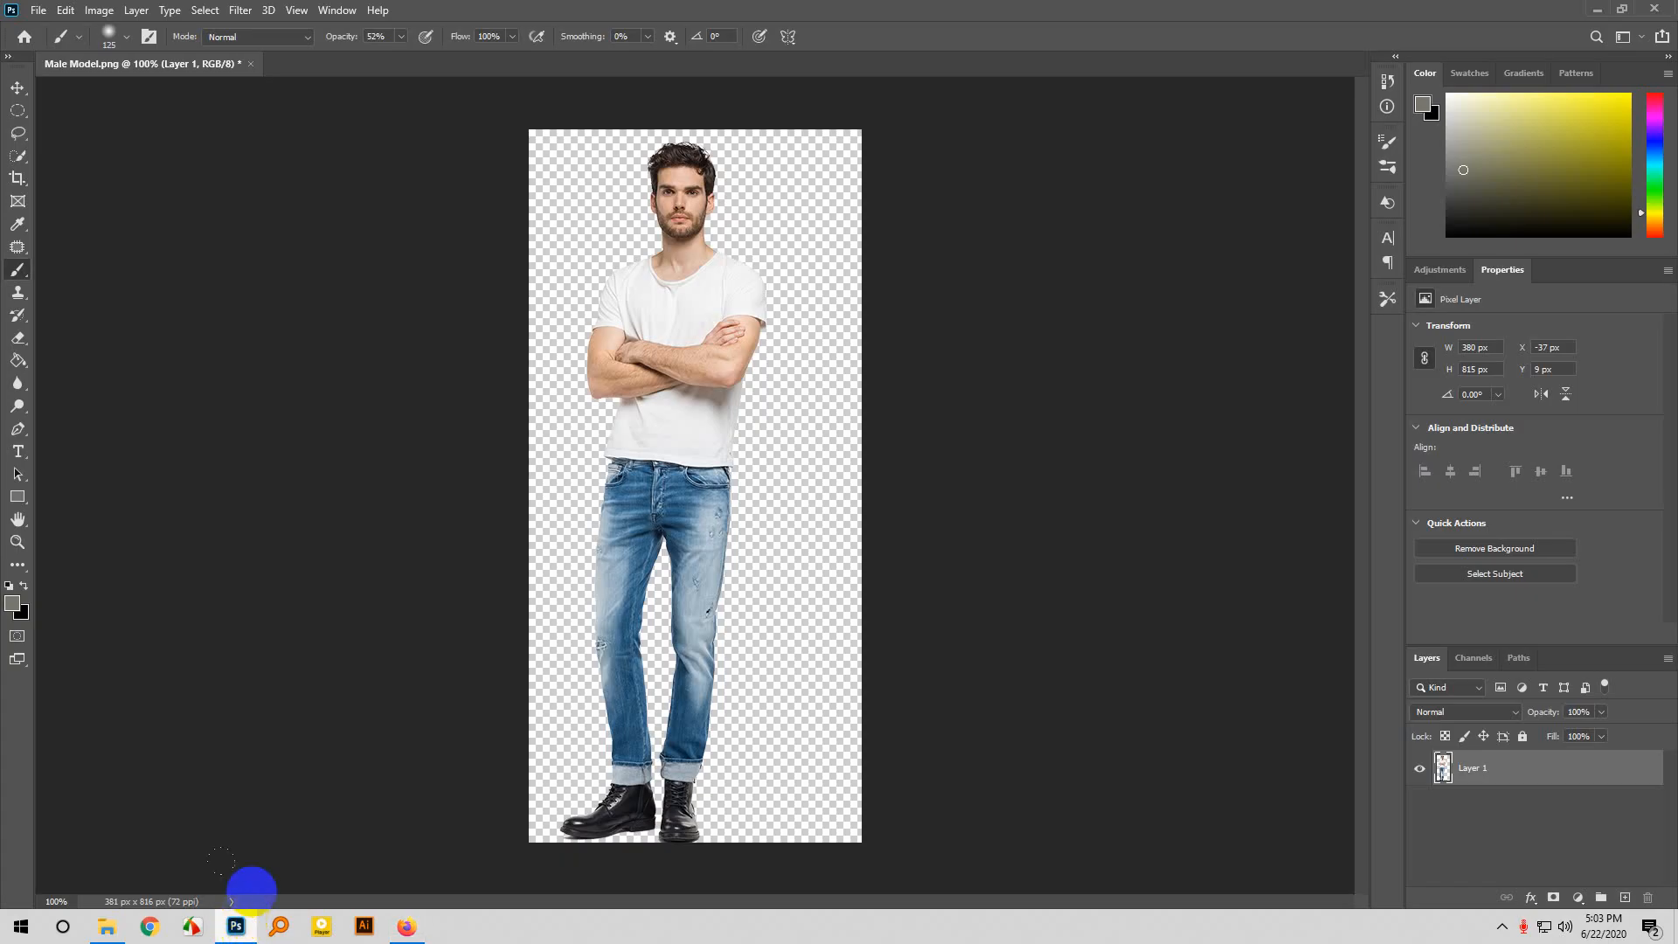
pyautogui.click(39, 11)
pyautogui.click(49, 35)
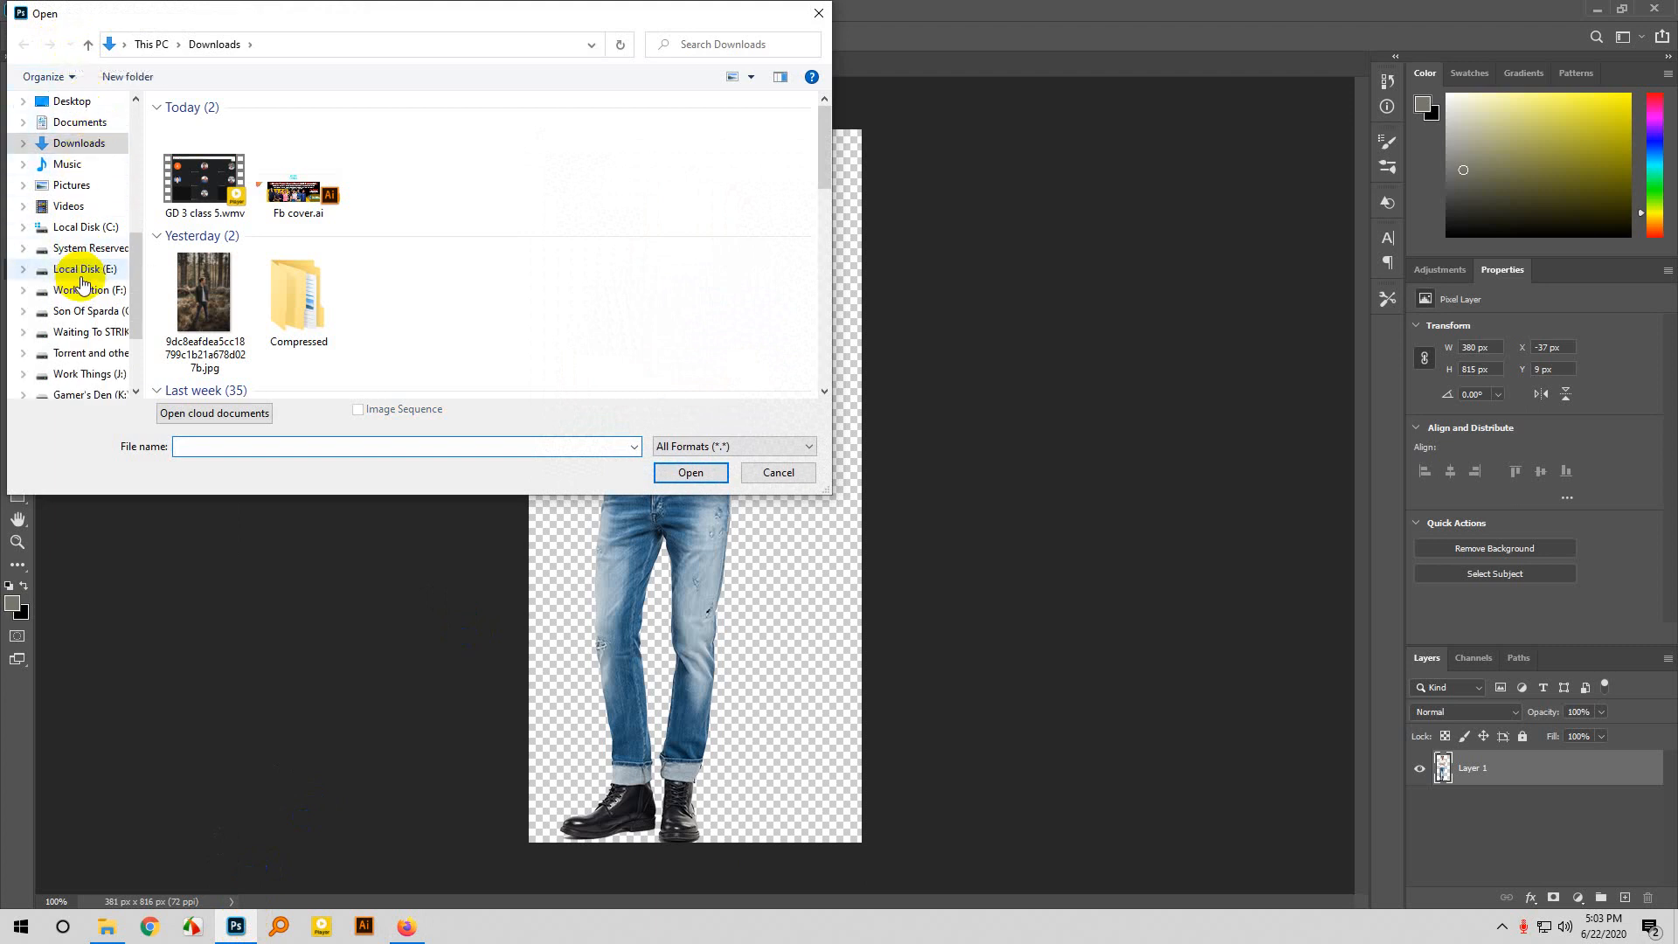
pyautogui.scroll(3, 83, 282)
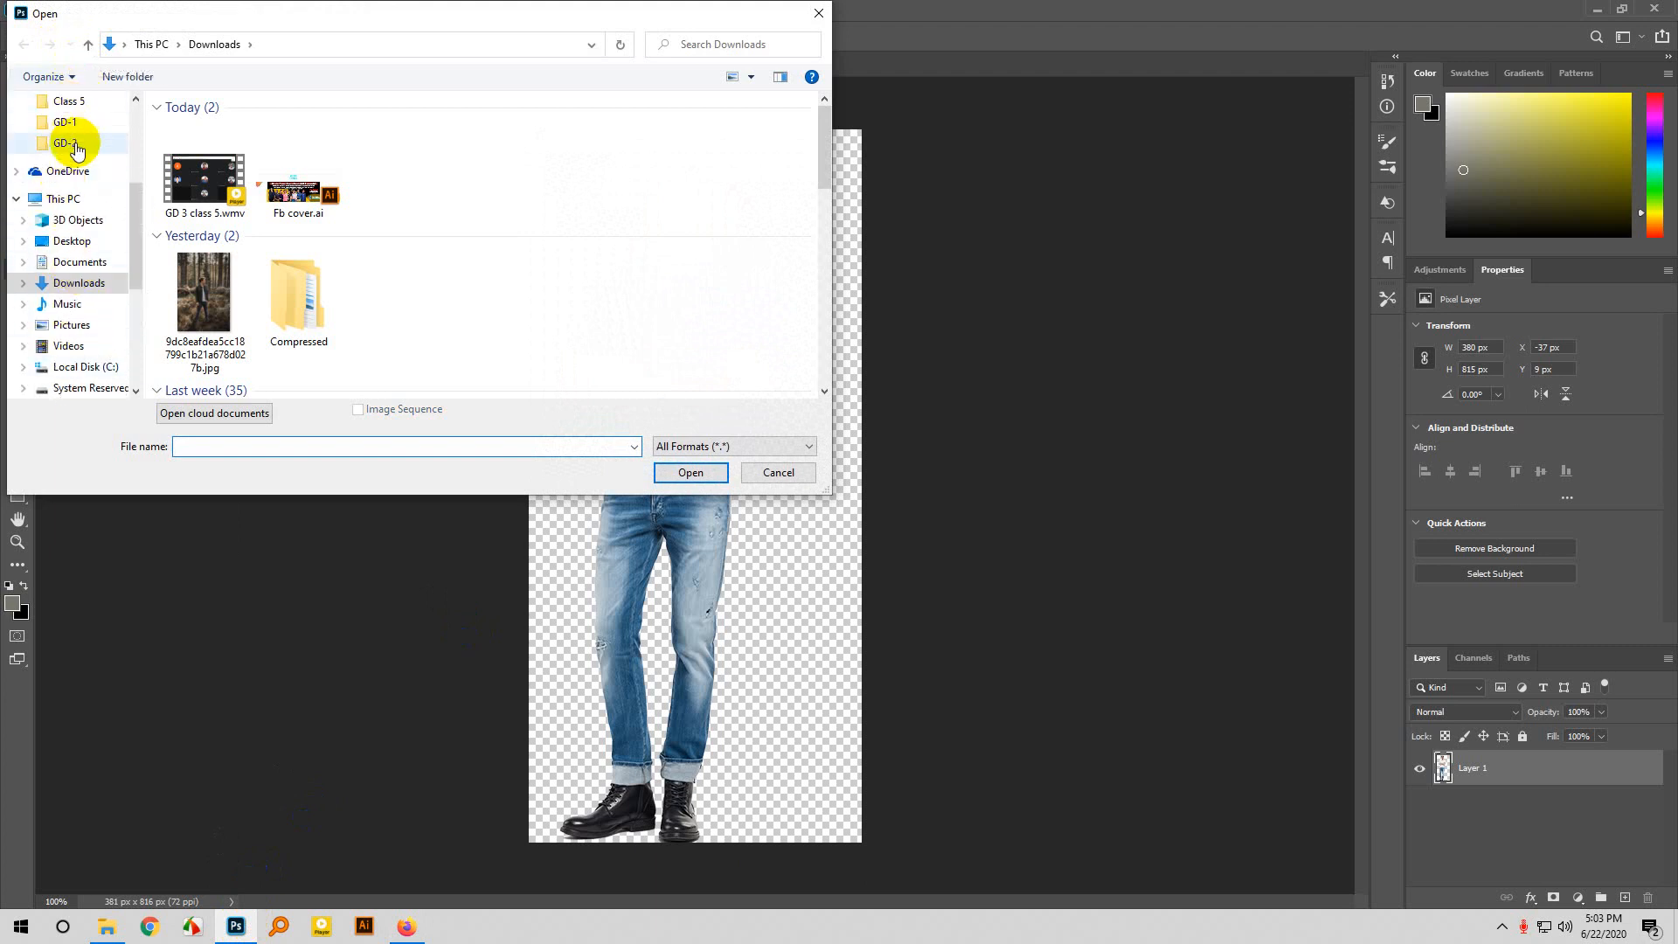
pyautogui.scroll(5, 77, 151)
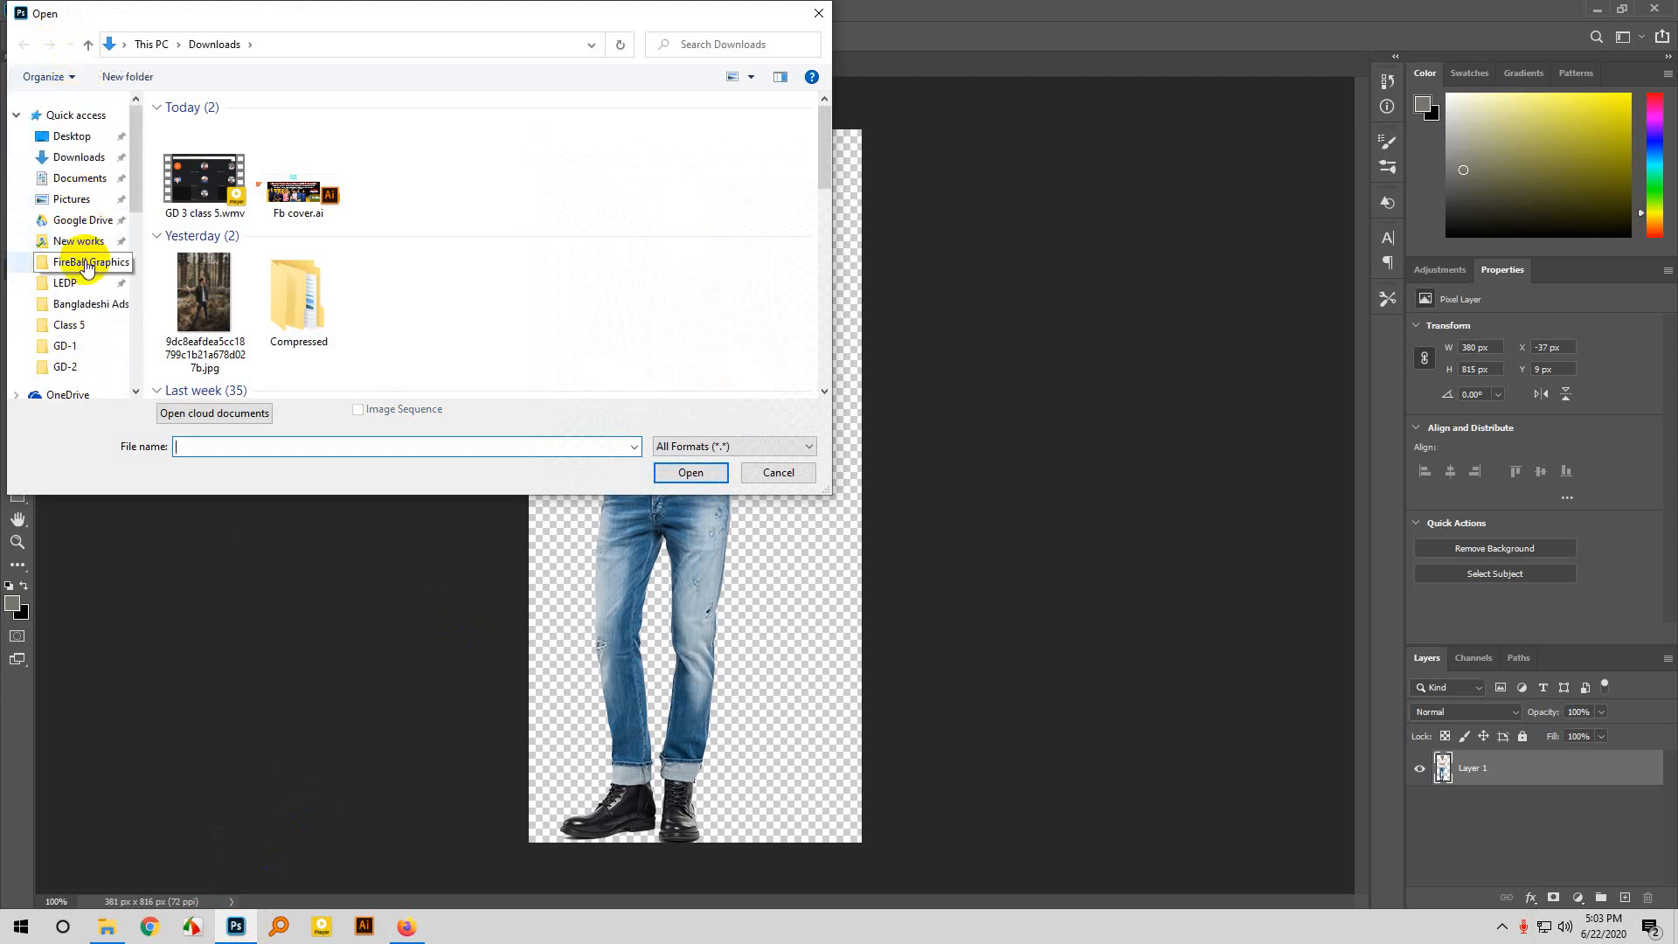
pyautogui.click(66, 282)
pyautogui.click(295, 159)
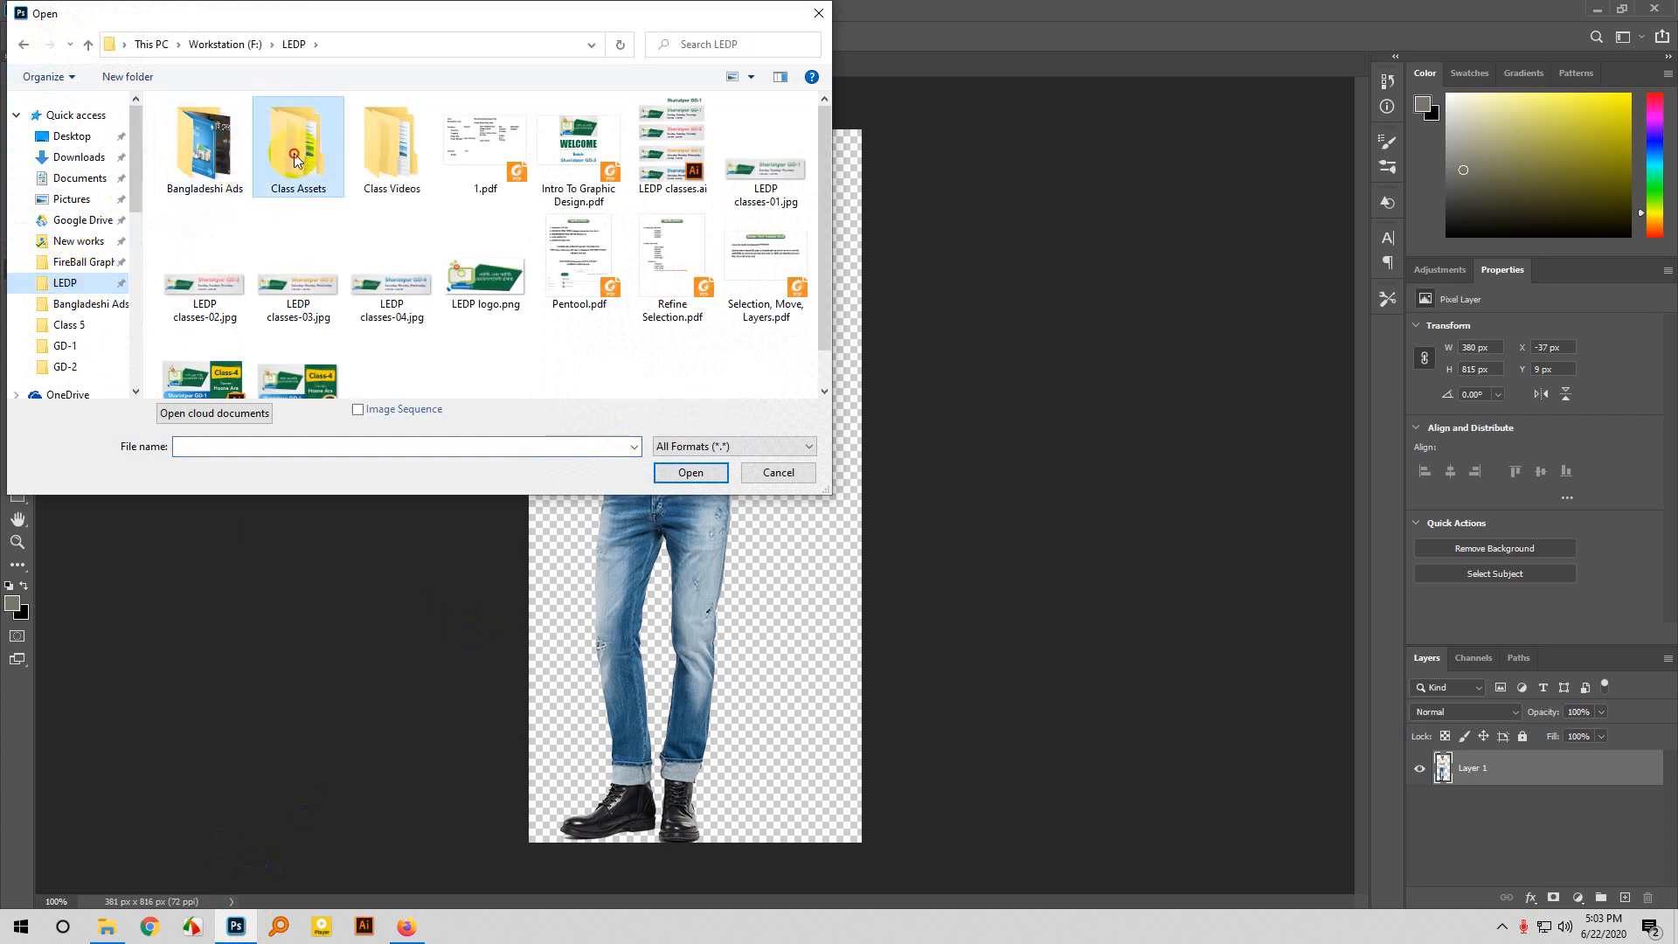
pyautogui.doubleClick(294, 159)
pyautogui.doubleClick(247, 180)
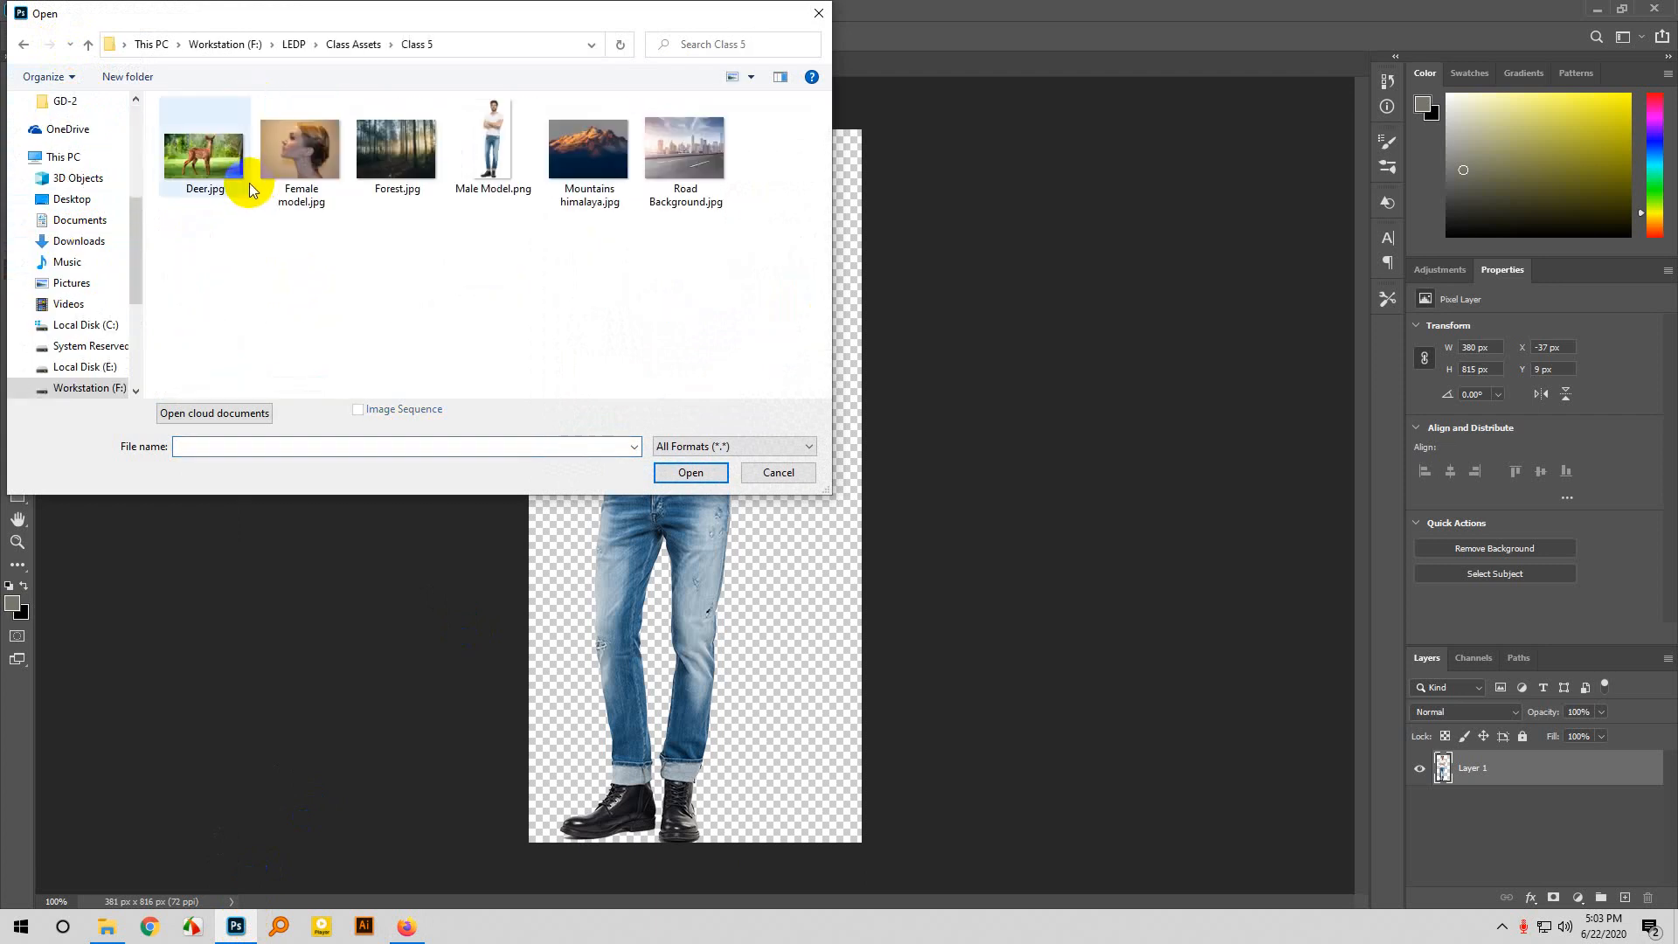
pyautogui.click(197, 182)
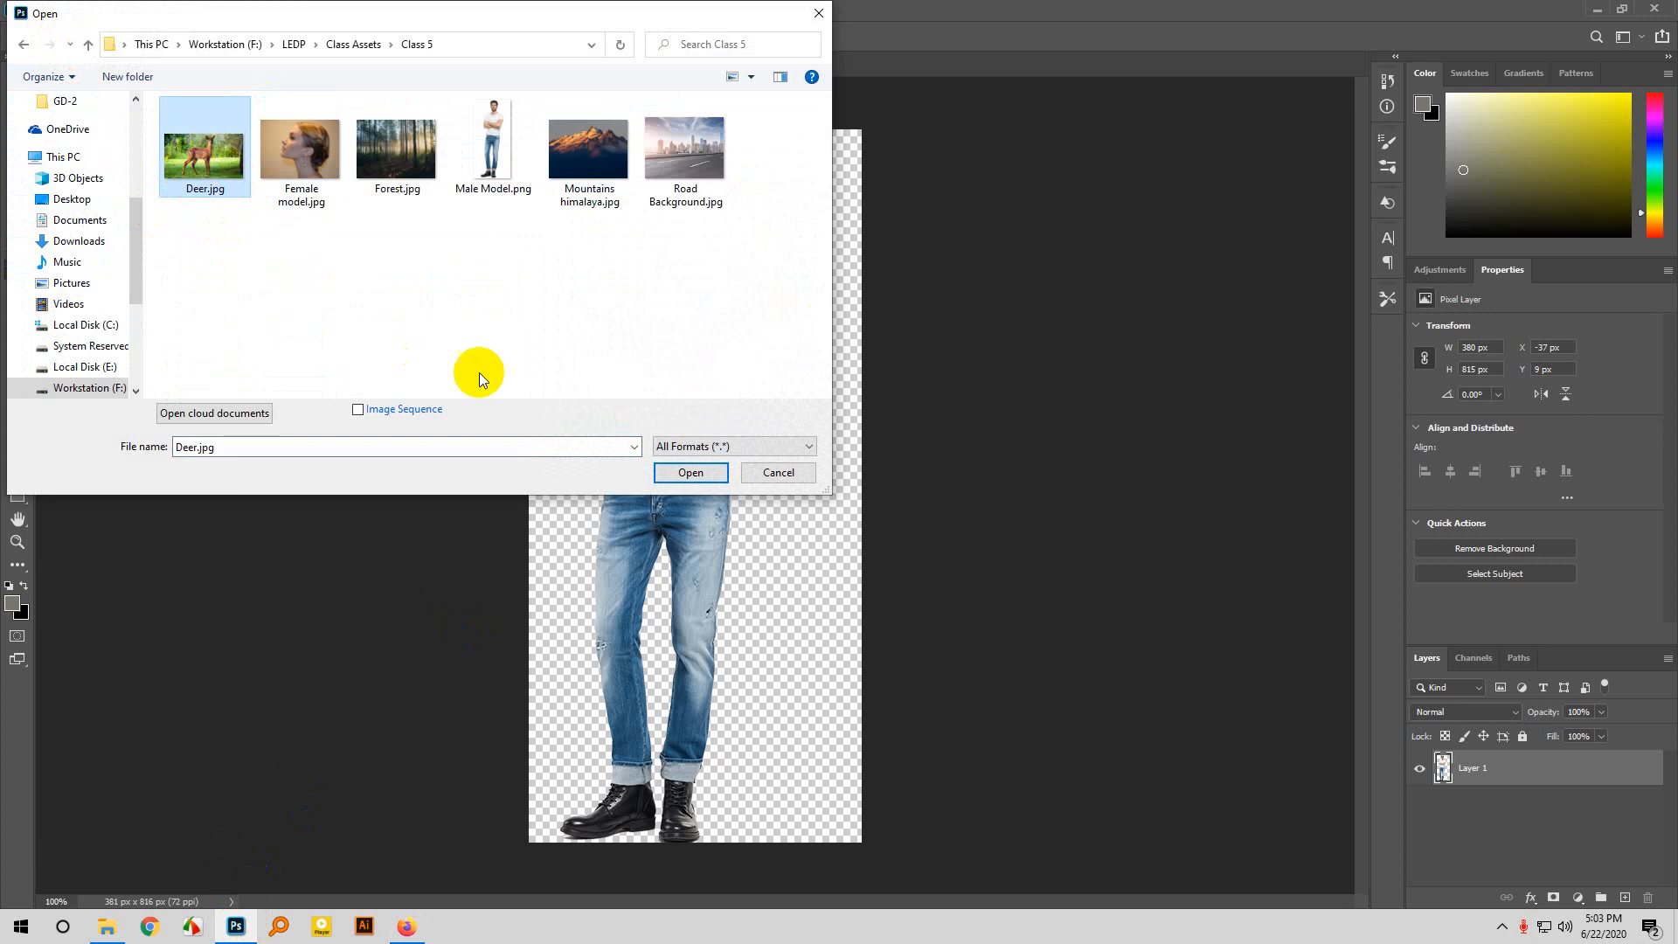
pyautogui.click(689, 472)
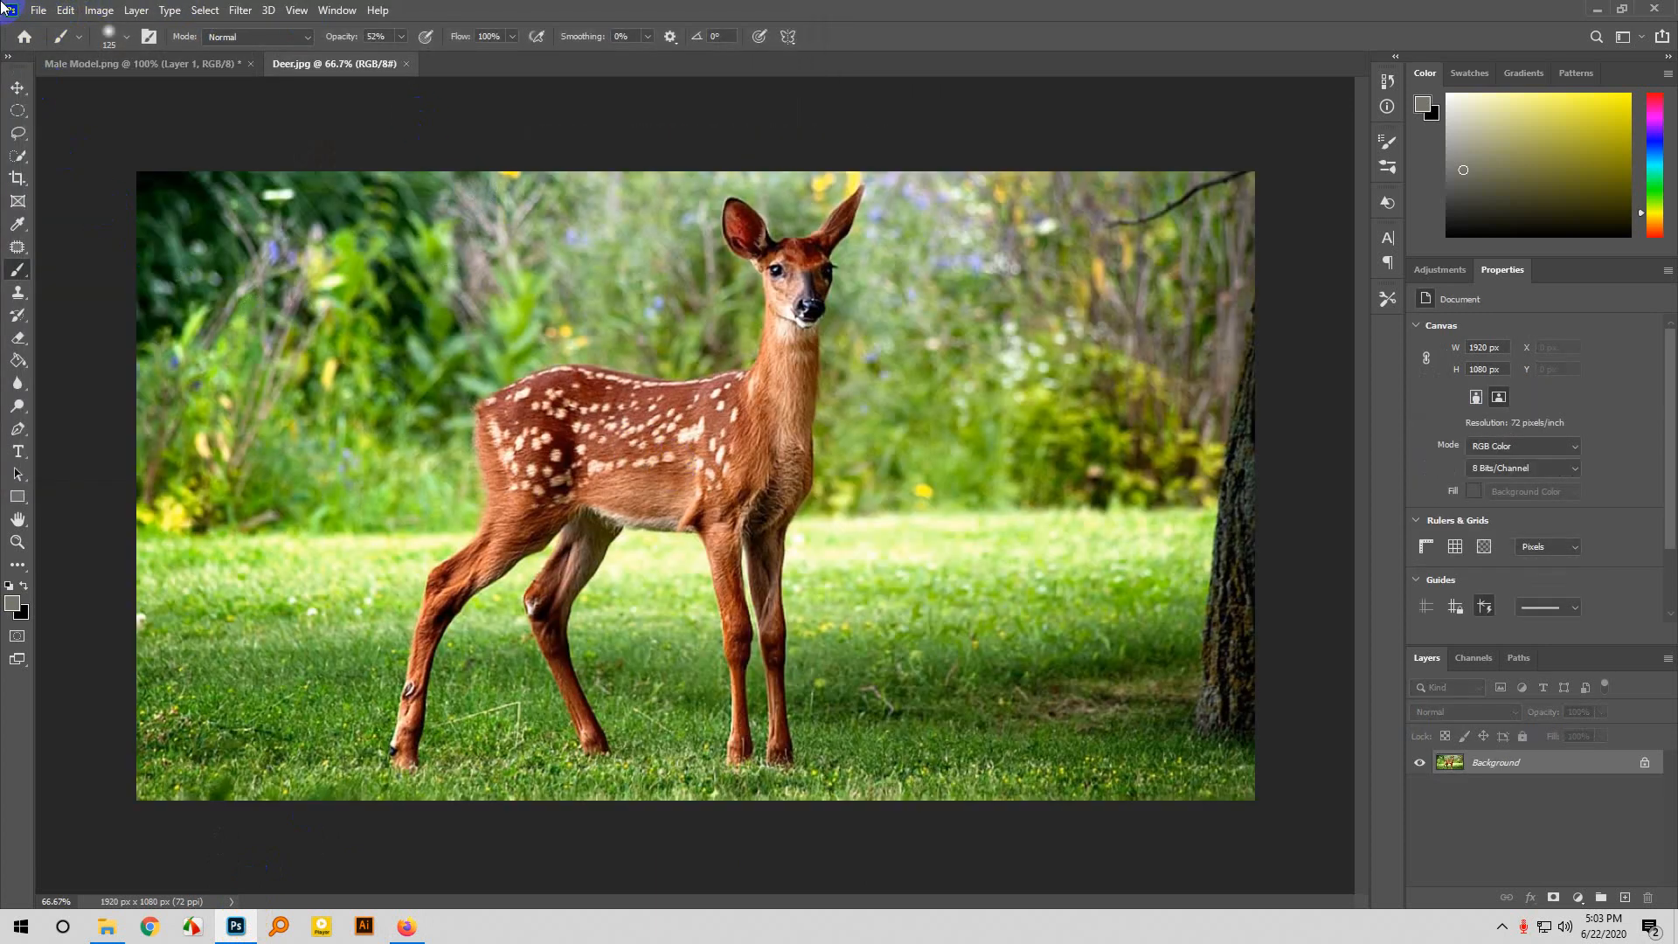
# Open Forest.jpg from the Class 5 folder as another document.
pyautogui.click(41, 9)
pyautogui.click(48, 45)
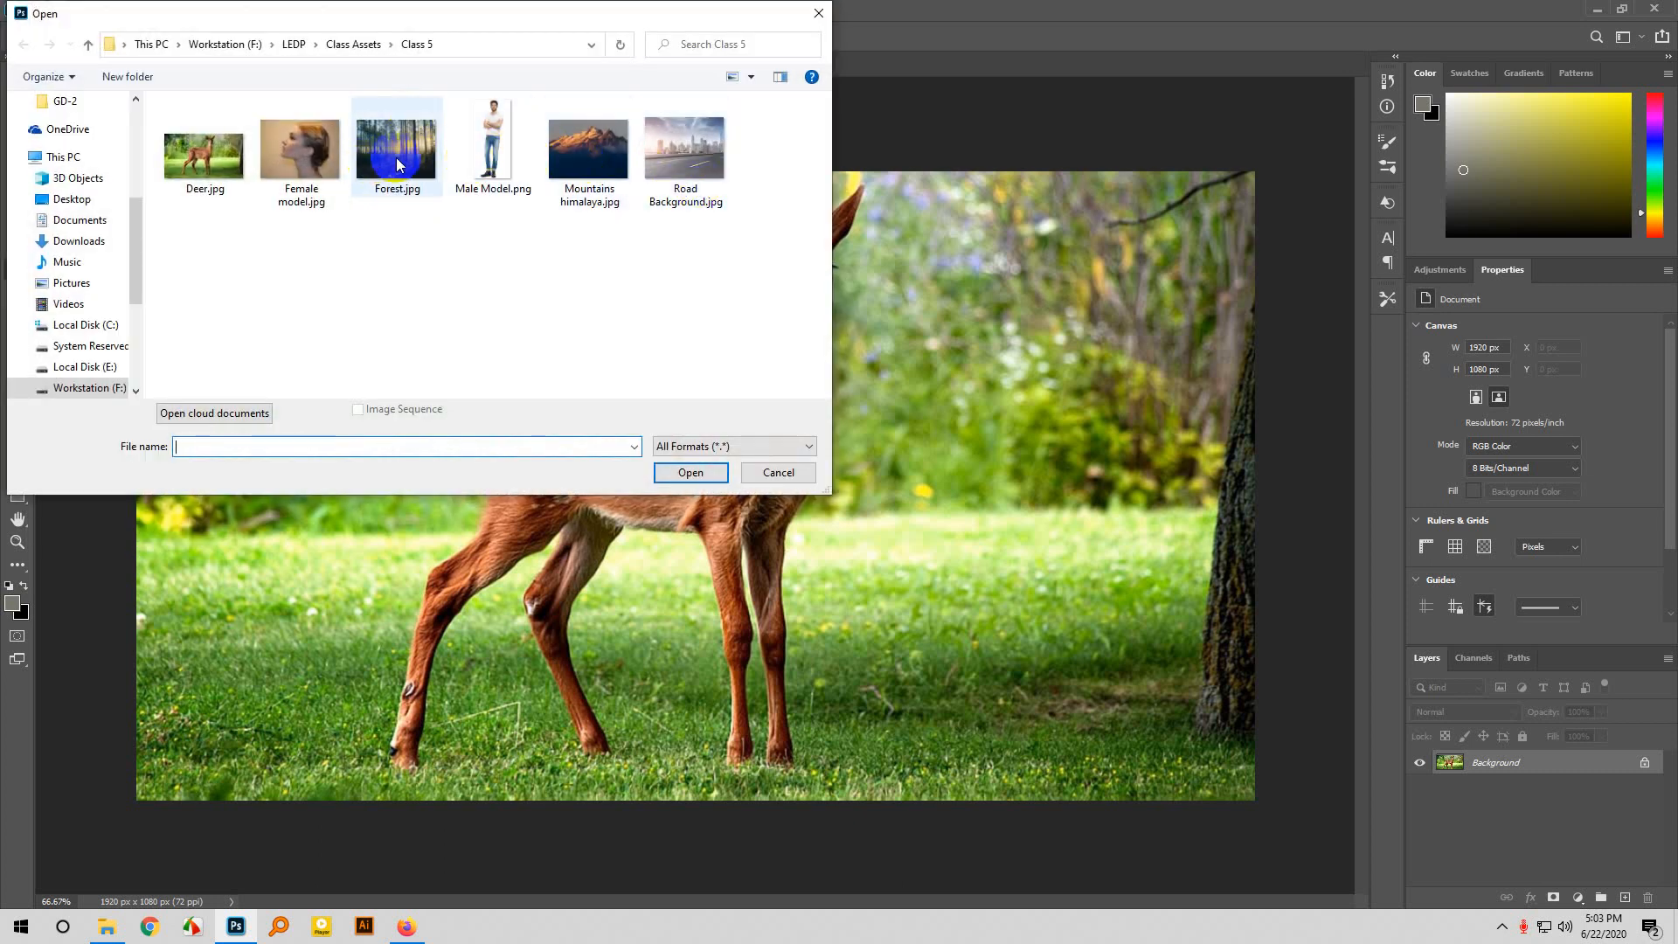
pyautogui.click(397, 164)
pyautogui.click(690, 473)
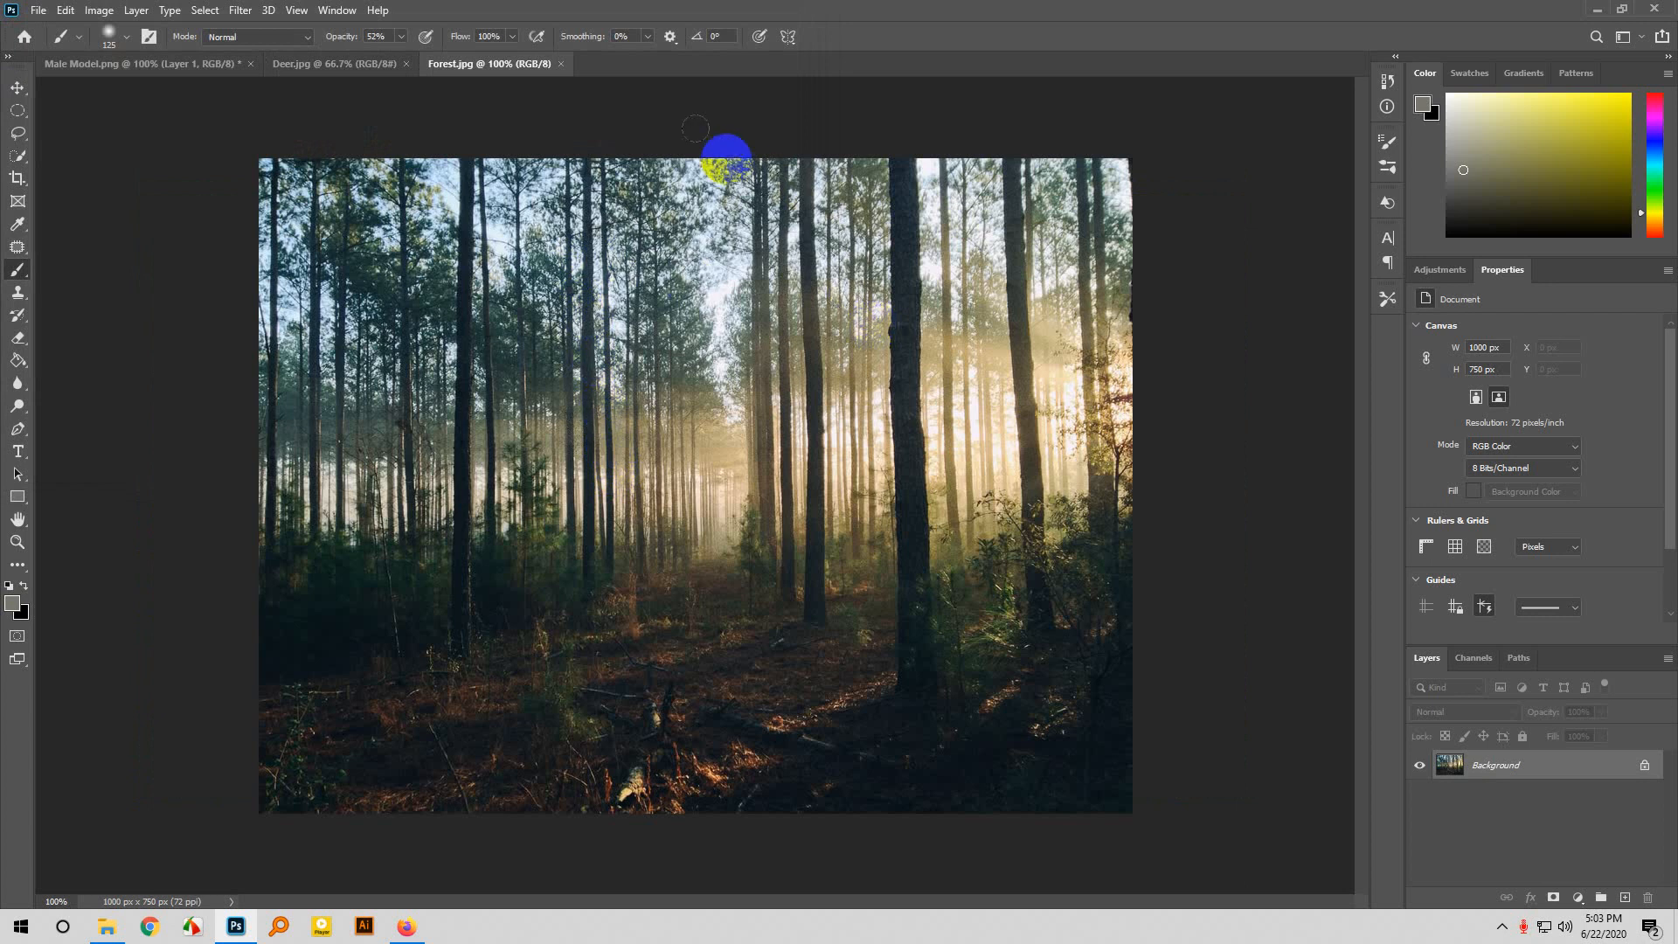
# Activate the Move tool, undock Deer.jpg into a floating window, maximize and restore it, and make the Forest.jpg document active.
pyautogui.click(17, 87)
pyautogui.moveTo(289, 64)
pyautogui.mouseDown()
pyautogui.moveTo(270, 58)
pyautogui.moveTo(304, 77)
pyautogui.mouseUp()
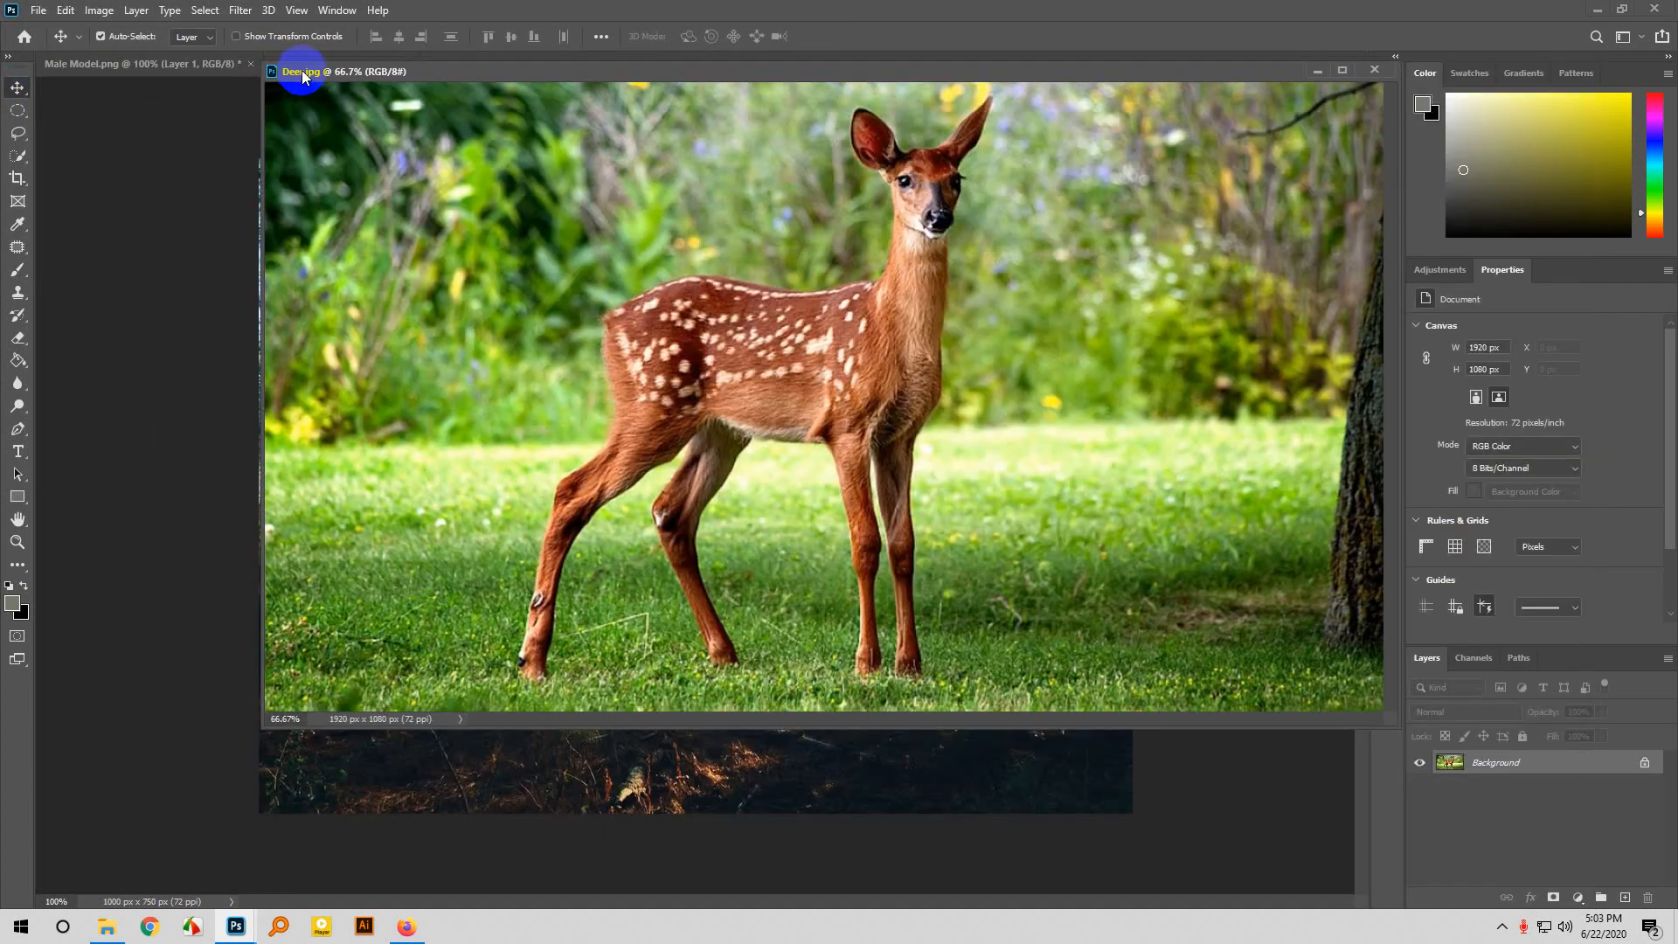
pyautogui.click(1342, 70)
pyautogui.click(1624, 13)
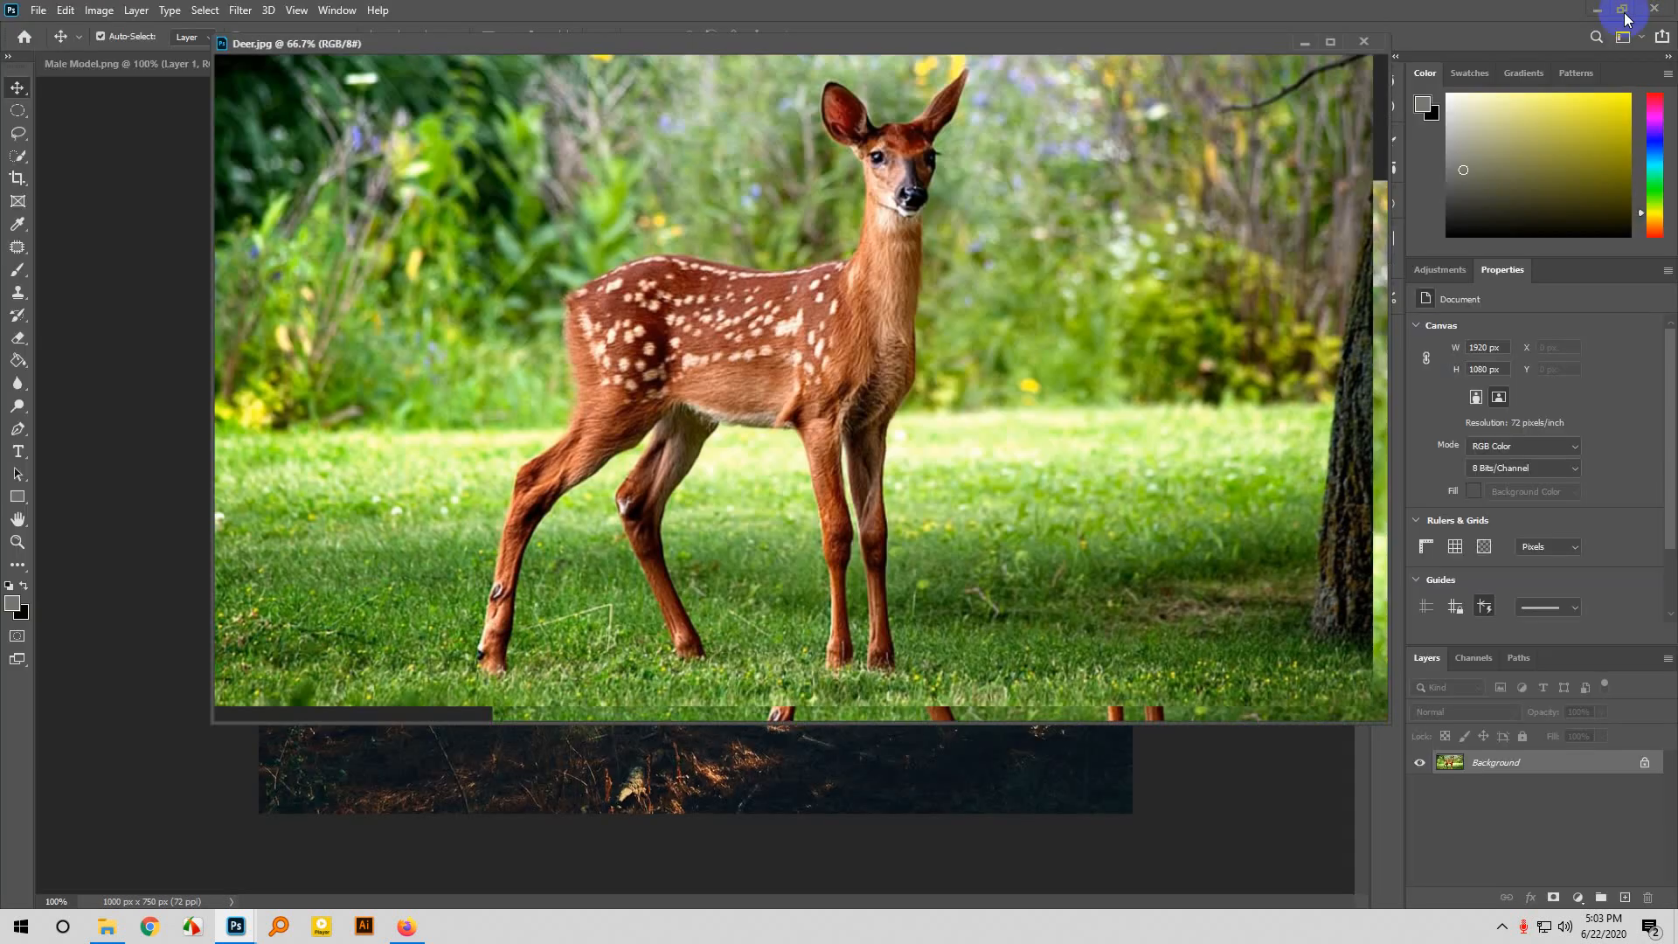
pyautogui.click(262, 818)
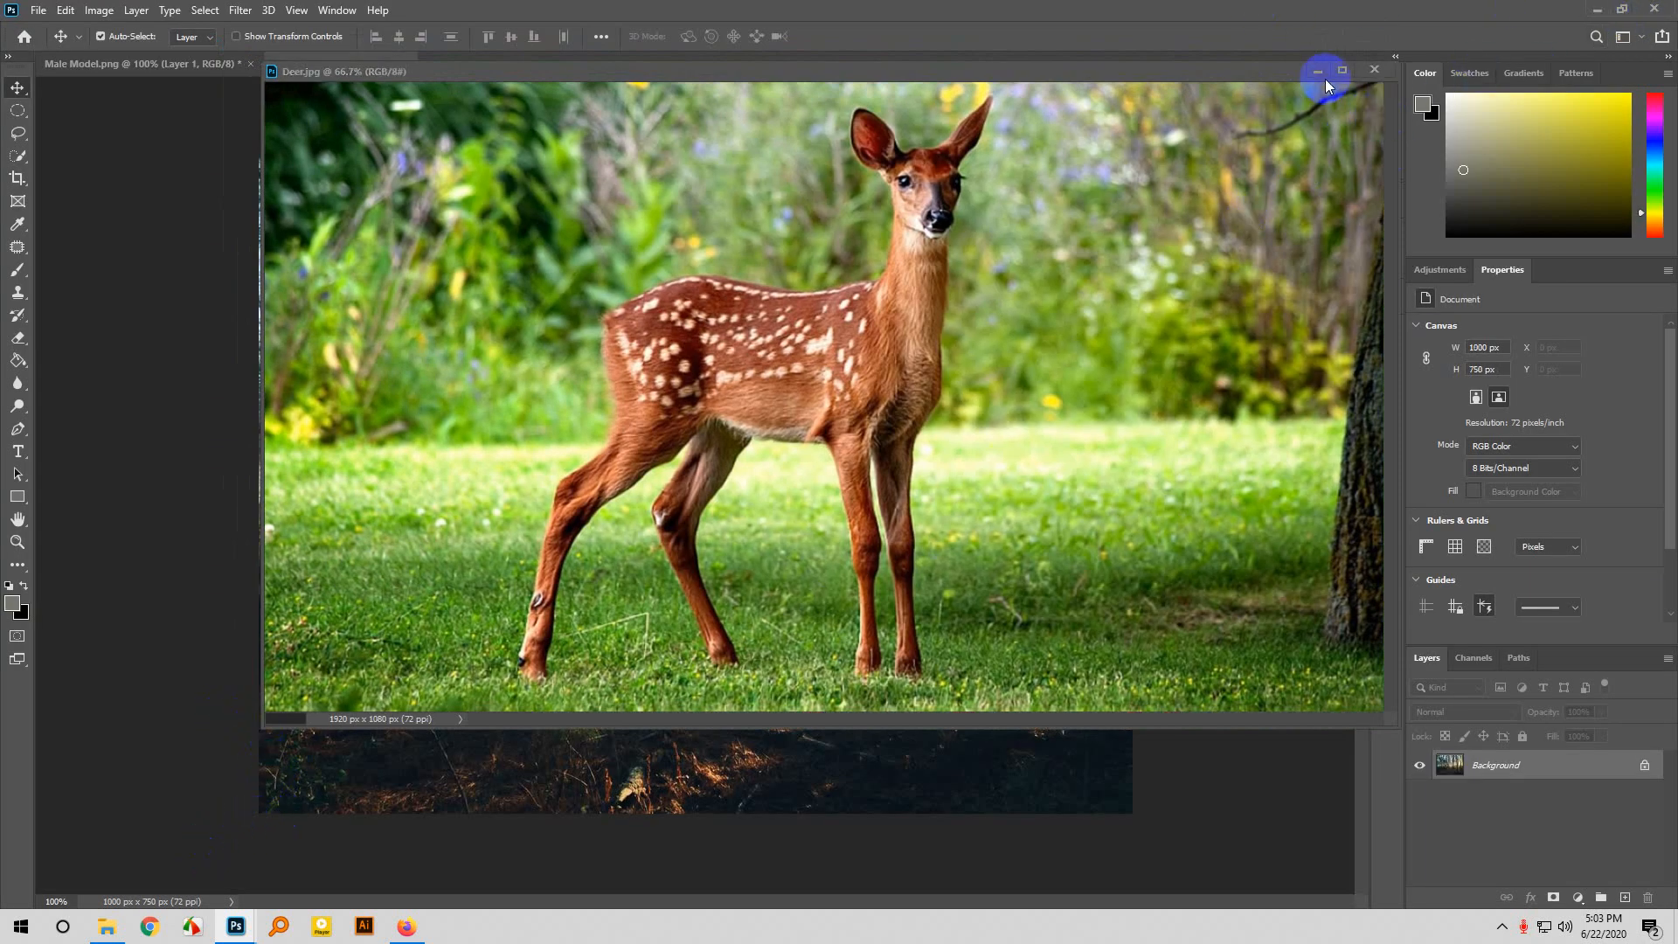
# Close the floating Deer.jpg window and reopen Deer.jpg from the Class 5 folder as a tabbed document.
pyautogui.click(1375, 69)
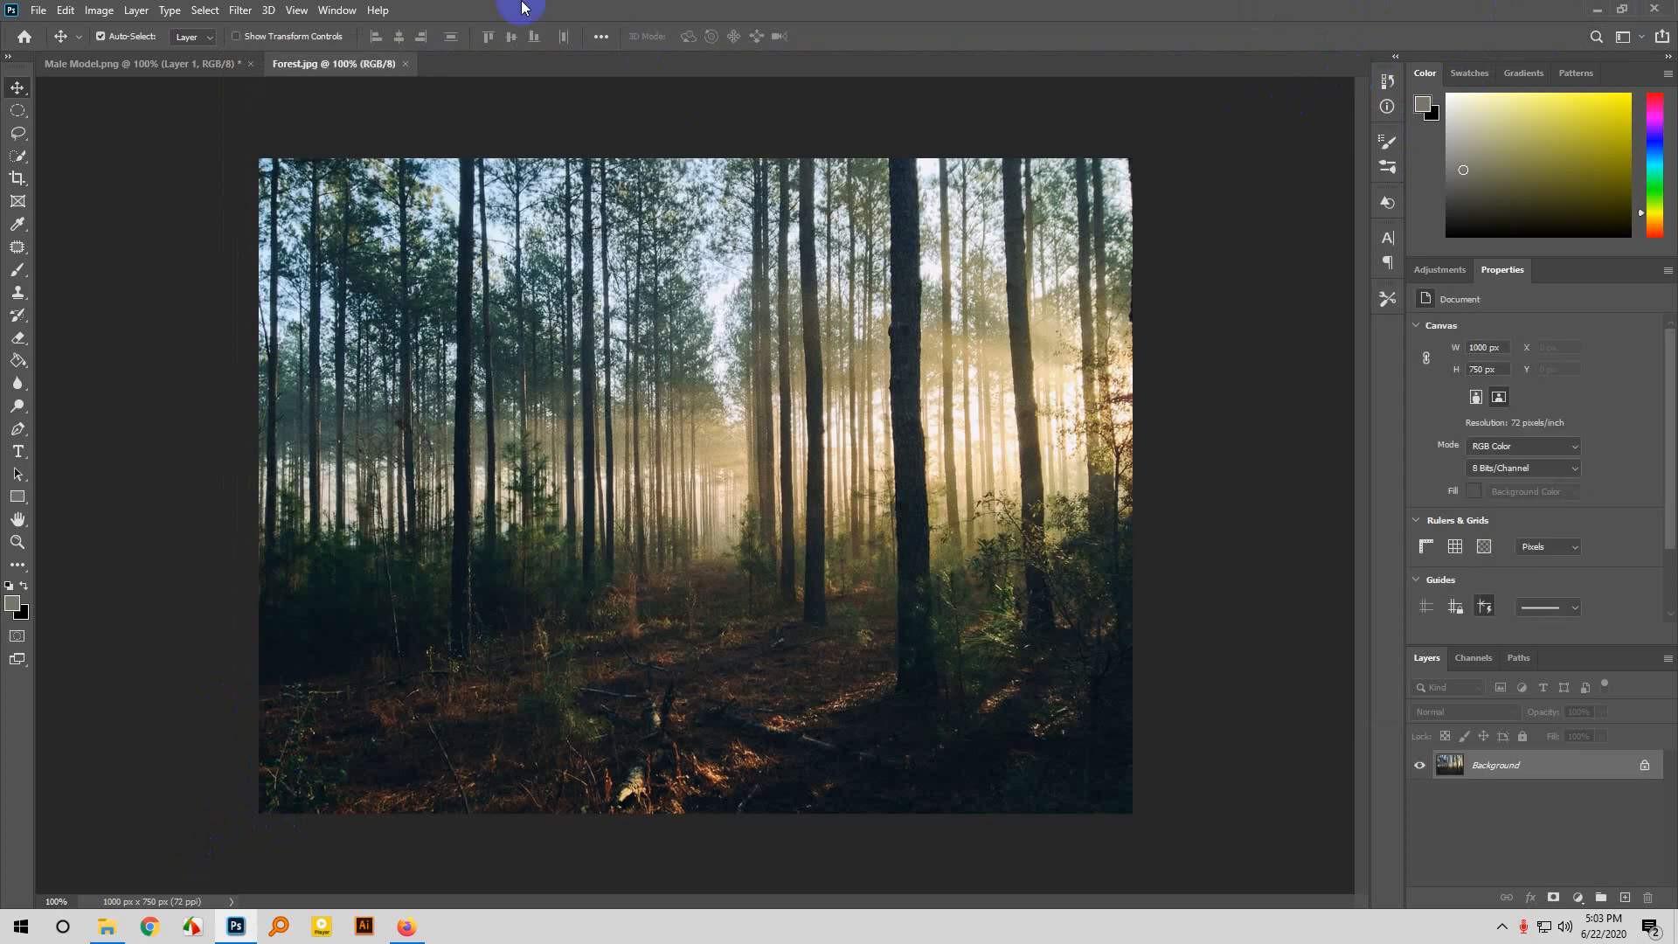
pyautogui.click(39, 10)
pyautogui.click(52, 44)
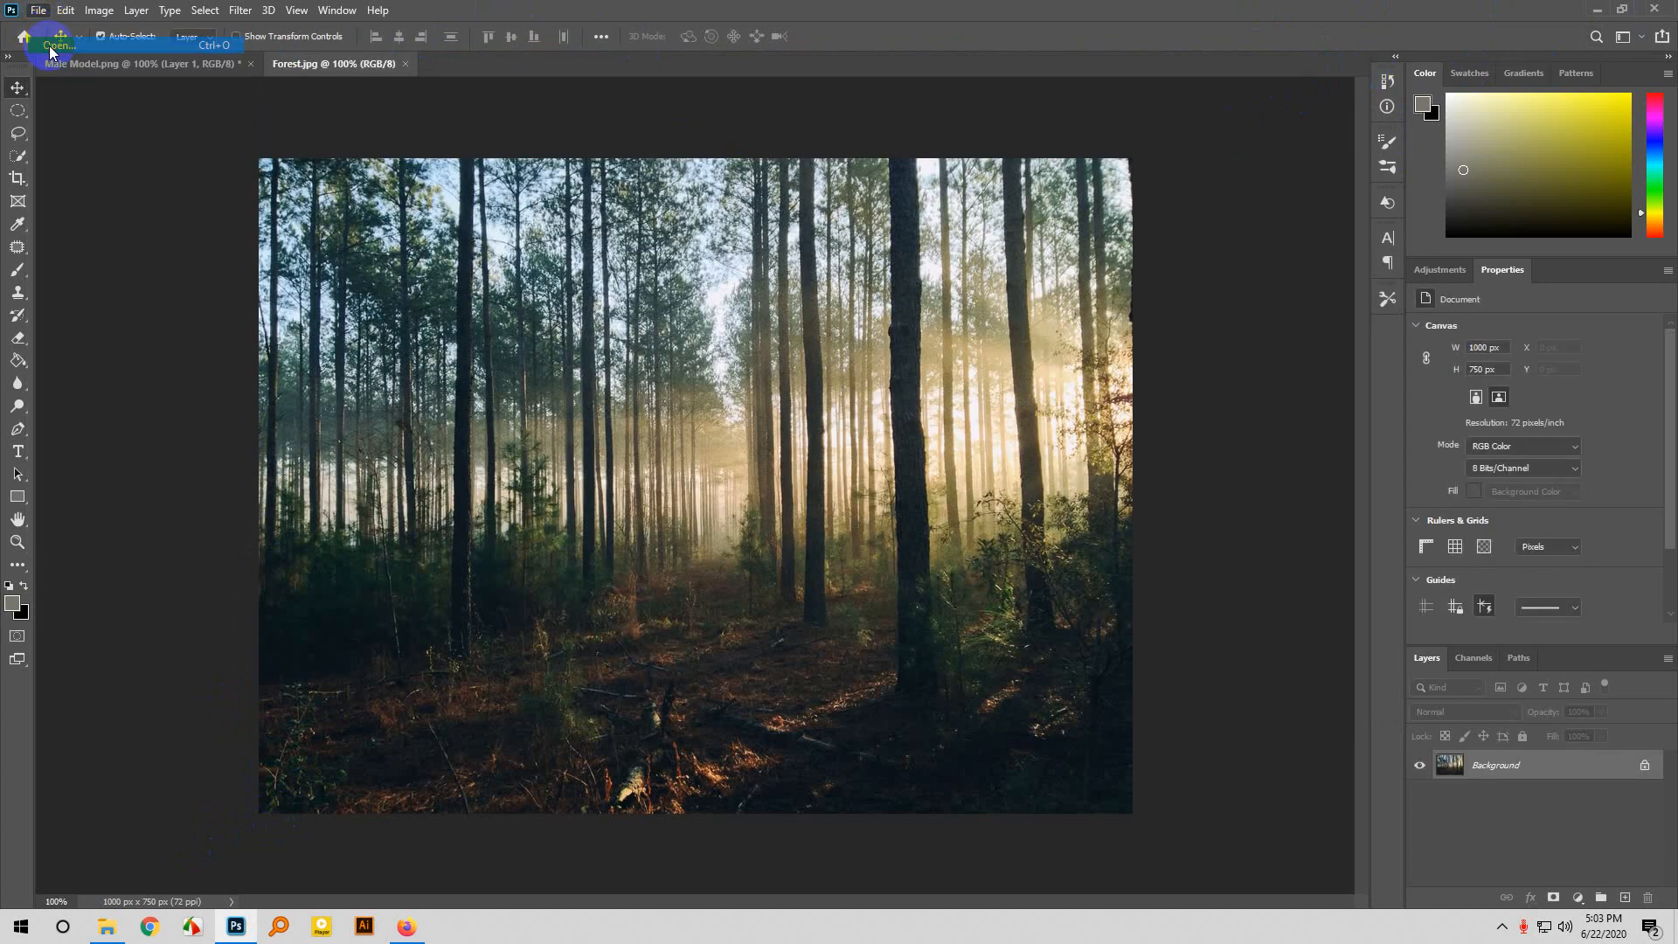
pyautogui.click(205, 149)
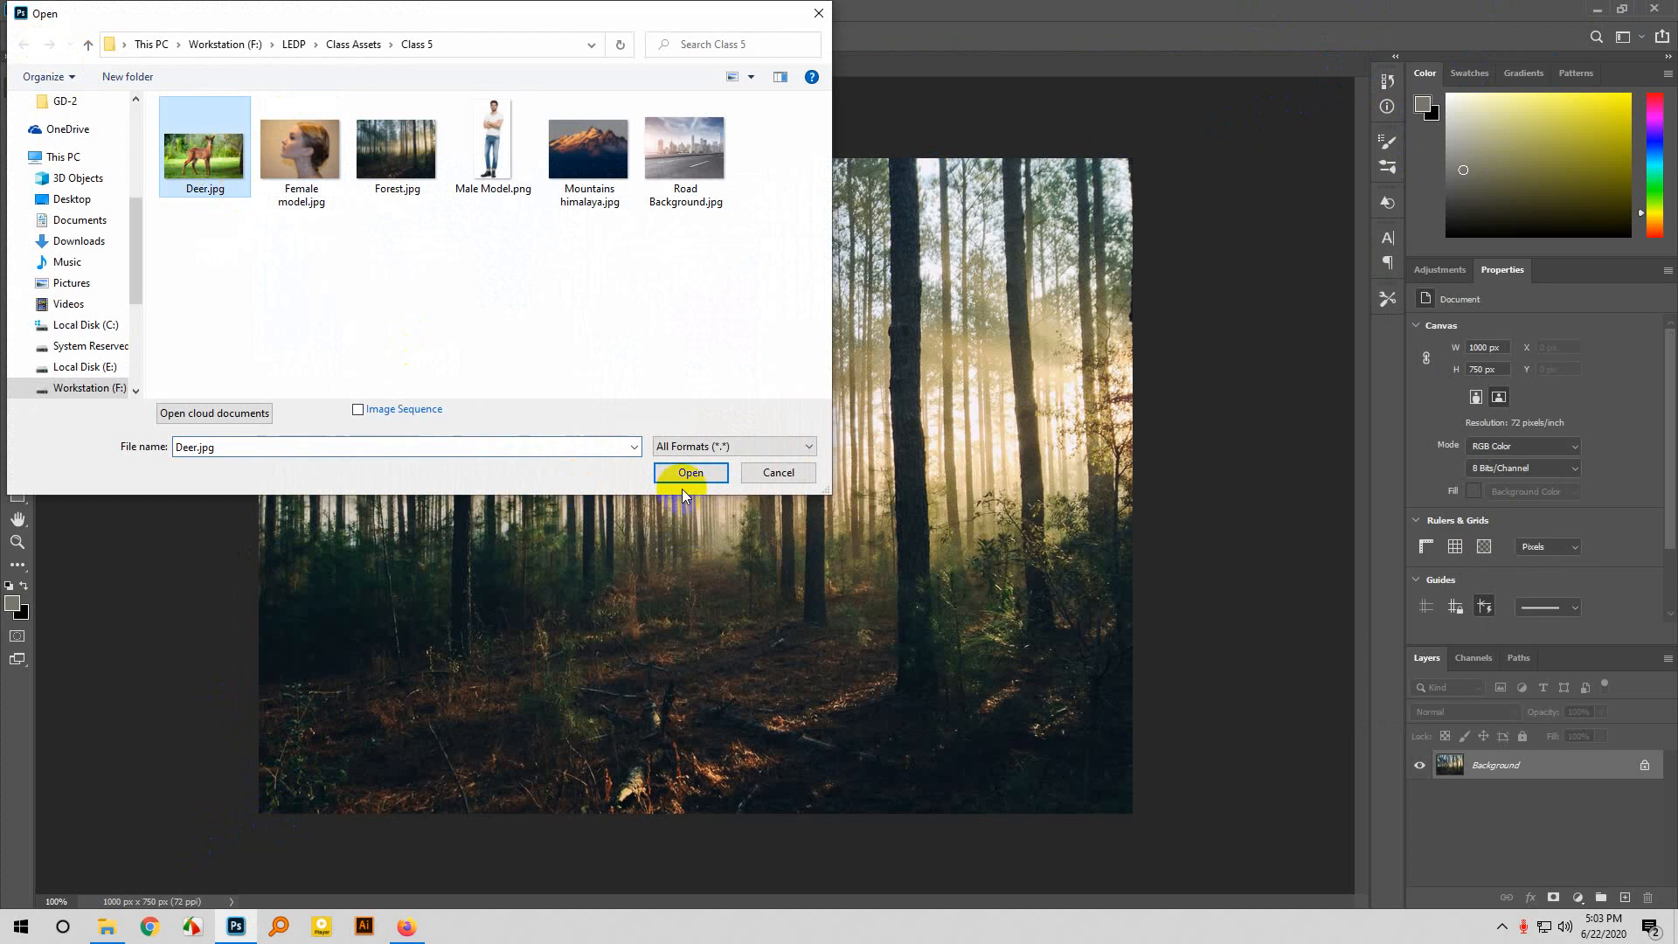
pyautogui.click(689, 473)
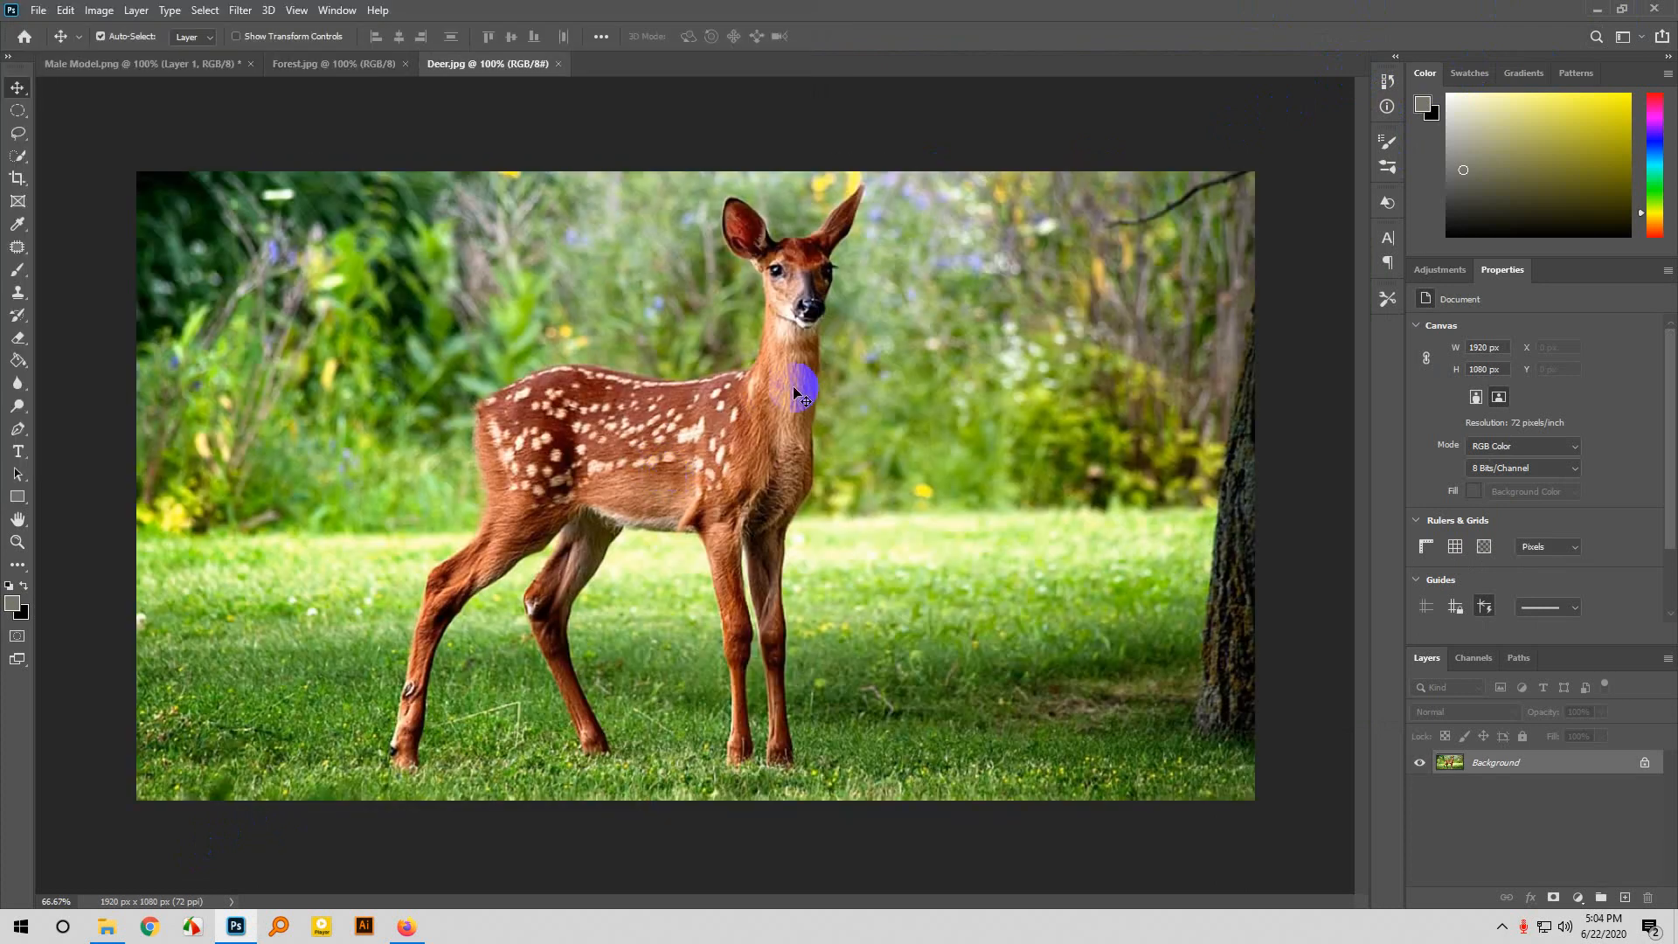
# Compare the Forest.jpg and Deer.jpg documents by switching between them, ending on Deer.jpg.
pyautogui.click(337, 64)
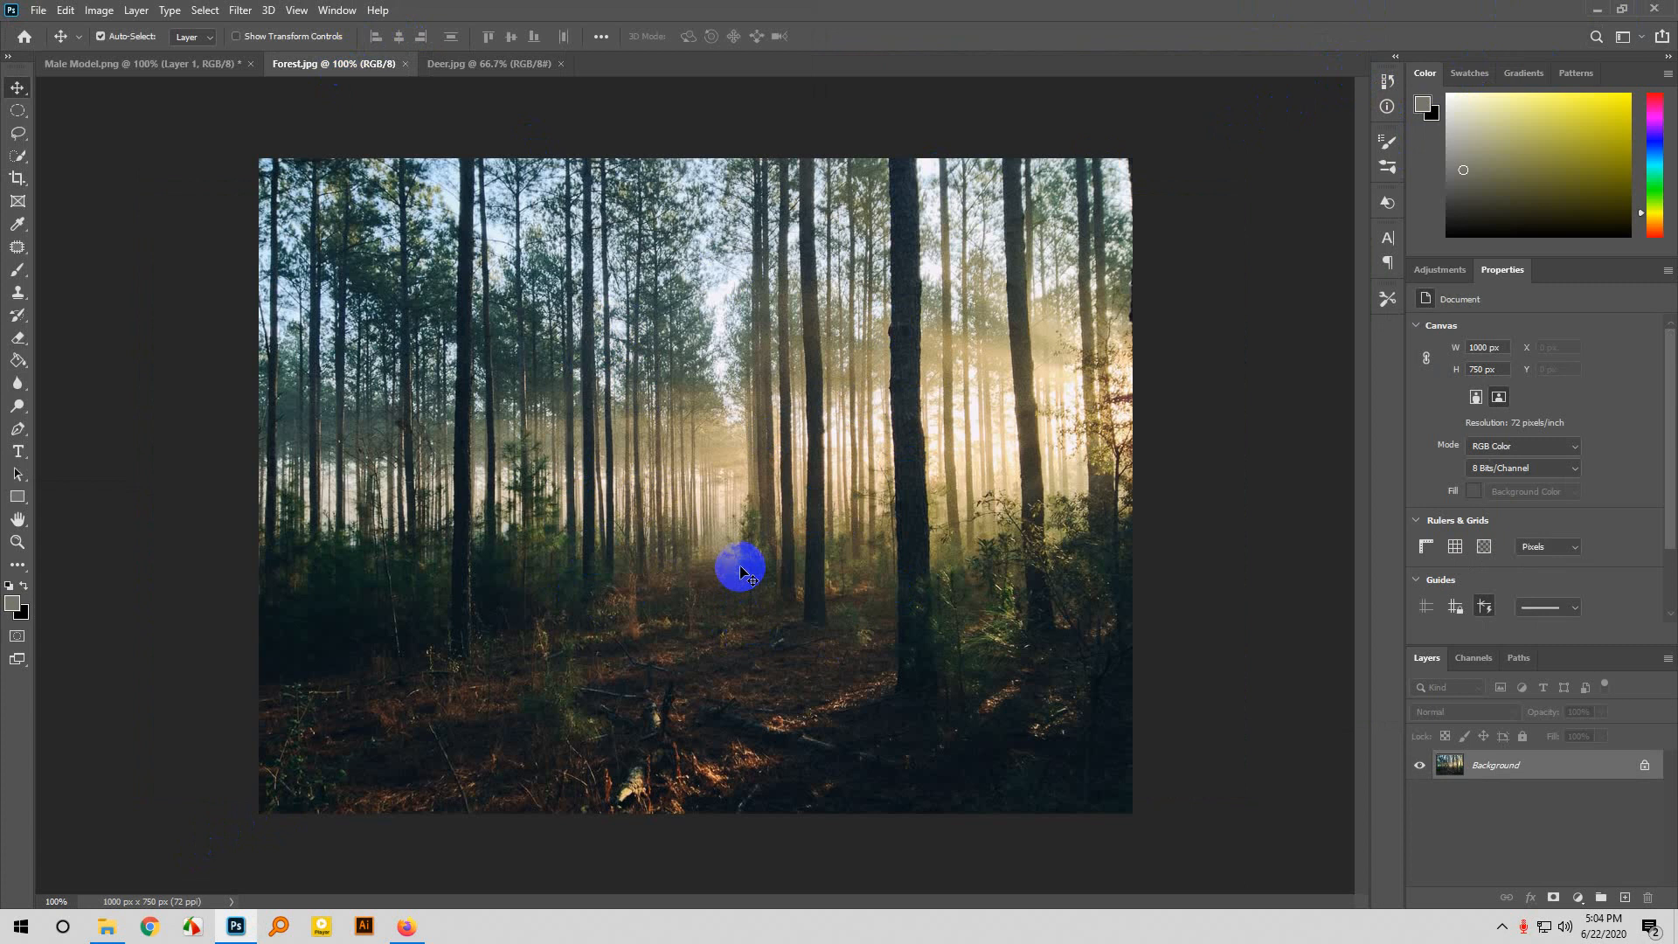
pyautogui.click(485, 66)
pyautogui.click(692, 409)
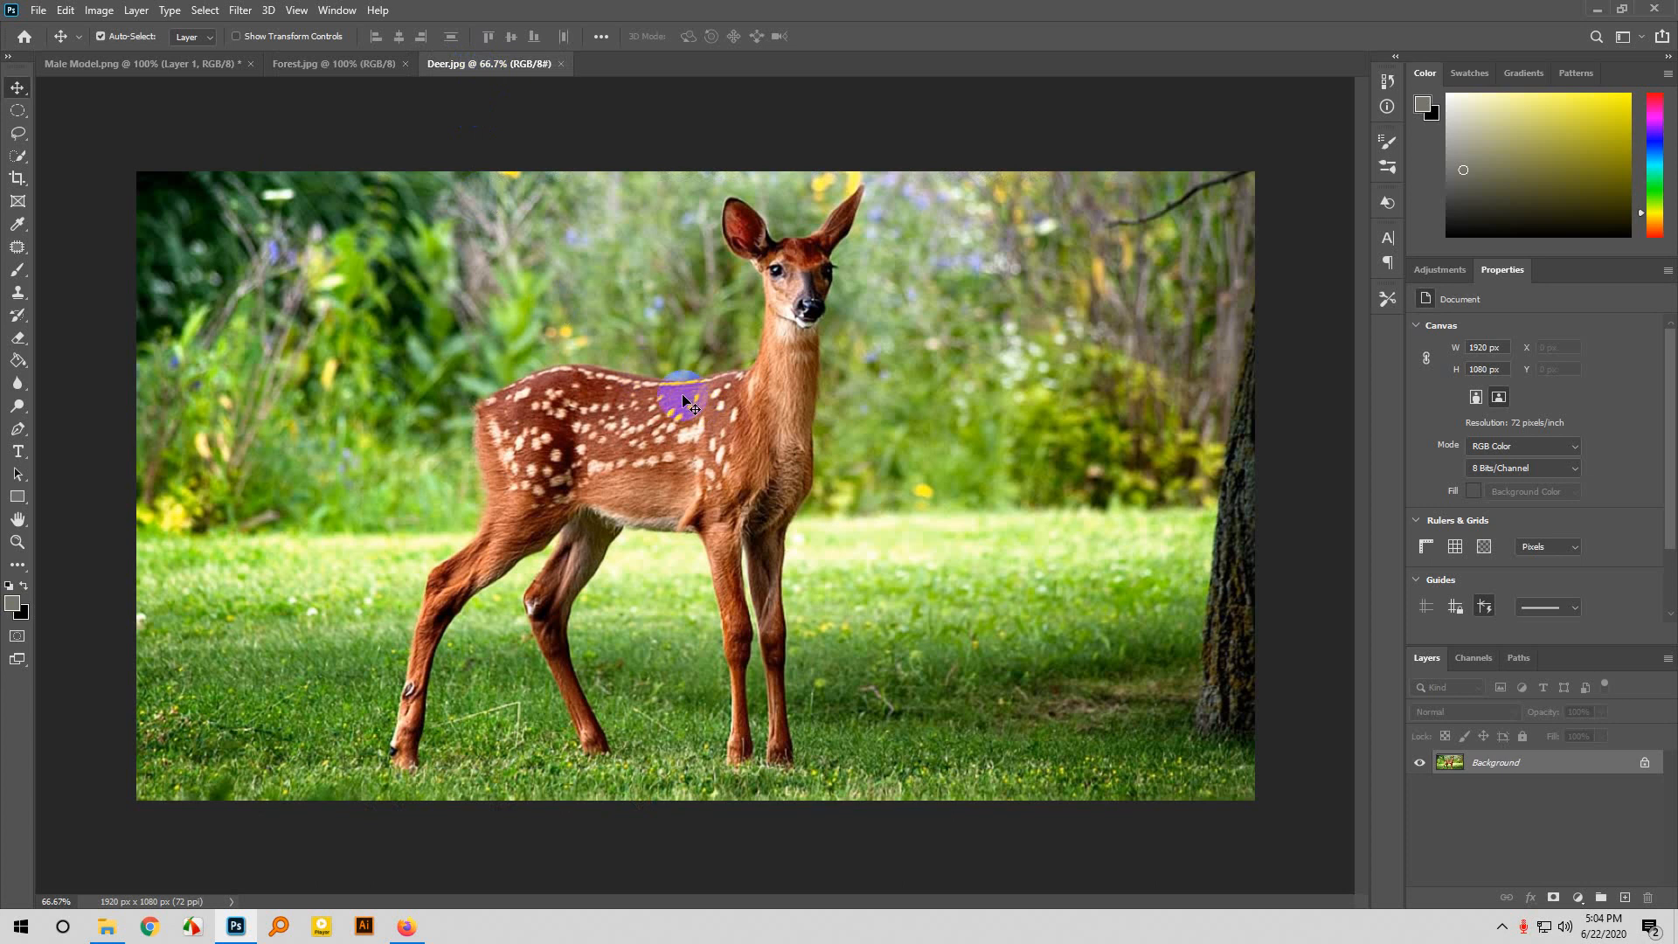
pyautogui.click(349, 66)
pyautogui.click(544, 66)
pyautogui.click(631, 385)
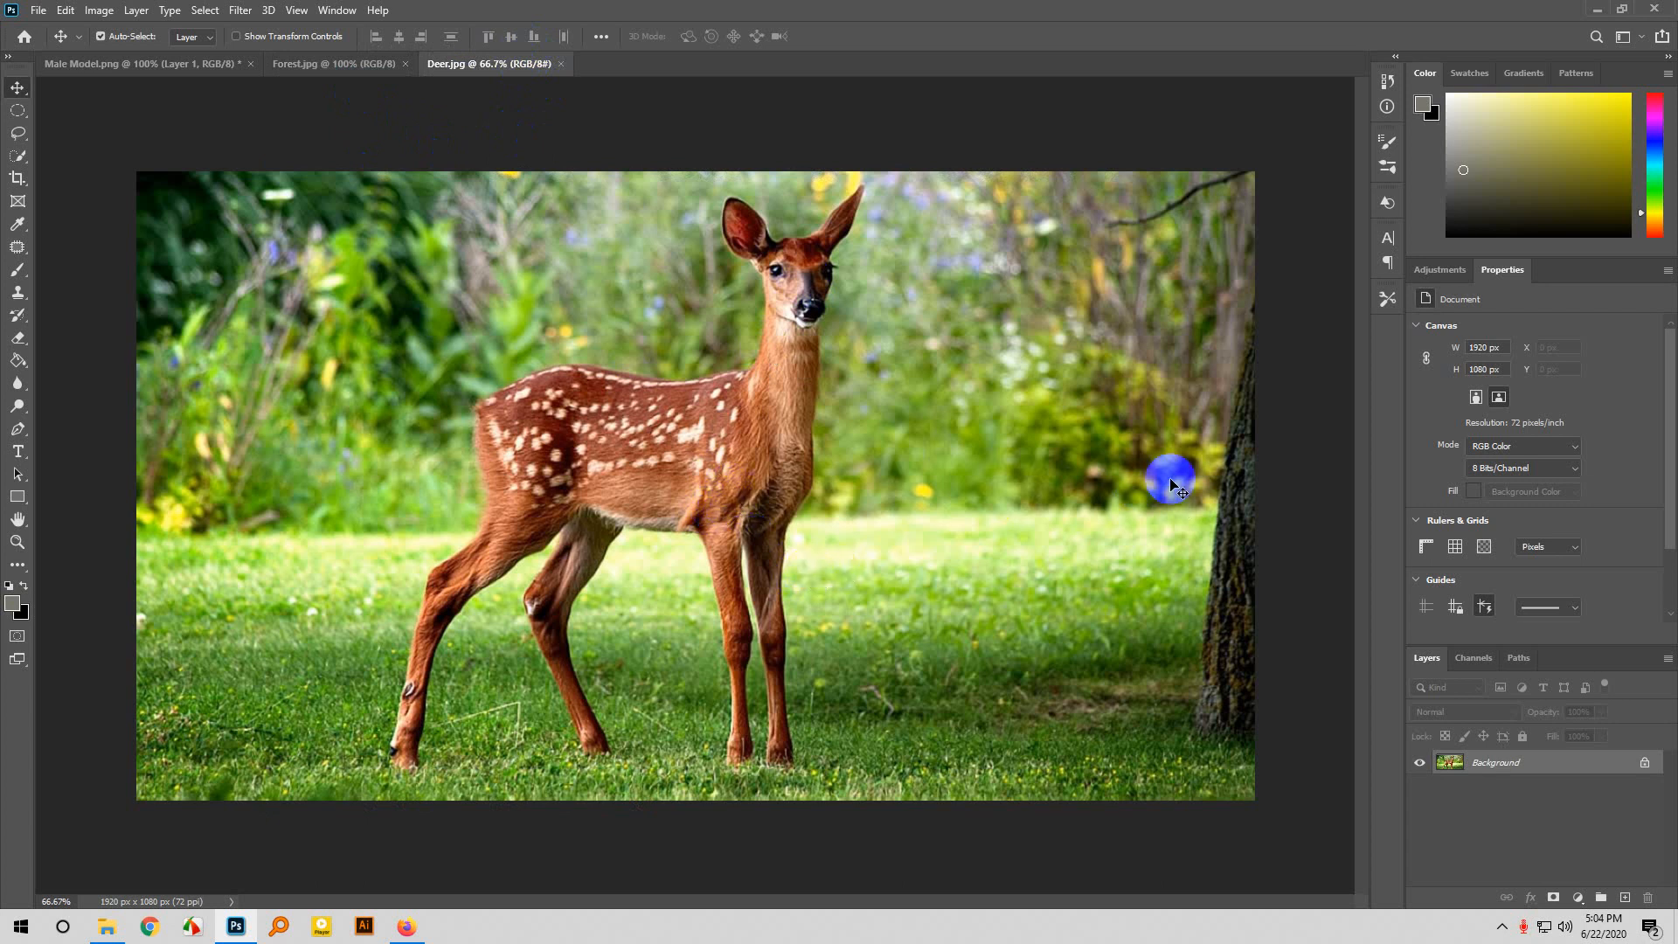
# Activate the Quick Selection tool and select the whole deer in Deer.jpg, leaving out the grass and foliage.
pyautogui.click(19, 157)
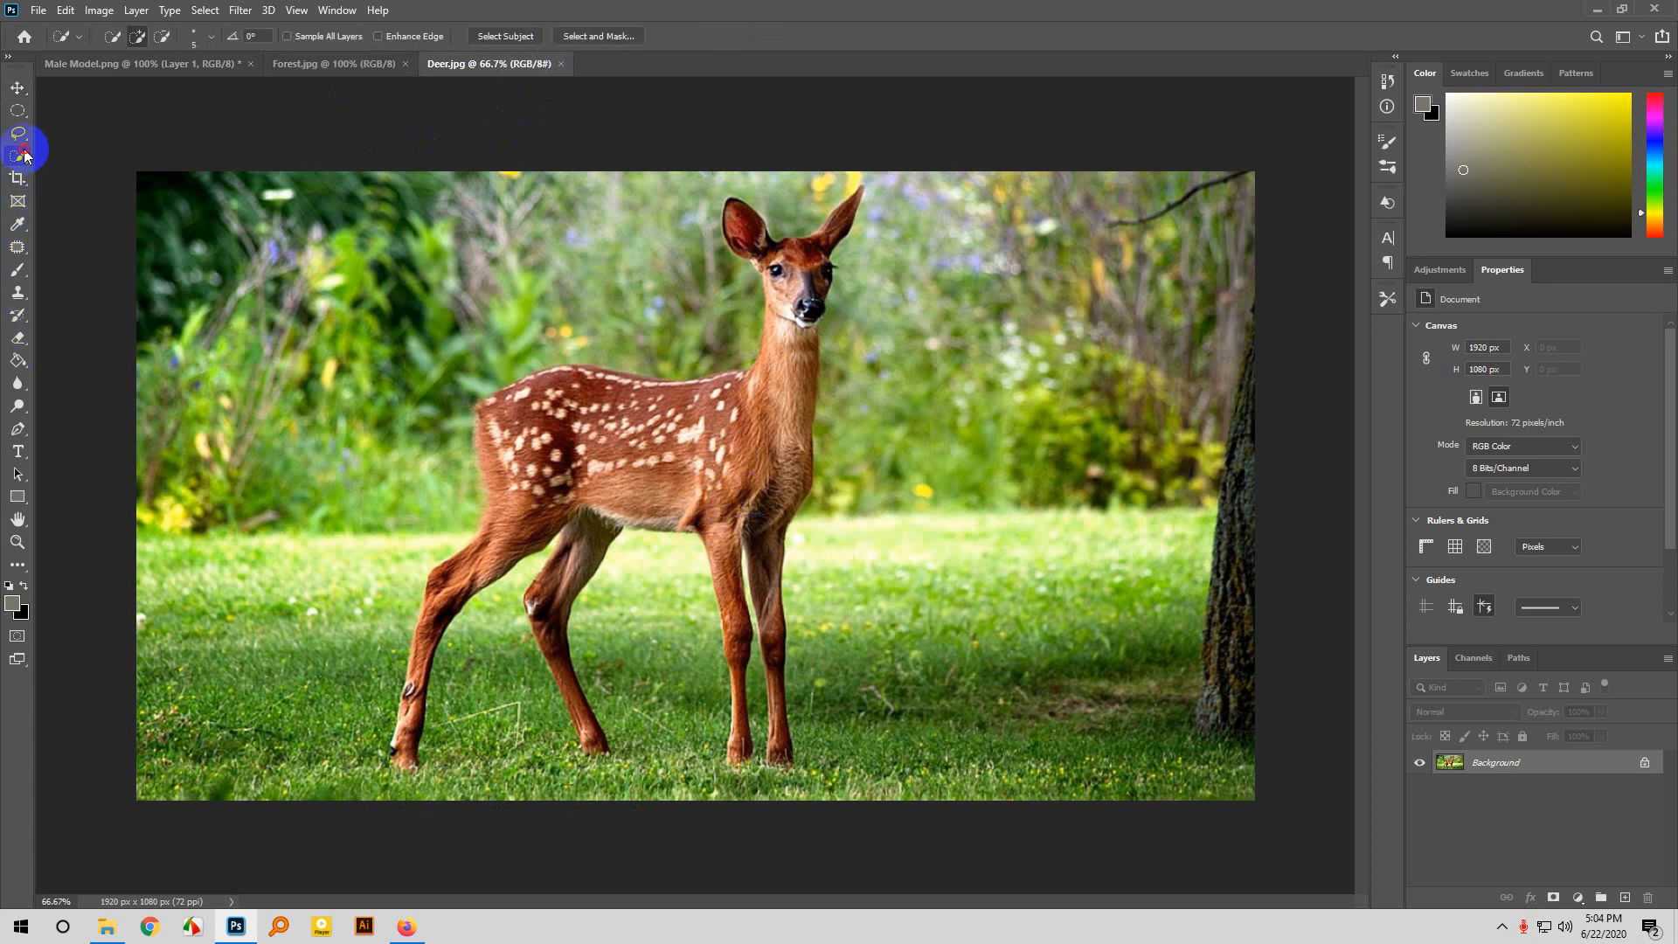
pyautogui.click(364, 120)
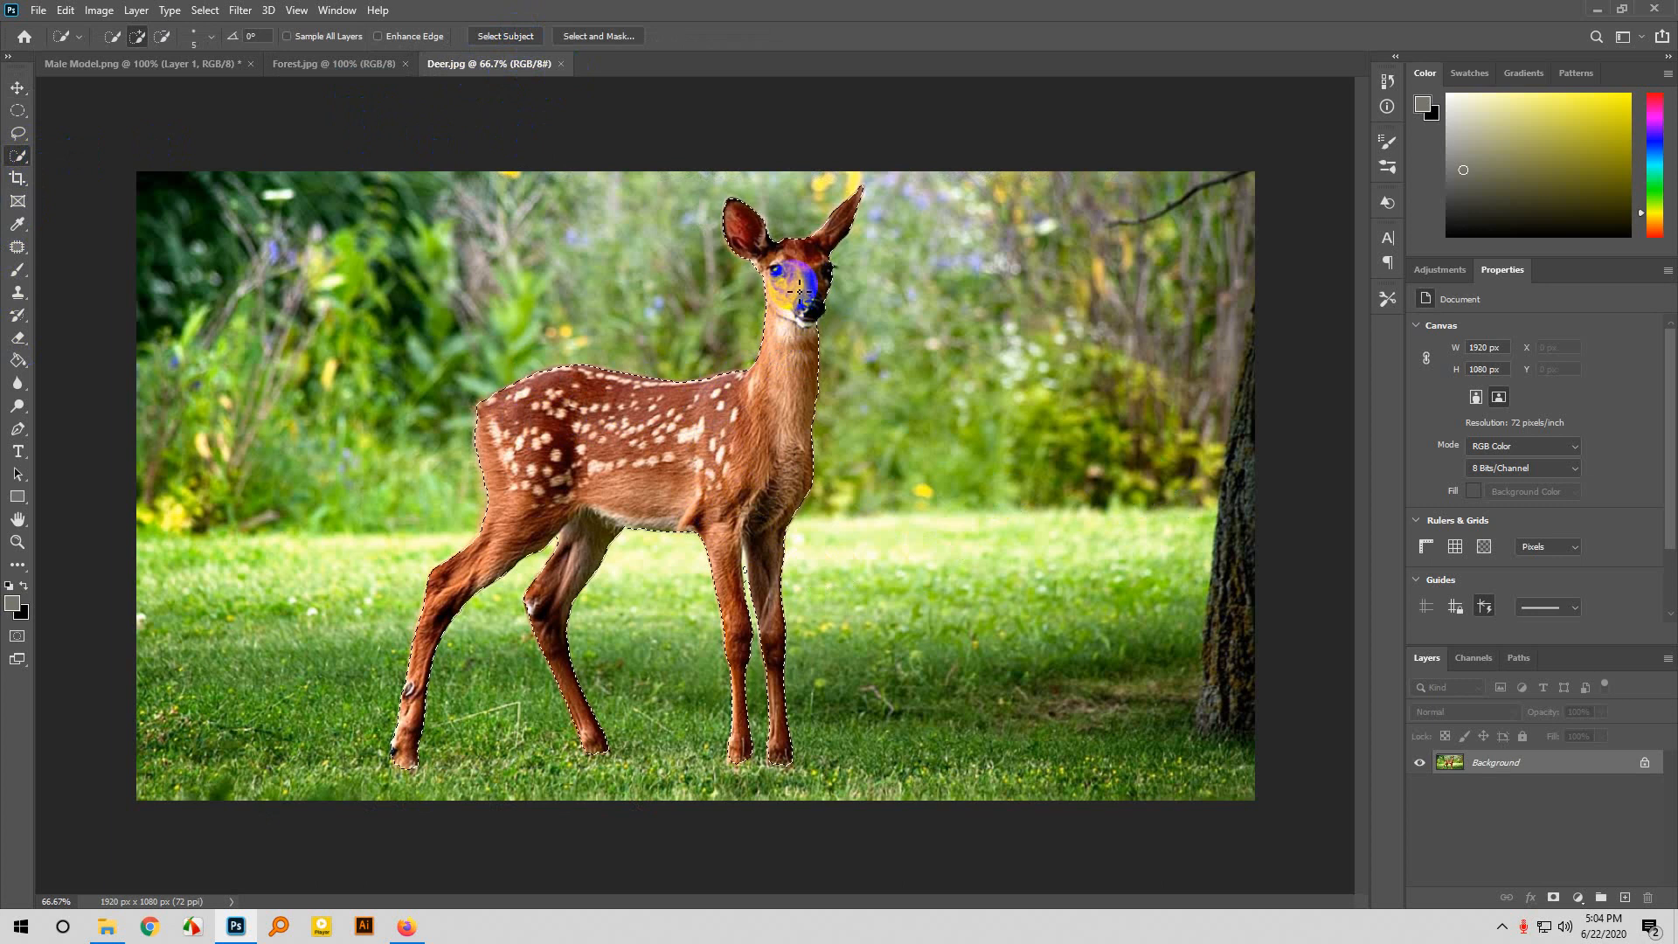
pyautogui.scroll(3, 850, 169)
pyautogui.scroll(-3, 874, 175)
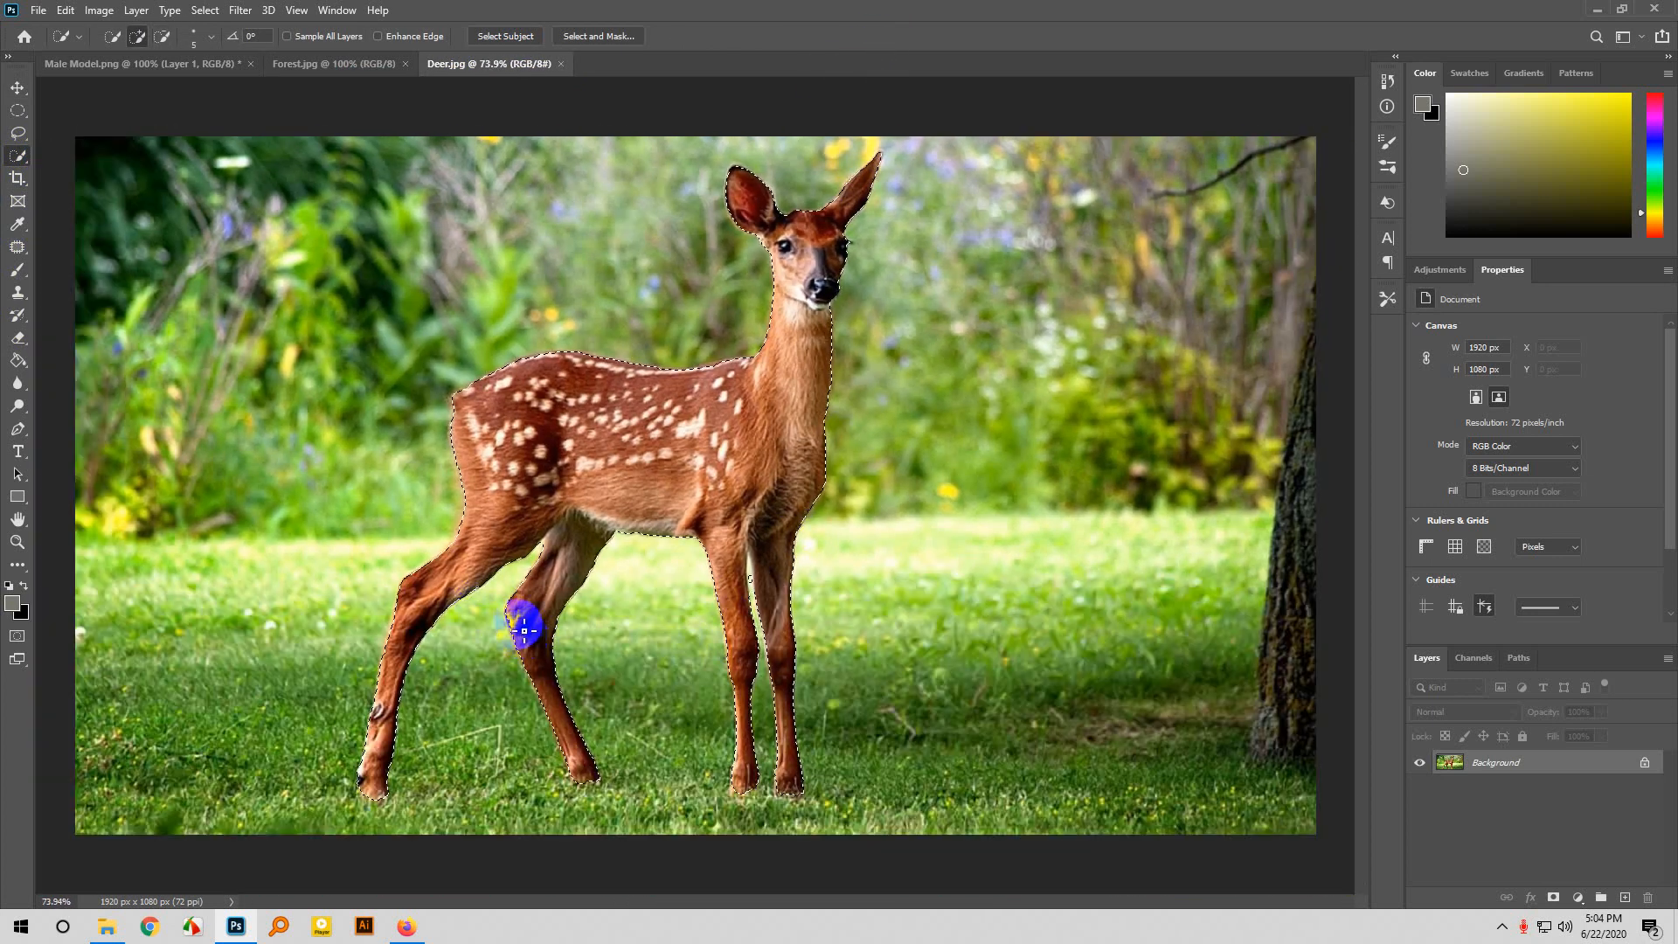
# Refine the selection edge around the narrow grass gap between the deer's hind legs.
pyautogui.scroll(8, 478, 613)
pyautogui.scroll(5, 546, 536)
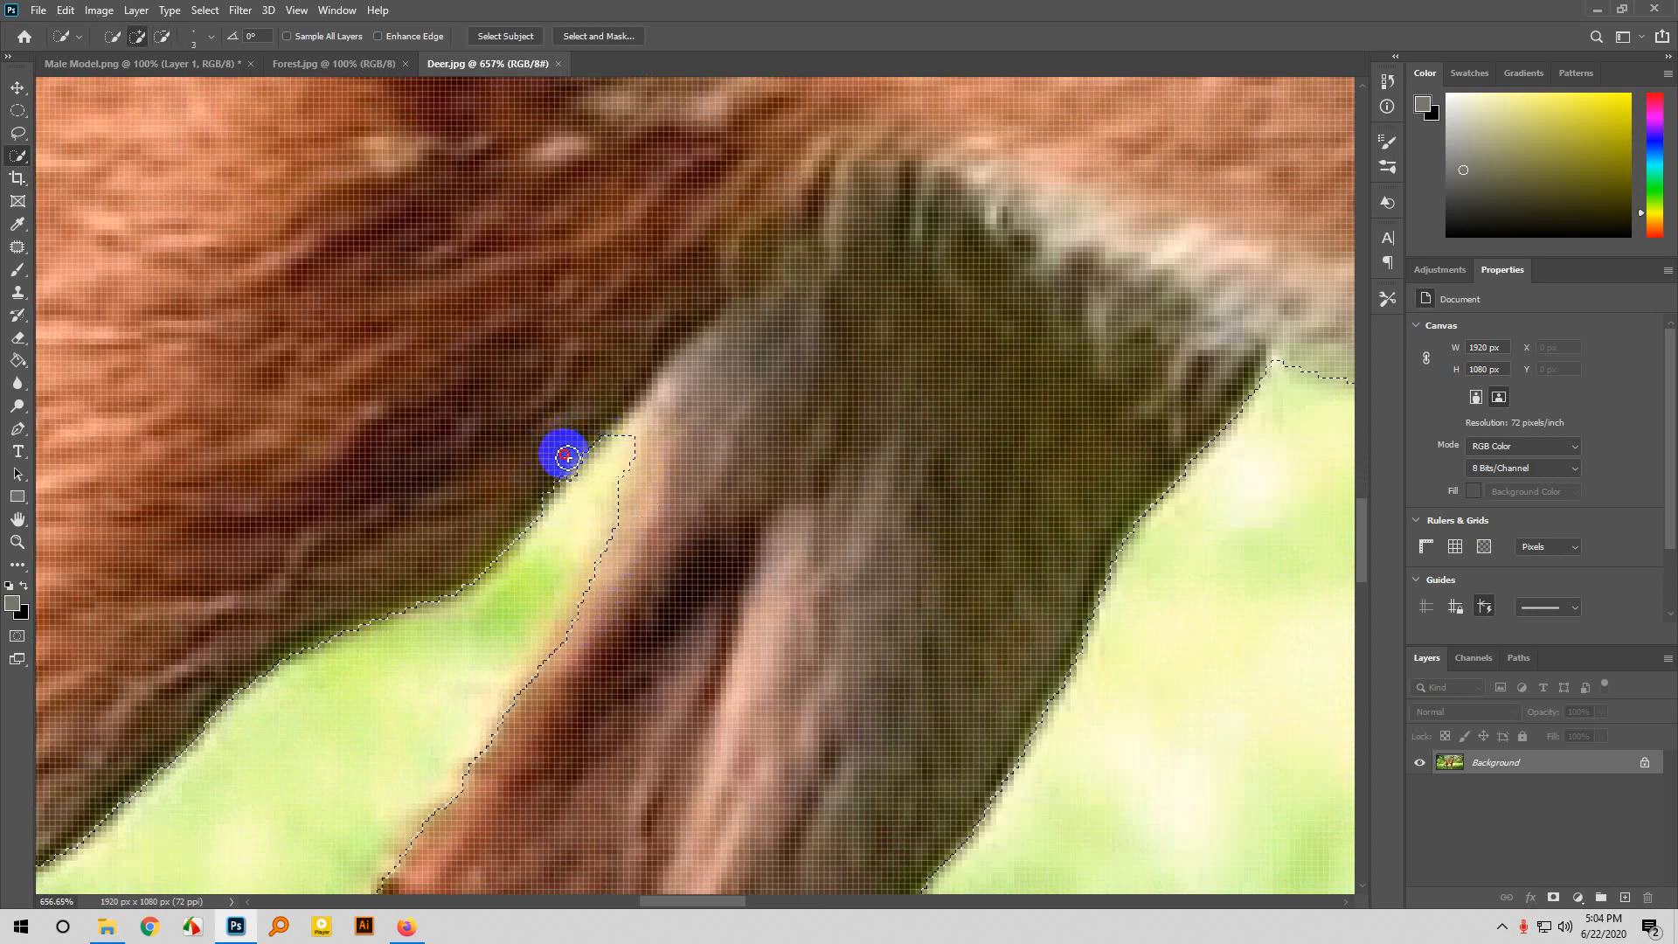
pyautogui.scroll(-10, 223, 603)
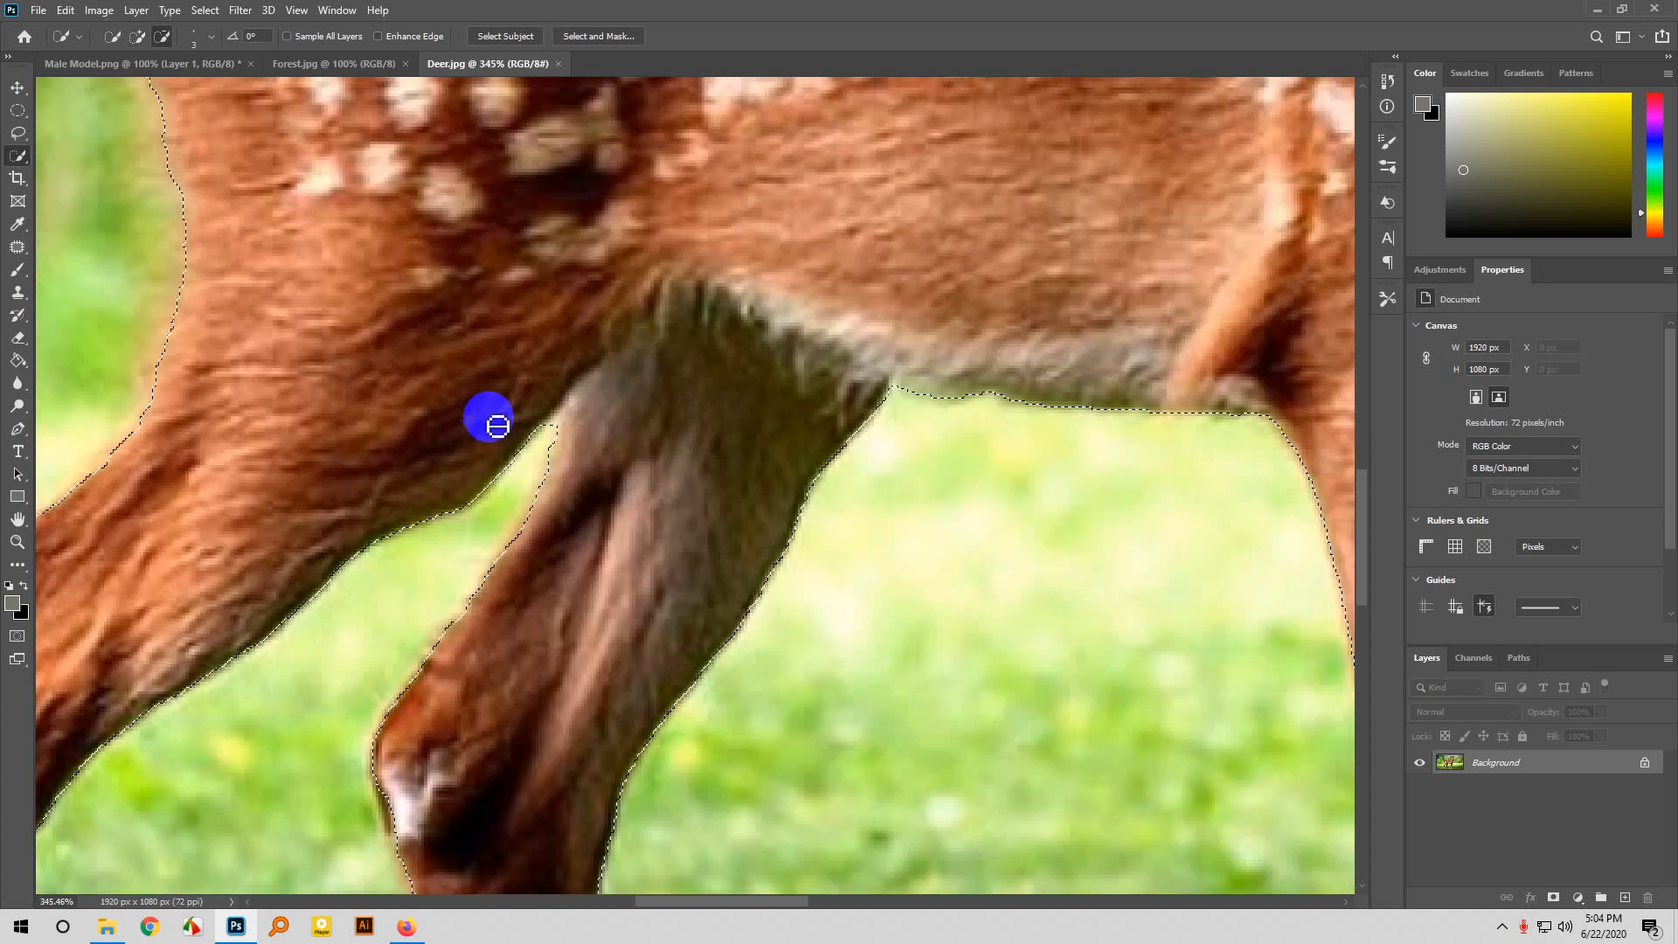
# Refine the selection around the deer's front hooves and along the gap between its front legs.
pyautogui.scroll(8, 437, 719)
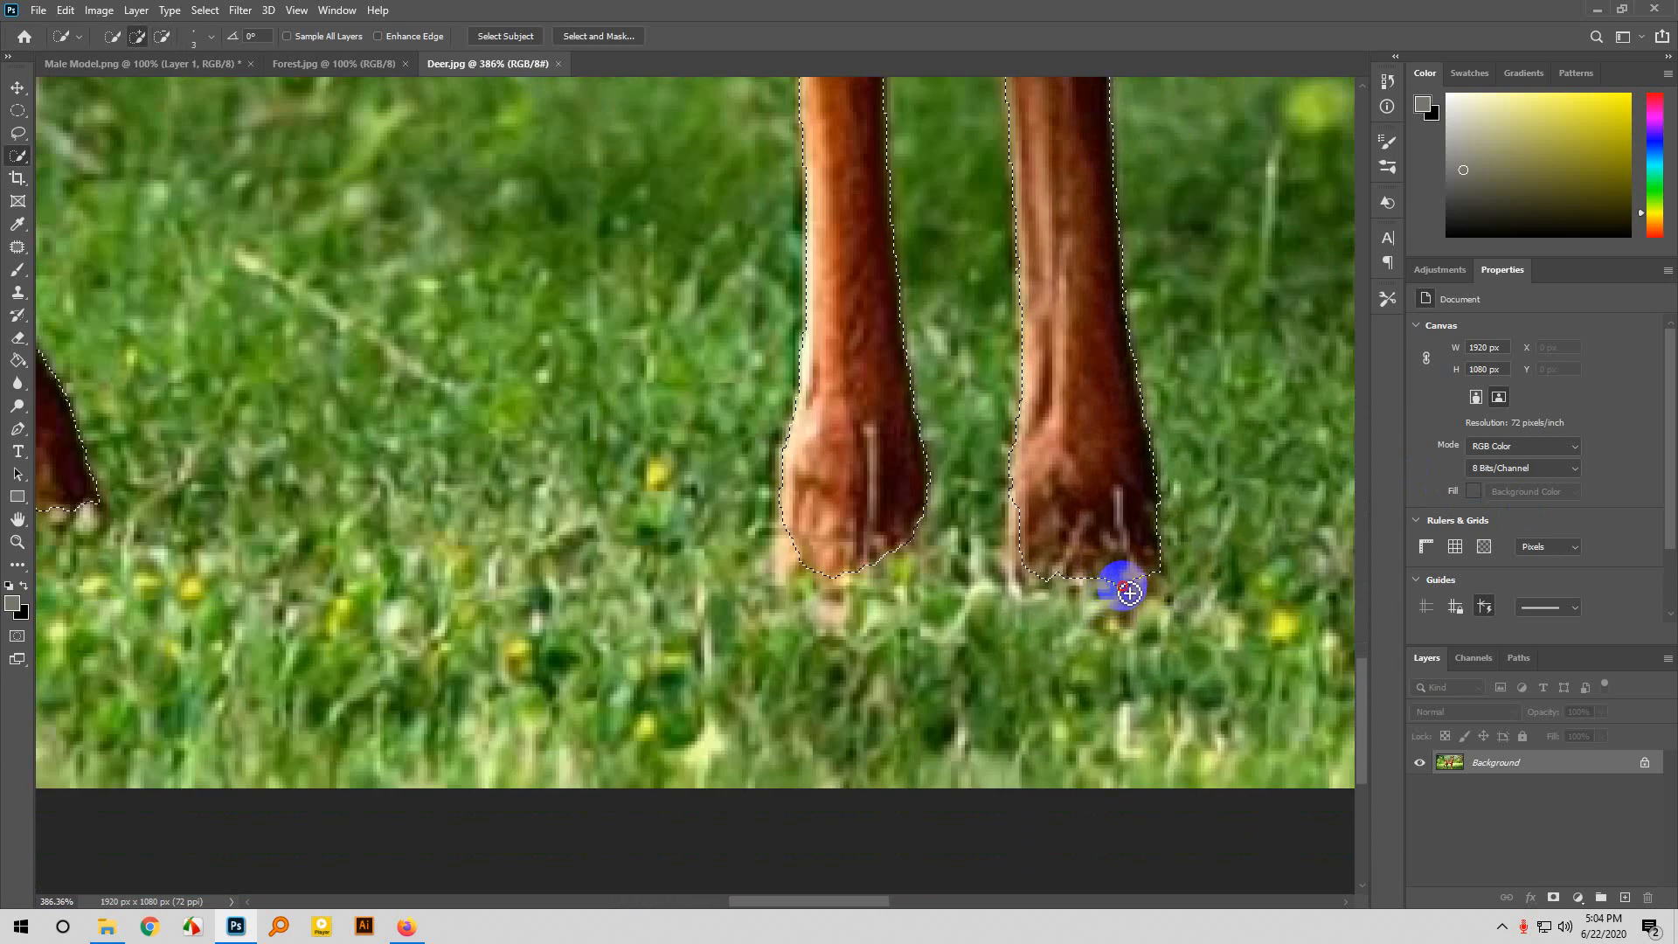
pyautogui.moveTo(900, 536); pyautogui.dragTo(901, 552)
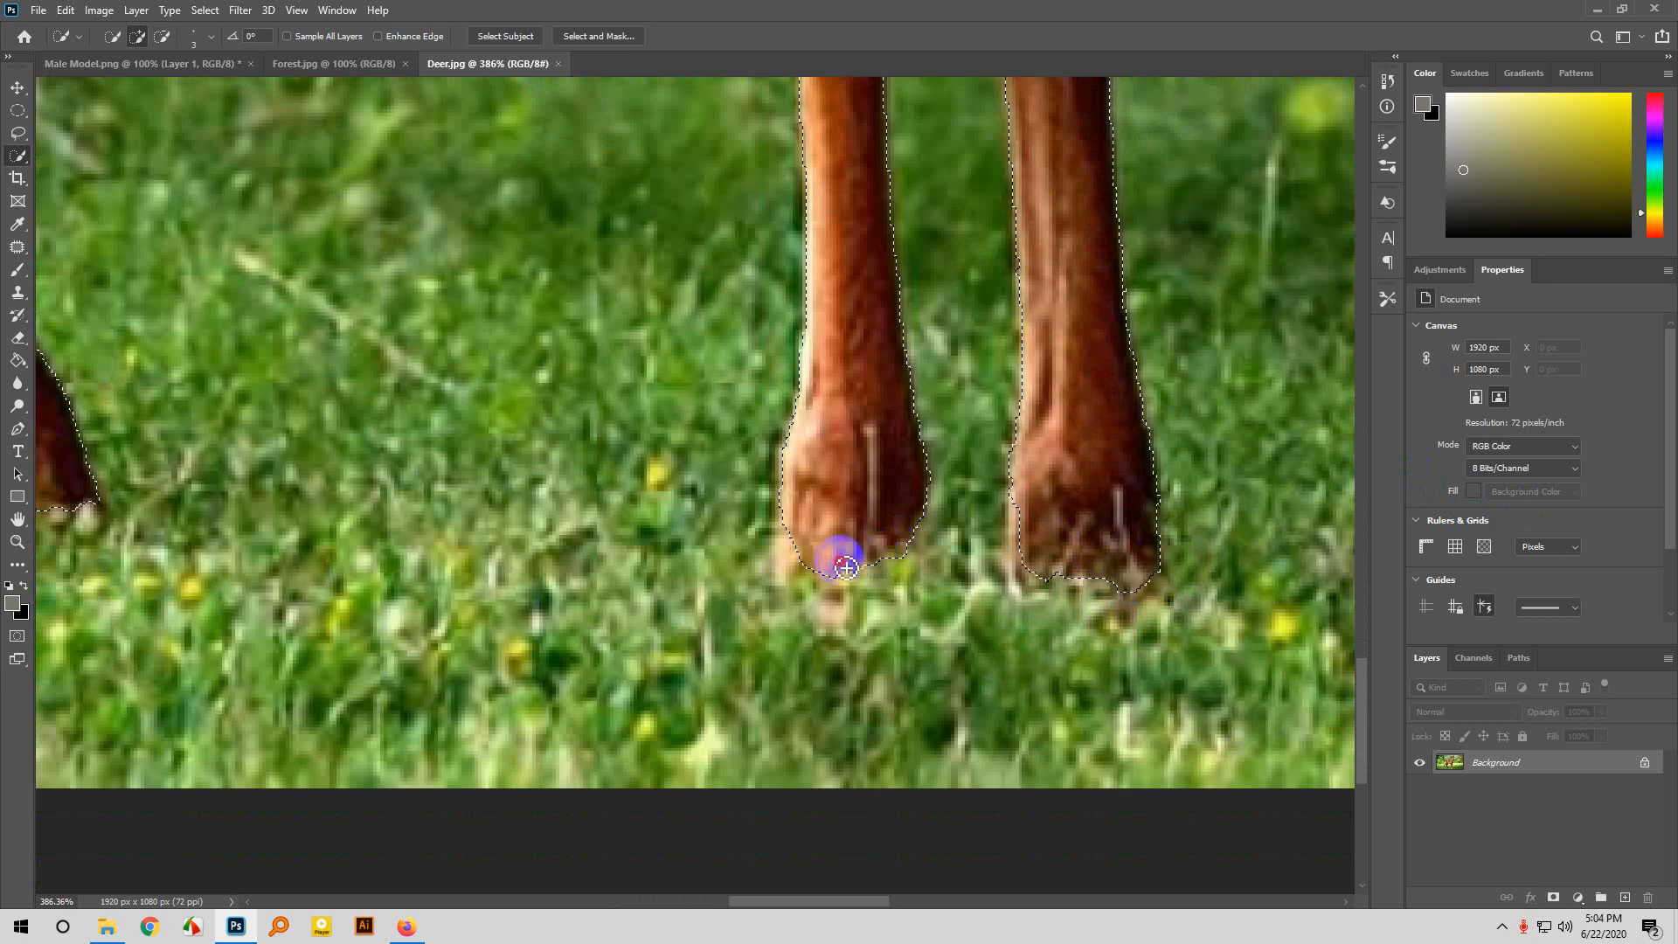
pyautogui.scroll(-6, 835, 582)
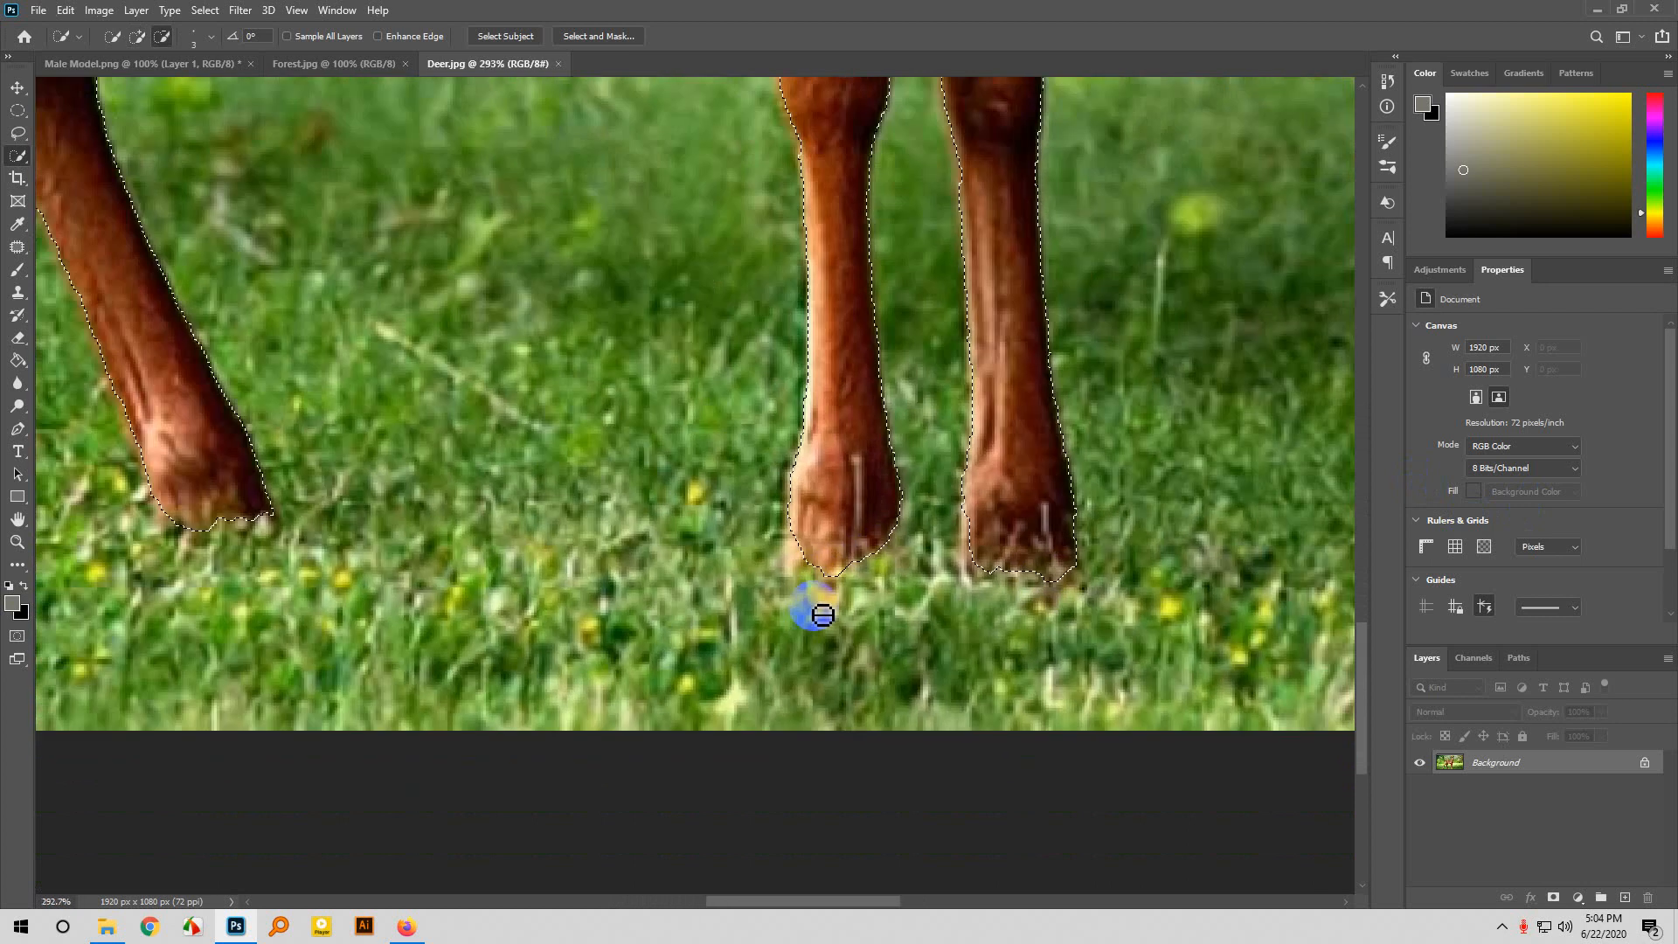
pyautogui.scroll(5, 875, 300)
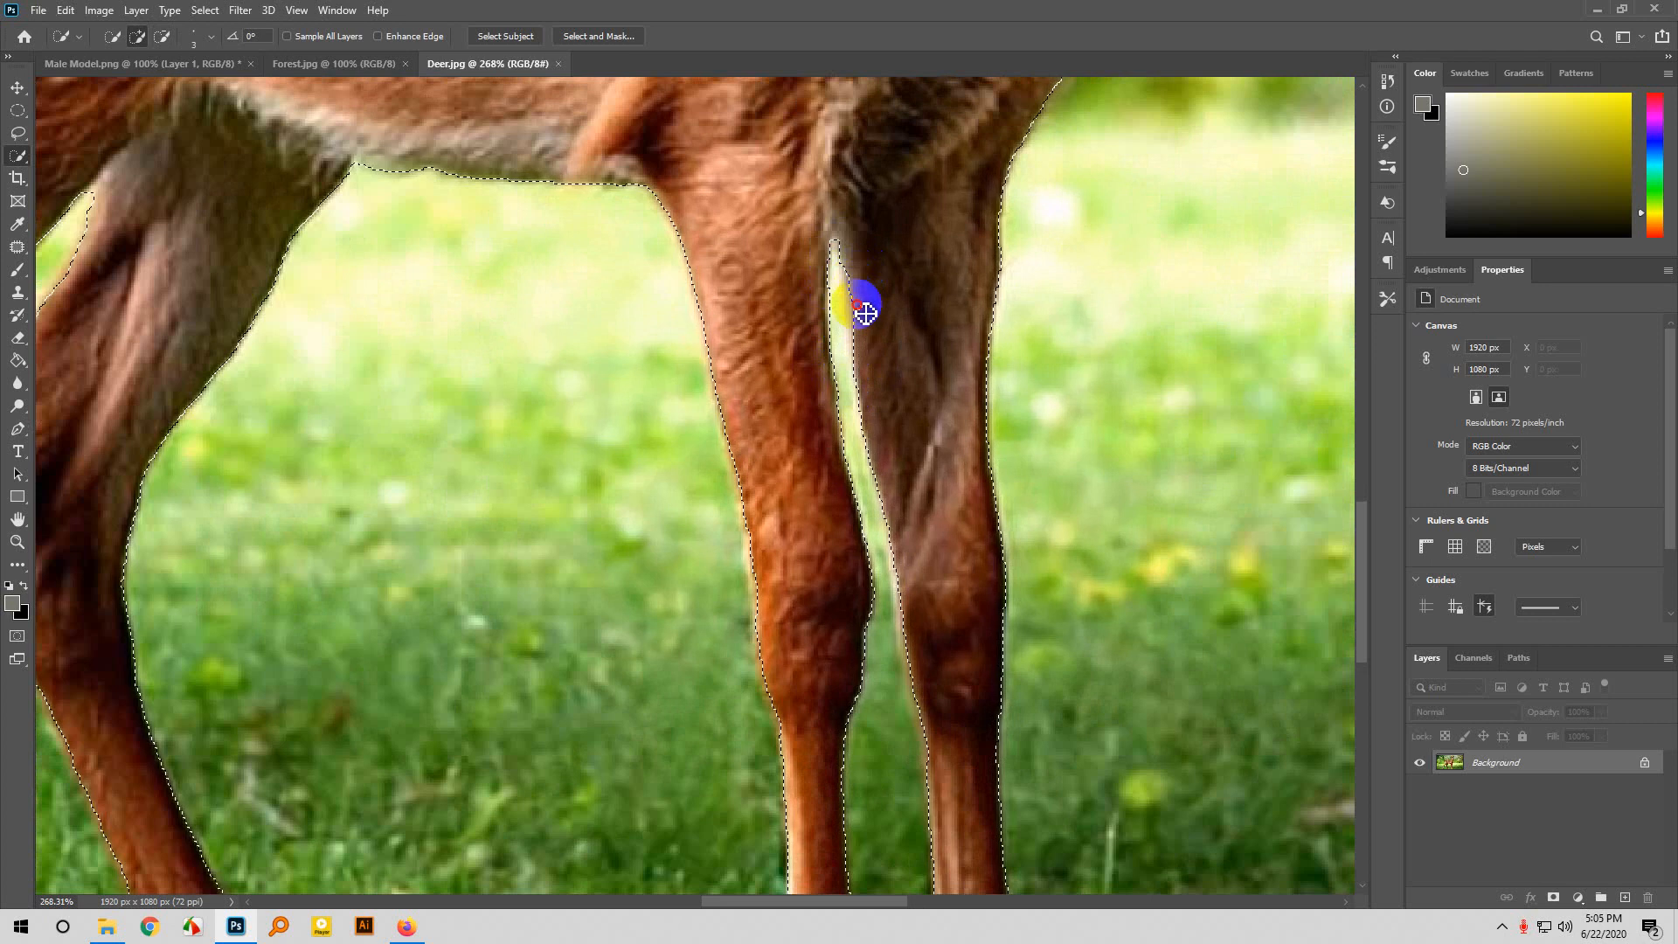
pyautogui.scroll(-6, 1068, 344)
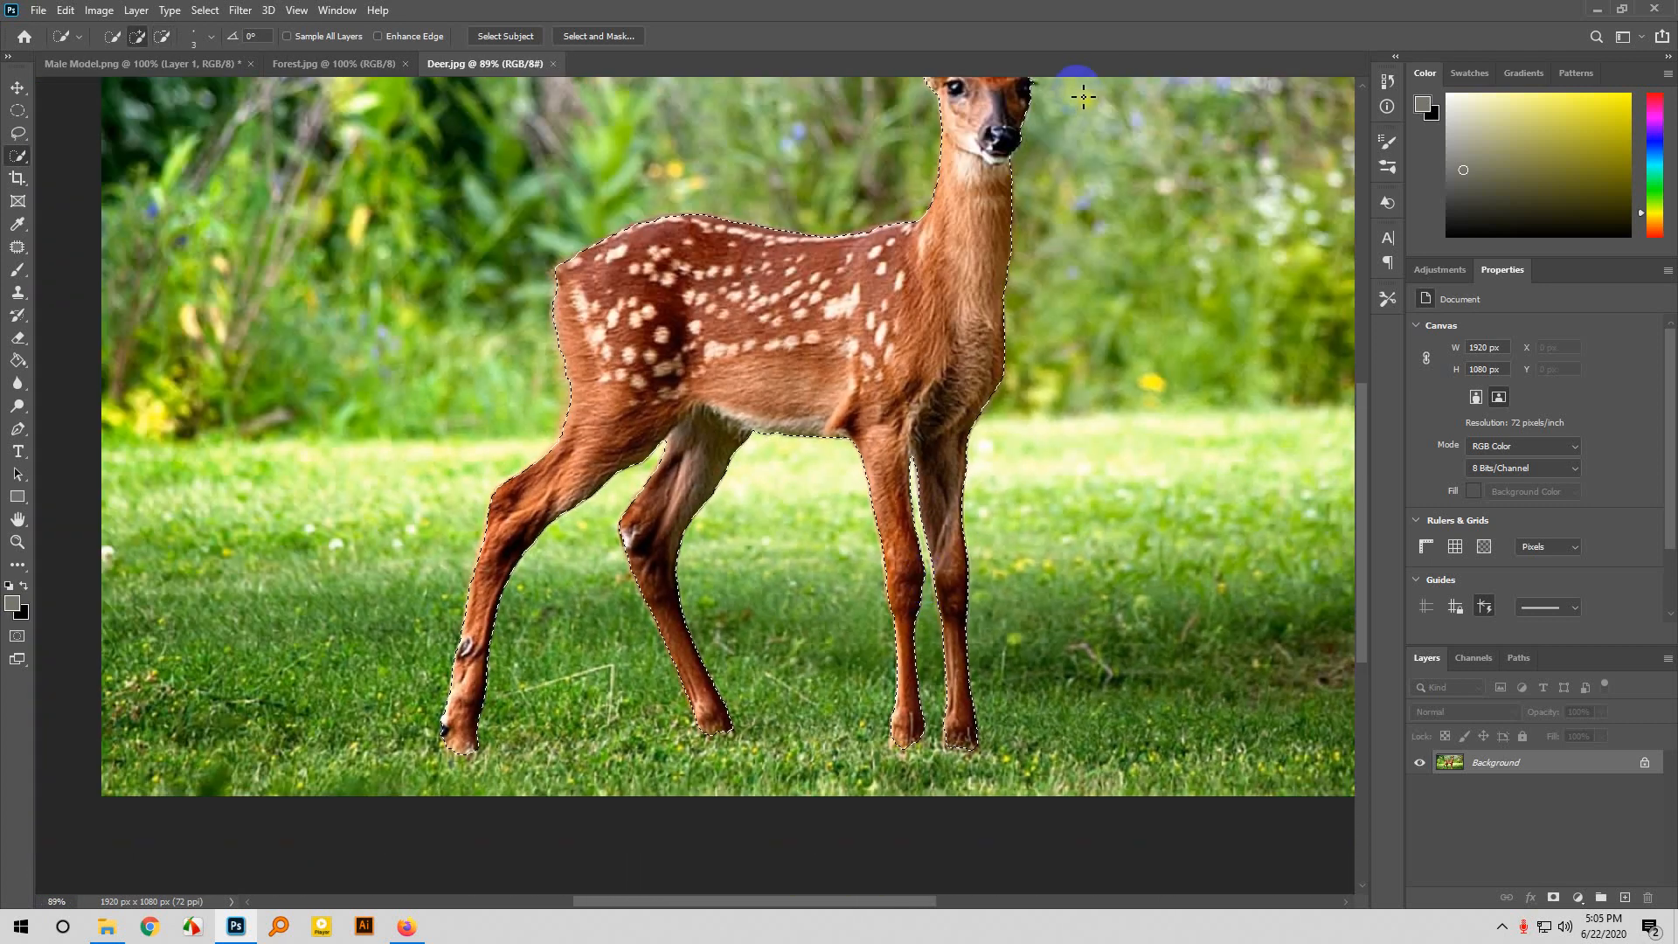
# Check the selection around the ears and face, and add the missed edge below the chin and along the neck.
pyautogui.scroll(3, 1068, 113)
pyautogui.scroll(10, 1090, 136)
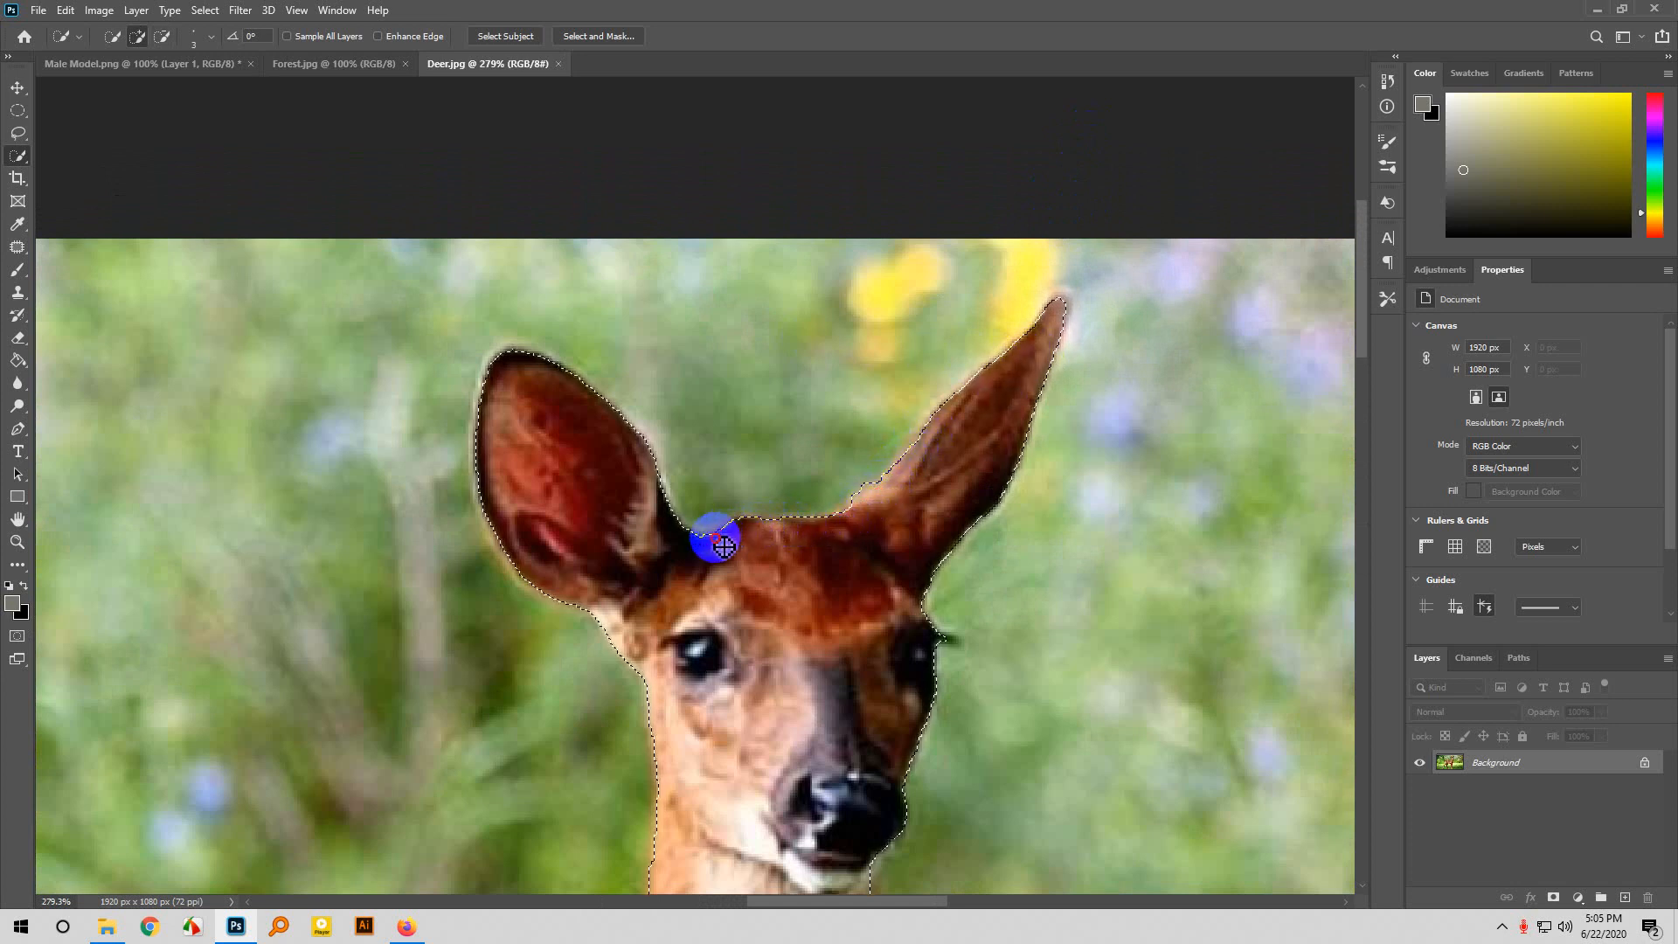
pyautogui.scroll(-3, 787, 603)
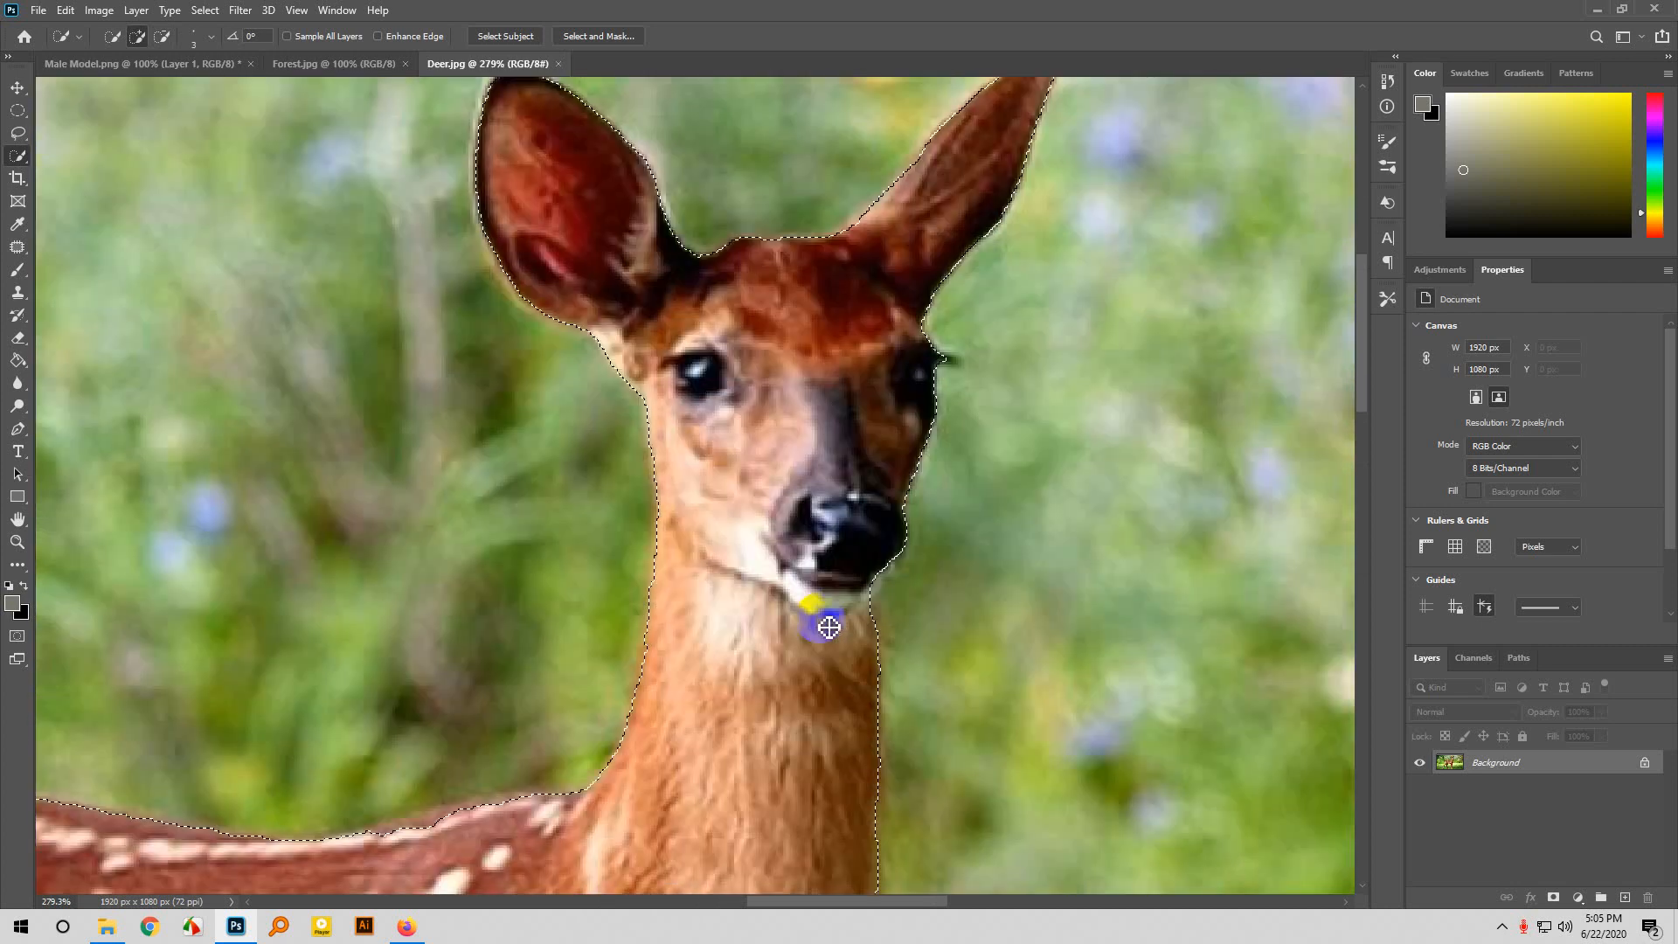
pyautogui.scroll(-2, 829, 627)
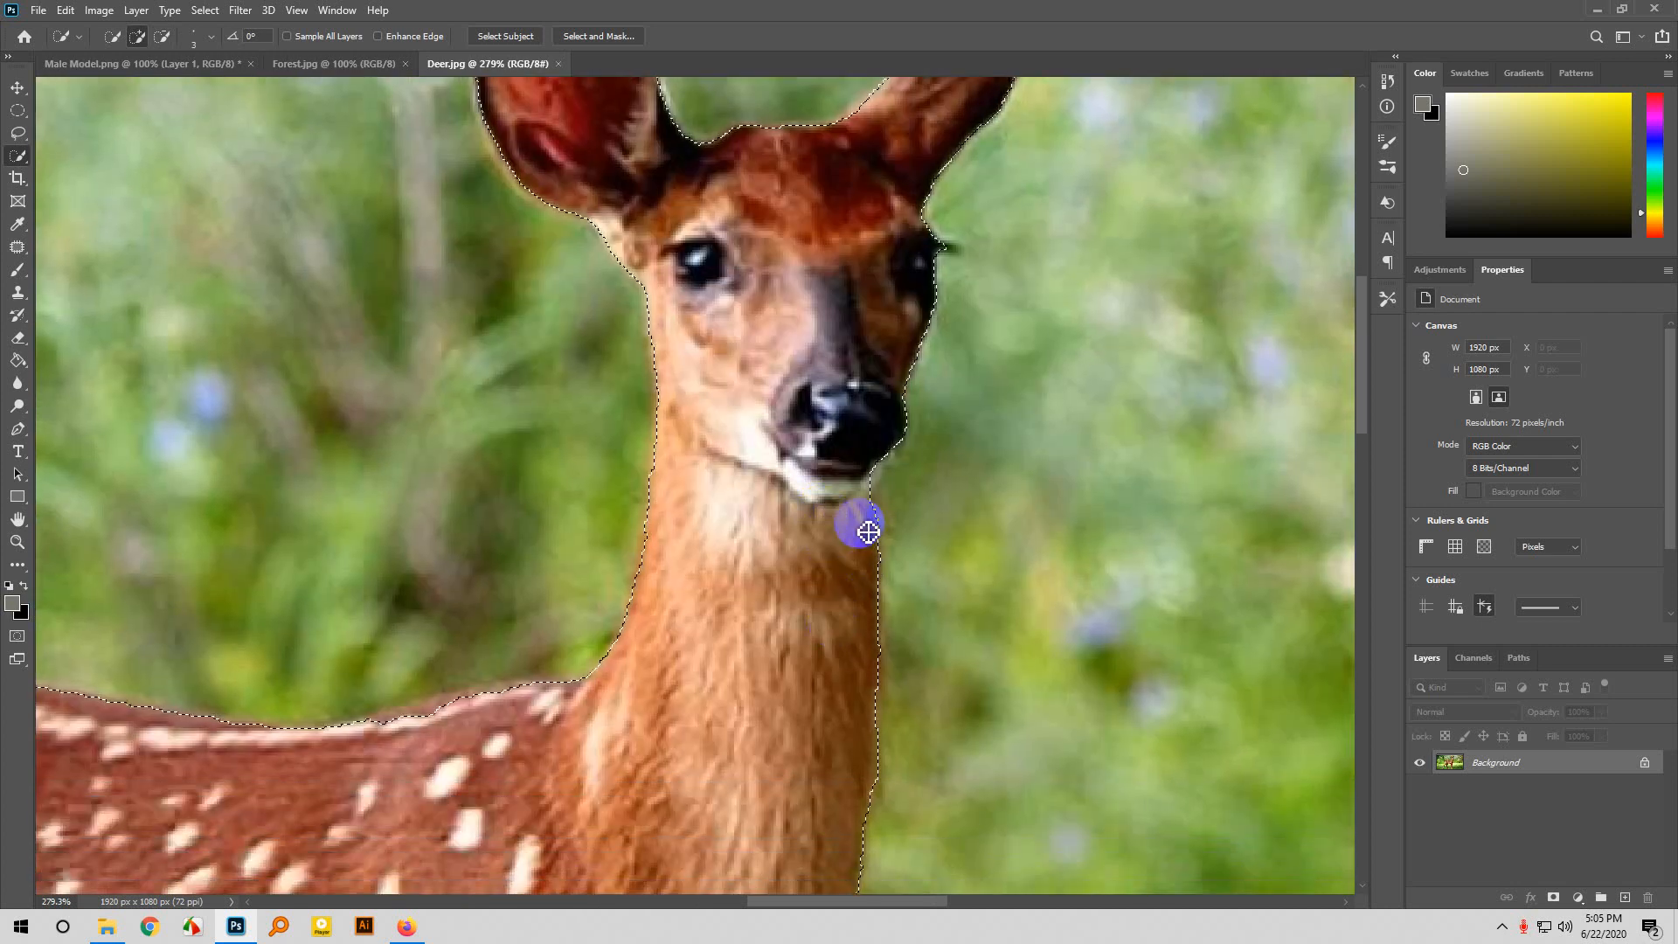
pyautogui.scroll(-2, 861, 527)
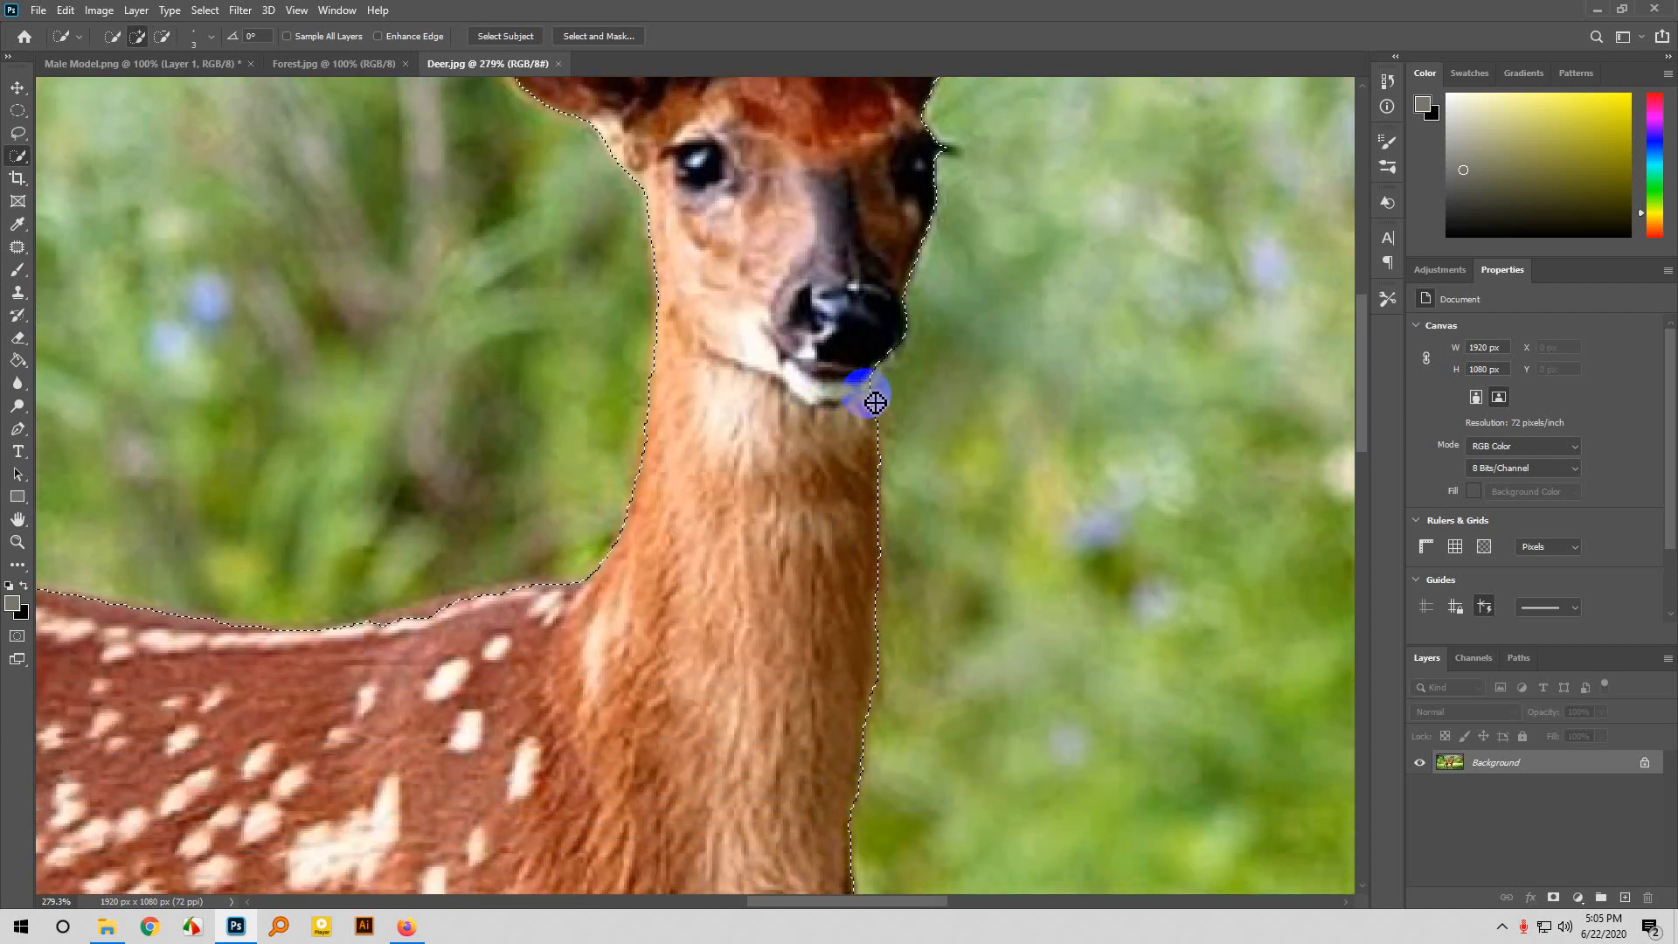
pyautogui.click(883, 414)
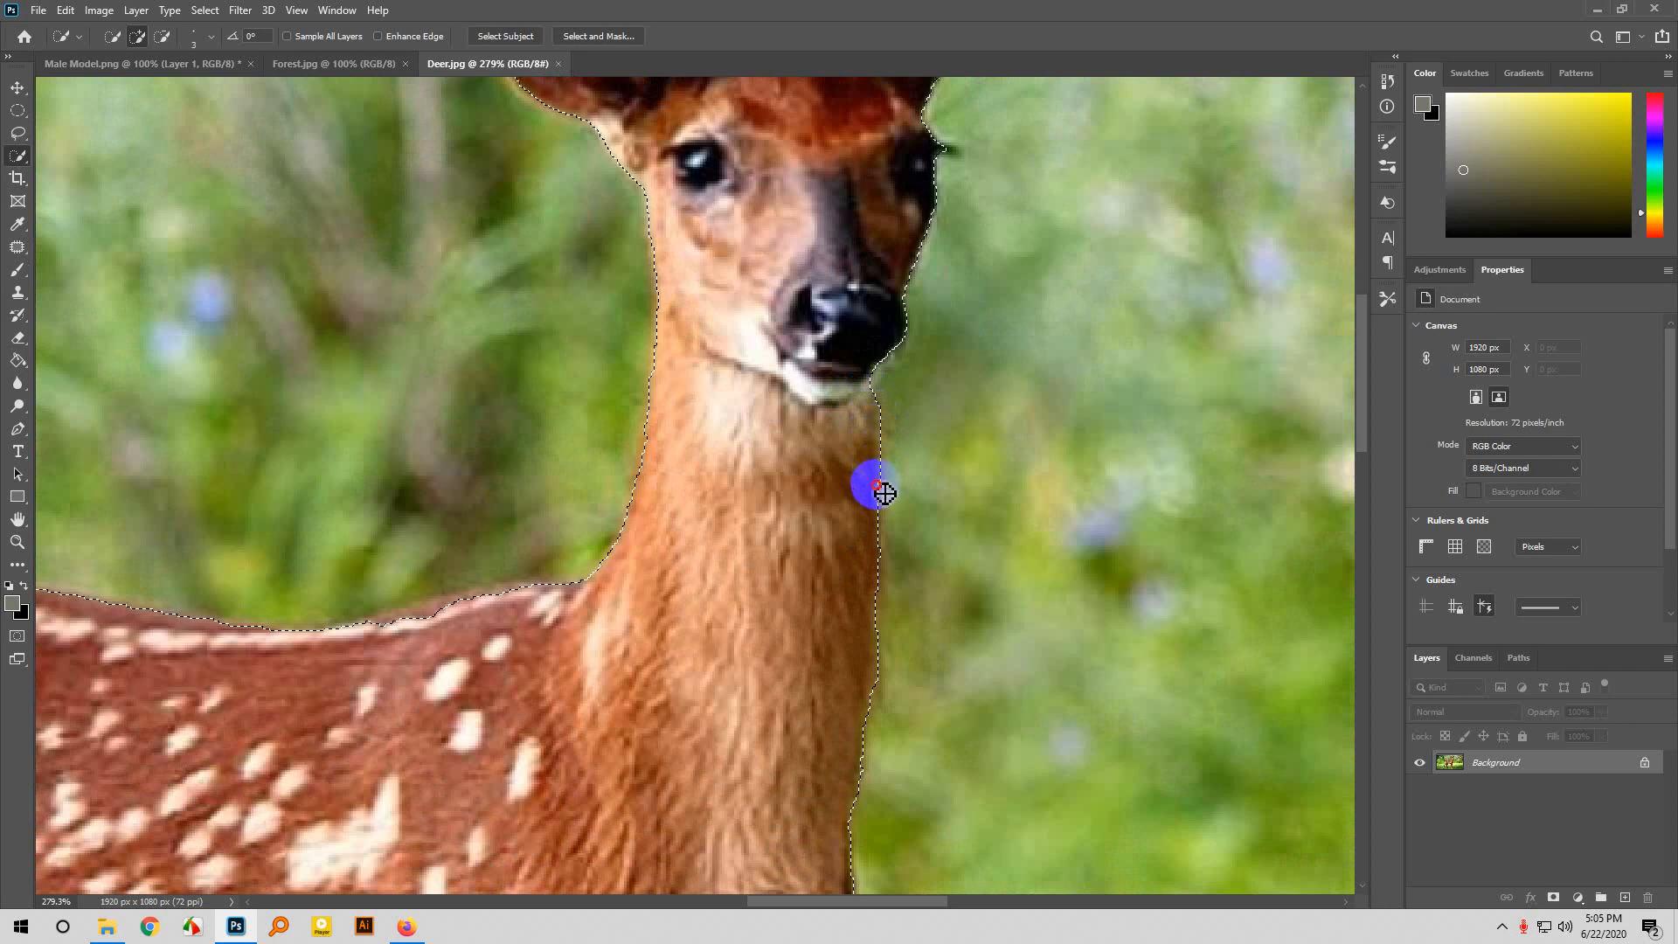
pyautogui.scroll(-2, 820, 428)
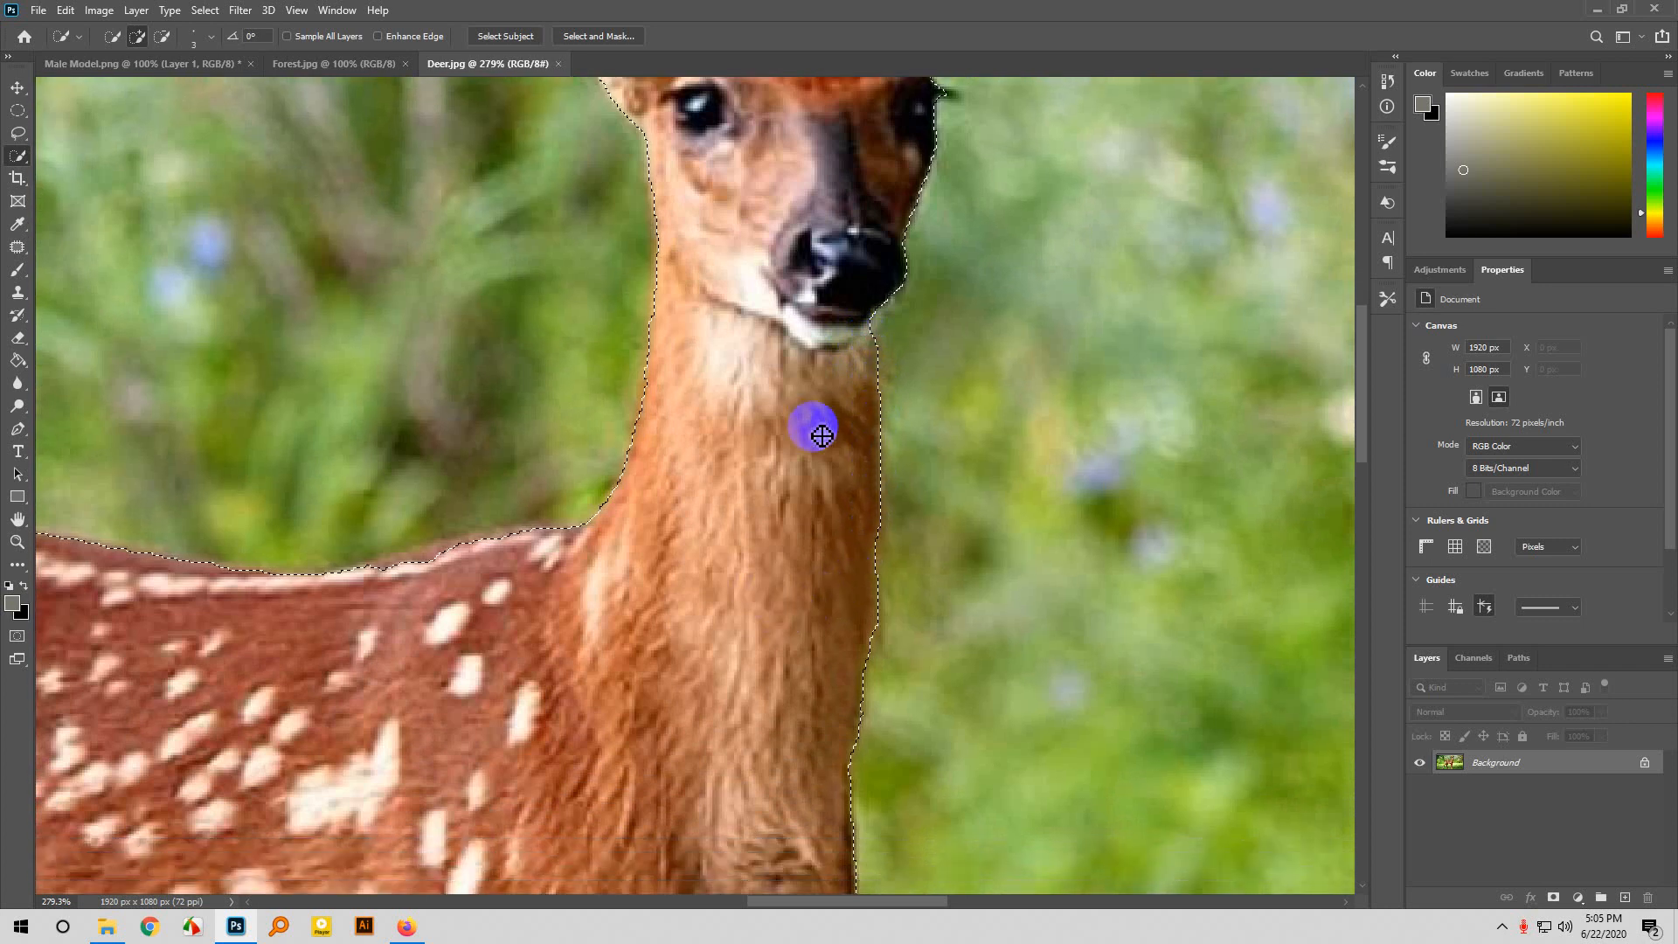
# Inspect the selection along the deer's body and legs, and add the missed fur at the edge of the rump.
pyautogui.scroll(-3, 874, 409)
pyautogui.hscroll(-2, 194, 516)
pyautogui.scroll(-10, 188, 451)
pyautogui.hscroll(-2, 307, 588)
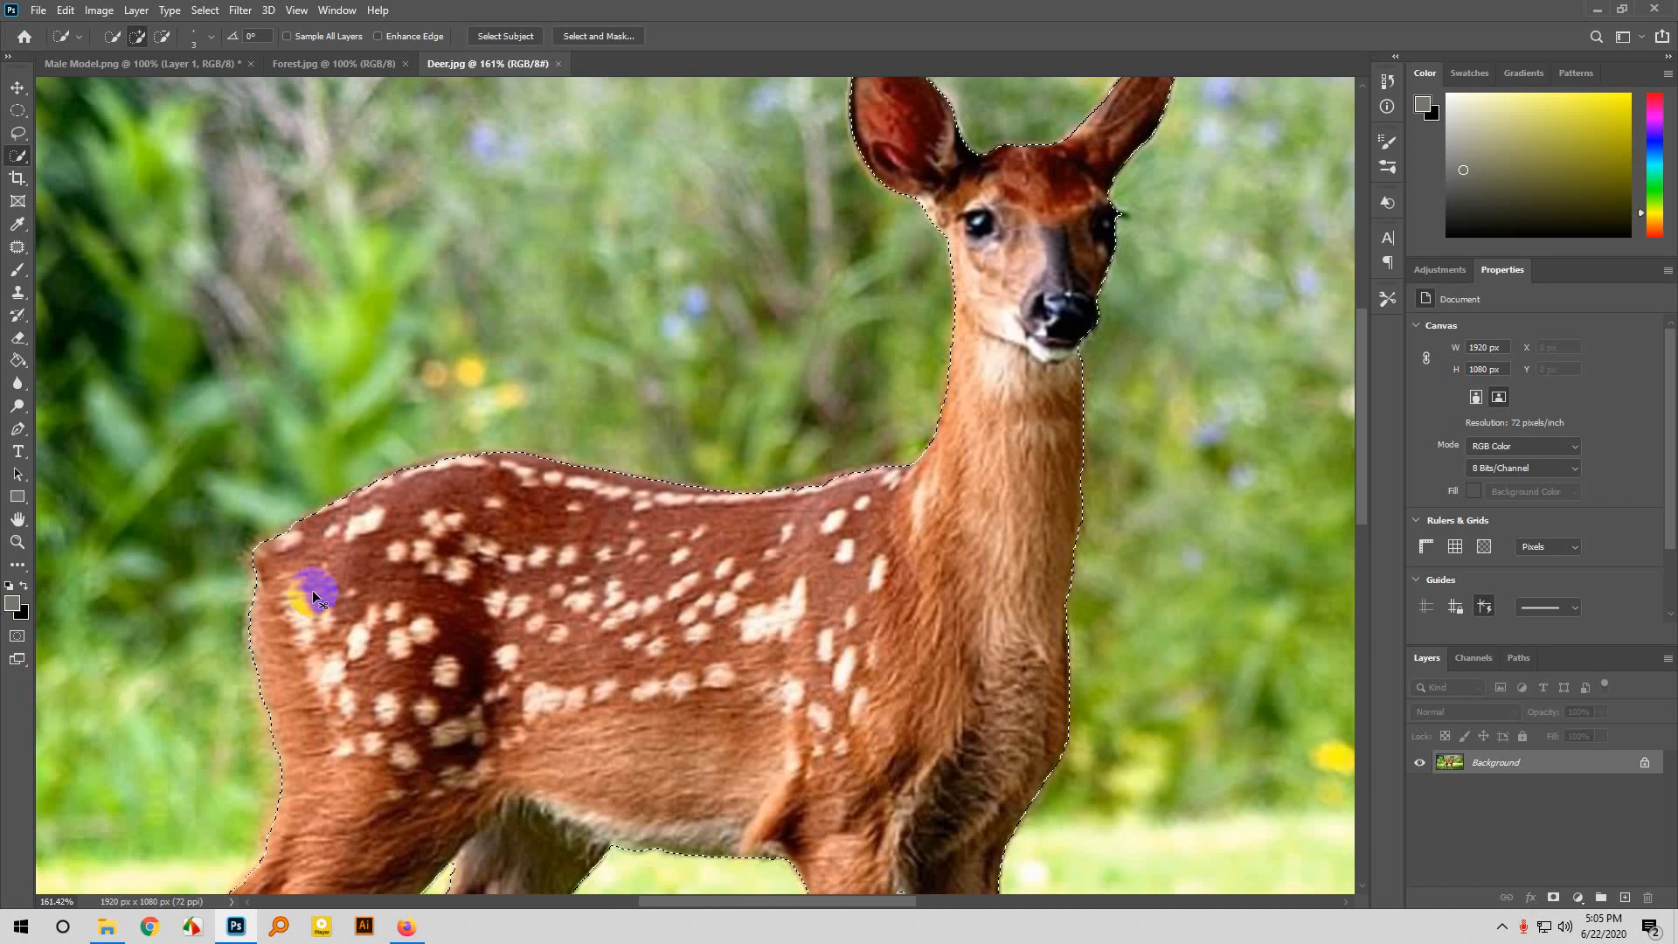
pyautogui.scroll(-6, 584, 594)
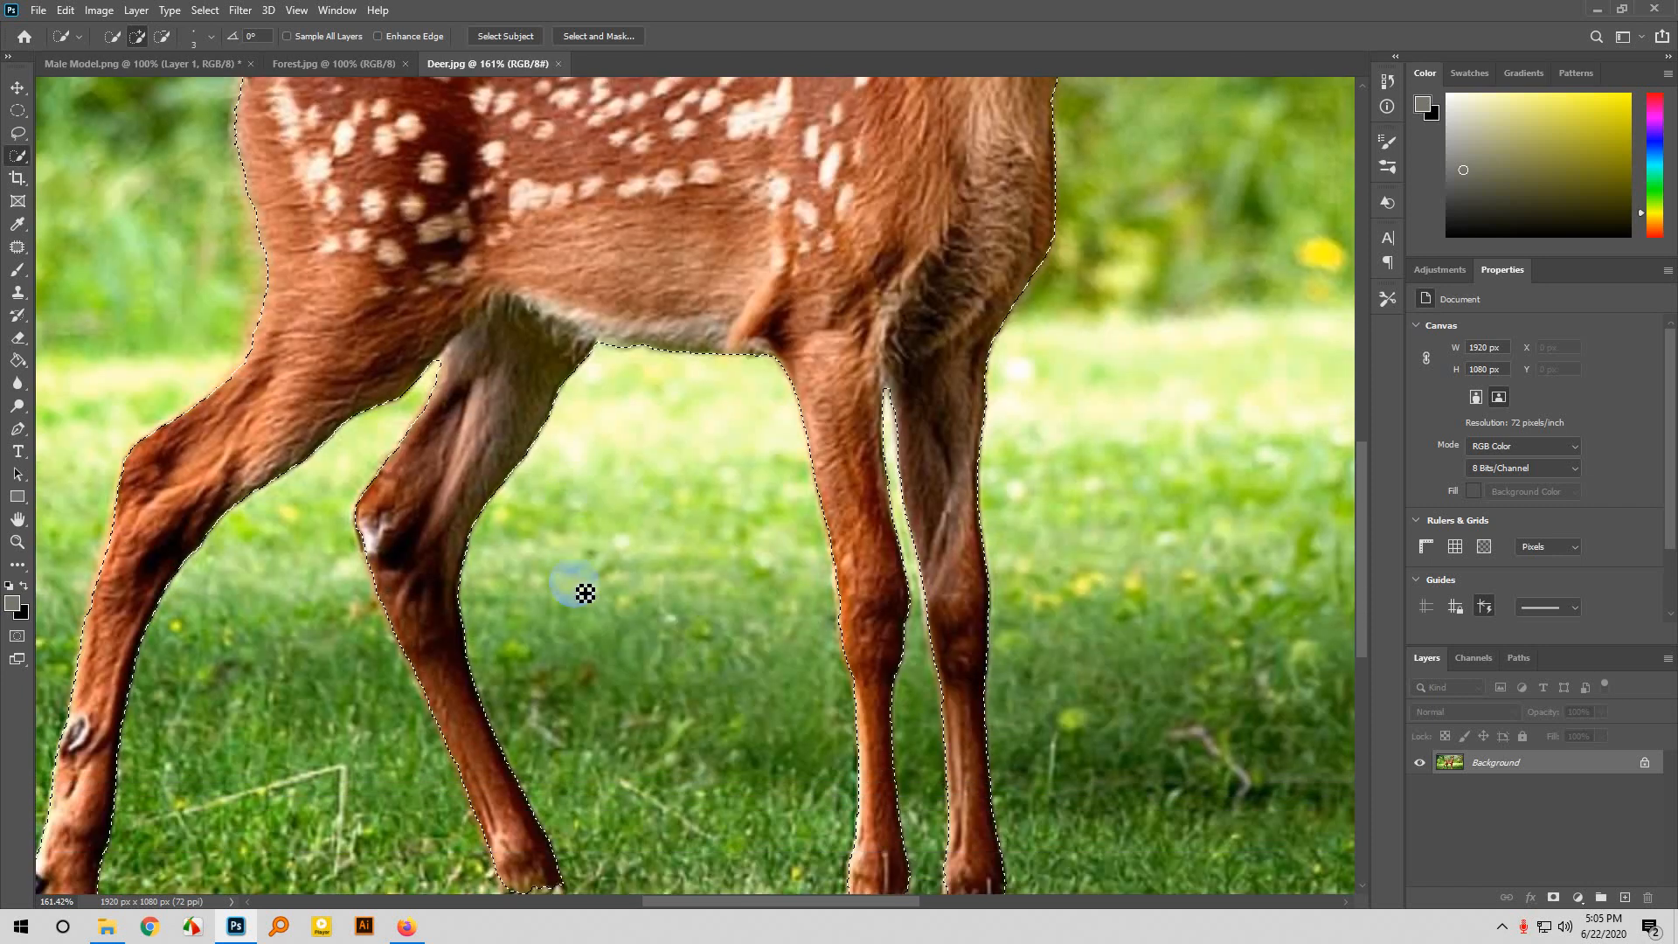
pyautogui.hscroll(-5, 168, 536)
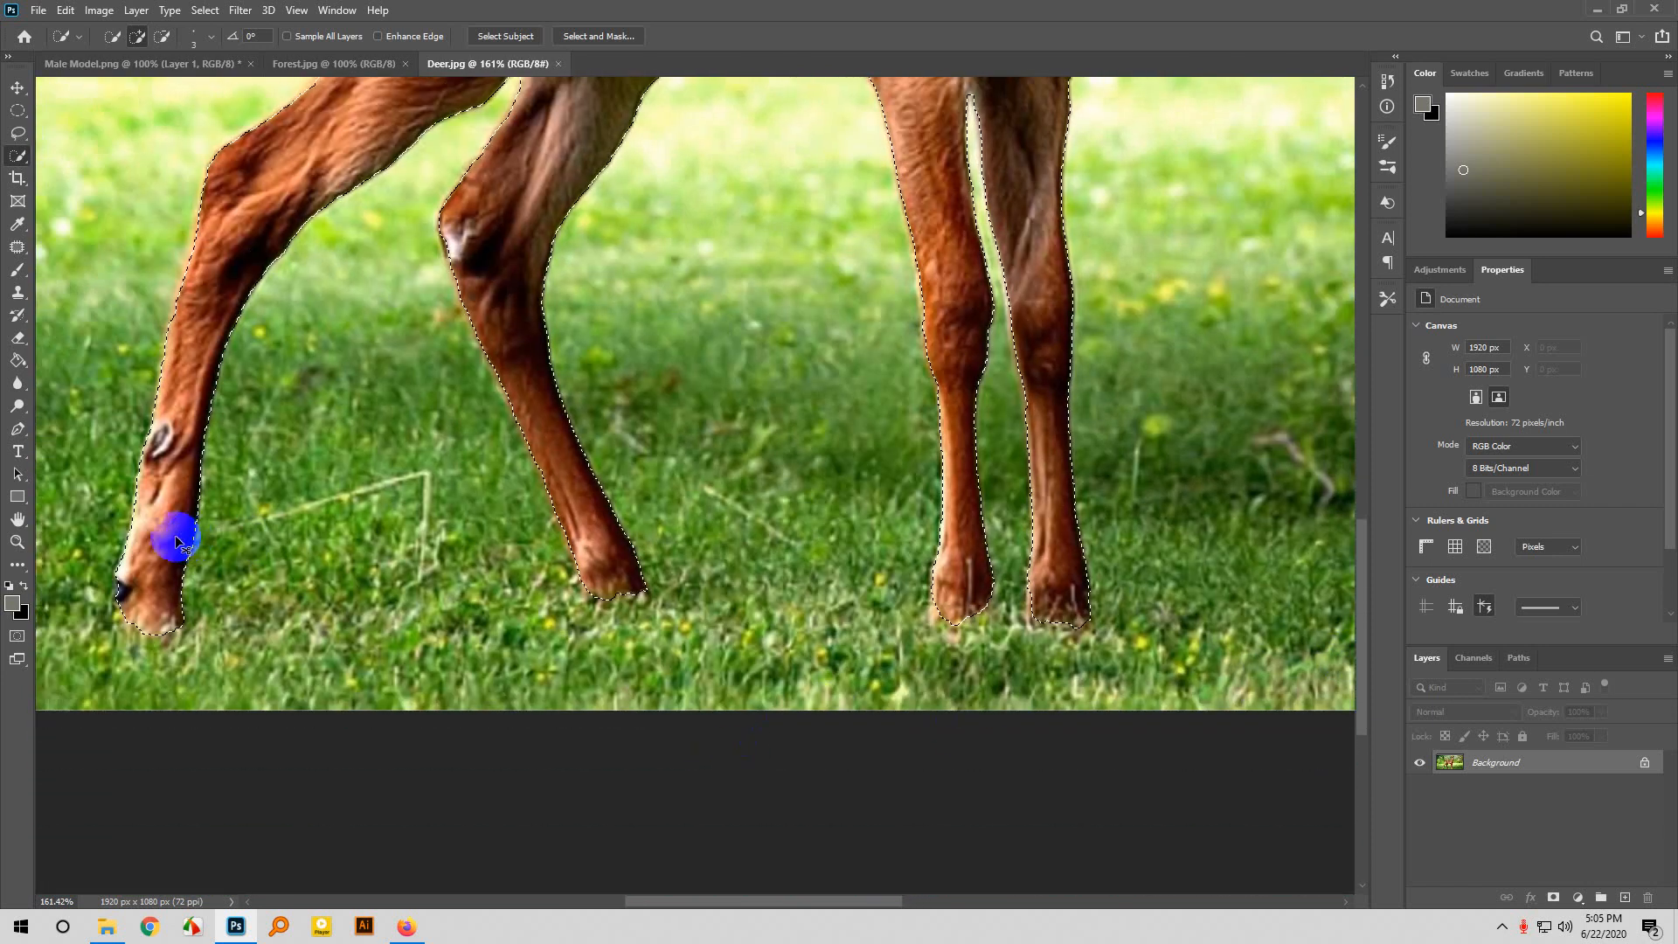
pyautogui.scroll(3, 321, 654)
pyautogui.scroll(-4, 322, 654)
pyautogui.scroll(4, 574, 297)
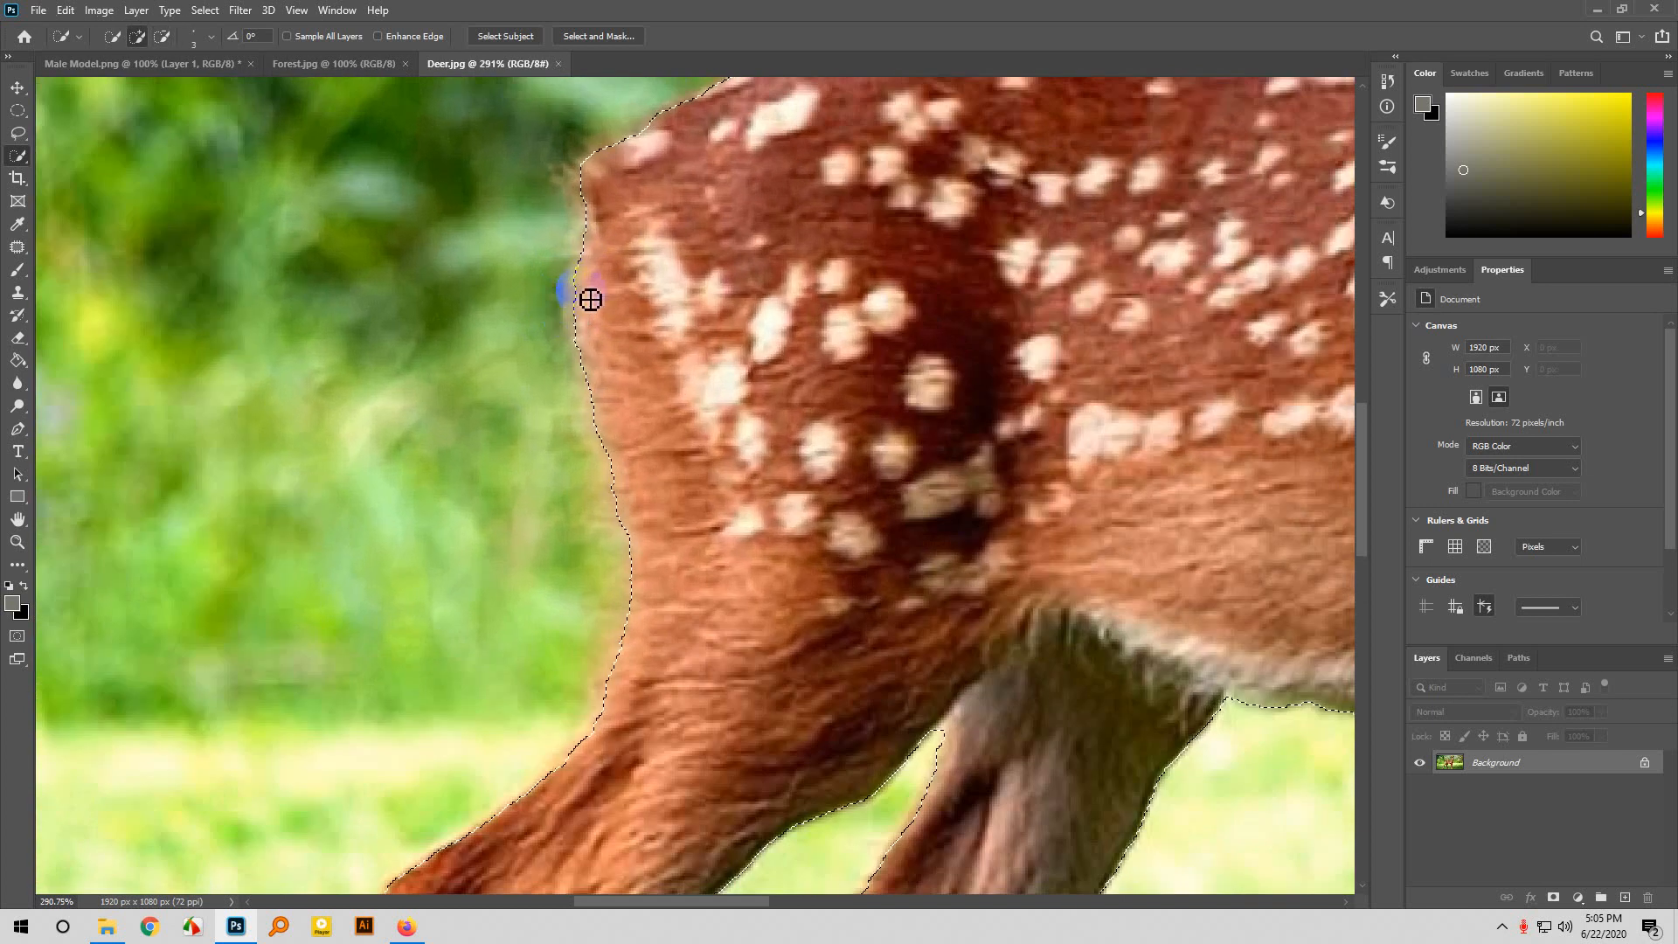
pyautogui.click(581, 309)
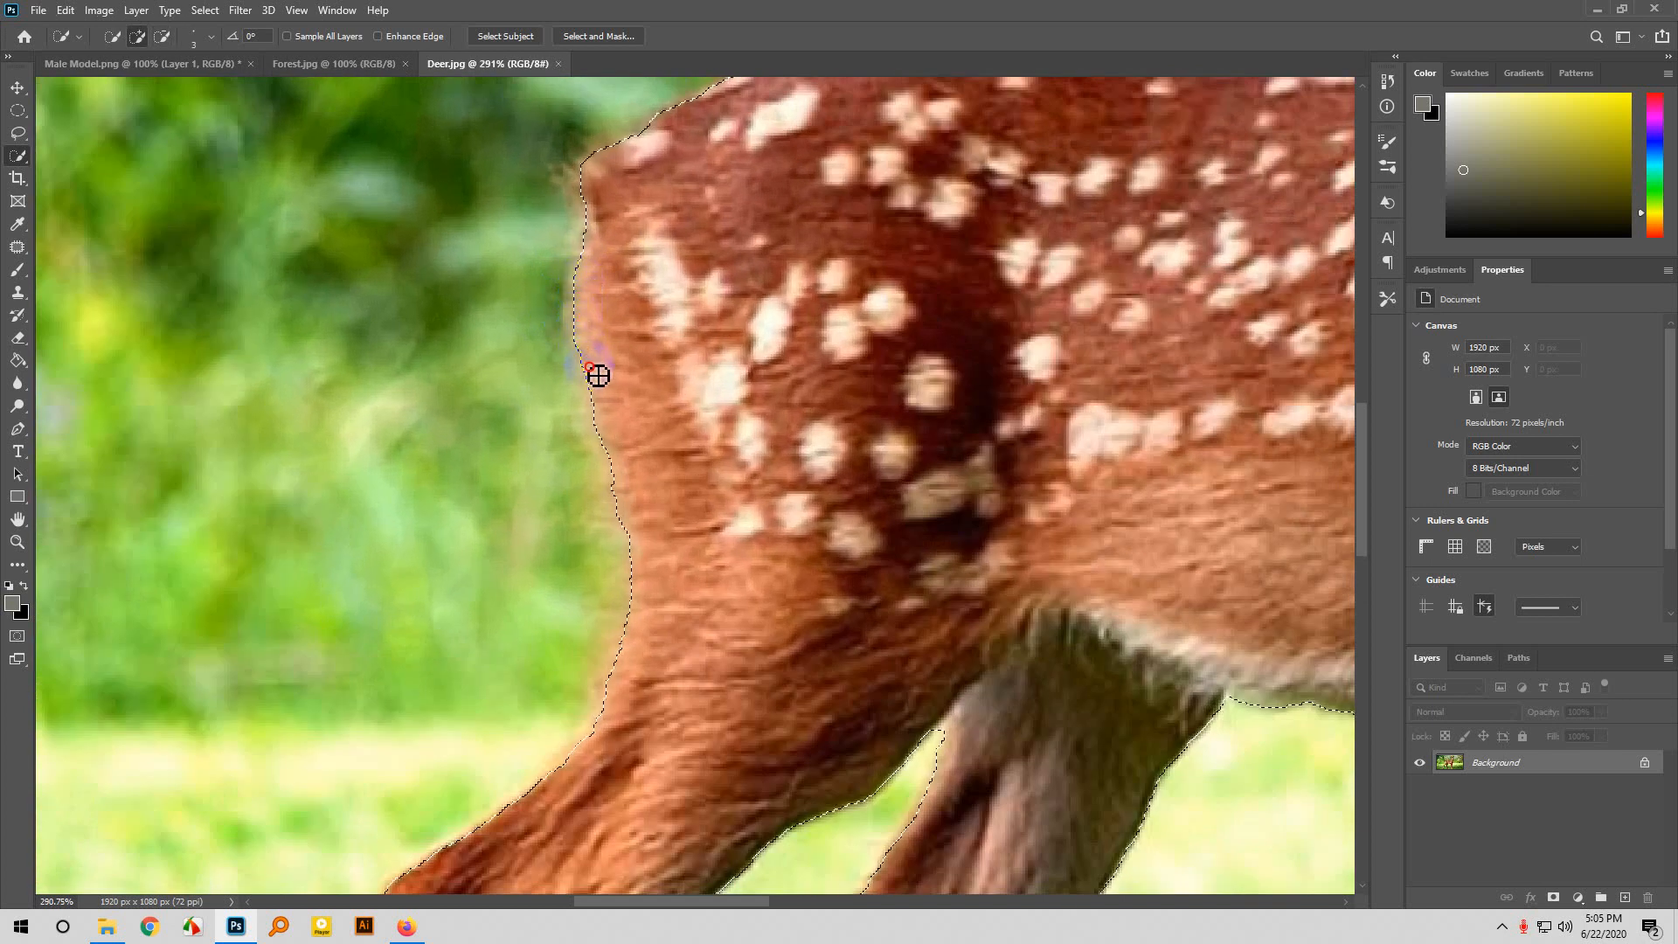